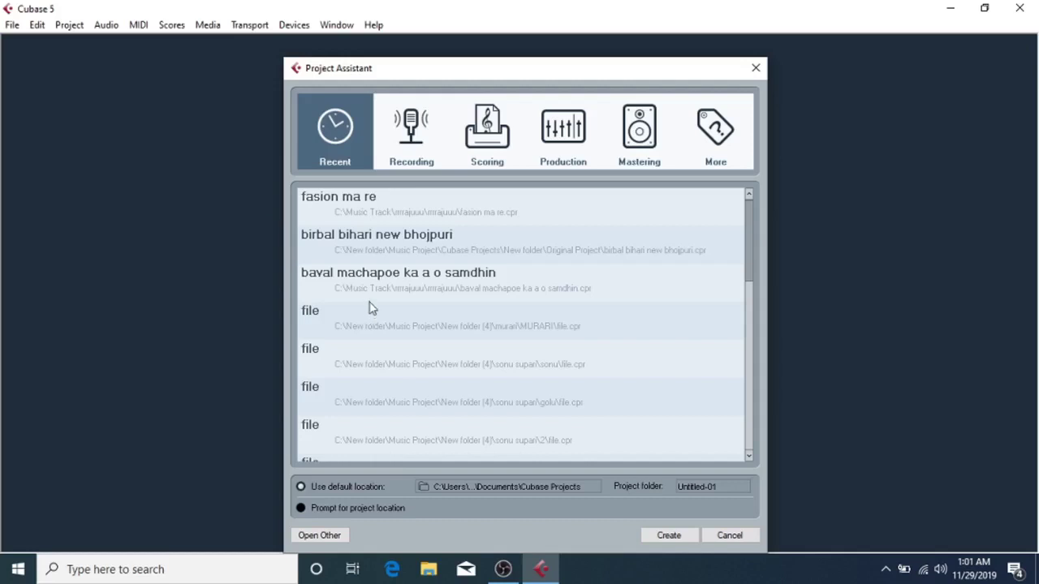
Step: Create a new empty project in the default project location
{"action": "left_click", "coordinate": [669, 536]}
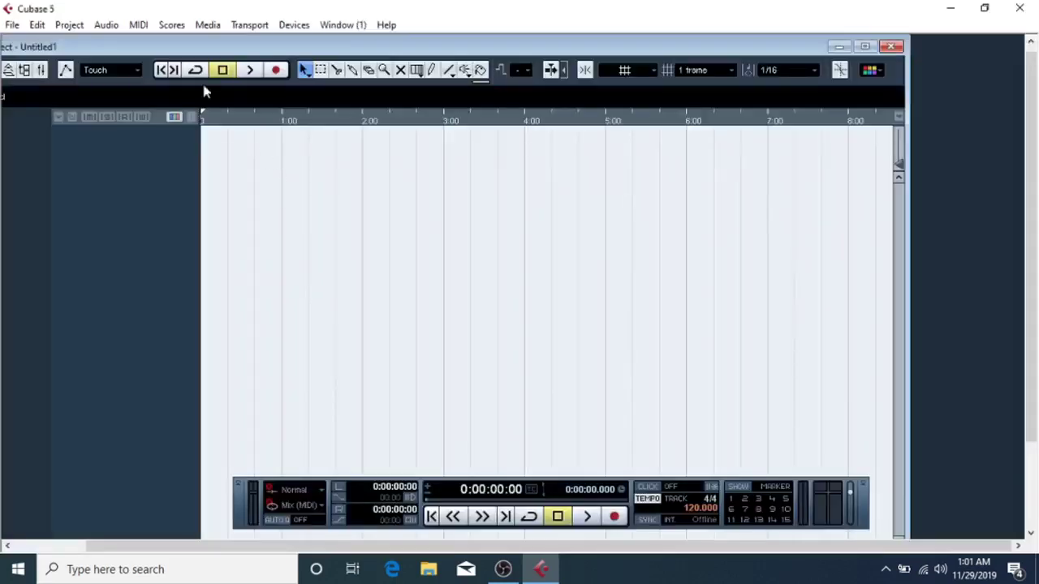
{"action": "right_click", "coordinate": [176, 124]}
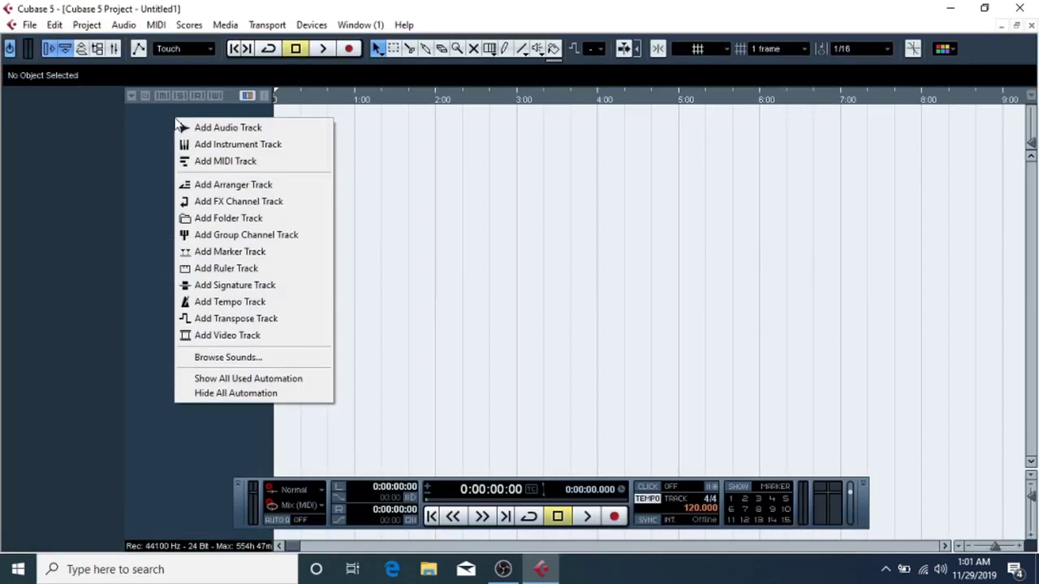
{"action": "left_click", "coordinate": [156, 130]}
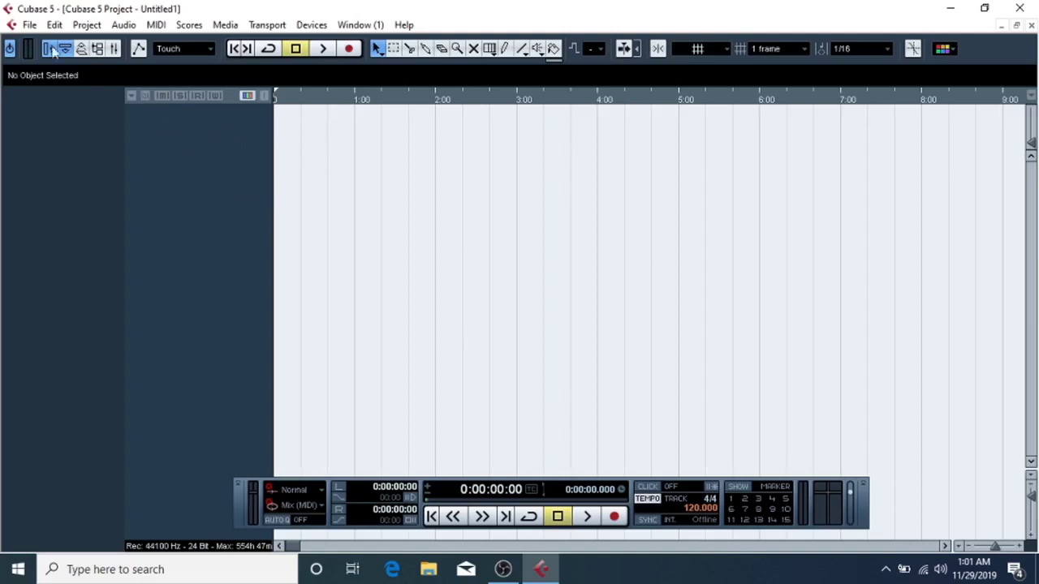
{"action": "left_click", "coordinate": [29, 25]}
{"action": "left_click", "coordinate": [307, 6]}
Step: Add ten instrument tracks that use the StylusRMX instrument
{"action": "right_click", "coordinate": [204, 169]}
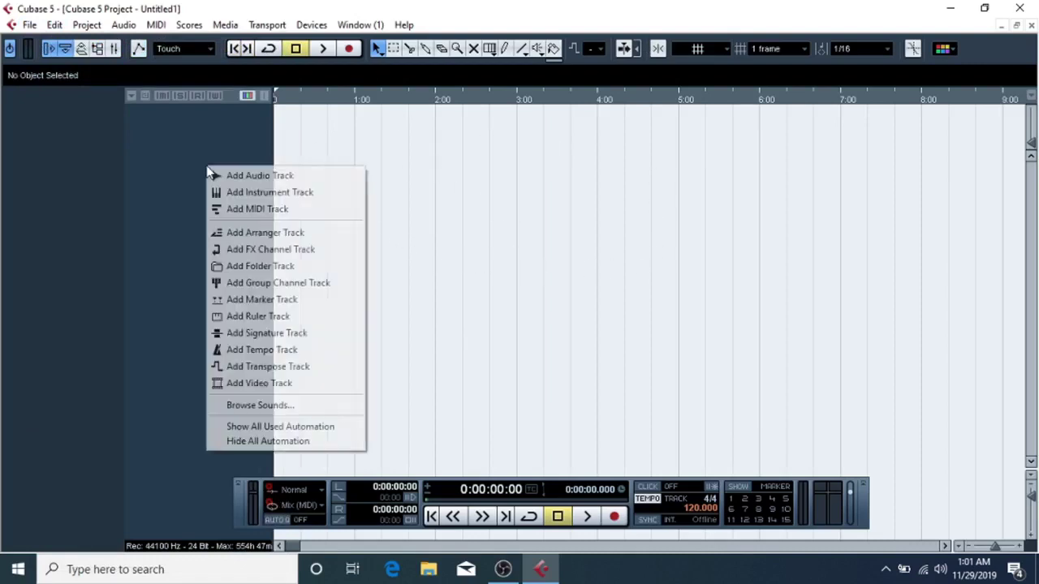
{"action": "left_click", "coordinate": [261, 195]}
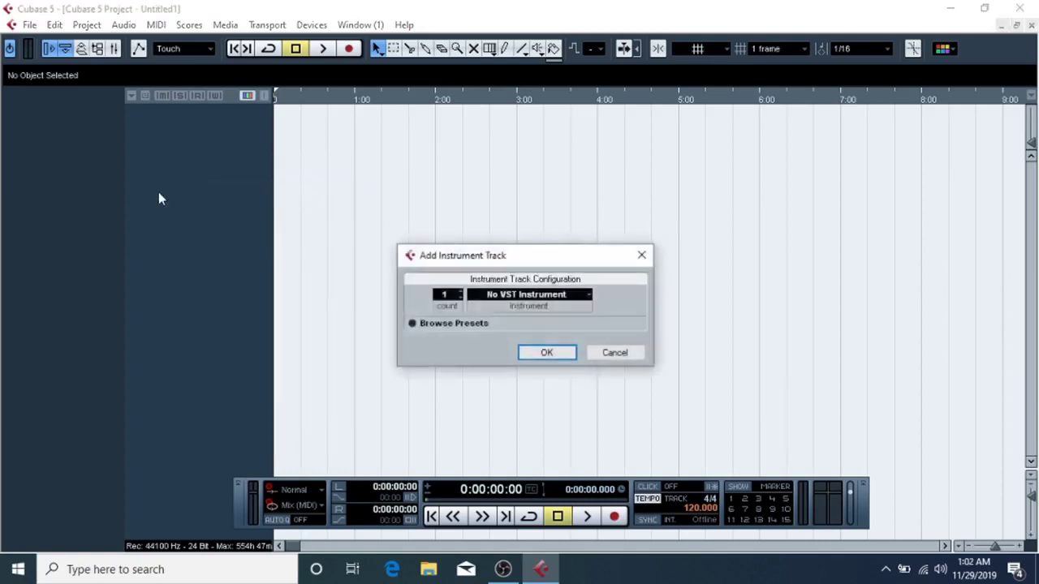
{"action": "left_click", "coordinate": [556, 299]}
{"action": "left_click", "coordinate": [503, 380]}
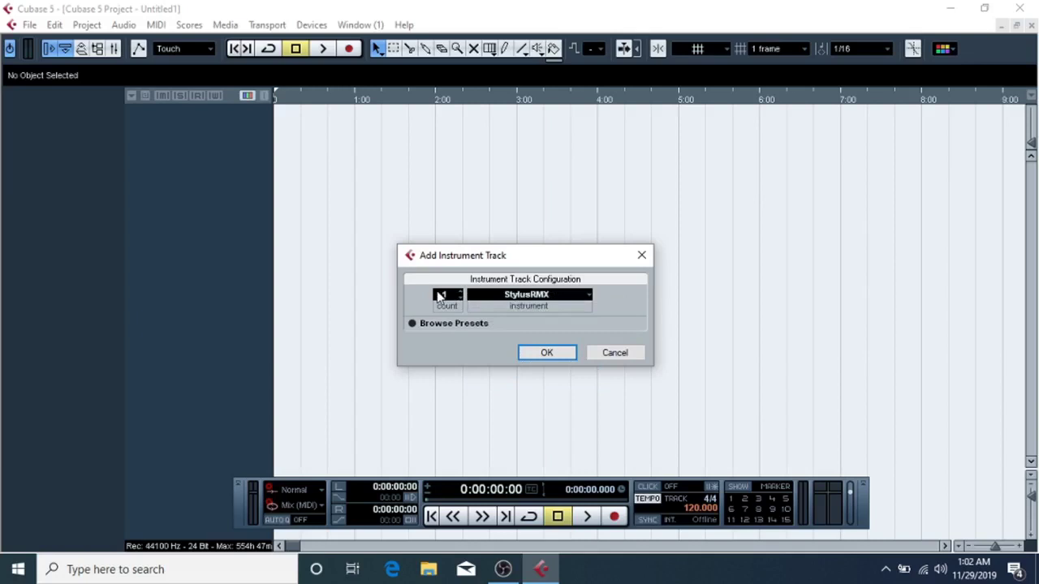
{"action": "left_click", "coordinate": [460, 291]}
{"action": "left_click", "coordinate": [460, 291]}
{"action": "left_click", "coordinate": [460, 292]}
{"action": "left_click", "coordinate": [460, 293]}
{"action": "left_click", "coordinate": [460, 292]}
{"action": "left_click", "coordinate": [460, 292]}
{"action": "left_click", "coordinate": [460, 292]}
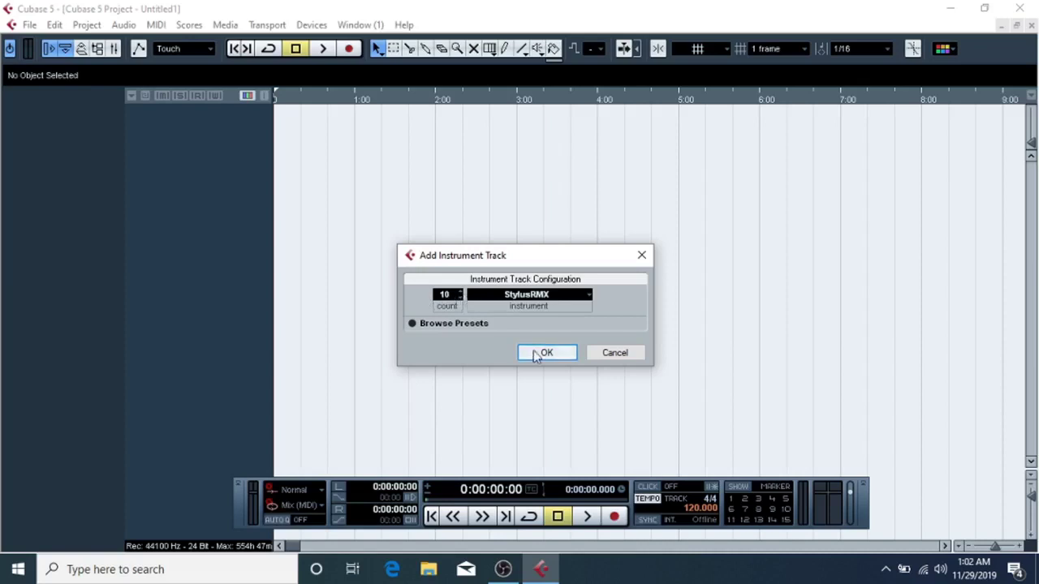
{"action": "left_click", "coordinate": [539, 354]}
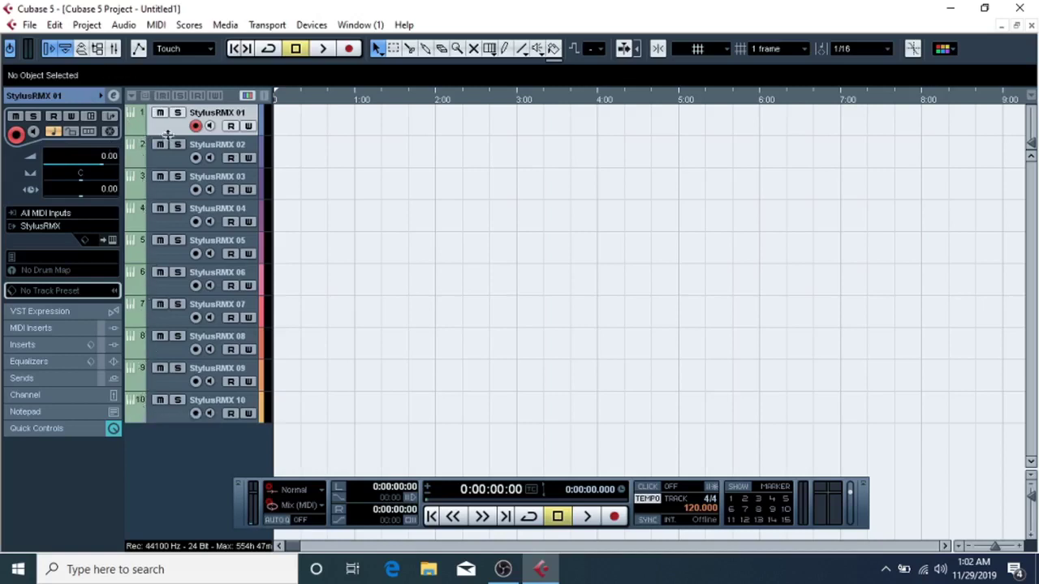
Step: Enlarge the StylusRMX 01 track's height and open its instrument editor at the groove browser
{"action": "left_click_drag", "start_coordinate": [162, 142], "coordinate": [162, 176]}
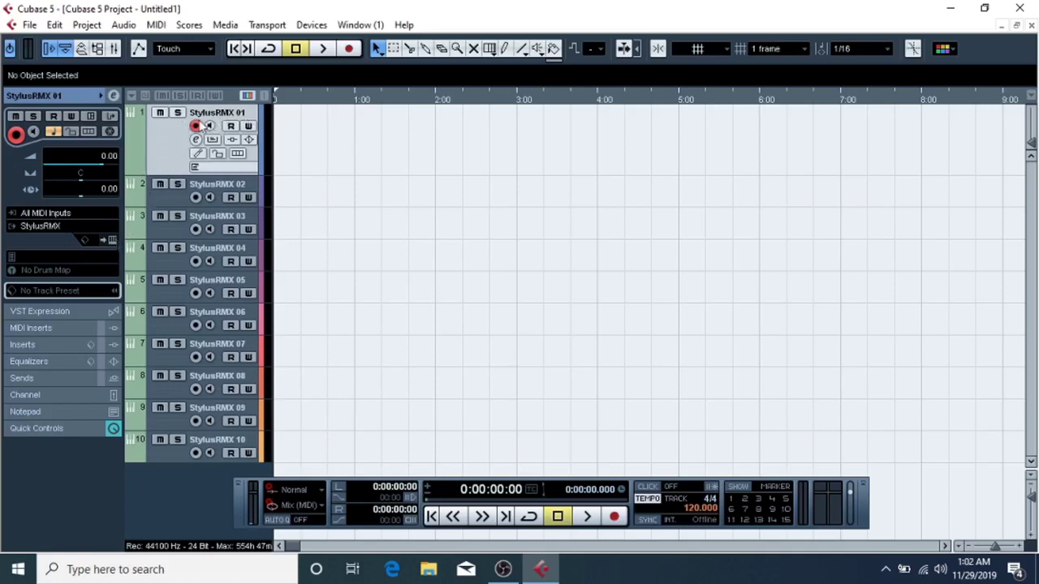
{"action": "left_click", "coordinate": [115, 242]}
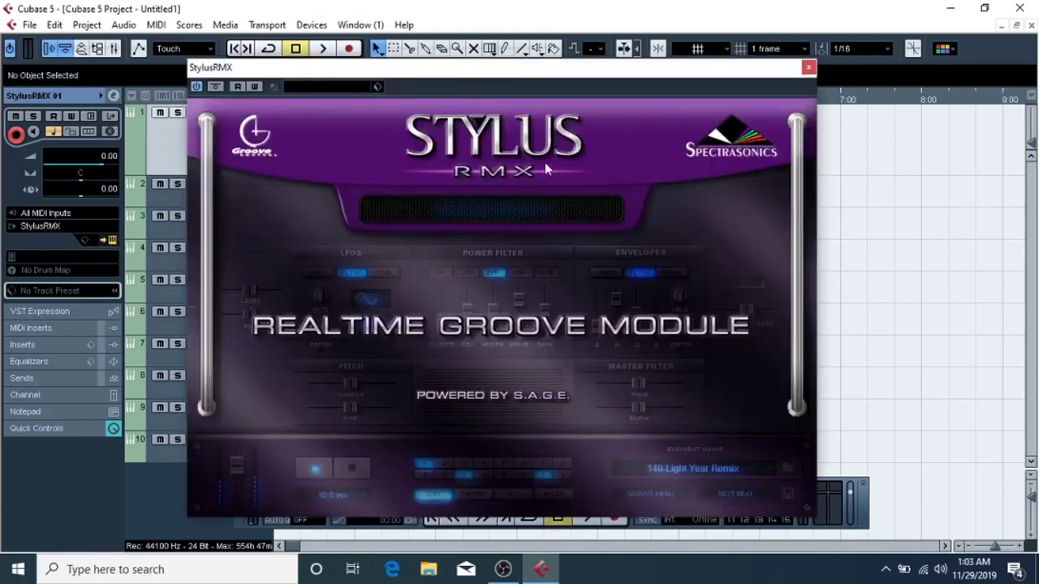
{"action": "left_click", "coordinate": [736, 140]}
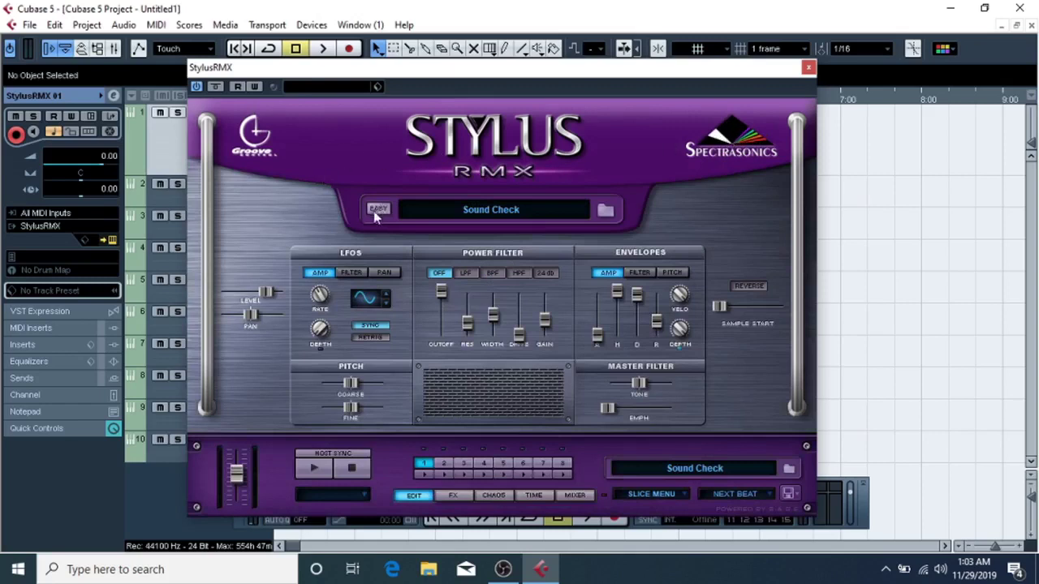
{"action": "left_click", "coordinate": [607, 211]}
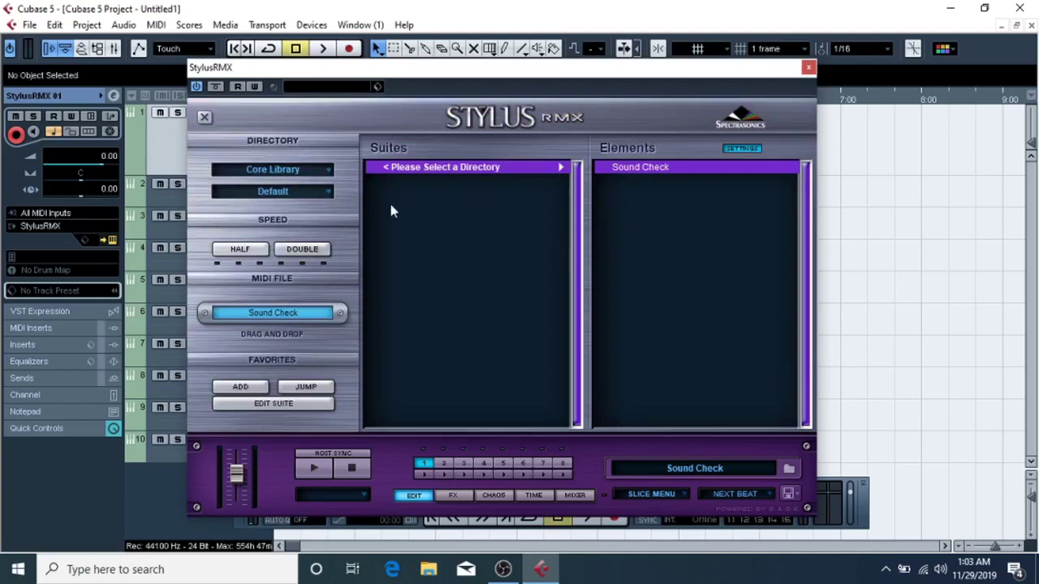
Step: Switch the groove browser's directory to User Favorites
{"action": "left_click", "coordinate": [322, 175]}
{"action": "left_click", "coordinate": [353, 132]}
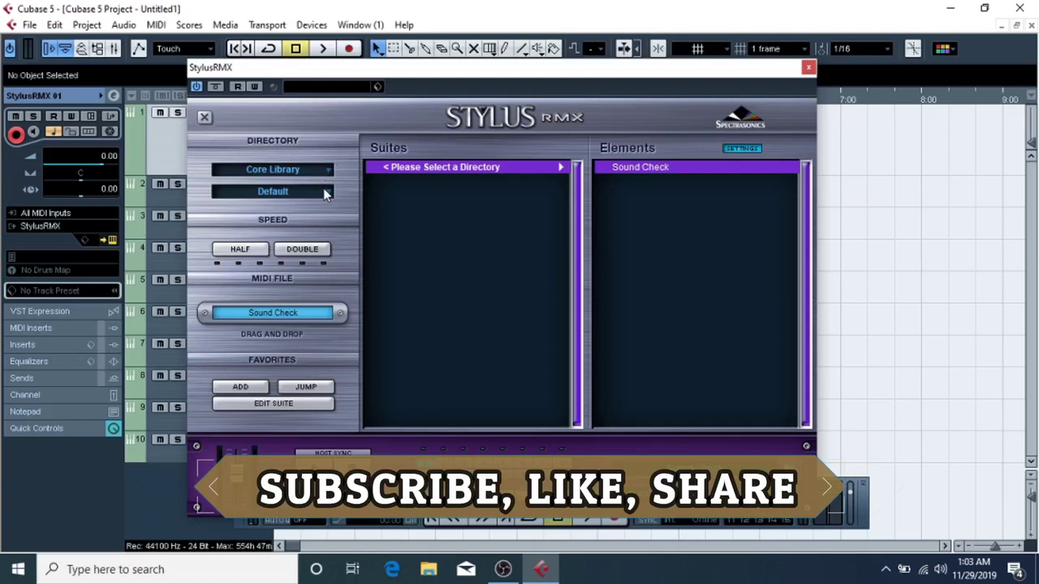
{"action": "left_click", "coordinate": [325, 194]}
{"action": "left_click", "coordinate": [330, 148]}
{"action": "left_click", "coordinate": [314, 167]}
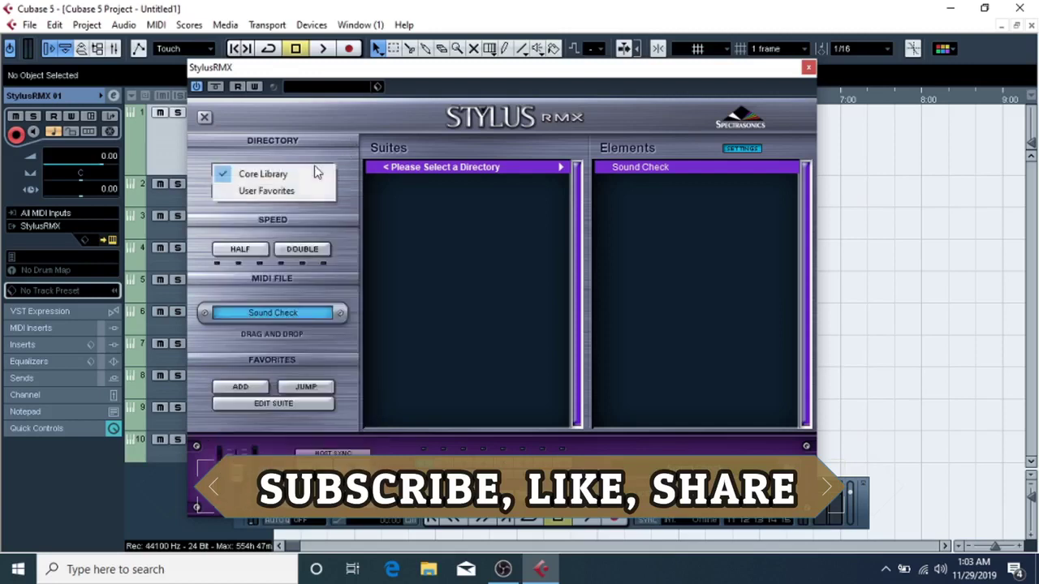
{"action": "left_click", "coordinate": [274, 195]}
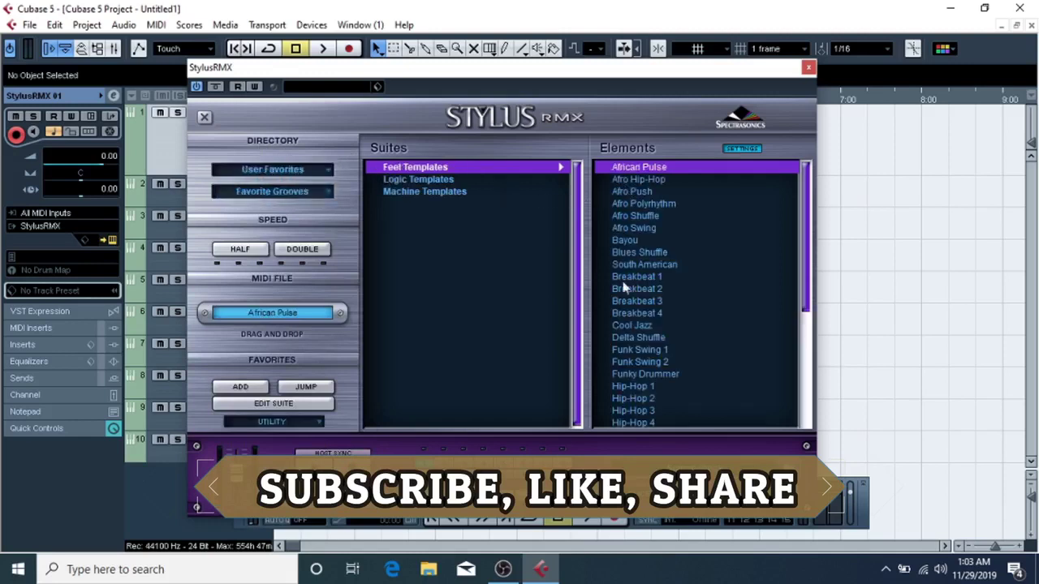
Step: Audition the Feel Templates elements Hip-Hop 1, Afro Swing, Afro Polyrhythm and Afro Hip-Hop with project playback running
{"action": "left_click", "coordinate": [634, 387]}
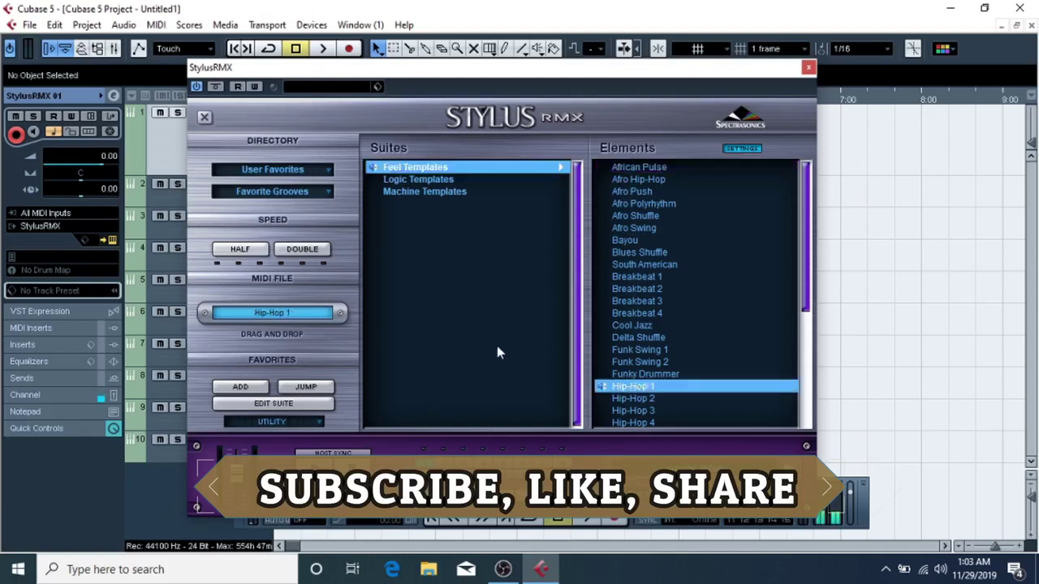
{"action": "key", "text": "XF86AudioRaiseVolume"}
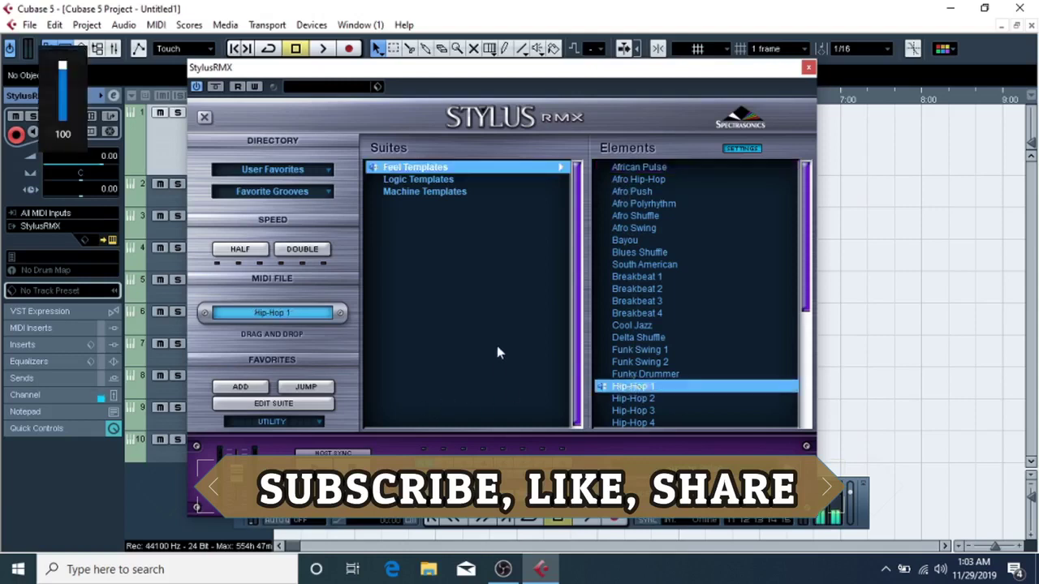
{"action": "key", "text": "space"}
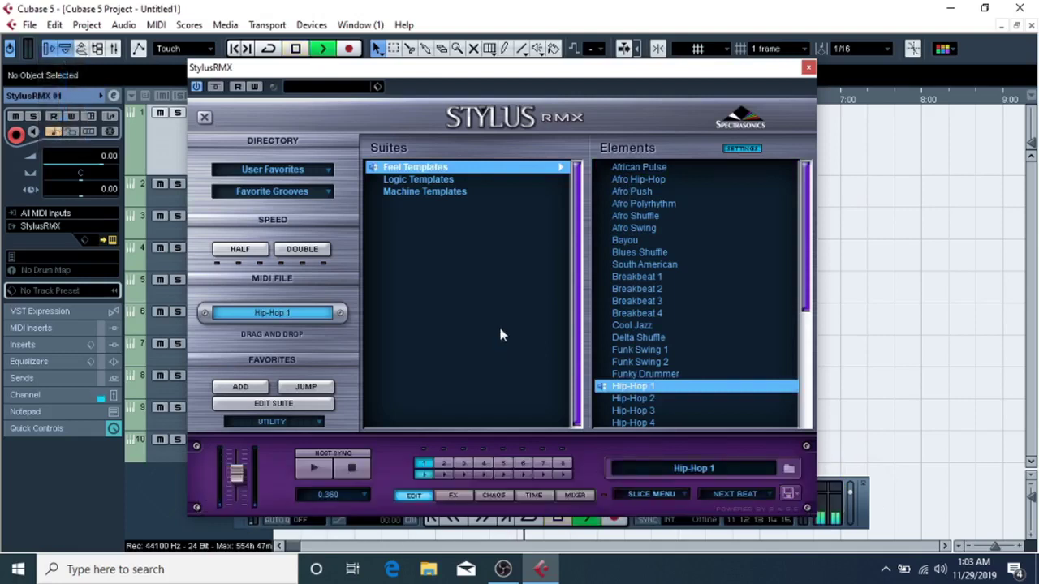
{"action": "left_click", "coordinate": [641, 229]}
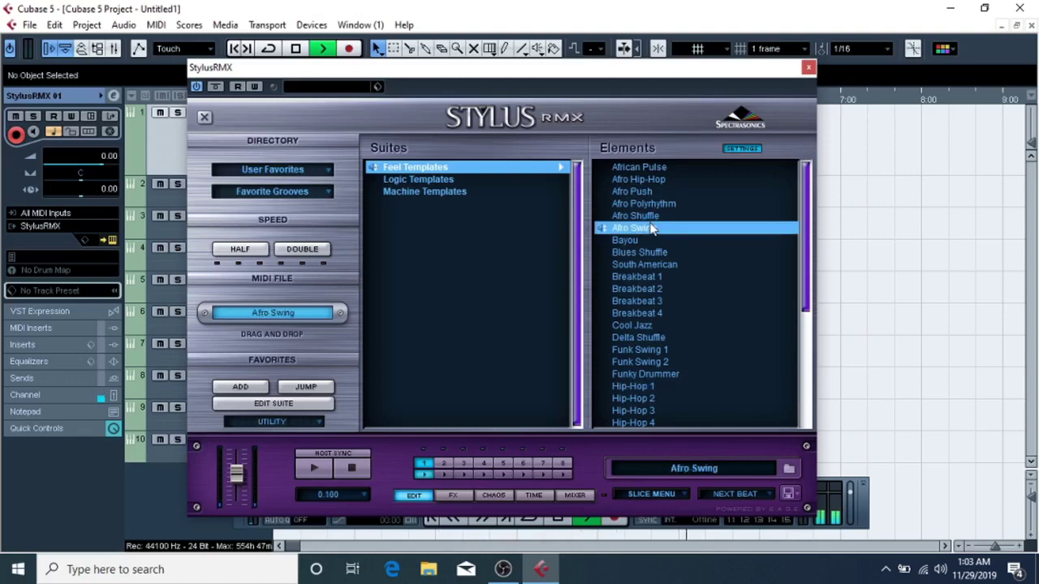
{"action": "left_click", "coordinate": [644, 204]}
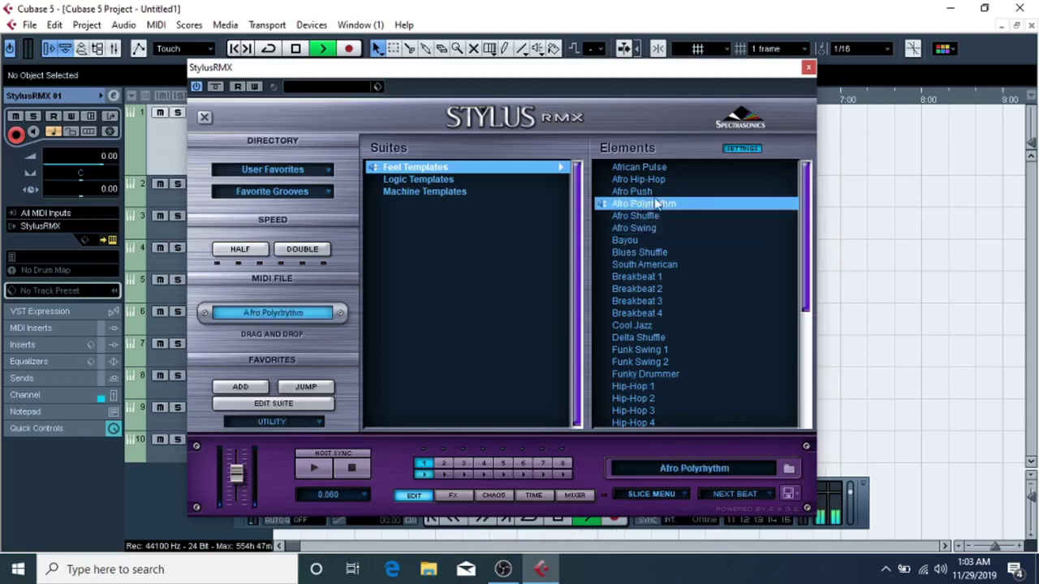
{"action": "left_click", "coordinate": [639, 179]}
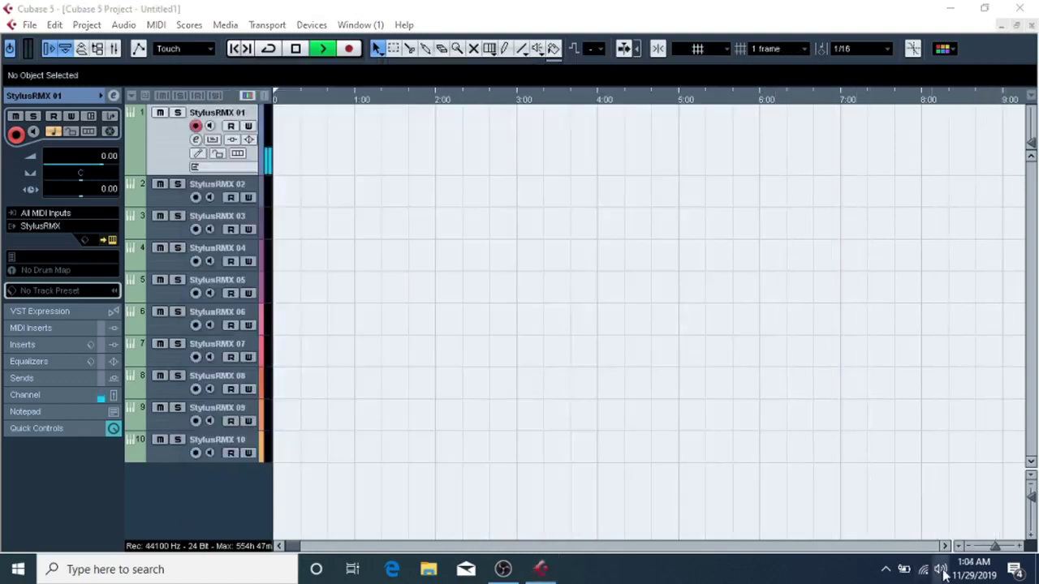
Step: Raise the system speaker volume and return to the groove browser
{"action": "left_click", "coordinate": [940, 569]}
{"action": "left_click_drag", "start_coordinate": [951, 529], "coordinate": [990, 532]}
{"action": "left_click", "coordinate": [622, 322]}
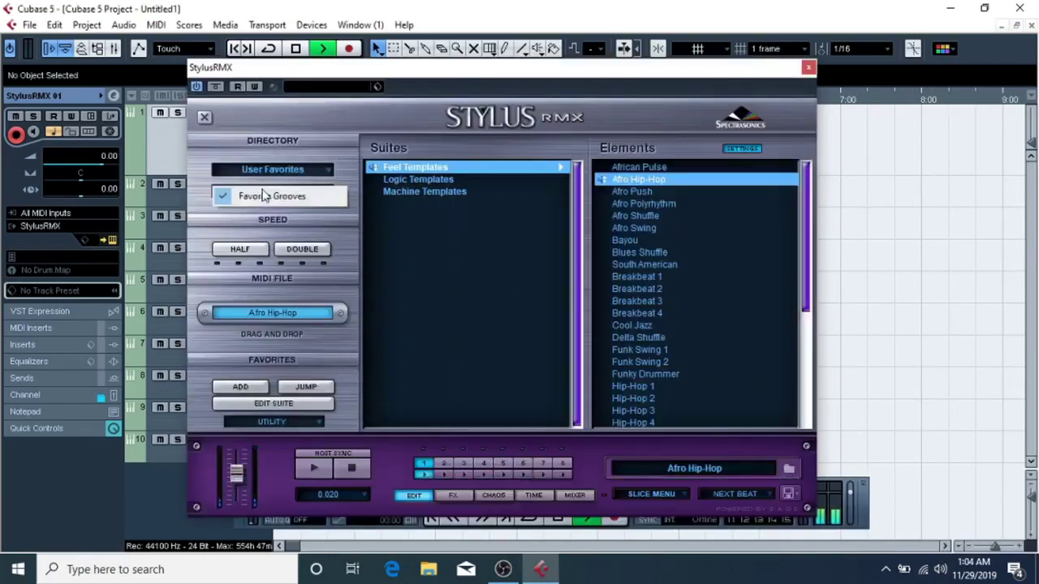
Step: Audition TR-909 - Shuffle 3 from Machine Templates and Logic - 8D Swing from Logic Templates
{"action": "left_click", "coordinate": [557, 192]}
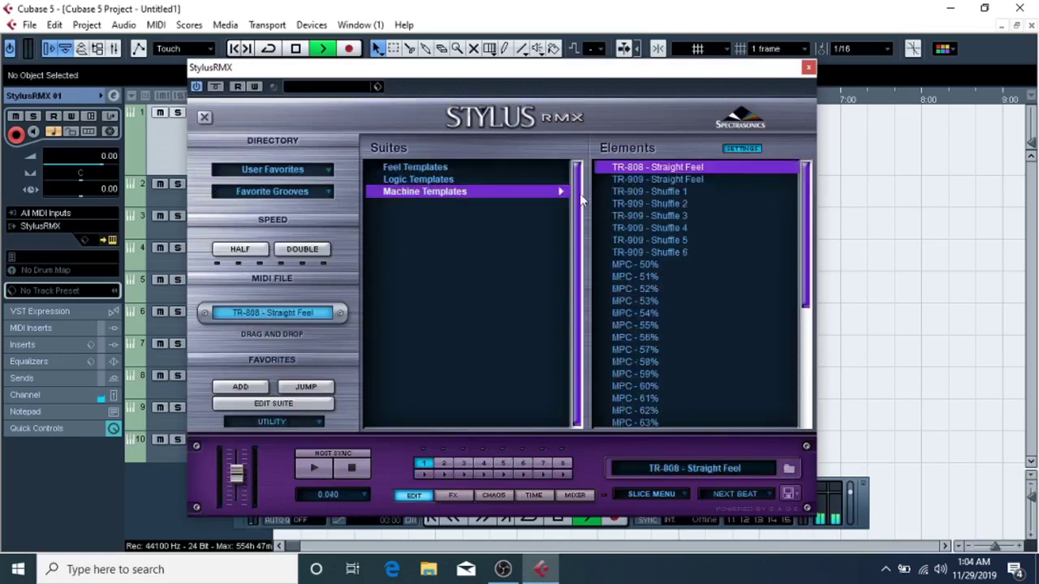
{"action": "left_click", "coordinate": [649, 216]}
{"action": "left_click", "coordinate": [415, 179]}
{"action": "left_click", "coordinate": [654, 206]}
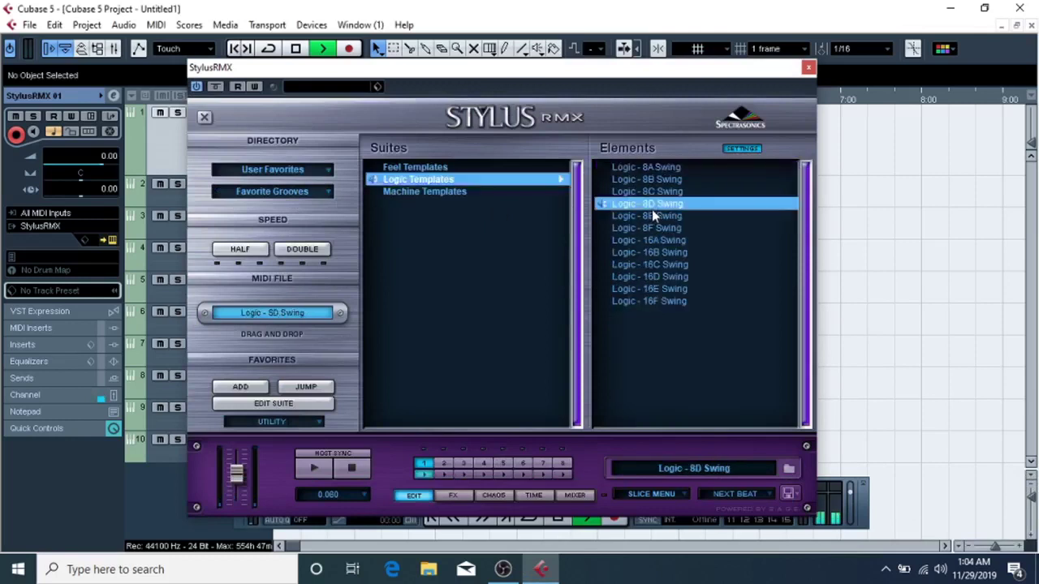
Step: Switch the directory to Core Library with RMX Grooves, and audition 58-Motion Big Beat from the 58-Motion Century suite
{"action": "left_click", "coordinate": [271, 171]}
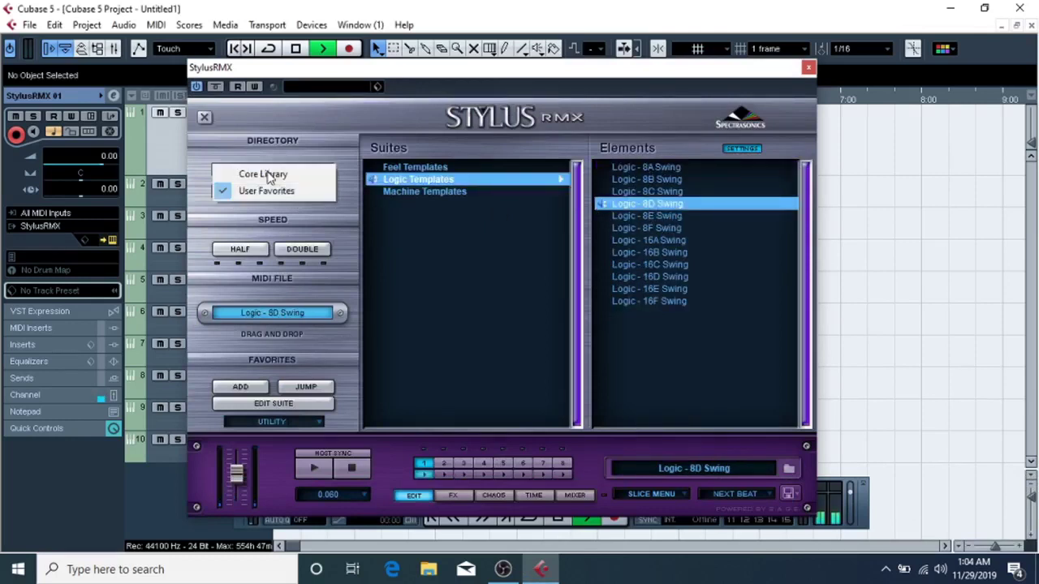
{"action": "left_click", "coordinate": [282, 188]}
{"action": "left_click", "coordinate": [284, 190]}
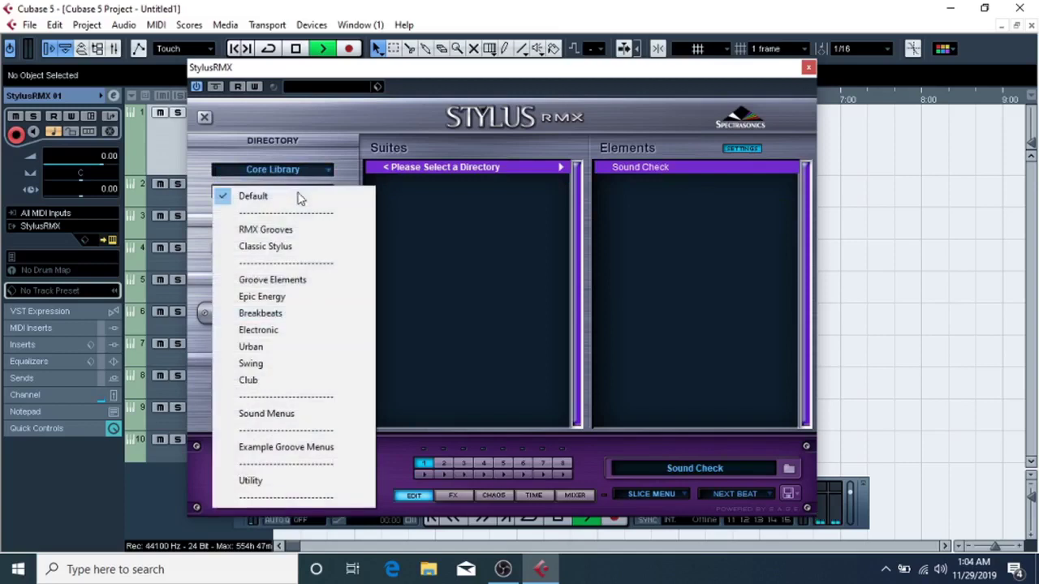
{"action": "left_click", "coordinate": [497, 202]}
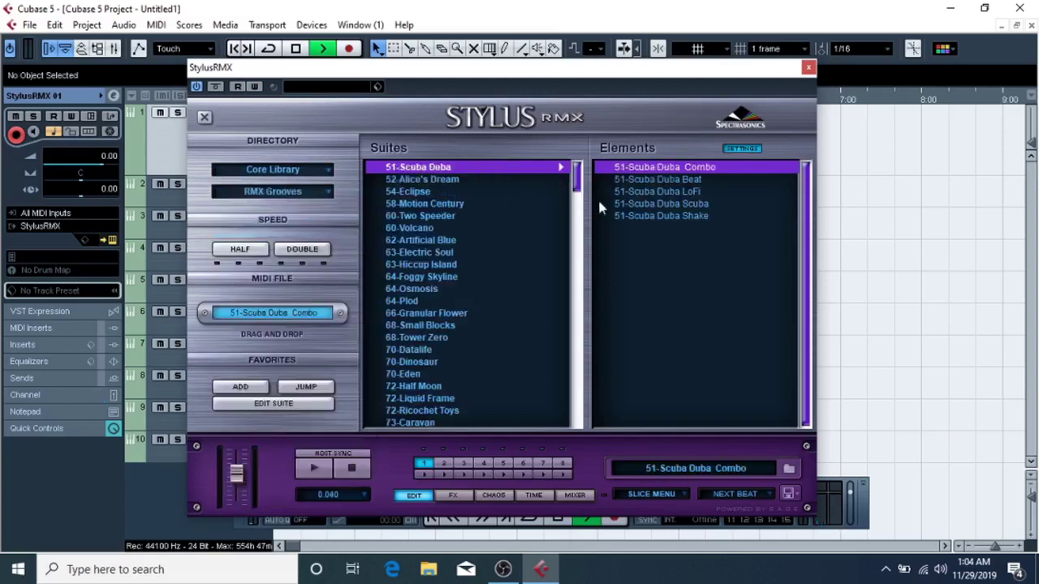
{"action": "left_click", "coordinate": [649, 191]}
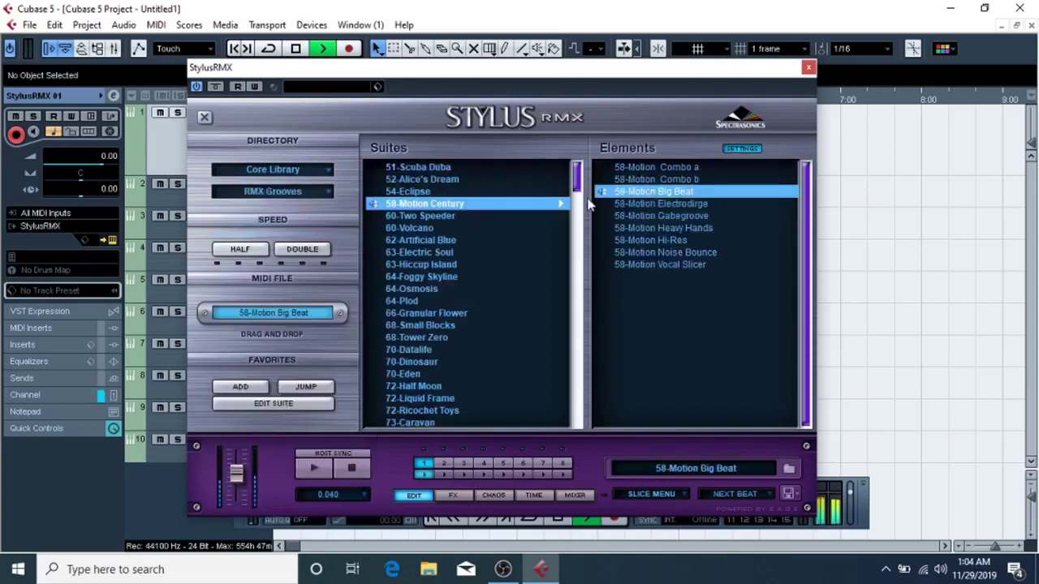
{"action": "left_click", "coordinate": [278, 170]}
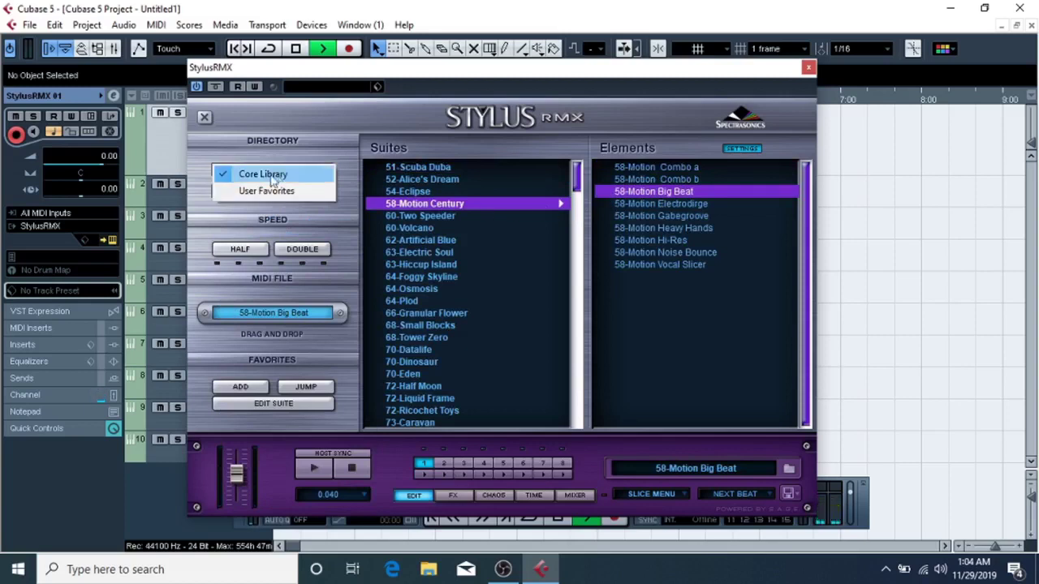
{"action": "left_click", "coordinate": [332, 126]}
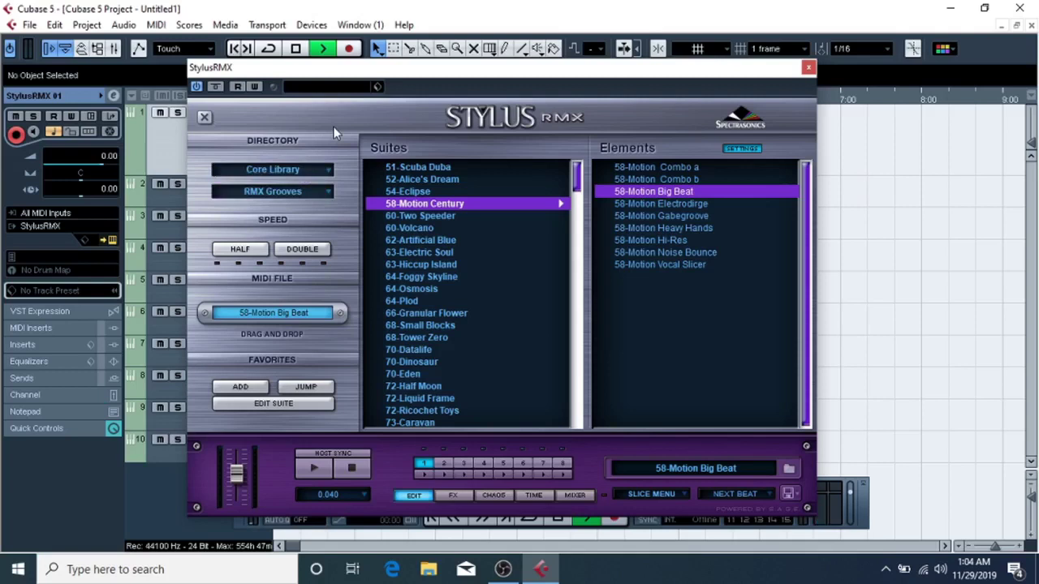
{"action": "left_click", "coordinate": [323, 192]}
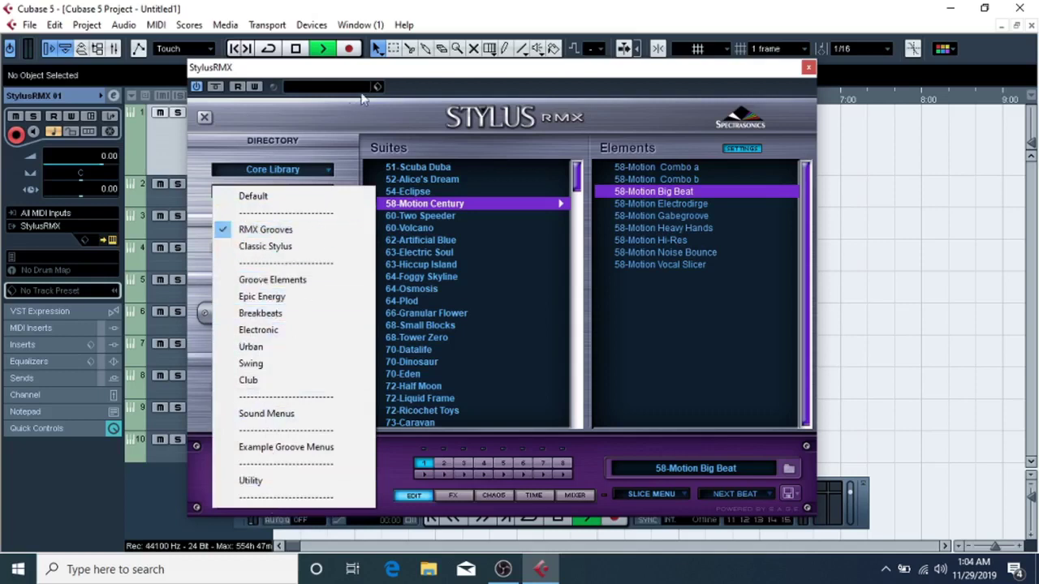
{"action": "left_click", "coordinate": [425, 117]}
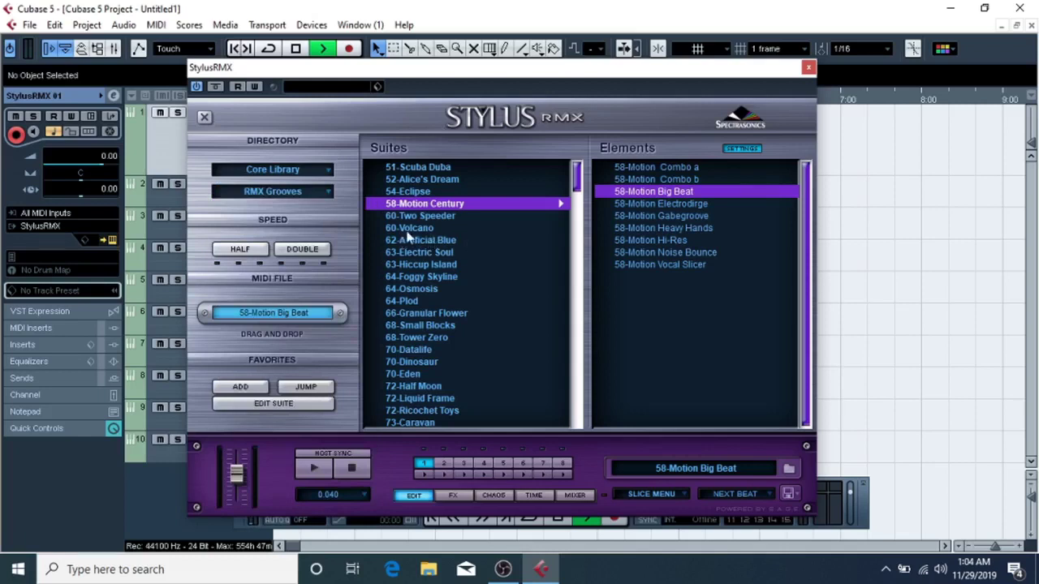
Step: Audition 58-Motion Combo a and 58-Motion Electrodirge, and look further down the suite list to the 100-tempo grooves
{"action": "left_click", "coordinate": [645, 169]}
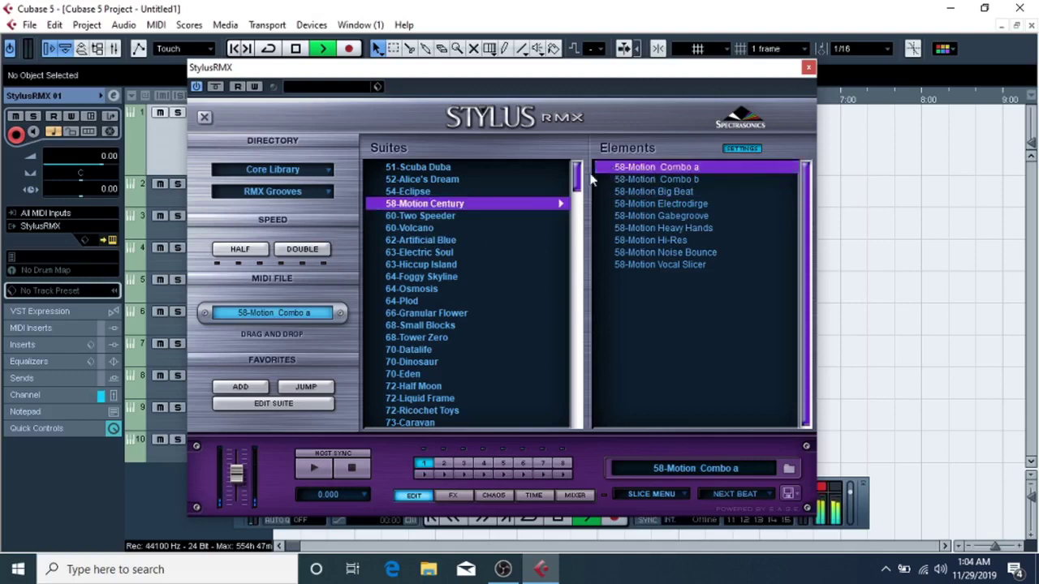
{"action": "left_click", "coordinate": [640, 203]}
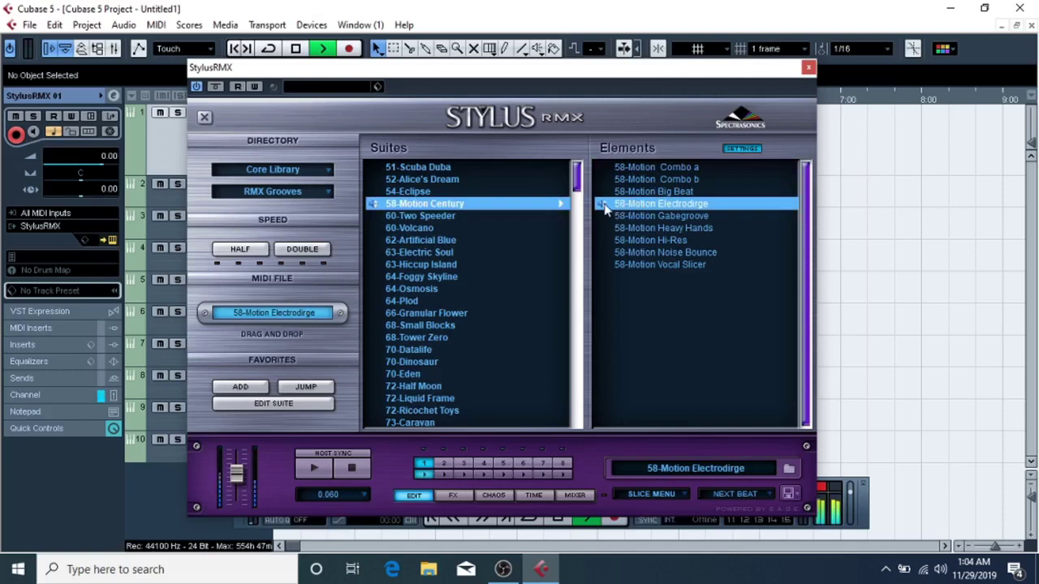
{"action": "scroll", "coordinate": [441, 275], "scroll_direction": "down", "scroll_amount": 14}
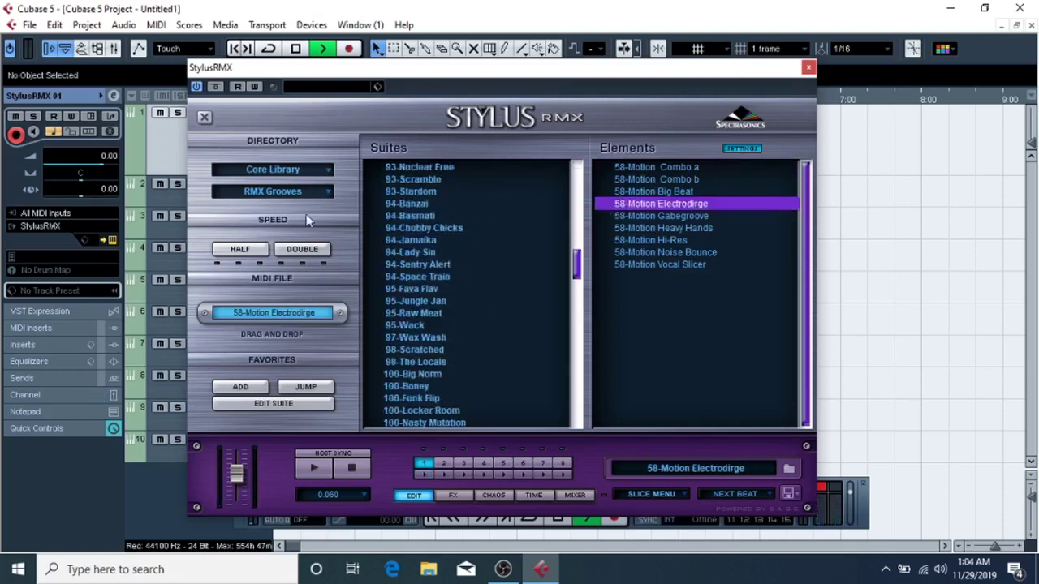
Step: Switch the Core Library category to Groove Elements, and audition 70-Hi-Hats and 90-Stutter HH Dig from the HiHats 1 suite
{"action": "left_click", "coordinate": [284, 195]}
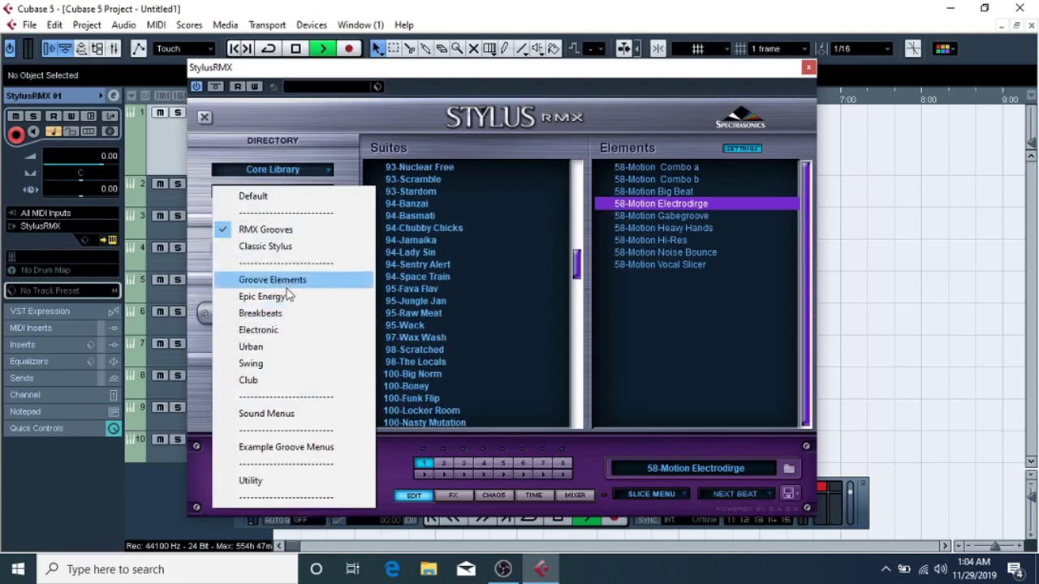
{"action": "left_click", "coordinate": [286, 282]}
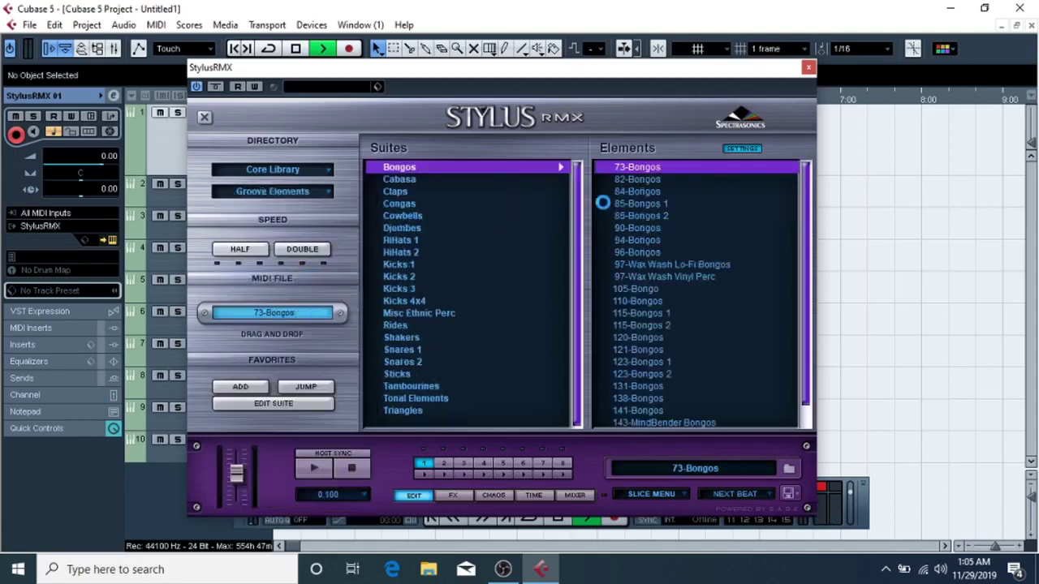
{"action": "left_click", "coordinate": [406, 215]}
{"action": "left_click", "coordinate": [397, 242]}
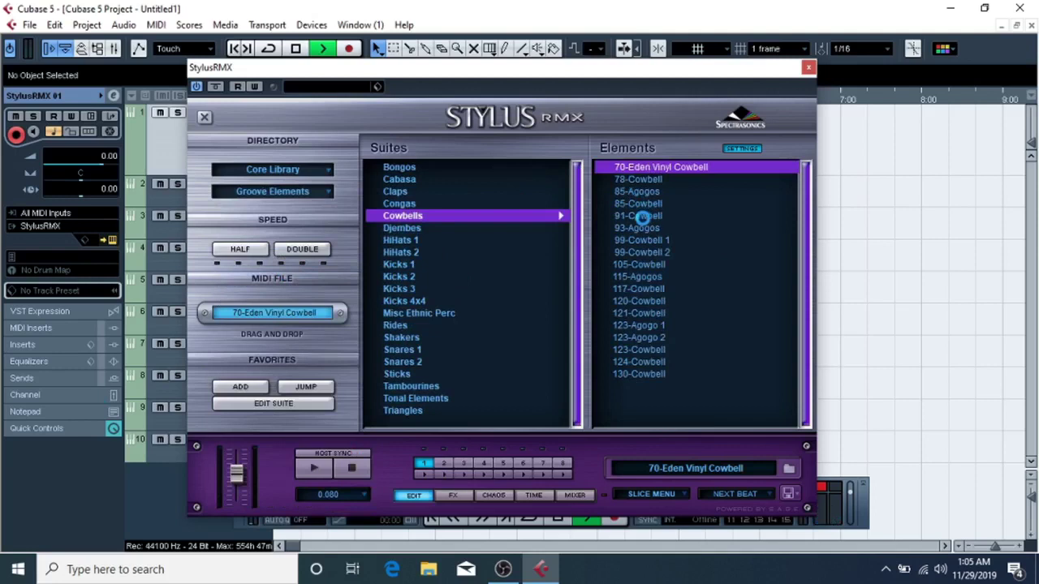
{"action": "left_click", "coordinate": [633, 217]}
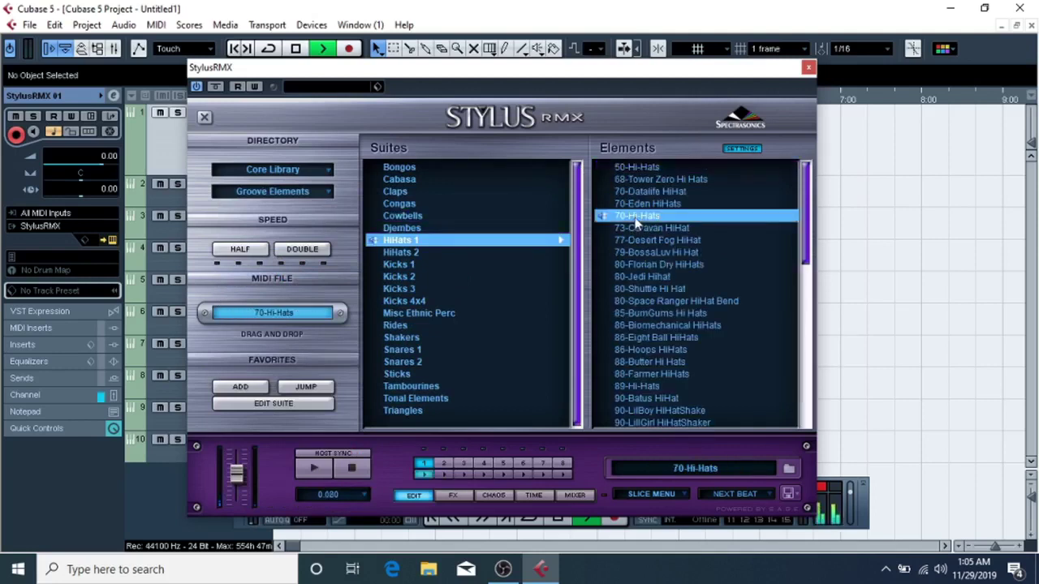
{"action": "scroll", "coordinate": [641, 243], "scroll_direction": "down", "scroll_amount": 4}
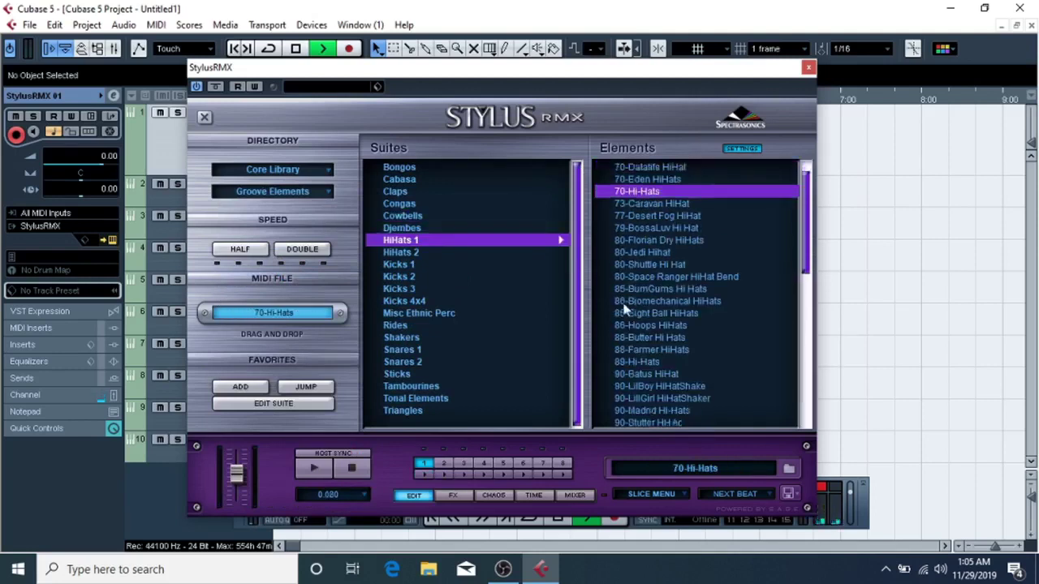
{"action": "left_click", "coordinate": [624, 316]}
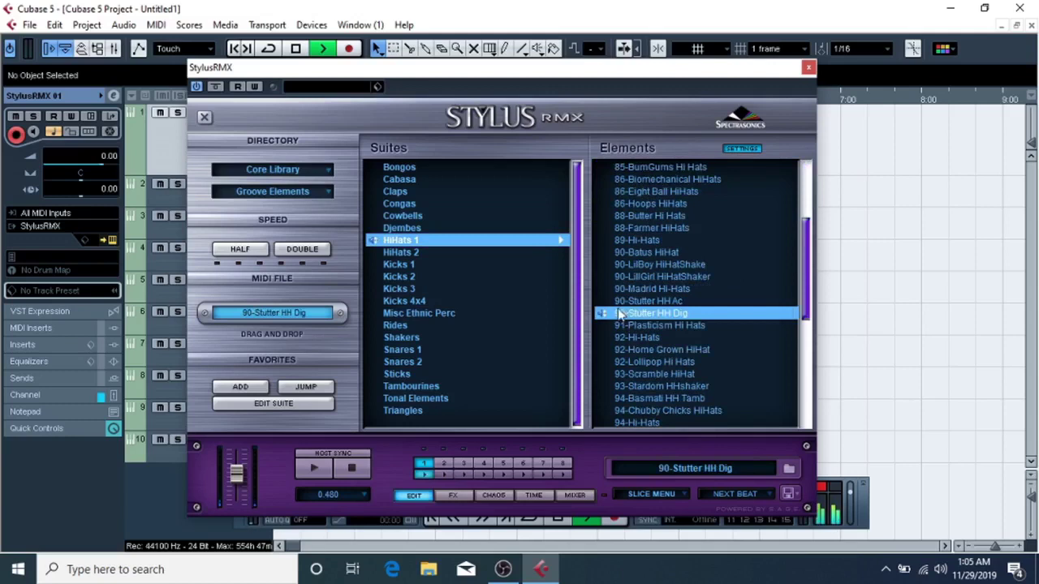
Step: Switch the category to Swing and audition the 66-Chocolate Sundae suite
{"action": "left_click", "coordinate": [278, 192]}
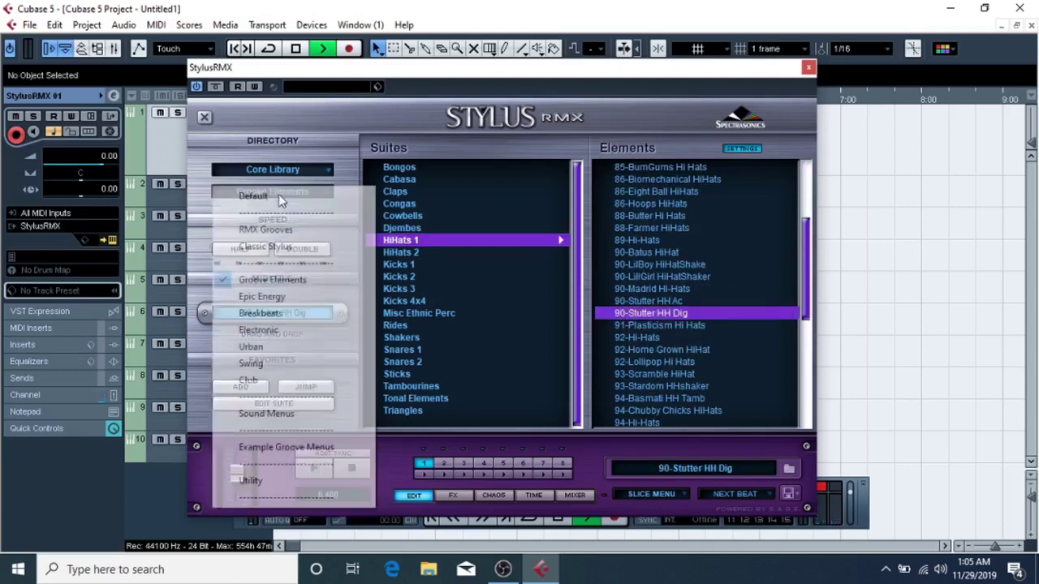
{"action": "left_click", "coordinate": [257, 364]}
{"action": "left_click", "coordinate": [420, 228]}
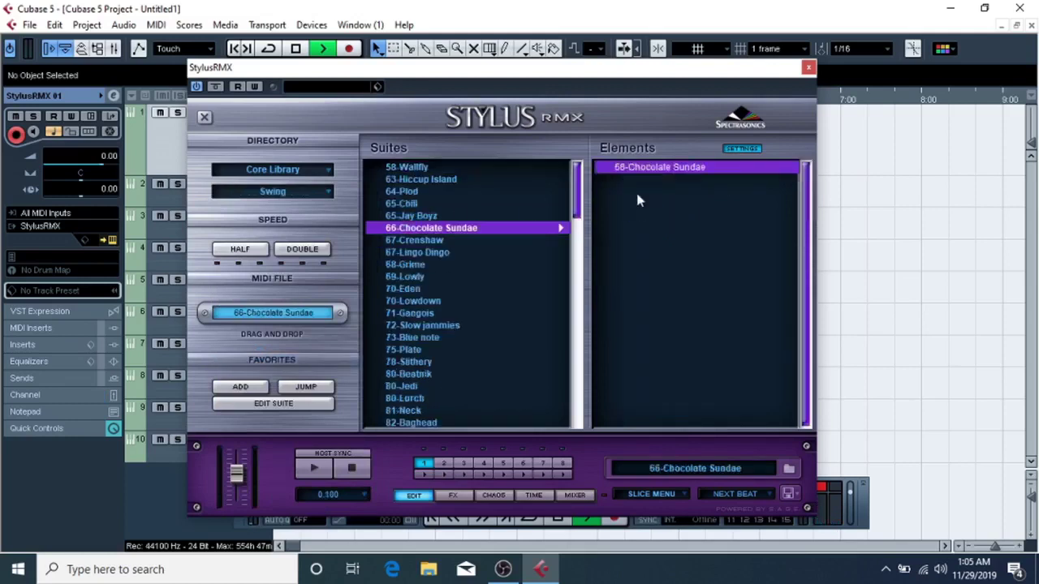
Step: Switch the directory to User Favorites with Favorite Grooves, and audition Afro Shuffle from Feel Templates
{"action": "left_click", "coordinate": [290, 177]}
{"action": "left_click", "coordinate": [290, 191]}
{"action": "left_click", "coordinate": [290, 194]}
{"action": "left_click", "coordinate": [291, 194]}
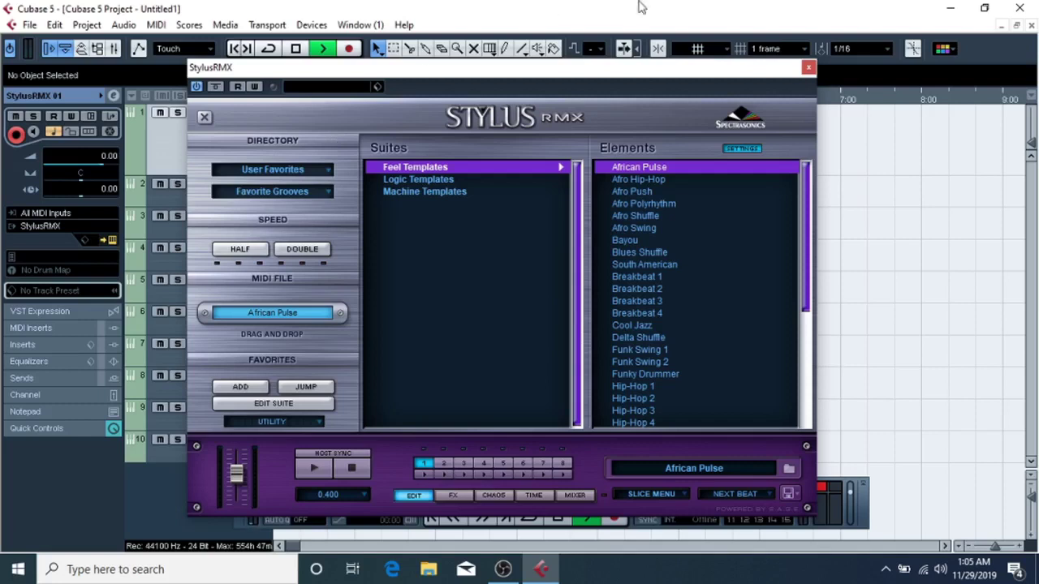
{"action": "left_click", "coordinate": [669, 216]}
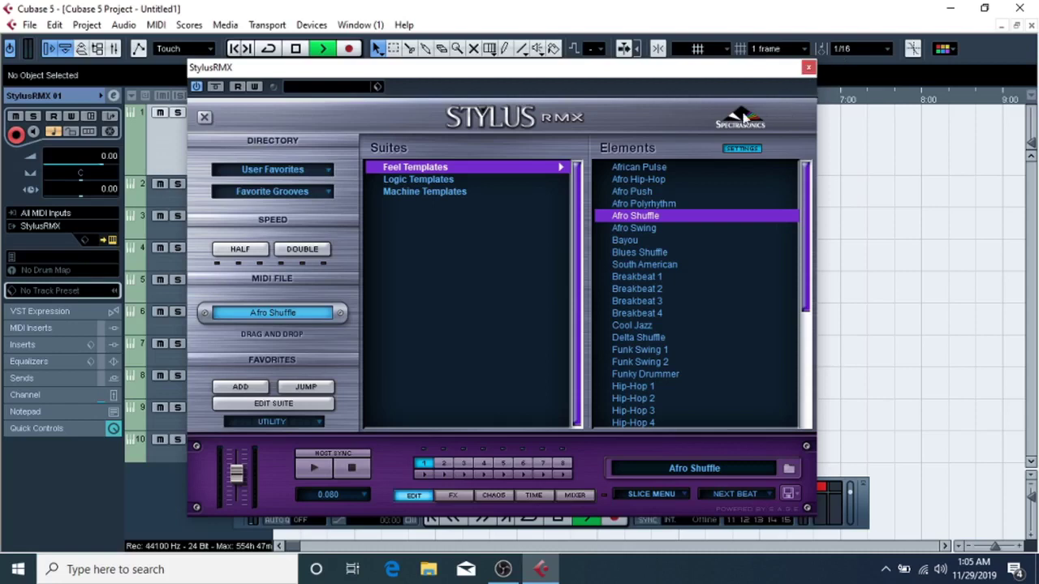
Step: Close the StylusRMX plug-in window and exit Cubase
{"action": "left_click", "coordinate": [808, 70]}
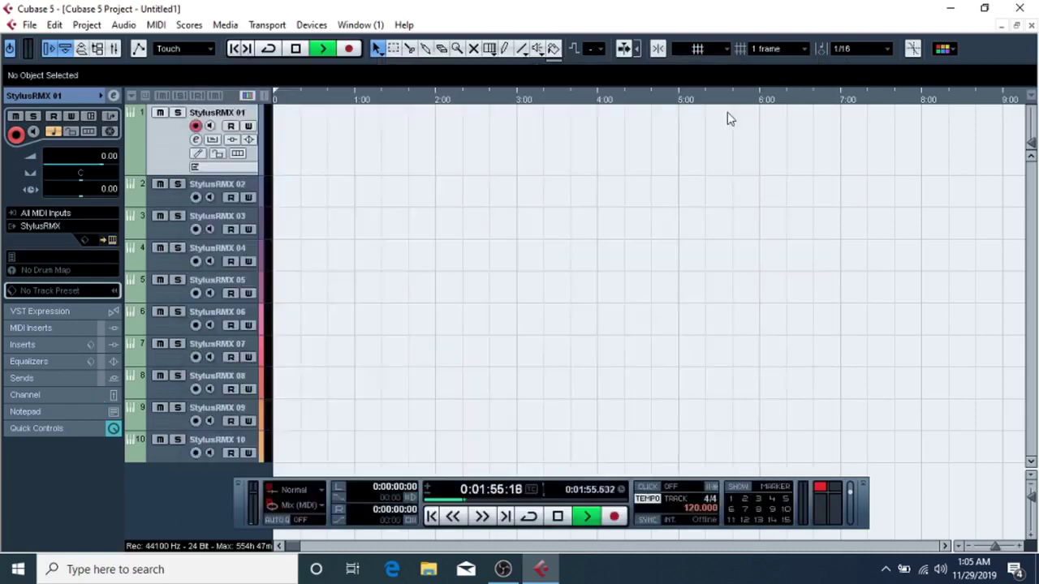
{"action": "left_click", "coordinate": [1019, 8]}
{"action": "left_click", "coordinate": [504, 335]}
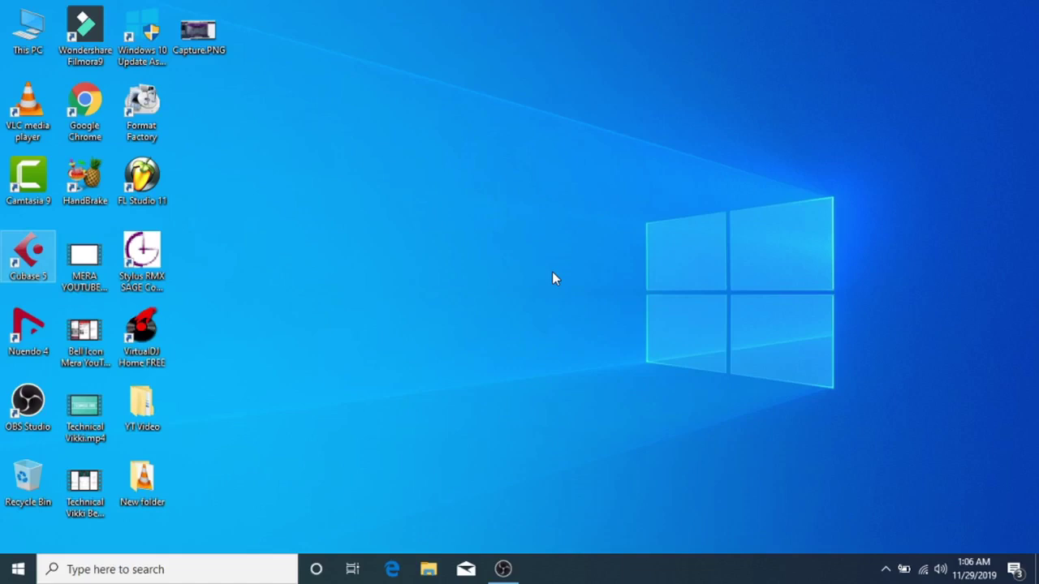
Step: Open the Stylus RMX SAGE Converter from the desktop to view its import options, and close it
{"action": "left_click", "coordinate": [140, 265]}
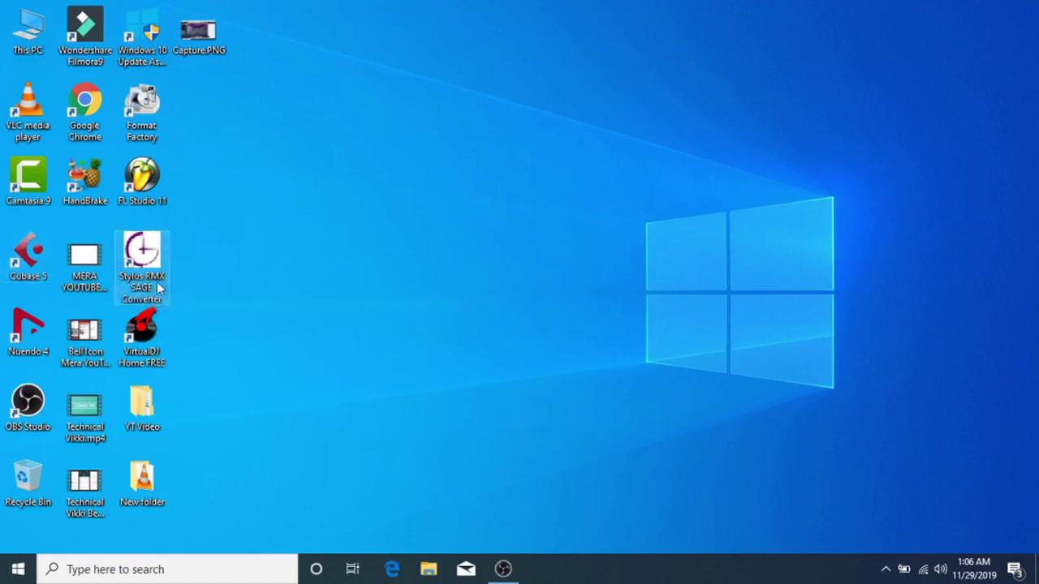
{"action": "key", "text": "Return"}
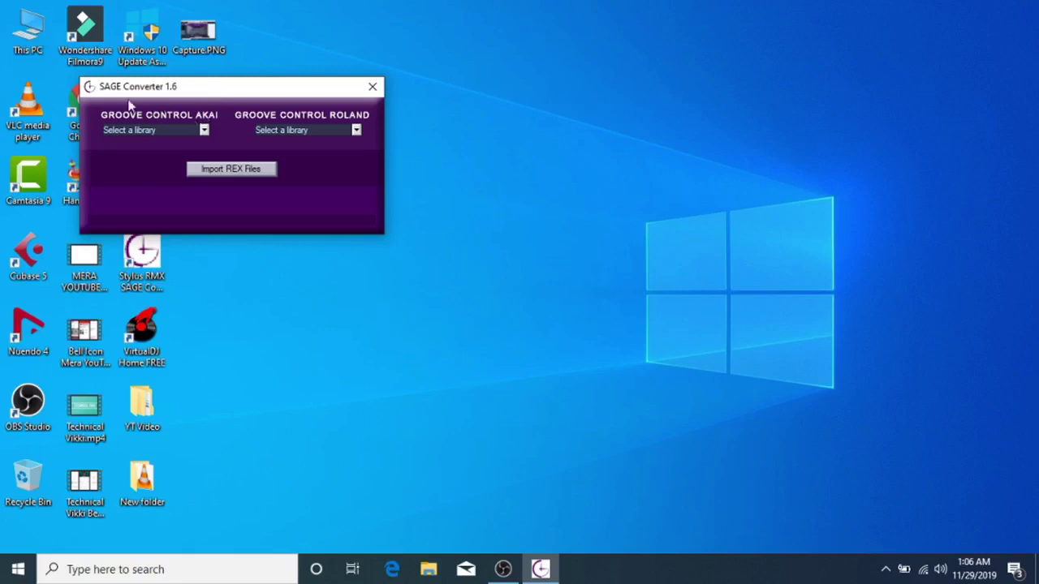
{"action": "left_click", "coordinate": [370, 86]}
Step: Open Local Disk (C:) in one File Explorer window and This PC in a second one, arranged side by side
{"action": "double_click", "coordinate": [17, 30]}
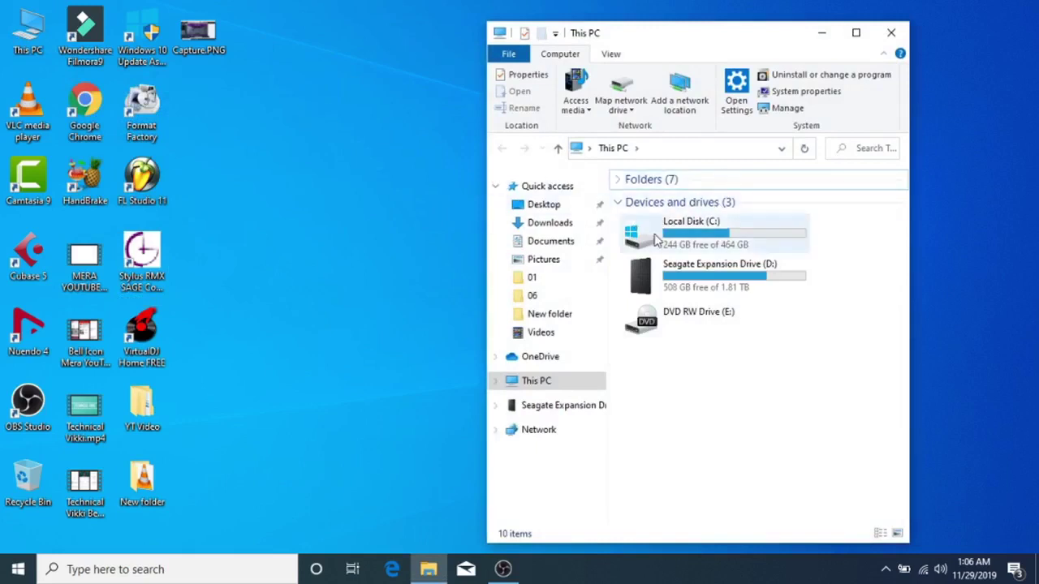
{"action": "double_click", "coordinate": [656, 235]}
{"action": "left_click_drag", "start_coordinate": [602, 33], "coordinate": [179, 23]}
{"action": "left_click", "coordinate": [40, 45]}
{"action": "double_click", "coordinate": [41, 44]}
{"action": "left_click_drag", "start_coordinate": [272, 19], "coordinate": [779, 25]}
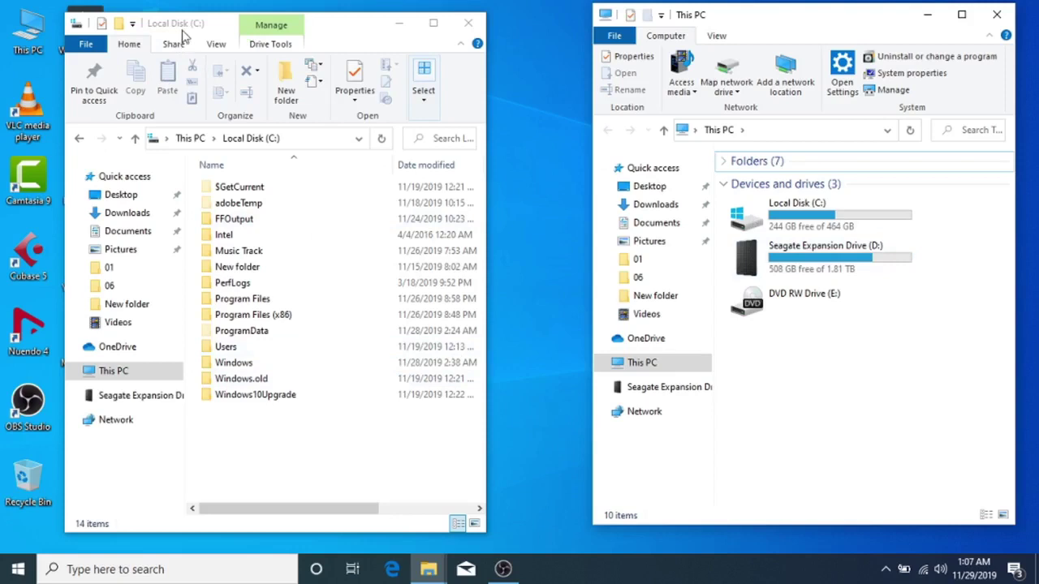
Step: In the Local Disk (C:) window, go to the SAGE folder inside Program Files > Spectrasonics
{"action": "left_click", "coordinate": [245, 306]}
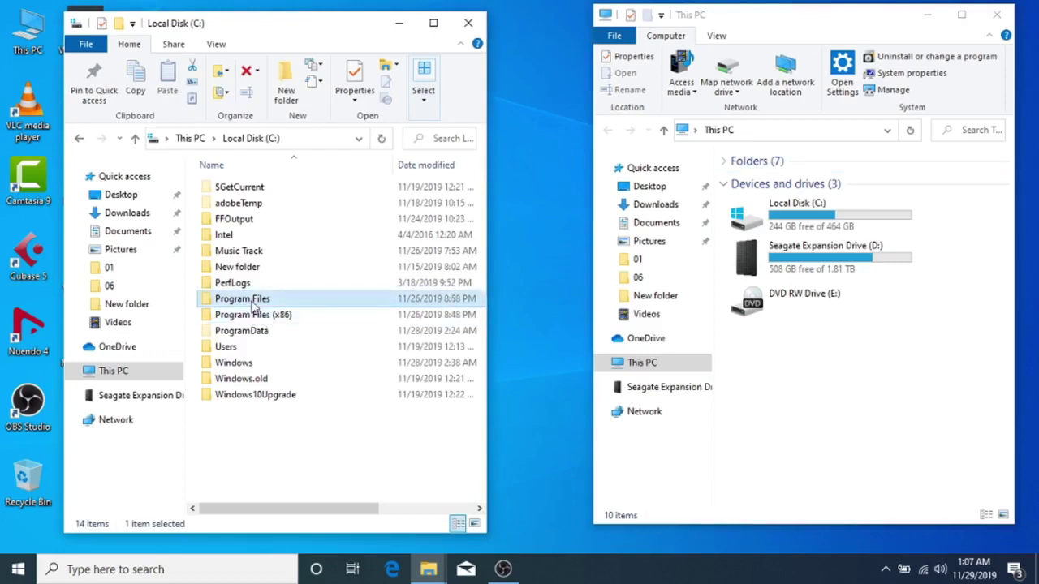
{"action": "double_click", "coordinate": [254, 305]}
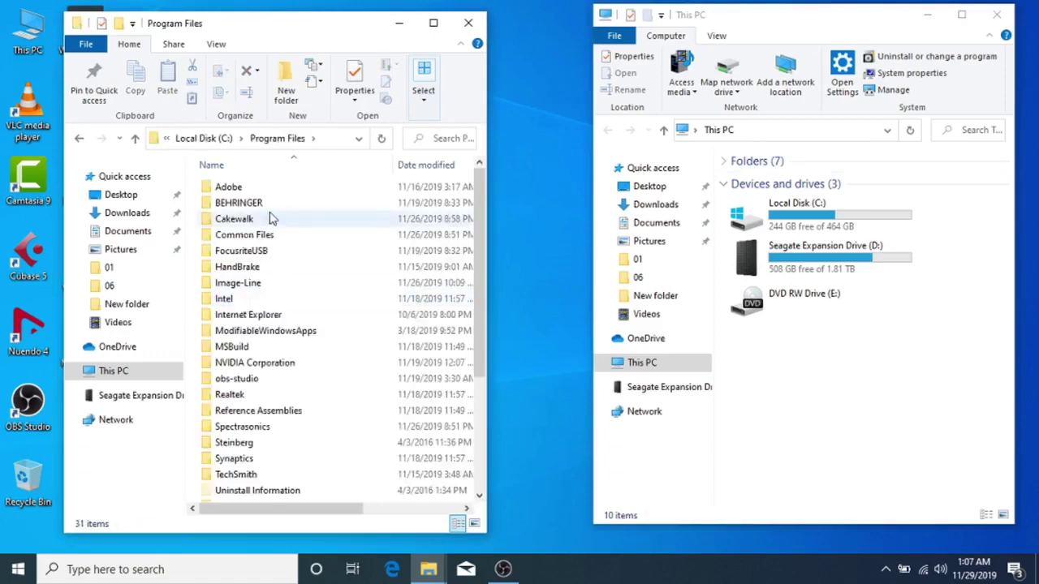
{"action": "scroll", "coordinate": [280, 223], "scroll_direction": "down", "scroll_amount": 3}
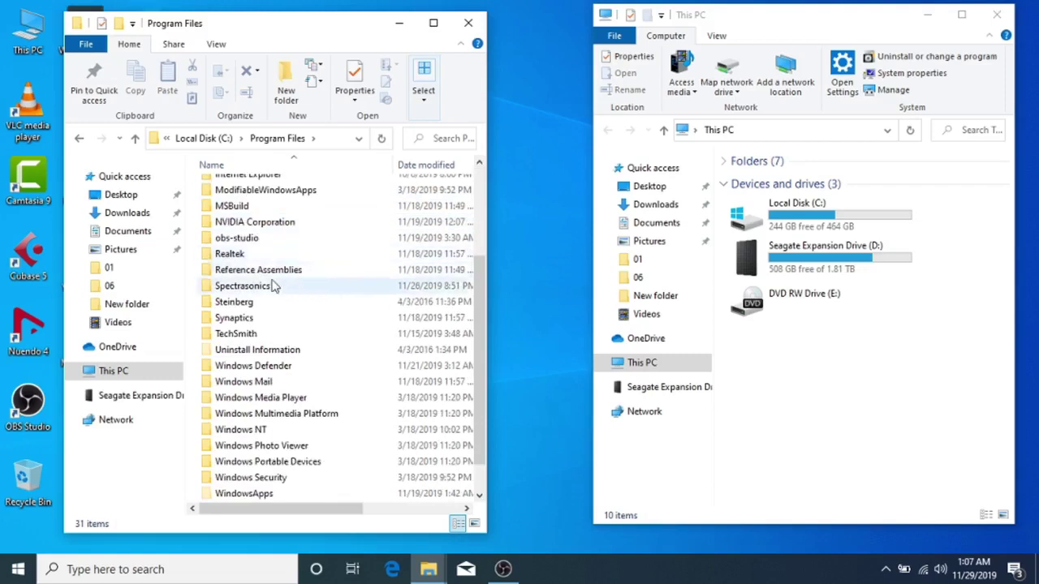
{"action": "double_click", "coordinate": [246, 289]}
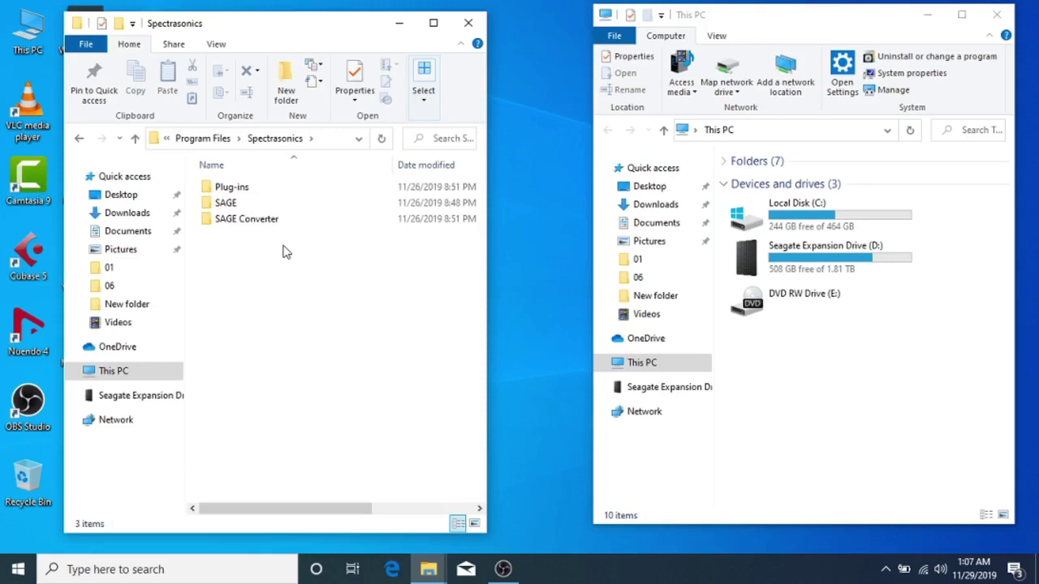
{"action": "double_click", "coordinate": [231, 203]}
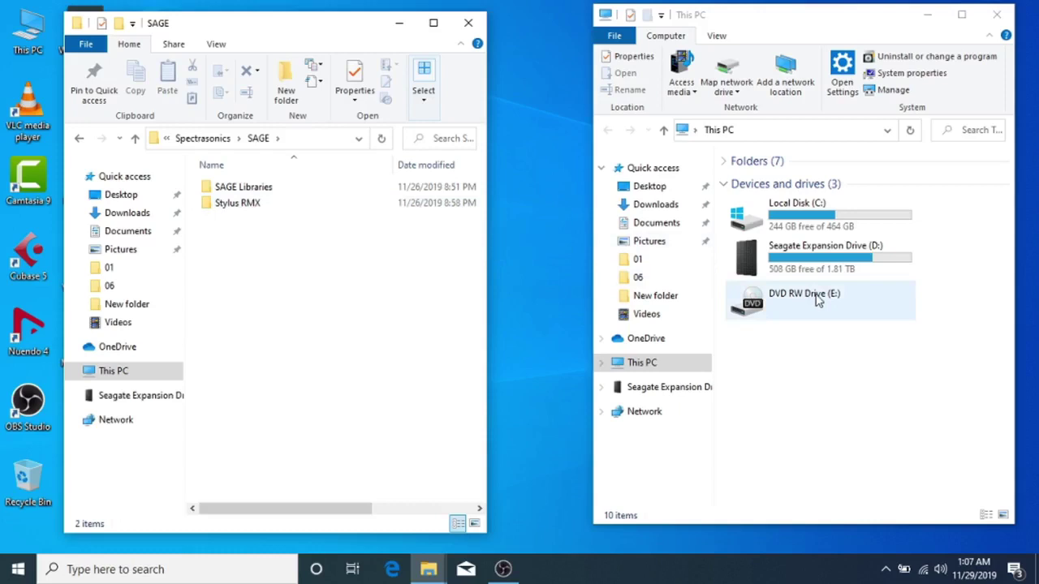
Step: In the This PC window, go to Seagate Expansion Drive (D:) > Music Composing Software > Stylus RMX Full Library
{"action": "double_click", "coordinate": [824, 256]}
{"action": "scroll", "coordinate": [862, 260], "scroll_direction": "down", "scroll_amount": 1}
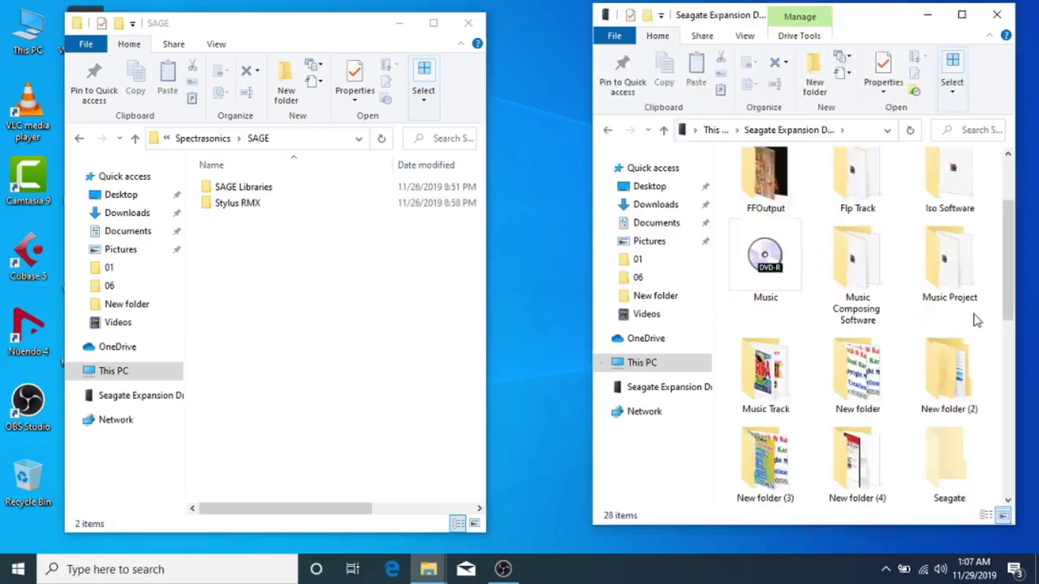
{"action": "double_click", "coordinate": [857, 243]}
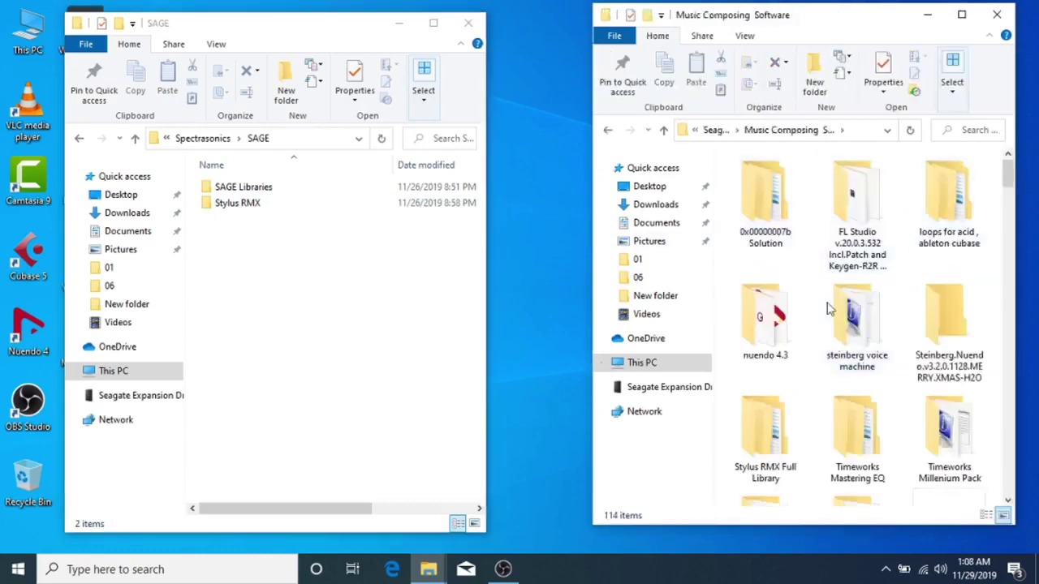
{"action": "double_click", "coordinate": [773, 447]}
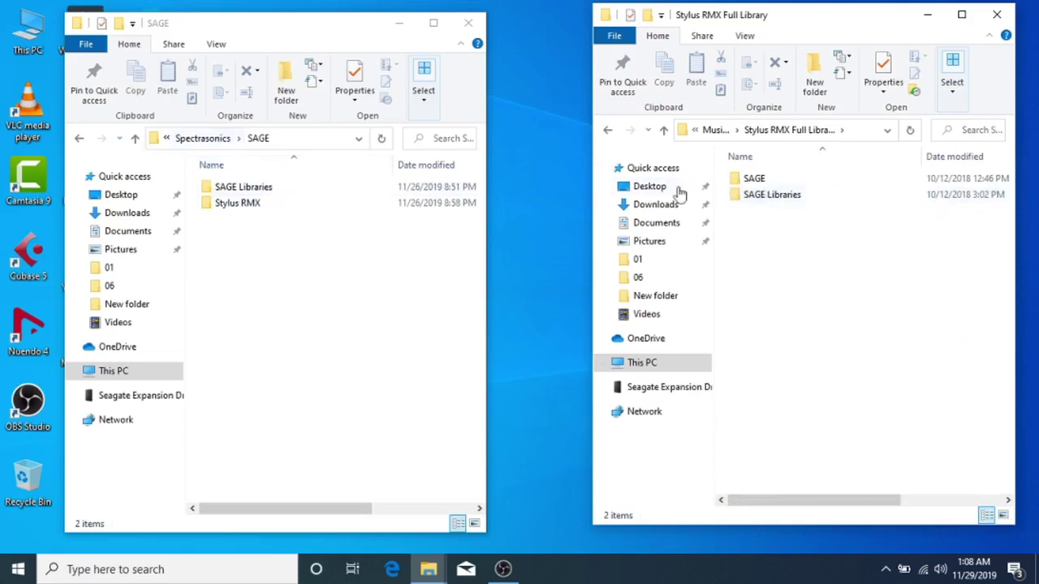
Step: Open SAGE Libraries > User Libraries in both the installed SAGE folder and the Stylus RMX Full Library folder
{"action": "double_click", "coordinate": [283, 190]}
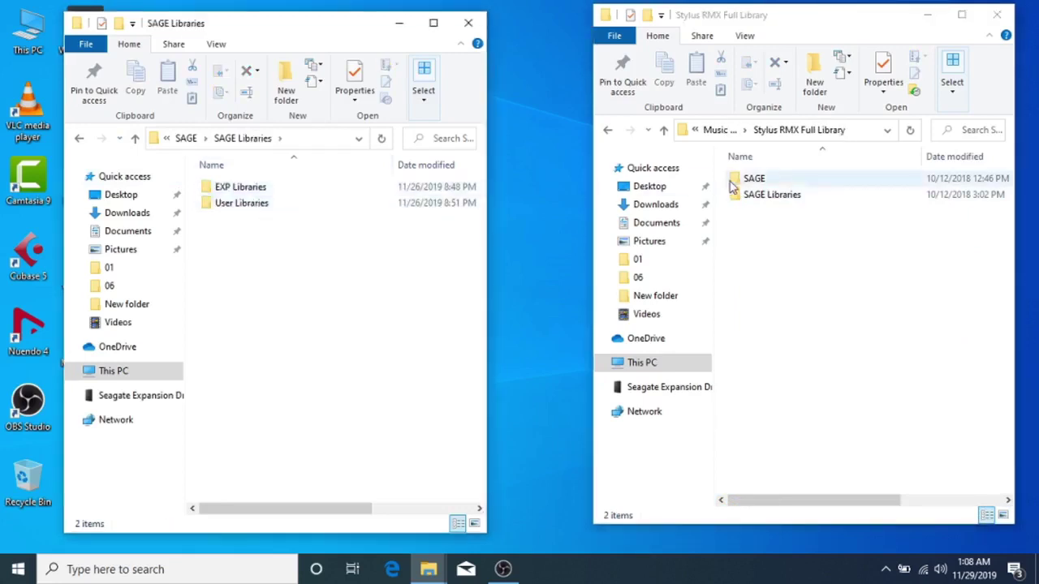
{"action": "double_click", "coordinate": [785, 196]}
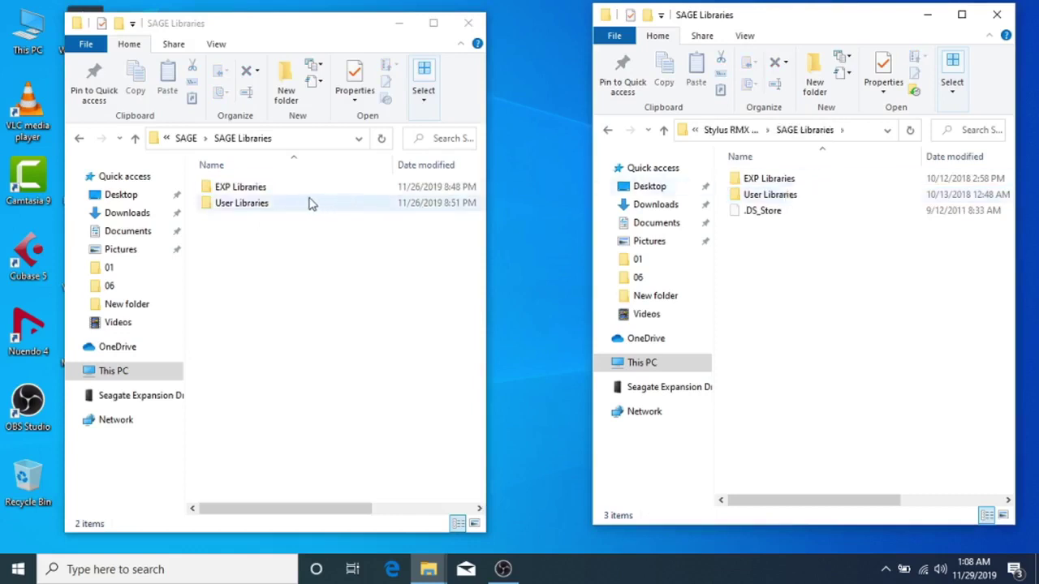
{"action": "left_click_drag", "start_coordinate": [788, 267], "coordinate": [803, 239]}
{"action": "double_click", "coordinate": [331, 205]}
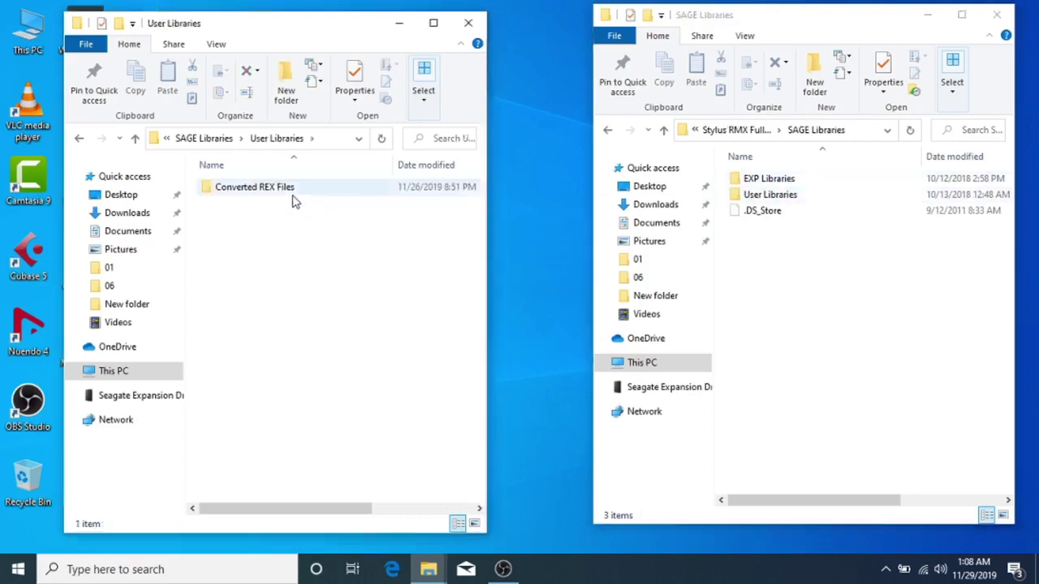
{"action": "left_click", "coordinate": [775, 203]}
{"action": "double_click", "coordinate": [775, 201]}
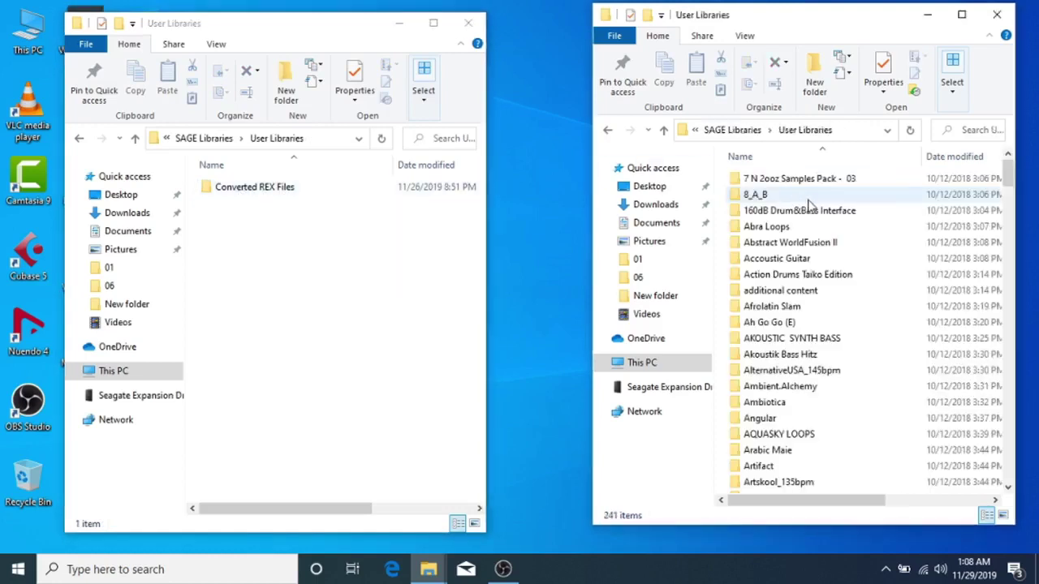
Step: Copy the 8_A_B library folder into the installed User Libraries folder, granting administrator permission
{"action": "left_click", "coordinate": [748, 200]}
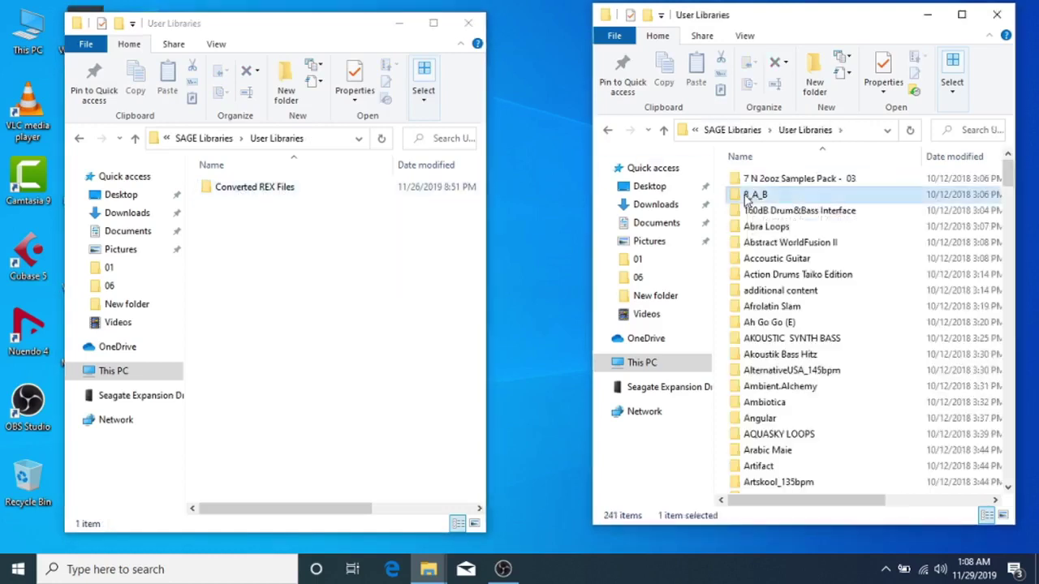
{"action": "left_click_drag", "start_coordinate": [748, 200], "coordinate": [318, 297]}
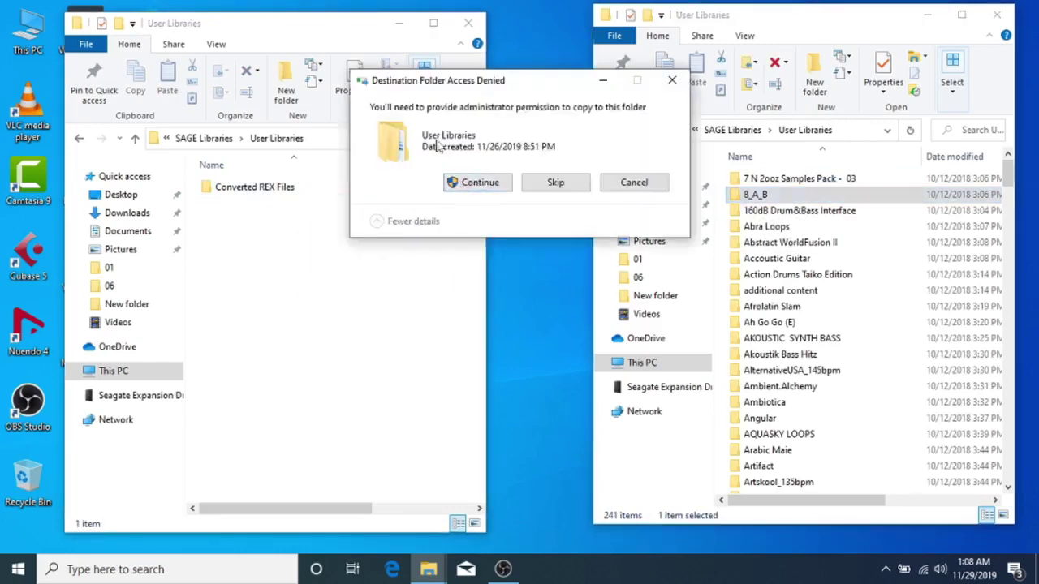
{"action": "left_click", "coordinate": [479, 183]}
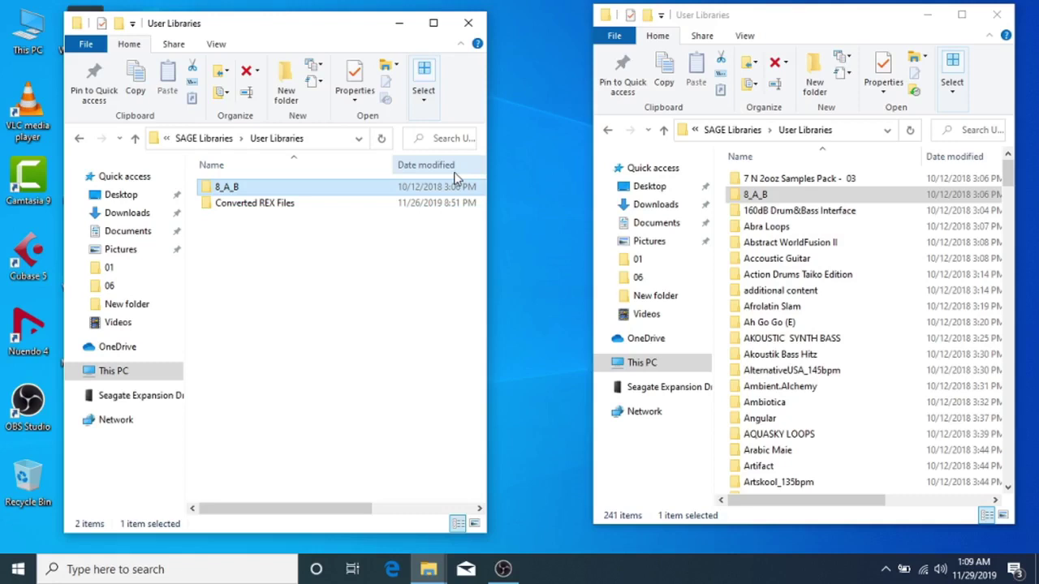
Step: Launch Cubase 5 and create a new project in the default location
{"action": "left_click", "coordinate": [14, 255]}
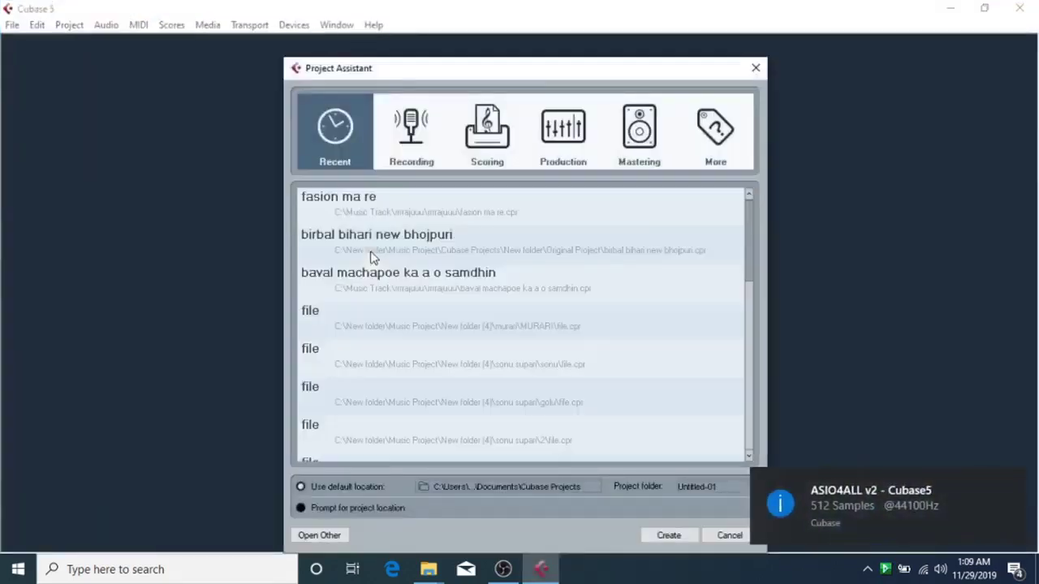
{"action": "left_click", "coordinate": [669, 535]}
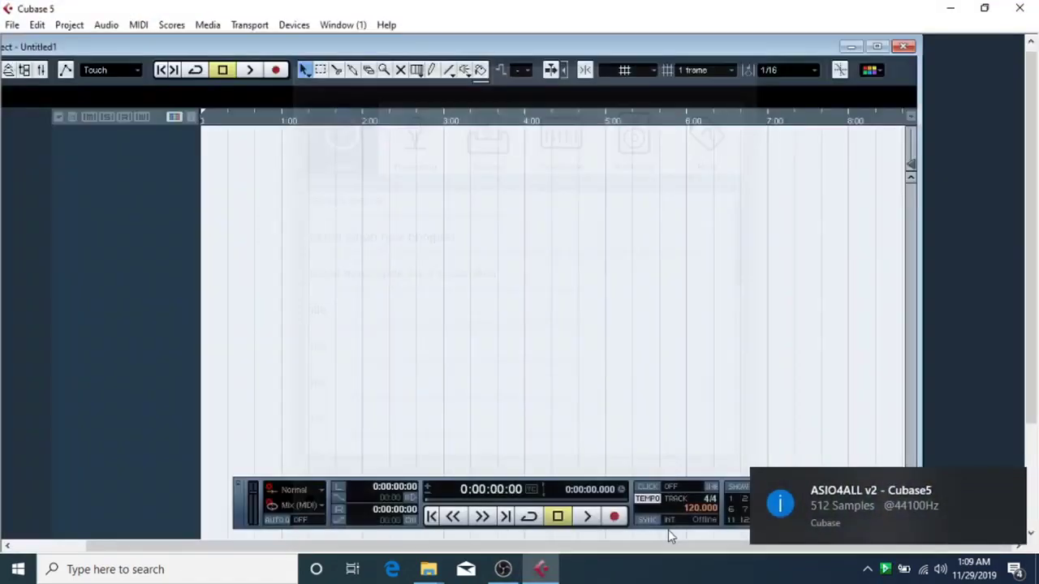
Step: Add an instrument track that uses StylusRMX as its instrument
{"action": "right_click", "coordinate": [133, 154]}
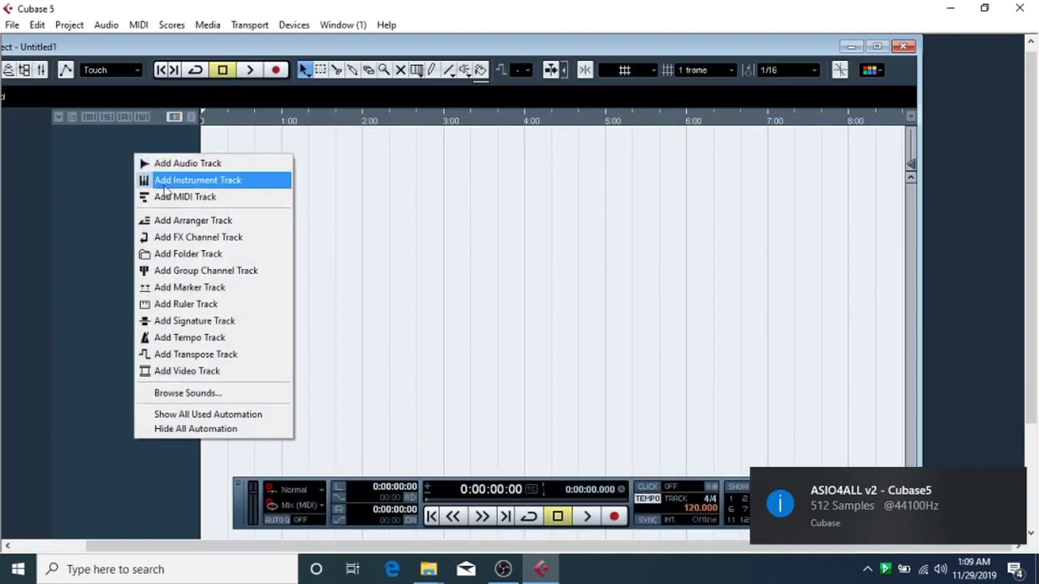
{"action": "left_click", "coordinate": [165, 187]}
{"action": "left_click", "coordinate": [526, 295]}
{"action": "left_click", "coordinate": [509, 379]}
{"action": "left_click", "coordinate": [539, 353]}
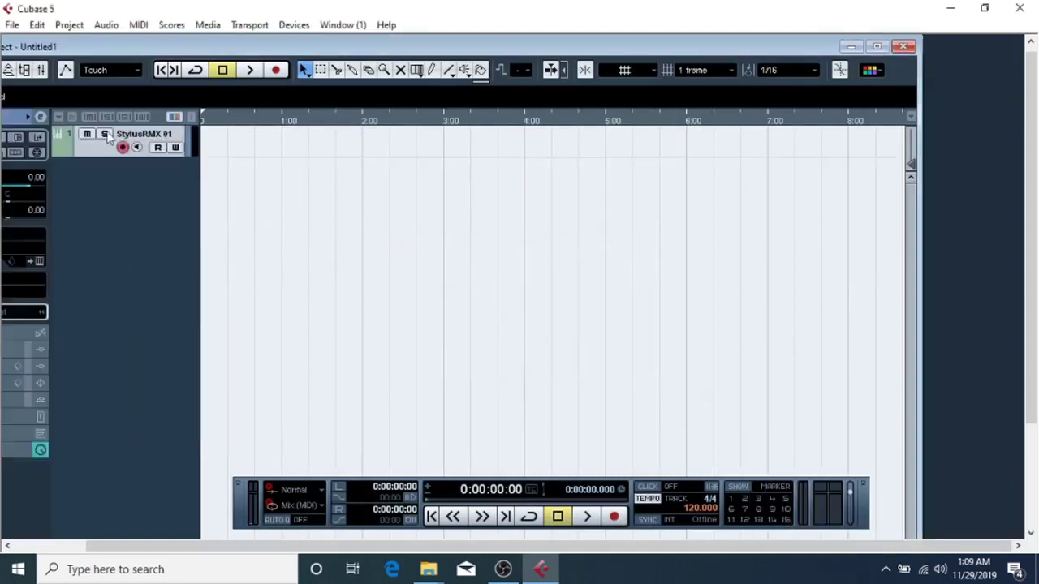
Step: Open the StylusRMX instrument and browse to the 8_A_B library in its User Libraries directory
{"action": "double_click", "coordinate": [128, 47]}
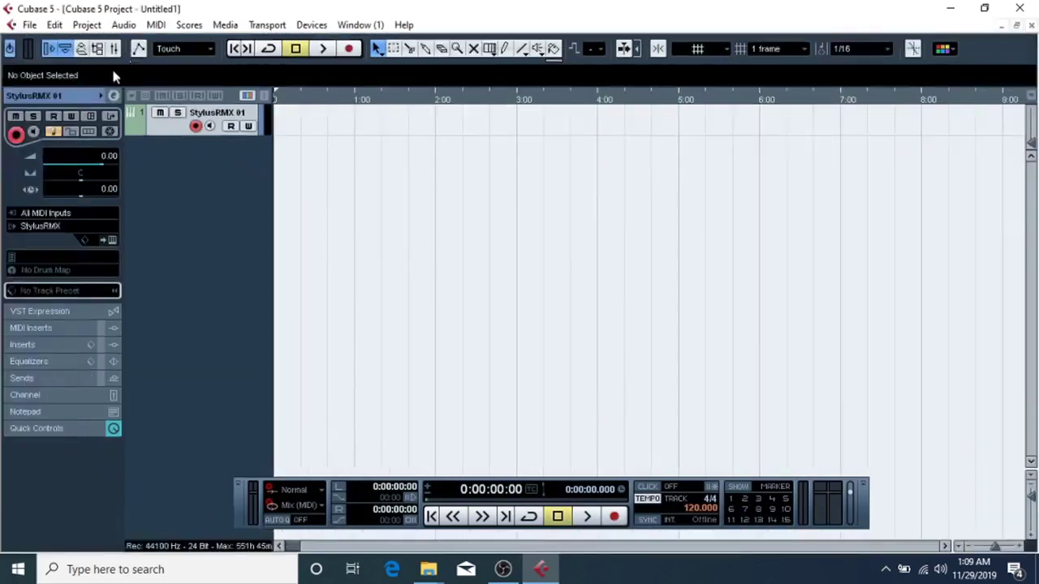
{"action": "left_click", "coordinate": [113, 241]}
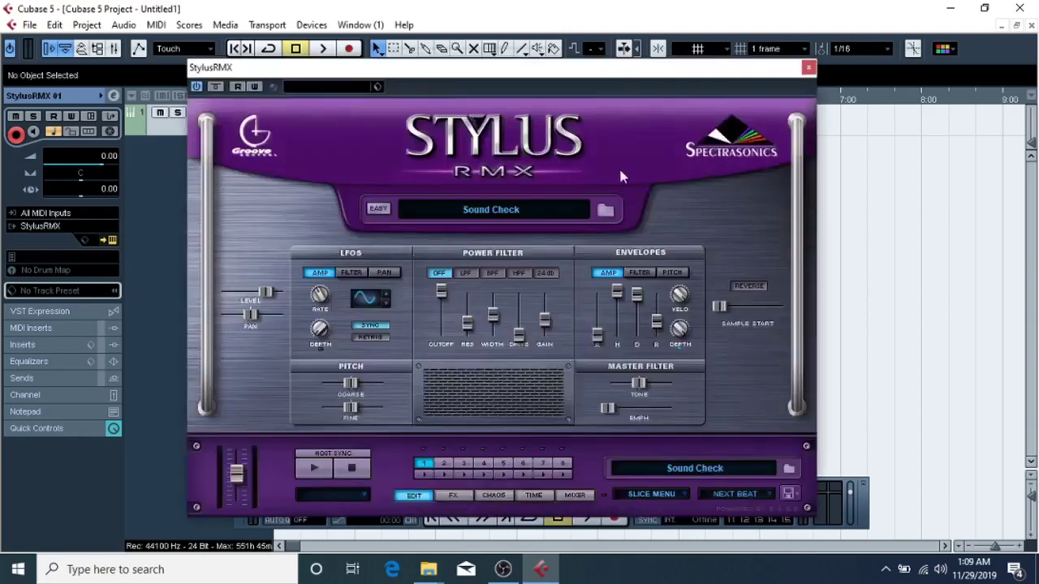
{"action": "left_click", "coordinate": [605, 210]}
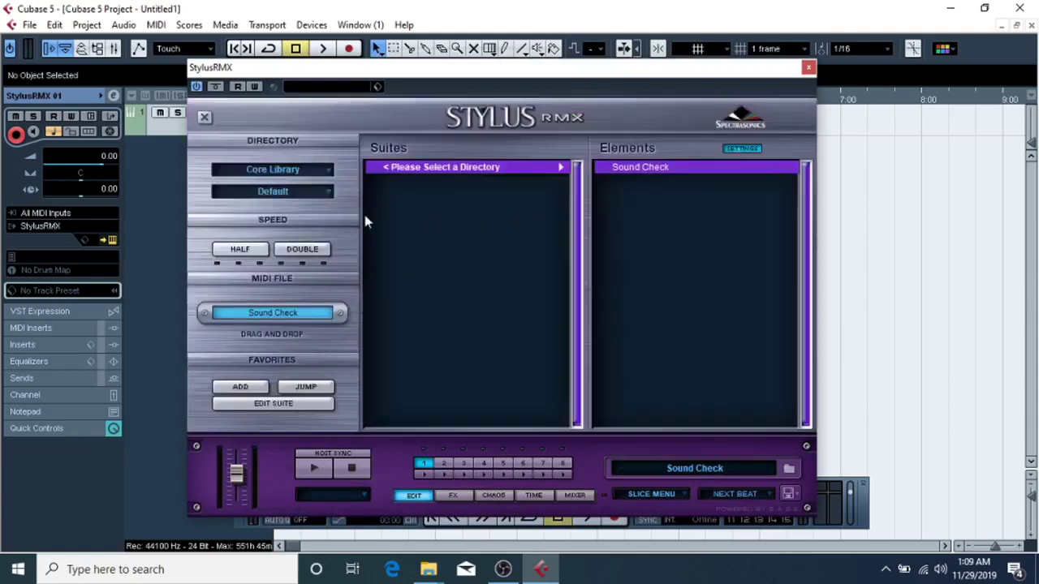
{"action": "left_click", "coordinate": [291, 175]}
{"action": "left_click", "coordinate": [274, 191]}
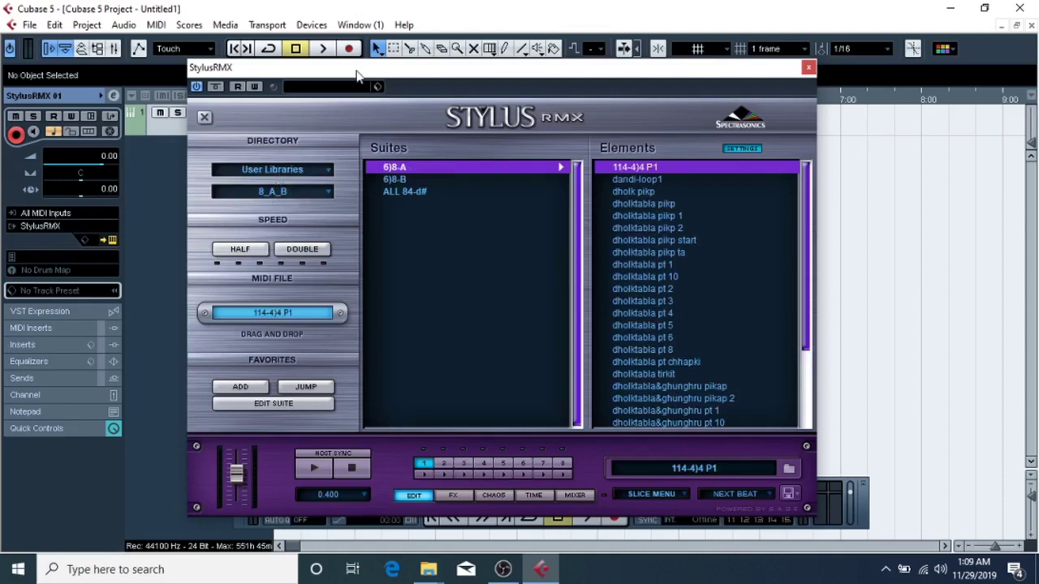
Step: Reposition the StylusRMX window and the transport so that they do not overlap
{"action": "left_click_drag", "start_coordinate": [363, 75], "coordinate": [477, 86]}
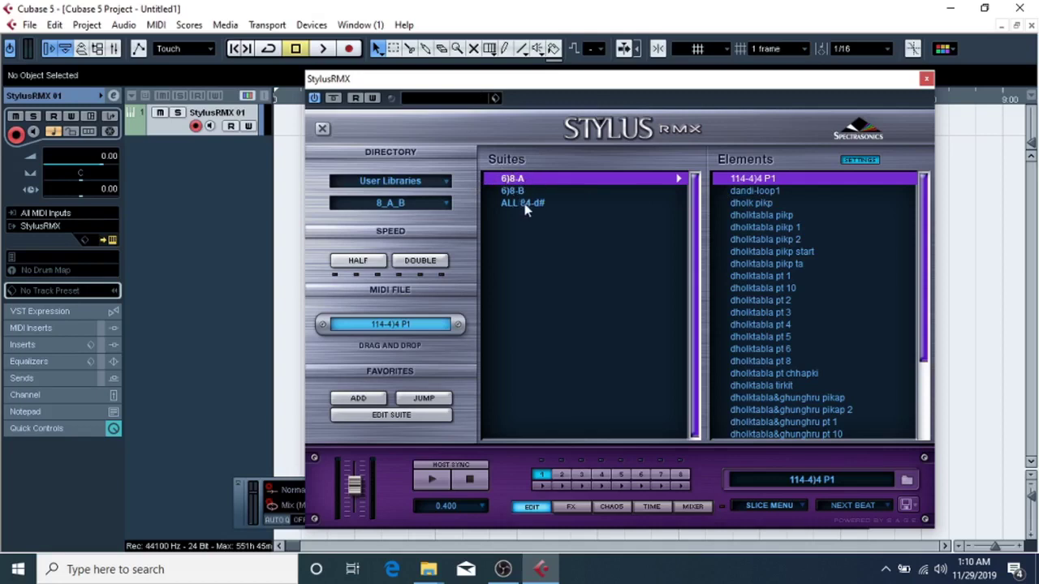
{"action": "left_click_drag", "start_coordinate": [597, 81], "coordinate": [638, 46]}
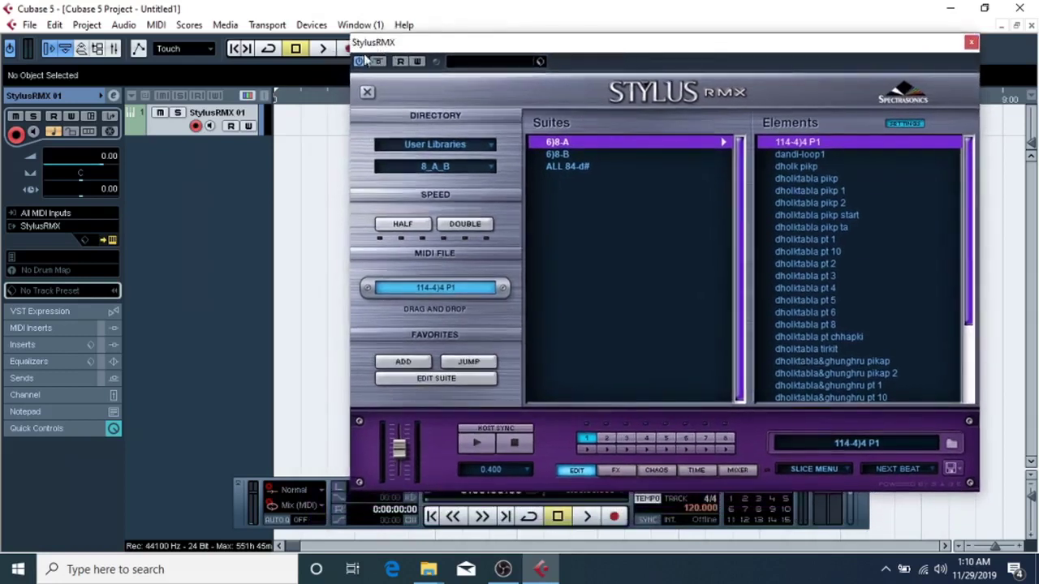
{"action": "left_click_drag", "start_coordinate": [526, 55], "coordinate": [533, 40]}
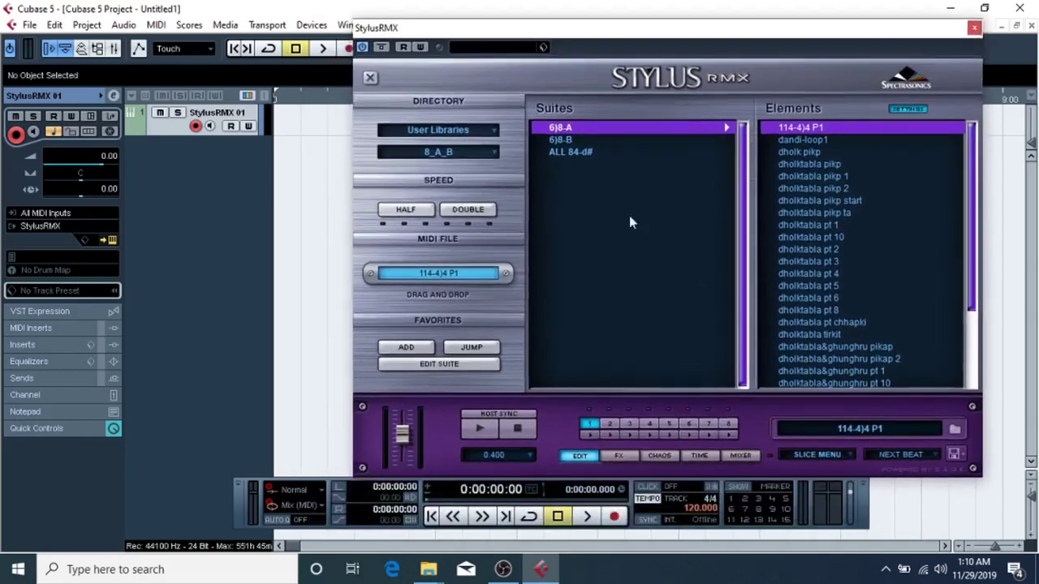
{"action": "left_click_drag", "start_coordinate": [631, 485], "coordinate": [625, 503]}
Step: Switch the project to a fixed tempo and set it to 90
{"action": "left_click", "coordinate": [649, 518]}
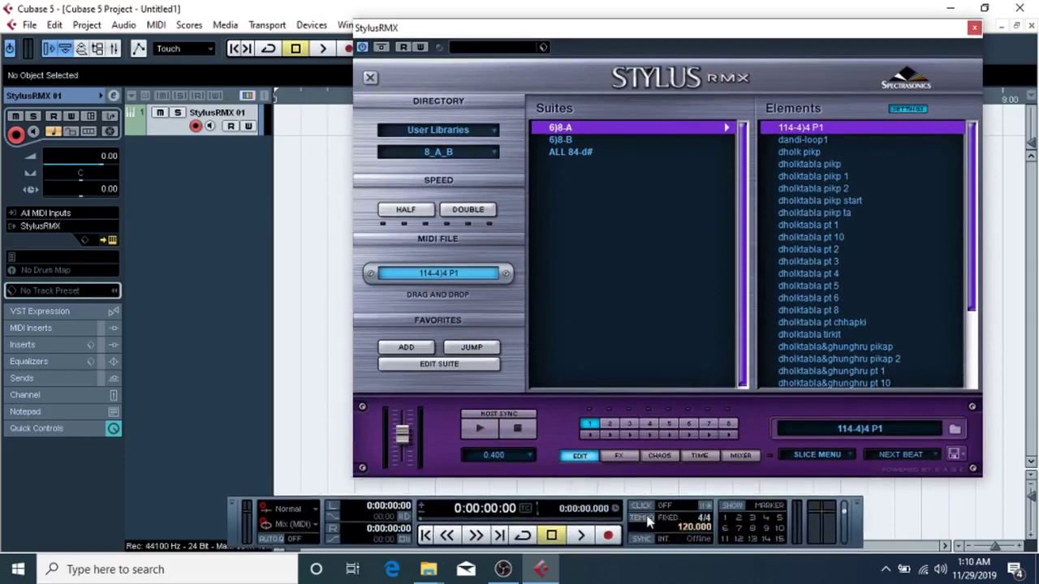
{"action": "double_click", "coordinate": [695, 529]}
{"action": "type", "text": "90"}
{"action": "key", "text": "Return"}
Step: Audition the 114-4)4 P1 element while the project plays, with the system volume at 100, and stop playback
{"action": "left_click", "coordinate": [795, 135]}
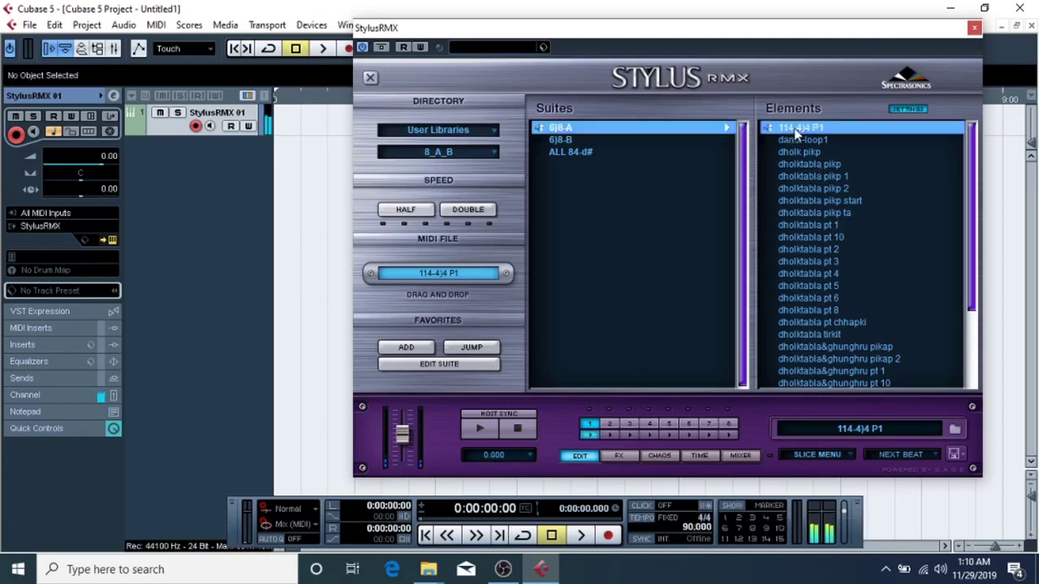
{"action": "key", "text": "XF86AudioRaiseVolume"}
{"action": "key", "text": "space"}
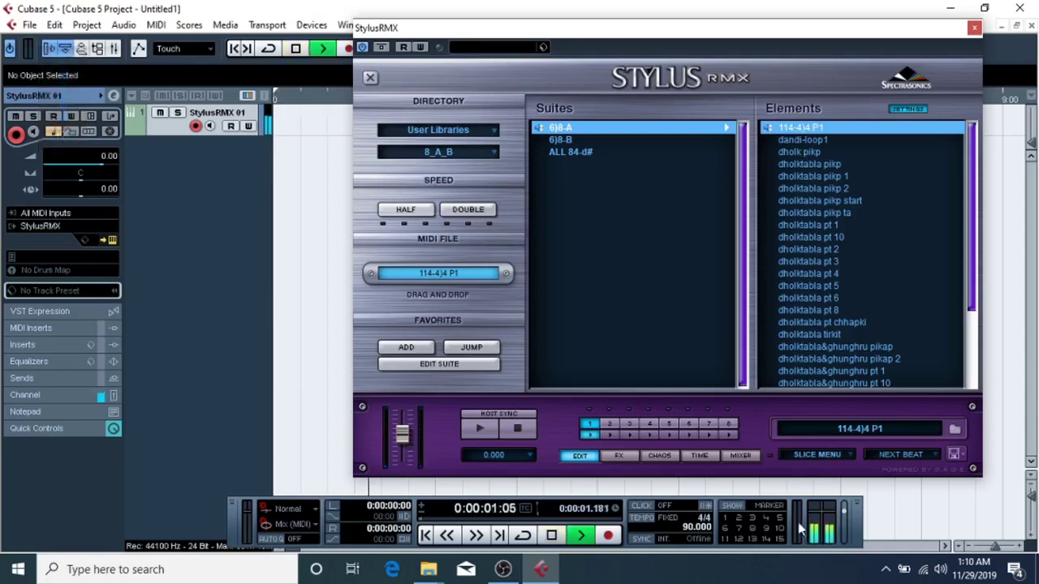
{"action": "left_click", "coordinate": [865, 435]}
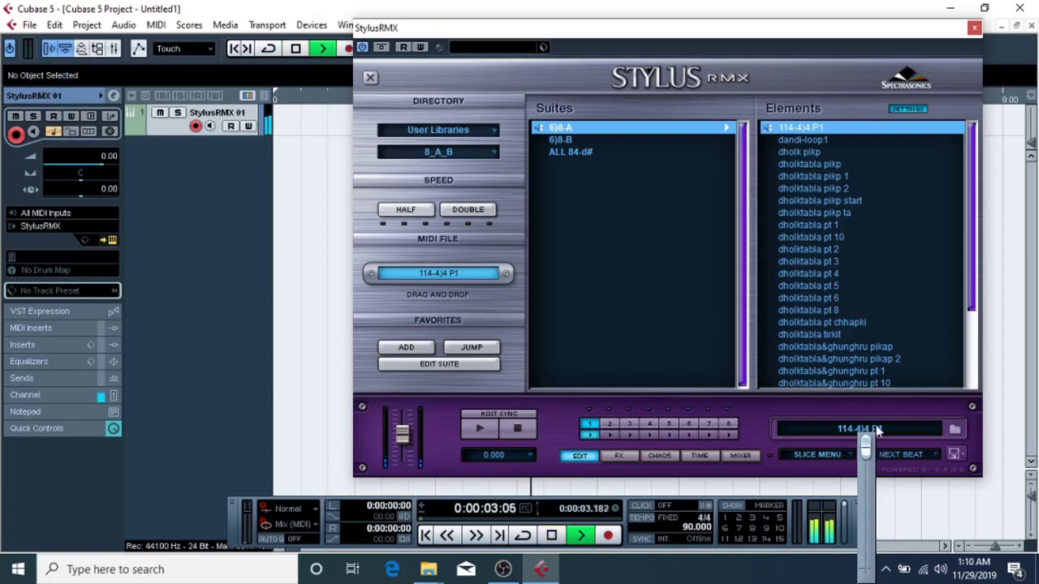
{"action": "left_click", "coordinate": [941, 568]}
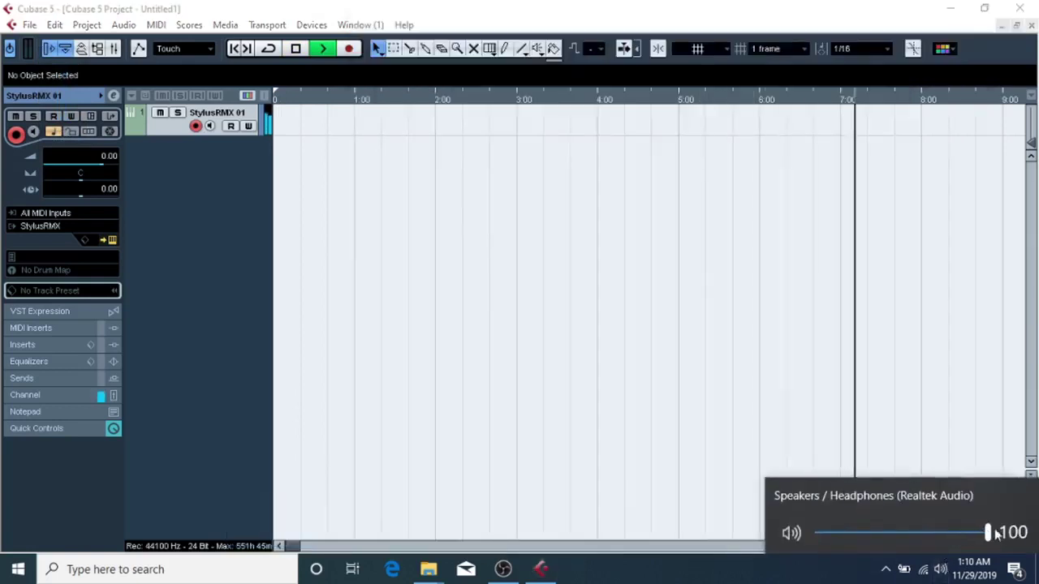
{"action": "left_click", "coordinate": [934, 381]}
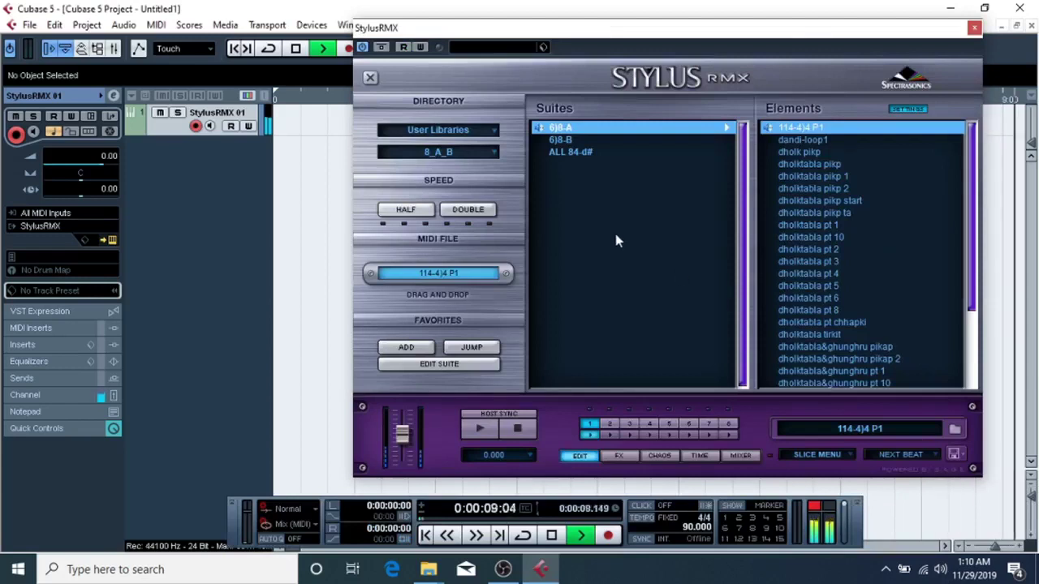
{"action": "key", "text": "space"}
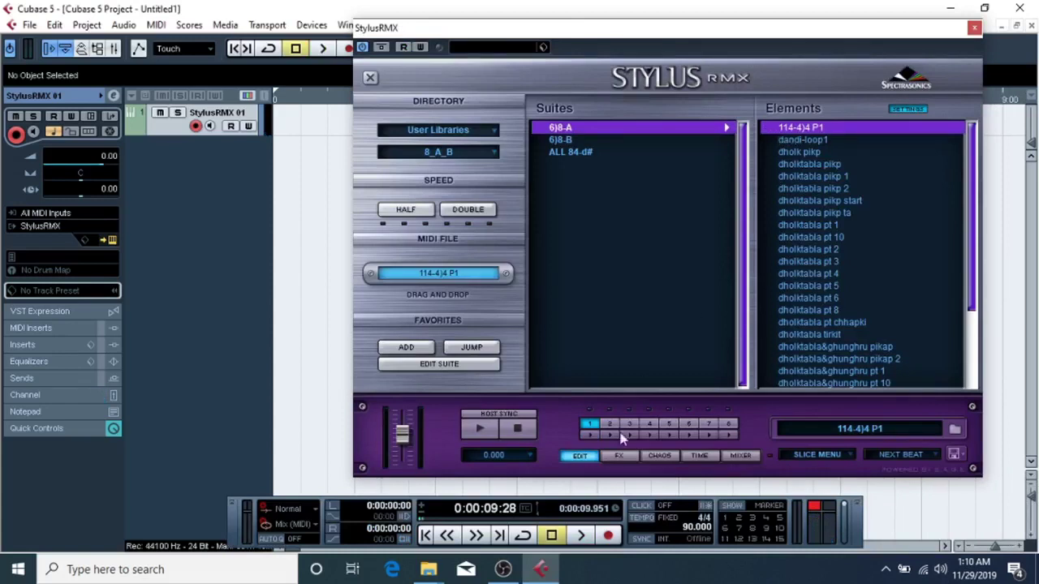
Step: Set the fixed tempo to 50 and preview the 114-4)4 P1 element at that speed
{"action": "left_click", "coordinate": [689, 529]}
{"action": "type", "text": "5."}
{"action": "key", "text": "Return"}
{"action": "left_click", "coordinate": [783, 136]}
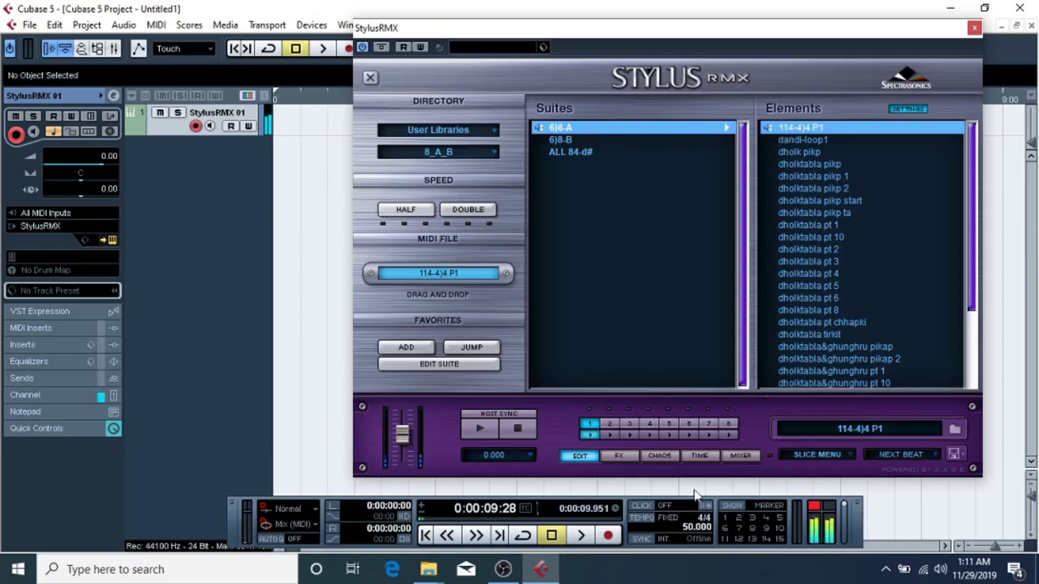
{"action": "left_click", "coordinate": [779, 132]}
Step: Re-enter 50 as the fixed tempo and switch the project back to its tempo track
{"action": "double_click", "coordinate": [696, 529]}
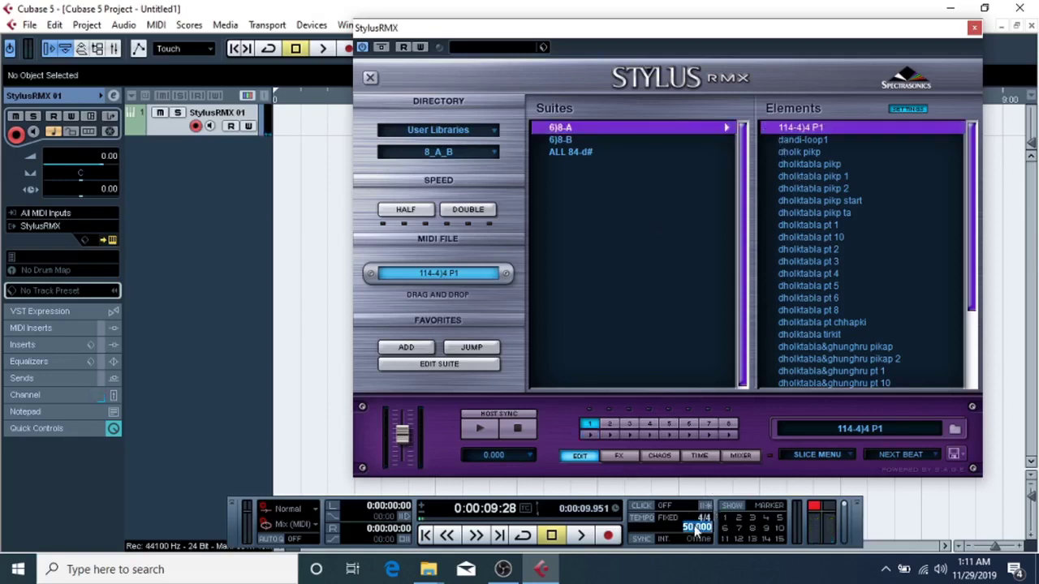
{"action": "type", "text": "5"}
{"action": "type", "text": "0"}
{"action": "key", "text": "Return"}
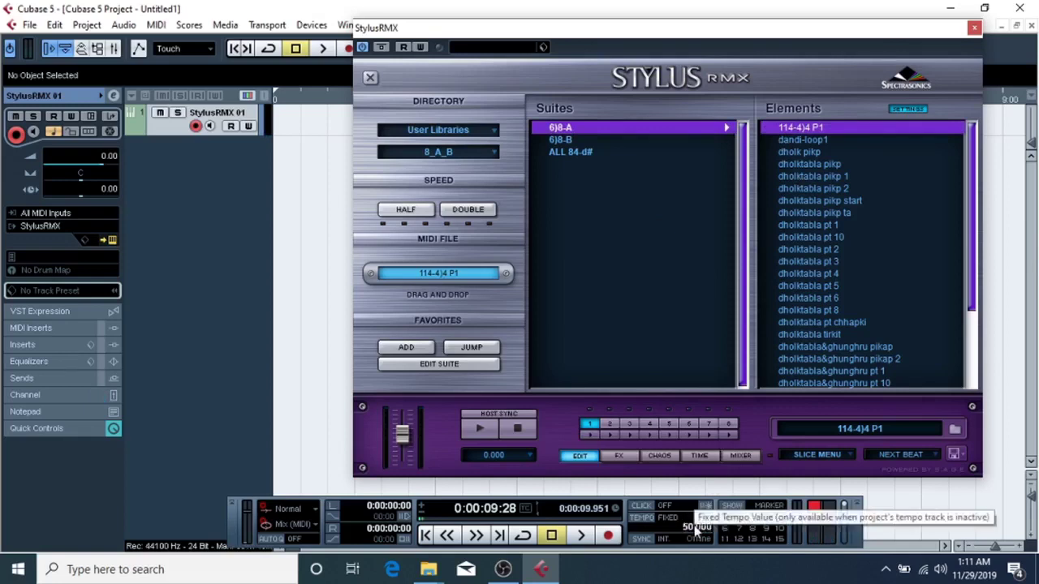
{"action": "left_click", "coordinate": [641, 518]}
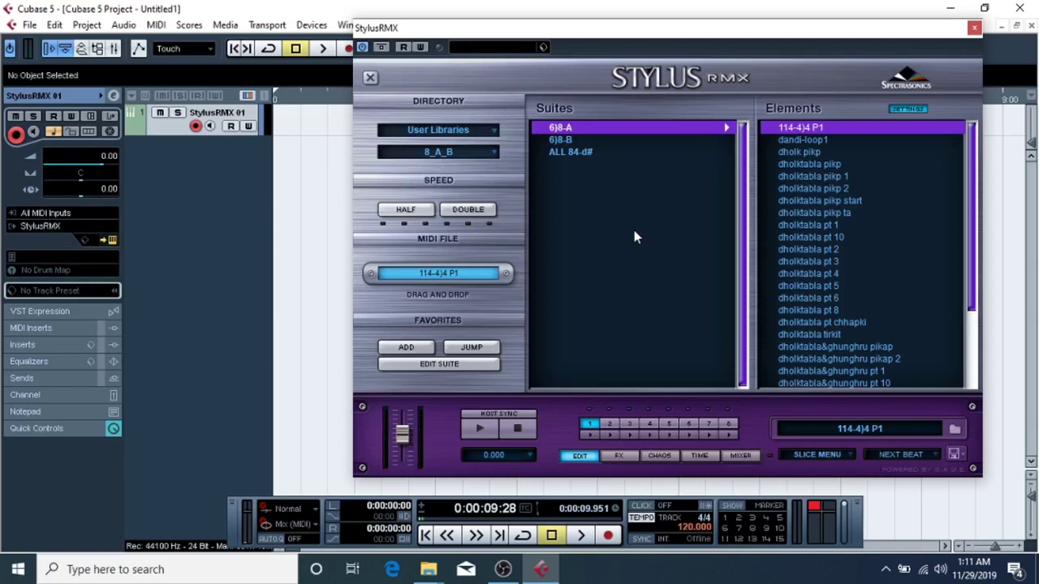
Step: Preview the dandi-loop1 and dholk pikp elements and set the StylusRMX output level to 0.37 dB
{"action": "left_click", "coordinate": [799, 141]}
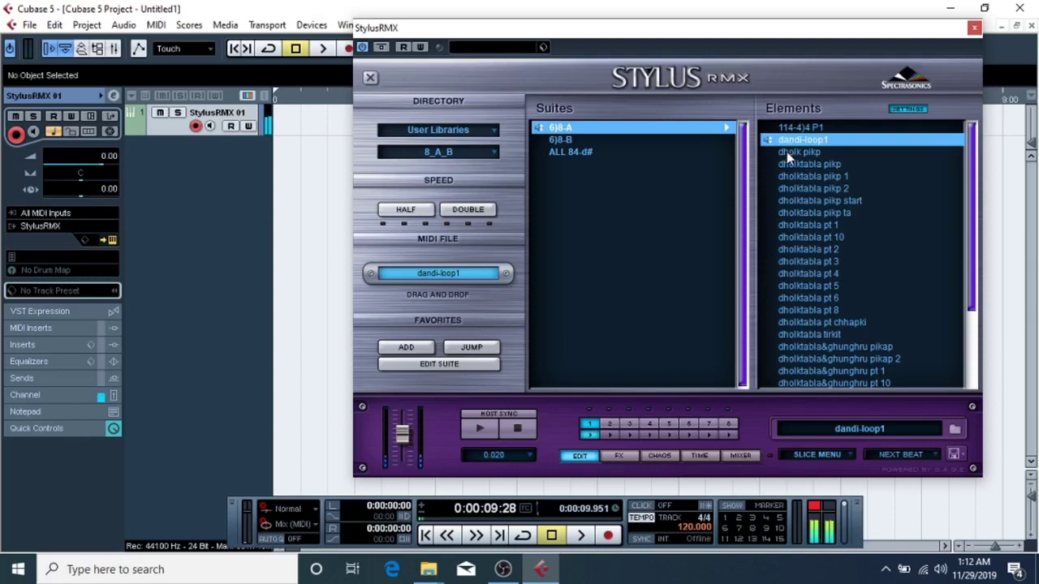
{"action": "left_click", "coordinate": [787, 152]}
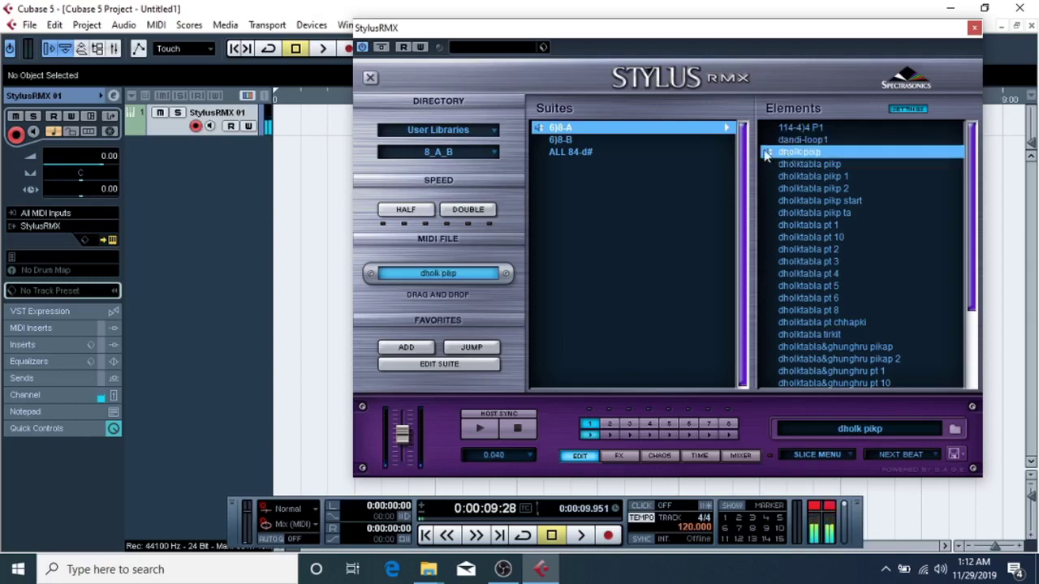
{"action": "left_click_drag", "start_coordinate": [398, 436], "coordinate": [414, 322]}
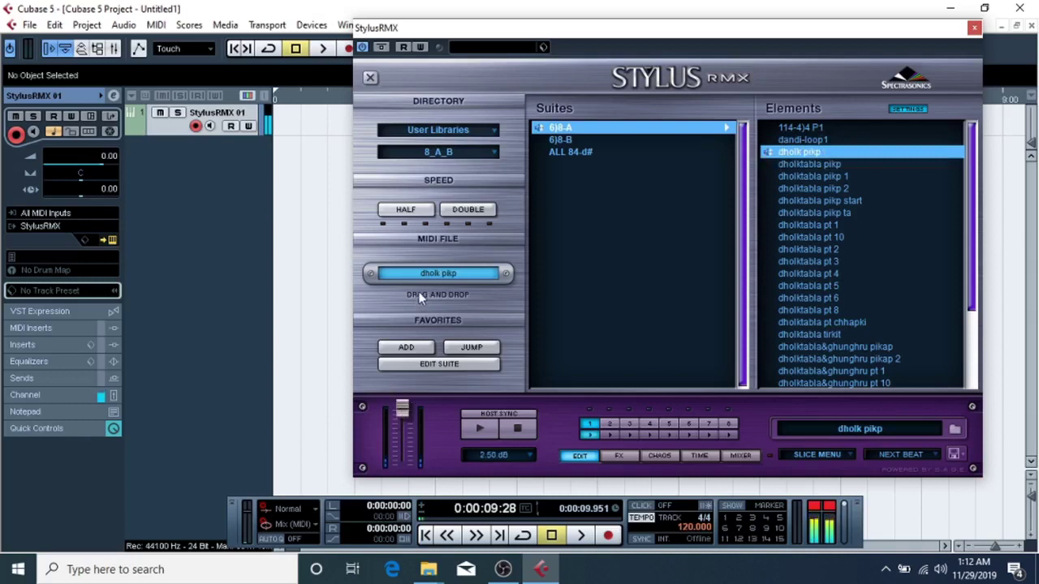
{"action": "left_click_drag", "start_coordinate": [403, 411], "coordinate": [405, 423]}
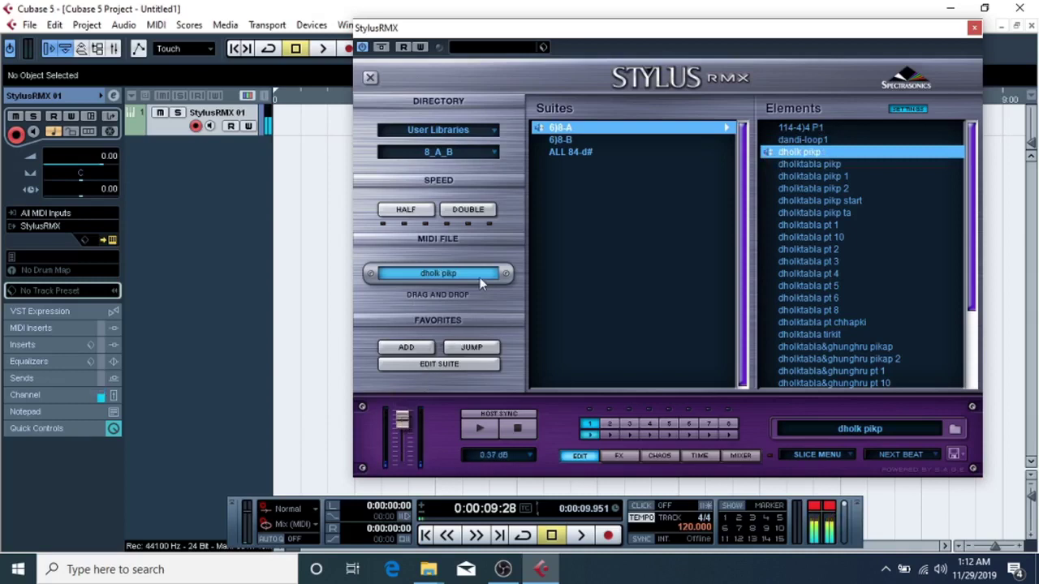
Step: Audition the dholktabla pikp, pikp 1, pikp 2, pikp start and pikp ta elements of the 6)8-A suite
{"action": "left_click", "coordinate": [800, 166]}
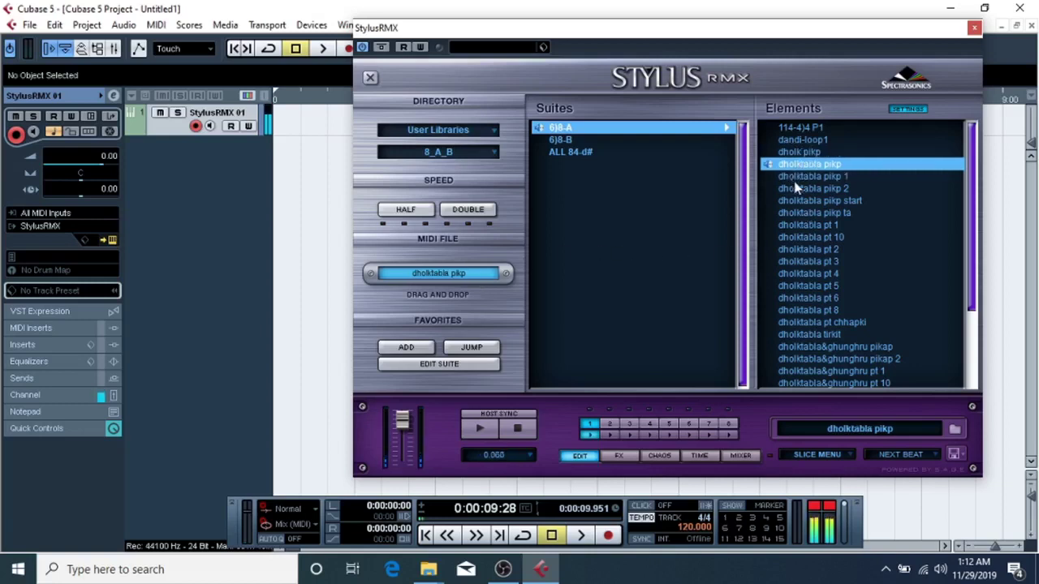
{"action": "key", "text": "Down"}
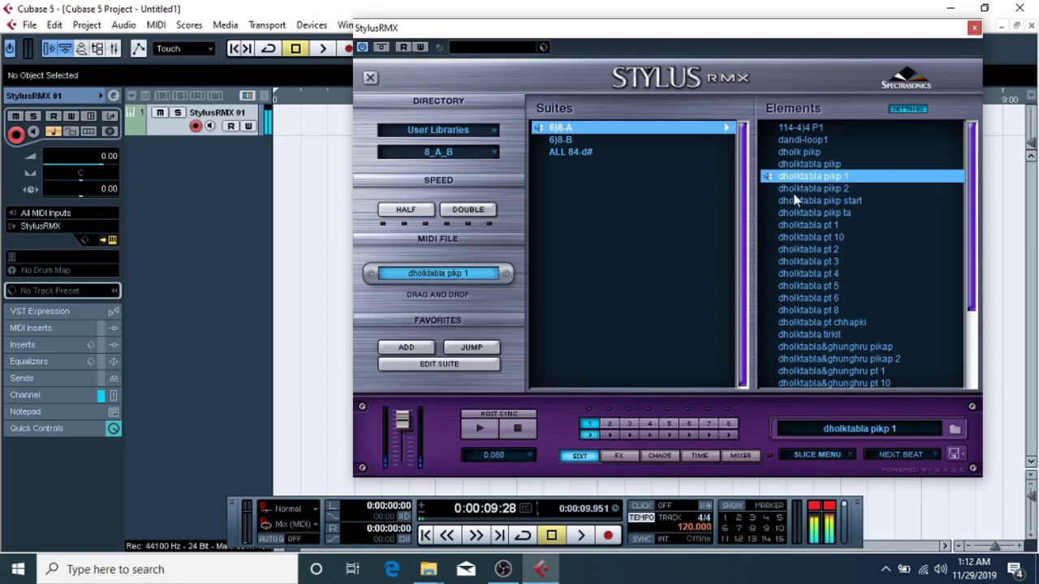
{"action": "key", "text": "Down"}
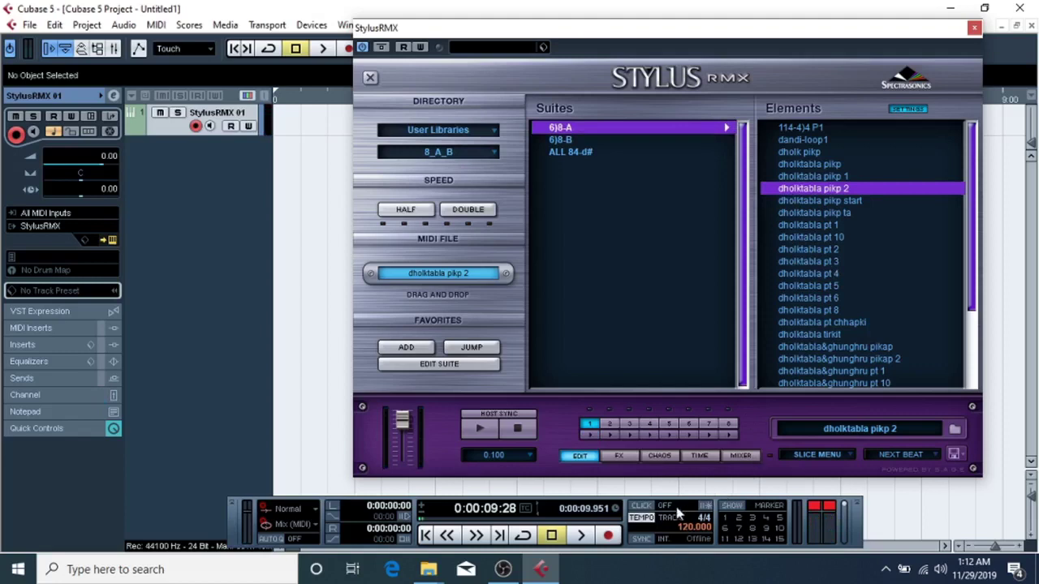
{"action": "left_click", "coordinate": [814, 202]}
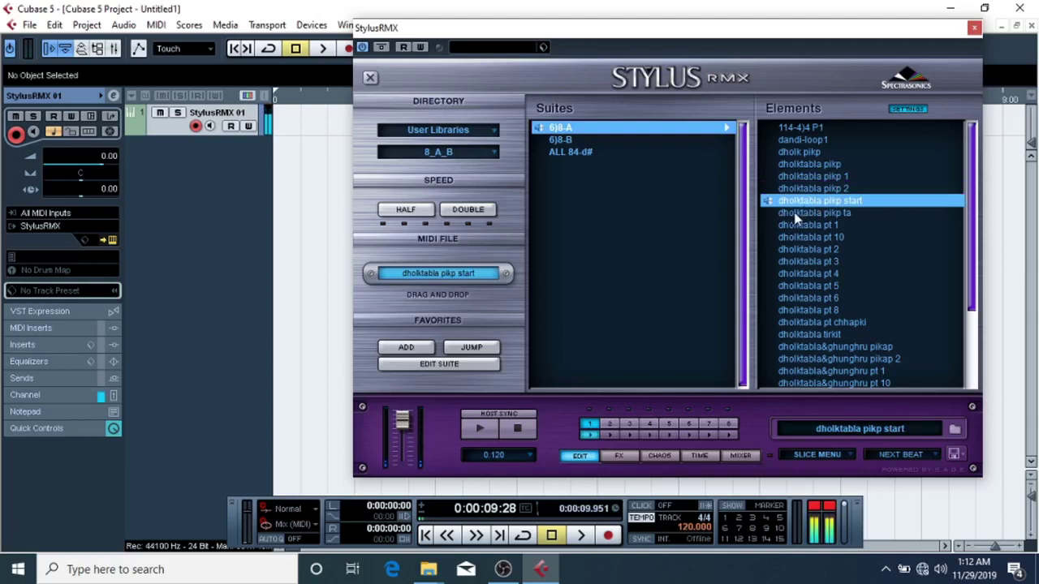
{"action": "left_click", "coordinate": [795, 214]}
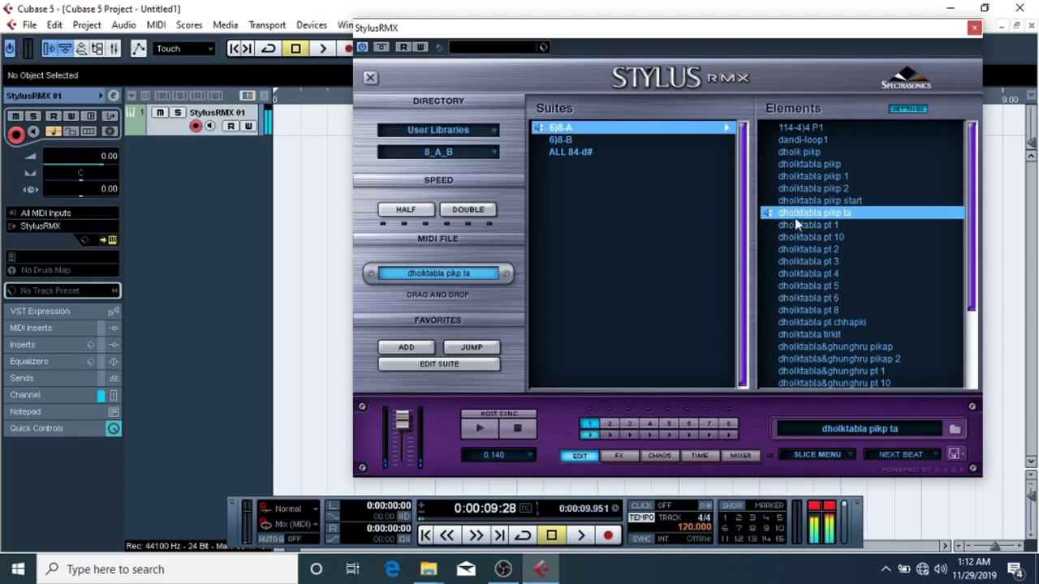
Step: Audition the dholktabla pt 1, pt 10, pt 2 and pt 3 elements, stopping the preview after pt 3
{"action": "left_click", "coordinate": [800, 225]}
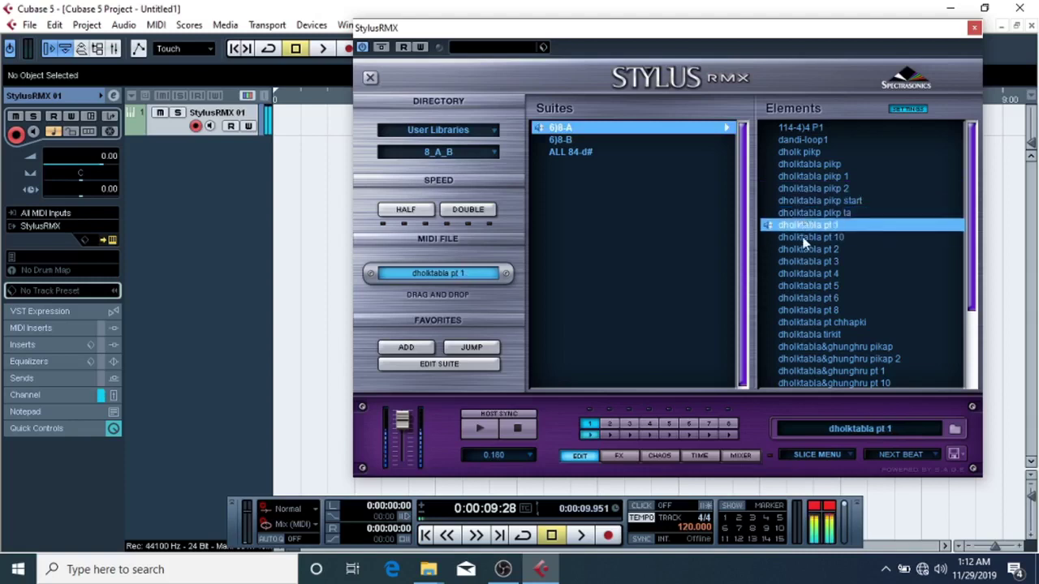
{"action": "left_click", "coordinate": [802, 238]}
{"action": "left_click", "coordinate": [800, 249]}
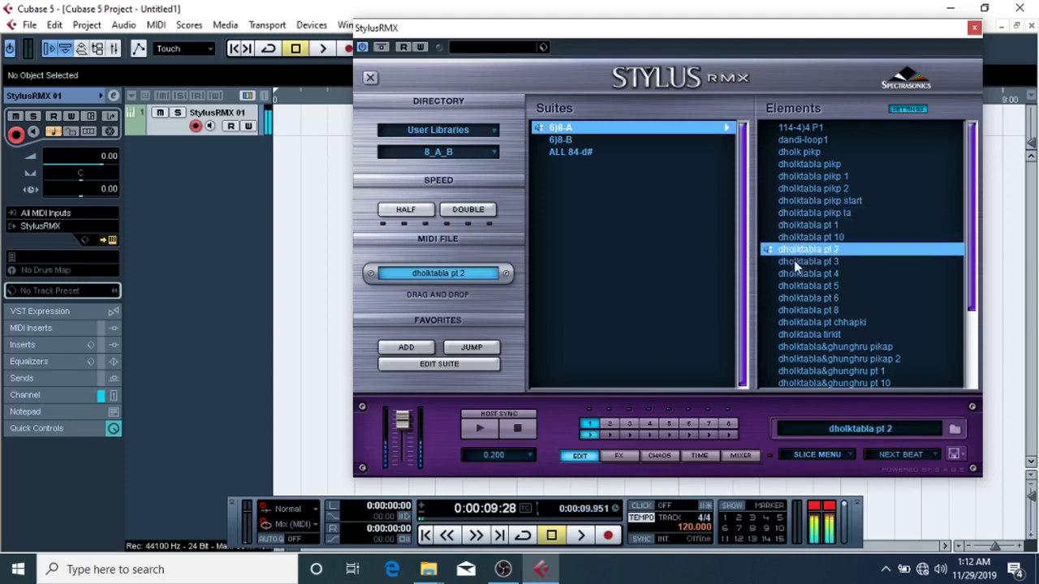
{"action": "left_click", "coordinate": [792, 262]}
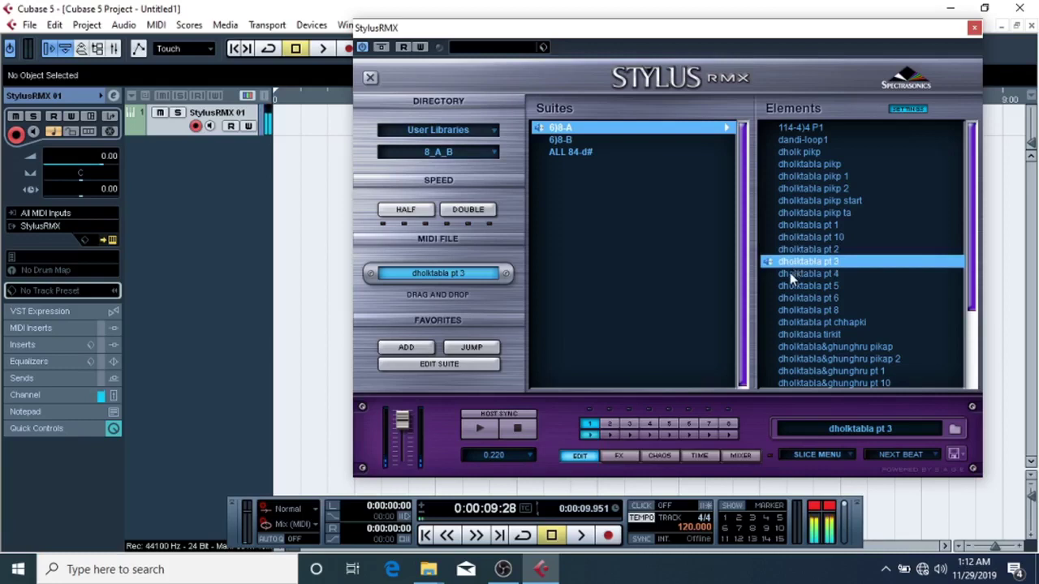
{"action": "left_click", "coordinate": [790, 261]}
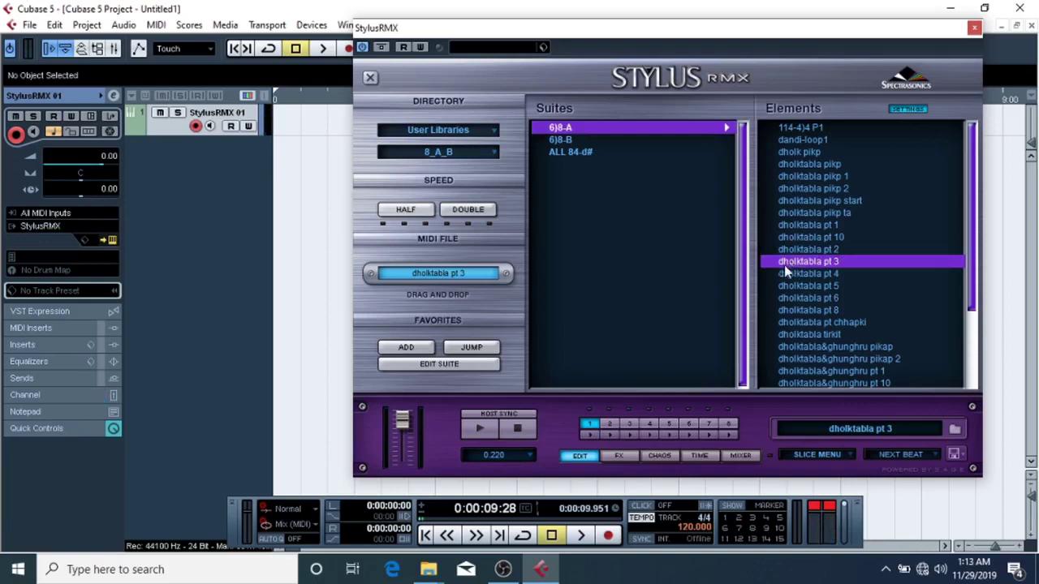
Step: Audition the dholktabla pt 4, pt 5, pt 6 and pt 8 elements of the 6)8-A suite
{"action": "left_click", "coordinate": [786, 273]}
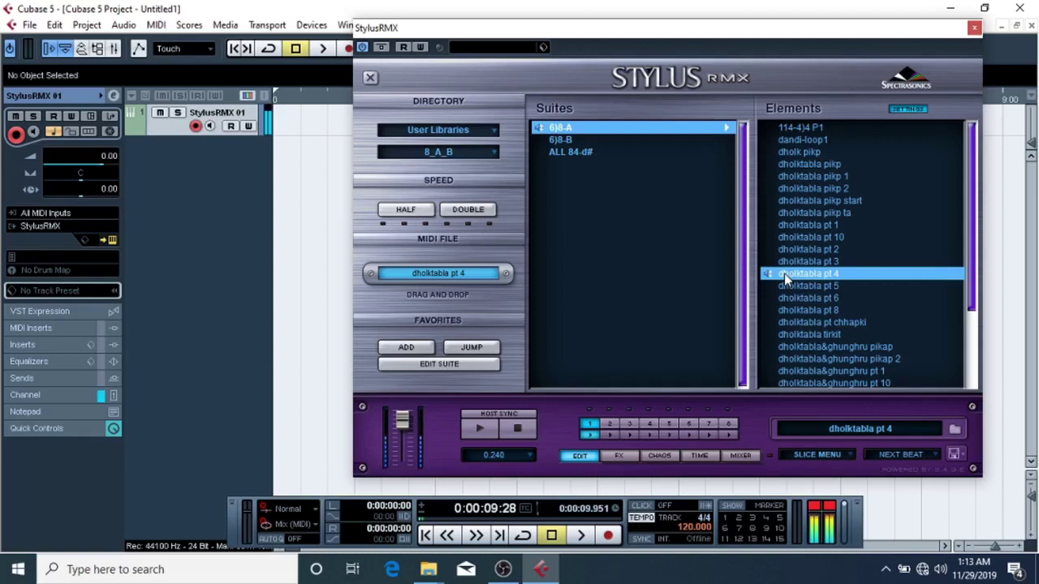
{"action": "left_click", "coordinate": [785, 286]}
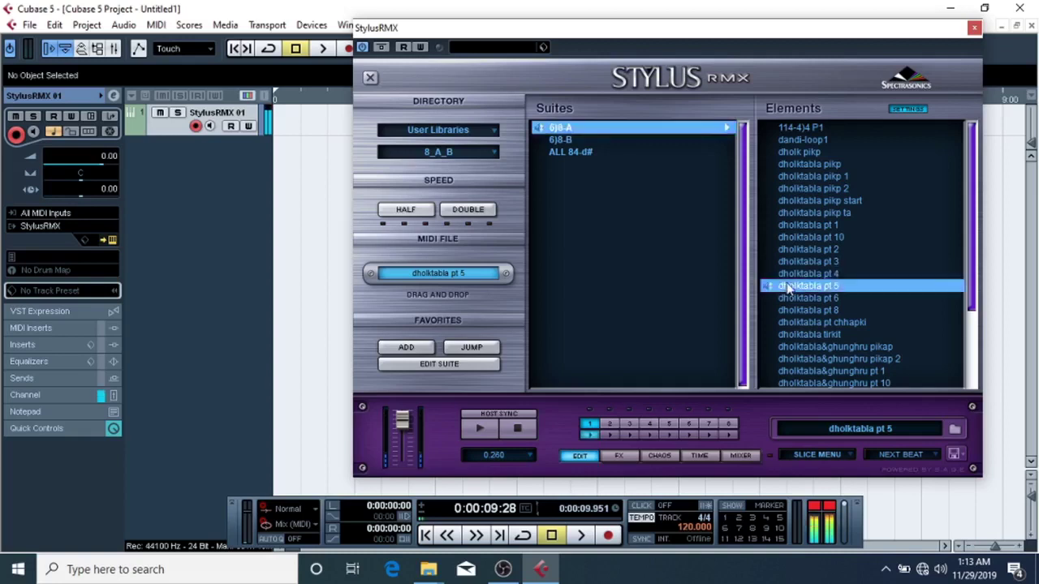
{"action": "left_click", "coordinate": [785, 298]}
{"action": "scroll", "coordinate": [804, 260], "scroll_direction": "down", "scroll_amount": 2}
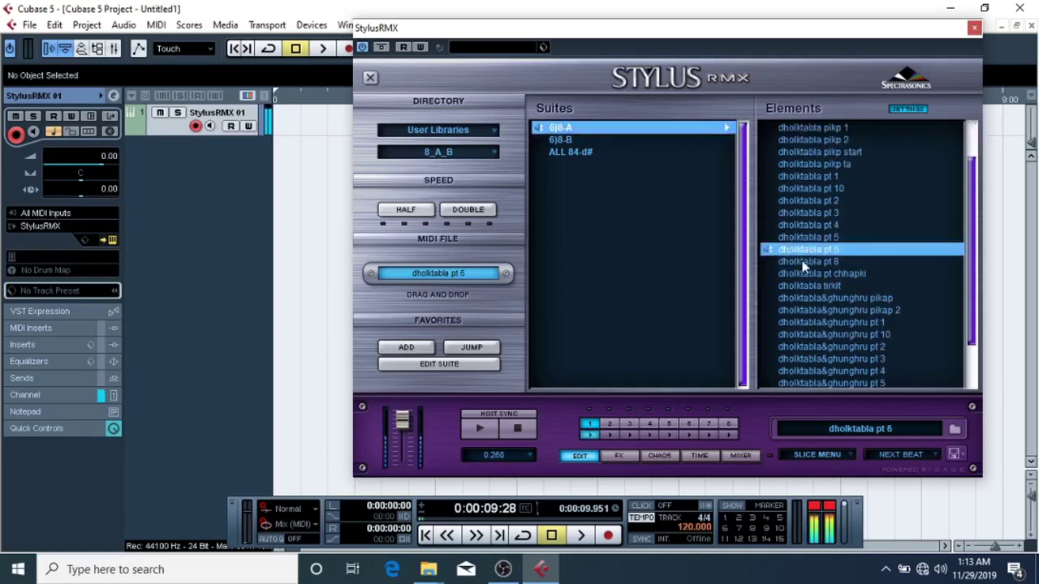
{"action": "left_click", "coordinate": [798, 263]}
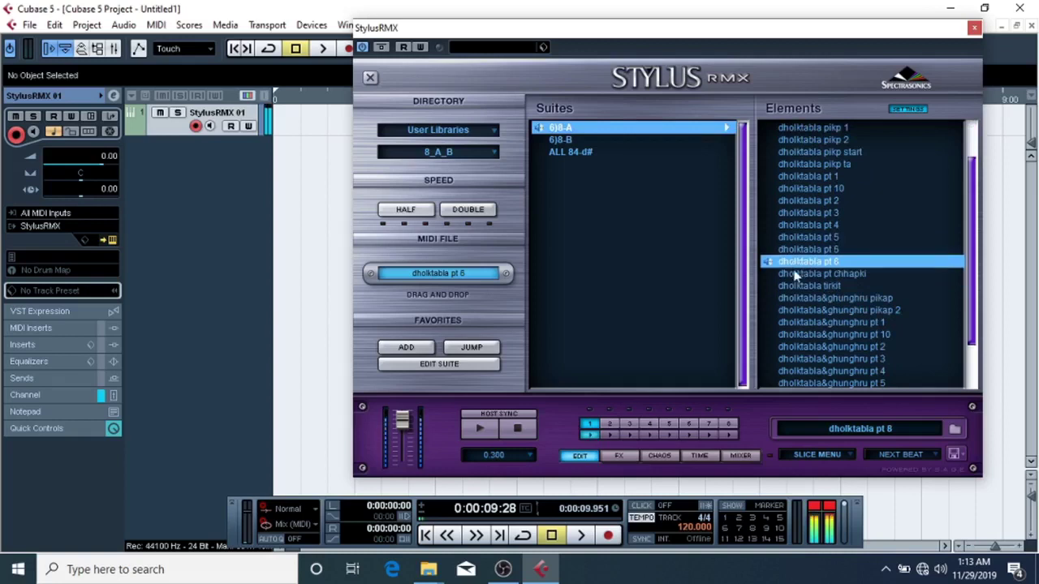
Step: Audition the dholktabla pt chhapki and dholktabla tirkit elements of the 6)8-A suite
{"action": "left_click", "coordinate": [795, 275]}
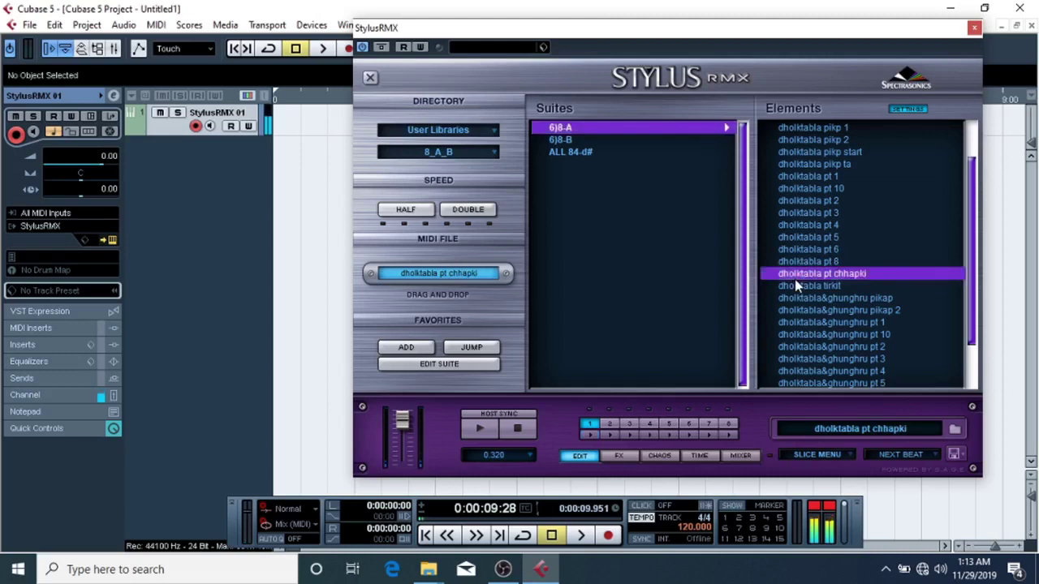
{"action": "left_click", "coordinate": [795, 286]}
{"action": "scroll", "coordinate": [797, 255], "scroll_direction": "down", "scroll_amount": 1}
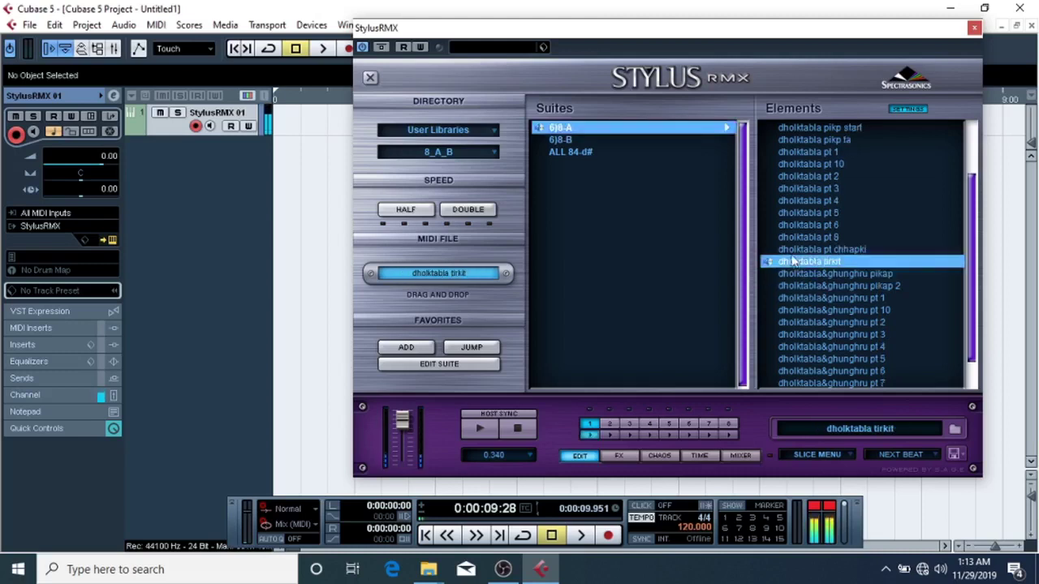
Step: Switch the project to a fixed tempo of 95 BPM and replay dholktabla tirkit and dholktabla pt chhapki
{"action": "left_click", "coordinate": [646, 520]}
{"action": "double_click", "coordinate": [695, 529]}
{"action": "type", "text": "95"}
{"action": "key", "text": "Return"}
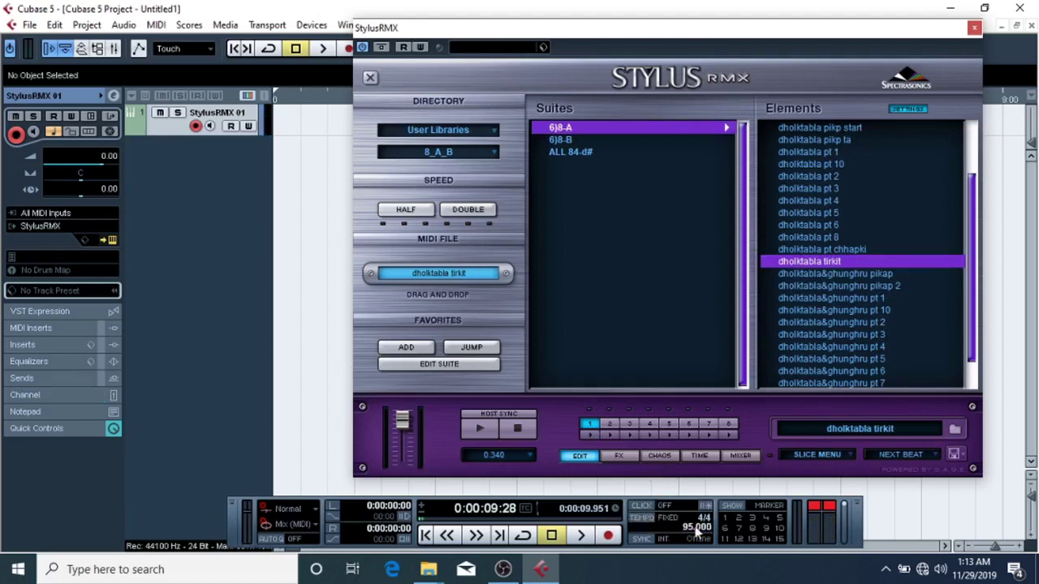
{"action": "left_click", "coordinate": [832, 262]}
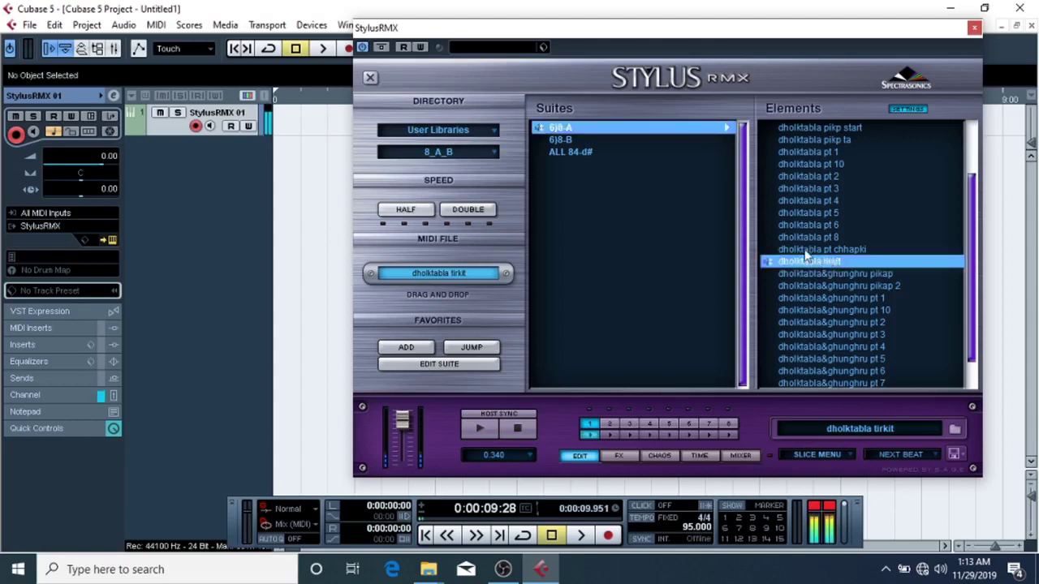
{"action": "left_click", "coordinate": [806, 250]}
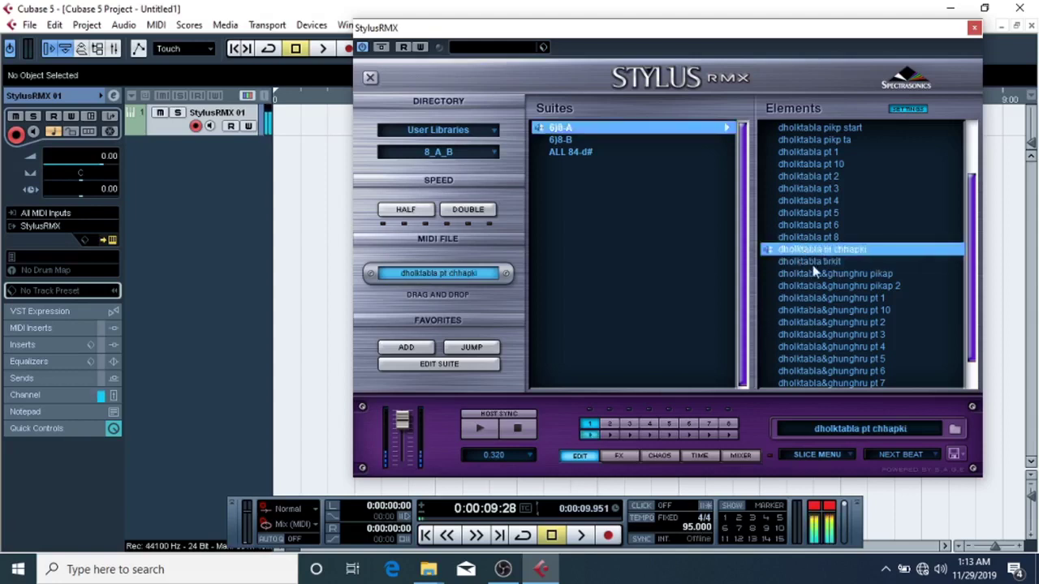
Step: Lower the StylusRMX output level to about 0 dB and audition dholktabla tirkit, dholktabla&ghunghru pikap and pikap 2
{"action": "left_click_drag", "start_coordinate": [404, 418], "coordinate": [404, 422]}
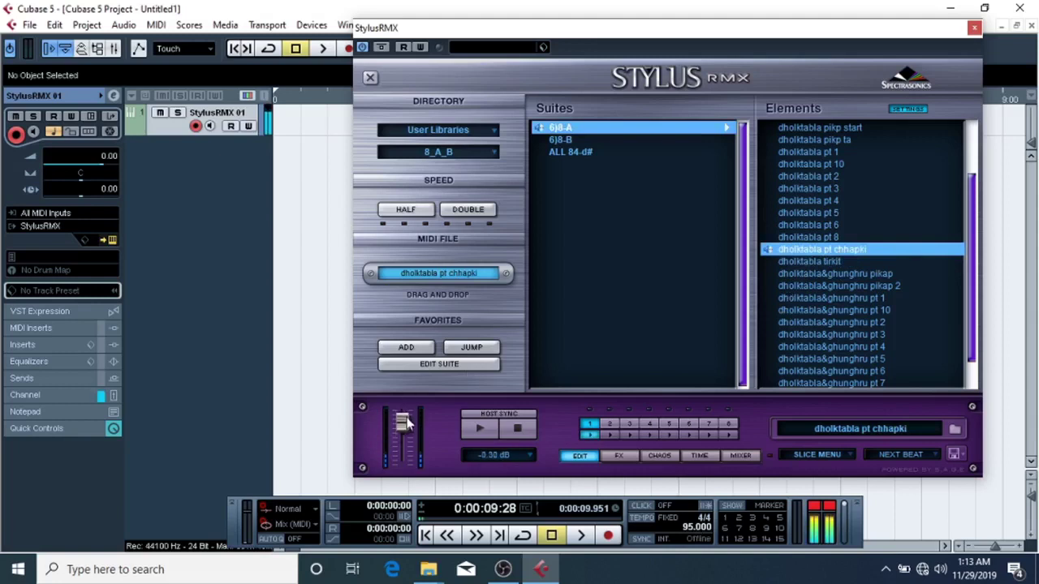
{"action": "left_click", "coordinate": [802, 262]}
{"action": "left_click", "coordinate": [822, 275]}
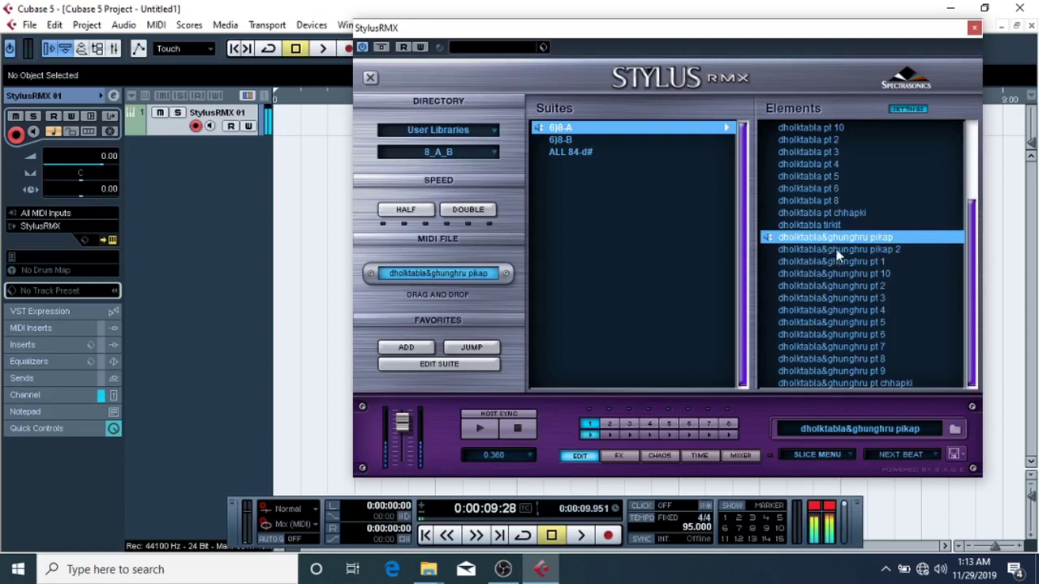
{"action": "left_click", "coordinate": [837, 251]}
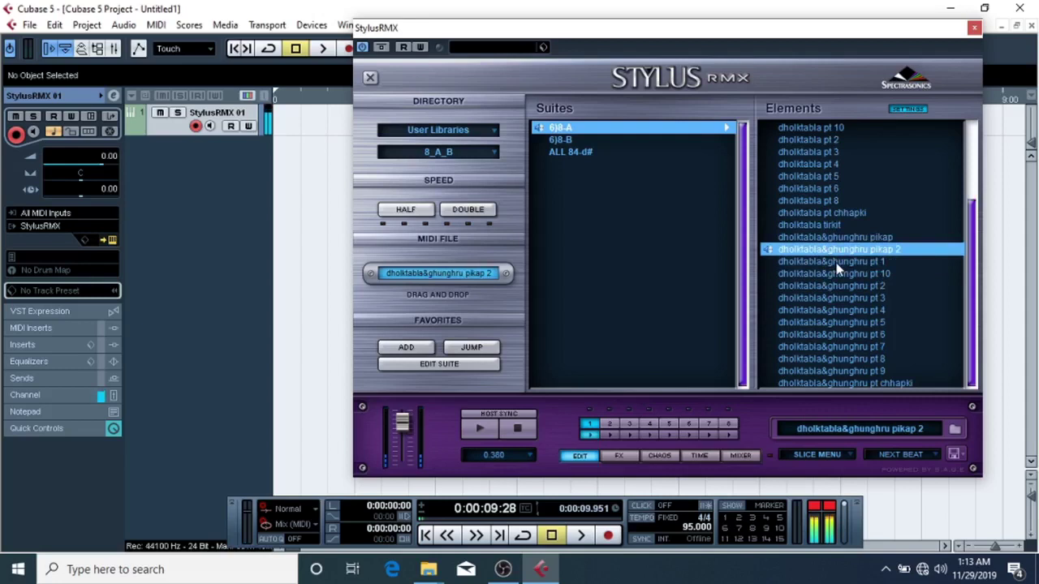
Step: Audition the dholktabla&ghunghru pt 1, pt 10, pt 2, pt 3 and pt 4 elements
{"action": "left_click", "coordinate": [836, 263]}
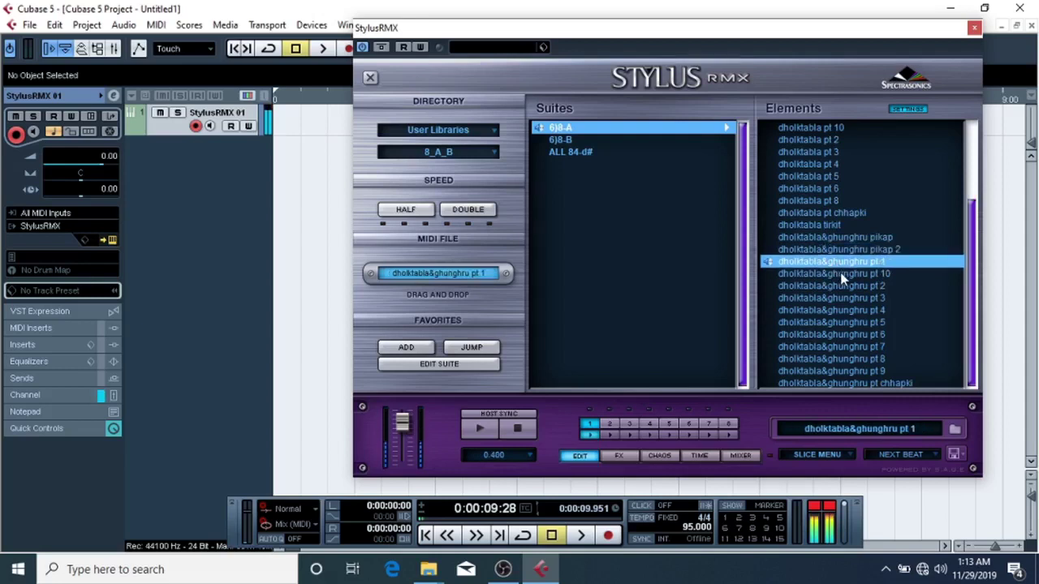
{"action": "left_click", "coordinate": [841, 273]}
{"action": "left_click", "coordinate": [843, 285]}
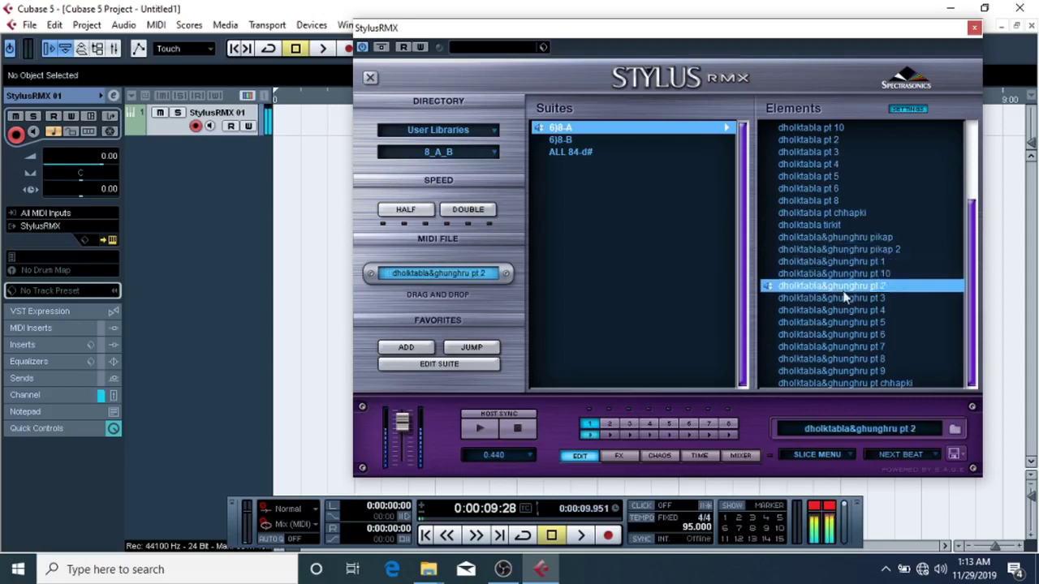
{"action": "left_click", "coordinate": [846, 299]}
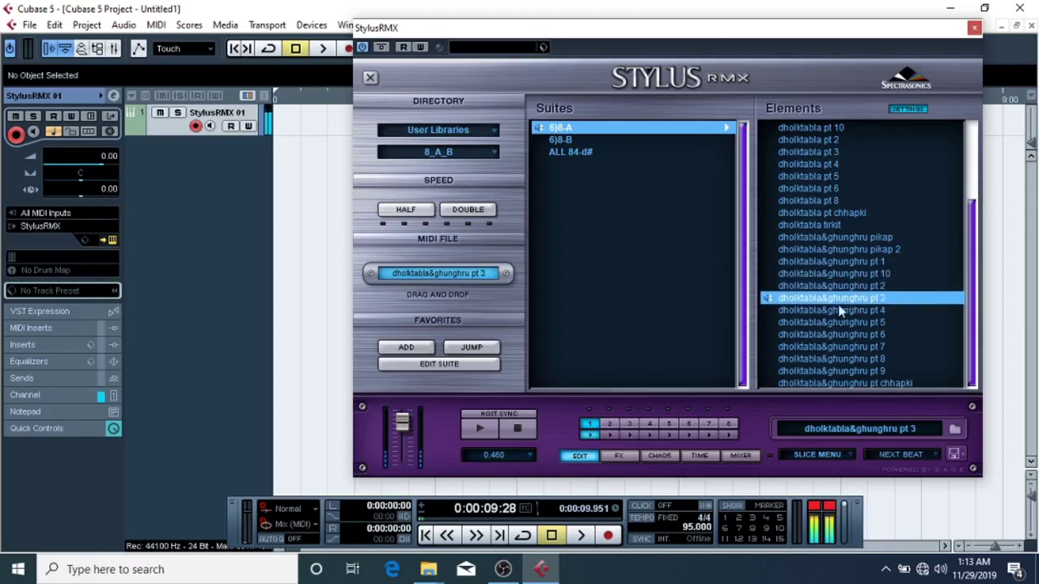
{"action": "left_click", "coordinate": [841, 311]}
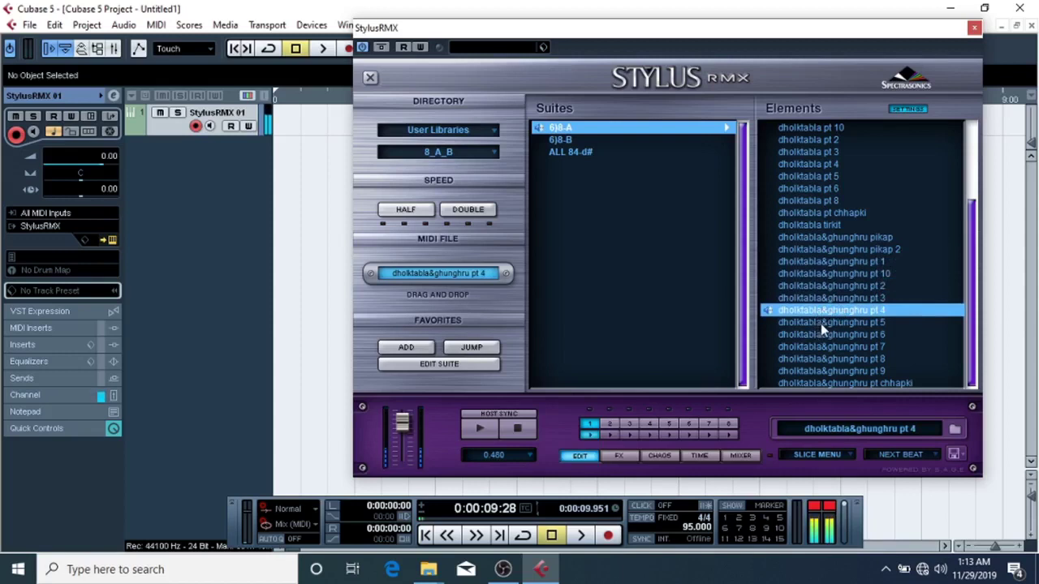
Step: Audition dholktabla&ghunghru pt 5 through pt 9 and pt chhapki, replay pt 8, and stop the preview
{"action": "left_click", "coordinate": [820, 323]}
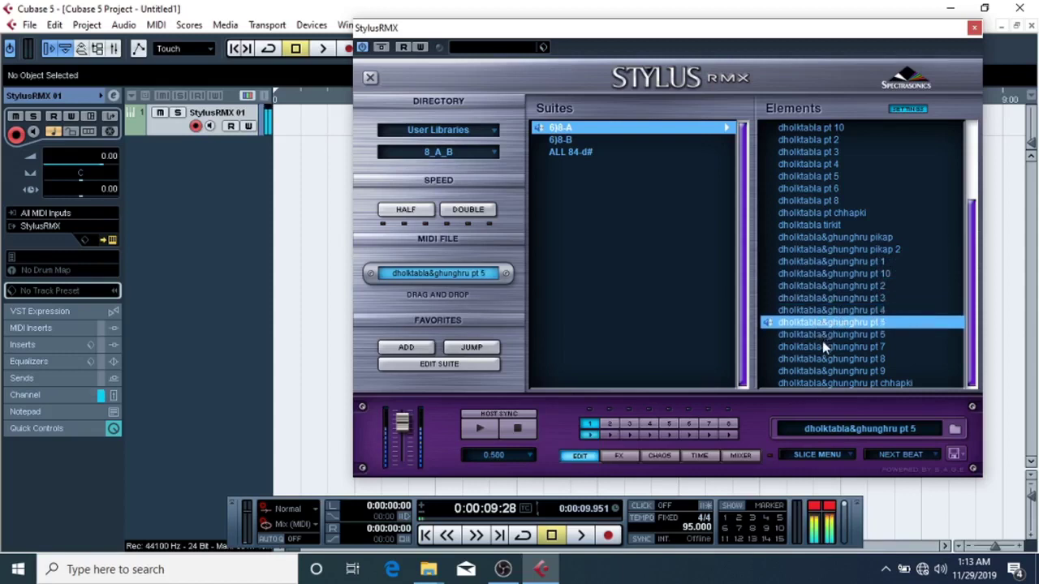
{"action": "left_click", "coordinate": [823, 333]}
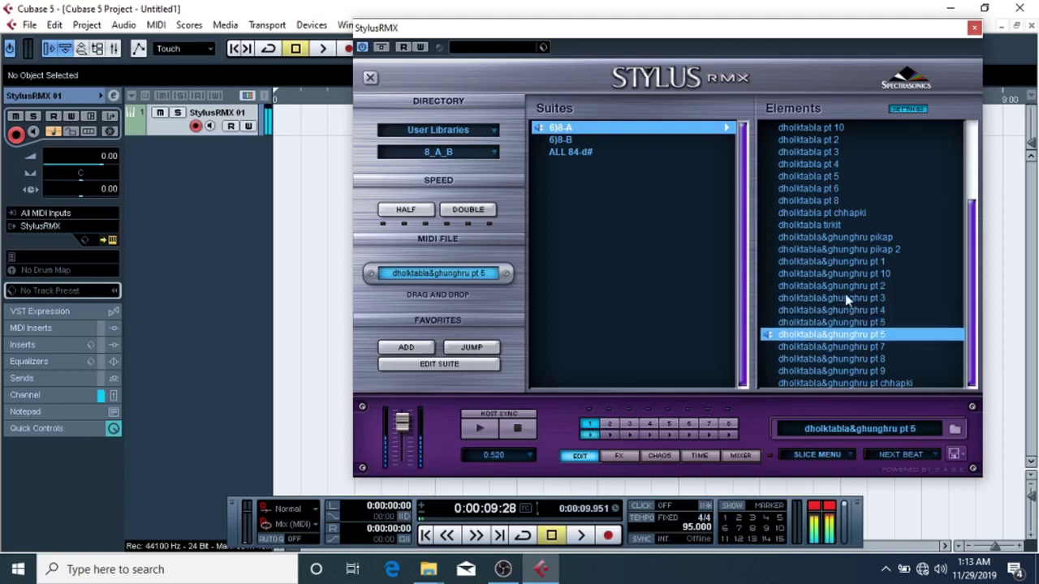
{"action": "left_click", "coordinate": [839, 344]}
{"action": "left_click", "coordinate": [822, 359]}
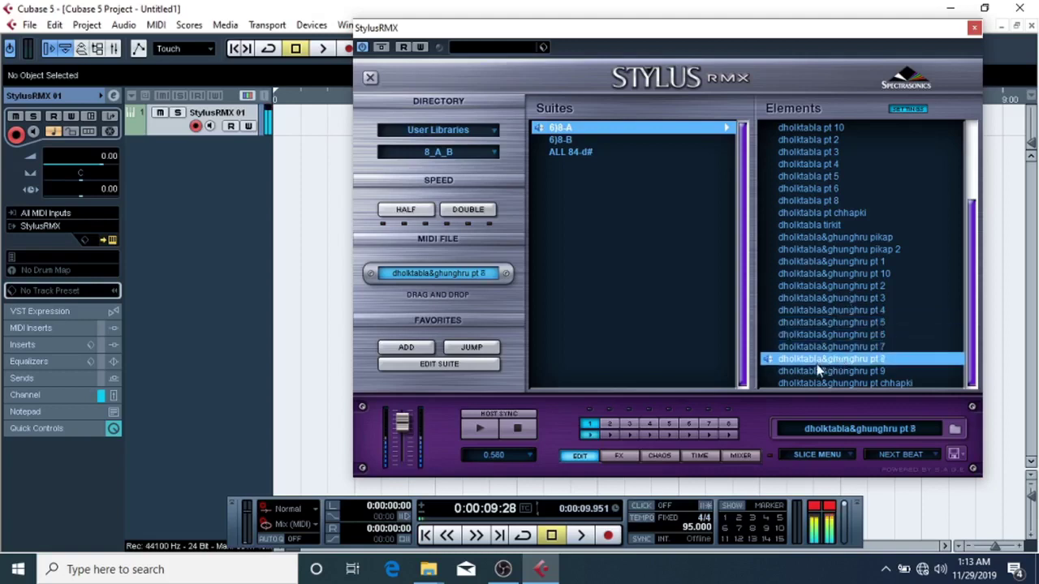
{"action": "left_click", "coordinate": [817, 372]}
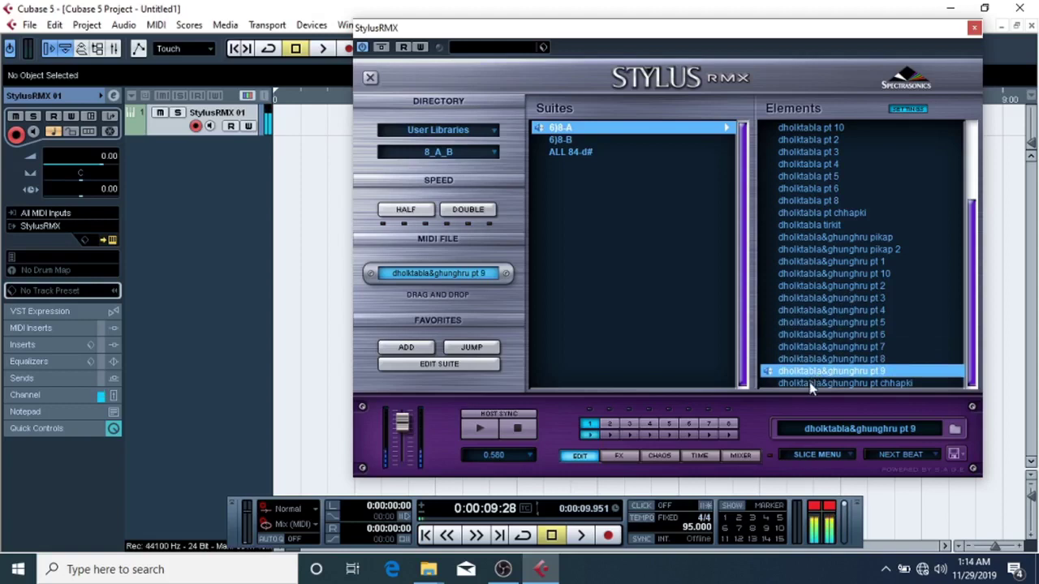
{"action": "left_click", "coordinate": [810, 383]}
{"action": "left_click", "coordinate": [822, 358]}
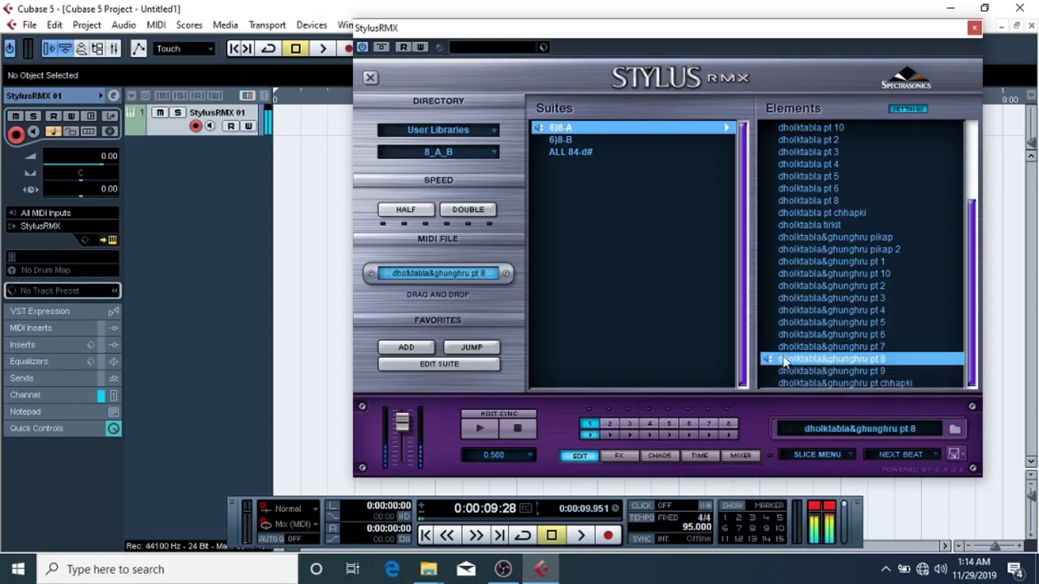
{"action": "left_click", "coordinate": [784, 365]}
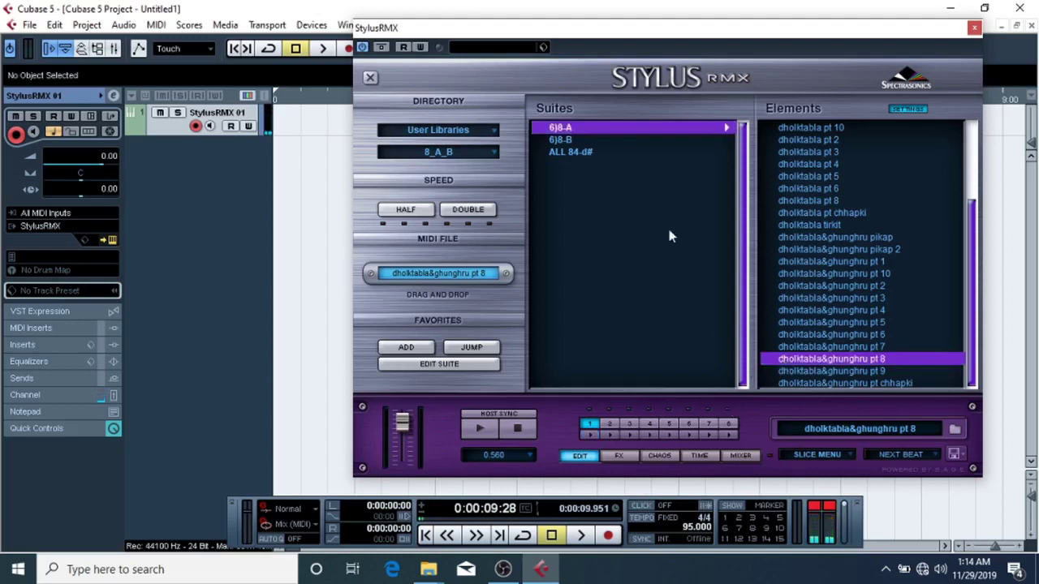
Step: Set the fixed tempo to 110 BPM, replay dholktabla&ghunghru pt 8 at that speed, and stop the preview
{"action": "double_click", "coordinate": [686, 526]}
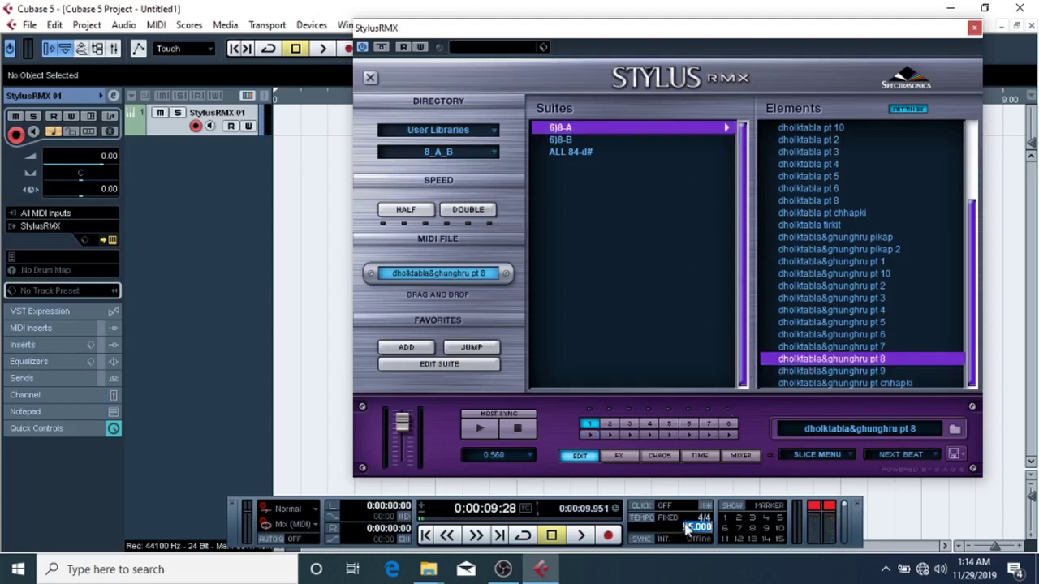
{"action": "type", "text": "110"}
{"action": "key", "text": "Return"}
{"action": "left_click", "coordinate": [807, 361]}
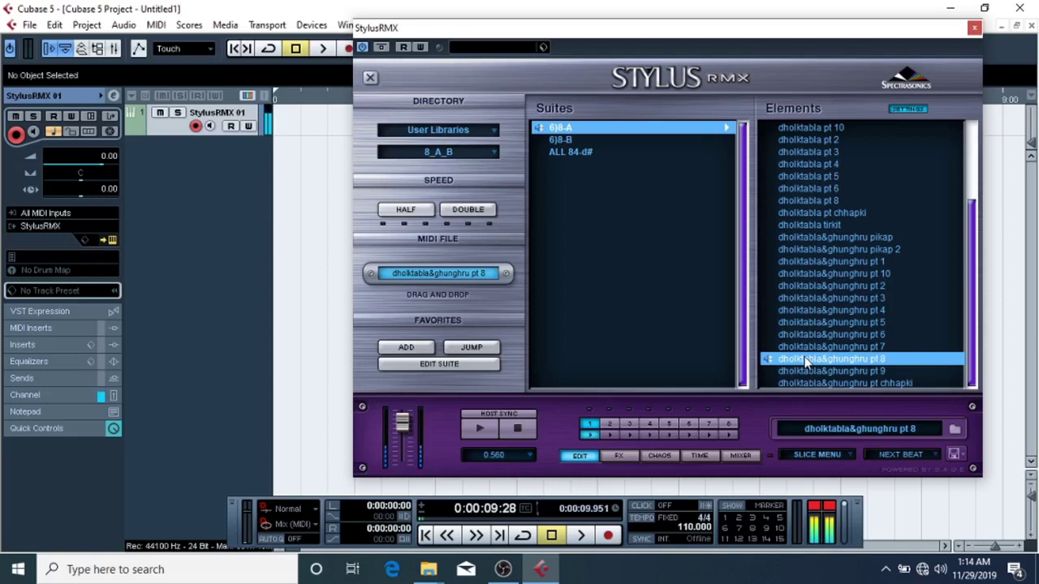
{"action": "left_click", "coordinate": [805, 361]}
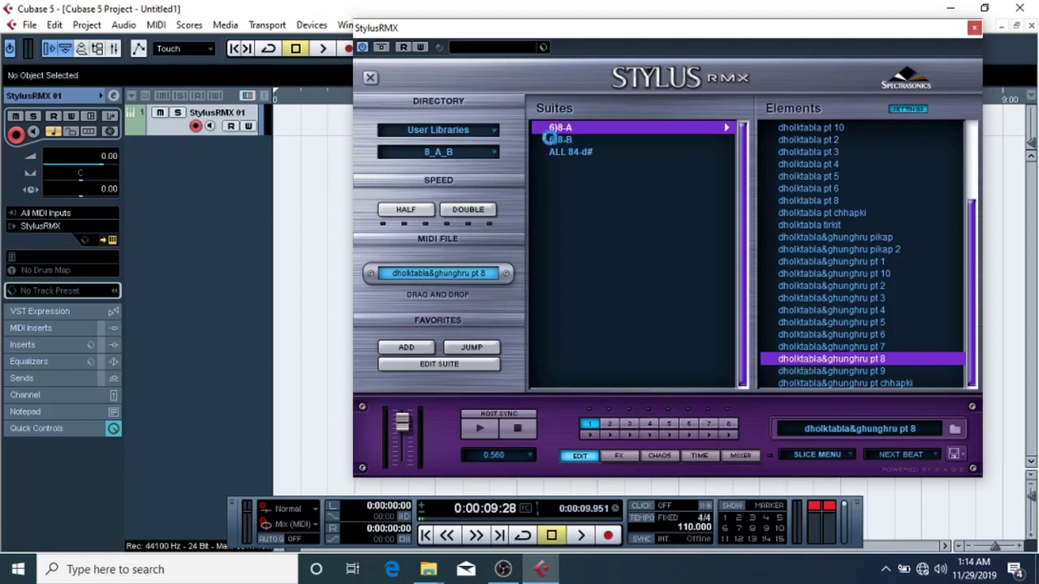
Step: Open the 6)8-B suite and audition its lagaan 6)8 150-2 and only dholk pikp 1 elements
{"action": "left_click", "coordinate": [589, 140]}
{"action": "left_click", "coordinate": [808, 152]}
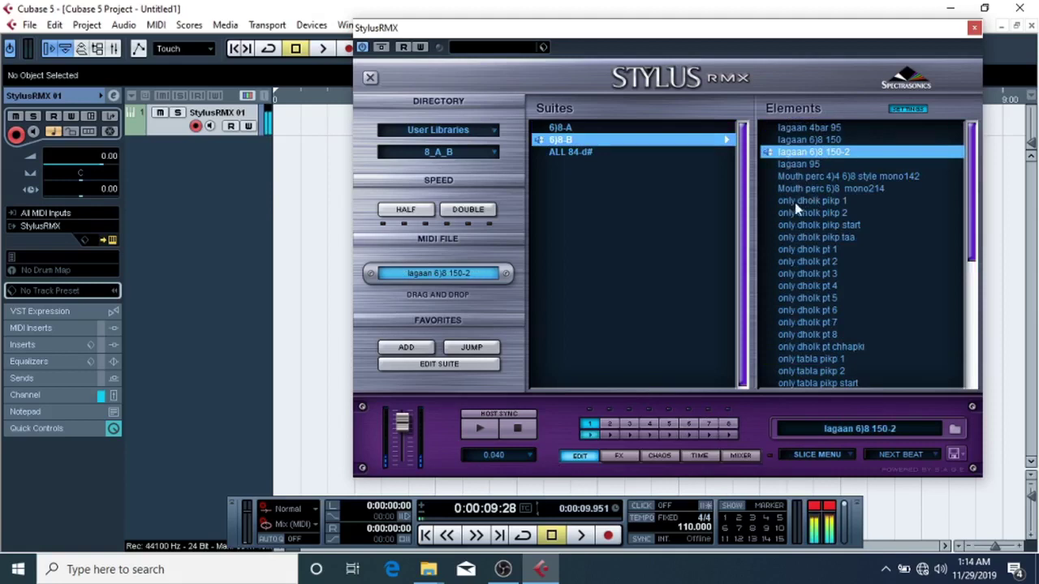
{"action": "left_click", "coordinate": [797, 203]}
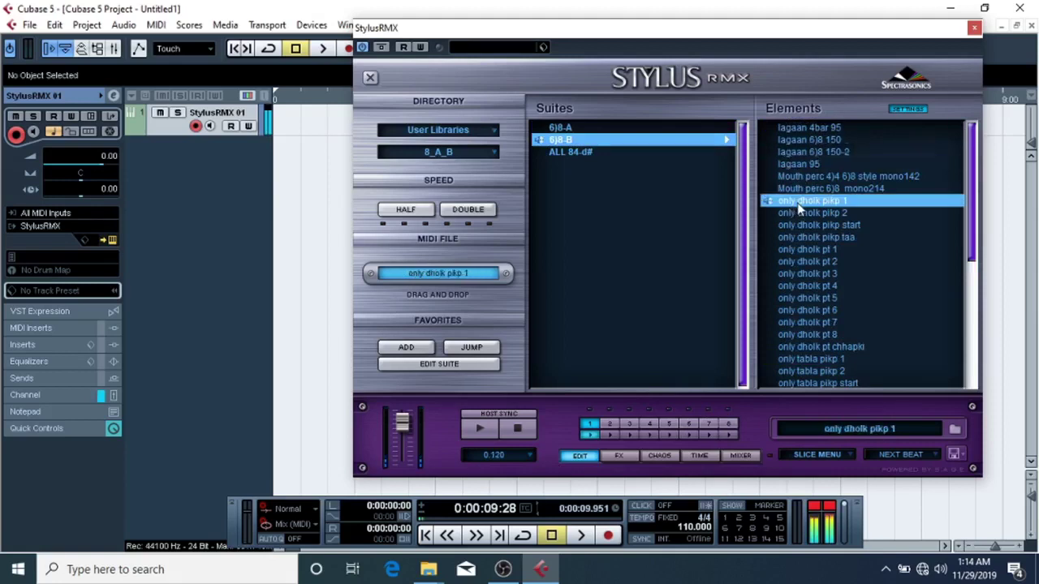
Step: Audition the only tbla pt 6 and only tbla pt 7 elements of the 6)8-B suite
{"action": "scroll", "coordinate": [831, 286], "scroll_direction": "down", "scroll_amount": 6}
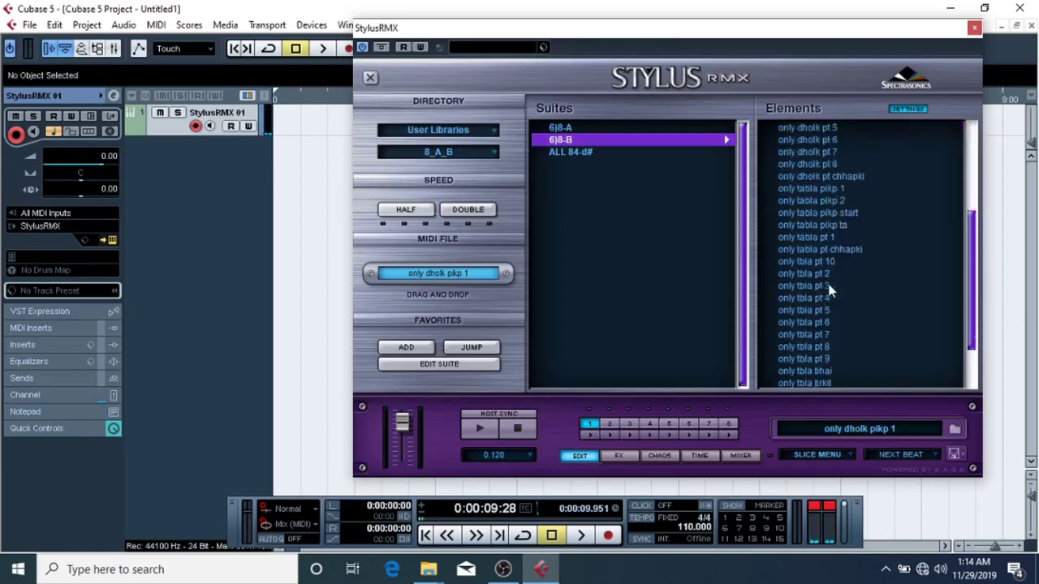
{"action": "scroll", "coordinate": [841, 297], "scroll_direction": "down", "scroll_amount": 1}
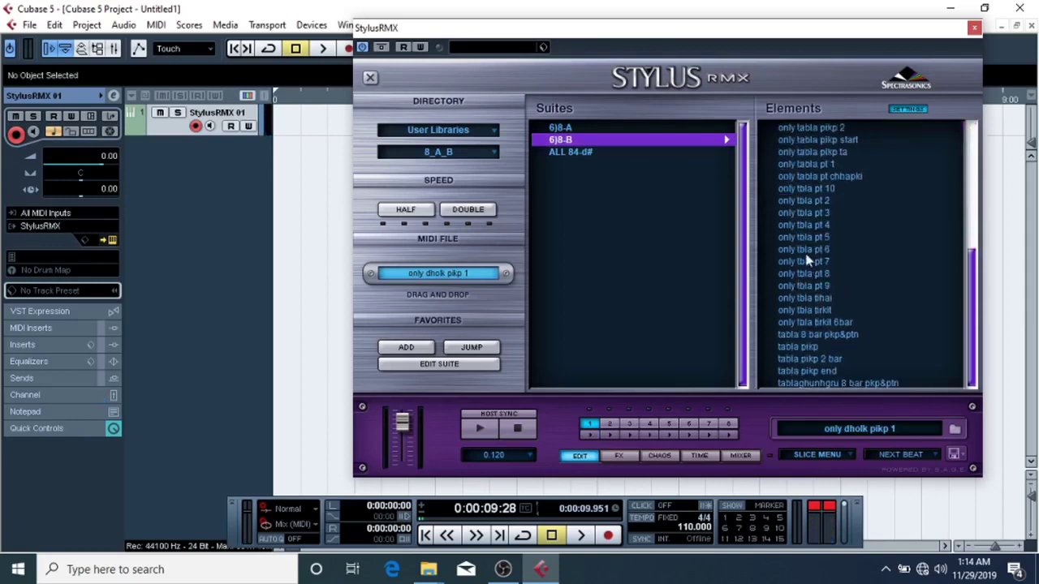
{"action": "left_click", "coordinate": [805, 250]}
{"action": "left_click", "coordinate": [799, 261]}
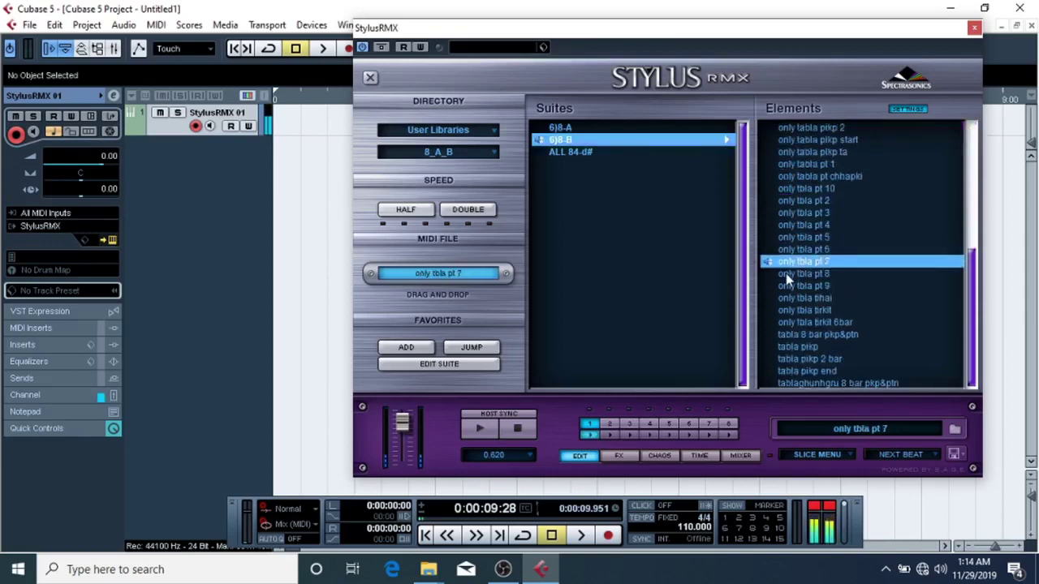
Step: Set the fixed tempo to 90 BPM and audition only tbla pt 6, pt 5 and pt 3
{"action": "double_click", "coordinate": [687, 529]}
{"action": "type", "text": "9"}
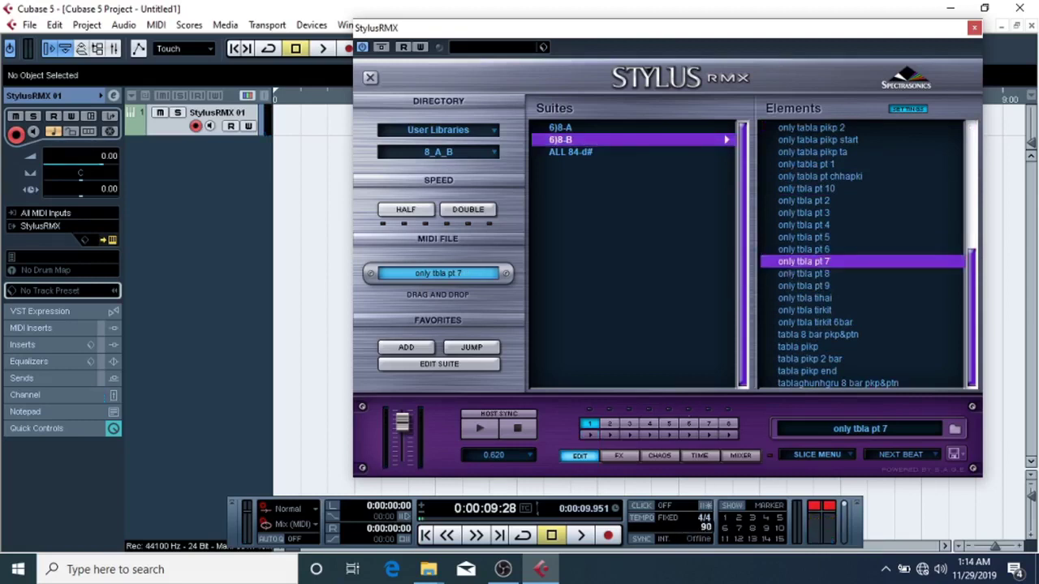
{"action": "key", "text": "Return"}
{"action": "left_click", "coordinate": [811, 250]}
{"action": "left_click", "coordinate": [813, 237]}
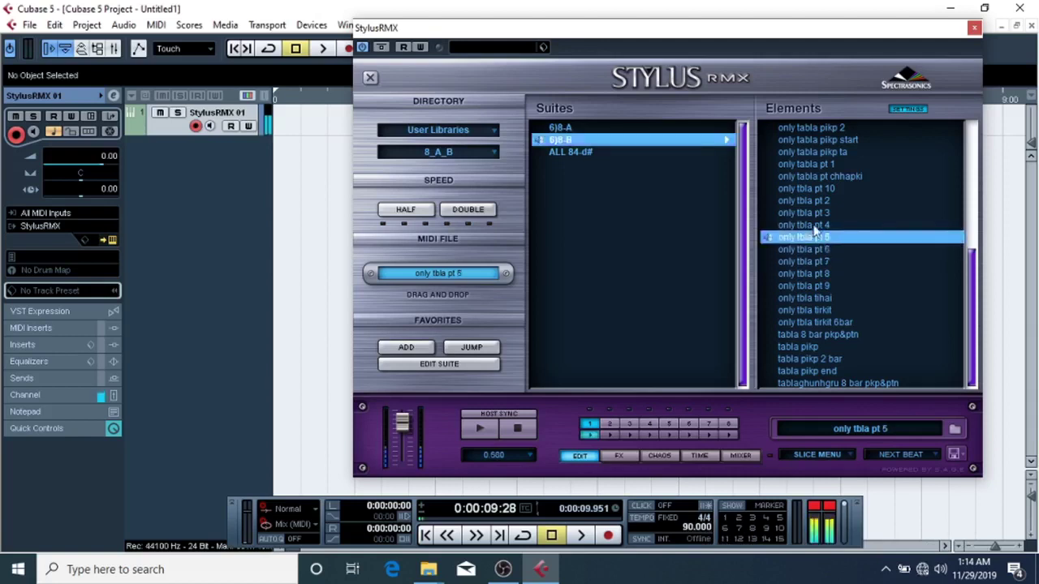
{"action": "left_click", "coordinate": [825, 215]}
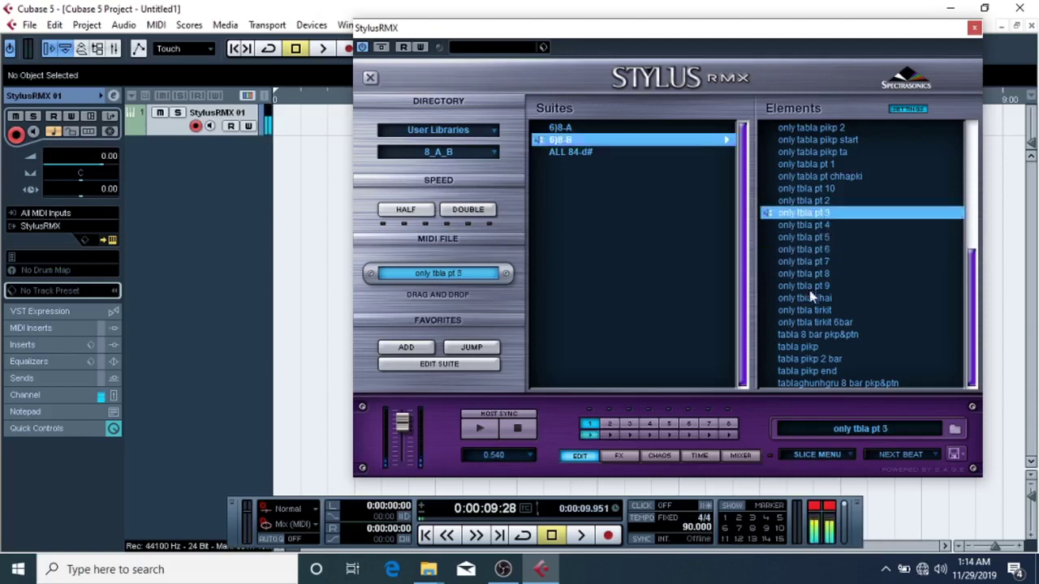
Step: Set the fixed tempo to 95 BPM, then switch the project back to following the tempo track
{"action": "double_click", "coordinate": [696, 527]}
{"action": "type", "text": "95"}
{"action": "key", "text": "Return"}
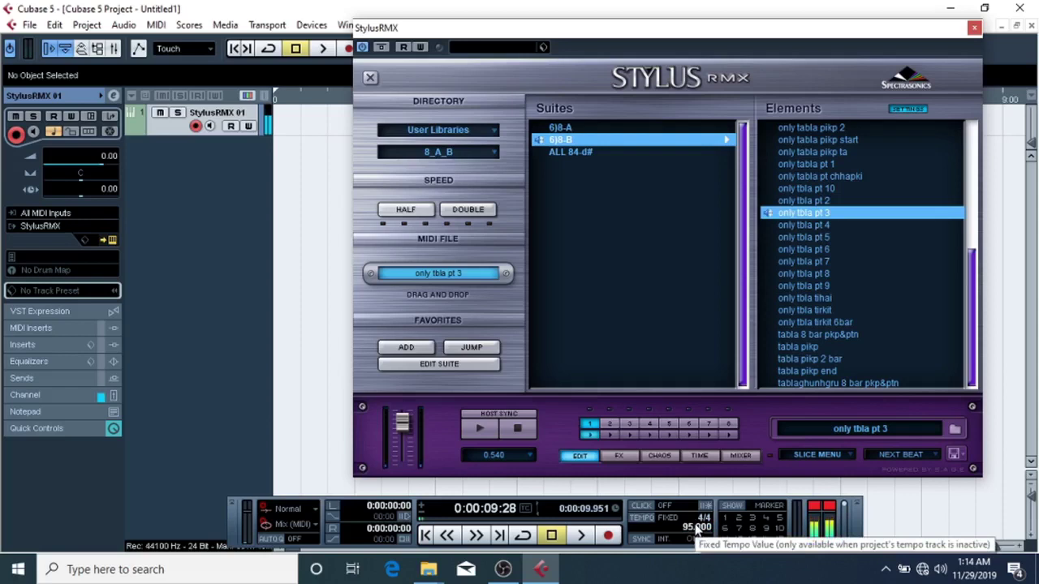
{"action": "left_click", "coordinate": [642, 519]}
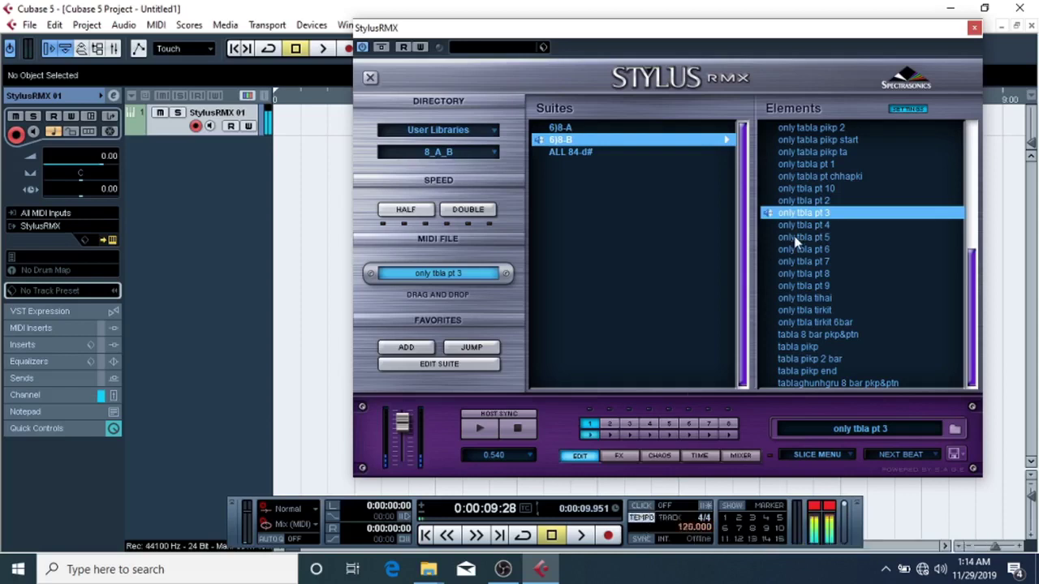
Step: Audition only tbla pt 7, tabla pikp, tabla pikp 2 bar, tabla pikp end and tablaghunhgru 8 bar pkp&ptn
{"action": "left_click", "coordinate": [798, 266]}
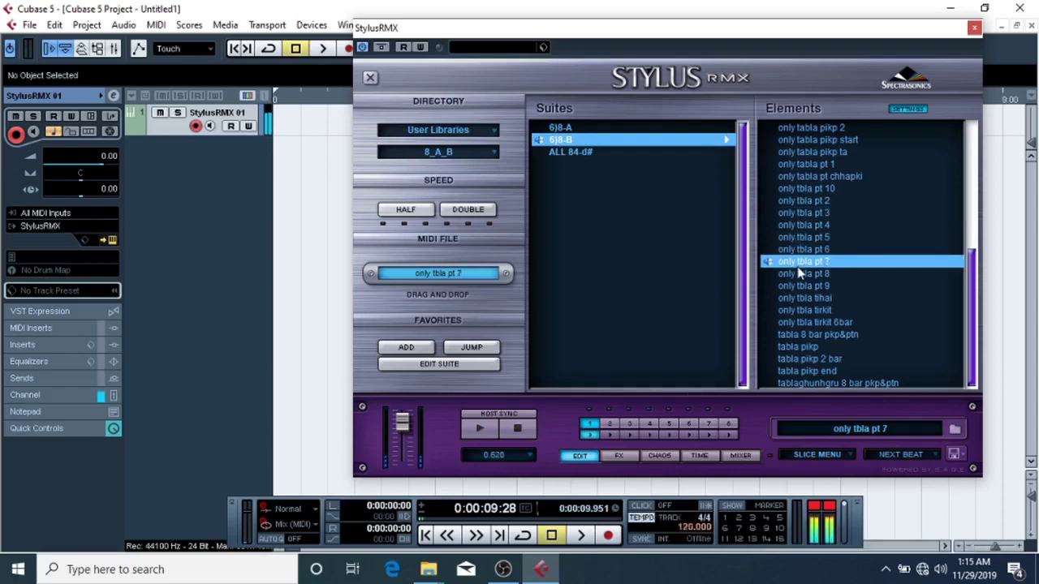
{"action": "left_click", "coordinate": [798, 347]}
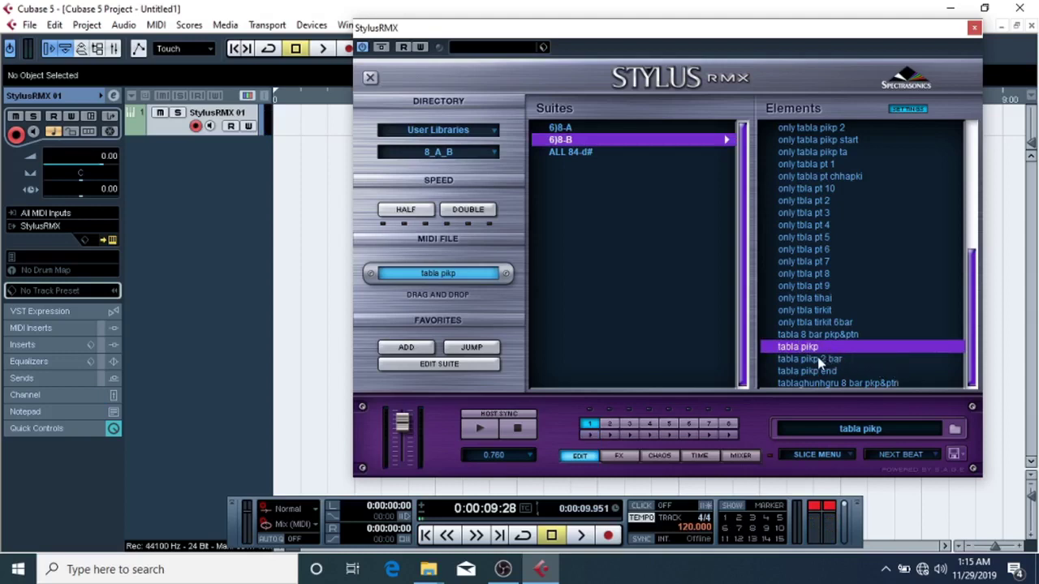
{"action": "left_click", "coordinate": [810, 360]}
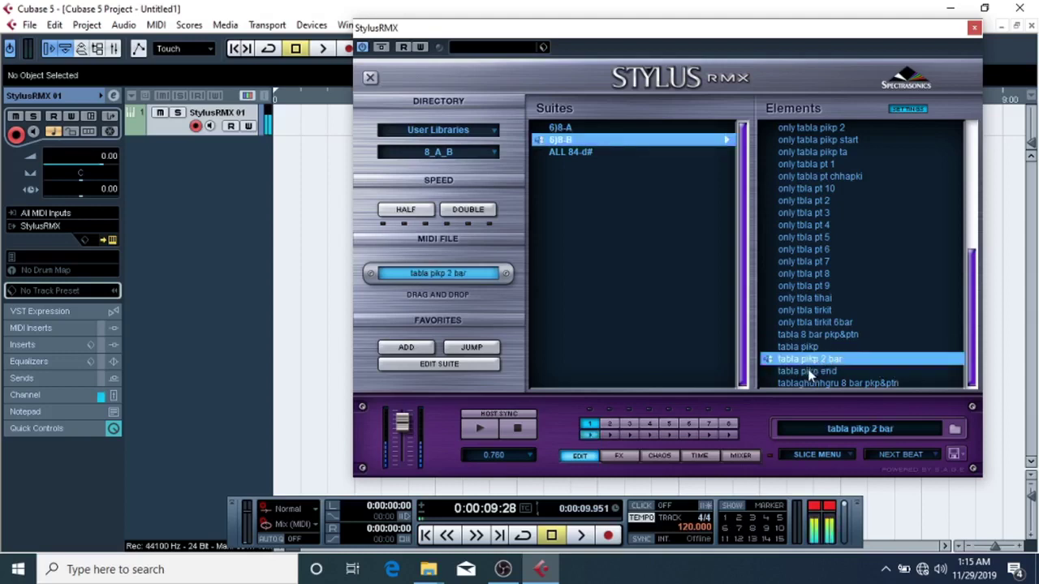
{"action": "left_click", "coordinate": [806, 371]}
{"action": "left_click", "coordinate": [806, 383]}
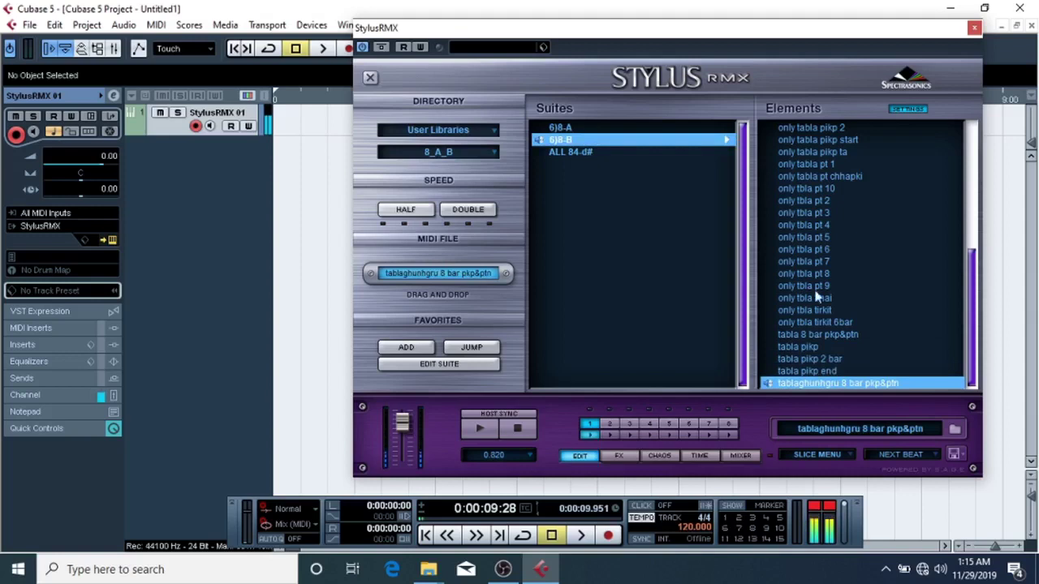
Step: Audition only tbla pt 5, only dholk pt 4 and Mouth perc 6)8 mono214 in the 6)8-B suite
{"action": "left_click", "coordinate": [817, 237]}
{"action": "scroll", "coordinate": [815, 244], "scroll_direction": "up", "scroll_amount": 5}
{"action": "left_click", "coordinate": [819, 216]}
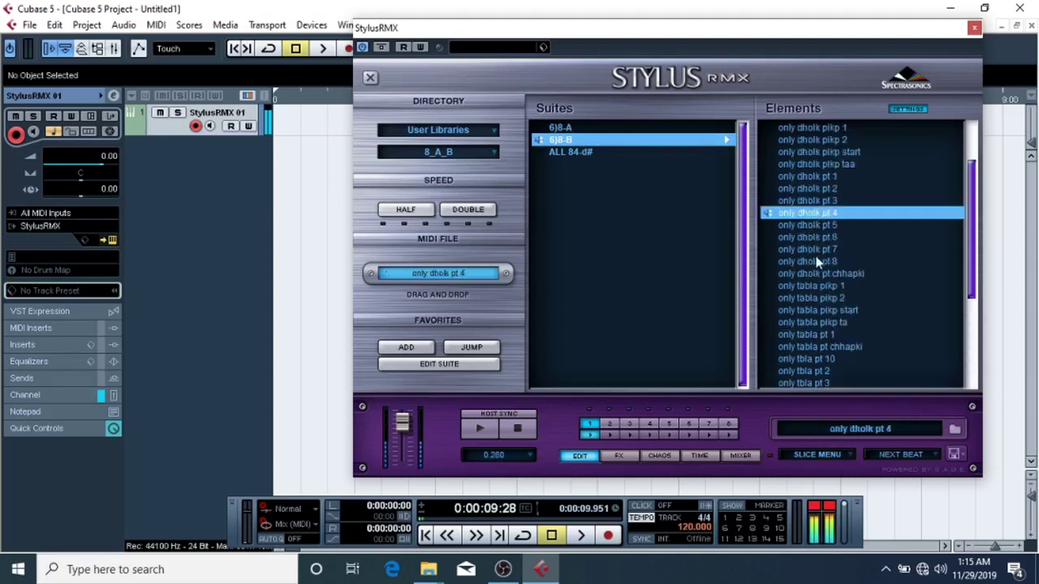
{"action": "scroll", "coordinate": [818, 261], "scroll_direction": "up", "scroll_amount": 2}
{"action": "left_click", "coordinate": [779, 188]}
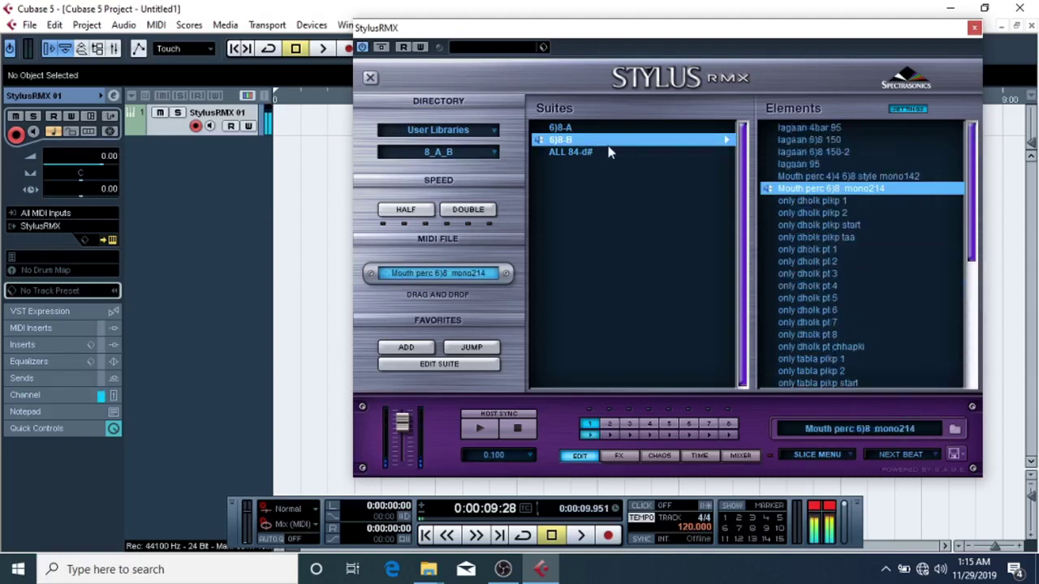
Step: Open the ALL 84-d# suite and audition all mix pt 2, both dholk chhapki loops and dholk pk 1 to 4
{"action": "left_click", "coordinate": [576, 153]}
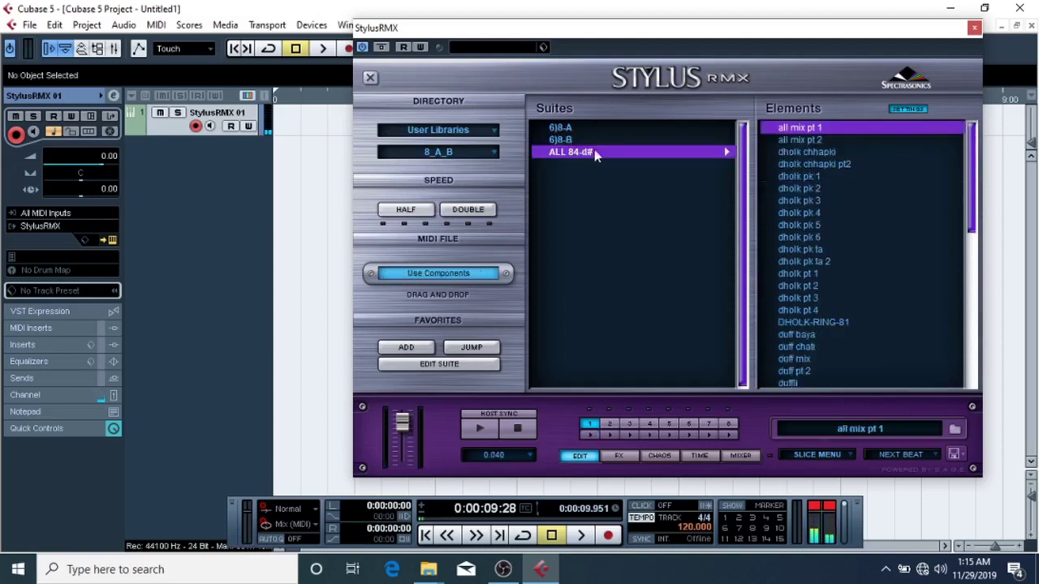
{"action": "left_click", "coordinate": [800, 141]}
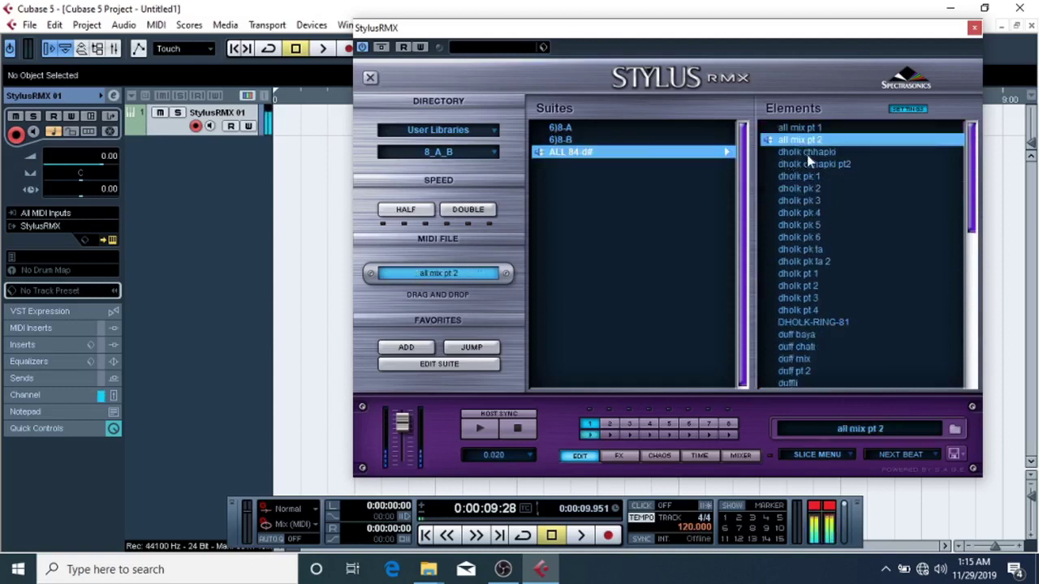
{"action": "left_click", "coordinate": [819, 151]}
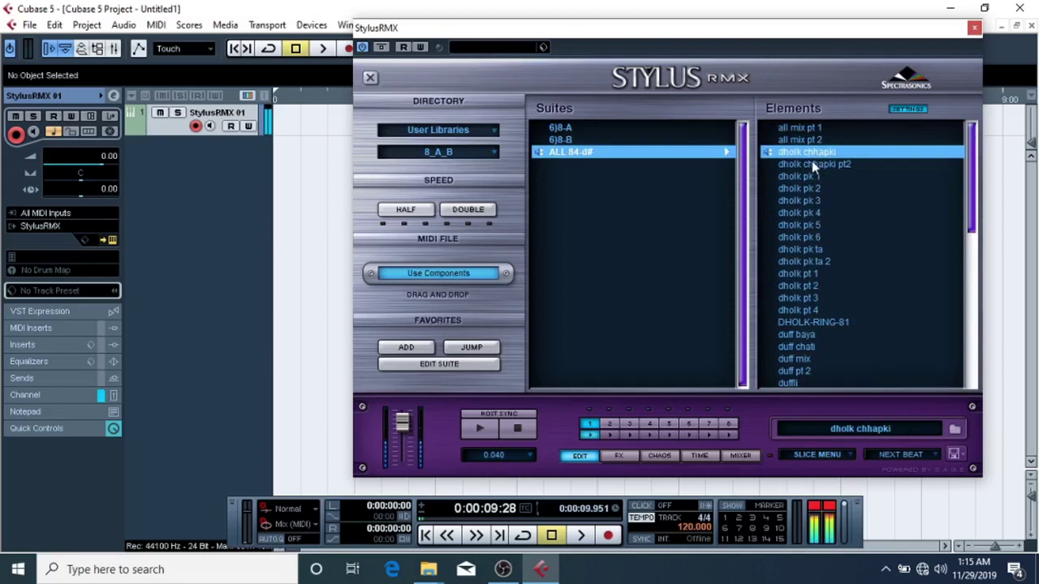
{"action": "left_click", "coordinate": [811, 162]}
{"action": "left_click", "coordinate": [797, 180]}
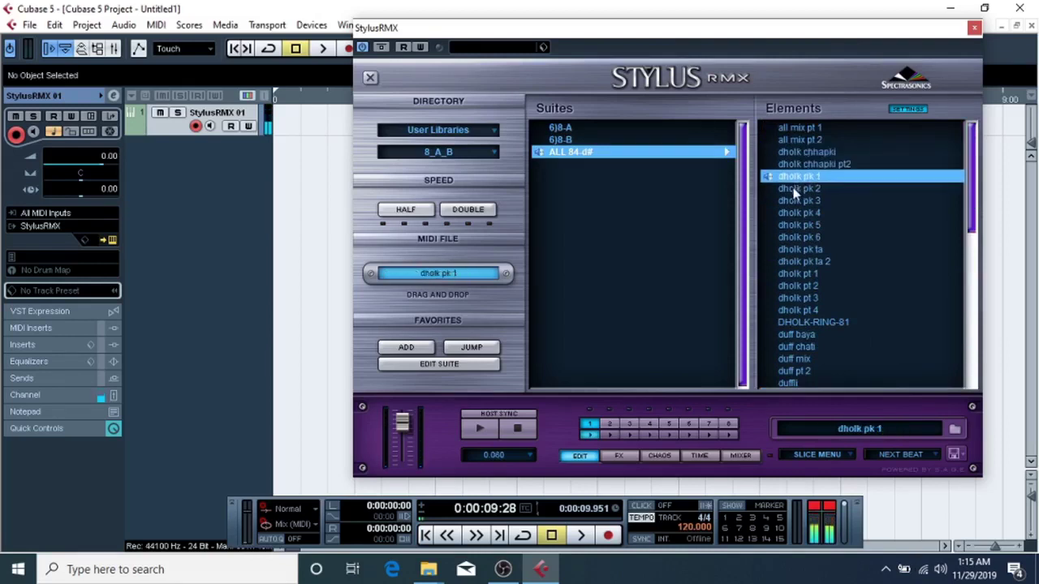
{"action": "left_click", "coordinate": [793, 192]}
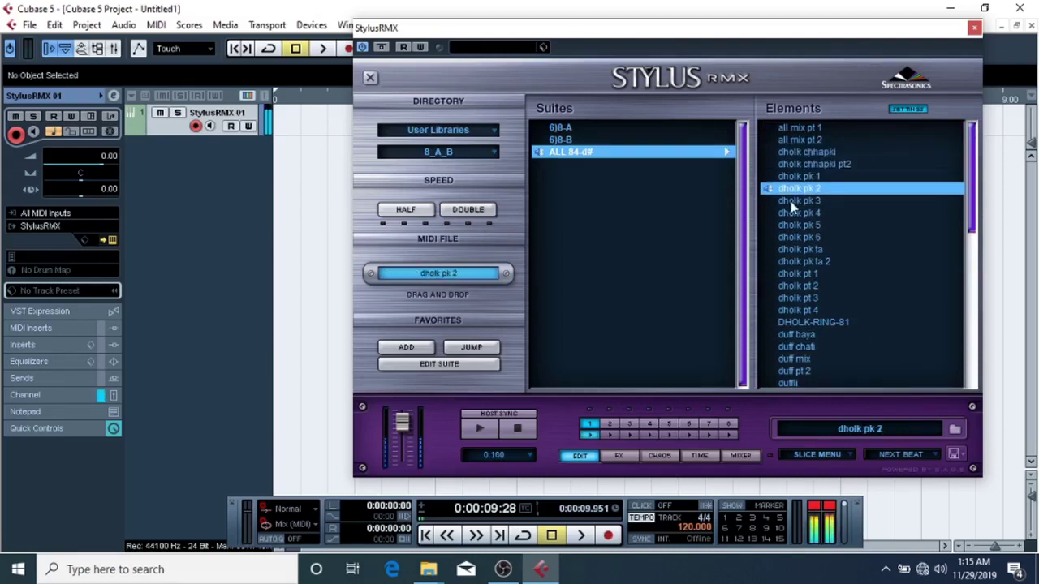
{"action": "left_click", "coordinate": [792, 201]}
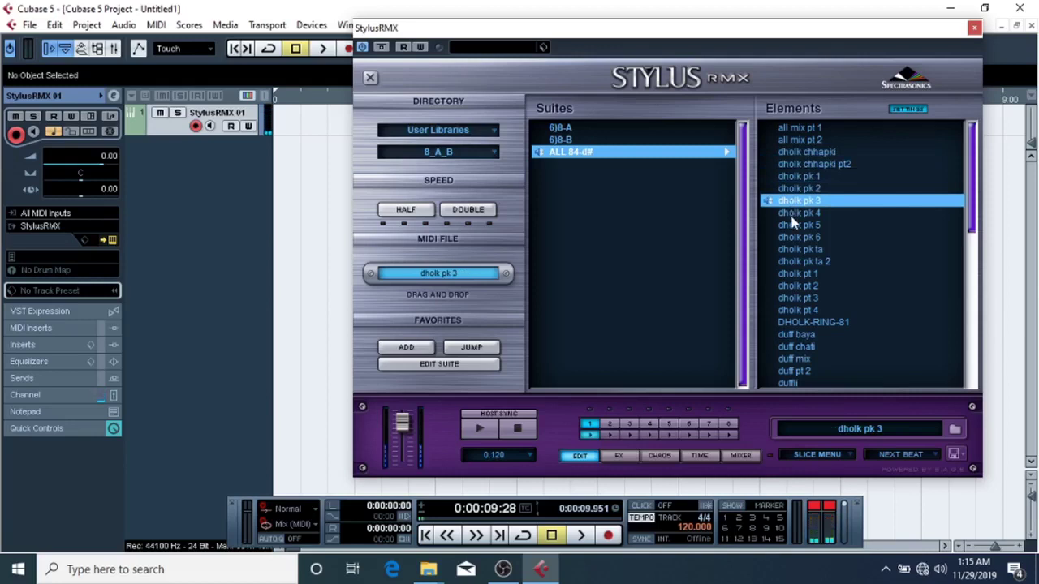
{"action": "left_click", "coordinate": [792, 214]}
Step: Audition the madal pt 3, madal pt 2, madal, duff pt 2 and madal&duffli elements of the ALL 84-d# suite
{"action": "scroll", "coordinate": [793, 229], "scroll_direction": "down", "scroll_amount": 5}
{"action": "left_click", "coordinate": [793, 226]}
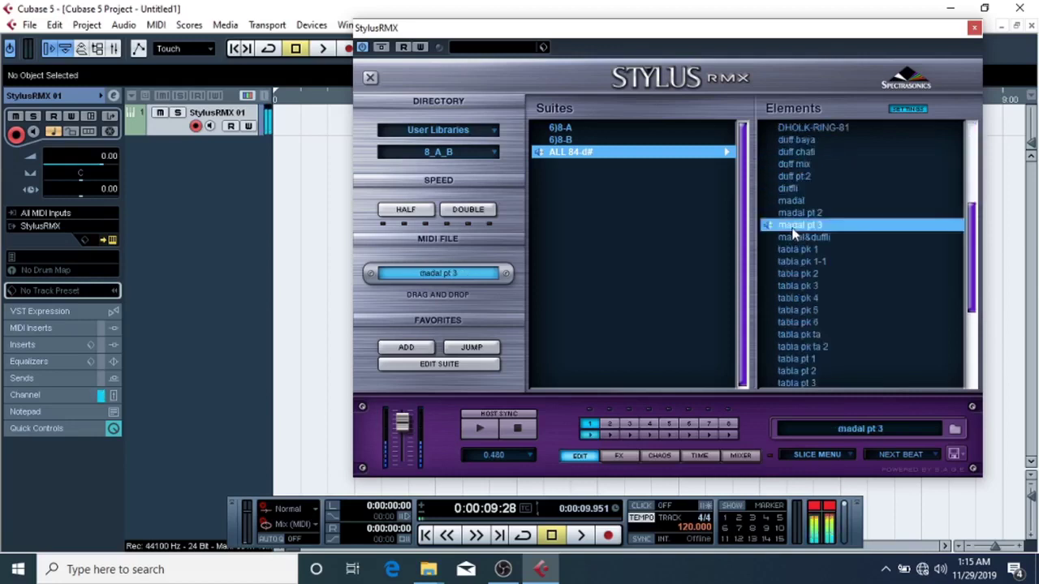
{"action": "left_click", "coordinate": [802, 213]}
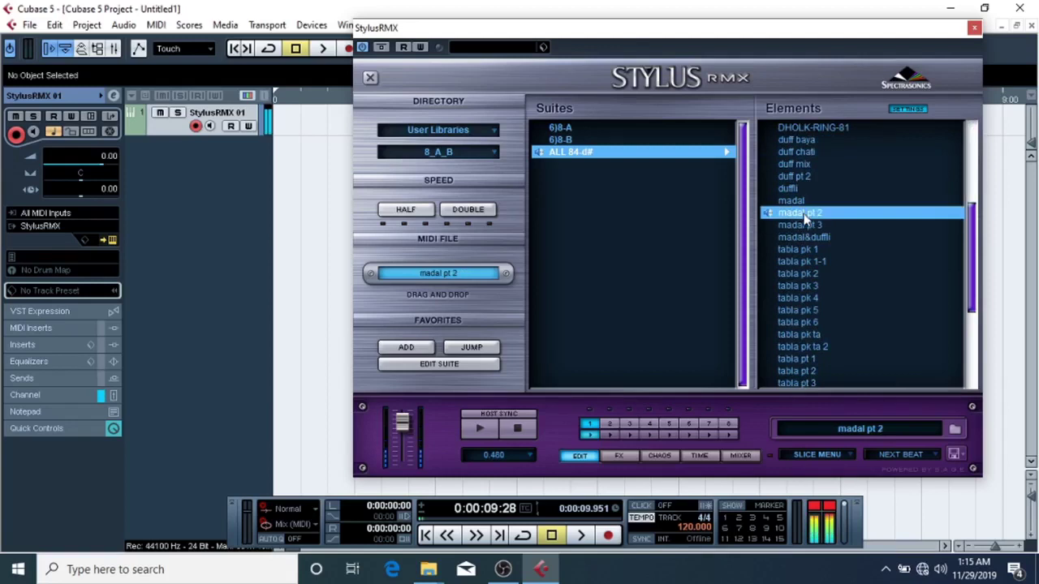
{"action": "left_click", "coordinate": [803, 200]}
{"action": "left_click", "coordinate": [805, 178]}
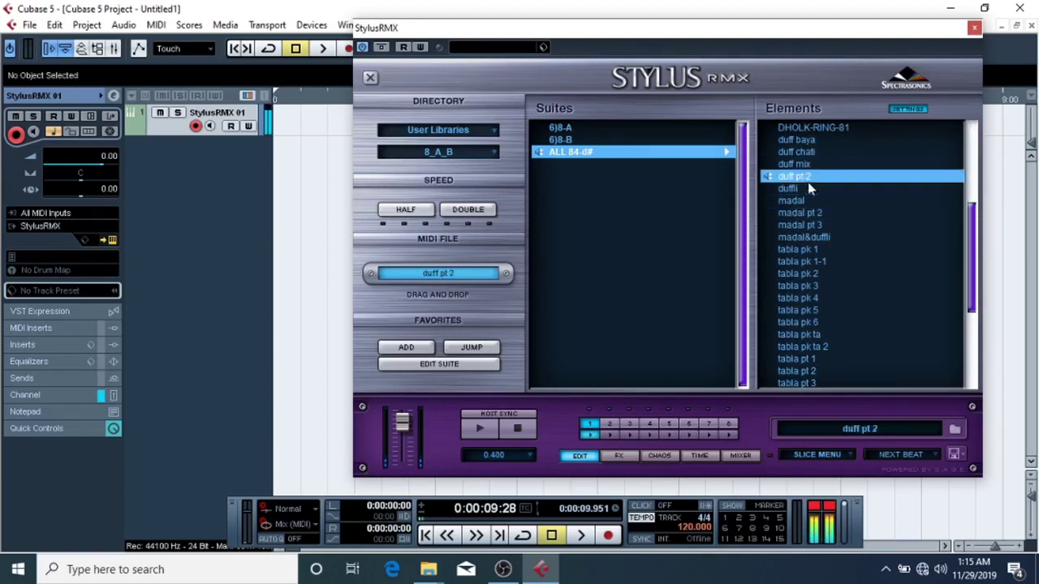
{"action": "left_click", "coordinate": [816, 227]}
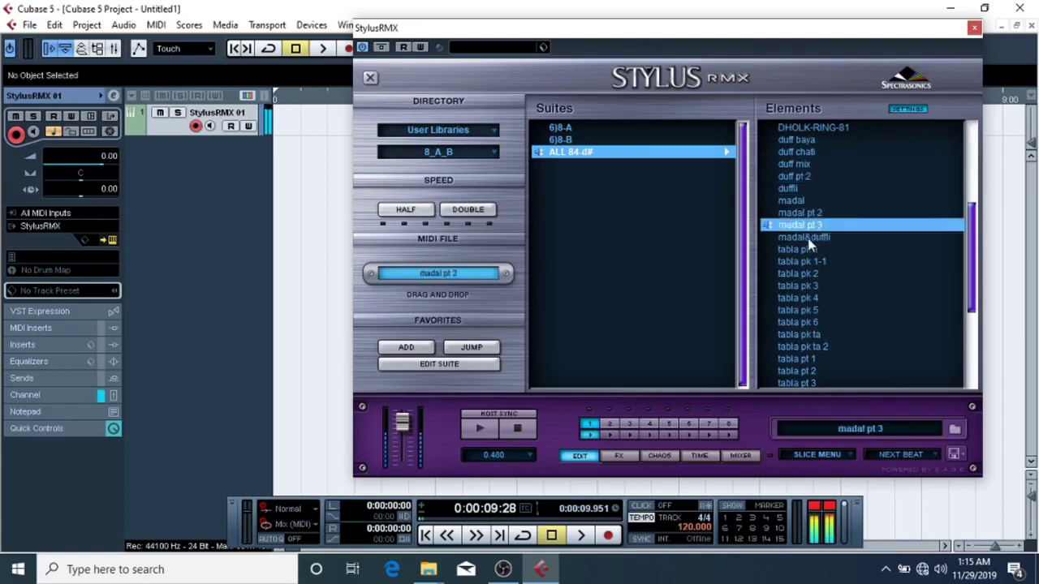
{"action": "left_click", "coordinate": [811, 237]}
Step: Audition the tabla pk 3 and tabla pk ta 2 elements of the ALL 84-d# suite
{"action": "scroll", "coordinate": [809, 241], "scroll_direction": "down", "scroll_amount": 2}
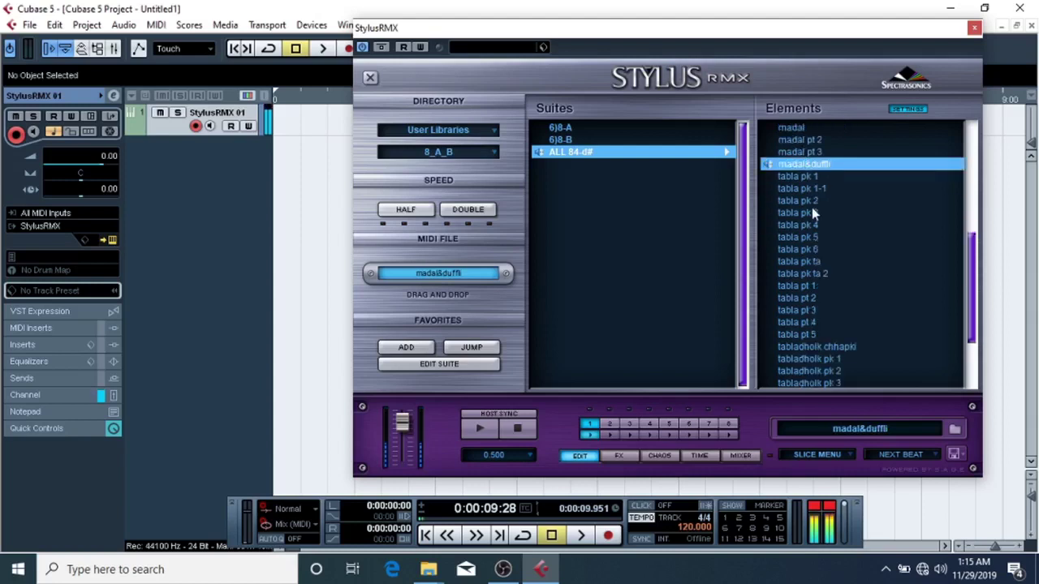
{"action": "left_click", "coordinate": [811, 213]}
{"action": "scroll", "coordinate": [811, 215], "scroll_direction": "down", "scroll_amount": 2}
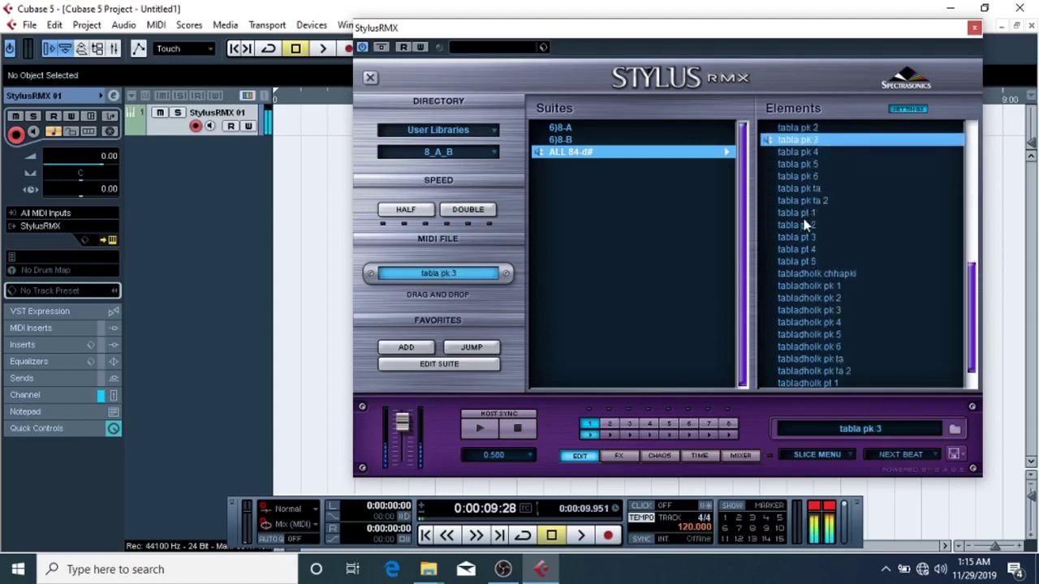
{"action": "left_click", "coordinate": [802, 201]}
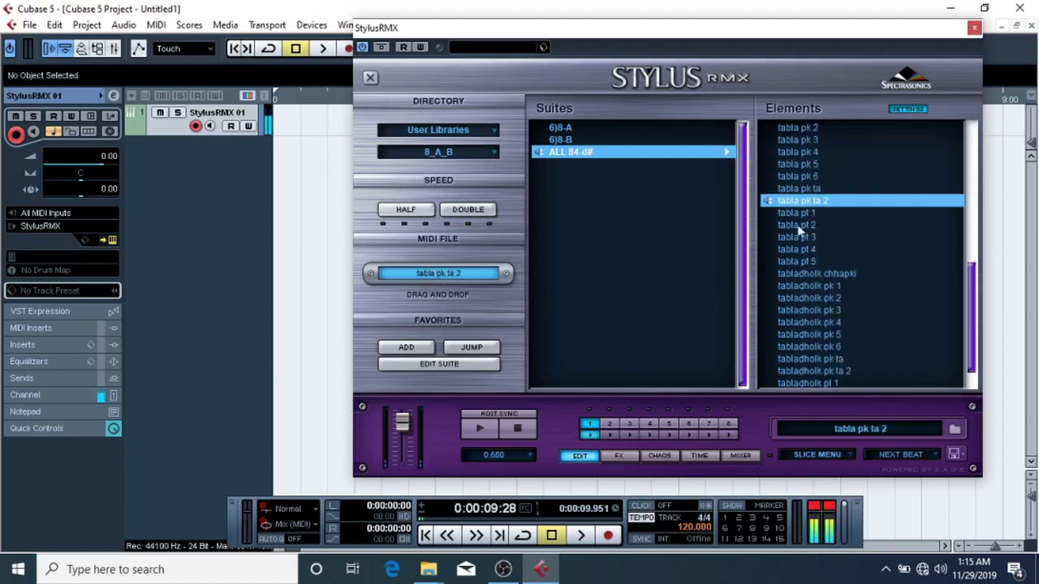
Step: Audition tabladholk chhapki, tabladholk pk 3, tabladholk pk ta 2 and tabladholk pt 3, and stop the playback
{"action": "left_click", "coordinate": [806, 273]}
{"action": "scroll", "coordinate": [807, 273], "scroll_direction": "down", "scroll_amount": 1}
{"action": "left_click", "coordinate": [807, 273]}
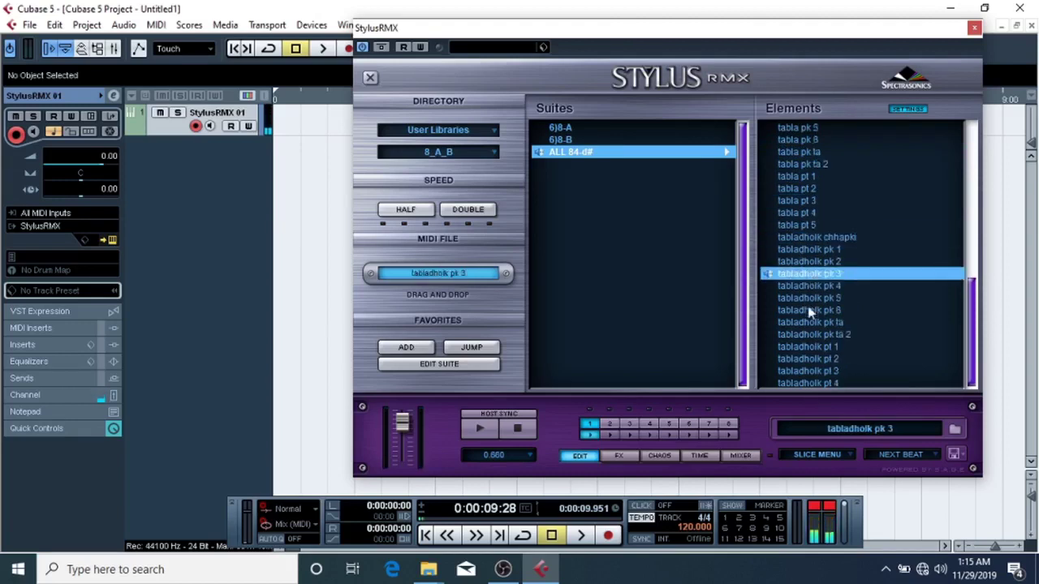
{"action": "left_click", "coordinate": [821, 334]}
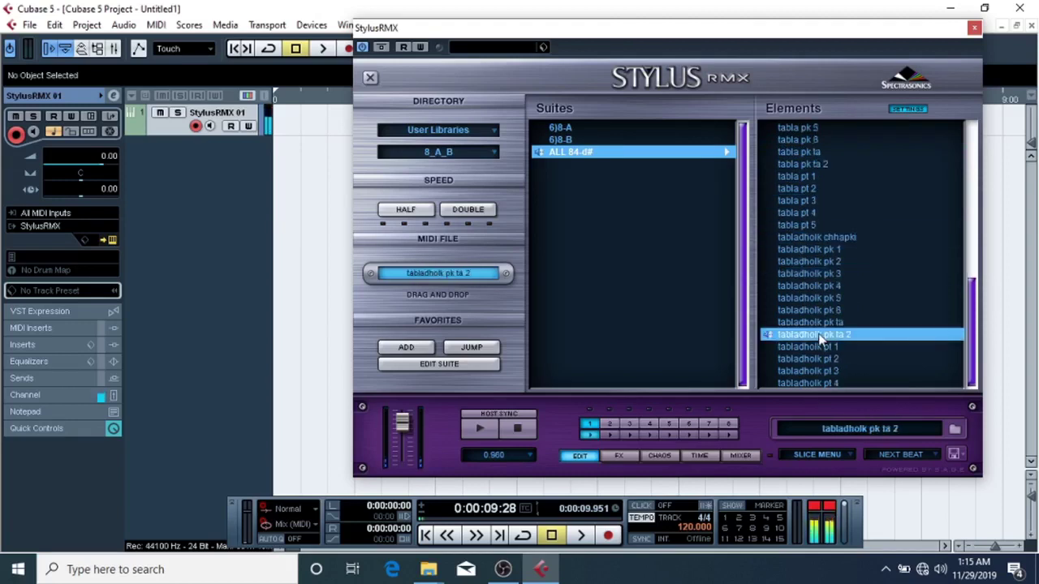
{"action": "left_click", "coordinate": [812, 371]}
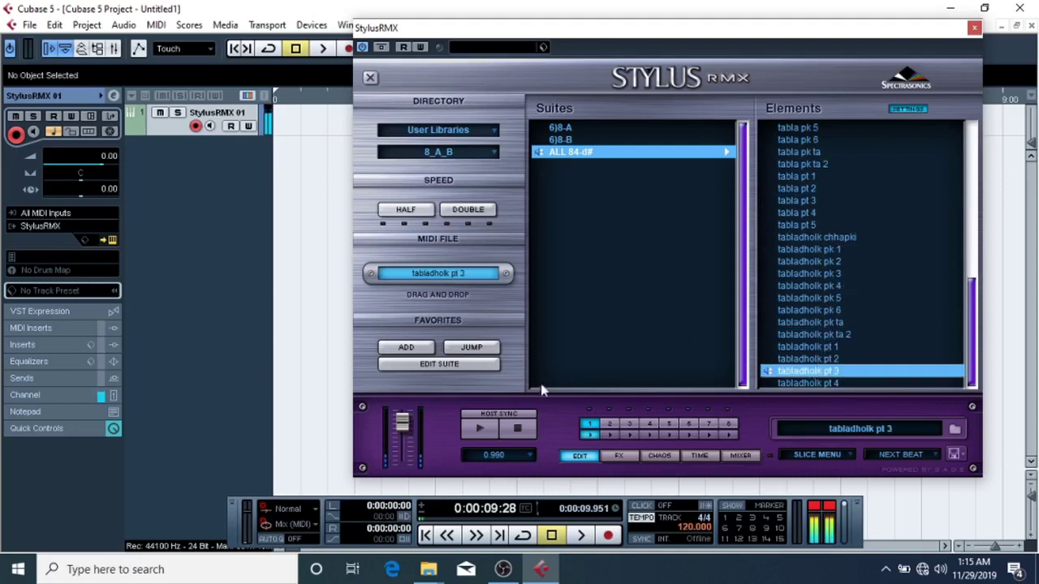
{"action": "left_click", "coordinate": [788, 371]}
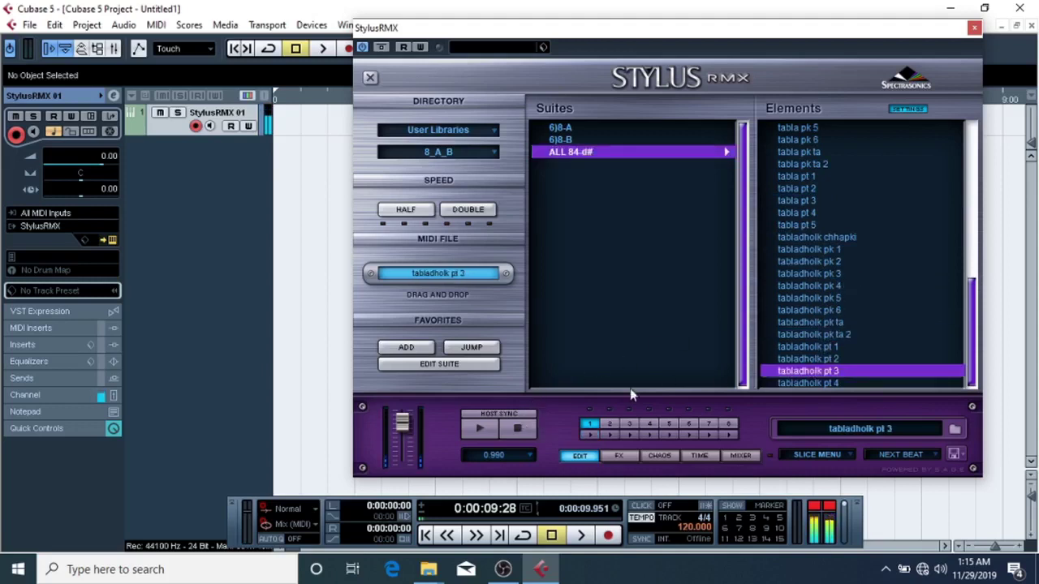
Step: Close the StylusRMX instrument window and quit Cubase to return to the two User Libraries folders
{"action": "right_click", "coordinate": [529, 451]}
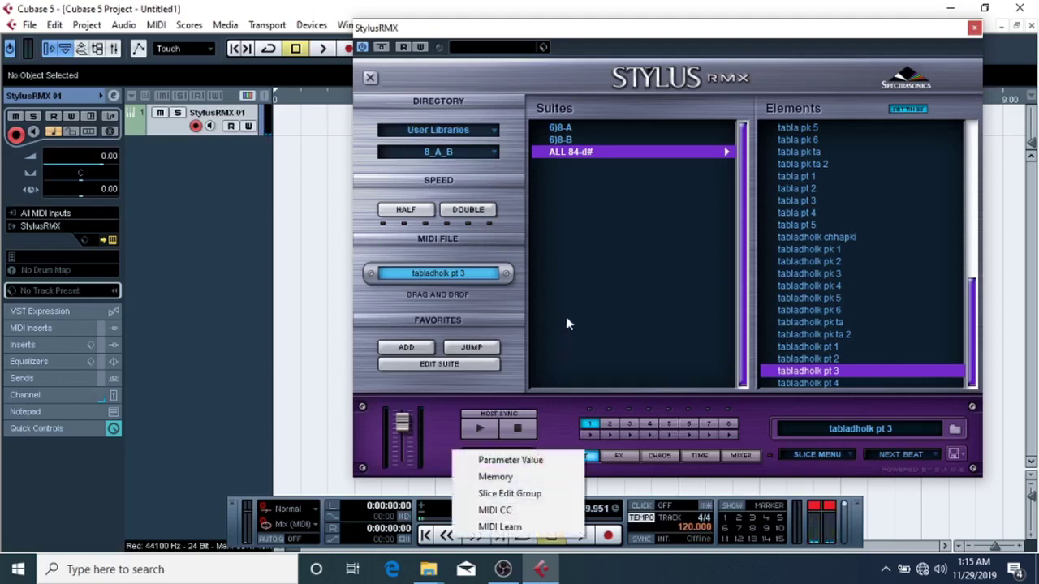
{"action": "left_click", "coordinate": [973, 29]}
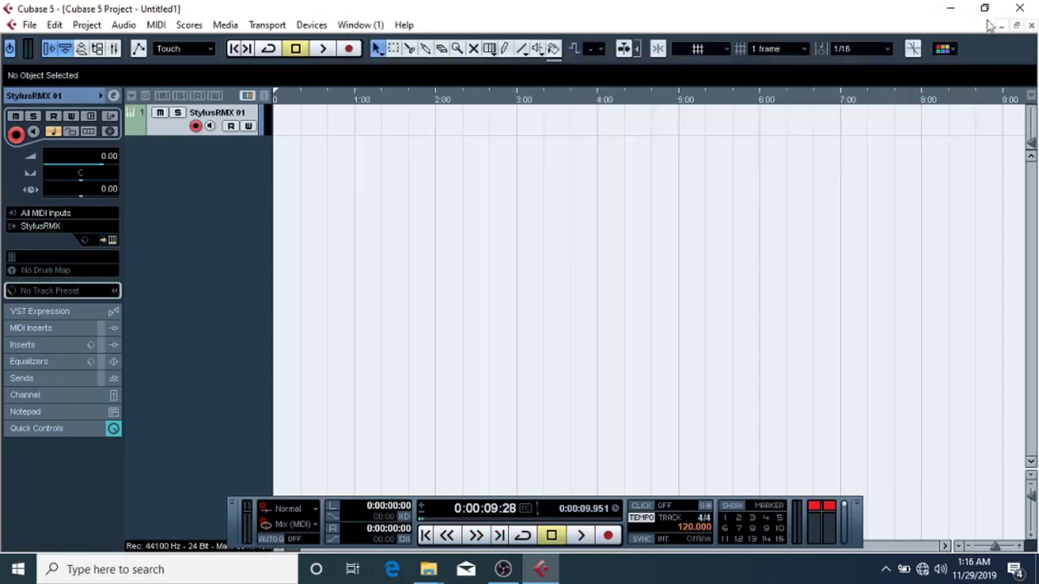
{"action": "left_click", "coordinate": [1020, 8]}
{"action": "left_click", "coordinate": [510, 336]}
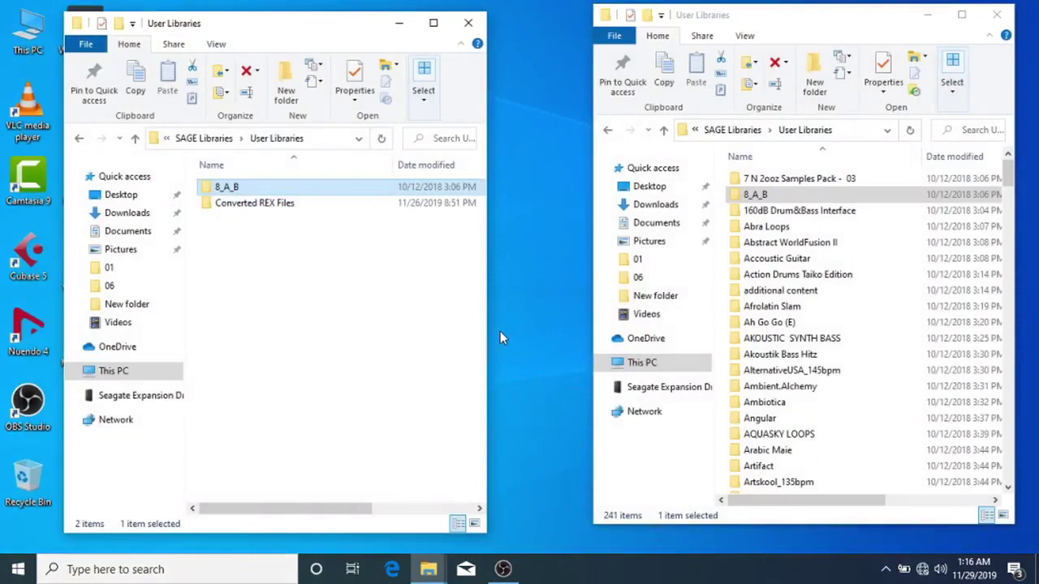
Step: Copy the Accoustic Guitar library into the User Libraries folder that holds Converted REX Files and 8_A_B, granting administrator permission
{"action": "right_click", "coordinate": [511, 89]}
{"action": "left_click", "coordinate": [546, 133]}
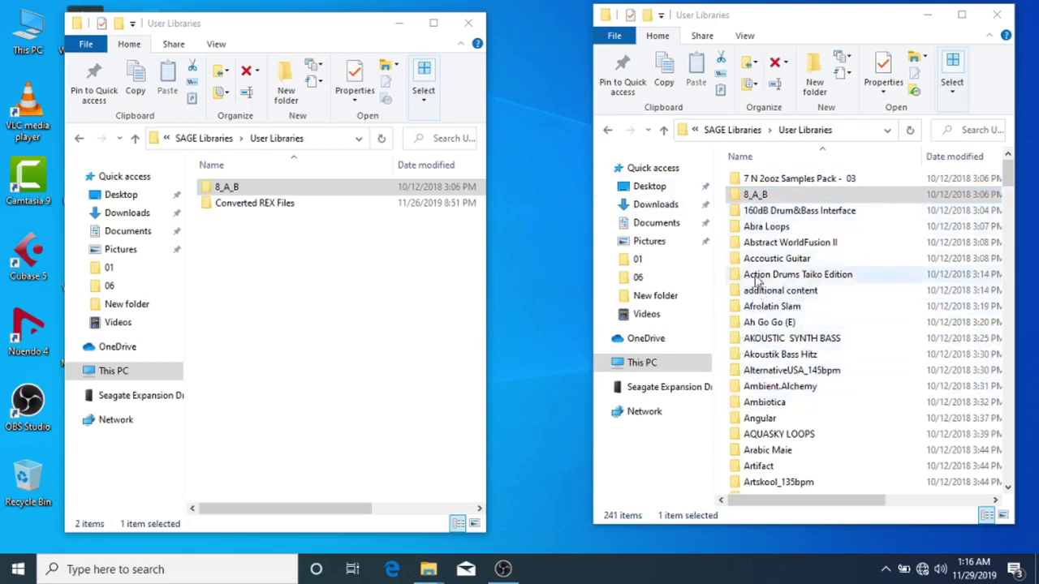
{"action": "left_click_drag", "start_coordinate": [755, 262], "coordinate": [341, 345]}
{"action": "left_click", "coordinate": [477, 182]}
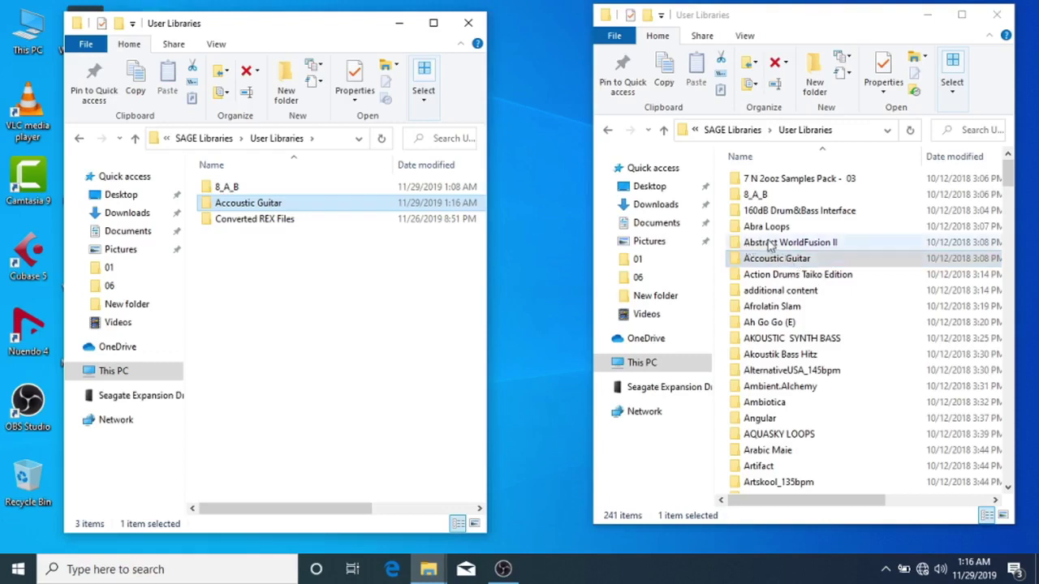
Step: Copy the BollyHood Beats - REX library from the large collection into the installed User Libraries folder, granting administrator permission
{"action": "left_click", "coordinate": [763, 451]}
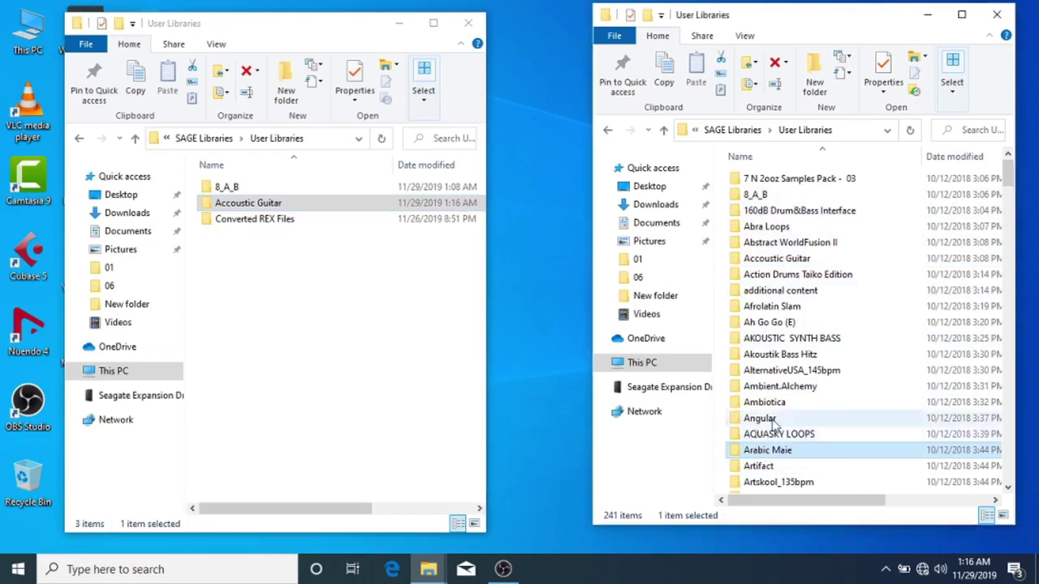
{"action": "scroll", "coordinate": [779, 420], "scroll_direction": "down", "scroll_amount": 2}
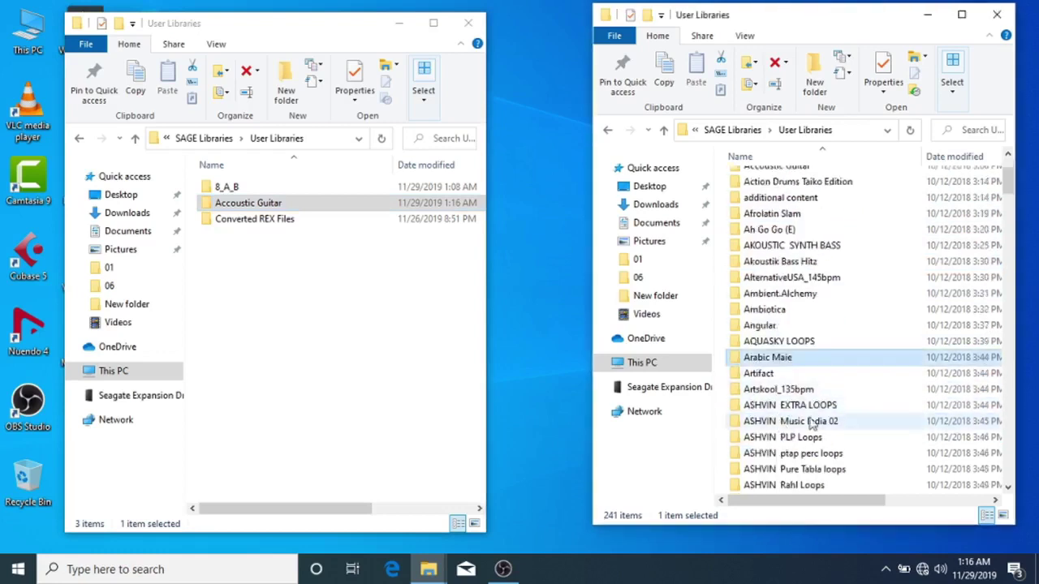
{"action": "scroll", "coordinate": [784, 405], "scroll_direction": "down", "scroll_amount": 1}
{"action": "scroll", "coordinate": [792, 422], "scroll_direction": "down", "scroll_amount": 3}
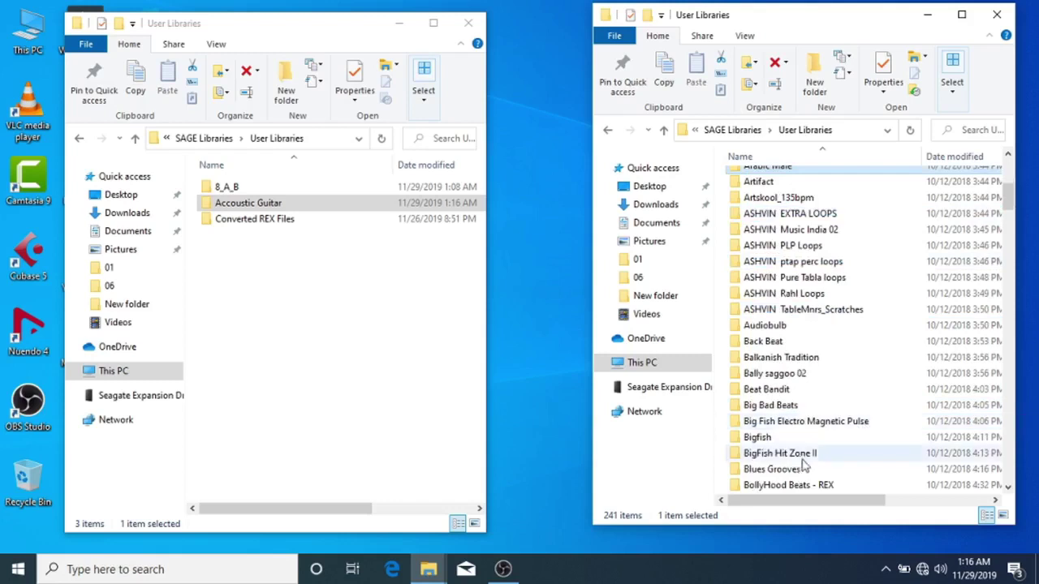
{"action": "scroll", "coordinate": [791, 455], "scroll_direction": "down", "scroll_amount": 1}
{"action": "left_click", "coordinate": [763, 441]}
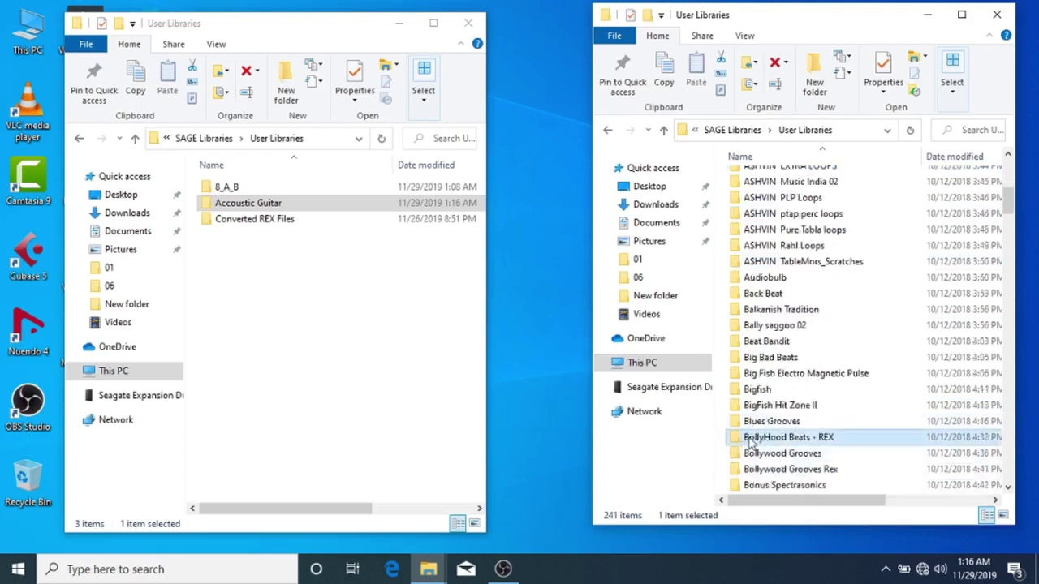
{"action": "left_click_drag", "start_coordinate": [750, 438], "coordinate": [331, 401]}
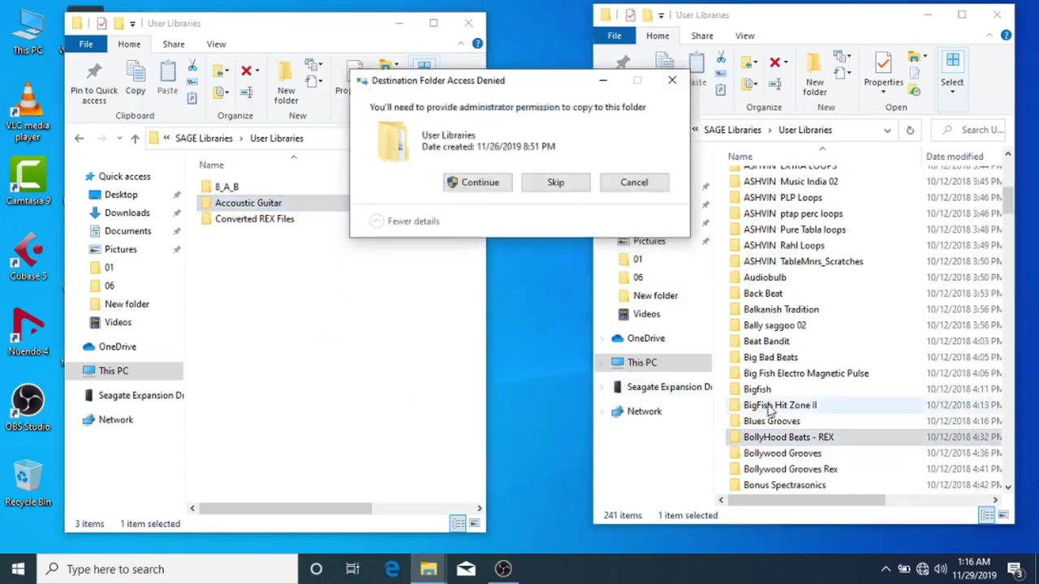
{"action": "left_click", "coordinate": [491, 185]}
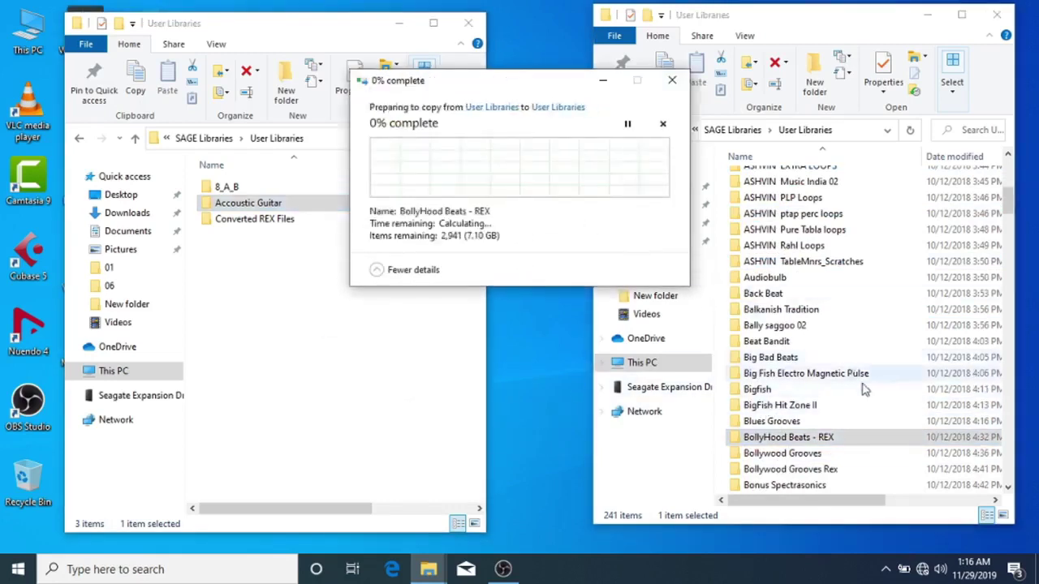
Step: Look through the remaining groove libraries in the source User Libraries folder while the copy runs
{"action": "left_click", "coordinate": [778, 393]}
{"action": "scroll", "coordinate": [779, 394], "scroll_direction": "down", "scroll_amount": 2}
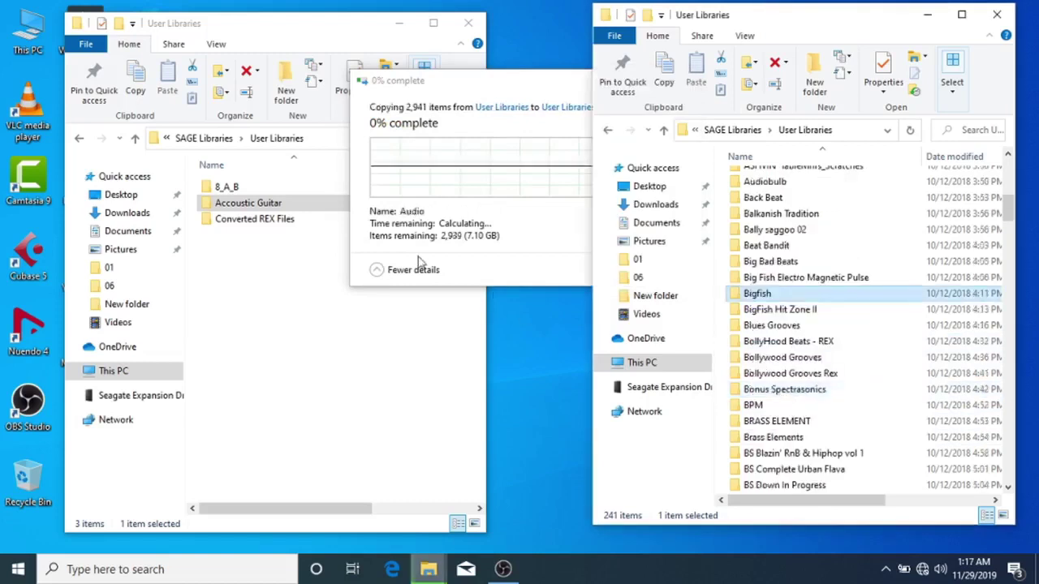
{"action": "scroll", "coordinate": [826, 409], "scroll_direction": "down", "scroll_amount": 3}
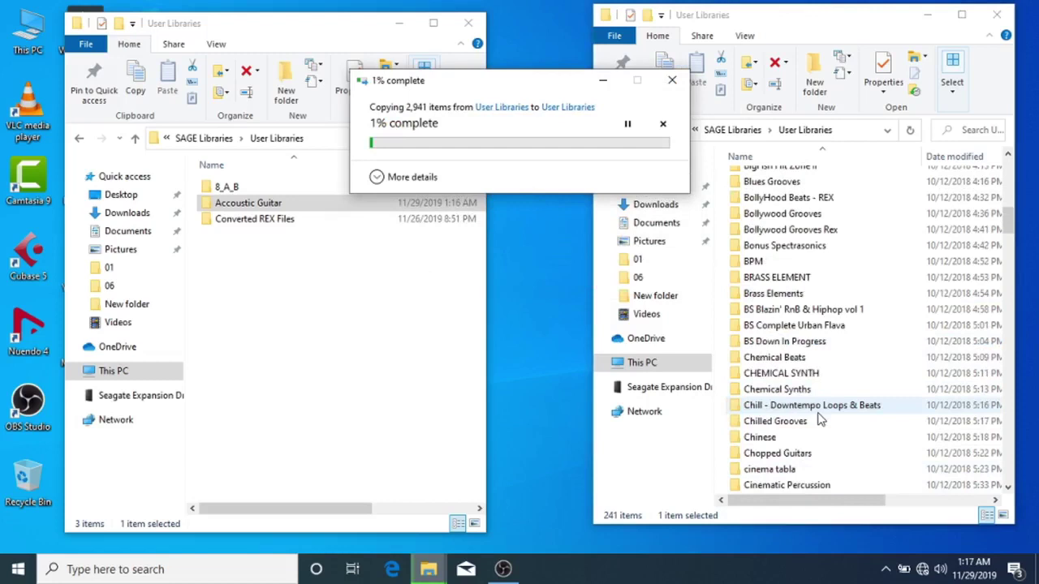
{"action": "scroll", "coordinate": [820, 420], "scroll_direction": "down", "scroll_amount": 5}
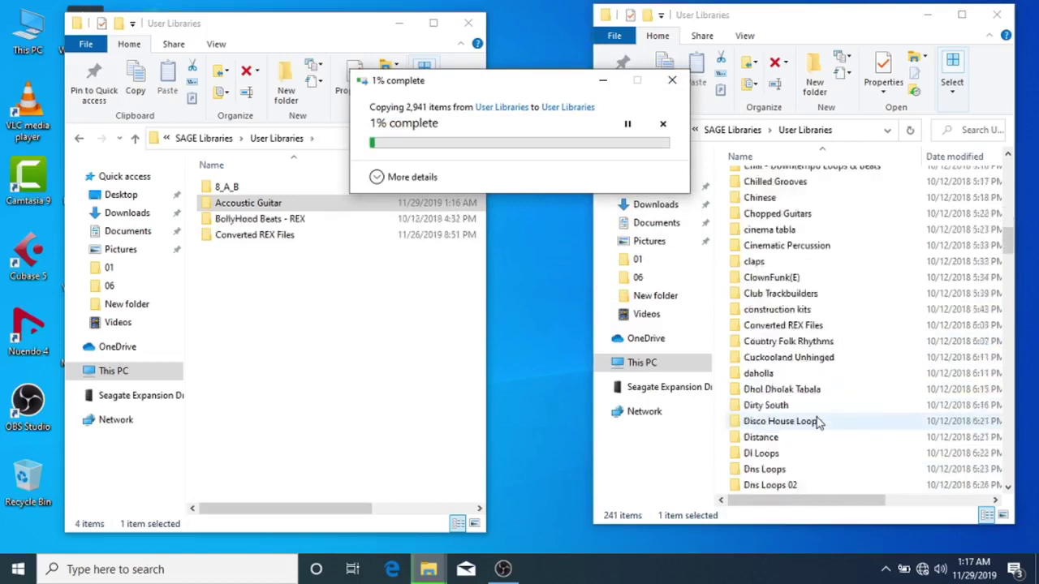
{"action": "scroll", "coordinate": [818, 421], "scroll_direction": "down", "scroll_amount": 5}
{"action": "scroll", "coordinate": [763, 418], "scroll_direction": "down", "scroll_amount": 5}
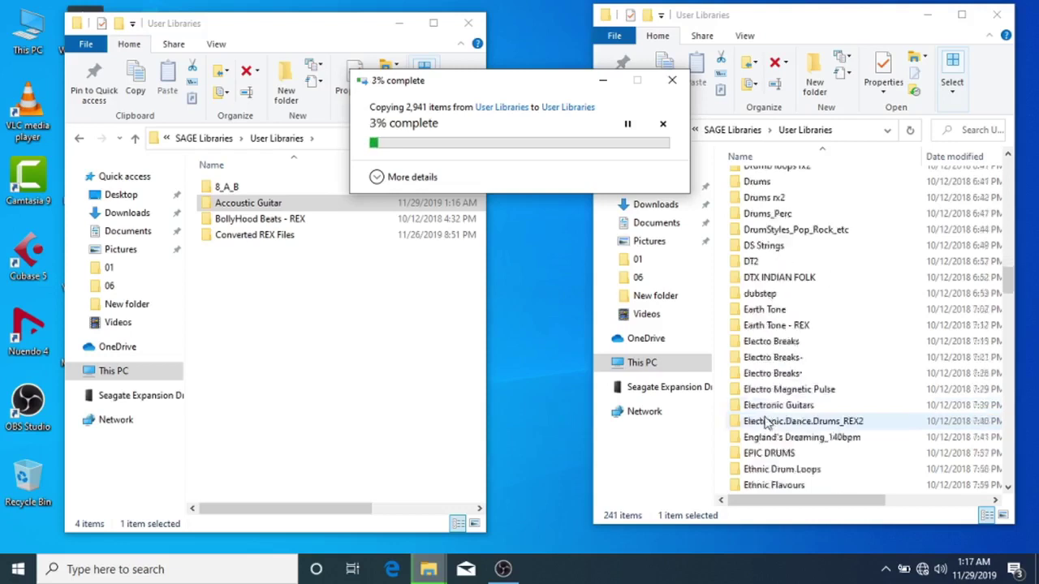
{"action": "scroll", "coordinate": [764, 421], "scroll_direction": "down", "scroll_amount": 2}
{"action": "scroll", "coordinate": [764, 421], "scroll_direction": "down", "scroll_amount": 6}
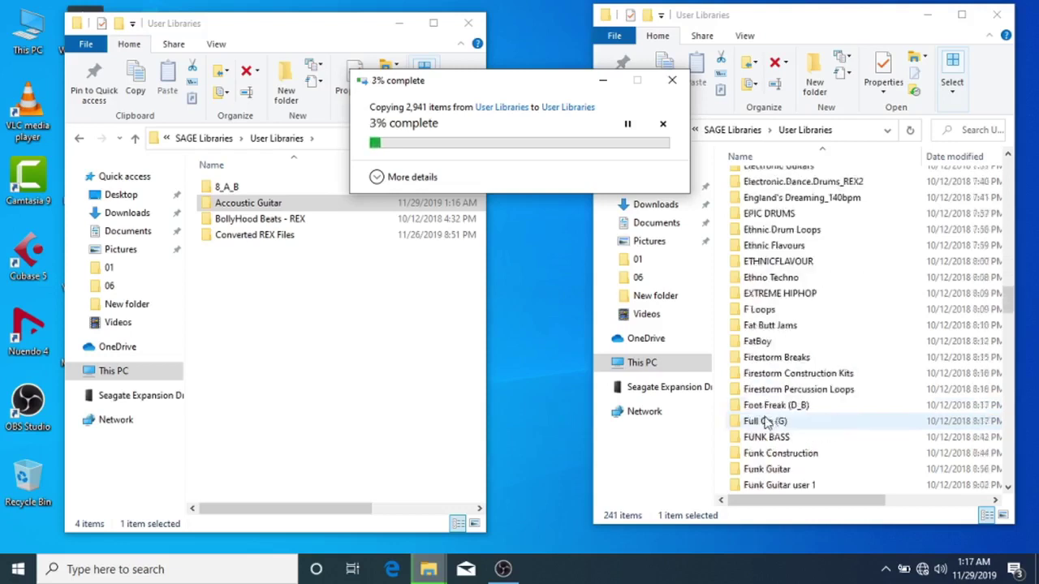
Step: Copy the Ghatam 080 to Ghatam 120 folders into the installed User Libraries folder, pausing the earlier copy and granting administrator permission for all current items
{"action": "scroll", "coordinate": [814, 404], "scroll_direction": "down", "scroll_amount": 1}
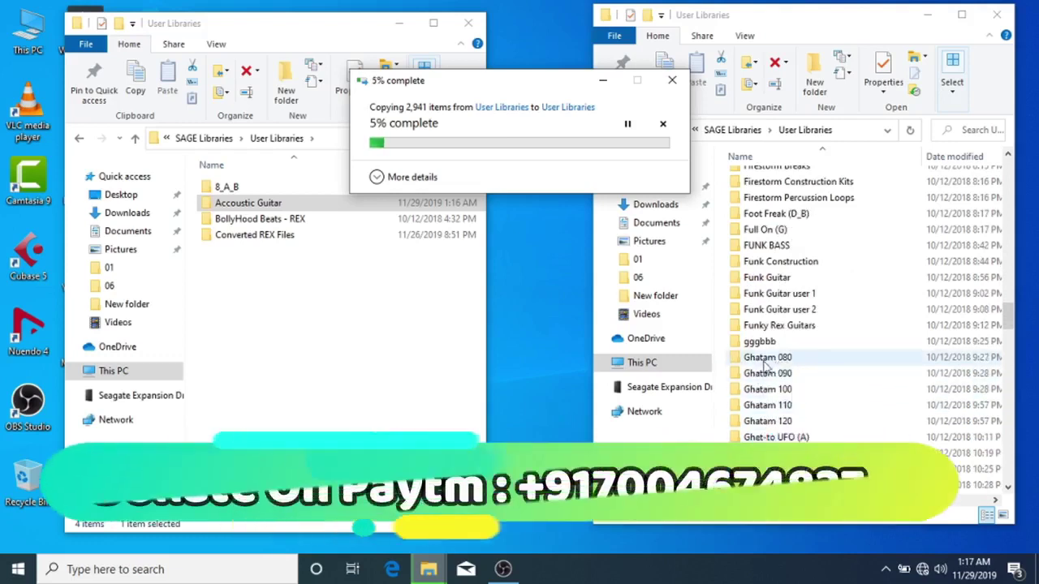
{"action": "left_click_drag", "start_coordinate": [725, 363], "coordinate": [769, 430]}
{"action": "left_click_drag", "start_coordinate": [779, 375], "coordinate": [316, 407]}
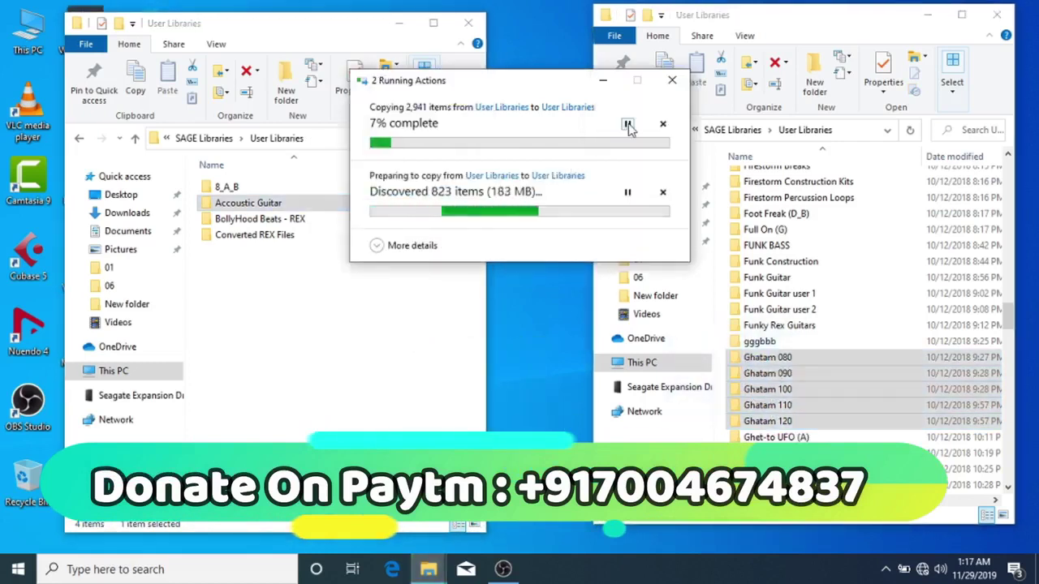
{"action": "left_click", "coordinate": [627, 123]}
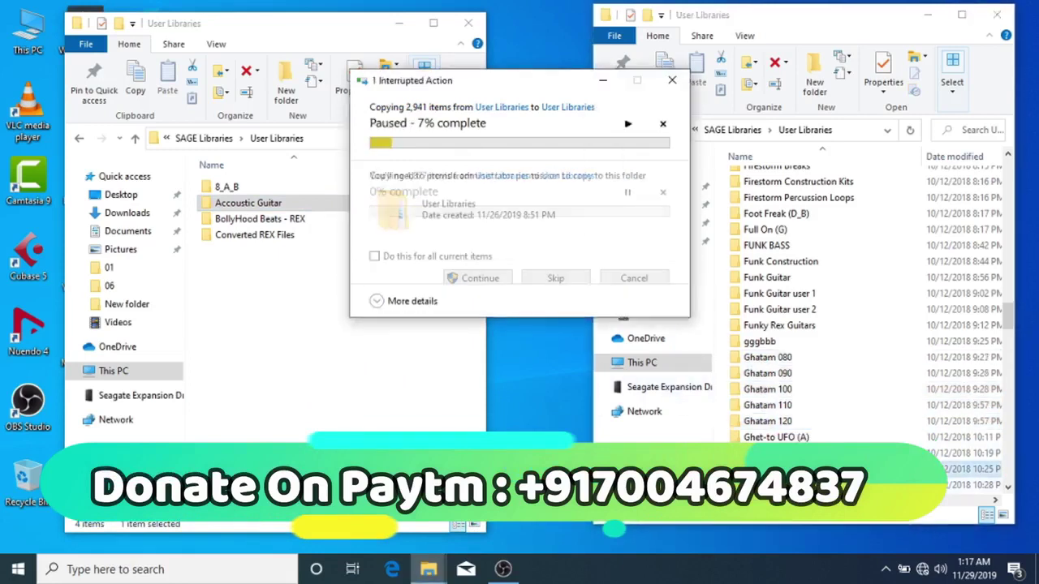
{"action": "left_click", "coordinate": [450, 258]}
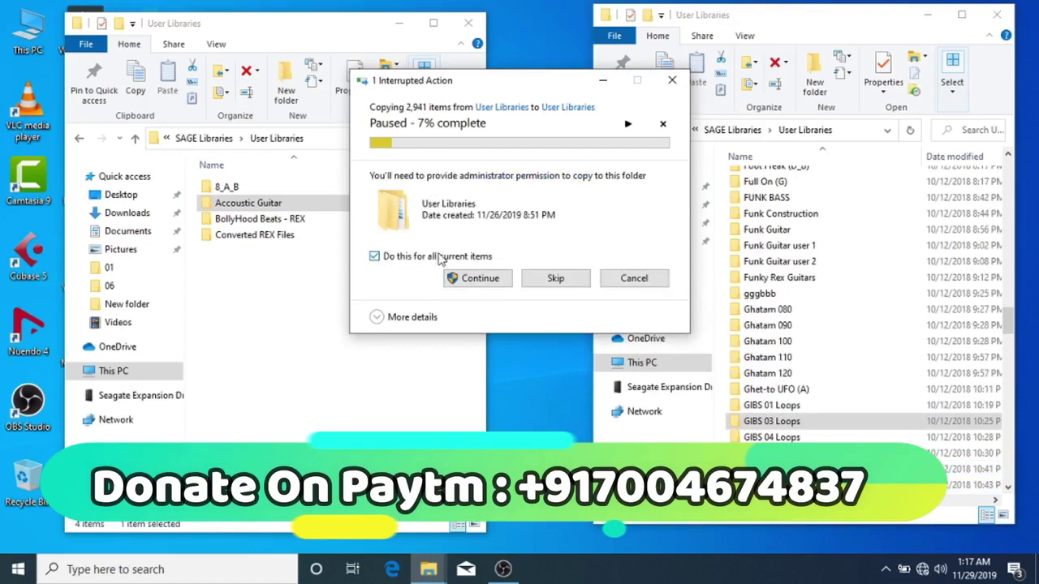
{"action": "left_click", "coordinate": [471, 279]}
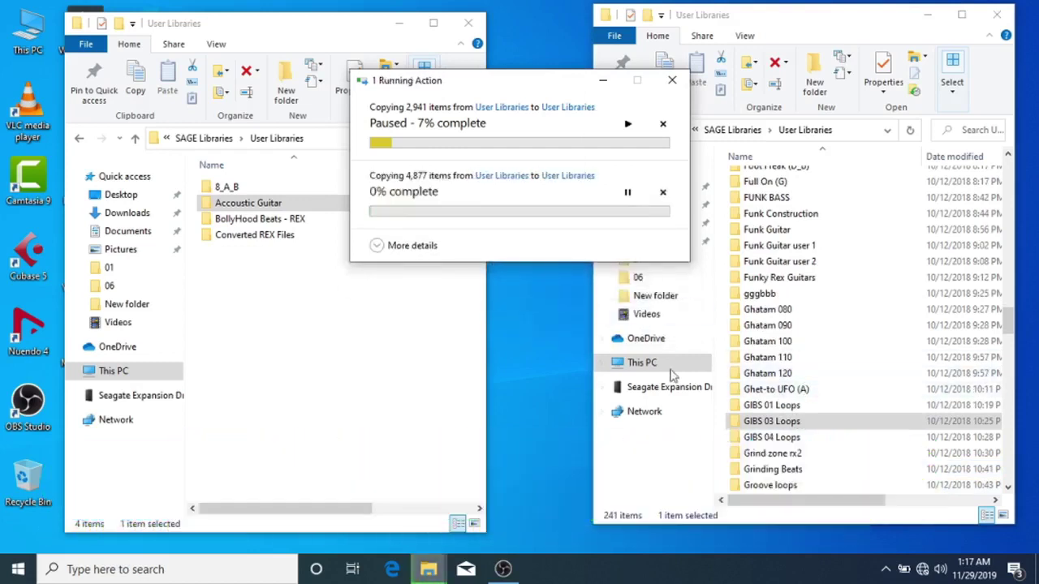
Step: Look through the source User Libraries from the GIBS and Groove loops folders to the Hip Hop and Bass Dholak libraries
{"action": "left_click", "coordinate": [828, 438]}
{"action": "scroll", "coordinate": [832, 447], "scroll_direction": "down", "scroll_amount": 3}
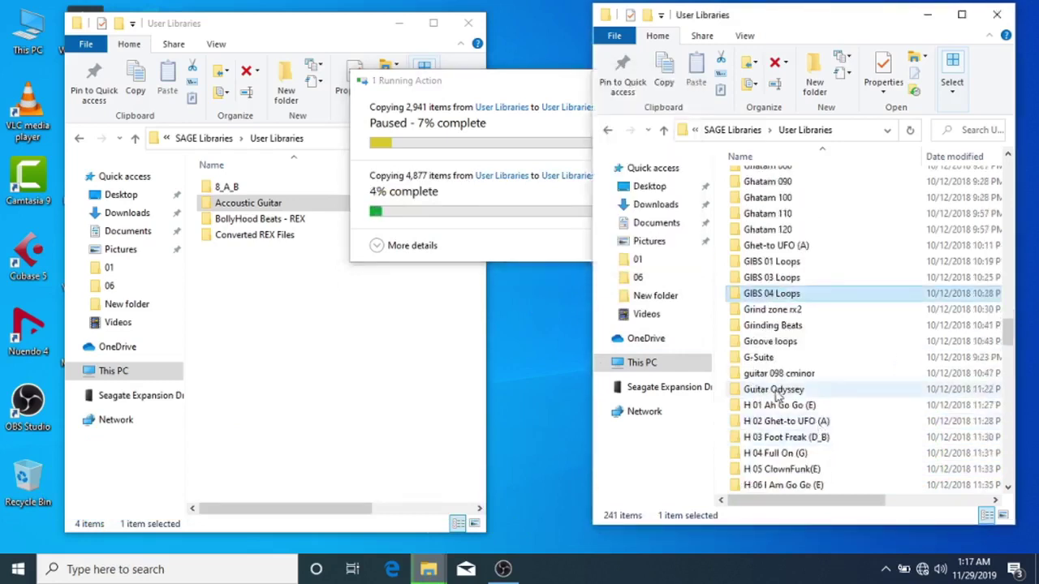
{"action": "left_click", "coordinate": [738, 373]}
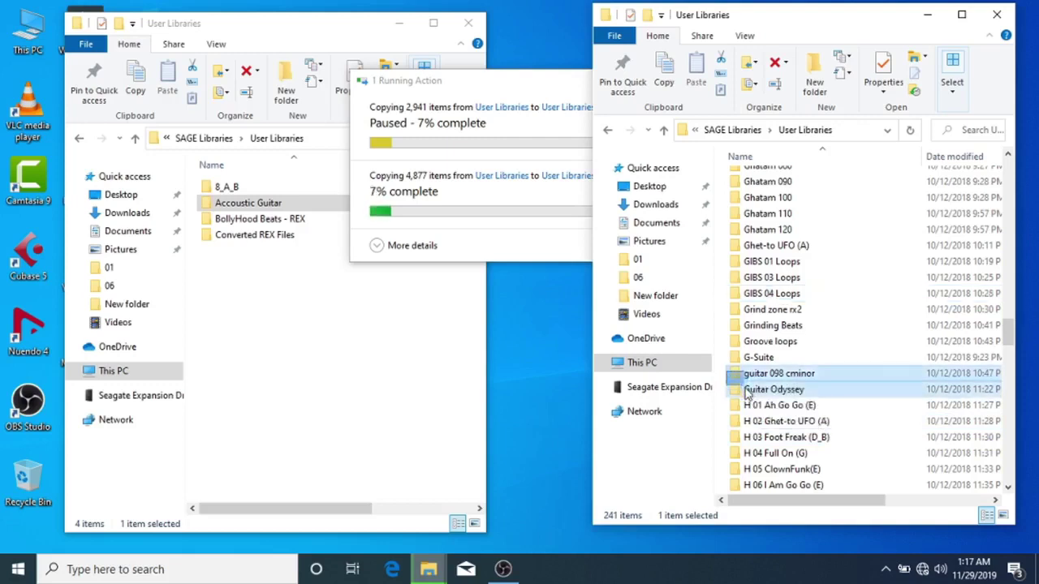
{"action": "left_click", "coordinate": [770, 341]}
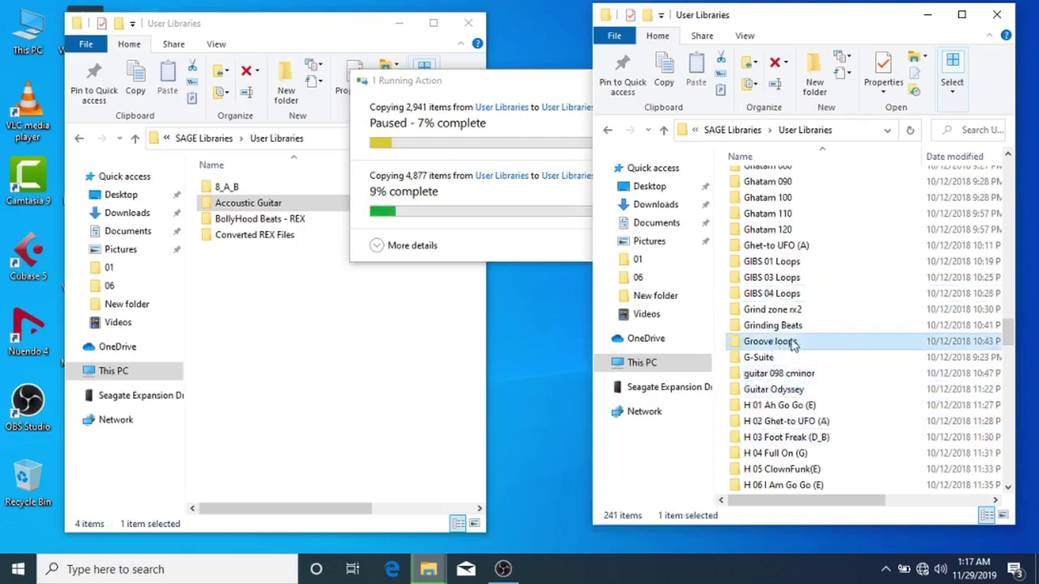
{"action": "scroll", "coordinate": [773, 345], "scroll_direction": "down", "scroll_amount": 1}
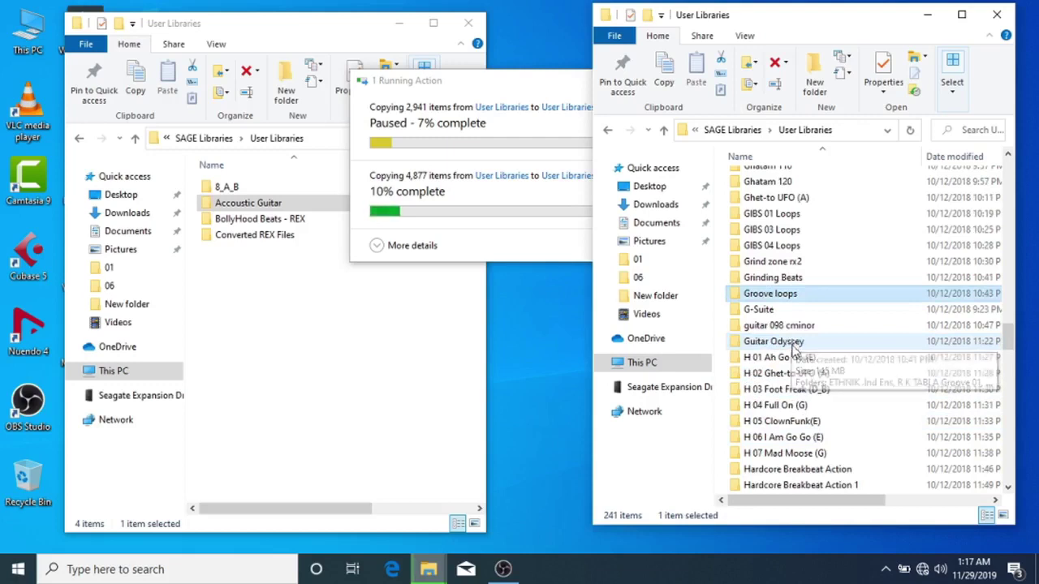
{"action": "scroll", "coordinate": [791, 357], "scroll_direction": "down", "scroll_amount": 1}
{"action": "scroll", "coordinate": [781, 456], "scroll_direction": "down", "scroll_amount": 1}
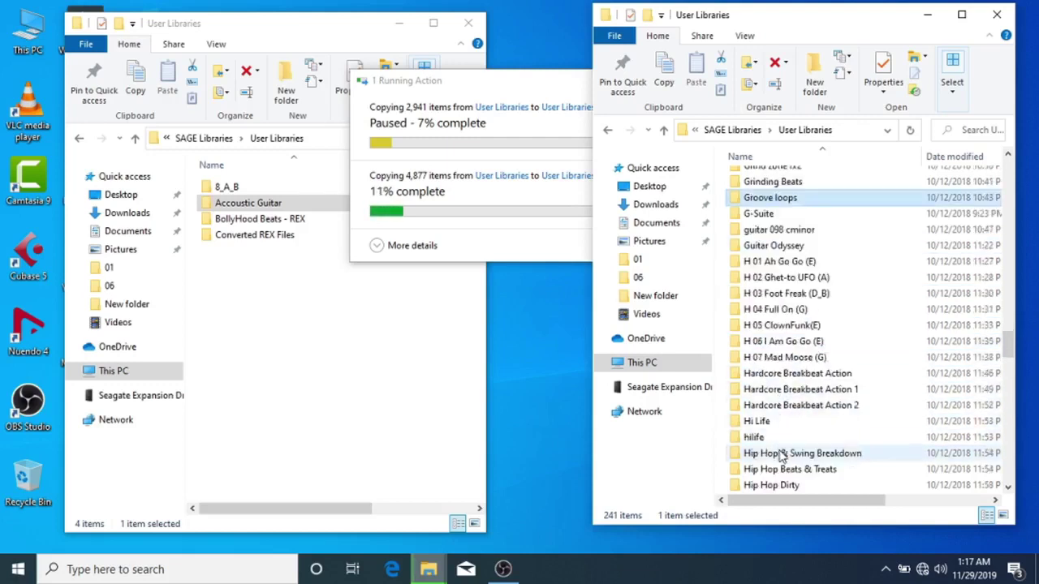
{"action": "scroll", "coordinate": [807, 421], "scroll_direction": "down", "scroll_amount": 1}
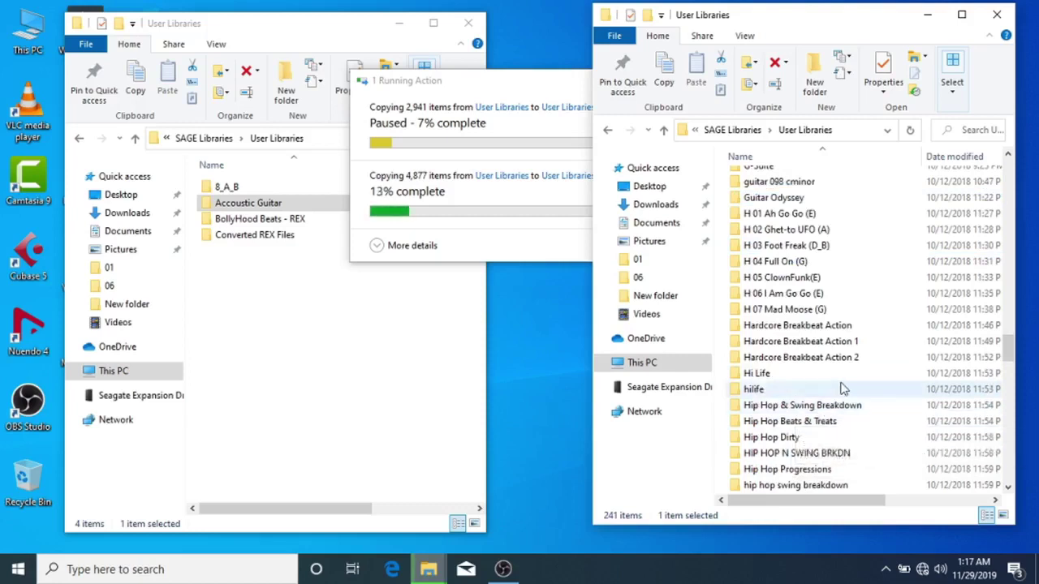
{"action": "scroll", "coordinate": [843, 390], "scroll_direction": "down", "scroll_amount": 1}
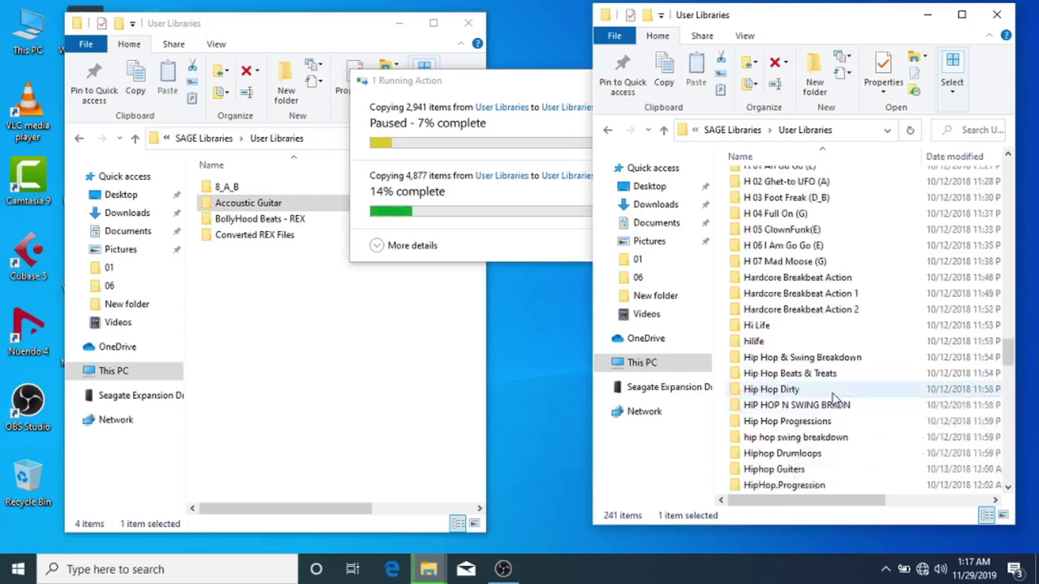
{"action": "scroll", "coordinate": [836, 397], "scroll_direction": "down", "scroll_amount": 1}
{"action": "scroll", "coordinate": [834, 398], "scroll_direction": "down", "scroll_amount": 1}
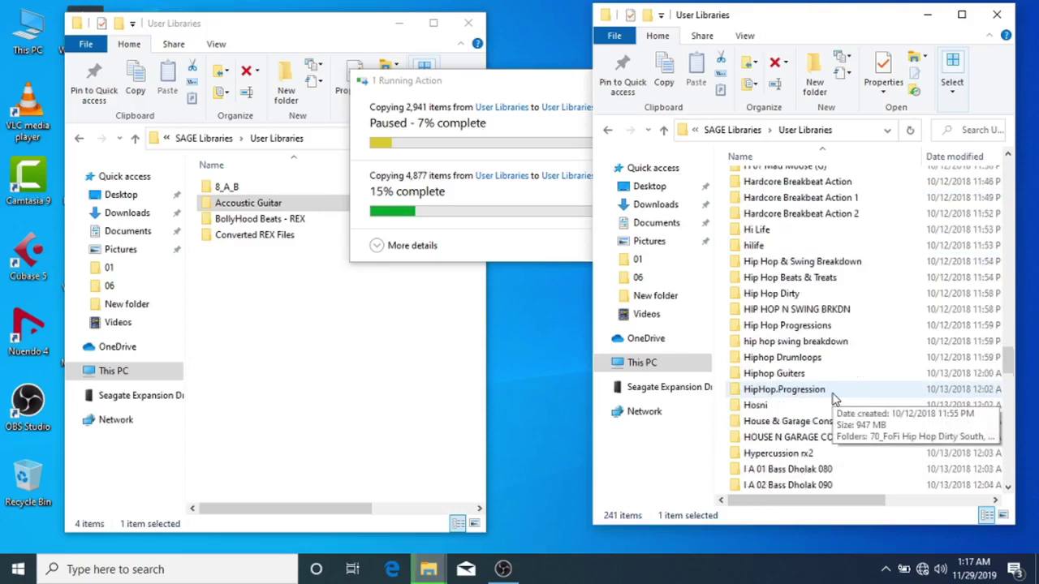
{"action": "scroll", "coordinate": [833, 395], "scroll_direction": "down", "scroll_amount": 1}
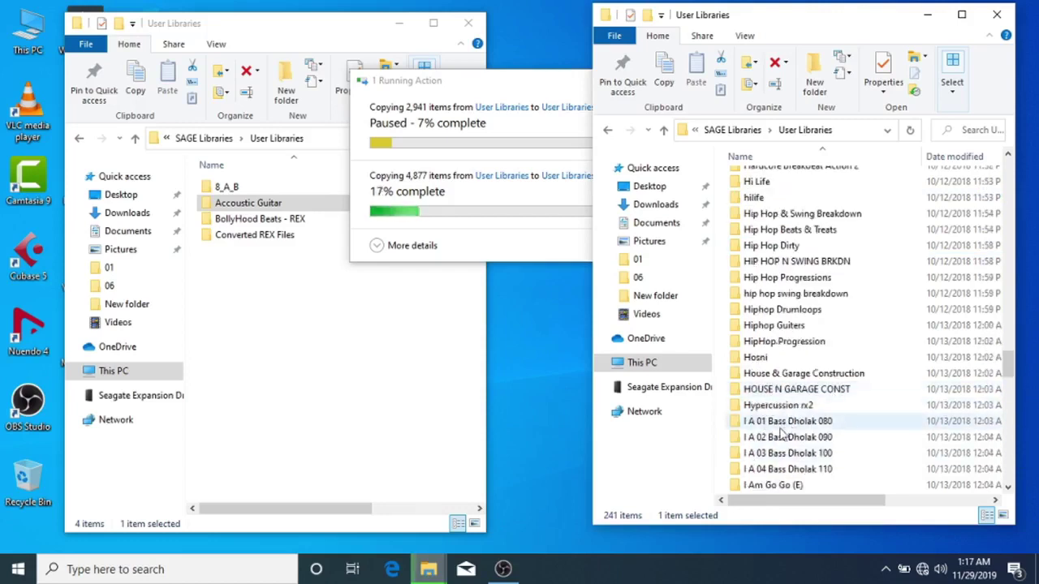
Step: Copy the four I A Bass Dholak folders, 080 to 110, into the installed User Libraries folder with administrator permission, and pause that copy
{"action": "left_click_drag", "start_coordinate": [726, 422], "coordinate": [373, 410]}
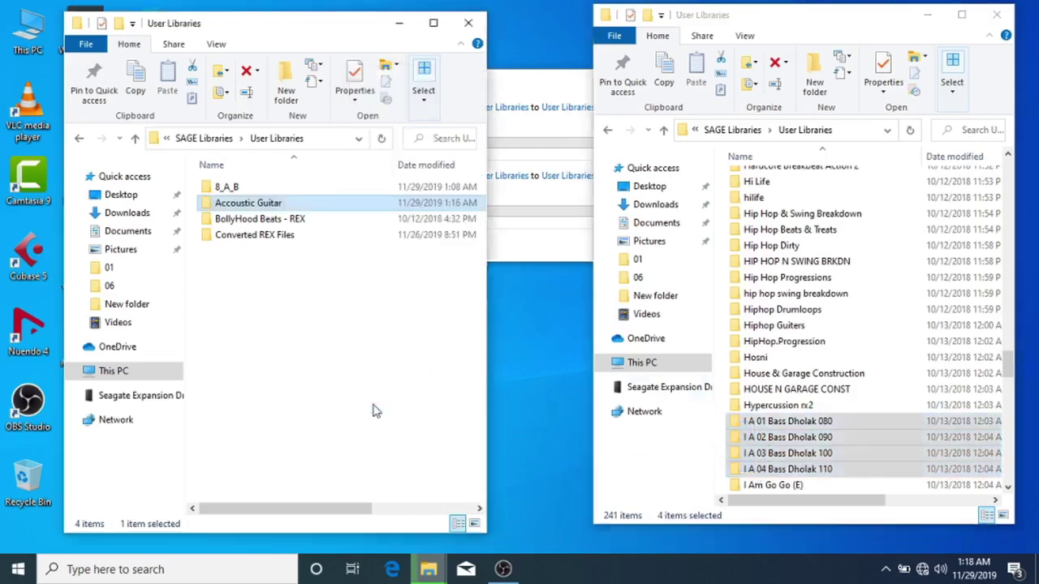
{"action": "left_click", "coordinate": [477, 347]}
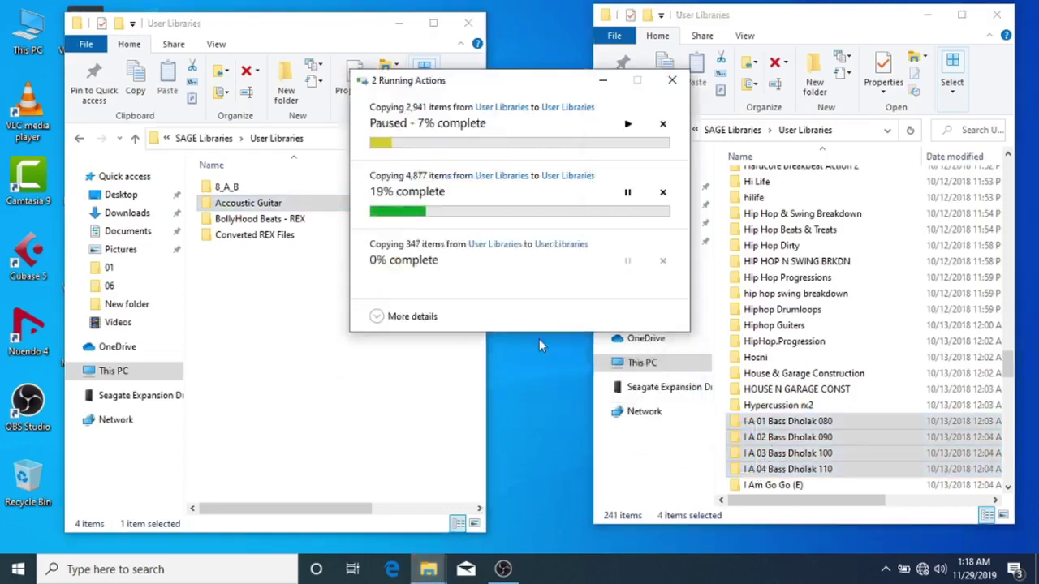
{"action": "left_click", "coordinate": [627, 260]}
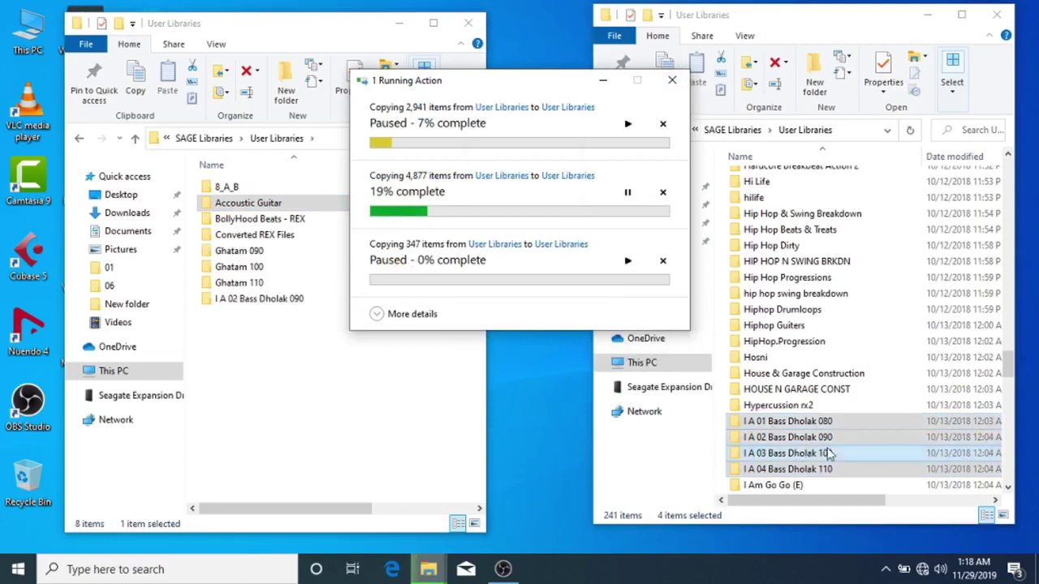
Step: Start copying the Indian Classical library from the source collection into the installed User Libraries folder
{"action": "scroll", "coordinate": [823, 450], "scroll_direction": "down", "scroll_amount": 4}
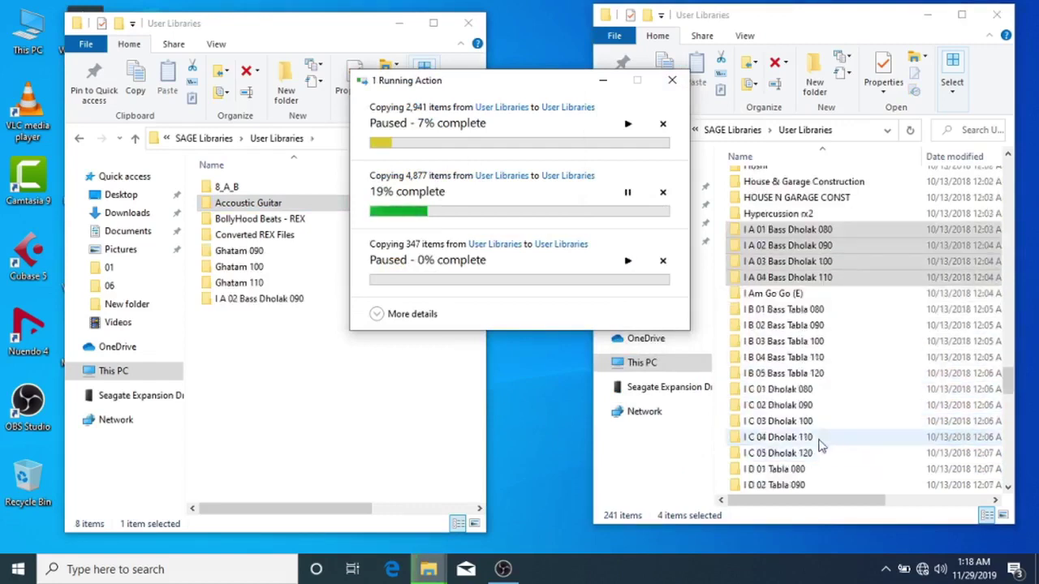
{"action": "scroll", "coordinate": [801, 417], "scroll_direction": "down", "scroll_amount": 5}
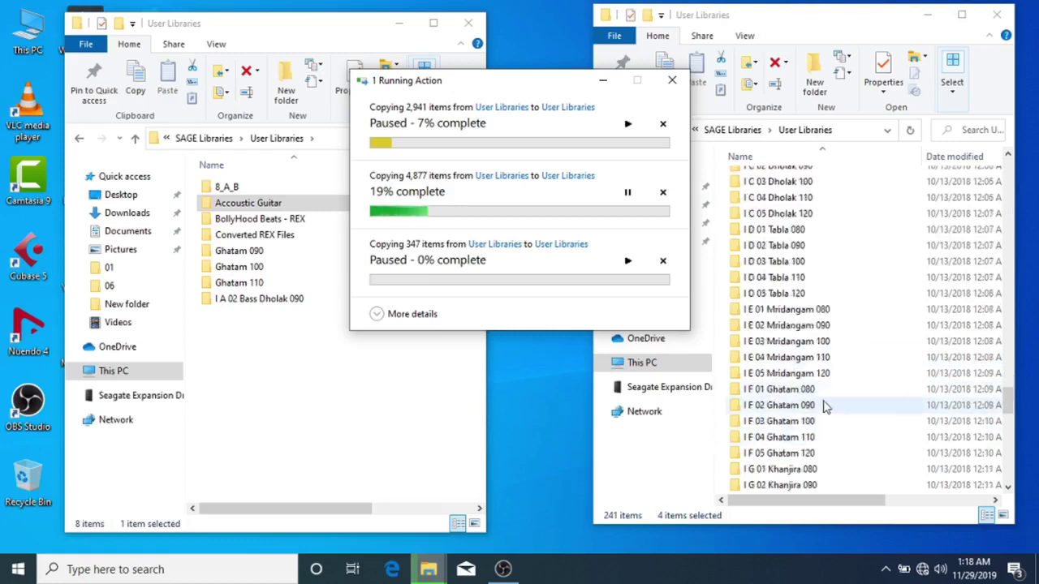
{"action": "scroll", "coordinate": [783, 410], "scroll_direction": "down", "scroll_amount": 7}
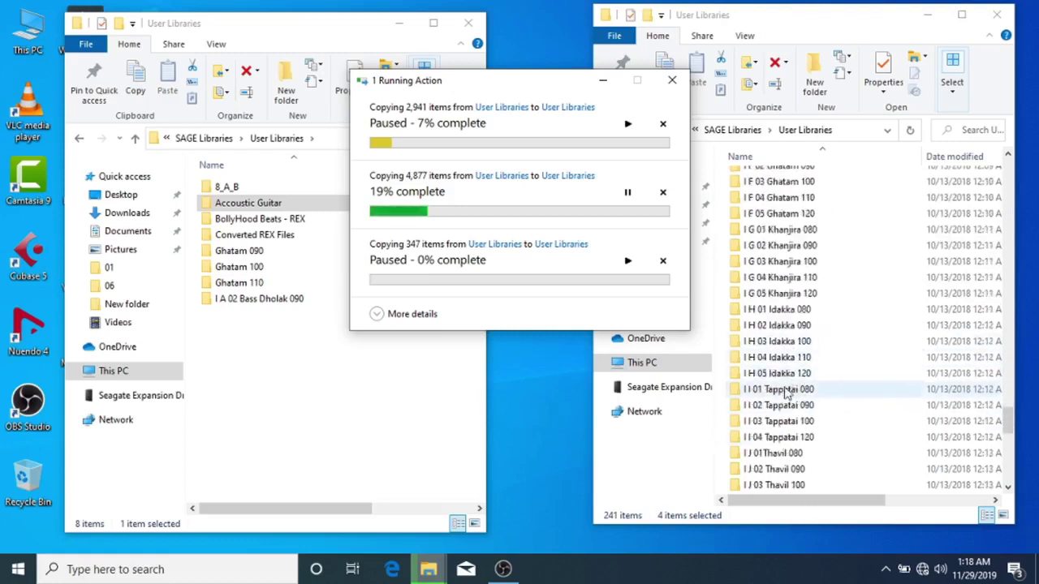
{"action": "scroll", "coordinate": [787, 422], "scroll_direction": "down", "scroll_amount": 3}
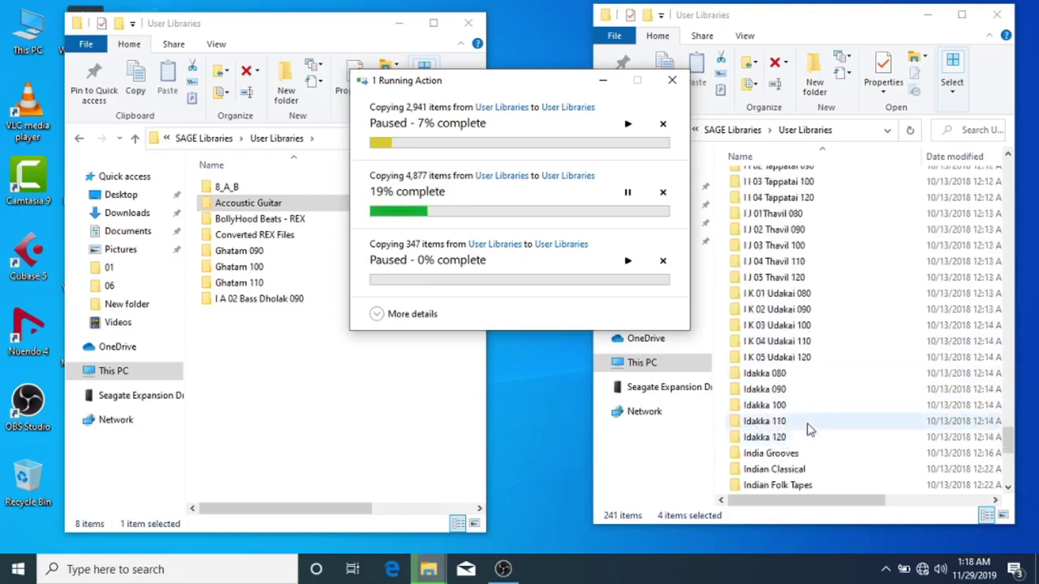
{"action": "scroll", "coordinate": [779, 438], "scroll_direction": "down", "scroll_amount": 1}
{"action": "left_click", "coordinate": [752, 428]}
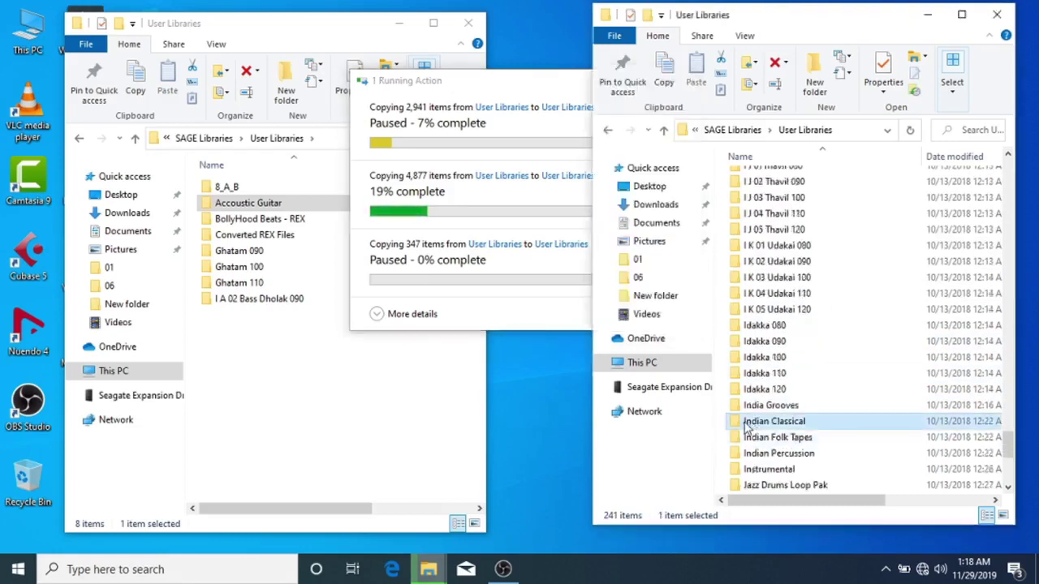
{"action": "left_click_drag", "start_coordinate": [751, 427], "coordinate": [347, 428]}
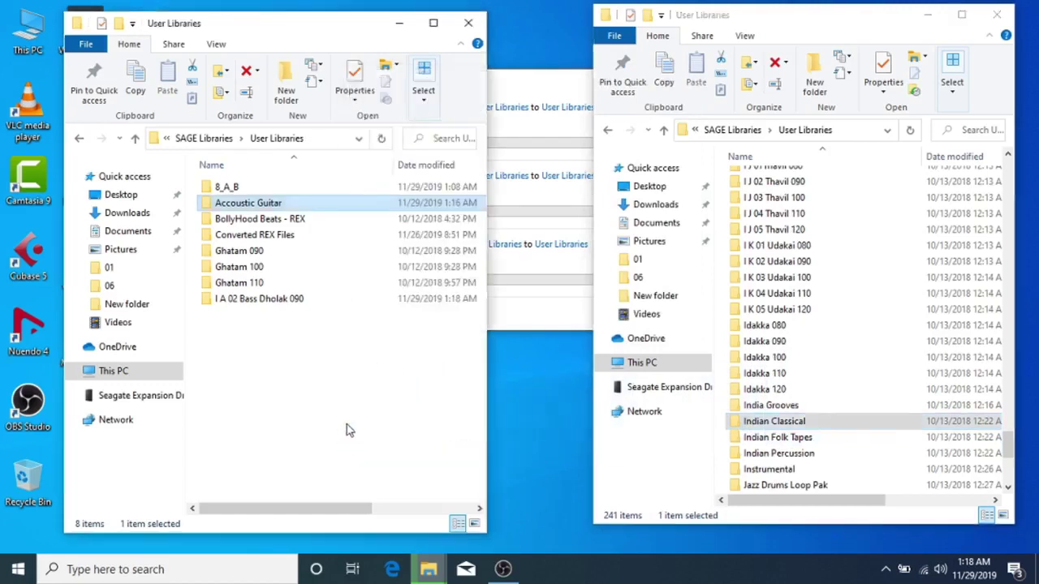
Step: Copy the Instrumental library into the installed User Libraries folder and grant administrator permission for both waiting copies
{"action": "left_click", "coordinate": [753, 469]}
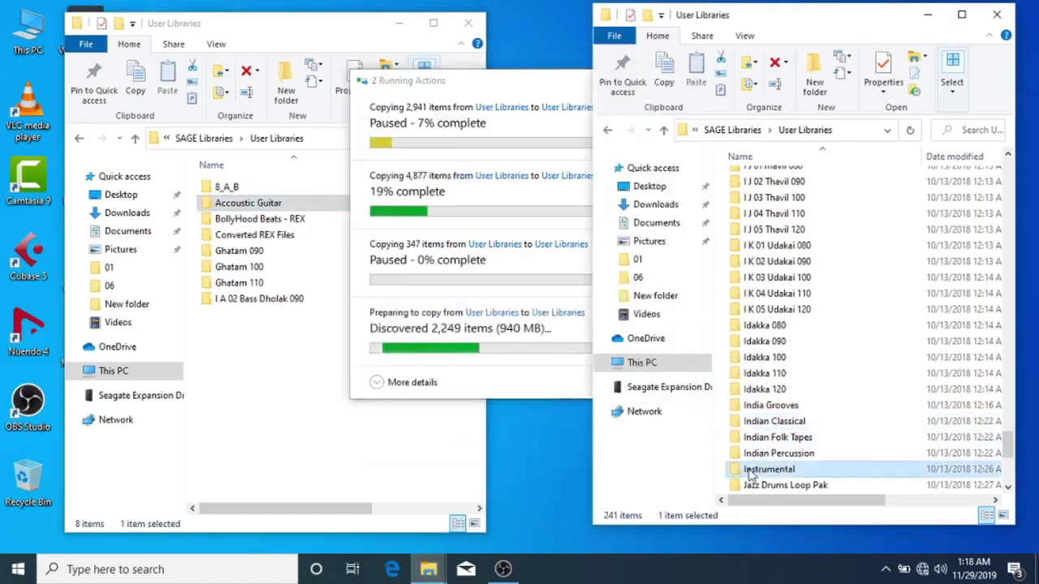
{"action": "left_click_drag", "start_coordinate": [753, 475], "coordinate": [413, 406]}
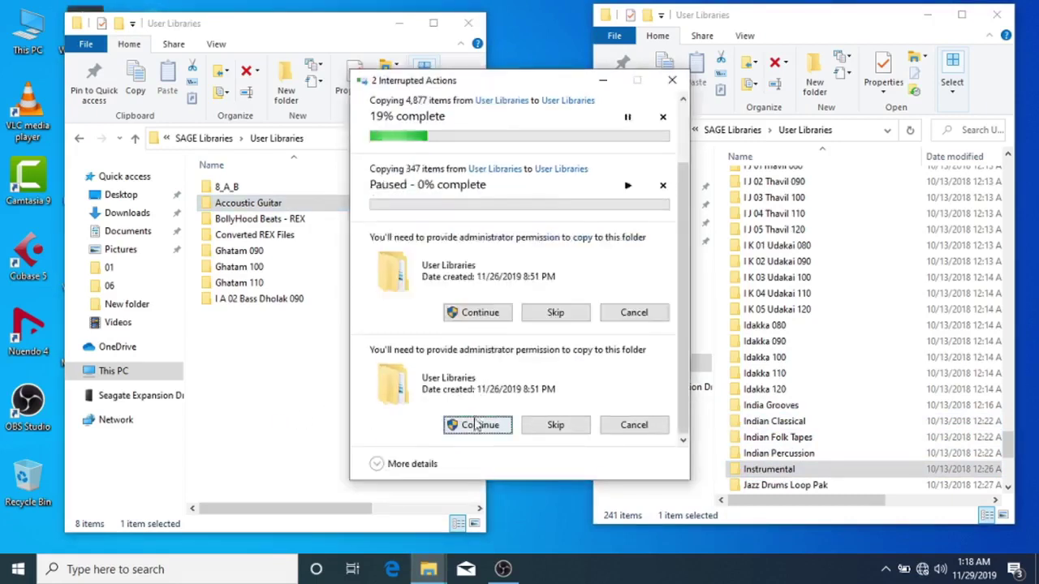
{"action": "left_click", "coordinate": [467, 425]}
{"action": "left_click", "coordinate": [457, 421]}
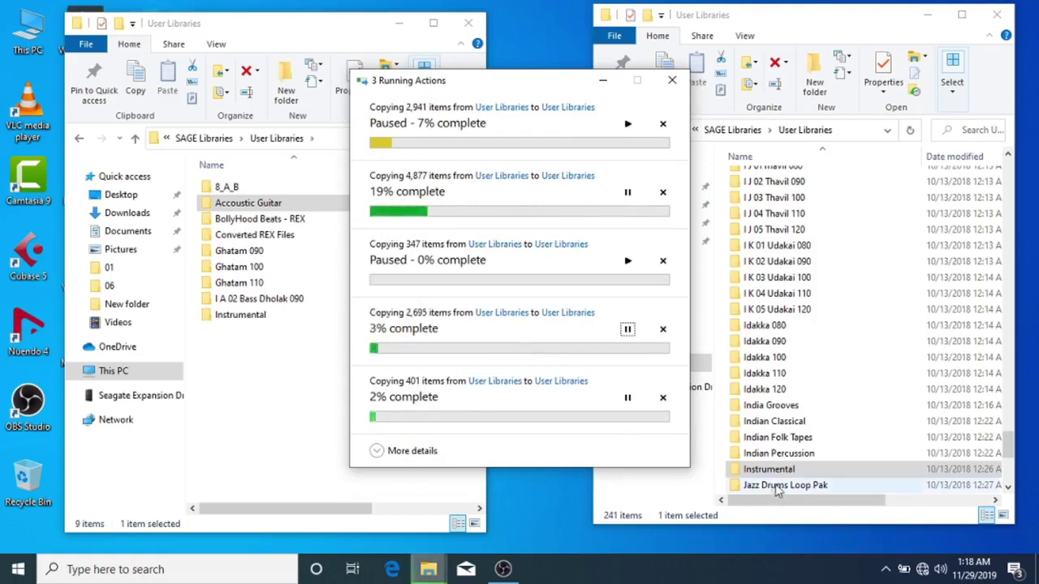
Step: Examine the last libraries in the source User Libraries folder, from Jazz Drums Loop Pak to Jungle Warfare Volume 2
{"action": "left_click", "coordinate": [1008, 485]}
{"action": "left_click", "coordinate": [1008, 487]}
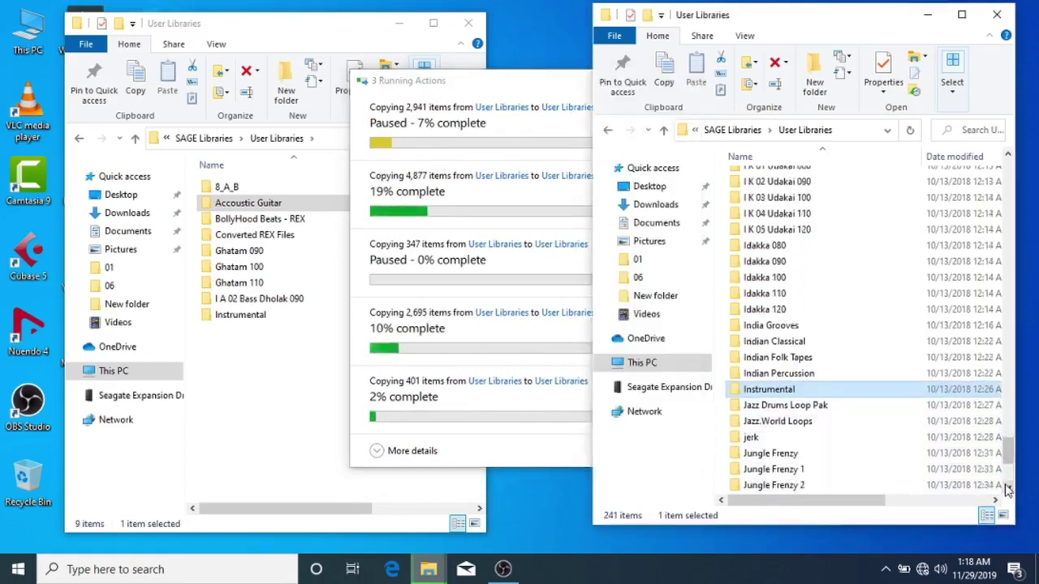
{"action": "left_click", "coordinate": [1008, 487]}
{"action": "left_click", "coordinate": [1008, 487]}
{"action": "left_click", "coordinate": [1008, 487]}
{"action": "left_click", "coordinate": [1008, 487]}
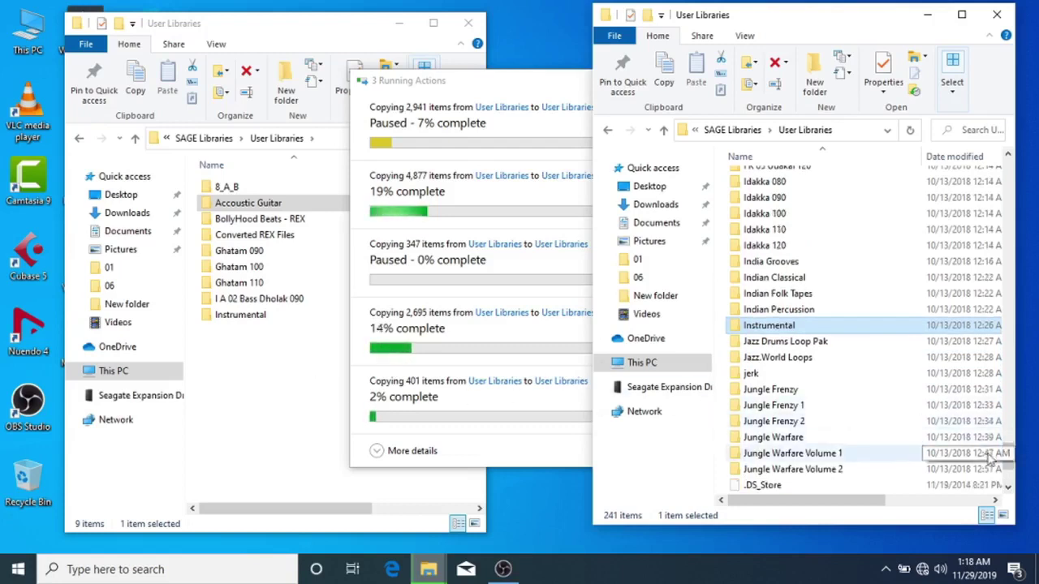
{"action": "mouse_move", "coordinate": [1007, 460]}
{"action": "left_mouse_down"}
{"action": "mouse_move", "coordinate": [1008, 479]}
{"action": "mouse_move", "coordinate": [1009, 431]}
{"action": "mouse_move", "coordinate": [1010, 444]}
{"action": "left_mouse_up"}
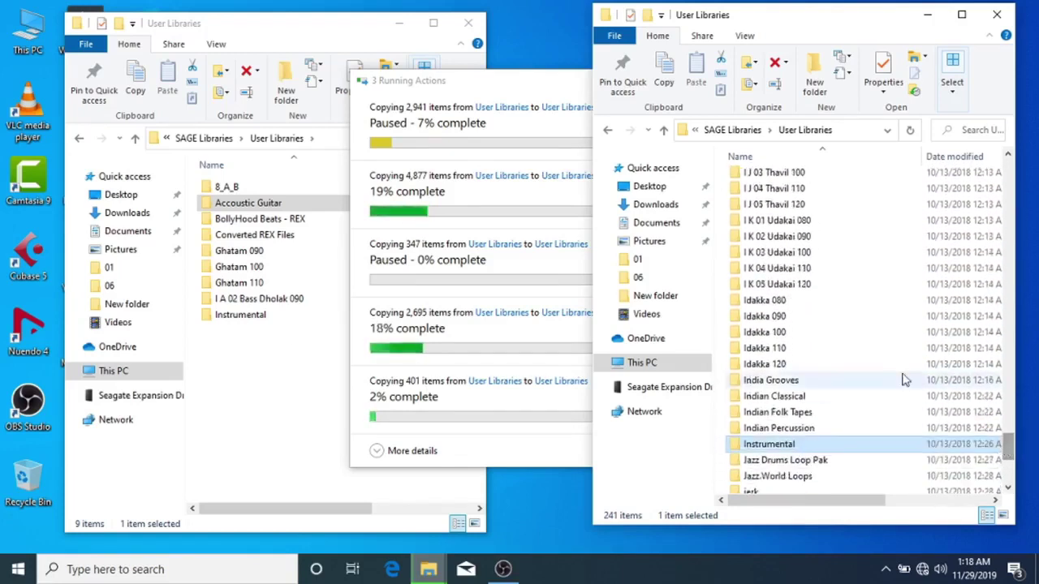
{"action": "left_click", "coordinate": [870, 350]}
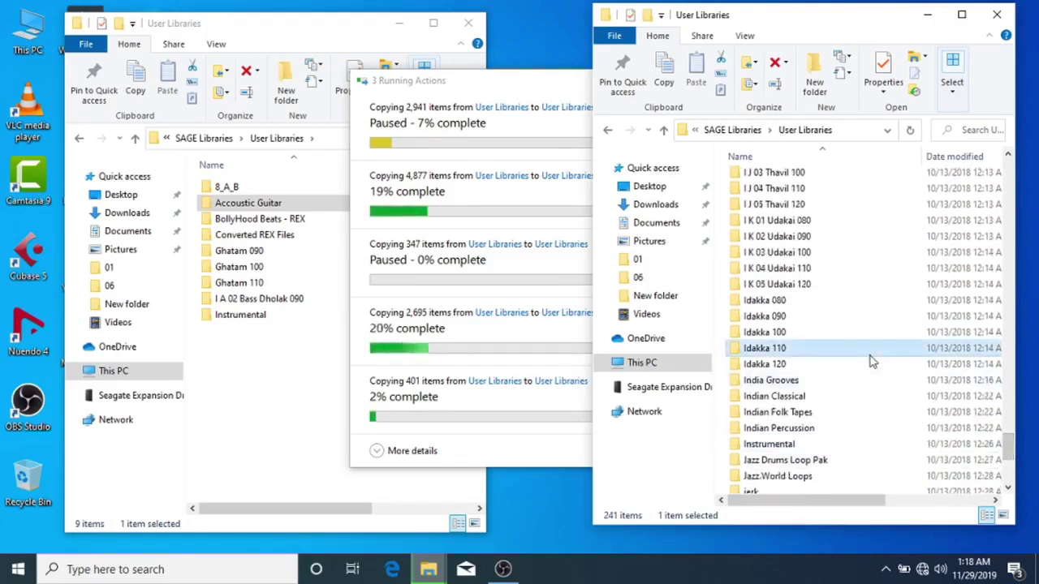
Step: Review the source library list back to its beginning and return to the parent SAGE Libraries folder
{"action": "scroll", "coordinate": [871, 362], "scroll_direction": "up", "scroll_amount": 20}
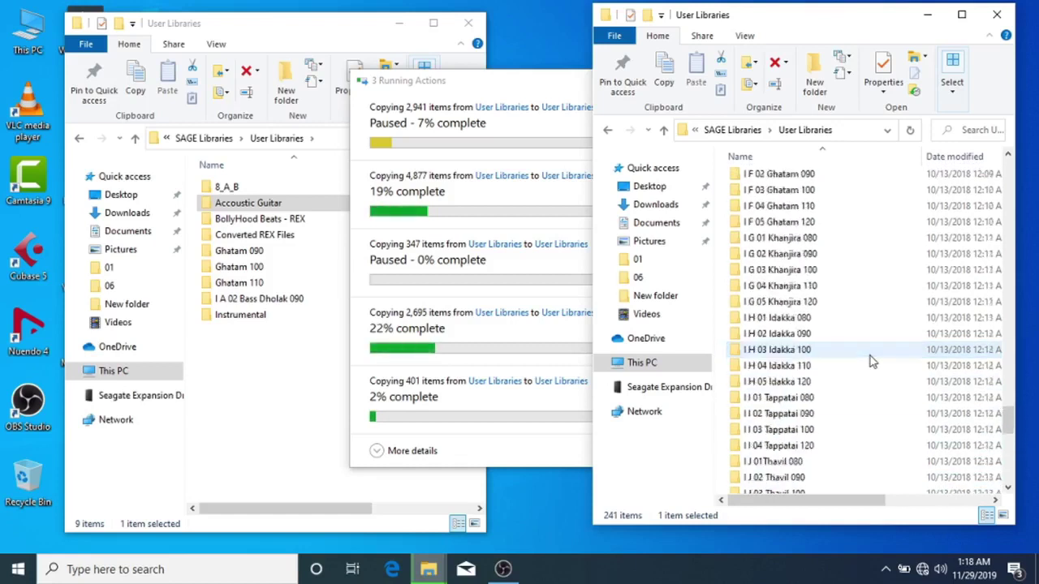
{"action": "scroll", "coordinate": [871, 362], "scroll_direction": "up", "scroll_amount": 20}
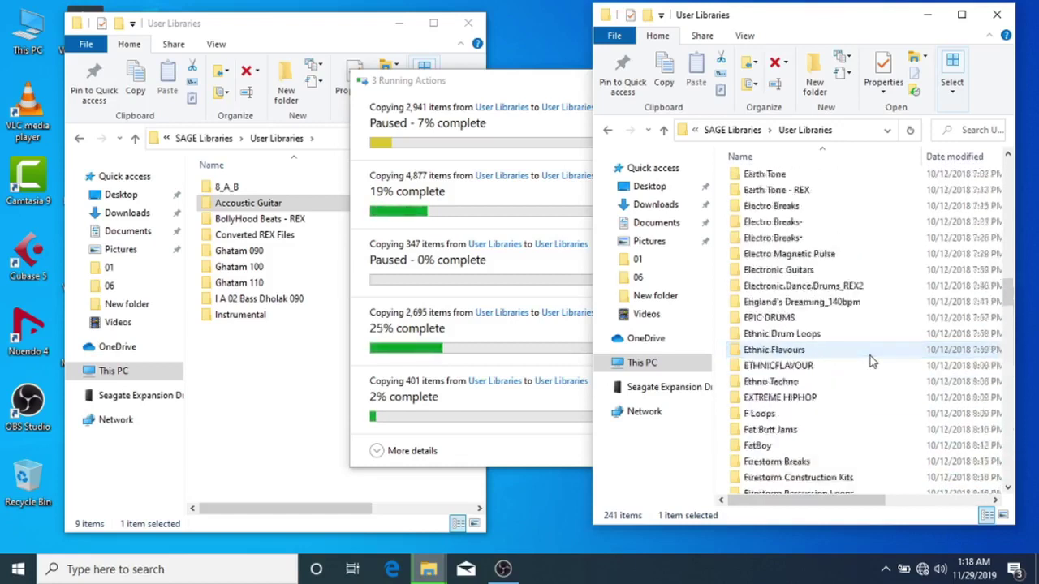
{"action": "scroll", "coordinate": [871, 362], "scroll_direction": "up", "scroll_amount": 20}
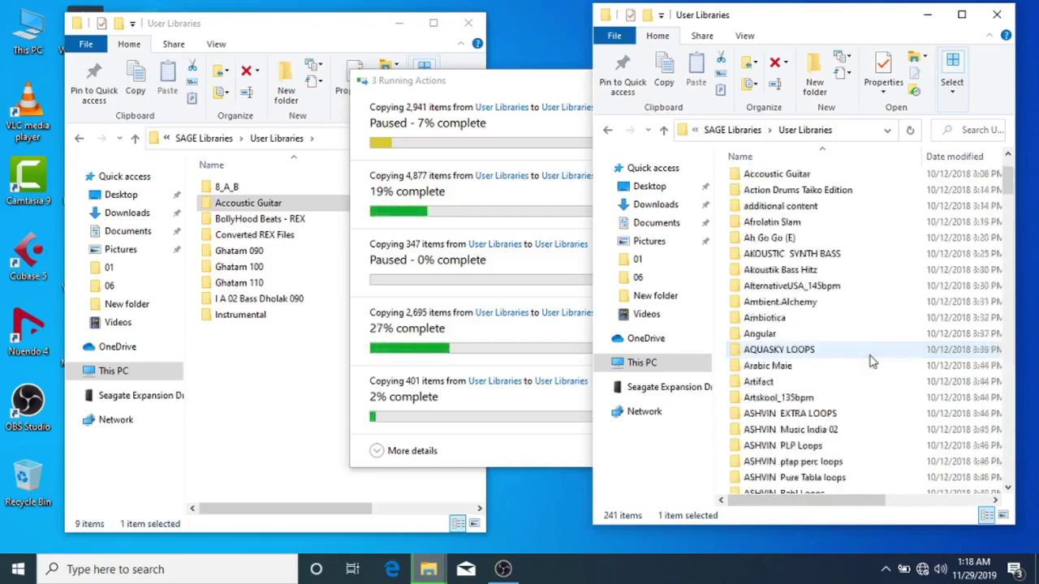
{"action": "left_click", "coordinate": [852, 280]}
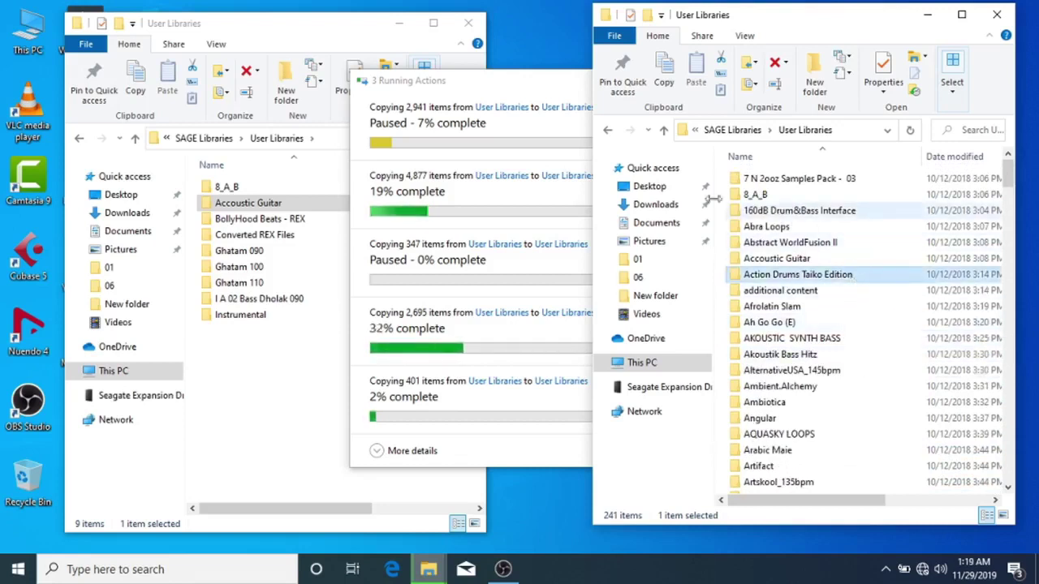
{"action": "left_click", "coordinate": [608, 133]}
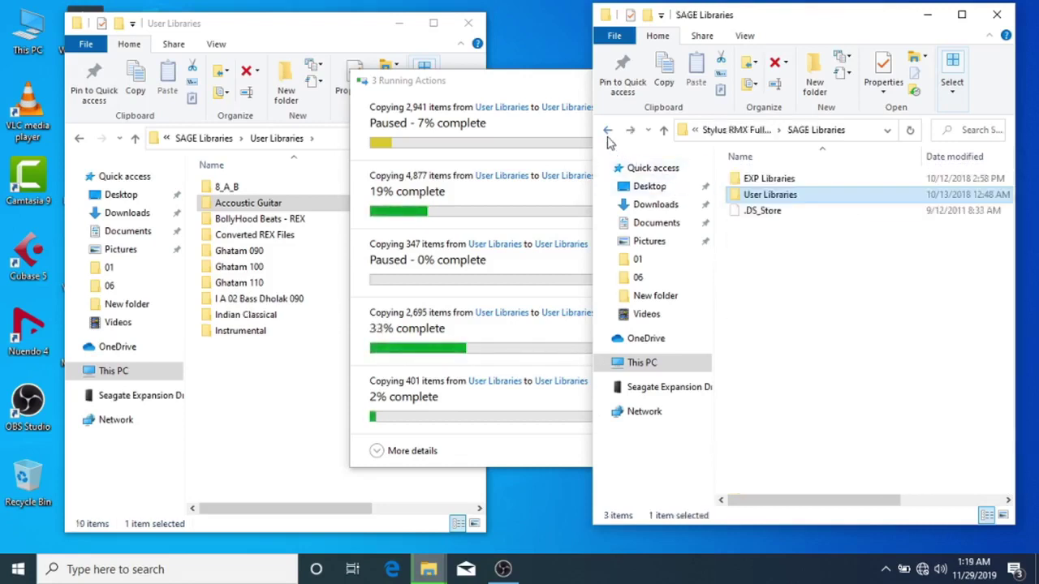
Step: Check the contents of the source EXP Libraries folder and return to the Stylus RMX Full Library folder
{"action": "double_click", "coordinate": [777, 178]}
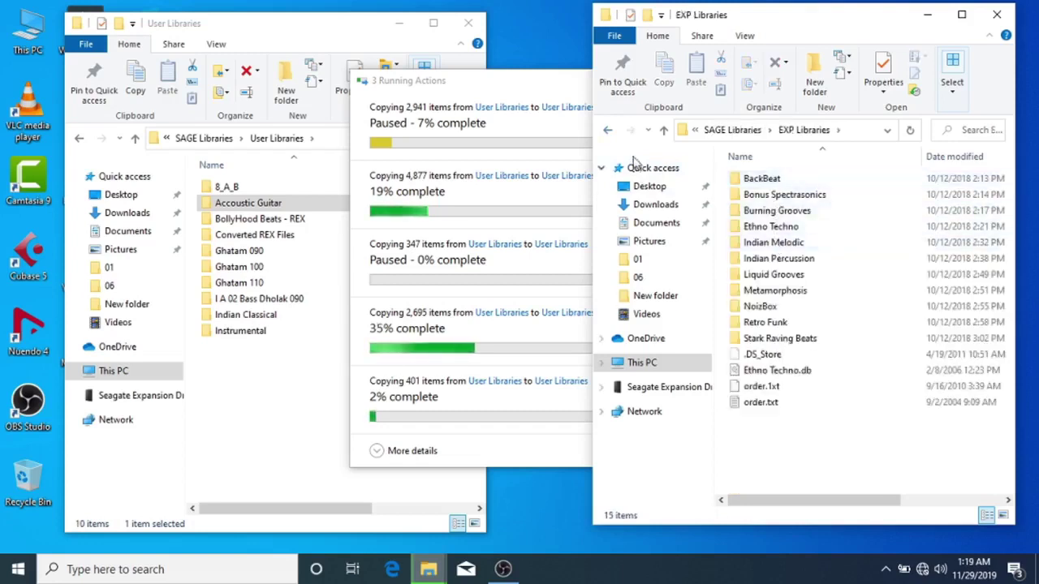
{"action": "left_click", "coordinate": [607, 133]}
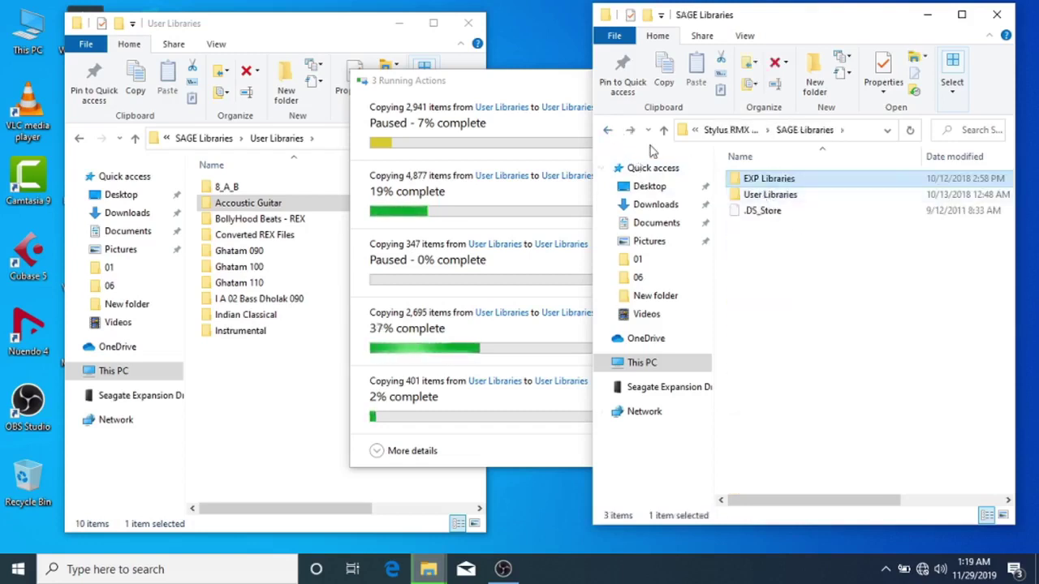
{"action": "left_click", "coordinate": [608, 133]}
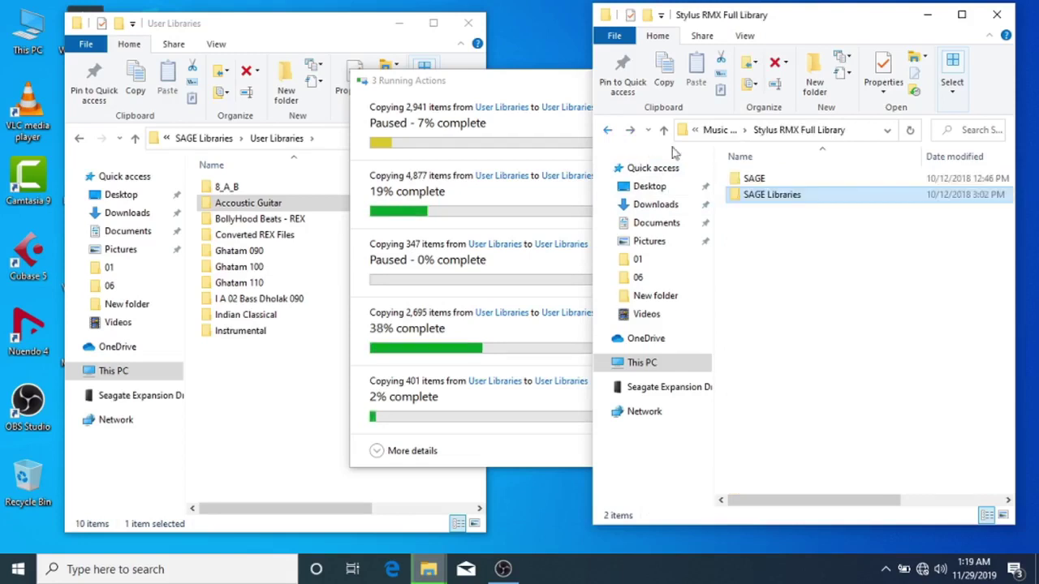
Step: Open the User Libraries folder inside SAGE > SAGE Libraries of the Stylus RMX Full Library
{"action": "double_click", "coordinate": [775, 180]}
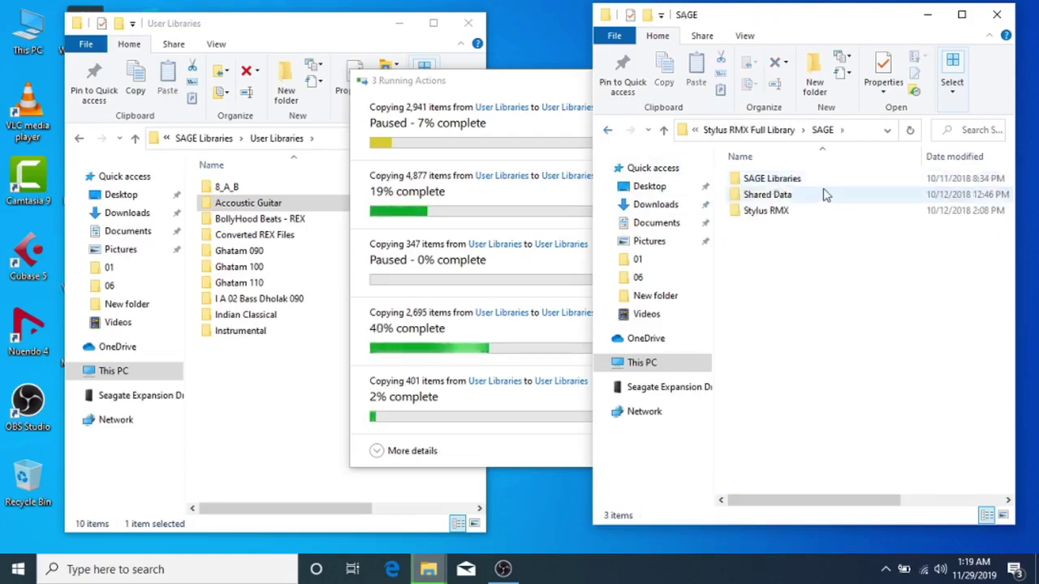
{"action": "double_click", "coordinate": [775, 180]}
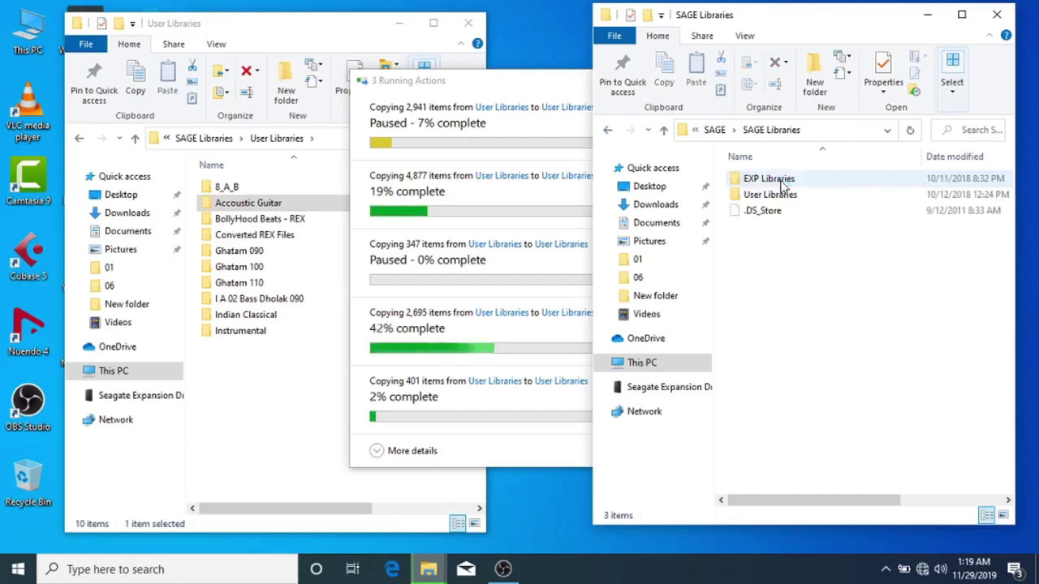
{"action": "double_click", "coordinate": [762, 200]}
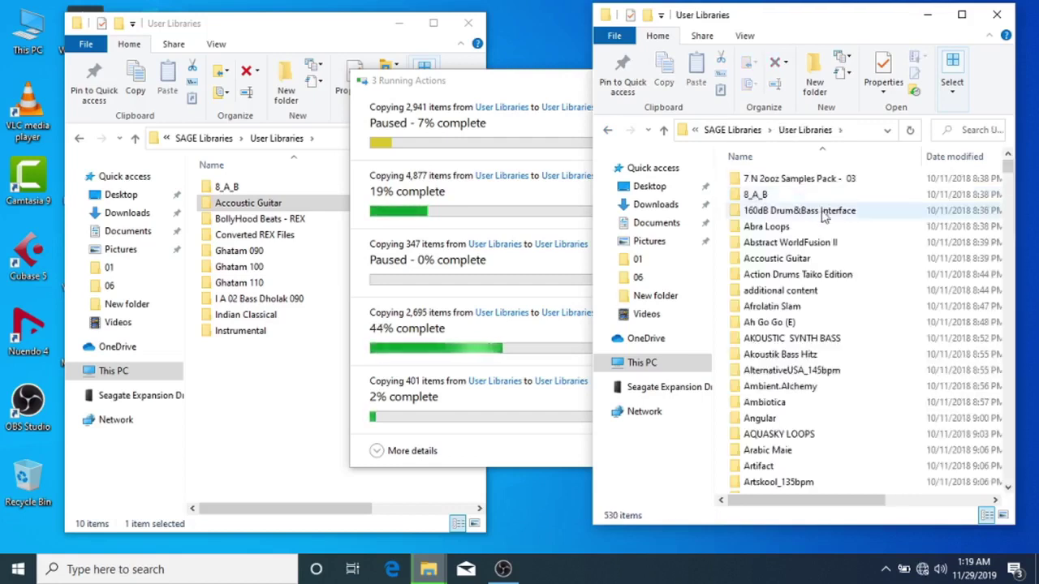
Step: Examine the source User Libraries from R K Dns Loops through the Tabla, Thavil and Udakai libraries to ZERO G
{"action": "key", "text": "r"}
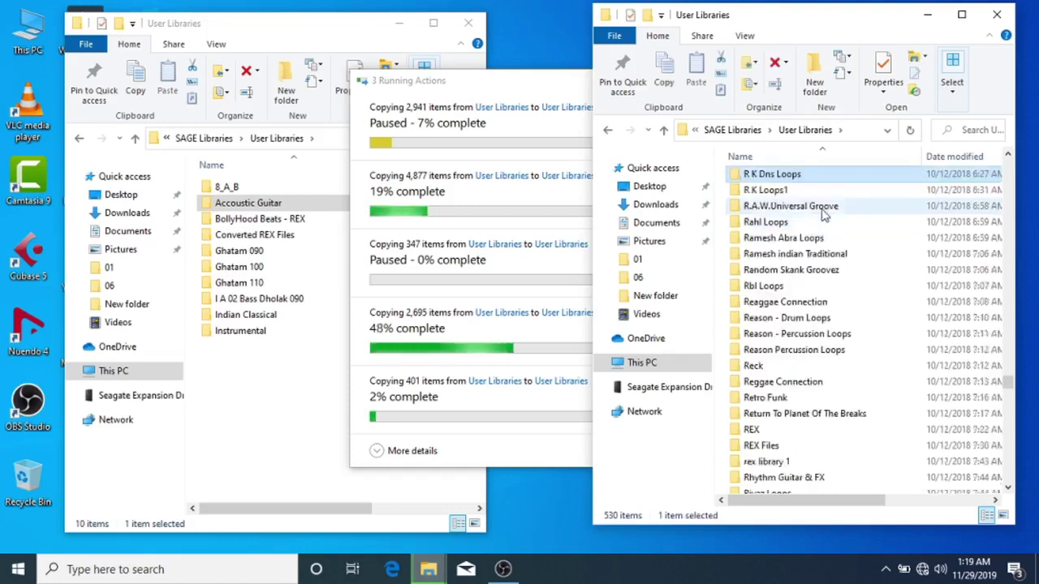
{"action": "left_click", "coordinate": [767, 320]}
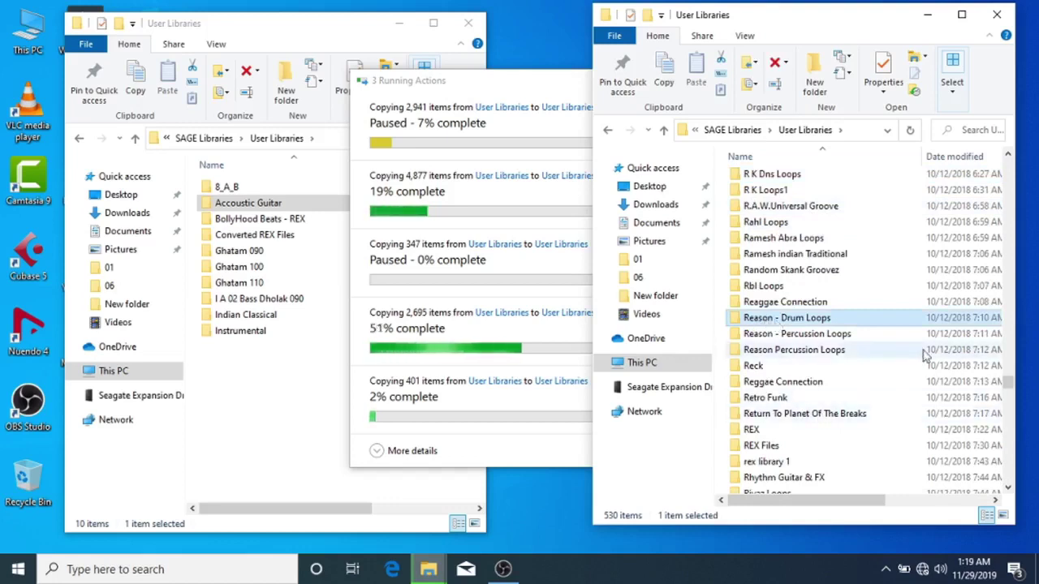
{"action": "left_click", "coordinate": [820, 477]}
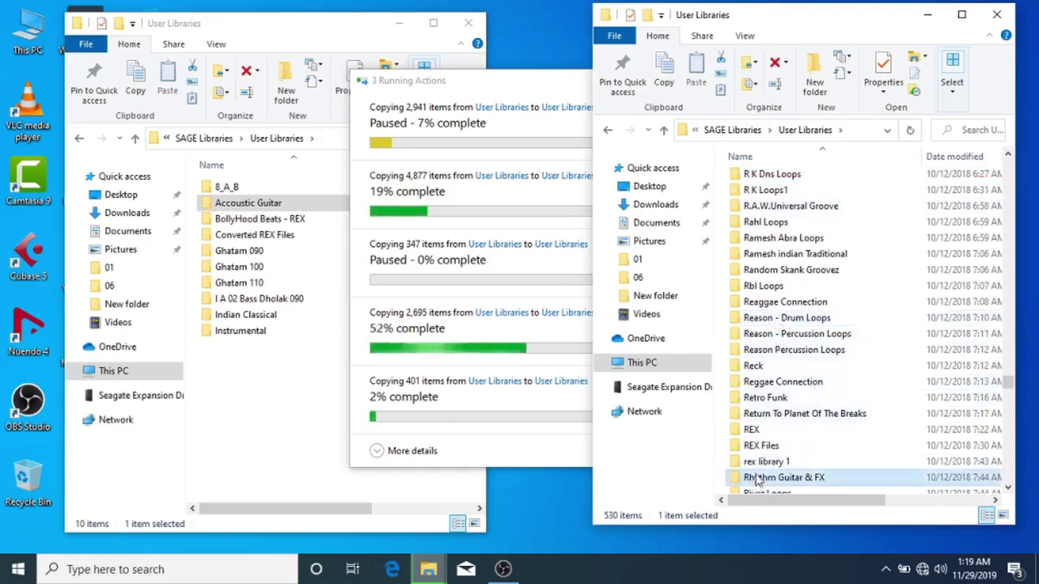
{"action": "scroll", "coordinate": [836, 412], "scroll_direction": "down", "scroll_amount": 1}
{"action": "scroll", "coordinate": [828, 415], "scroll_direction": "down", "scroll_amount": 1}
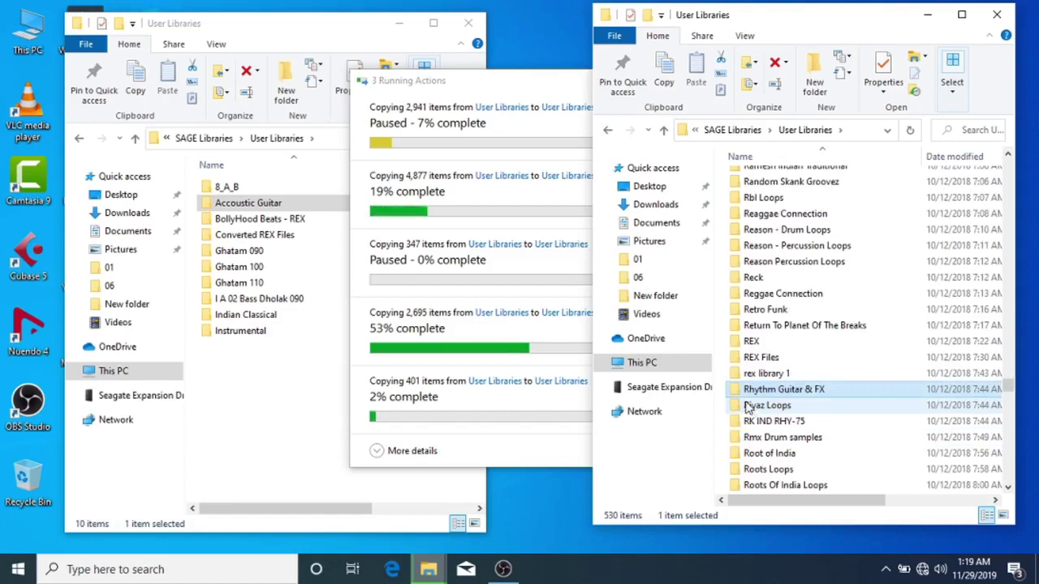
{"action": "left_click", "coordinate": [777, 457]}
{"action": "scroll", "coordinate": [791, 413], "scroll_direction": "down", "scroll_amount": 7}
{"action": "scroll", "coordinate": [807, 377], "scroll_direction": "down", "scroll_amount": 6}
{"action": "scroll", "coordinate": [808, 378], "scroll_direction": "down", "scroll_amount": 4}
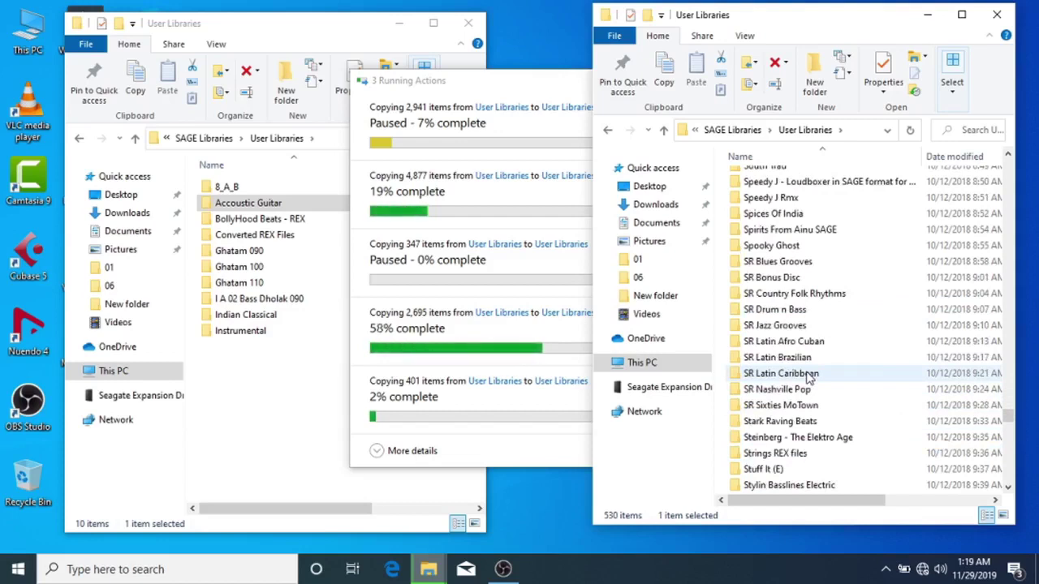
{"action": "scroll", "coordinate": [807, 377], "scroll_direction": "down", "scroll_amount": 6}
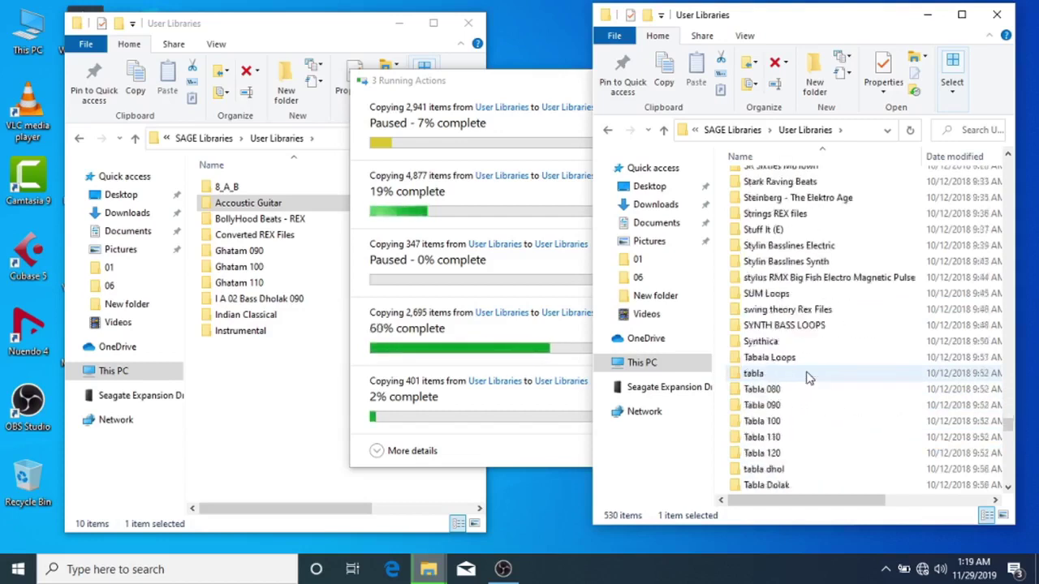
{"action": "scroll", "coordinate": [807, 377], "scroll_direction": "down", "scroll_amount": 4}
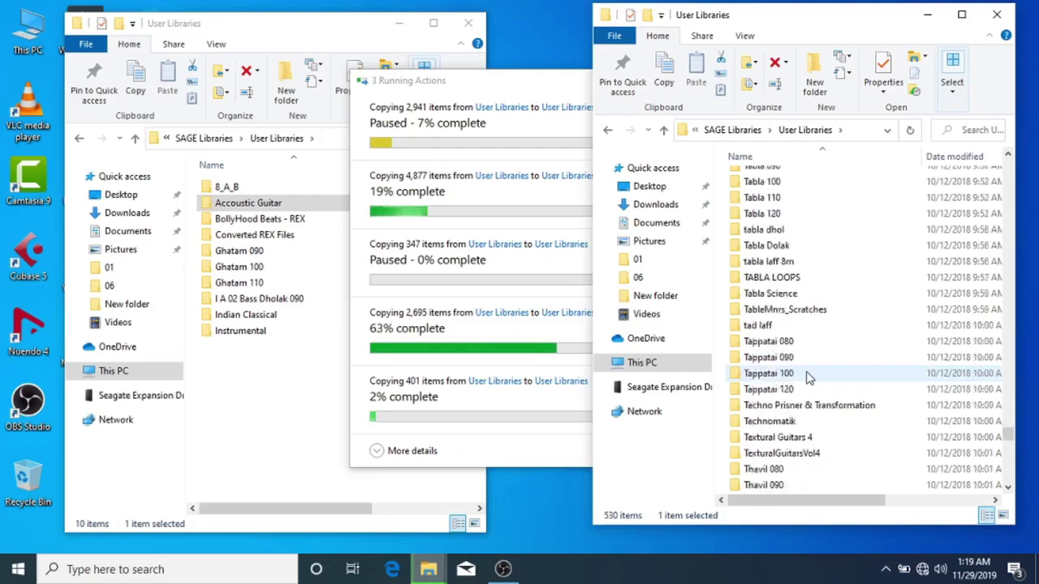
{"action": "scroll", "coordinate": [811, 381], "scroll_direction": "down", "scroll_amount": 5}
{"action": "scroll", "coordinate": [821, 390], "scroll_direction": "down", "scroll_amount": 9}
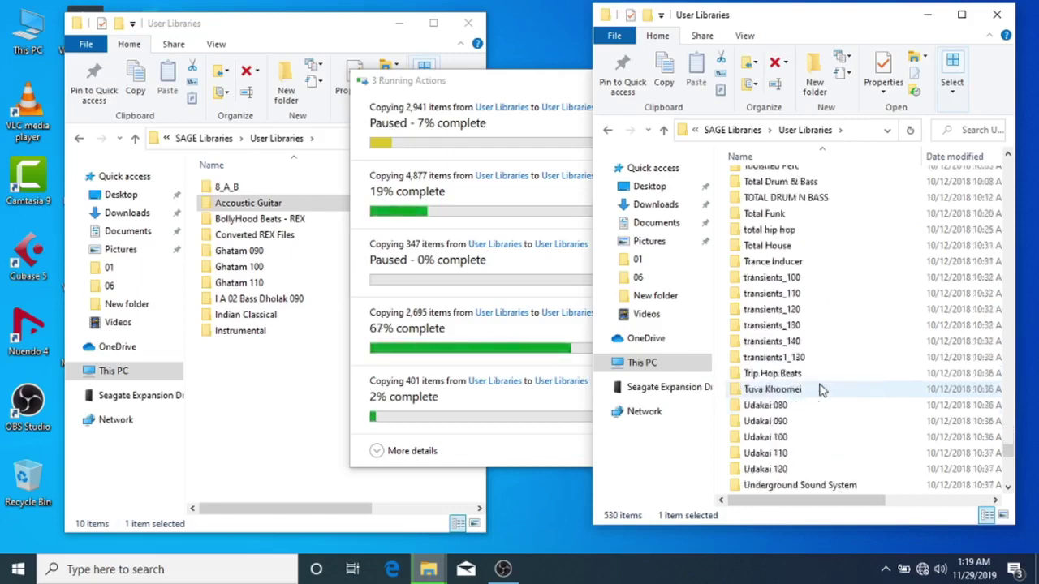
{"action": "scroll", "coordinate": [821, 391], "scroll_direction": "down", "scroll_amount": 6}
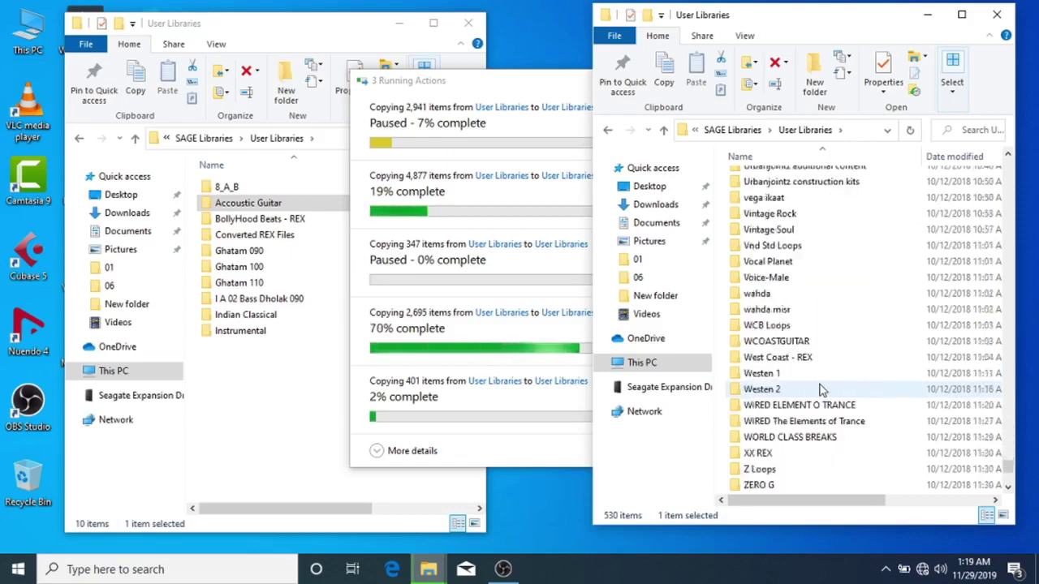
Step: Review the source library list backwards from ZERO G to the libraries starting with R
{"action": "scroll", "coordinate": [821, 391], "scroll_direction": "up", "scroll_amount": 13}
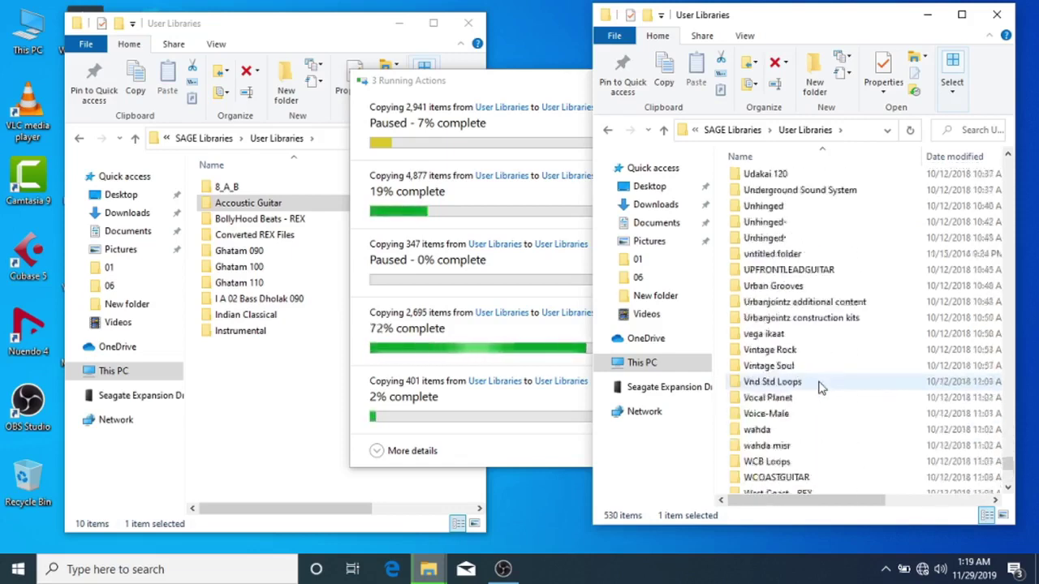
{"action": "scroll", "coordinate": [821, 389], "scroll_direction": "up", "scroll_amount": 2}
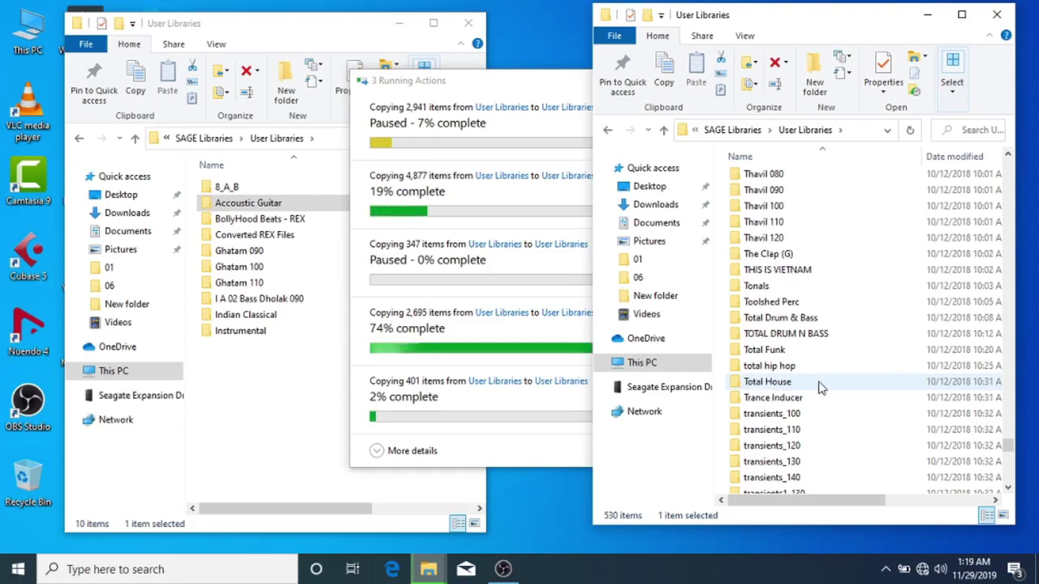
{"action": "scroll", "coordinate": [822, 388], "scroll_direction": "up", "scroll_amount": 6}
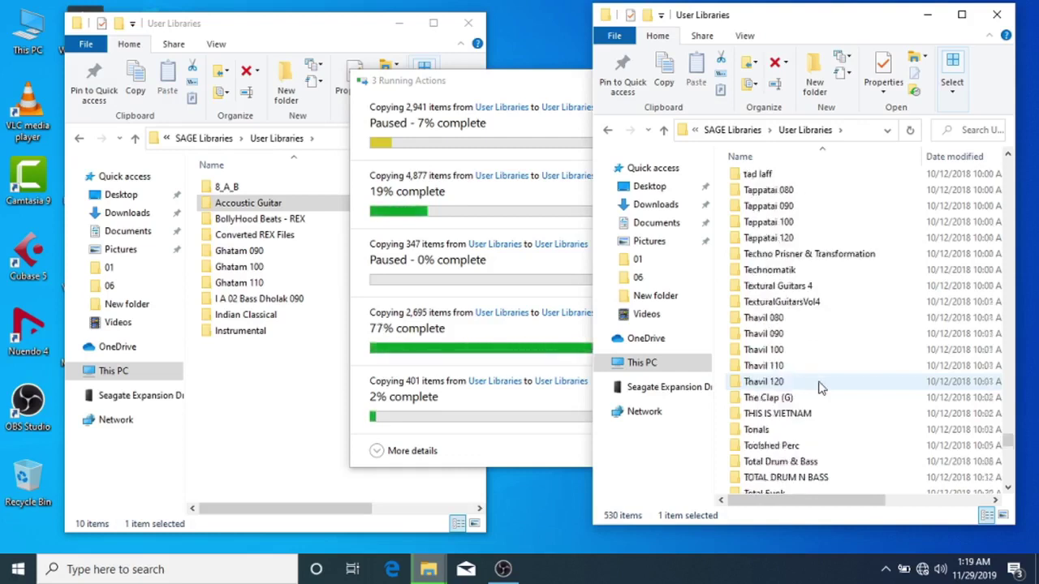
{"action": "scroll", "coordinate": [821, 388], "scroll_direction": "up", "scroll_amount": 3}
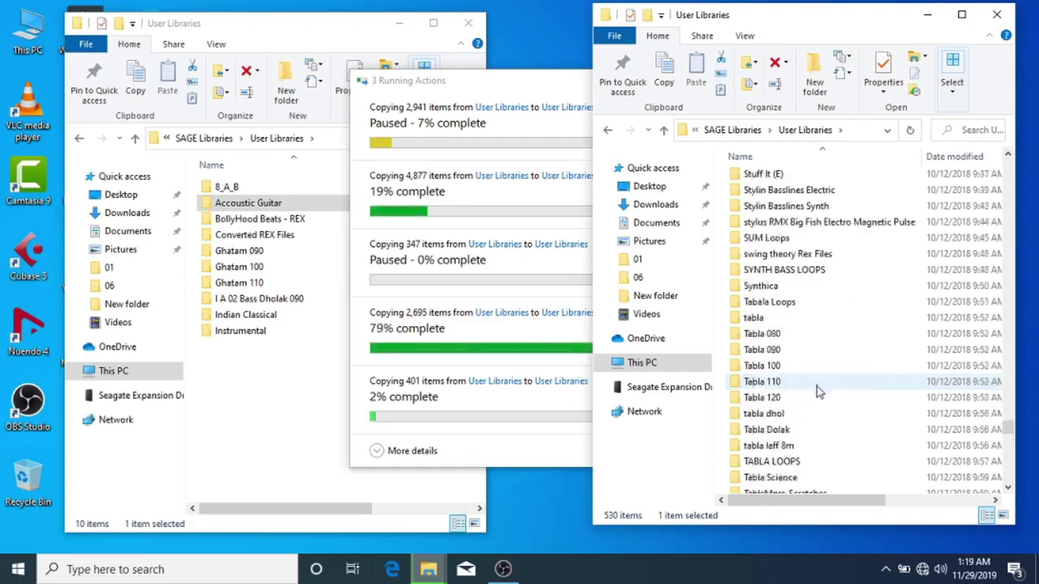
{"action": "scroll", "coordinate": [786, 317], "scroll_direction": "up", "scroll_amount": 2}
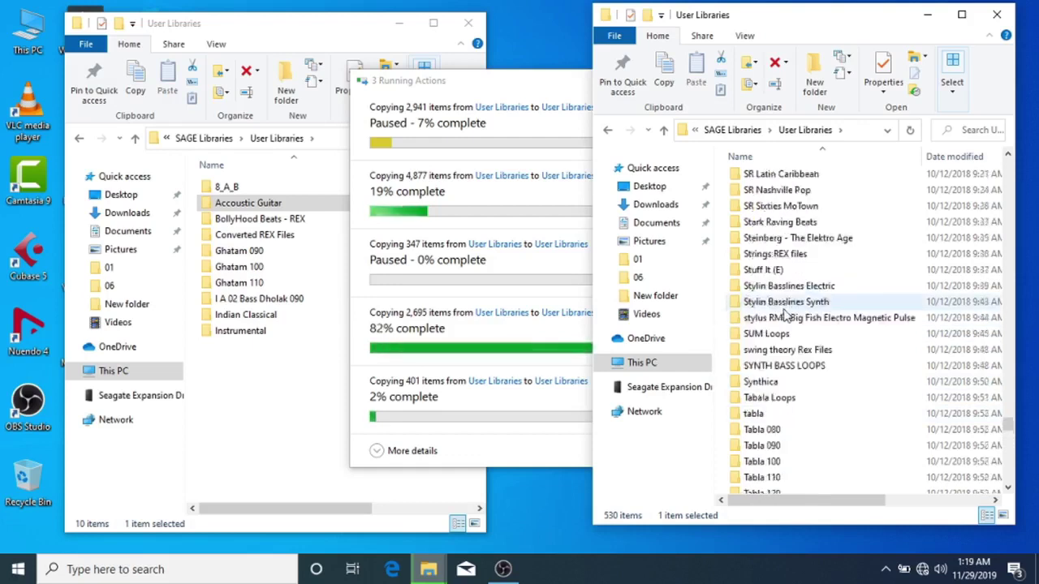
{"action": "scroll", "coordinate": [785, 317], "scroll_direction": "up", "scroll_amount": 2}
{"action": "scroll", "coordinate": [785, 317], "scroll_direction": "up", "scroll_amount": 3}
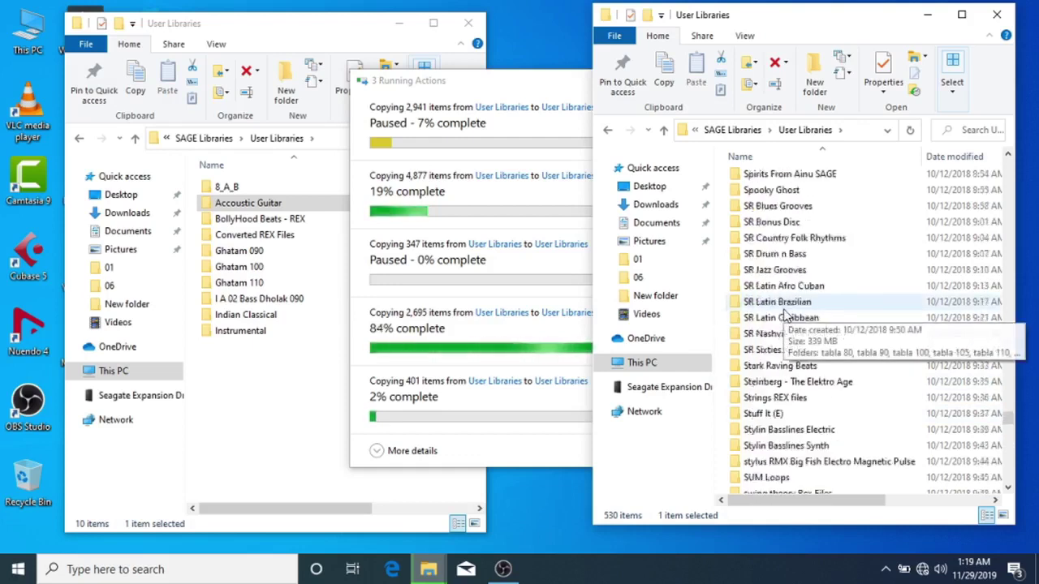
{"action": "scroll", "coordinate": [786, 316], "scroll_direction": "up", "scroll_amount": 7}
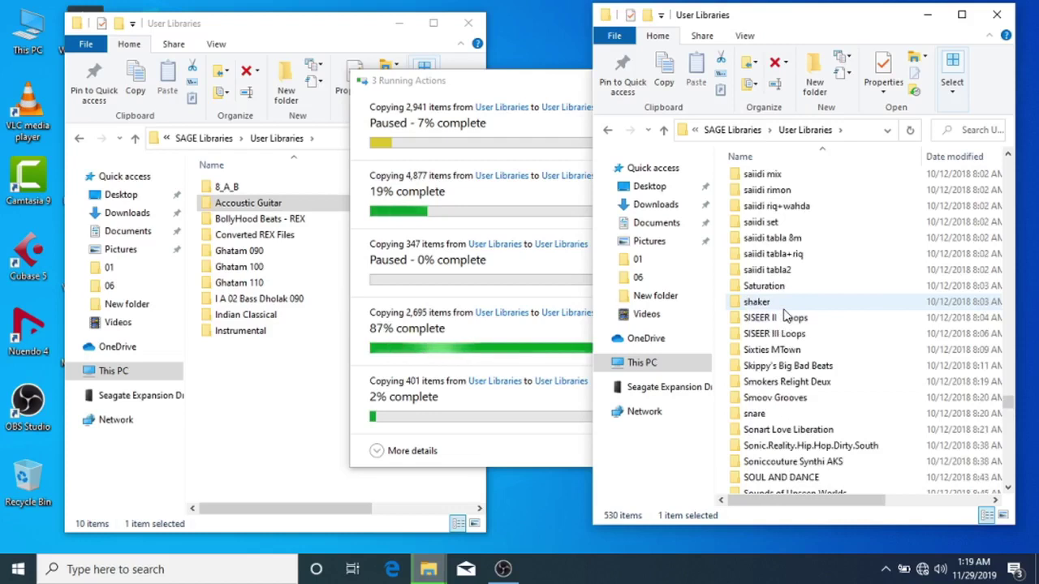
{"action": "scroll", "coordinate": [785, 317], "scroll_direction": "up", "scroll_amount": 5}
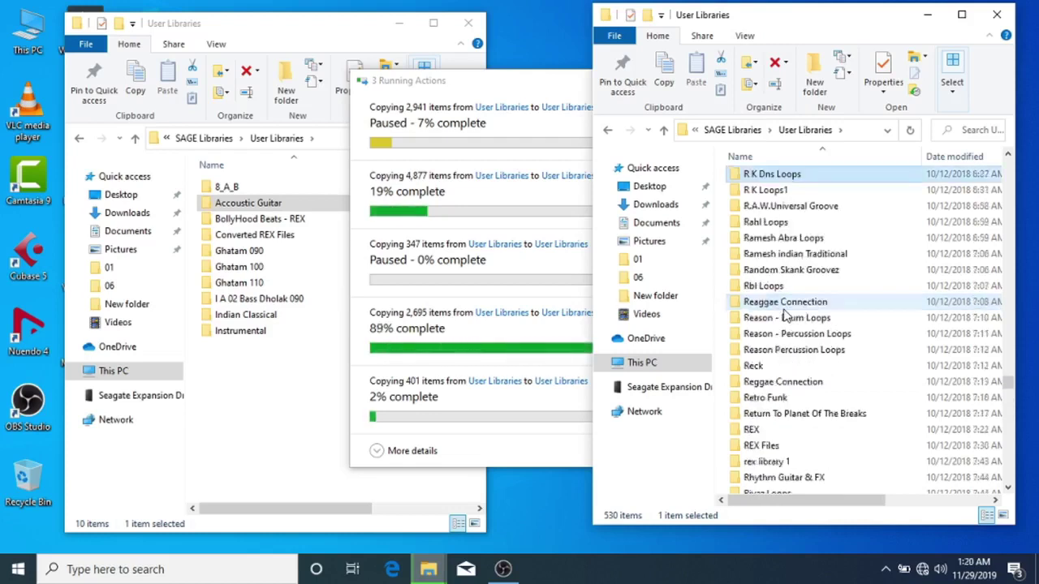
Step: Copy the R K Loops1 library into the installed User Libraries folder and grant administrator permission for the copy
{"action": "scroll", "coordinate": [786, 313], "scroll_direction": "up", "scroll_amount": 1}
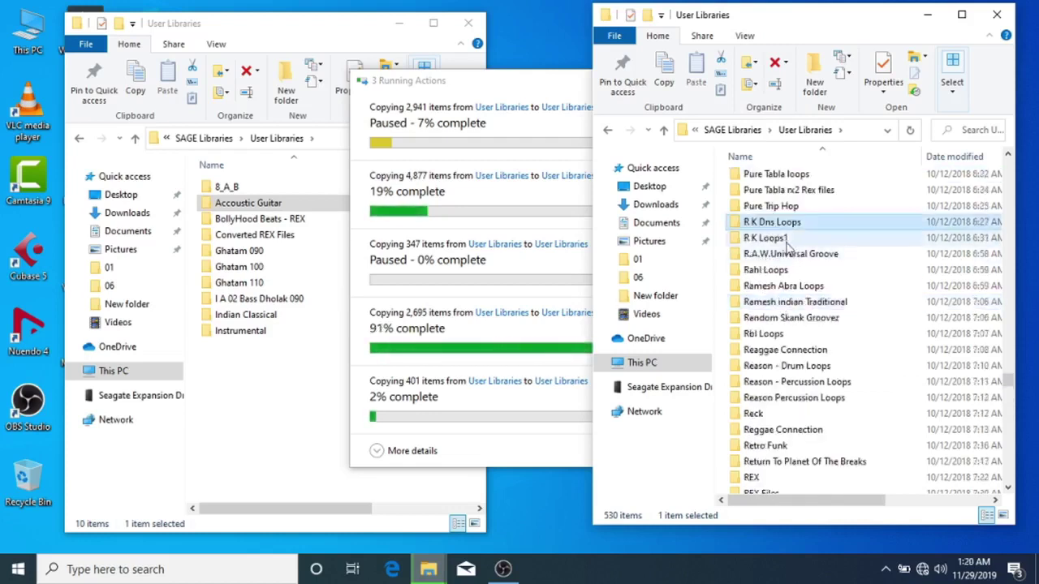
{"action": "left_click", "coordinate": [751, 239]}
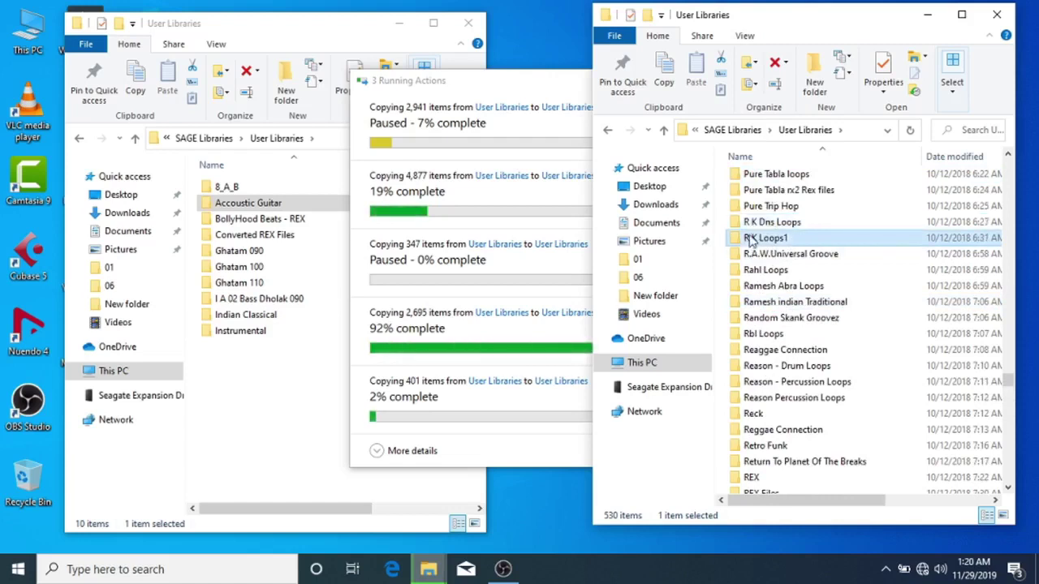
{"action": "left_click_drag", "start_coordinate": [746, 238], "coordinate": [255, 434]}
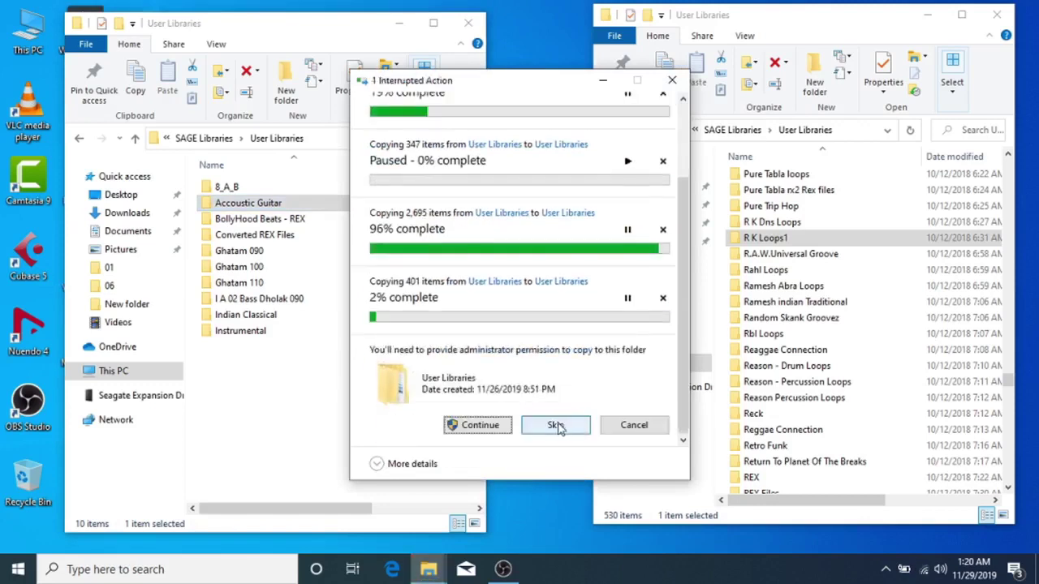
{"action": "left_click", "coordinate": [479, 425]}
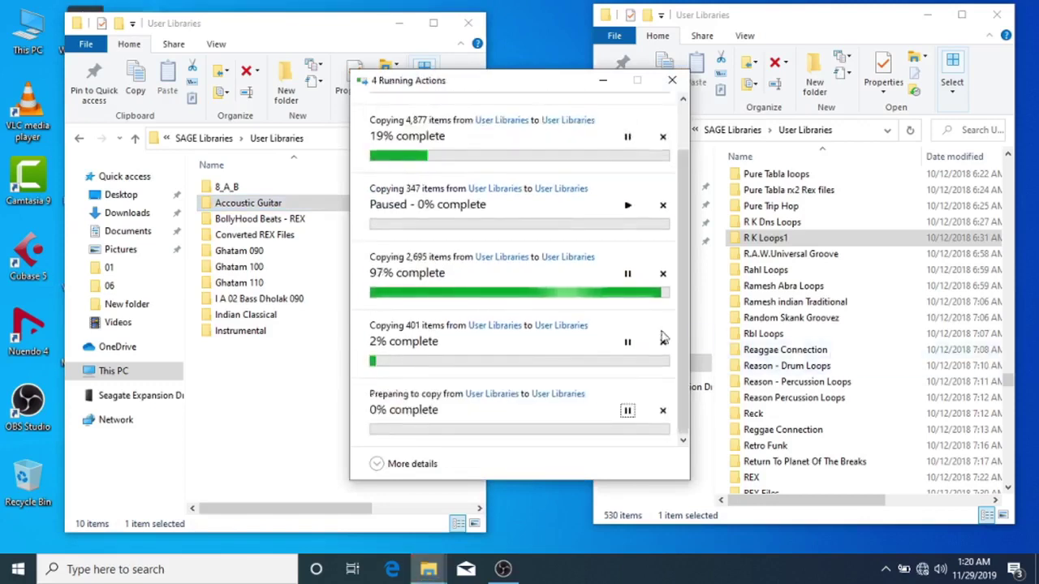
{"action": "left_click_drag", "start_coordinate": [549, 89], "coordinate": [505, 92]}
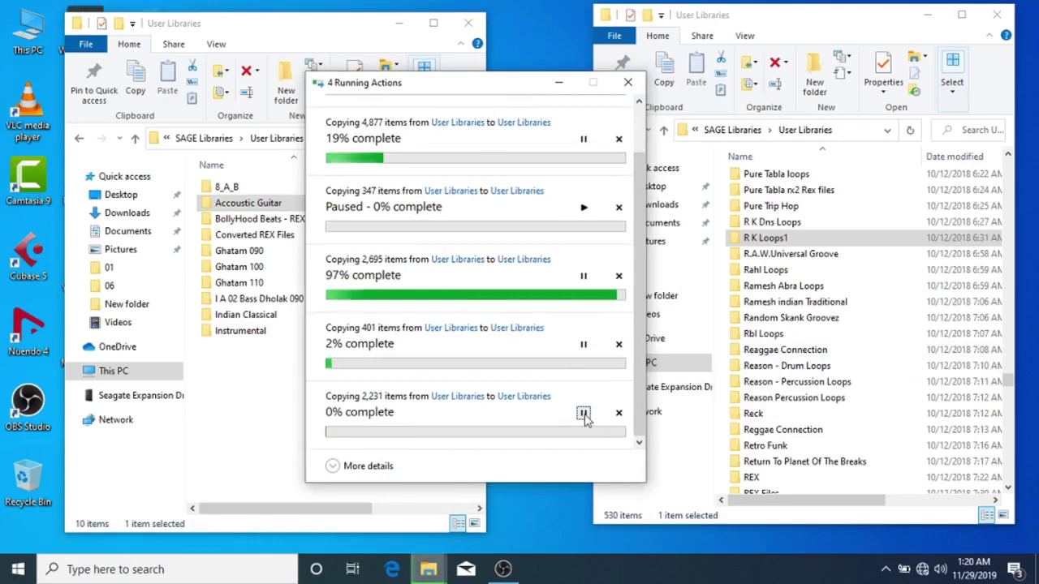
Step: Review the source User Libraries list backwards from R.A.W.Universal Groove through the Percussion and Multi libraries to the M-Audio ones
{"action": "left_click", "coordinate": [868, 254]}
{"action": "scroll", "coordinate": [868, 253], "scroll_direction": "up", "scroll_amount": 3}
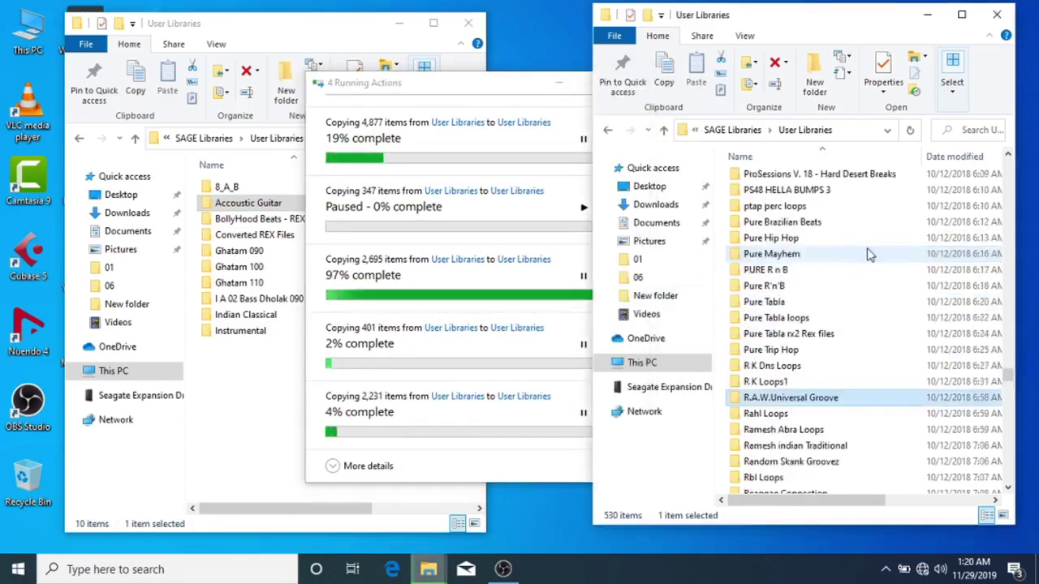
{"action": "left_click", "coordinate": [775, 285]}
{"action": "scroll", "coordinate": [779, 244], "scroll_direction": "up", "scroll_amount": 4}
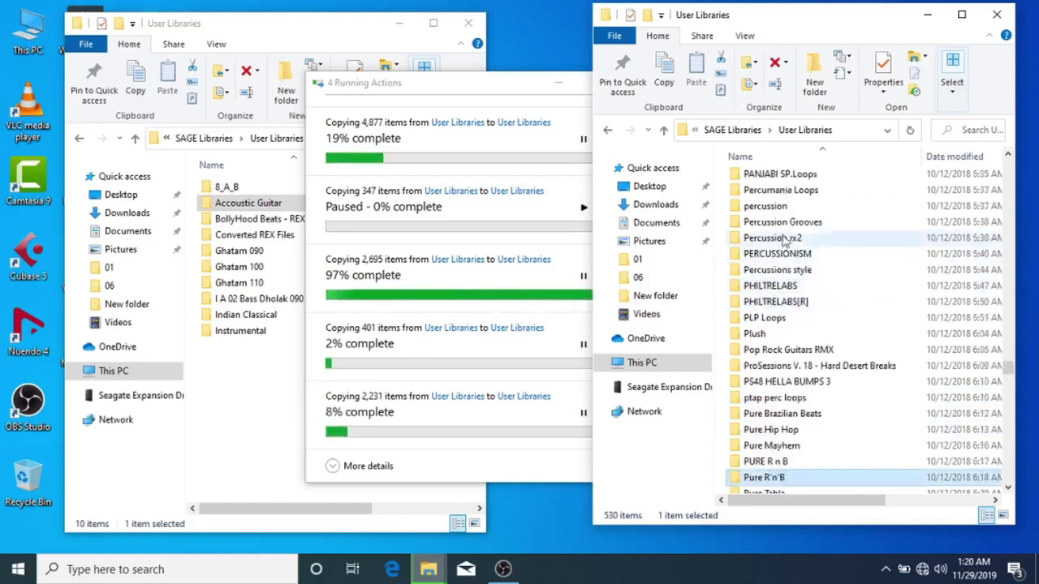
{"action": "scroll", "coordinate": [786, 240], "scroll_direction": "up", "scroll_amount": 1}
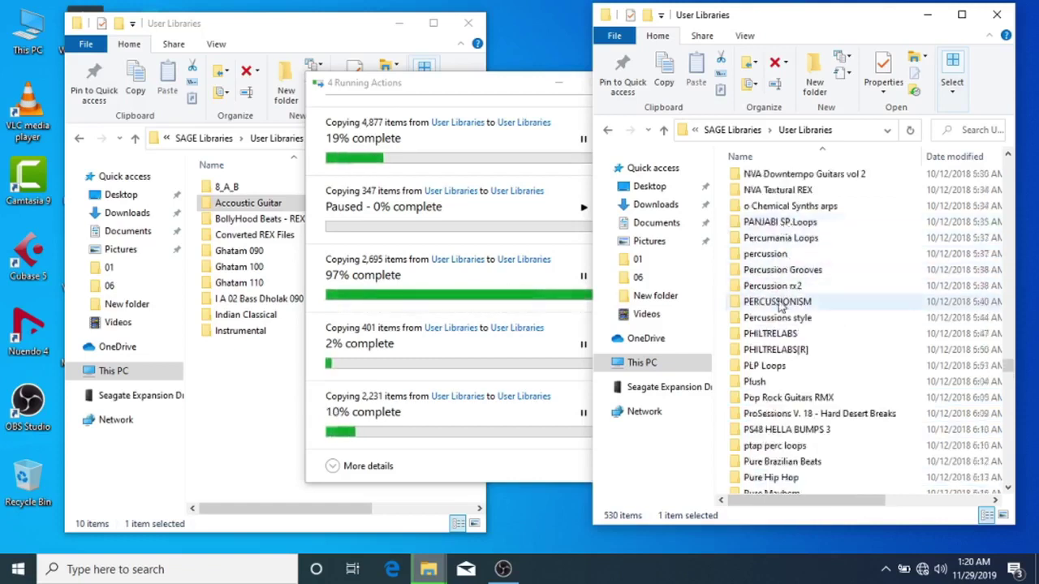
{"action": "left_click", "coordinate": [816, 271]}
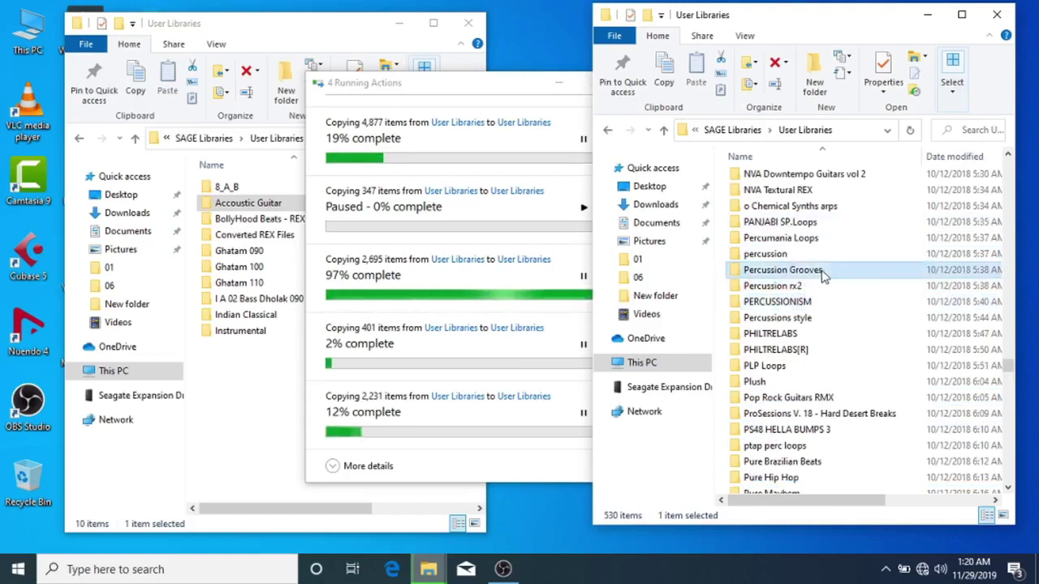
{"action": "scroll", "coordinate": [822, 274], "scroll_direction": "up", "scroll_amount": 4}
{"action": "scroll", "coordinate": [803, 316], "scroll_direction": "up", "scroll_amount": 4}
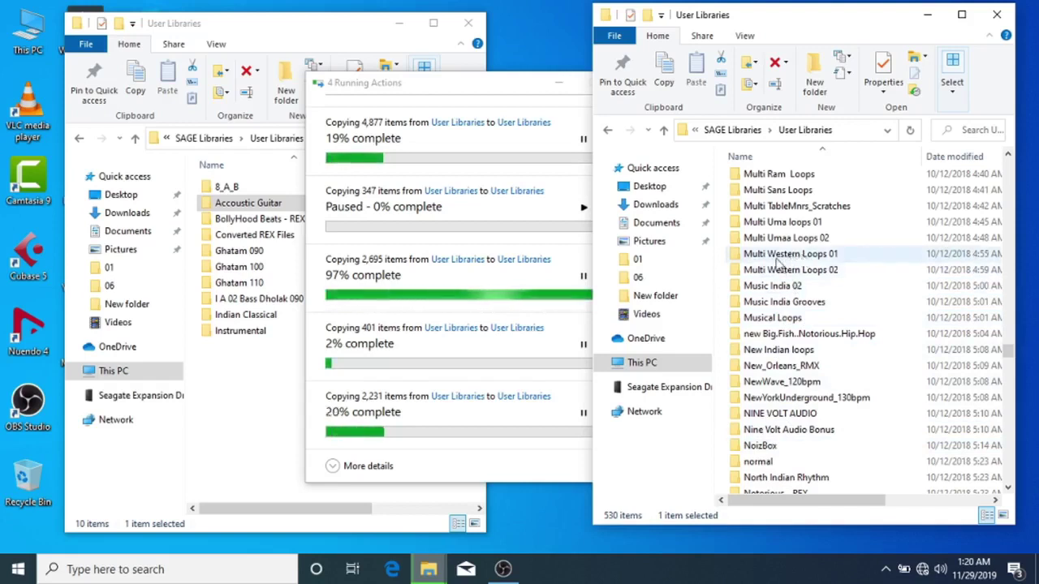
{"action": "scroll", "coordinate": [777, 258], "scroll_direction": "up", "scroll_amount": 1}
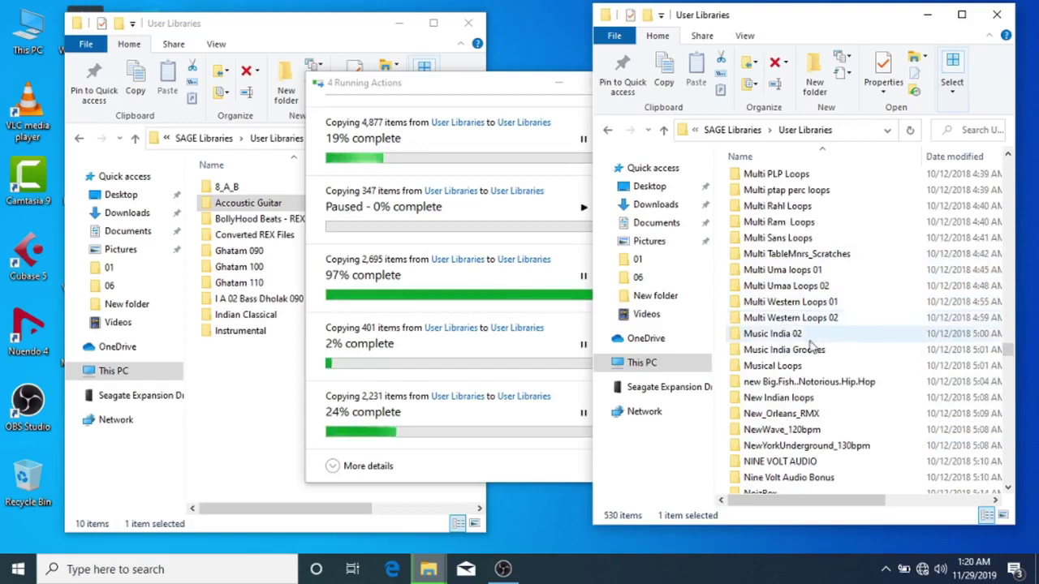
{"action": "scroll", "coordinate": [800, 268], "scroll_direction": "up", "scroll_amount": 5}
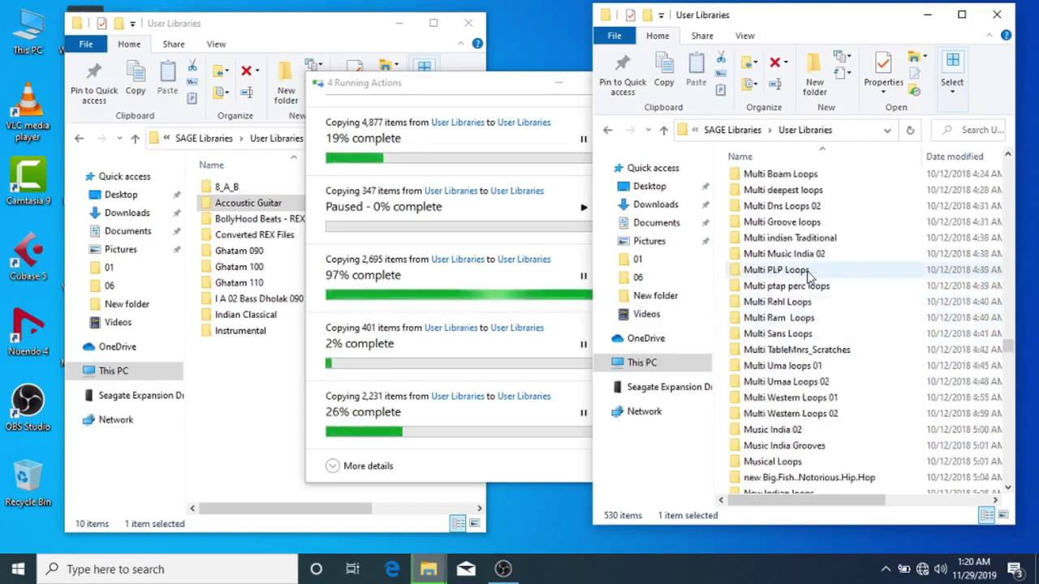
{"action": "scroll", "coordinate": [800, 247], "scroll_direction": "up", "scroll_amount": 8}
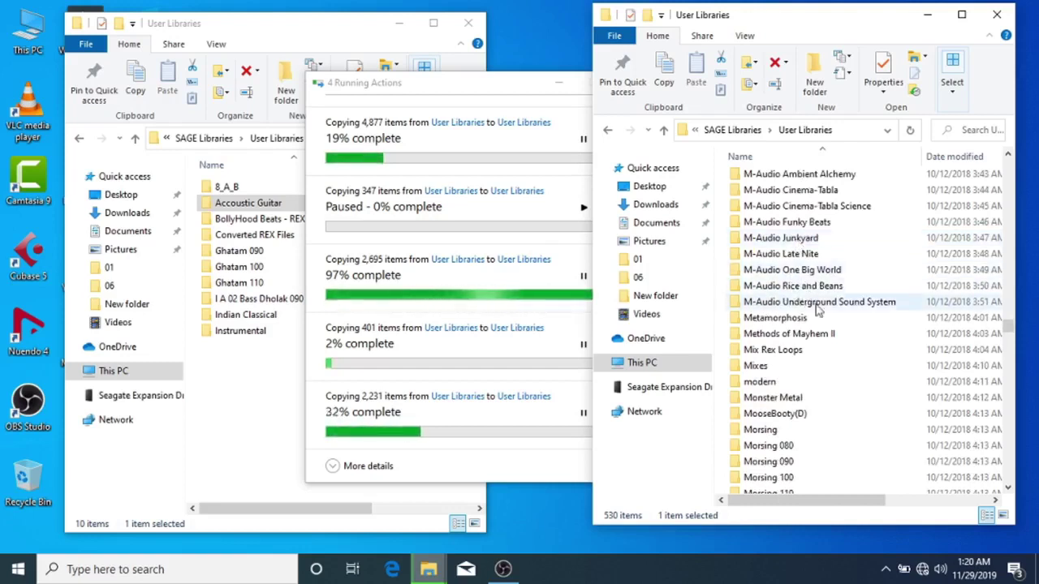
Step: Continue reviewing the source libraries backwards from the M-Audio group through Loopmasters and Khanjira to Instrumental and Indian Classical
{"action": "scroll", "coordinate": [820, 296], "scroll_direction": "up", "scroll_amount": 4}
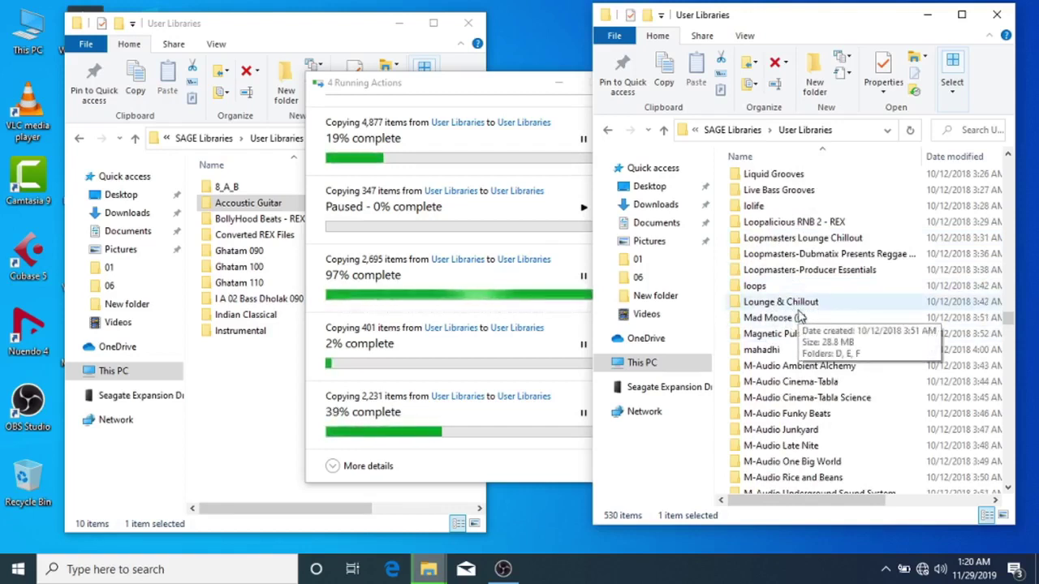
{"action": "scroll", "coordinate": [799, 316], "scroll_direction": "up", "scroll_amount": 1}
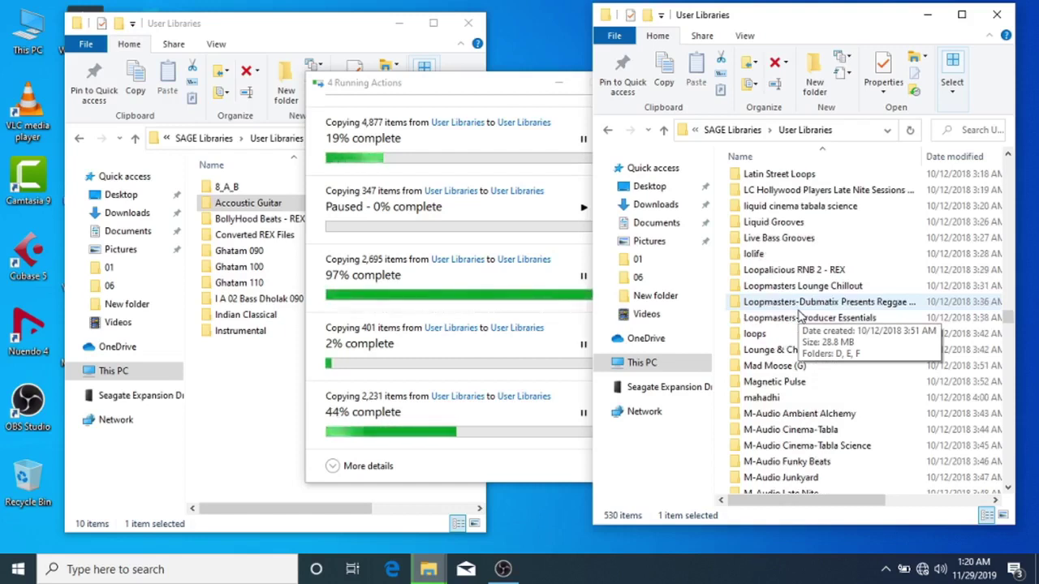
{"action": "scroll", "coordinate": [800, 317], "scroll_direction": "up", "scroll_amount": 1}
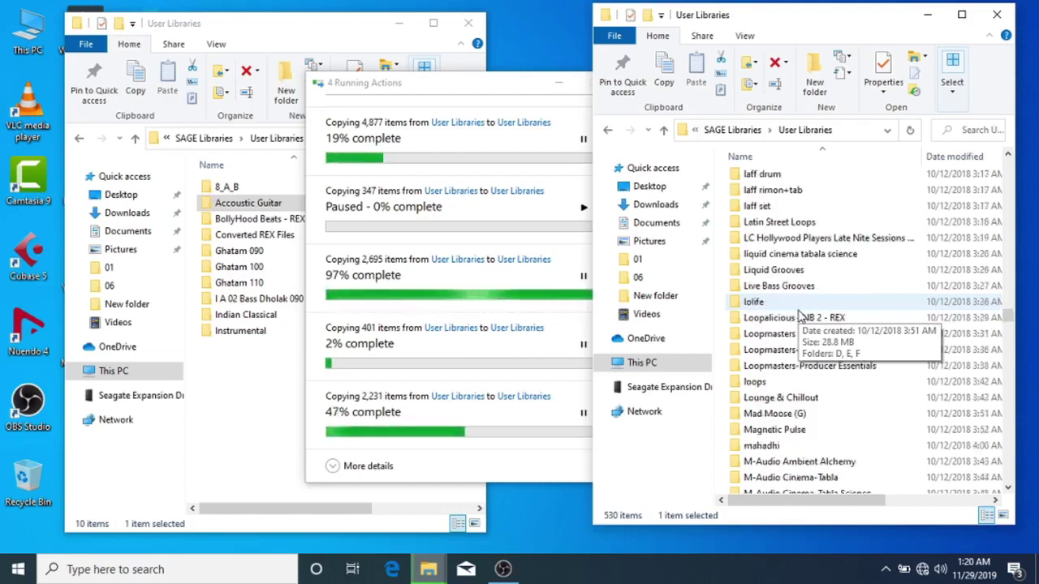
{"action": "scroll", "coordinate": [800, 317], "scroll_direction": "up", "scroll_amount": 5}
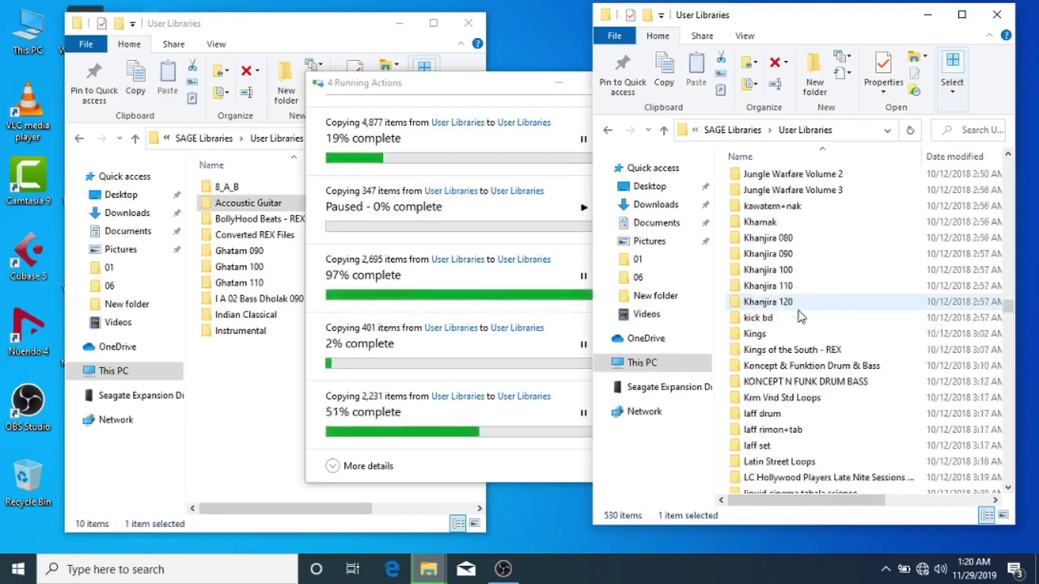
{"action": "scroll", "coordinate": [799, 317], "scroll_direction": "up", "scroll_amount": 2}
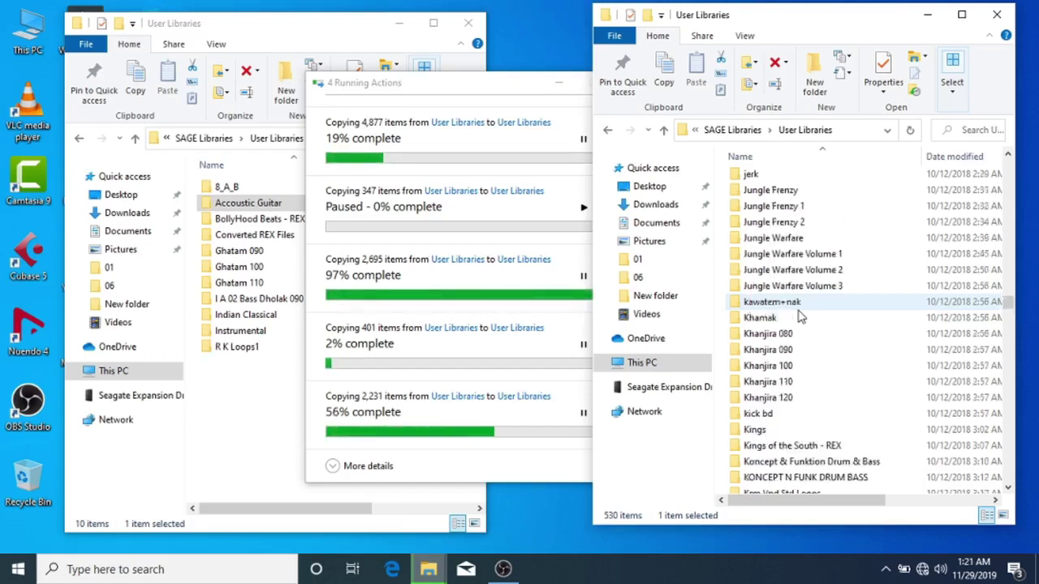
{"action": "scroll", "coordinate": [799, 317], "scroll_direction": "up", "scroll_amount": 1}
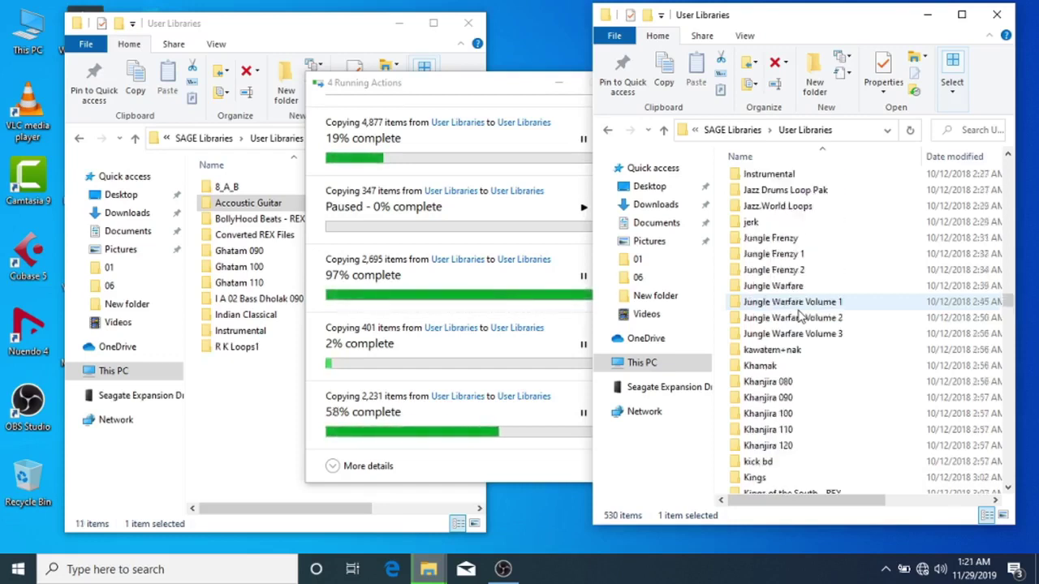
{"action": "scroll", "coordinate": [799, 316], "scroll_direction": "up", "scroll_amount": 4}
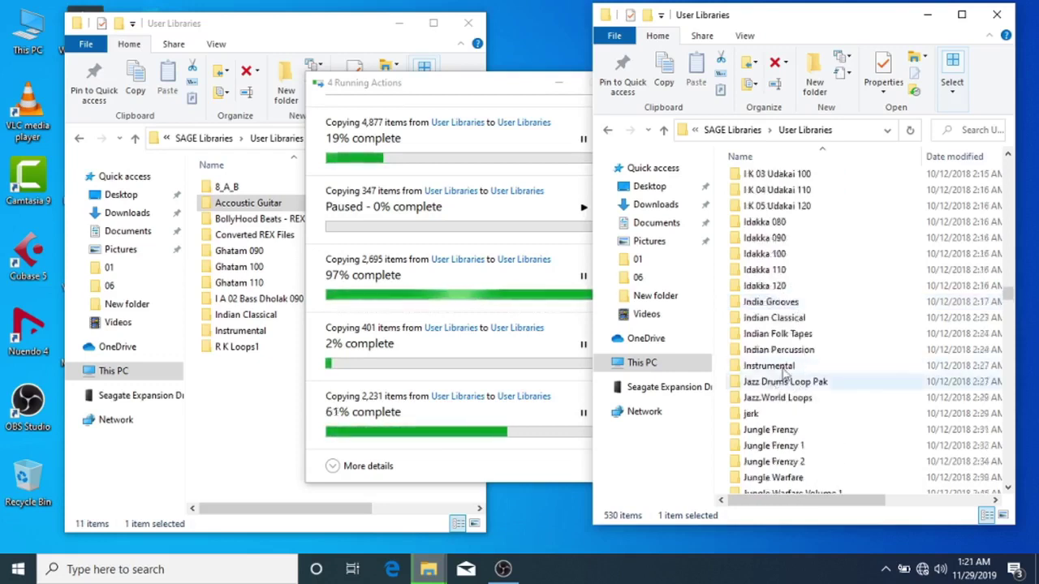
Step: Check the Indian Percussion, India Grooves and Indian Classical libraries, and review the source list back to the libraries starting with B
{"action": "left_click", "coordinate": [828, 350]}
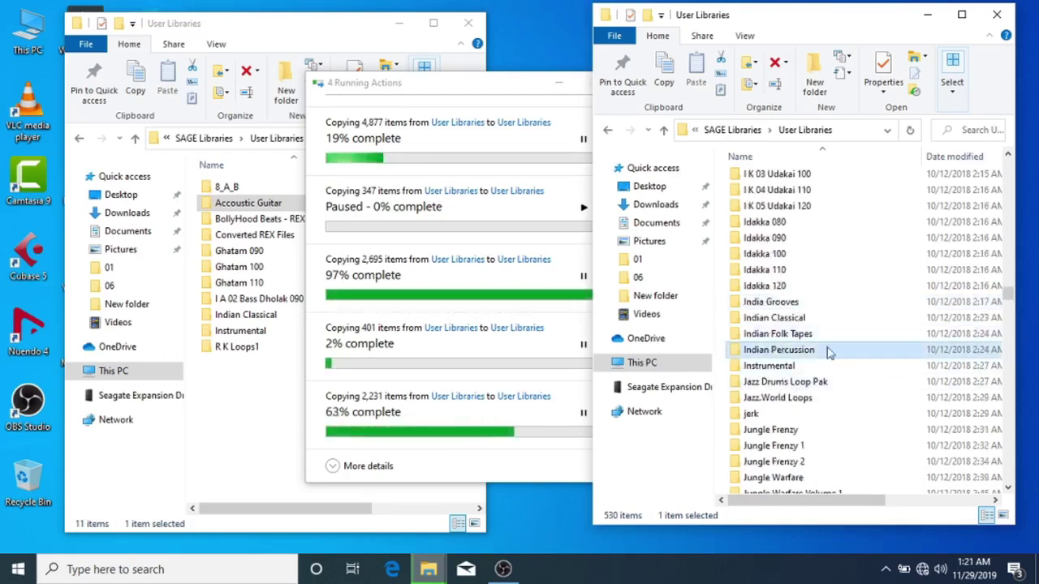
{"action": "left_click", "coordinate": [775, 302]}
{"action": "left_click", "coordinate": [777, 319]}
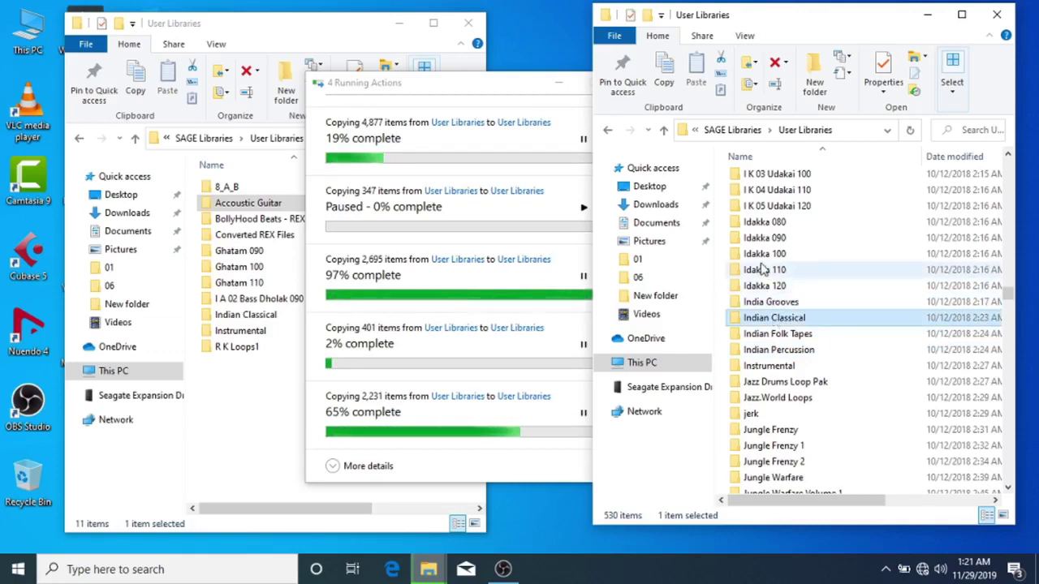
{"action": "scroll", "coordinate": [763, 272], "scroll_direction": "up", "scroll_amount": 4}
{"action": "scroll", "coordinate": [762, 276], "scroll_direction": "up", "scroll_amount": 13}
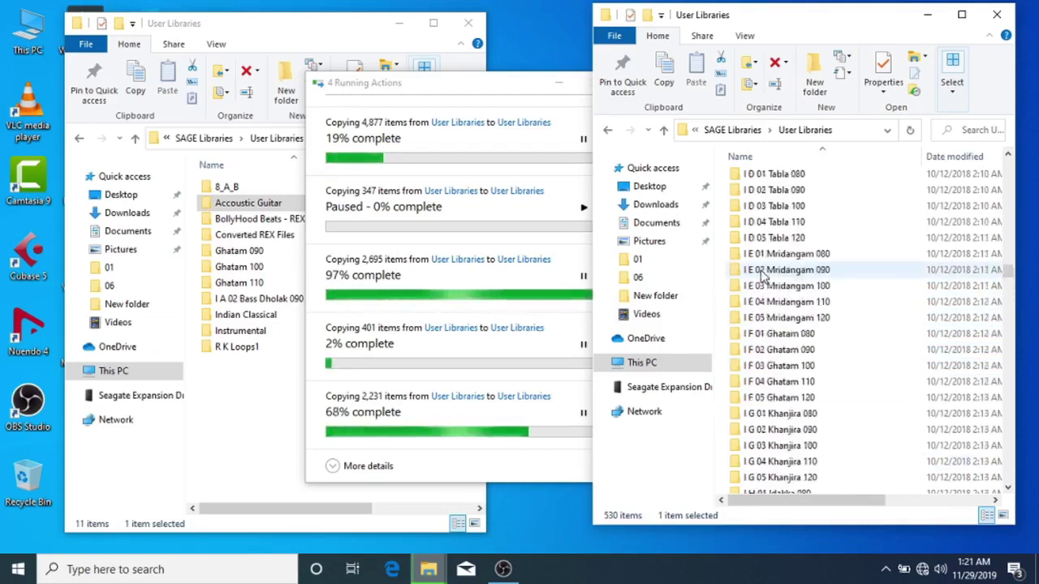
{"action": "scroll", "coordinate": [762, 276], "scroll_direction": "down", "scroll_amount": 3}
{"action": "scroll", "coordinate": [766, 324], "scroll_direction": "up", "scroll_amount": 20}
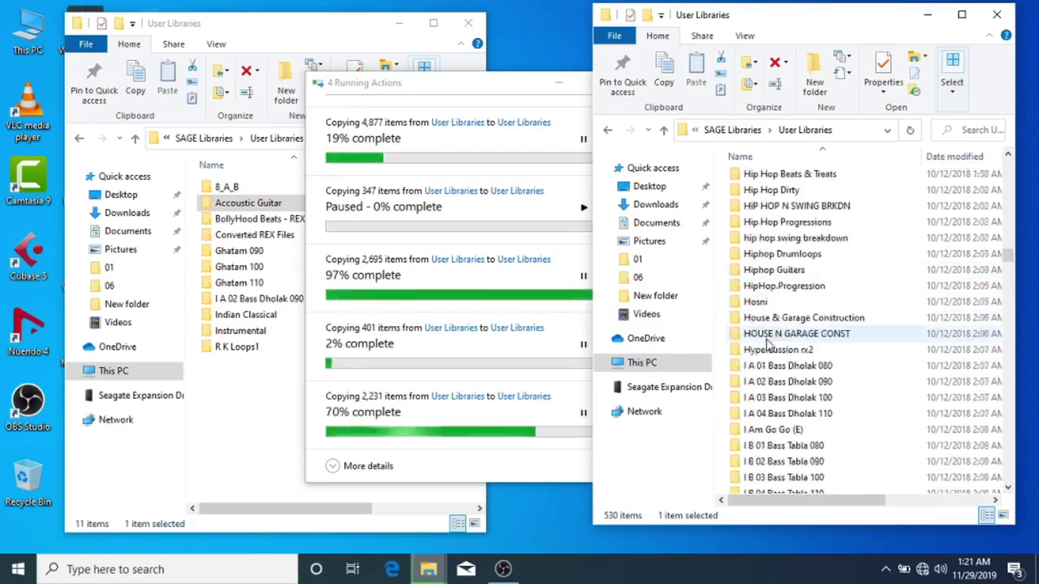
{"action": "scroll", "coordinate": [763, 324], "scroll_direction": "up", "scroll_amount": 20}
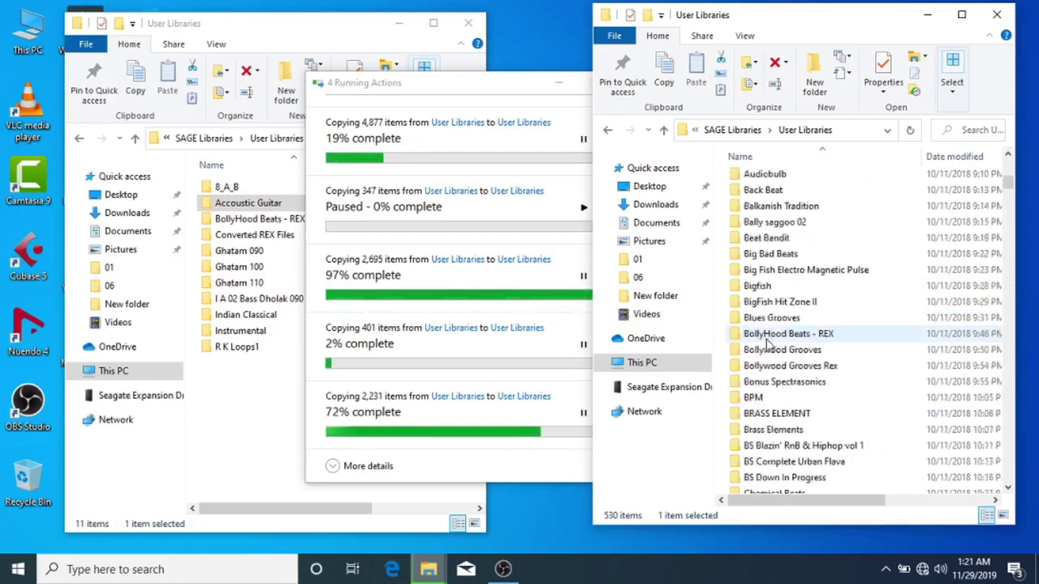
Step: Open the source EXP Libraries folder and examine the contents of its BackBeat and Bonus Spectrasonics libraries
{"action": "left_click", "coordinate": [606, 131]}
{"action": "double_click", "coordinate": [763, 173]}
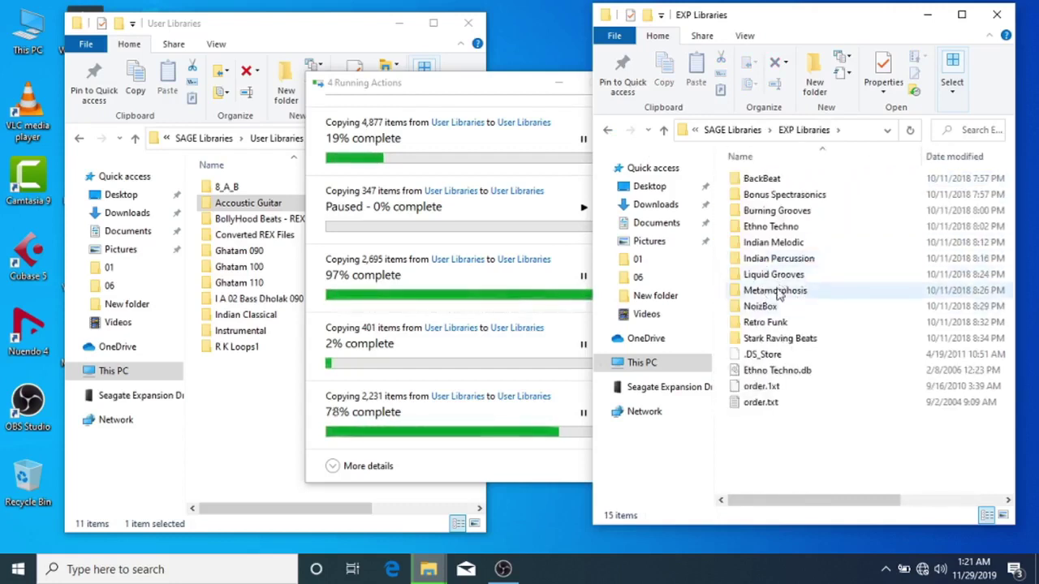
{"action": "double_click", "coordinate": [763, 179]}
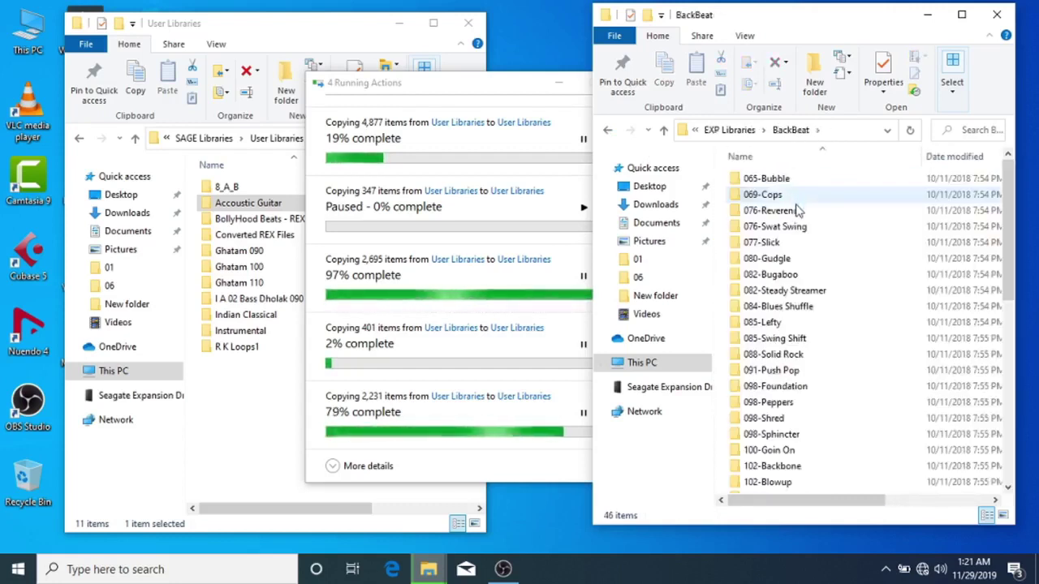
{"action": "scroll", "coordinate": [797, 210], "scroll_direction": "down", "scroll_amount": 9}
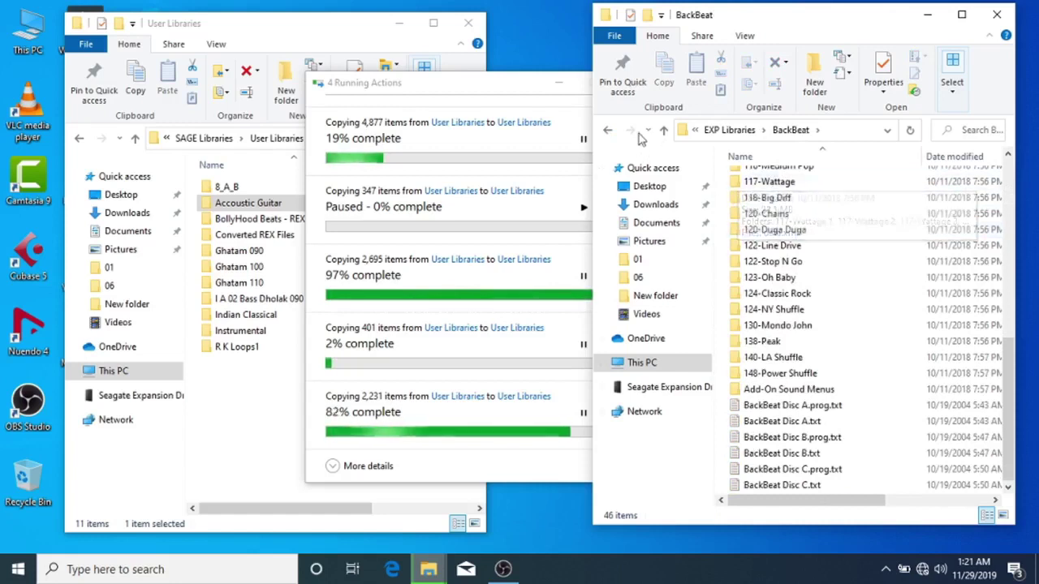
{"action": "key", "text": "alt+Left"}
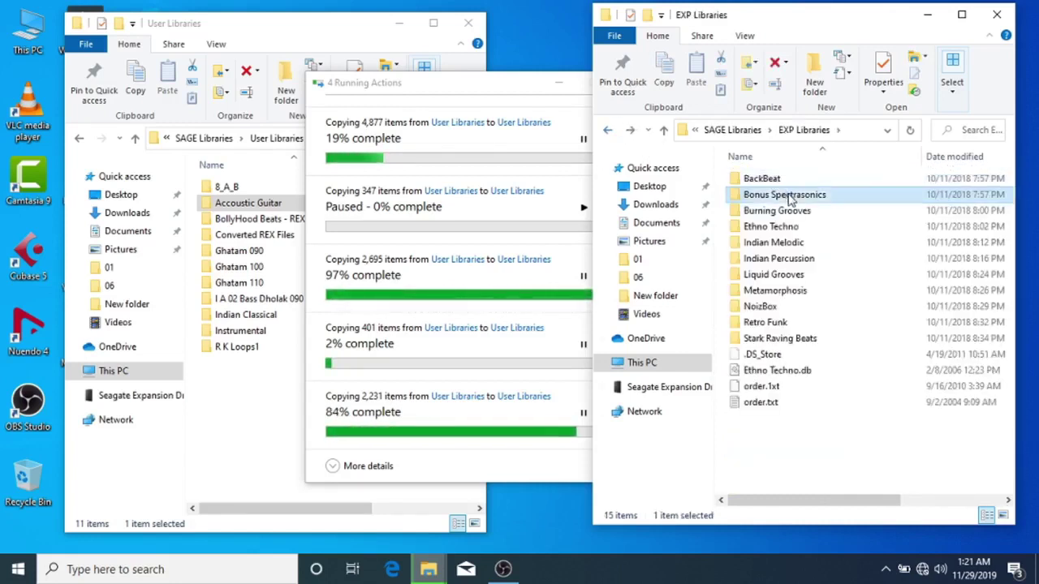
{"action": "double_click", "coordinate": [791, 199]}
{"action": "scroll", "coordinate": [787, 207], "scroll_direction": "right", "scroll_amount": 1}
{"action": "scroll", "coordinate": [788, 209], "scroll_direction": "left", "scroll_amount": 1}
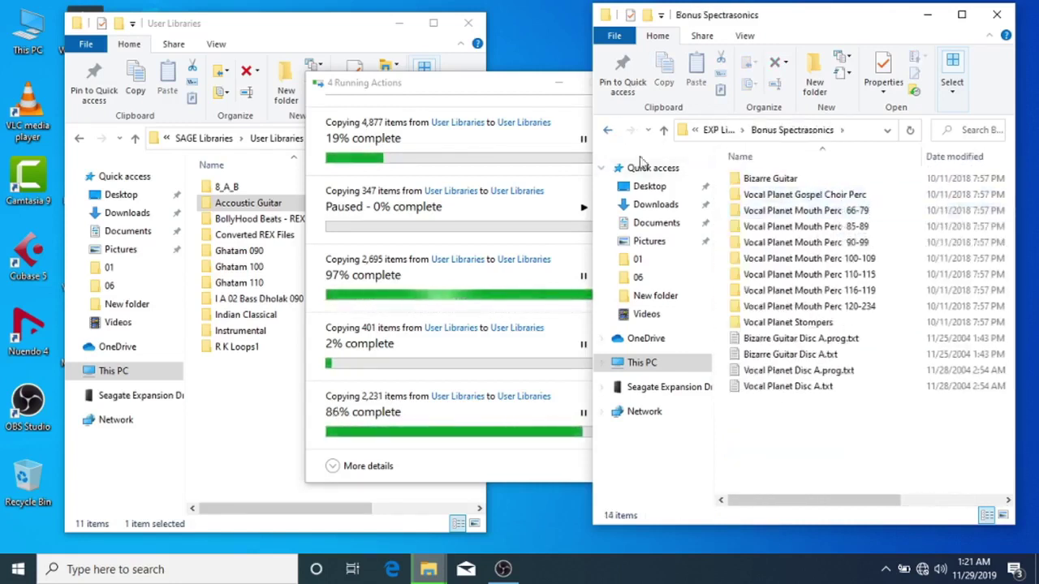
Step: Close the source library window and move the copy progress dialog clear of the installed User Libraries window
{"action": "key", "text": "alt+Up"}
{"action": "key", "text": "alt+Up"}
{"action": "left_click", "coordinate": [997, 14]}
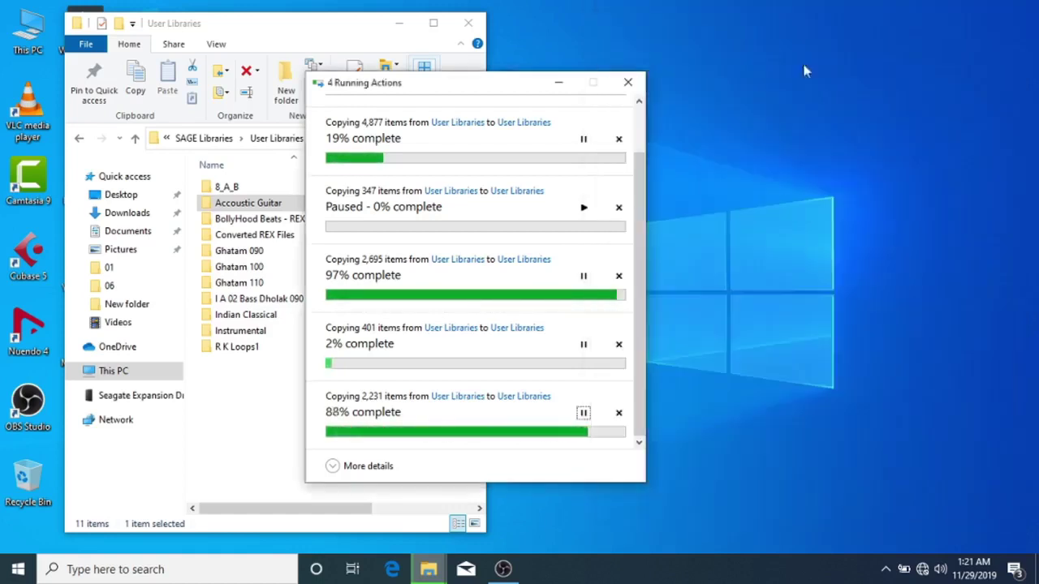
{"action": "left_click_drag", "start_coordinate": [458, 95], "coordinate": [743, 73]}
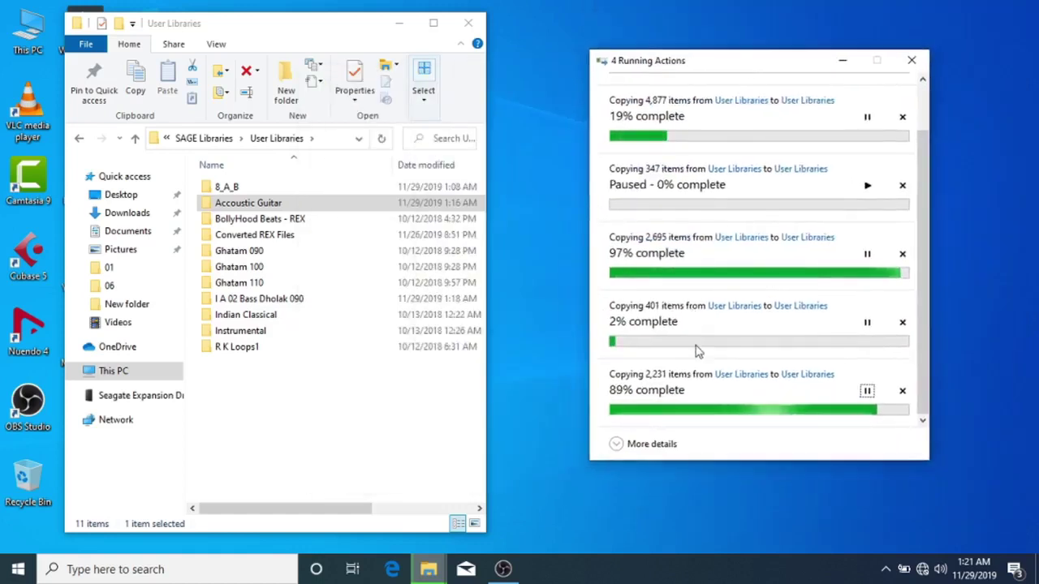
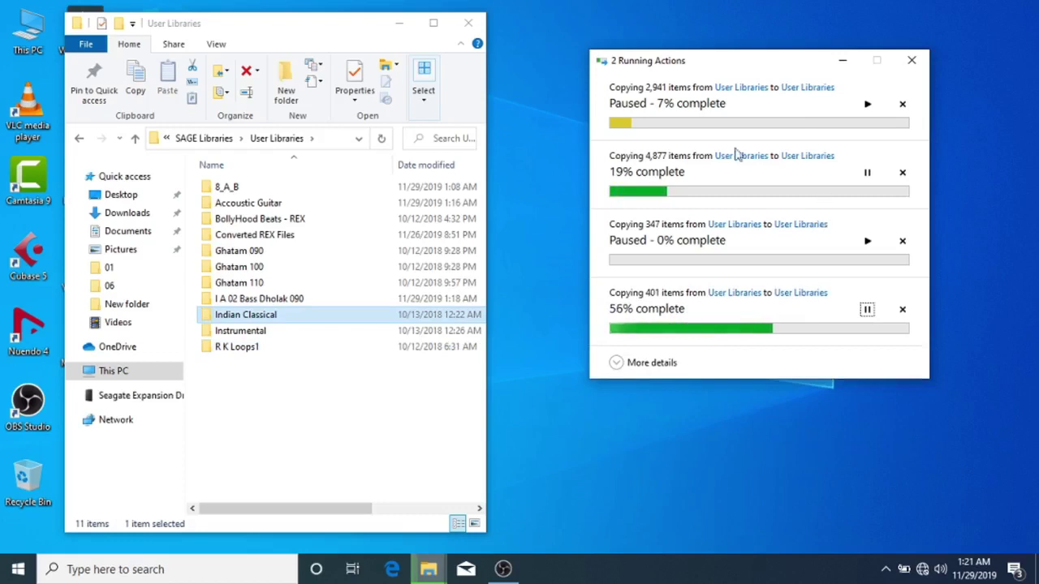
Step: Examine the copied R K Loops1 library down to LOOP T 120-02 inside R K LOOPS TD 21, and return to User Libraries
{"action": "left_click", "coordinate": [262, 346]}
{"action": "double_click", "coordinate": [262, 347]}
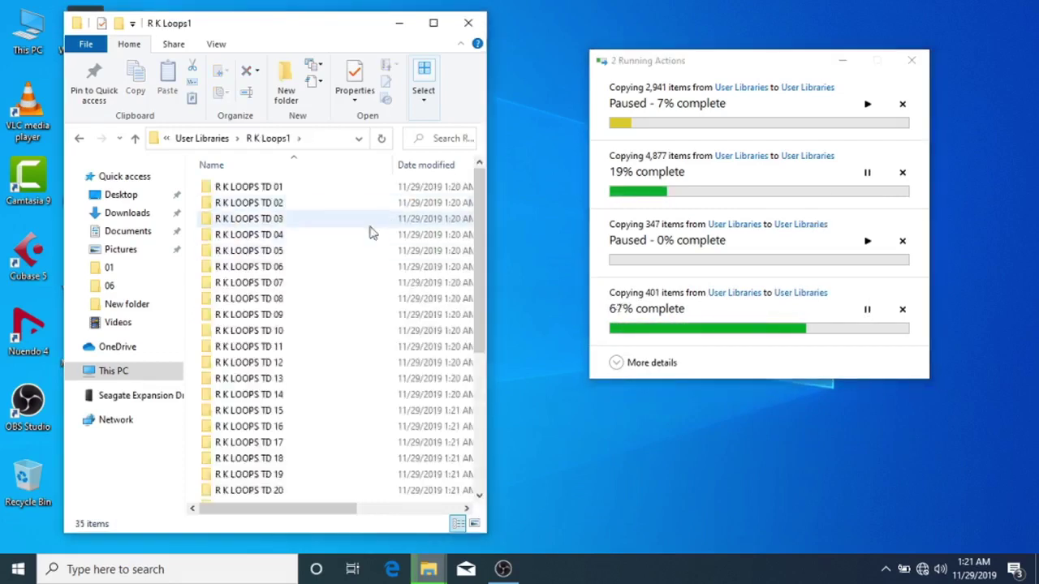
{"action": "scroll", "coordinate": [341, 252], "scroll_direction": "down", "scroll_amount": 5}
{"action": "double_click", "coordinate": [317, 267]}
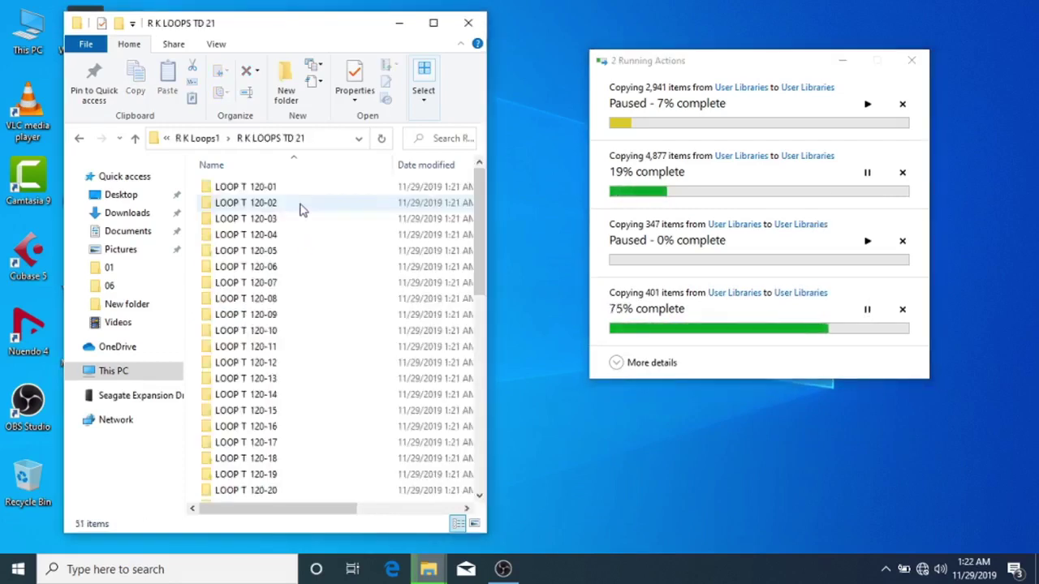
{"action": "double_click", "coordinate": [256, 202]}
{"action": "left_click", "coordinate": [238, 185]}
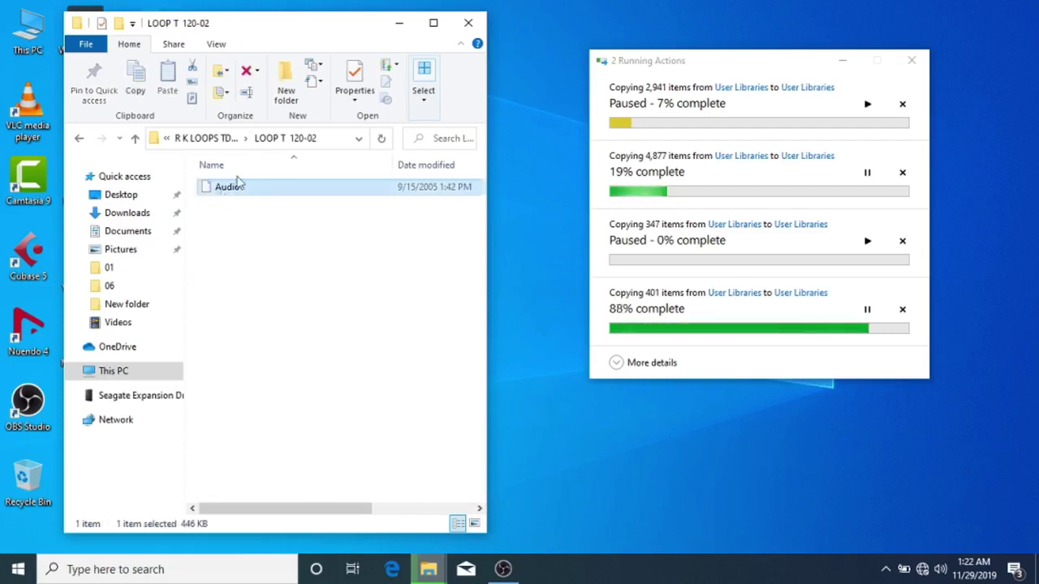
{"action": "left_click", "coordinate": [77, 139]}
{"action": "left_click", "coordinate": [77, 139]}
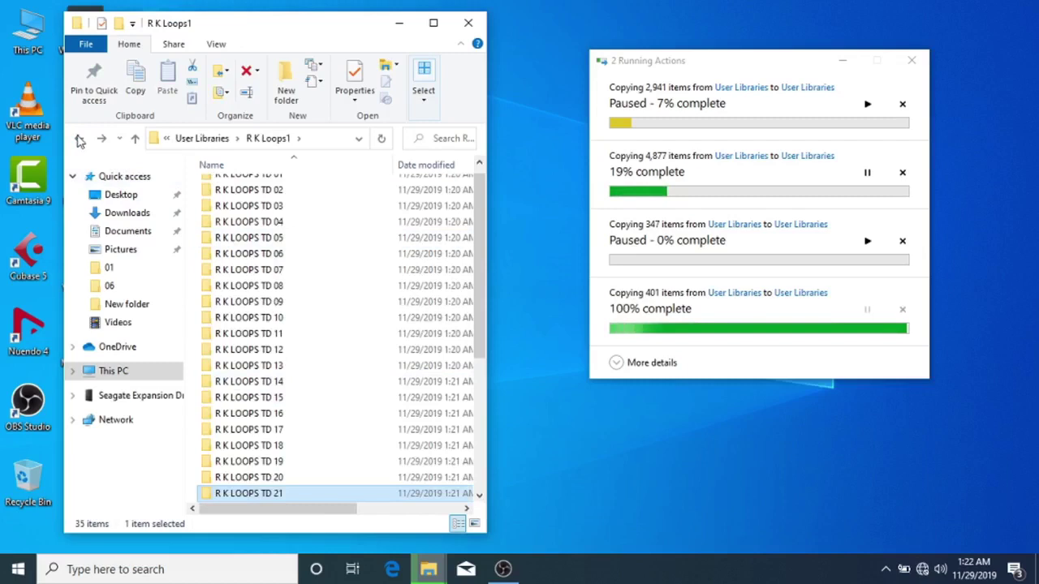
{"action": "left_click", "coordinate": [79, 138]}
Step: Examine the Bembe in 6 B 124bpm.rx2 folder inside the copied Instrumental library and return to the Instrumental folder
{"action": "double_click", "coordinate": [241, 331]}
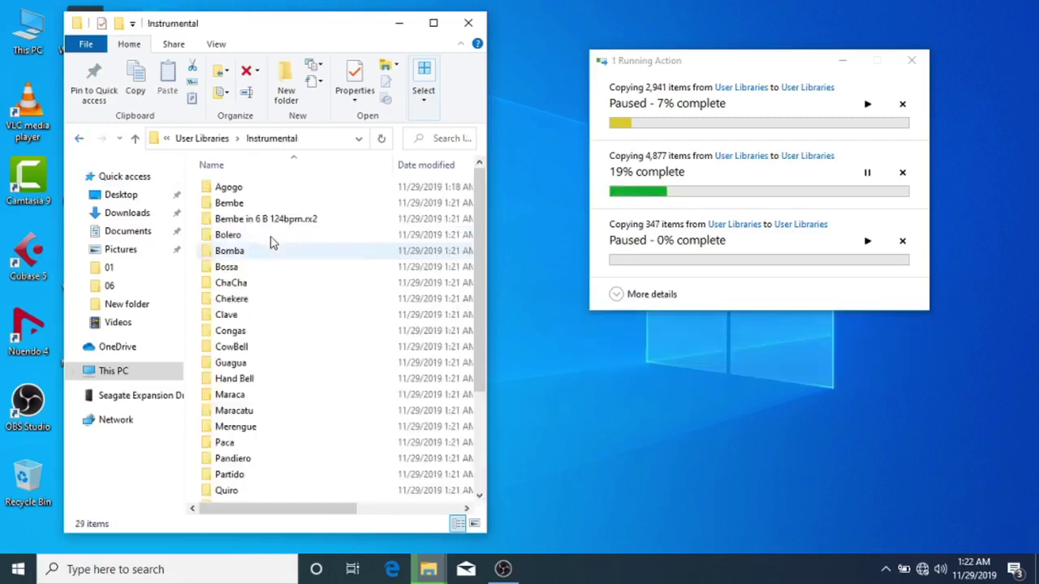
{"action": "double_click", "coordinate": [280, 225]}
{"action": "double_click", "coordinate": [249, 190]}
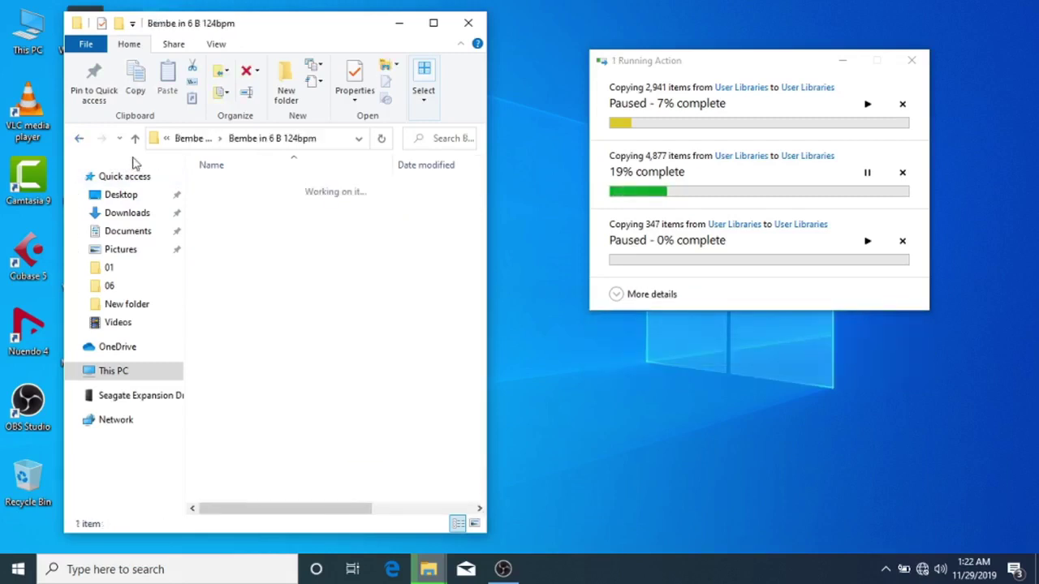
{"action": "left_click", "coordinate": [79, 138]}
{"action": "left_click", "coordinate": [79, 138]}
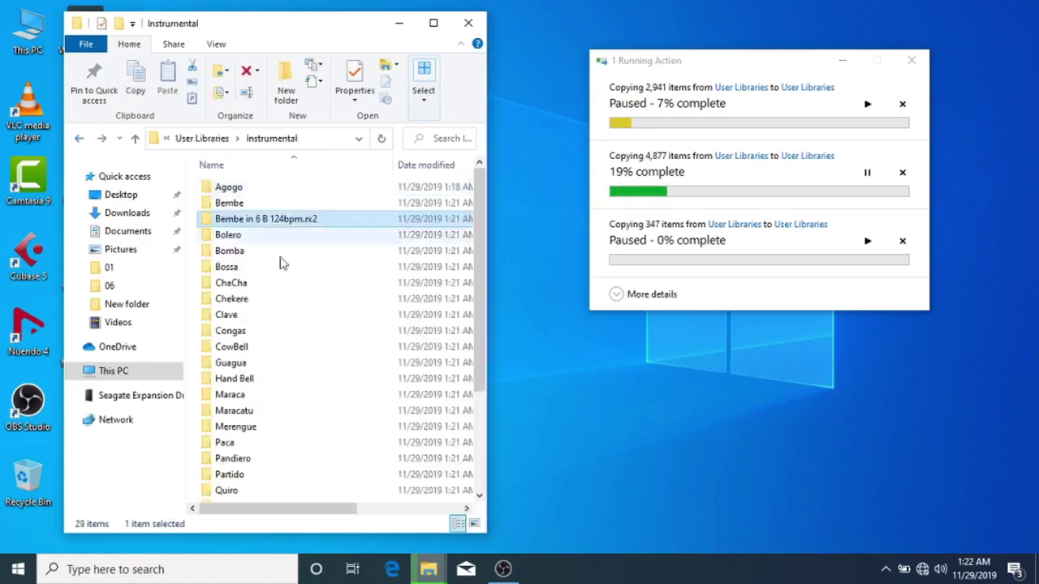
Step: Examine the DY1051 folder inside Songo in the copied Instrumental library and return to User Libraries
{"action": "scroll", "coordinate": [322, 352], "scroll_direction": "down", "scroll_amount": 3}
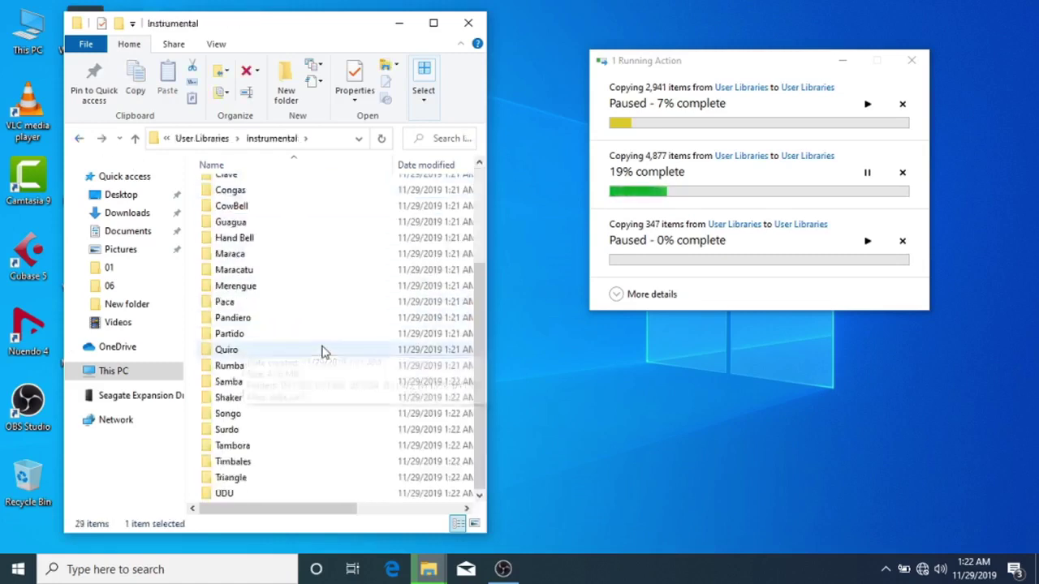
{"action": "double_click", "coordinate": [278, 413]}
{"action": "double_click", "coordinate": [229, 187]}
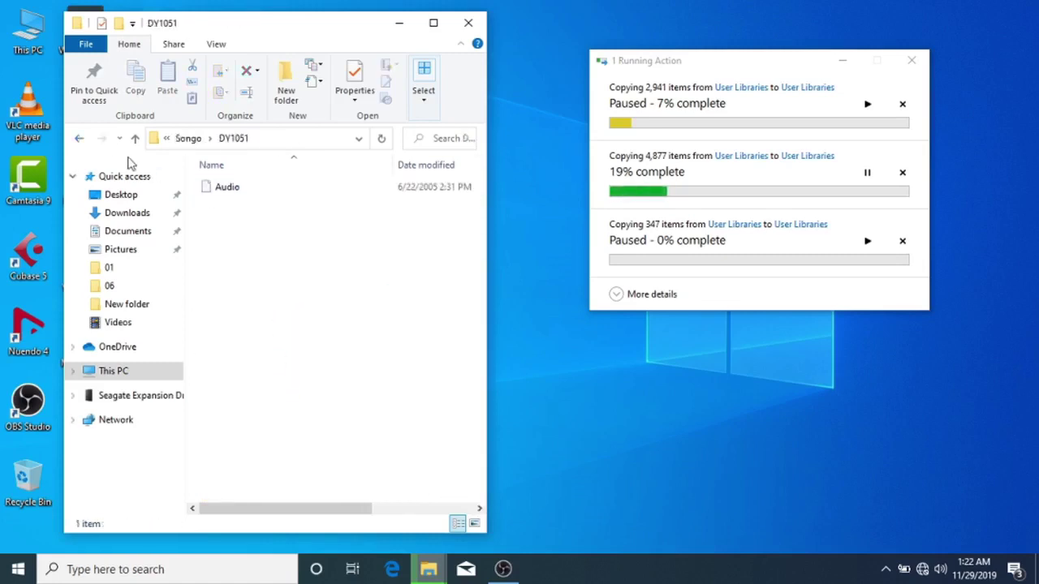
{"action": "left_click", "coordinate": [79, 138]}
{"action": "left_click", "coordinate": [79, 138]}
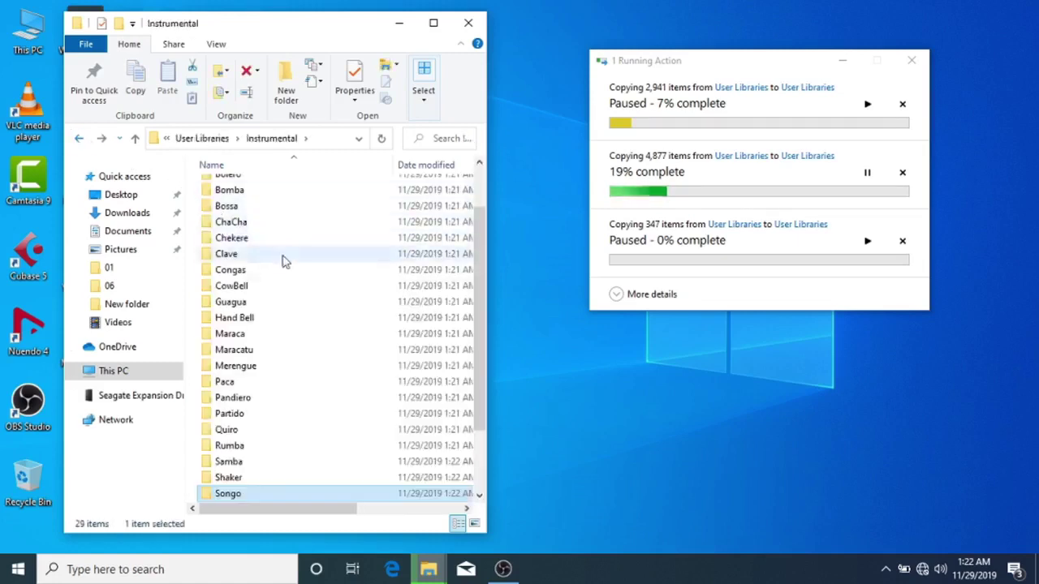
{"action": "left_click", "coordinate": [79, 138]}
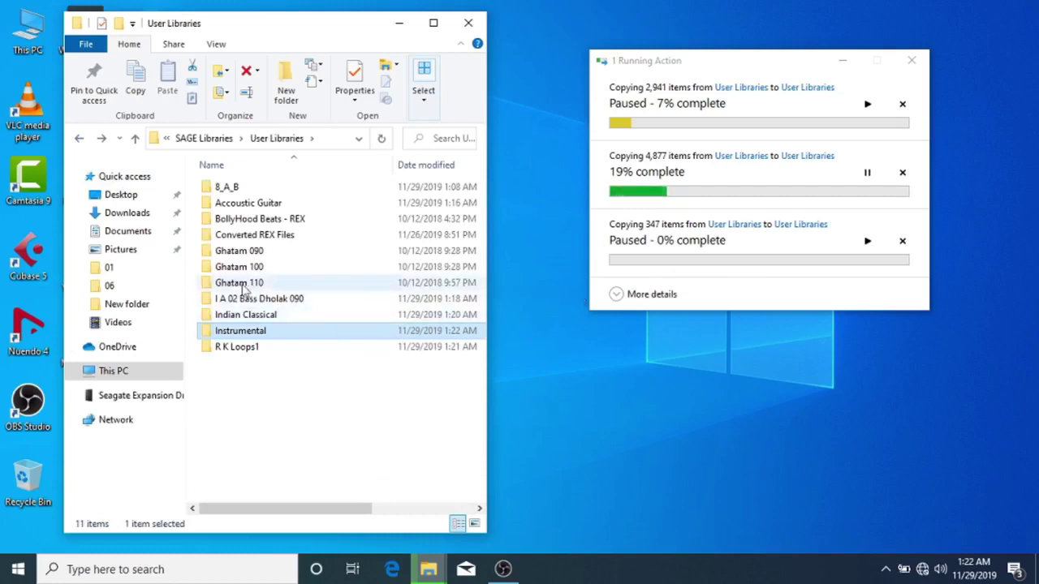
Step: Examine the contents of the copied Accoustic Guitar library two folders down and return to User Libraries
{"action": "double_click", "coordinate": [282, 205]}
{"action": "double_click", "coordinate": [255, 204]}
{"action": "double_click", "coordinate": [259, 190]}
{"action": "left_click", "coordinate": [79, 138]}
{"action": "left_click", "coordinate": [79, 138]}
{"action": "left_click", "coordinate": [82, 140]}
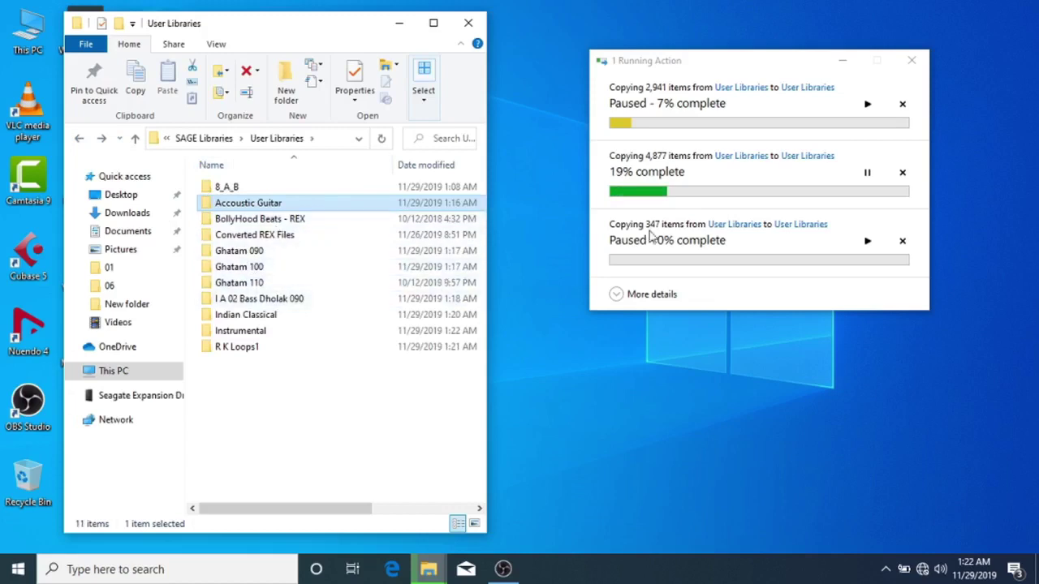
{"action": "left_click", "coordinate": [707, 112]}
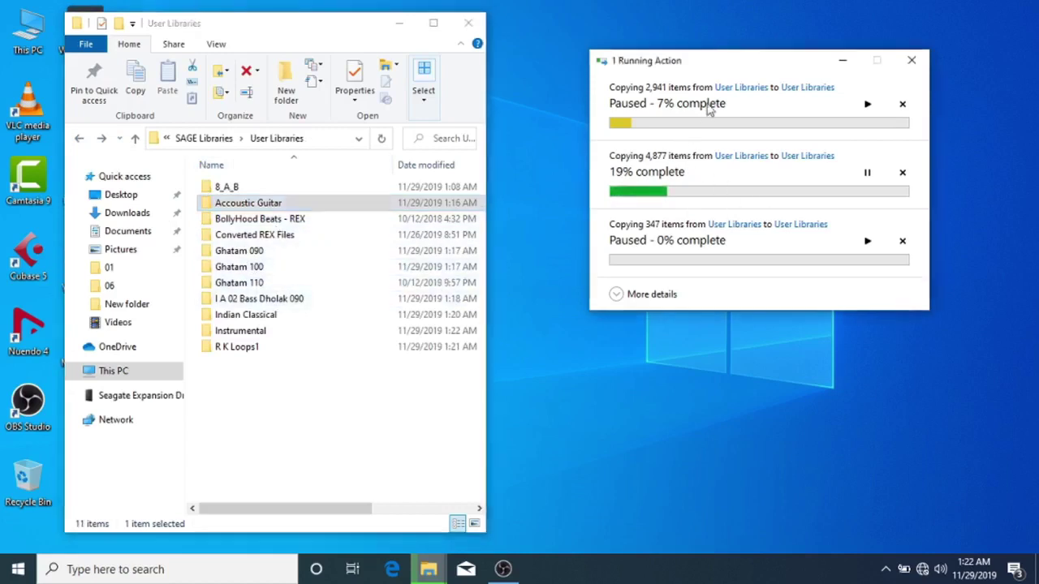
Step: Look into EXP Libraries within the installed SAGE Libraries folder and reopen User Libraries
{"action": "left_click", "coordinate": [80, 140]}
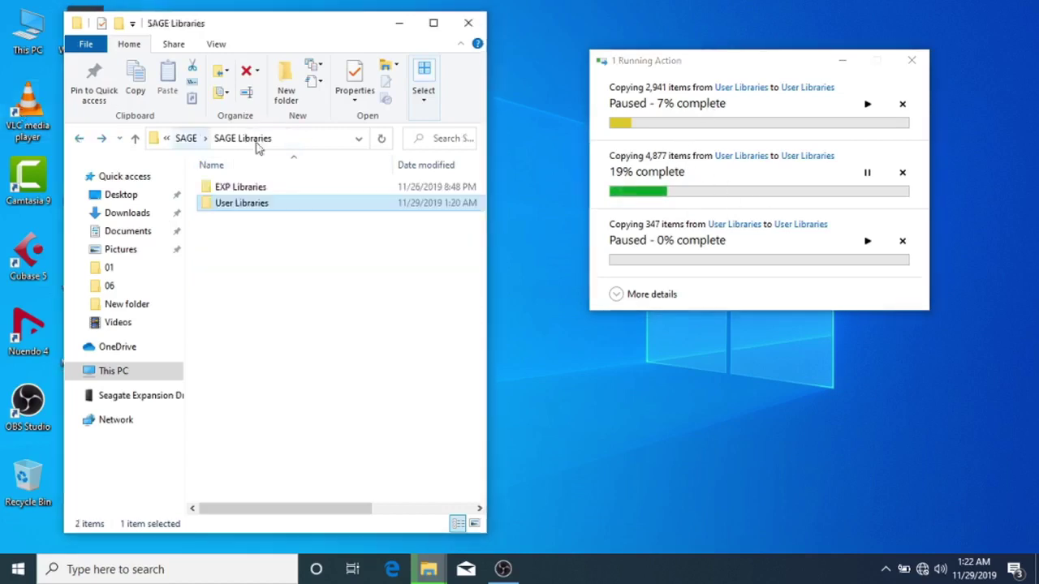
{"action": "double_click", "coordinate": [258, 186]}
{"action": "left_click", "coordinate": [79, 140]}
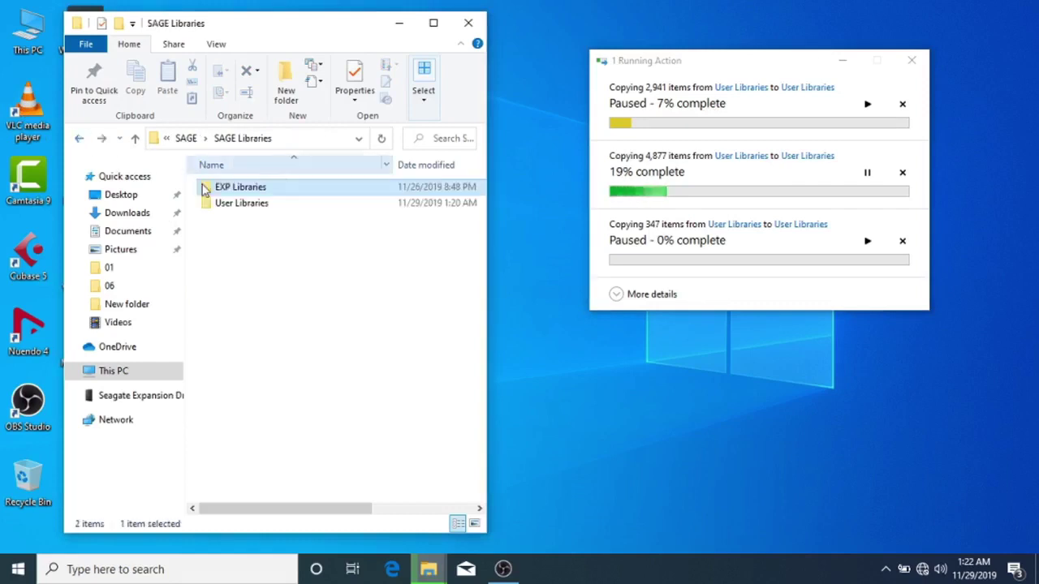
{"action": "double_click", "coordinate": [227, 203]}
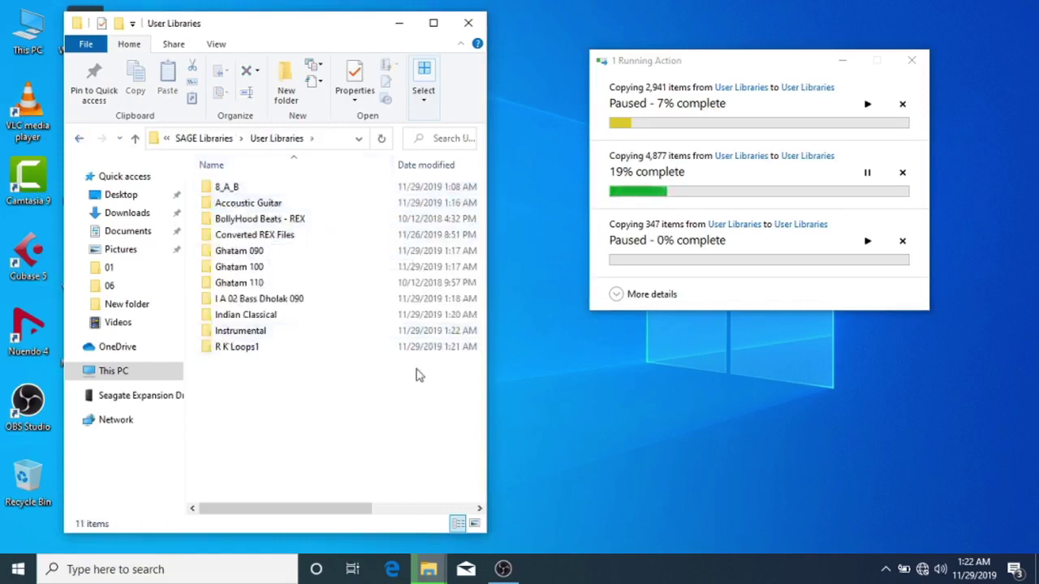
Step: Resume the paused 347-item copy from the detailed progress view and briefly view the drives in This PC
{"action": "left_click", "coordinate": [654, 294]}
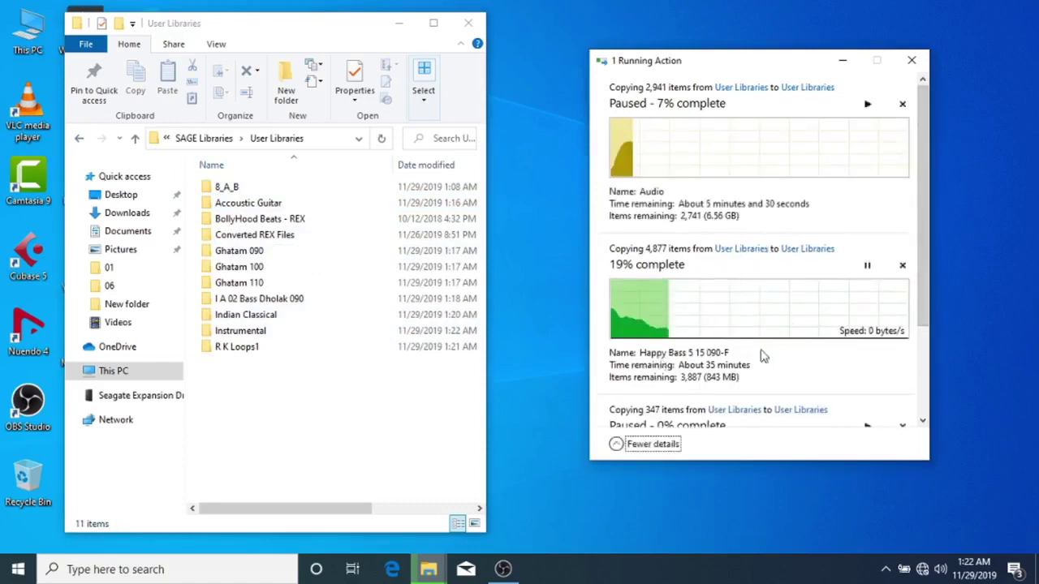
{"action": "left_click_drag", "start_coordinate": [922, 246], "coordinate": [917, 338]}
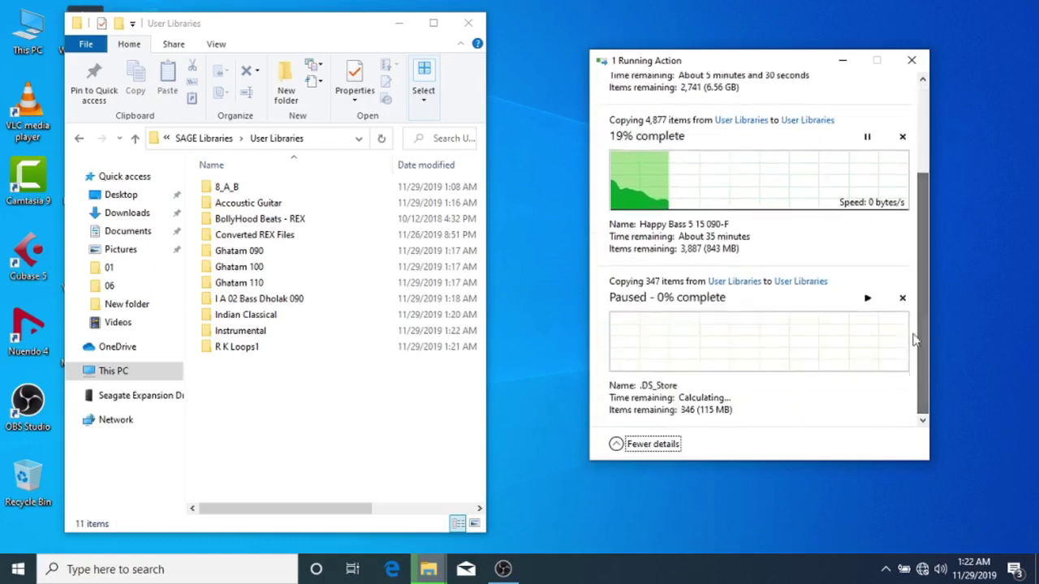
{"action": "left_click", "coordinate": [867, 299]}
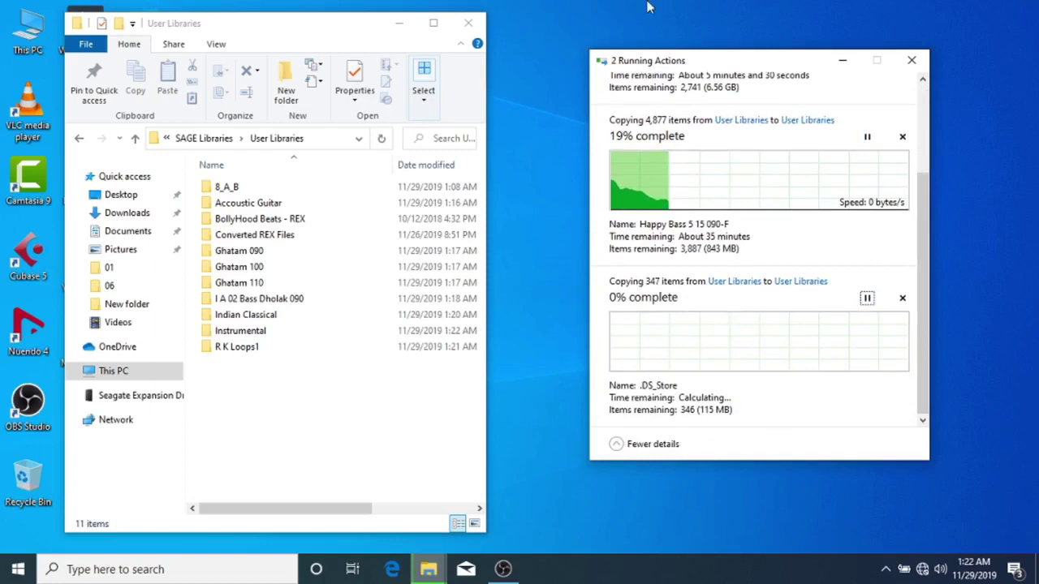
{"action": "double_click", "coordinate": [29, 28]}
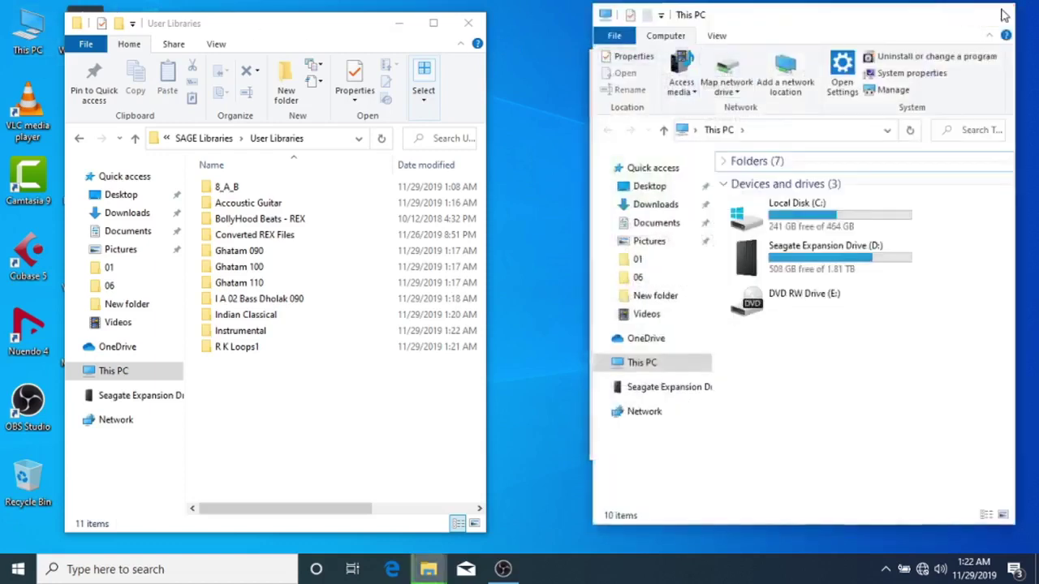
{"action": "left_click", "coordinate": [992, 14]}
Step: Pause the 4,877-item copy, resume the 2,941-item copy, and collapse the copy details
{"action": "scroll", "coordinate": [771, 202], "scroll_direction": "up", "scroll_amount": 3}
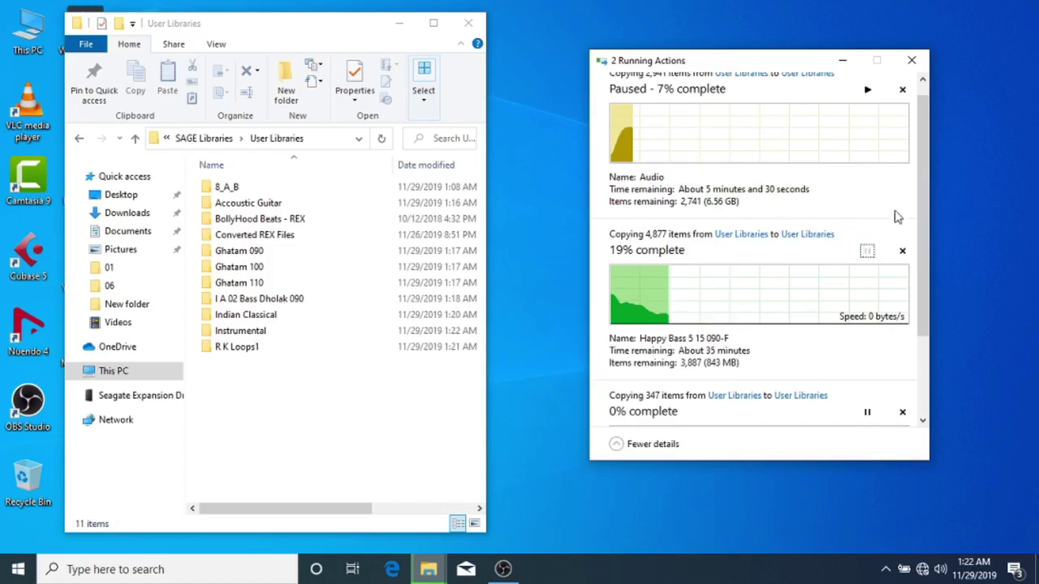
{"action": "left_click_drag", "start_coordinate": [920, 183], "coordinate": [923, 300]}
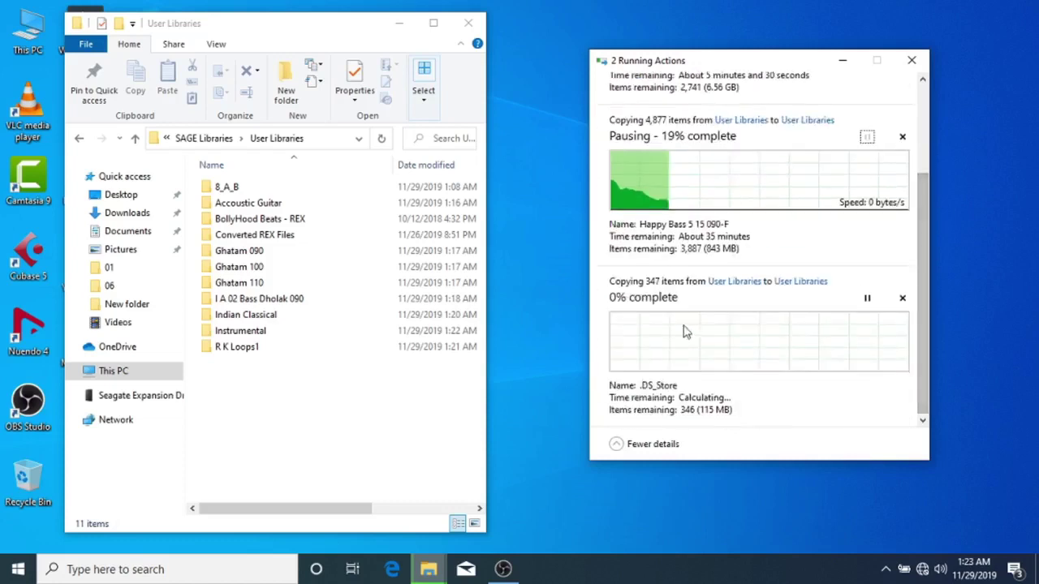
{"action": "left_click", "coordinate": [641, 445]}
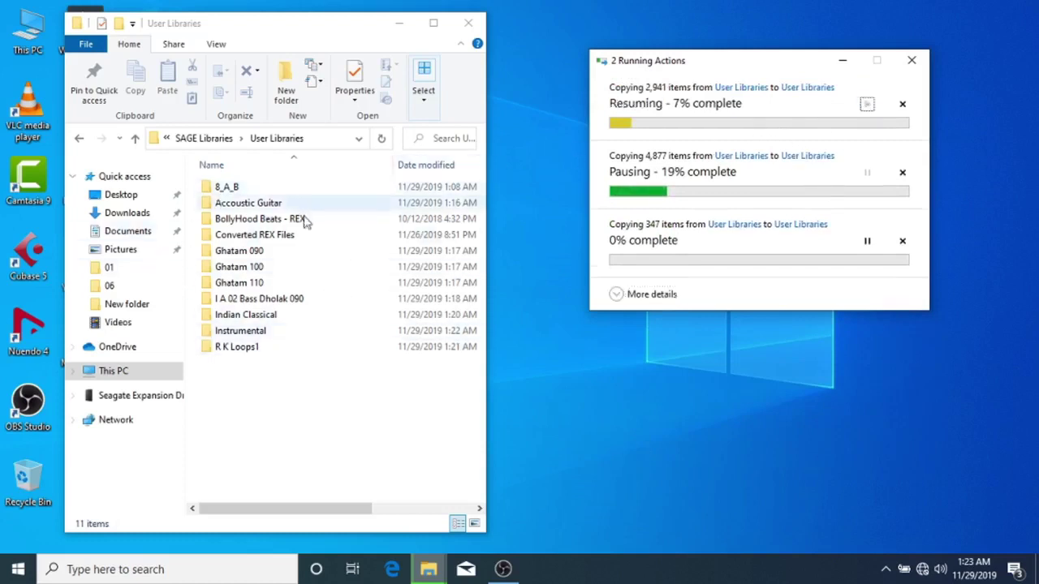
Step: Select the copied R K Loops1 library and review the detailed progress of all three copy operations
{"action": "left_click", "coordinate": [284, 349]}
{"action": "key", "text": "ctrl+a"}
{"action": "left_click", "coordinate": [284, 349]}
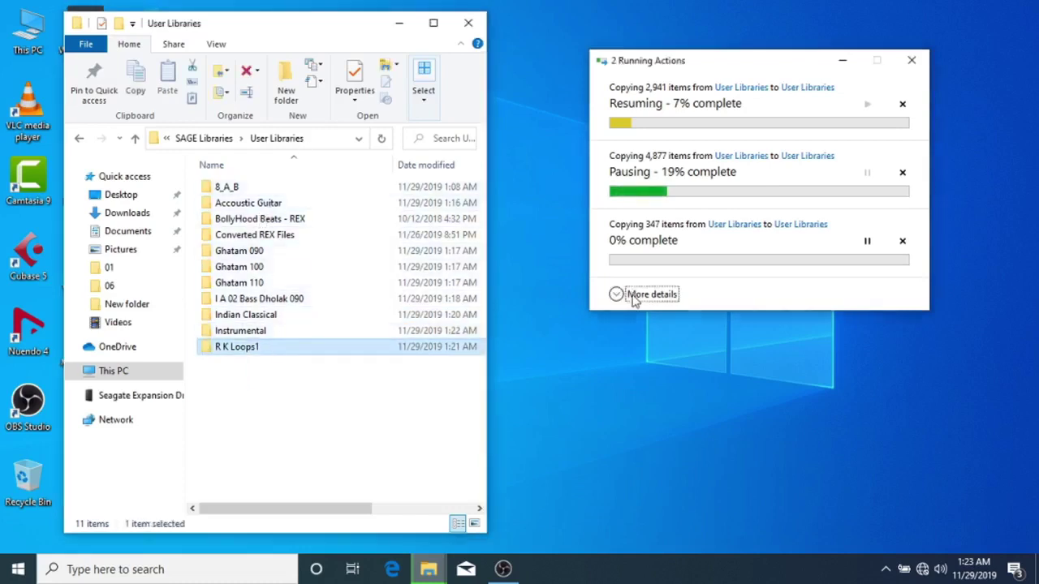
{"action": "left_click", "coordinate": [625, 295]}
{"action": "left_click_drag", "start_coordinate": [926, 209], "coordinate": [934, 317]}
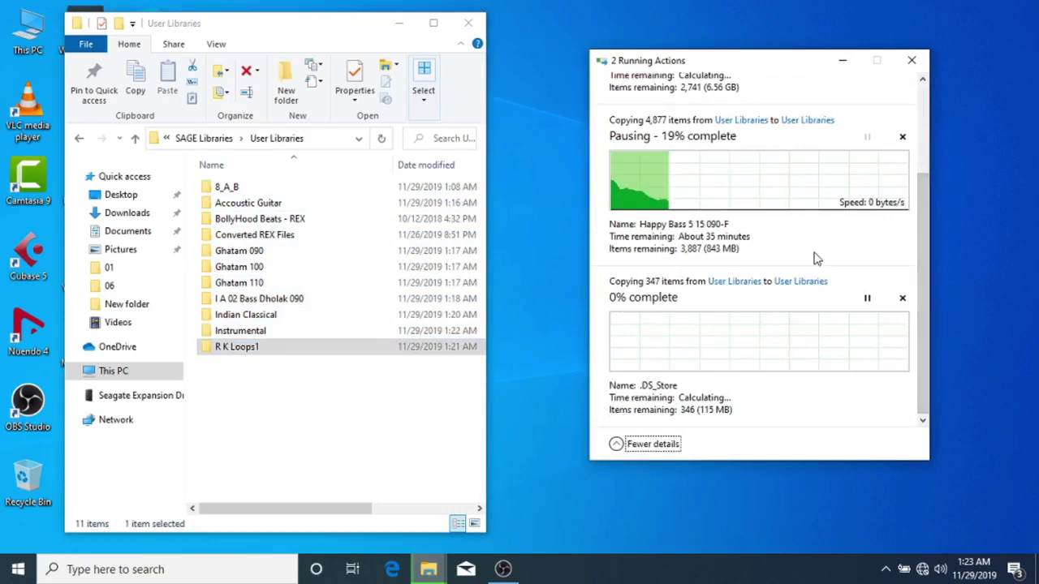
{"action": "scroll", "coordinate": [926, 171], "scroll_direction": "up", "scroll_amount": 3}
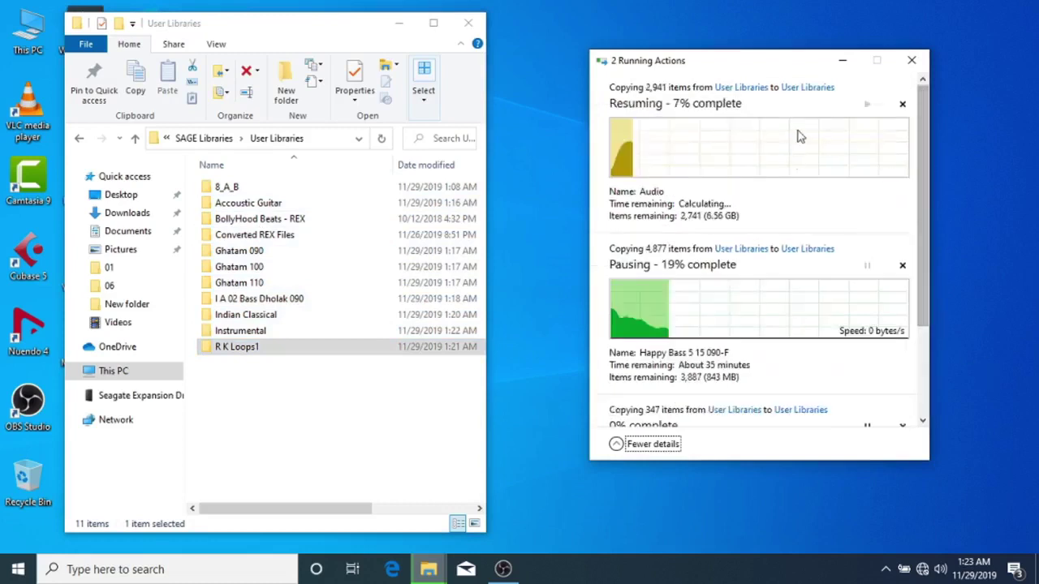
{"action": "left_click_drag", "start_coordinate": [931, 205], "coordinate": [935, 316]}
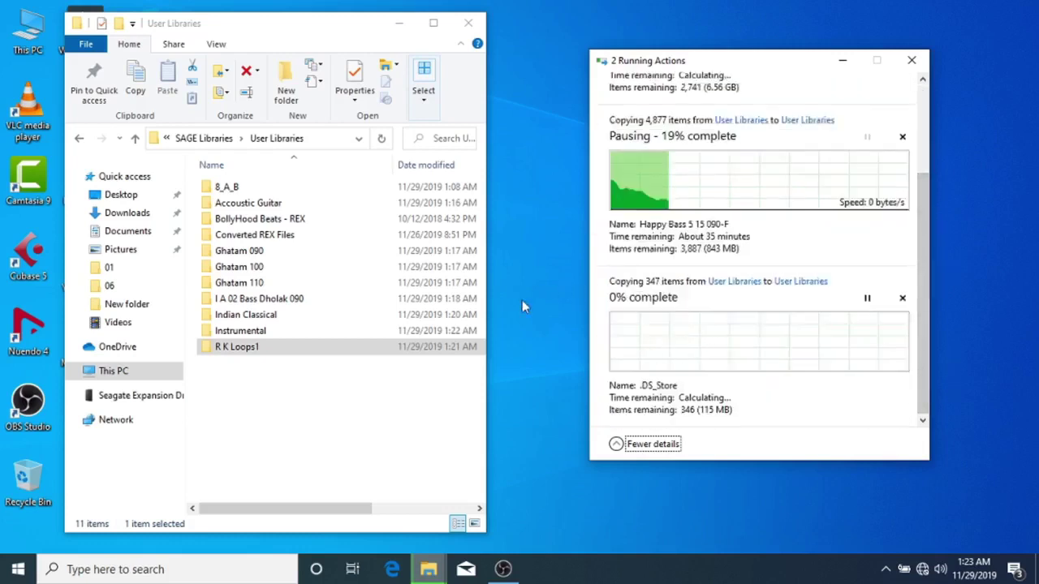
Step: Refresh the desktop and launch Cubase 5
{"action": "right_click", "coordinate": [535, 174]}
{"action": "left_click", "coordinate": [557, 217]}
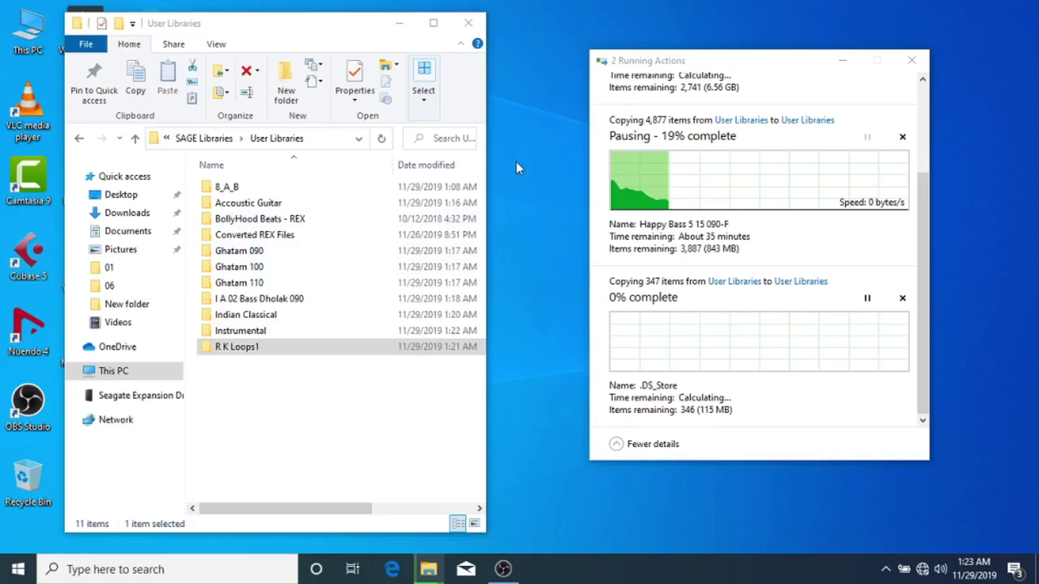
{"action": "right_click", "coordinate": [518, 164]}
{"action": "left_click", "coordinate": [541, 210]}
{"action": "double_click", "coordinate": [29, 253]}
{"action": "left_click_drag", "start_coordinate": [255, 417], "coordinate": [293, 162]}
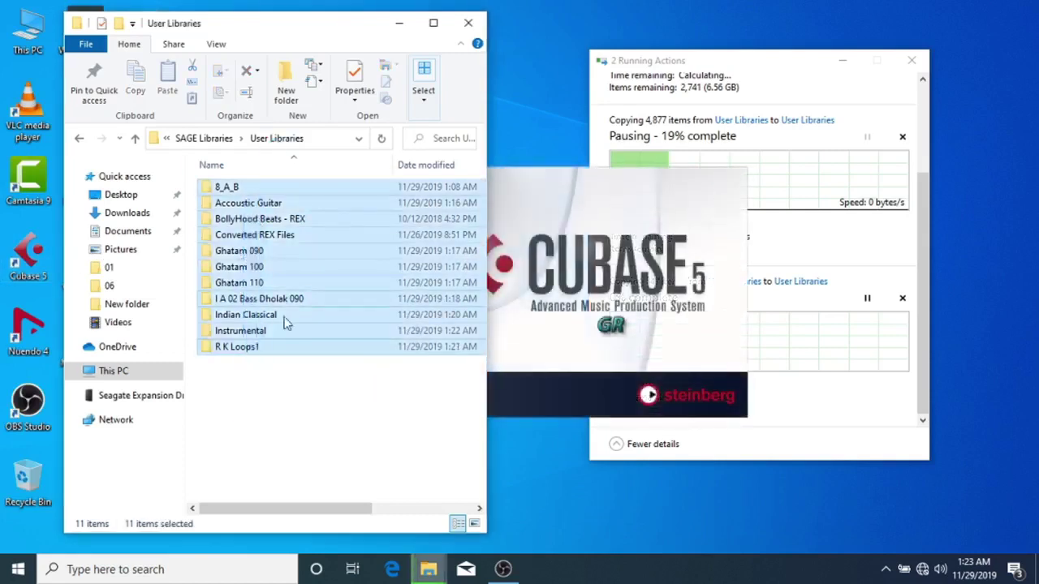
{"action": "left_click", "coordinate": [329, 379]}
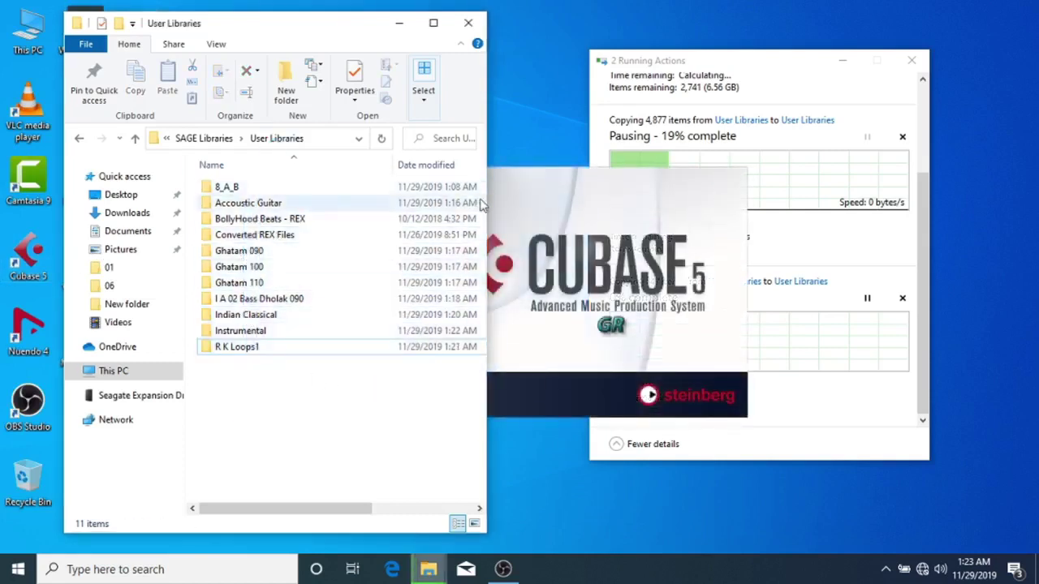
Step: Pause the 347-item copy while Cubase 5 loads
{"action": "left_click", "coordinate": [549, 119]}
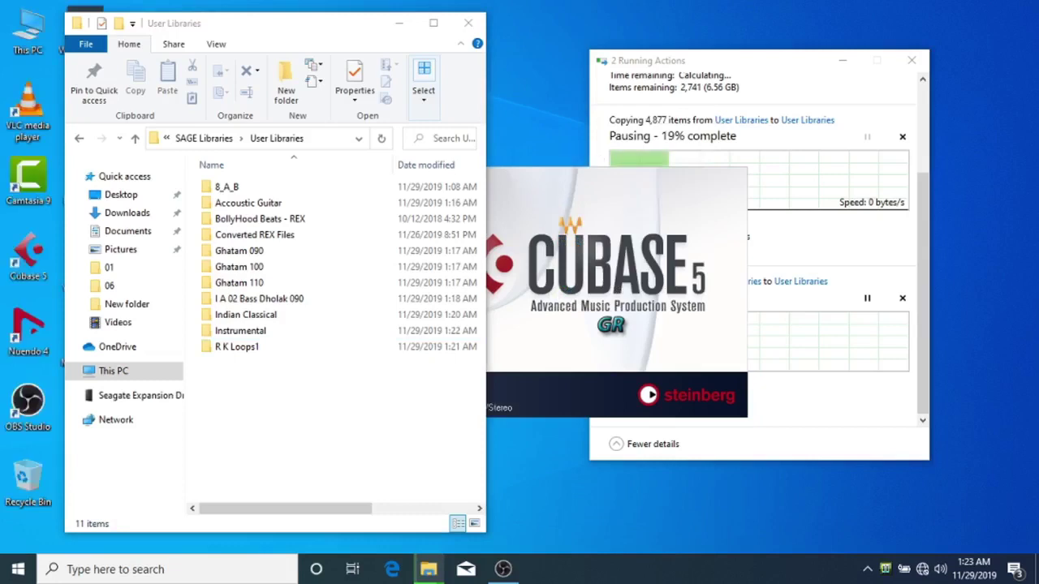
{"action": "left_click", "coordinate": [809, 209]}
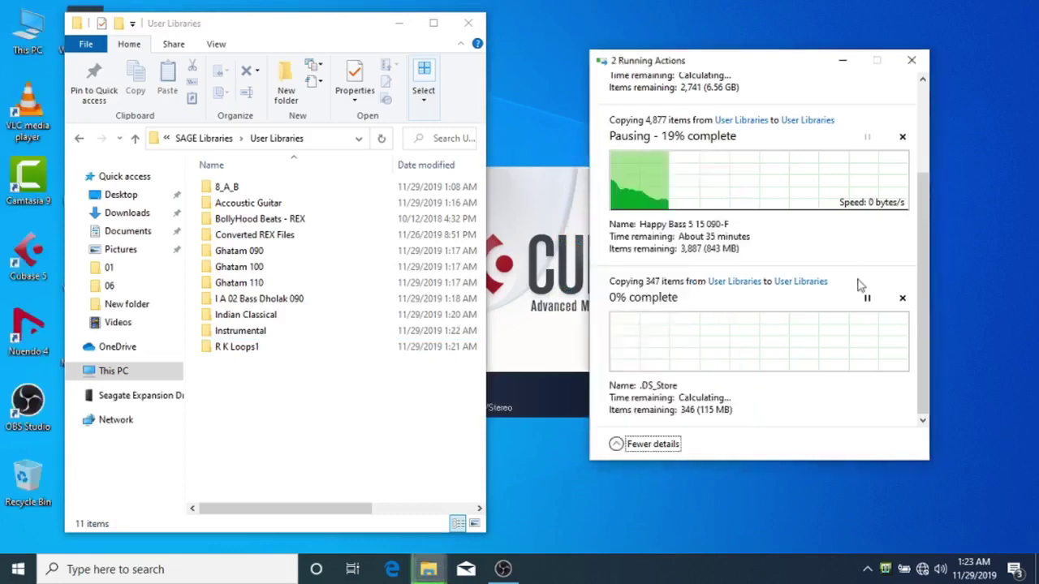
{"action": "left_click", "coordinate": [867, 299]}
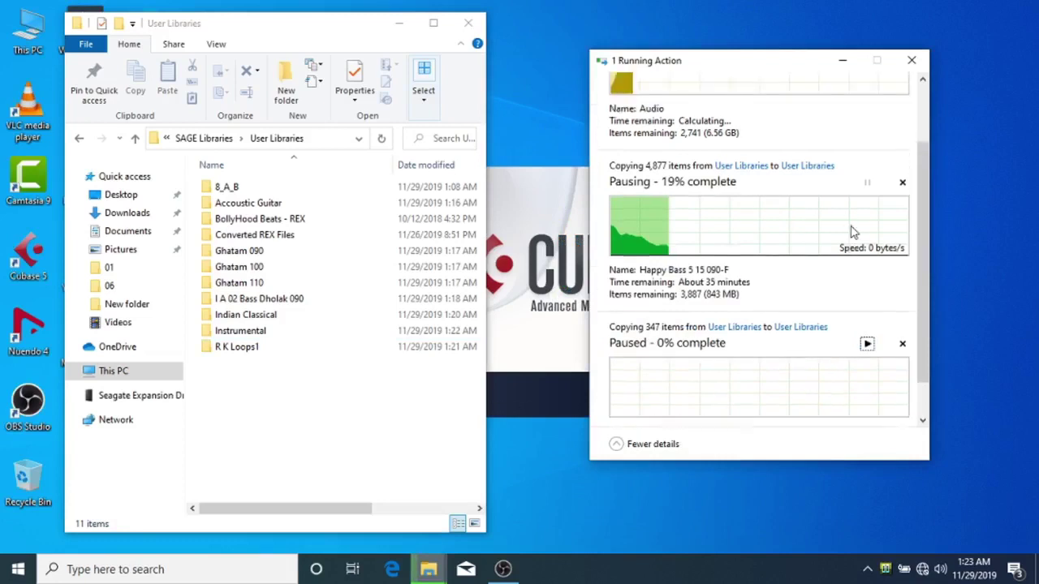
{"action": "scroll", "coordinate": [852, 233], "scroll_direction": "up", "scroll_amount": 1}
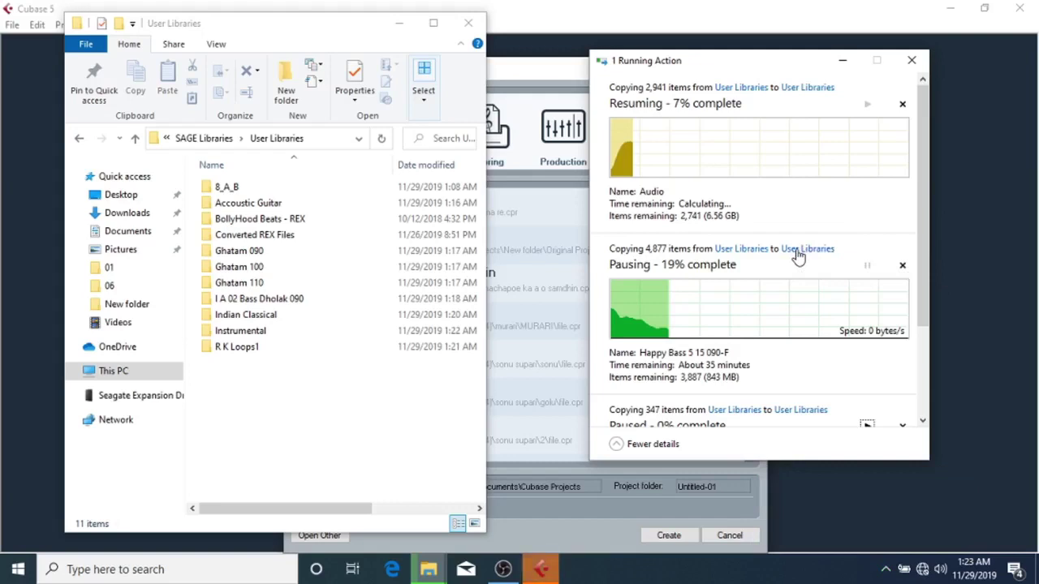
Step: Switch to Cubase 5 and create a new project in the default location with the project folder Untitled-01
{"action": "left_click", "coordinate": [952, 14]}
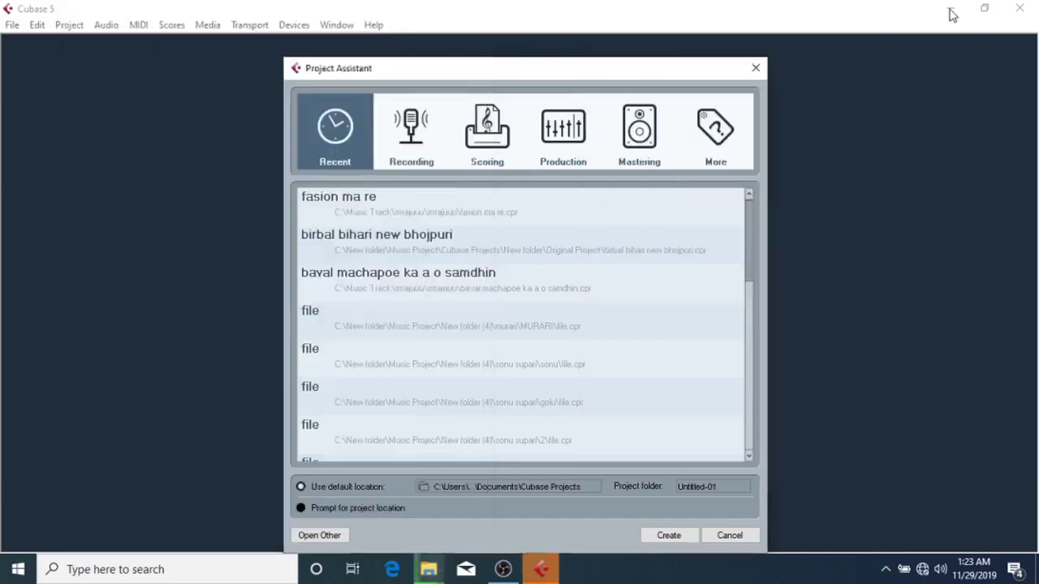
{"action": "left_click", "coordinate": [668, 535]}
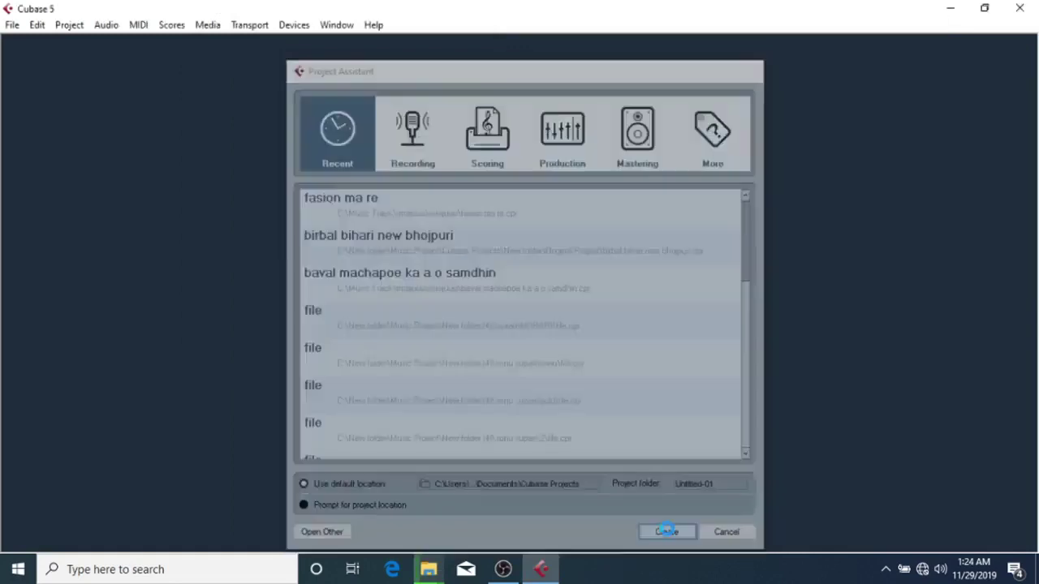
{"action": "left_click", "coordinate": [890, 46]}
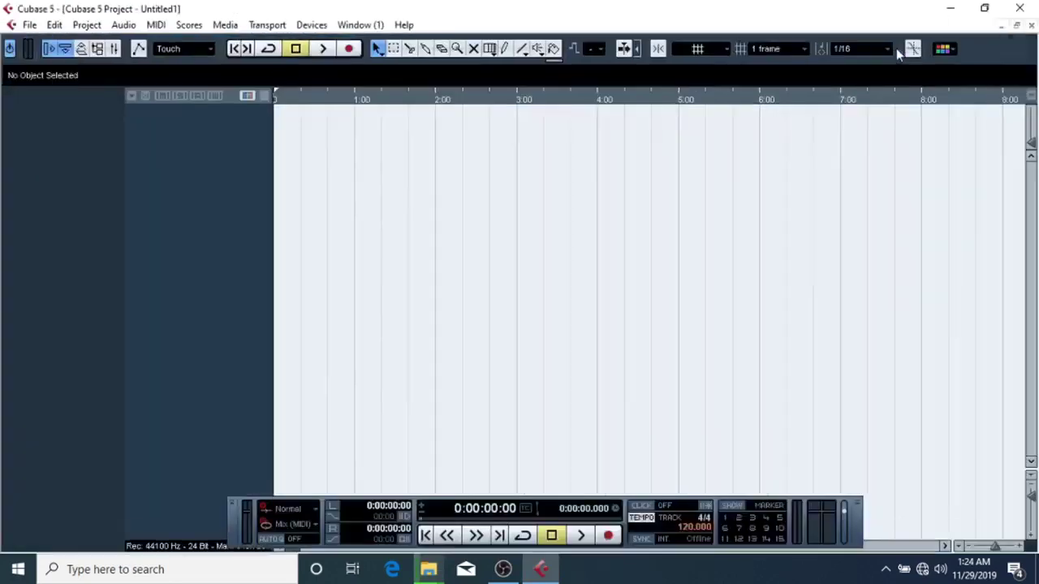
Step: Minimize Cubase, place the This PC window over User Libraries, and check the progress of the copy operations
{"action": "left_click", "coordinate": [950, 8]}
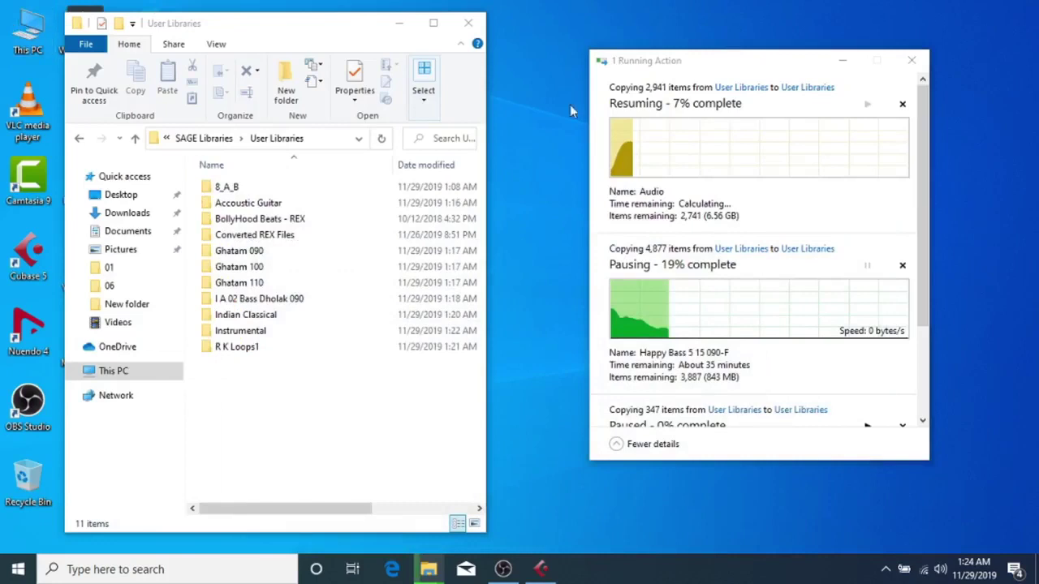
{"action": "left_click_drag", "start_coordinate": [825, 18], "coordinate": [283, 55]}
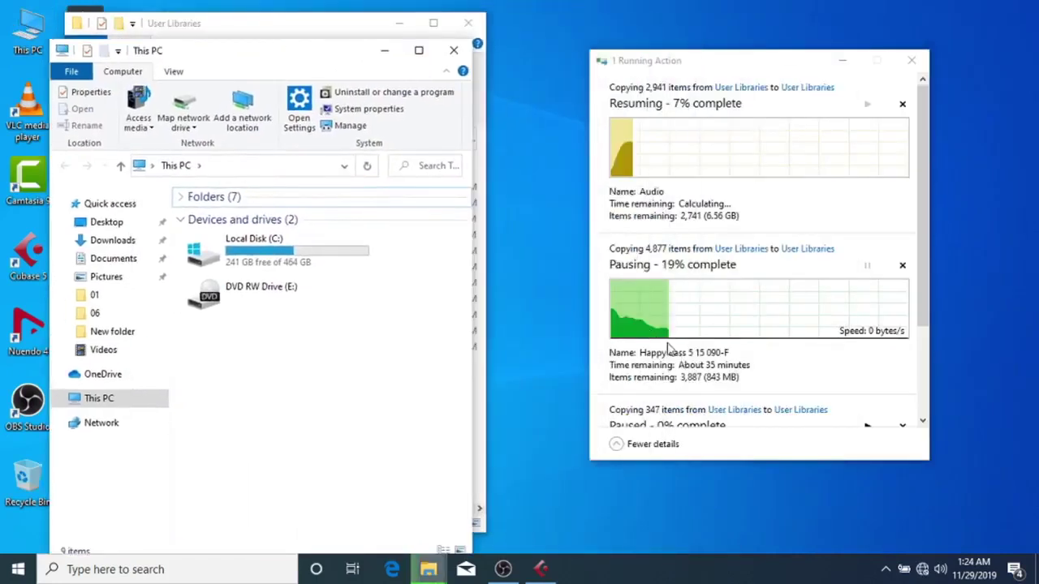
{"action": "scroll", "coordinate": [834, 297], "scroll_direction": "down", "scroll_amount": 2}
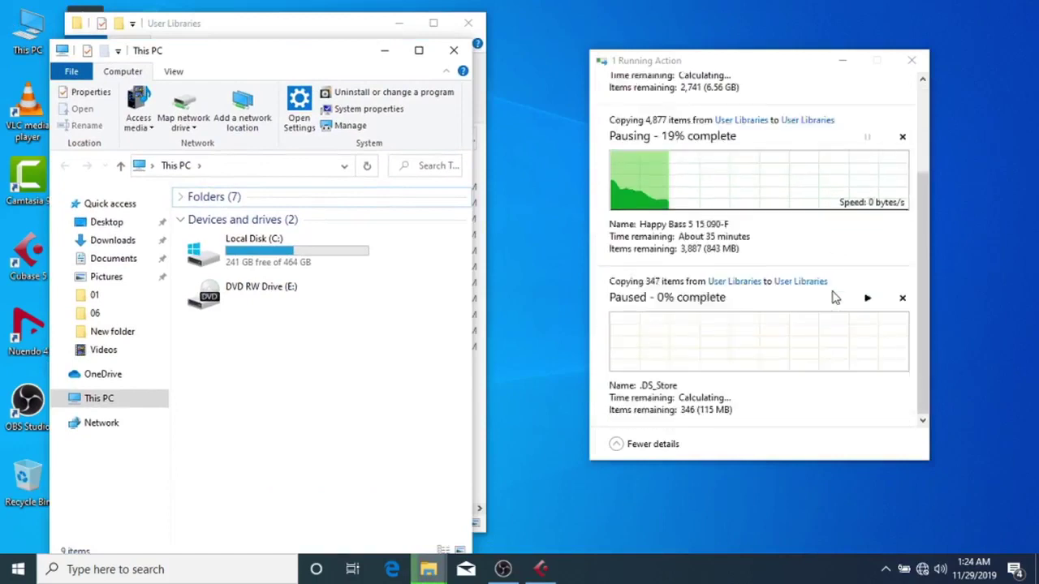
{"action": "scroll", "coordinate": [834, 298], "scroll_direction": "up", "scroll_amount": 2}
Step: Refresh the desktop and the drive listing in This PC
{"action": "right_click", "coordinate": [528, 216]}
{"action": "left_click", "coordinate": [553, 262]}
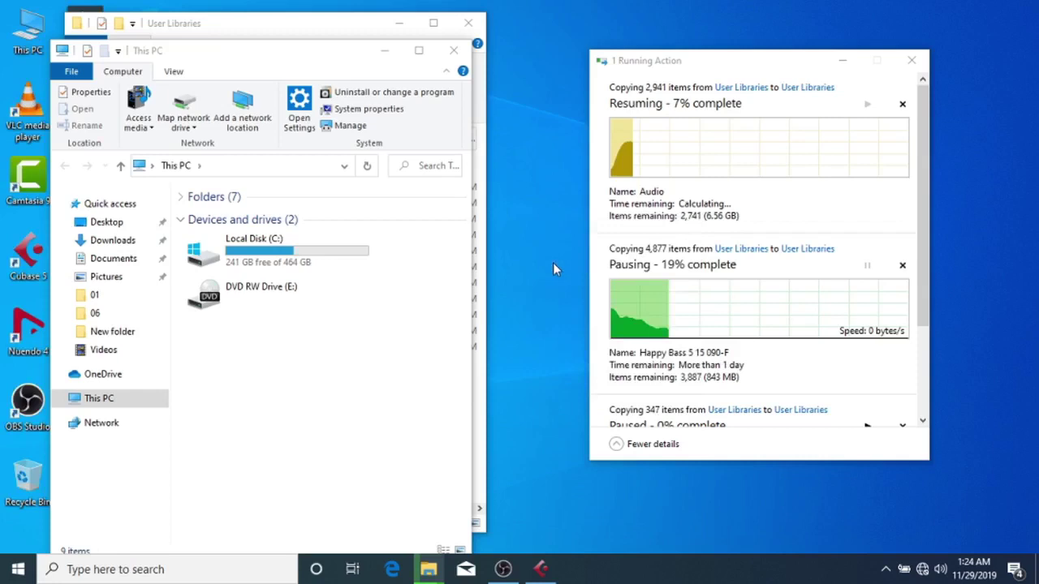
{"action": "right_click", "coordinate": [344, 338]}
{"action": "left_click", "coordinate": [369, 397]}
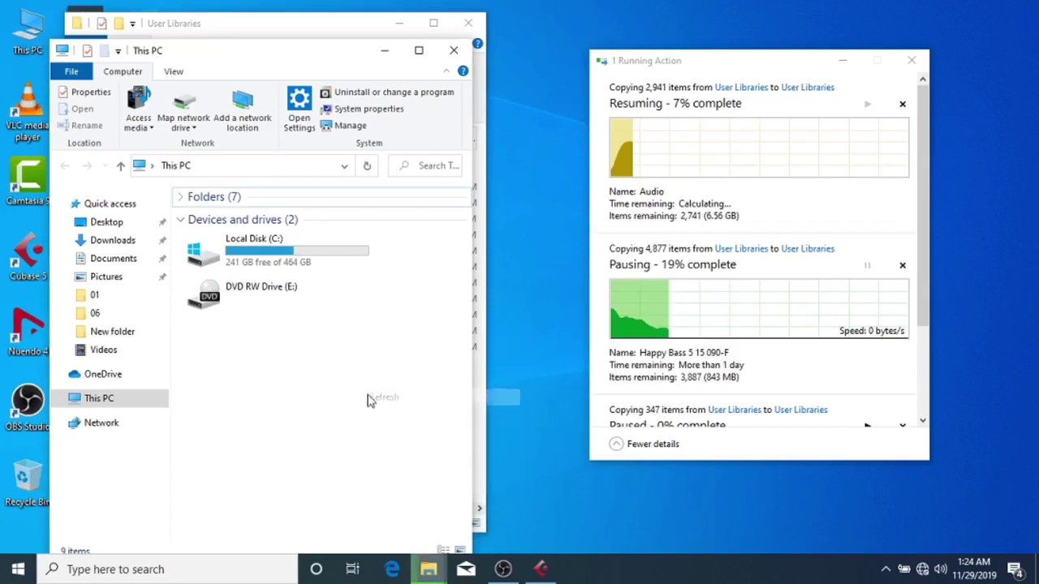
Step: Refresh the drive listing in This PC again and close that window
{"action": "right_click", "coordinate": [346, 359]}
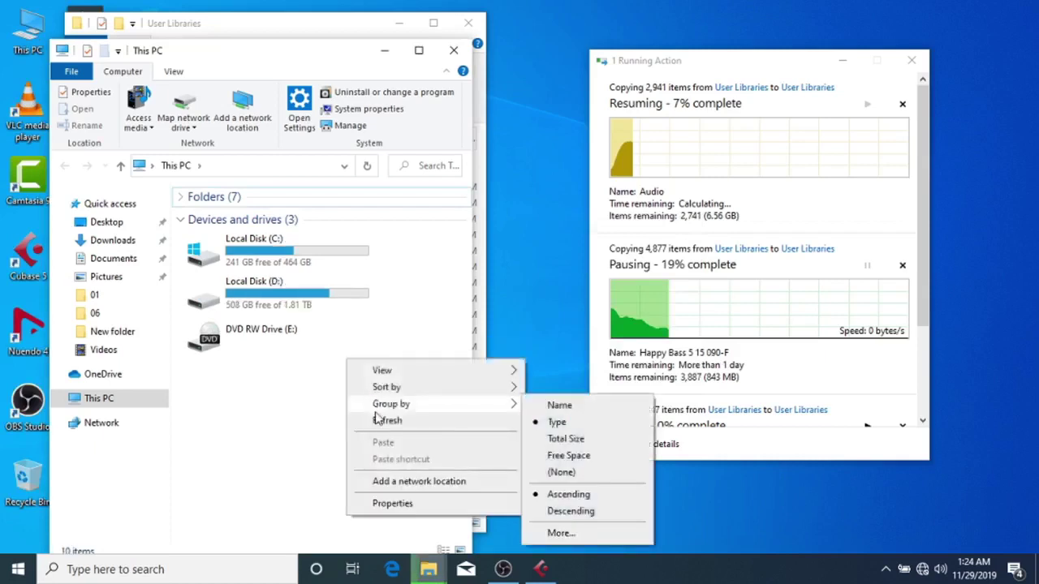
{"action": "left_click", "coordinate": [381, 420]}
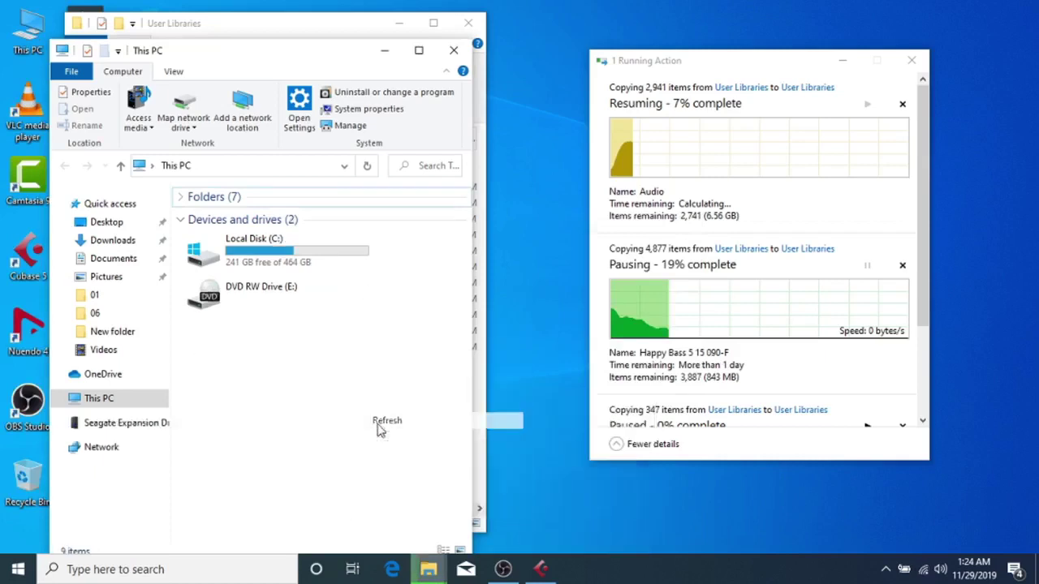
{"action": "left_click", "coordinate": [467, 57]}
Step: Resume the paused 347-item copy to User Libraries and check the progress of the copy operations
{"action": "scroll", "coordinate": [842, 293], "scroll_direction": "down", "scroll_amount": 2}
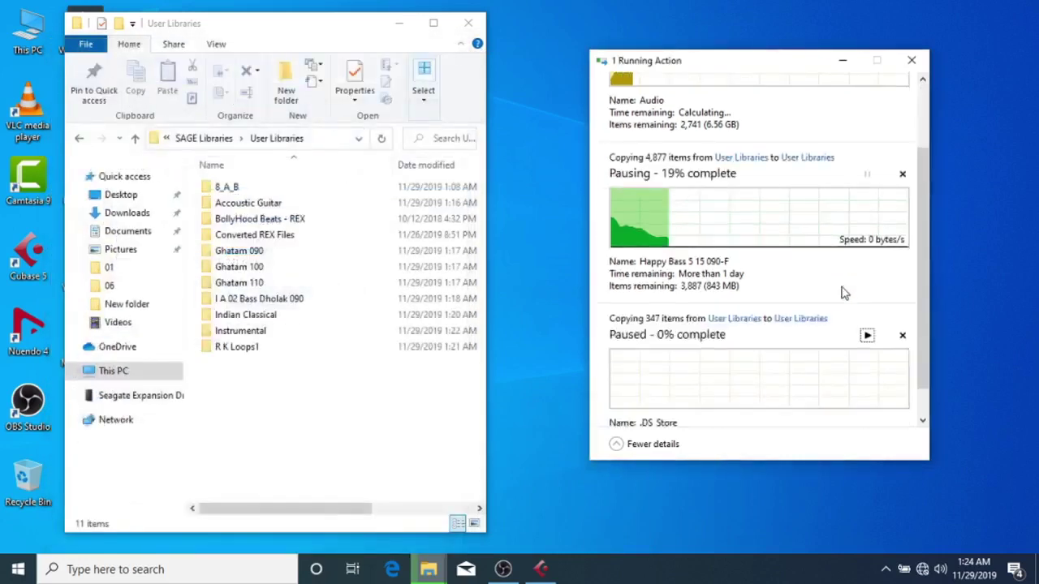
{"action": "left_click", "coordinate": [867, 336]}
{"action": "scroll", "coordinate": [680, 269], "scroll_direction": "down", "scroll_amount": 1}
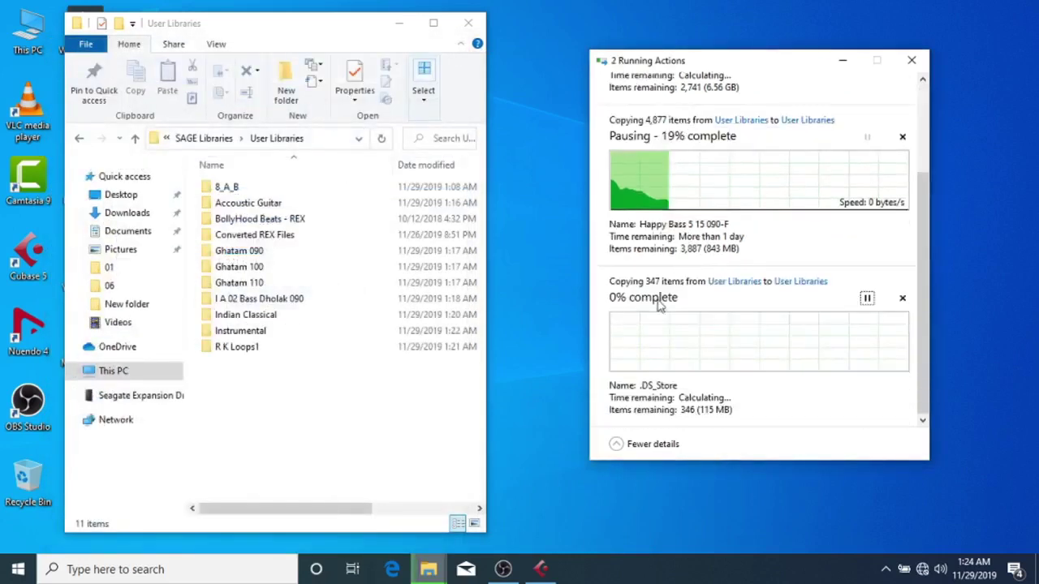
{"action": "scroll", "coordinate": [658, 299], "scroll_direction": "up", "scroll_amount": 3}
Step: Switch to Cubase 5 and add one instrument track that uses StylusRMX
{"action": "left_click", "coordinate": [564, 573]}
{"action": "right_click", "coordinate": [213, 188]}
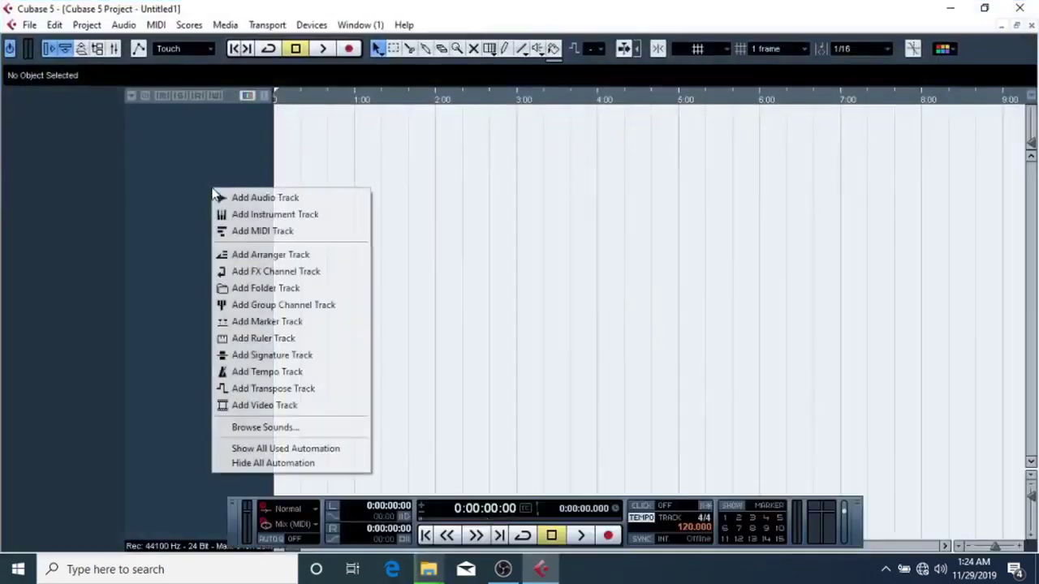
{"action": "left_click", "coordinate": [258, 213]}
{"action": "left_click", "coordinate": [513, 305]}
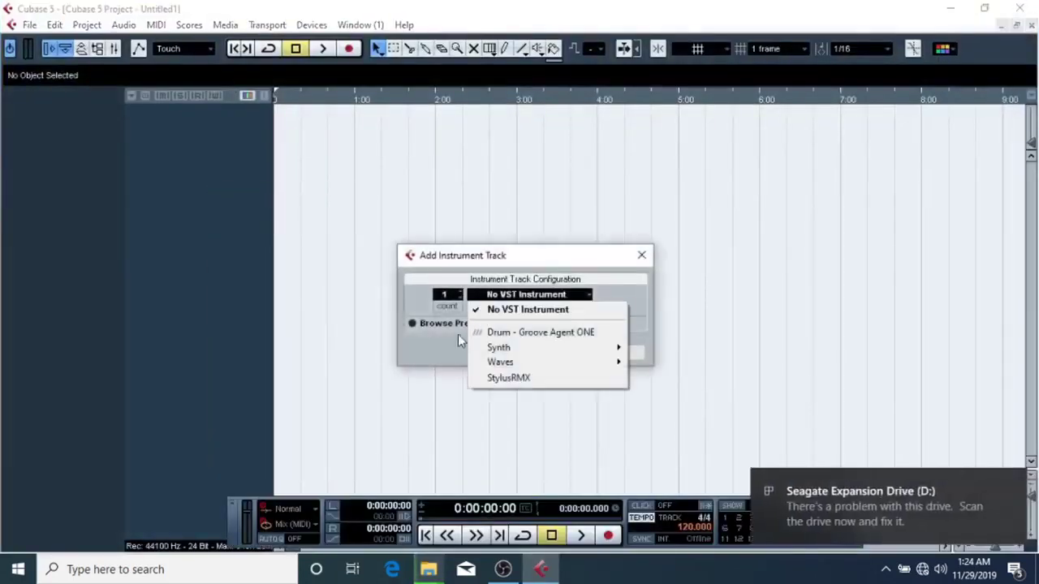
{"action": "left_click", "coordinate": [514, 379]}
{"action": "left_click", "coordinate": [532, 355]}
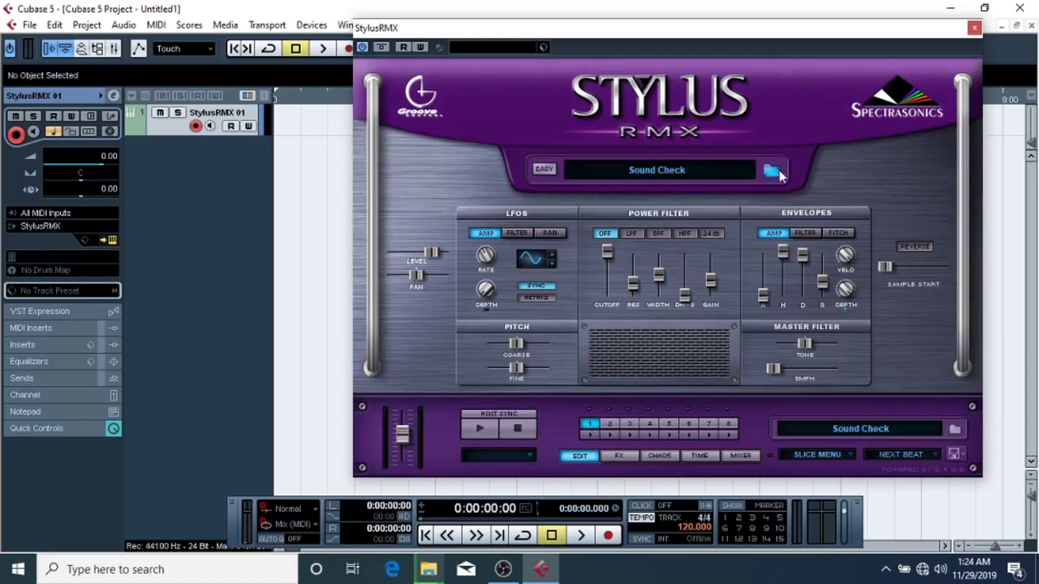
Step: Open the StylusRMX sound browser and load the R K Loops1 library from User Libraries
{"action": "left_click", "coordinate": [771, 172]}
{"action": "left_click", "coordinate": [434, 129]}
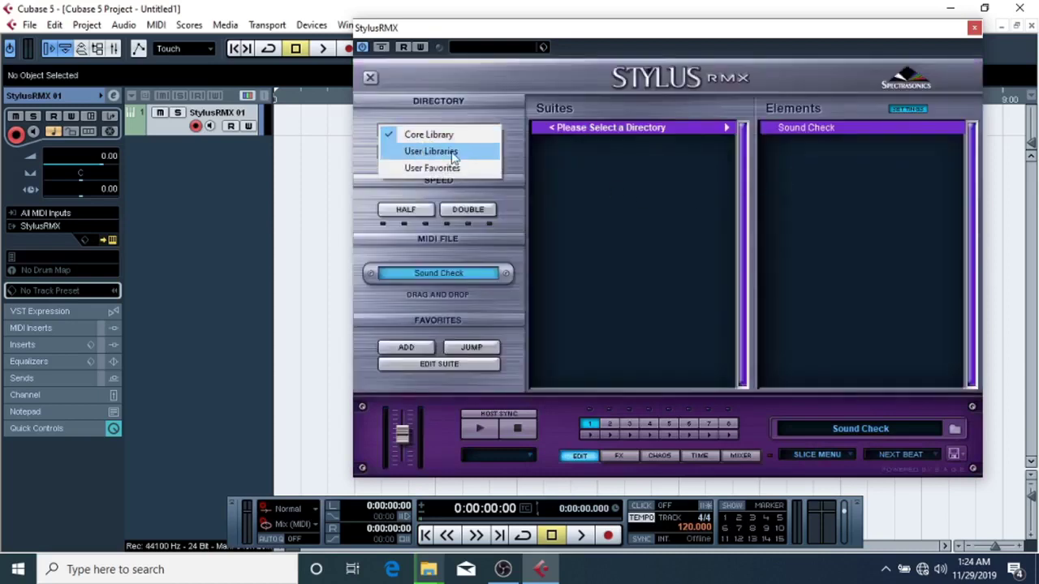
{"action": "left_click", "coordinate": [436, 151]}
{"action": "left_click", "coordinate": [438, 156]}
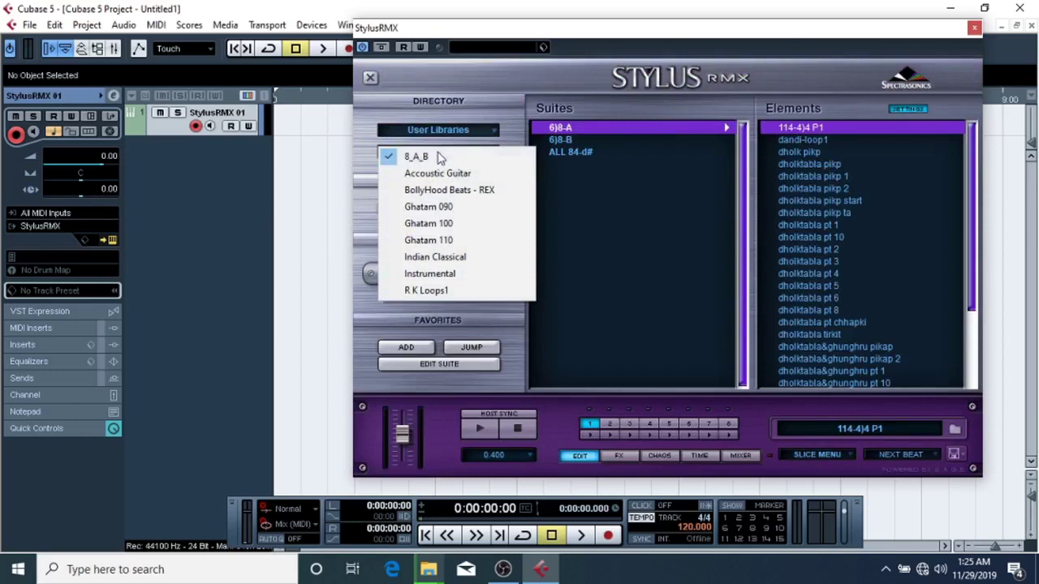
{"action": "left_click", "coordinate": [430, 290]}
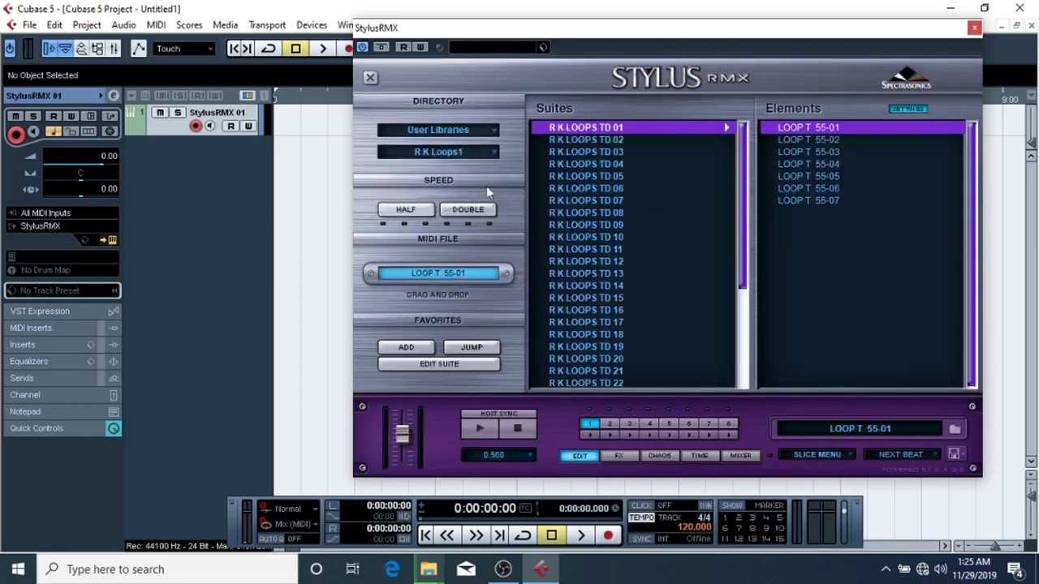
Step: Audition LOOP T 75-04 from suite R K LOOPS TD 03 and raise the StylusRMX level to about 2.50 dB
{"action": "left_click", "coordinate": [806, 152]}
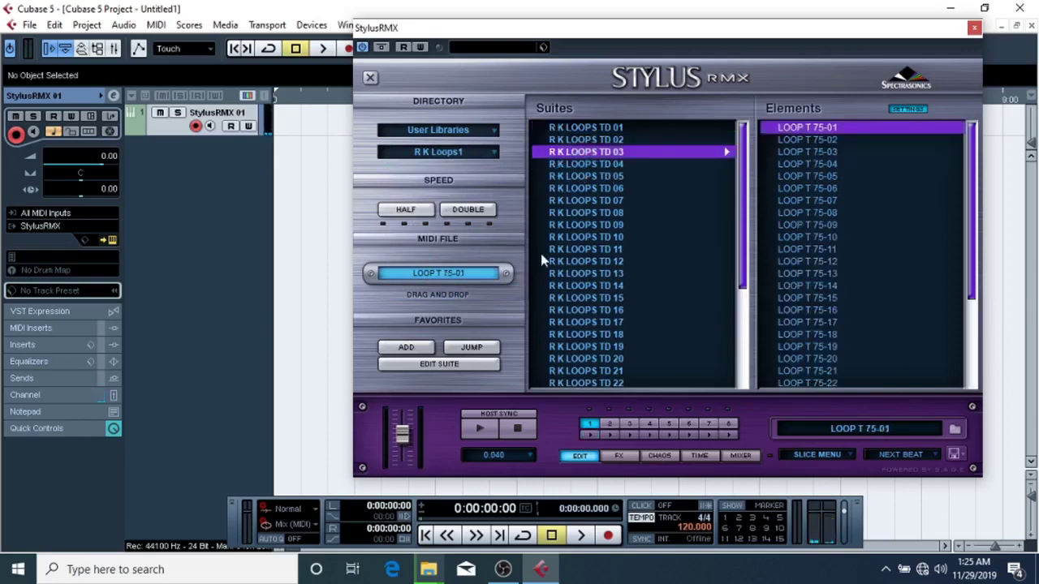
{"action": "left_click", "coordinate": [784, 162]}
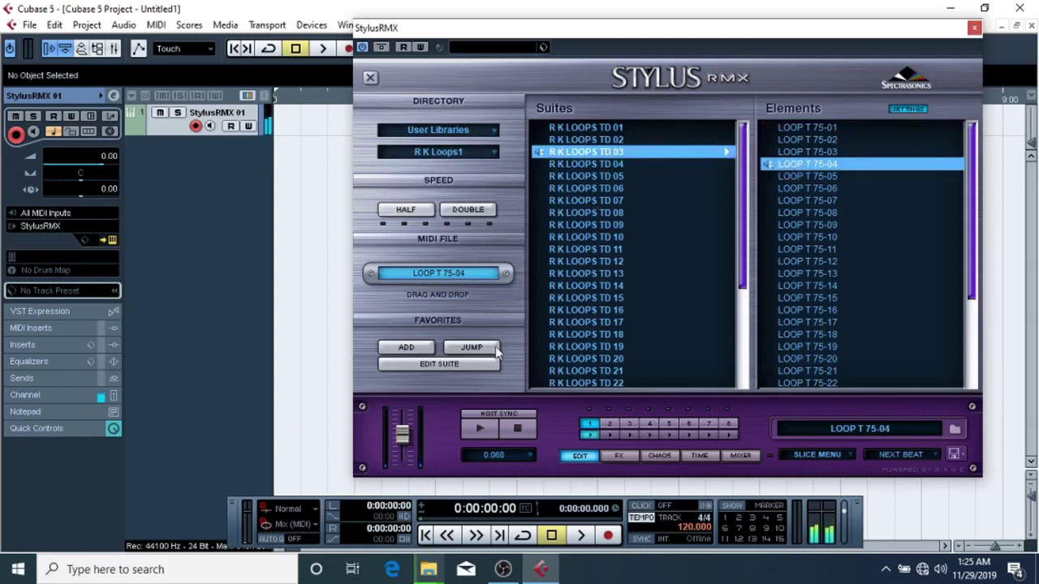
{"action": "left_click_drag", "start_coordinate": [402, 434], "coordinate": [432, 264]}
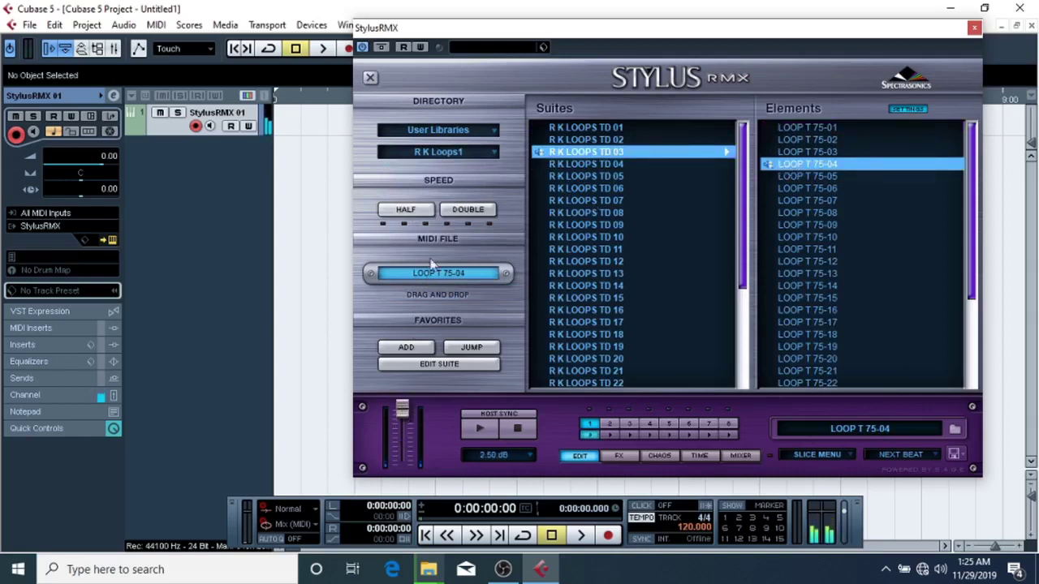
Step: Audition further loops of R K LOOPS TD 03, including LOOP T 75-11, 75-13, 75-20 and 75-23
{"action": "left_click", "coordinate": [789, 202]}
{"action": "left_click", "coordinate": [803, 249]}
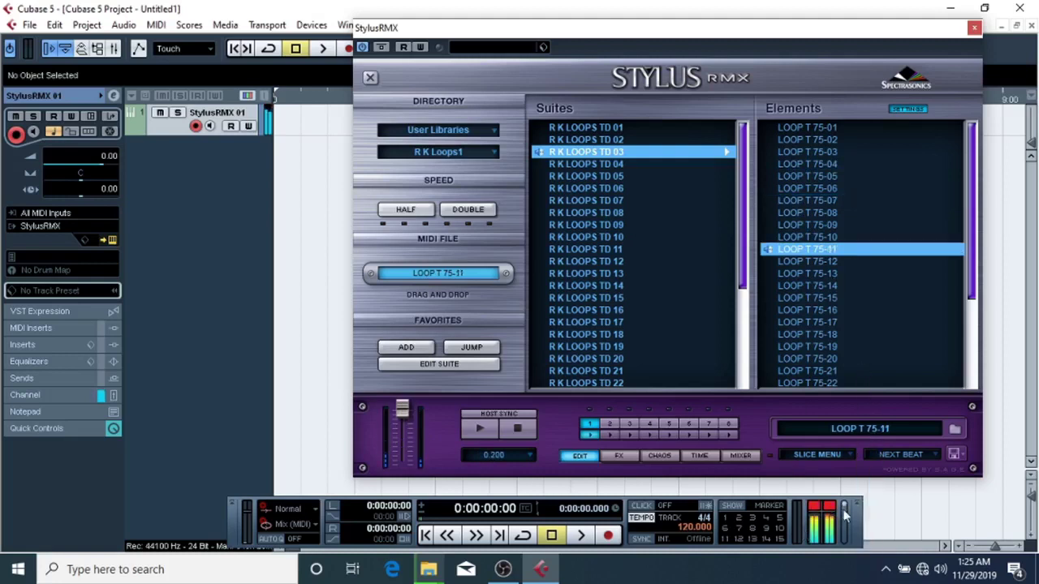
{"action": "left_click", "coordinate": [784, 201]}
{"action": "left_click", "coordinate": [771, 273]}
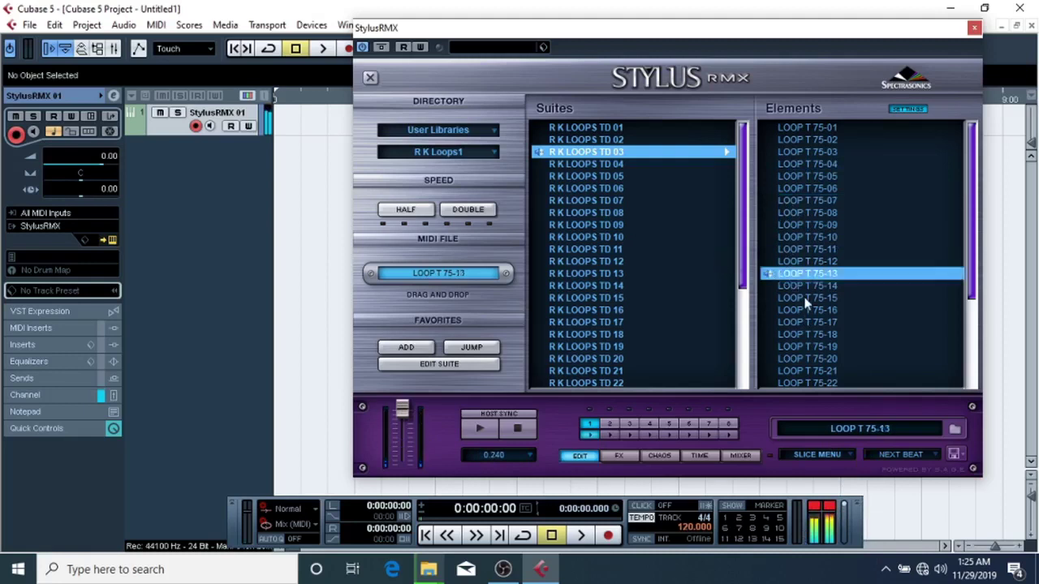
{"action": "scroll", "coordinate": [804, 300], "scroll_direction": "down", "scroll_amount": 3}
{"action": "left_click", "coordinate": [800, 264]}
{"action": "scroll", "coordinate": [800, 268], "scroll_direction": "down", "scroll_amount": 1}
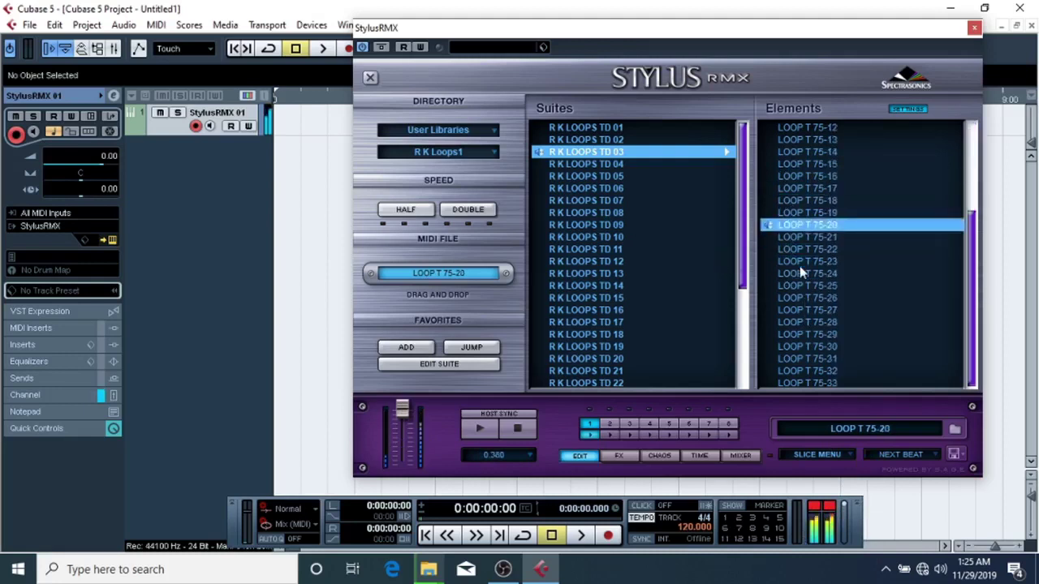
{"action": "left_click", "coordinate": [795, 261]}
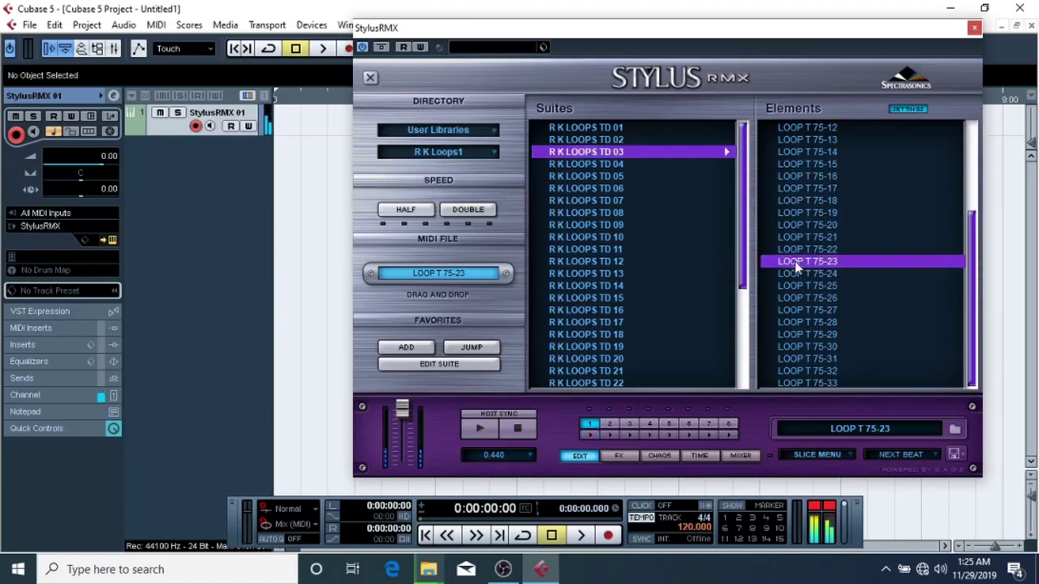
Step: Switch the project to a fixed tempo of 110 and audition LOOP T 75-25 and 75-28
{"action": "left_click", "coordinate": [649, 517]}
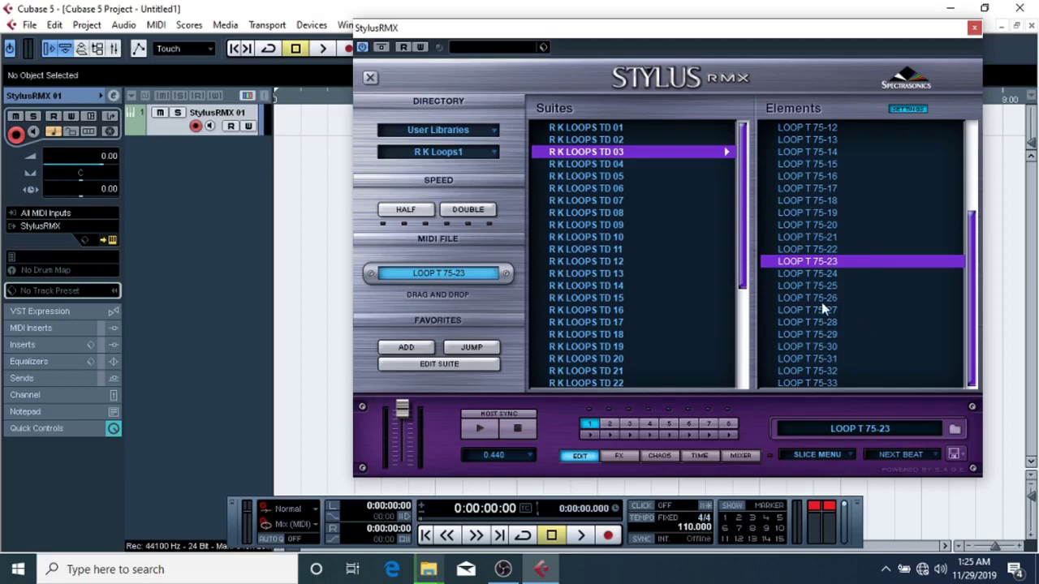
{"action": "left_click", "coordinate": [786, 287]}
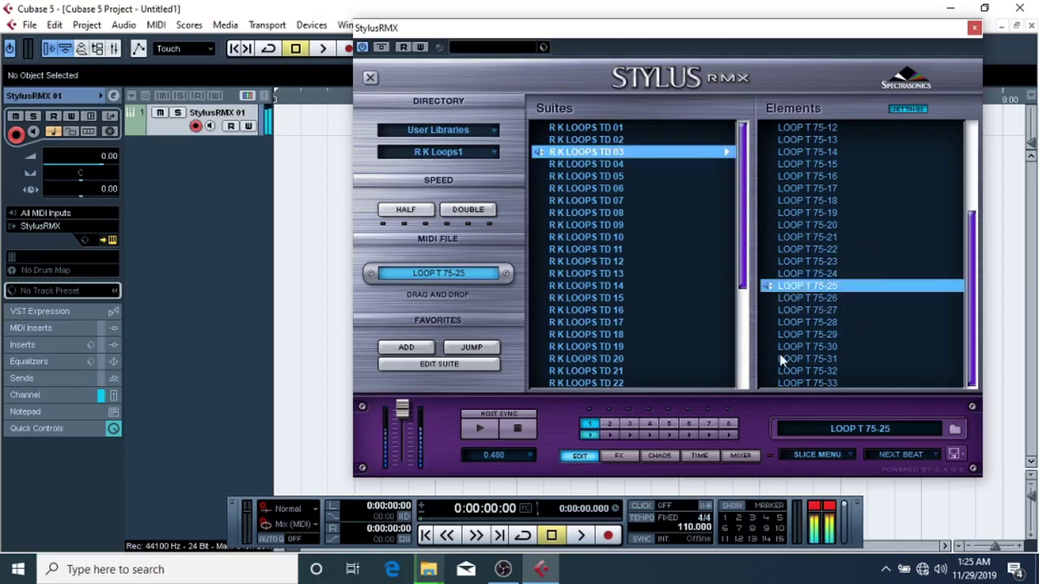
{"action": "left_click", "coordinate": [790, 322]}
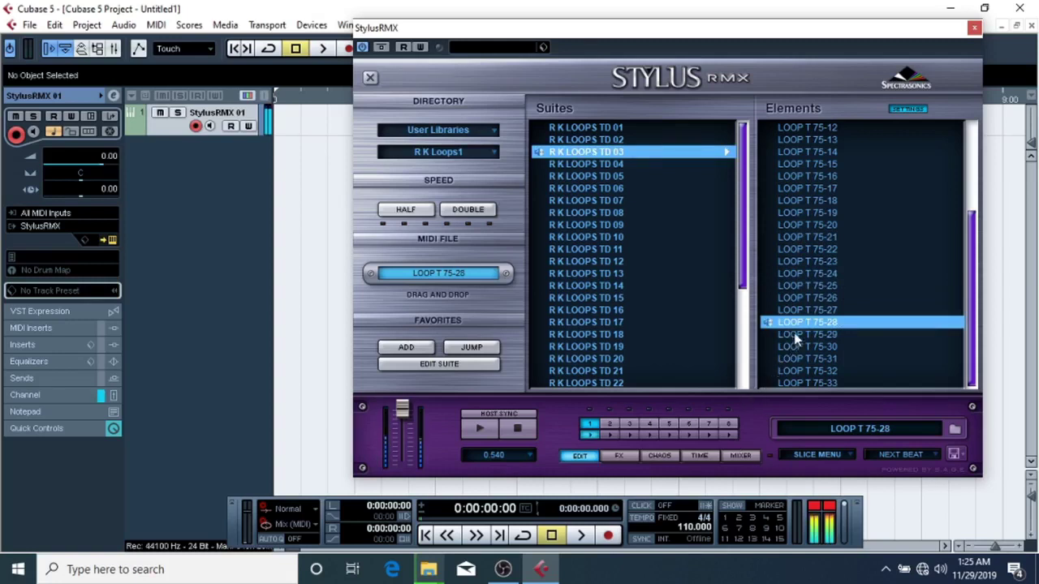
Step: Lower the StylusRMX level slightly and audition LOOP T 75-29, 75-30 and 75-31
{"action": "left_click", "coordinate": [402, 410]}
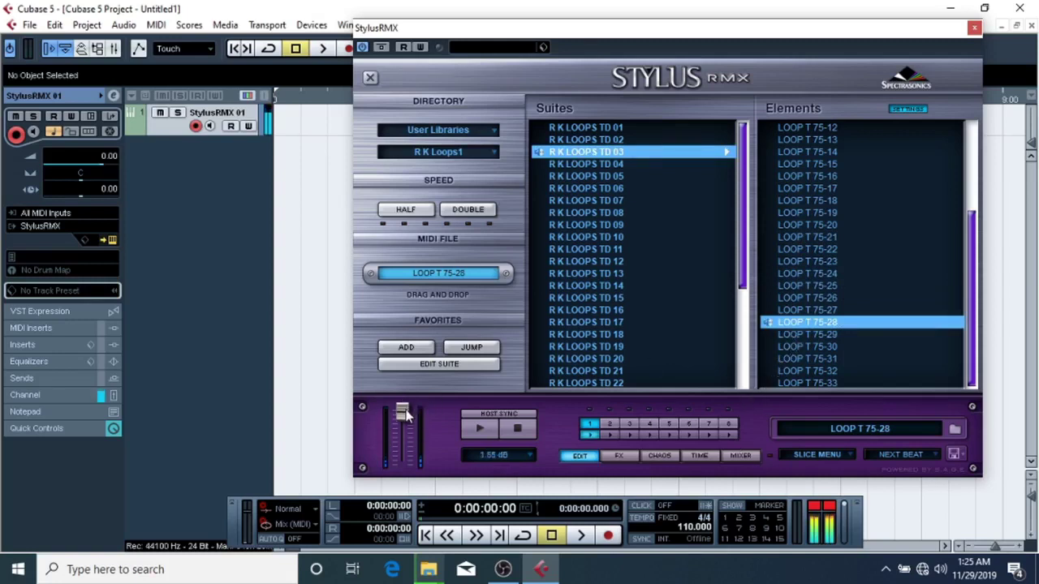
{"action": "left_click", "coordinate": [820, 335]}
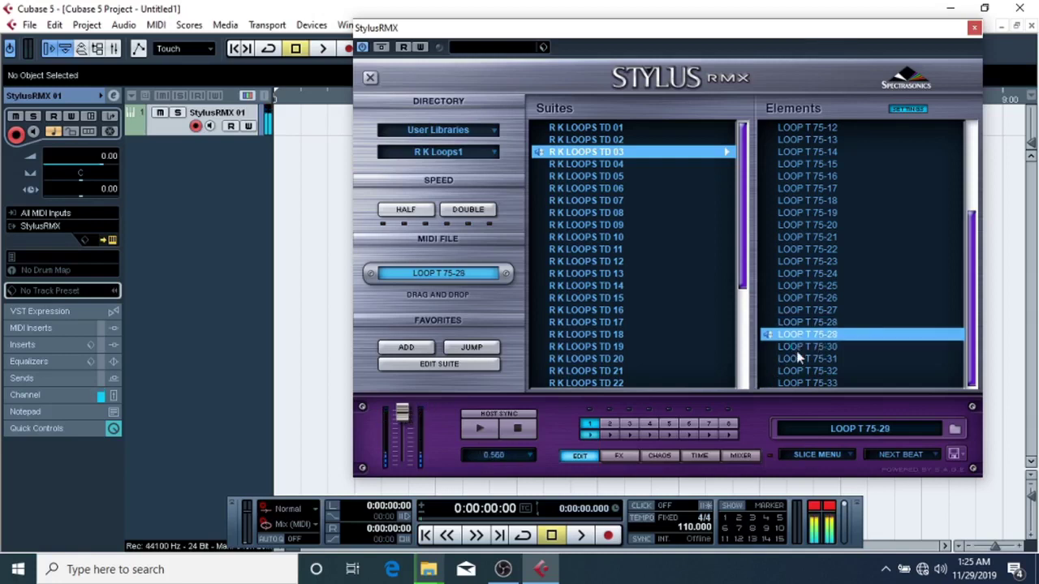
{"action": "left_click", "coordinate": [798, 350]}
{"action": "left_click", "coordinate": [795, 358]}
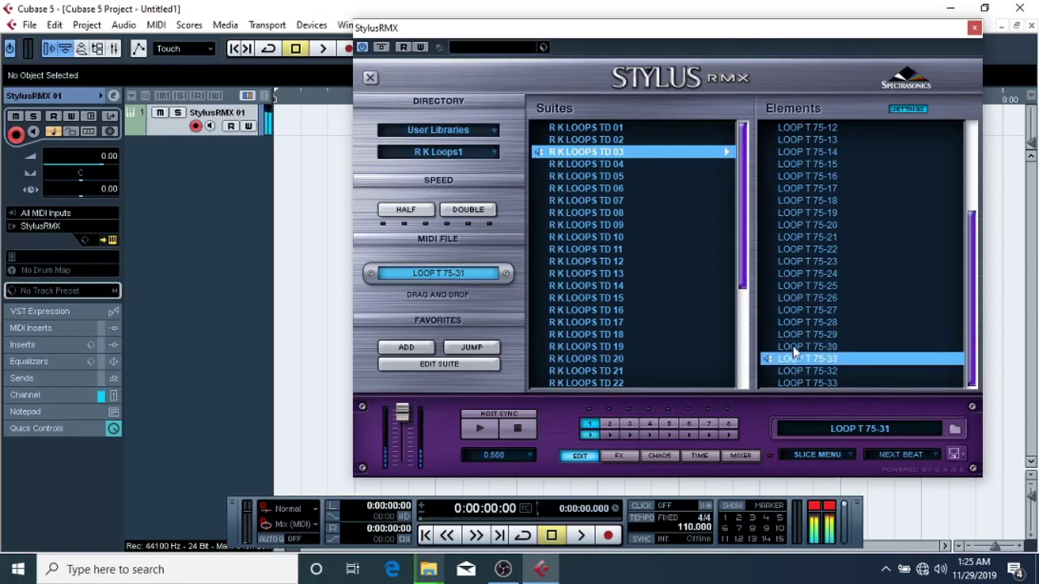
{"action": "left_click", "coordinate": [793, 348]}
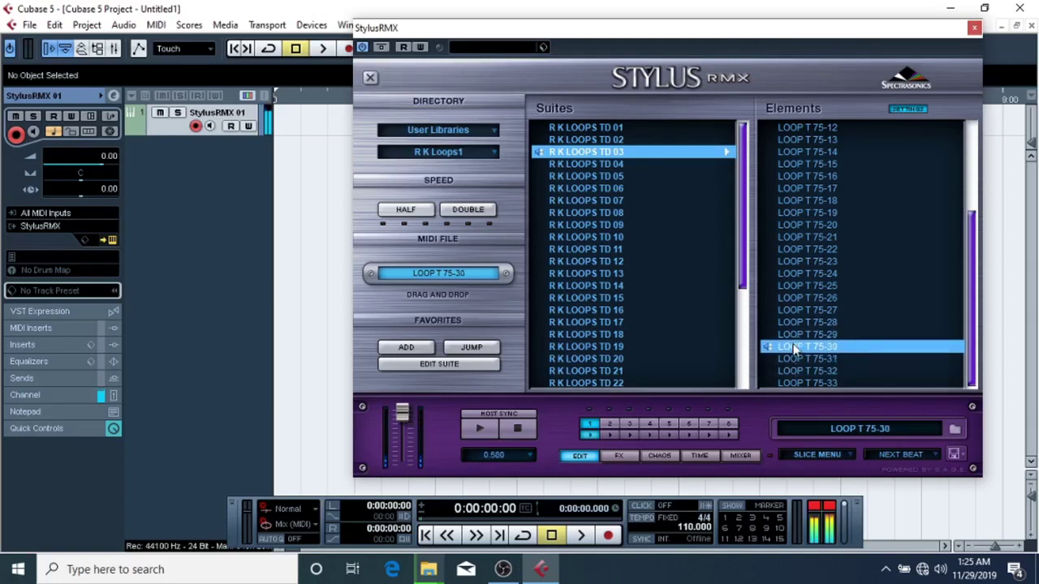
Step: Lower the StylusRMX level to about 0.04 dB while auditioning LOOP T 75-31
{"action": "mouse_move", "coordinate": [404, 416]}
{"action": "left_click_drag", "start_coordinate": [404, 416], "coordinate": [404, 421]}
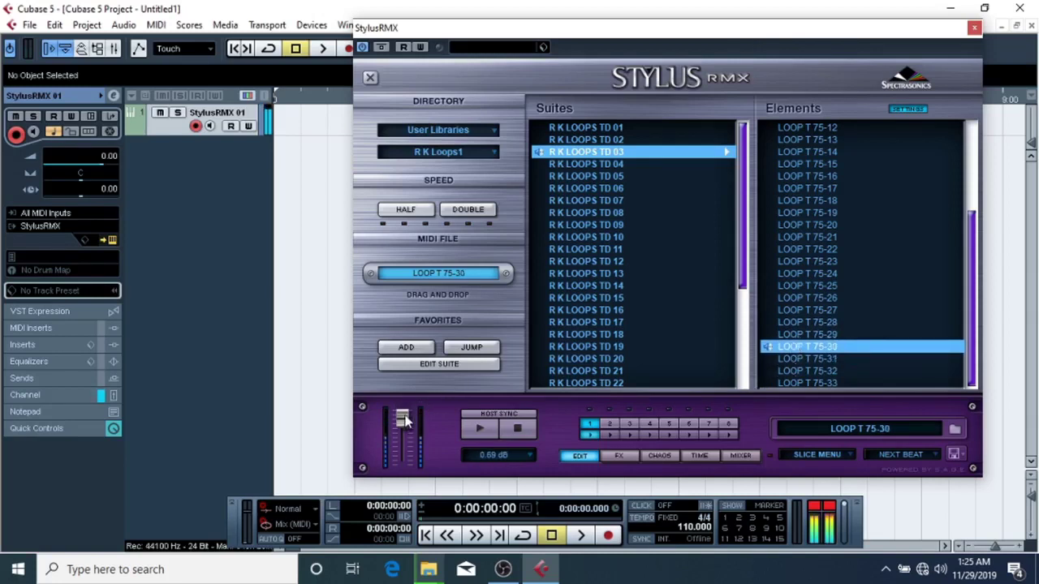
{"action": "left_click", "coordinate": [815, 359]}
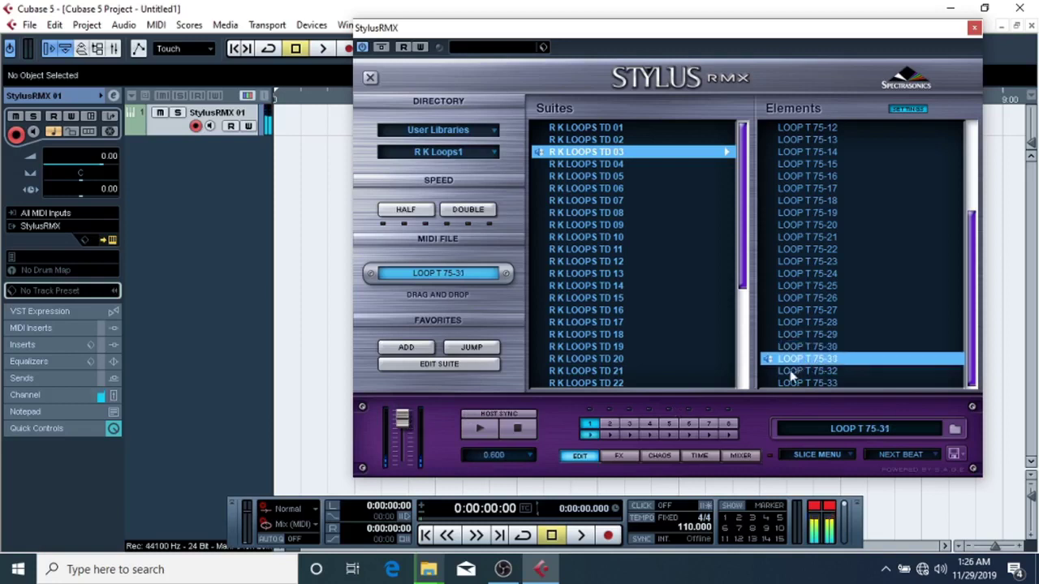
{"action": "left_click", "coordinate": [872, 453]}
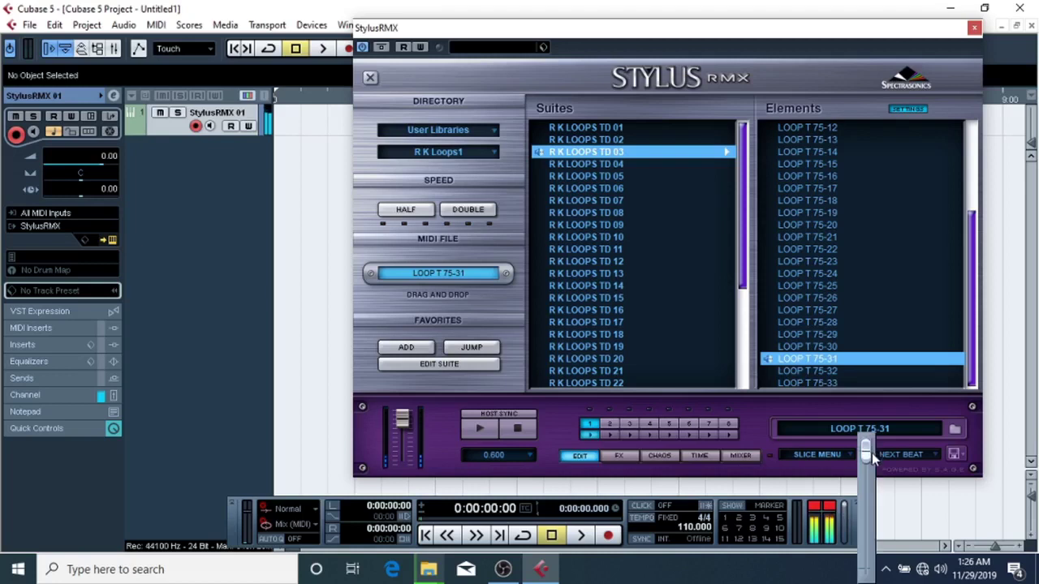
{"action": "left_click_drag", "start_coordinate": [401, 418], "coordinate": [404, 421]}
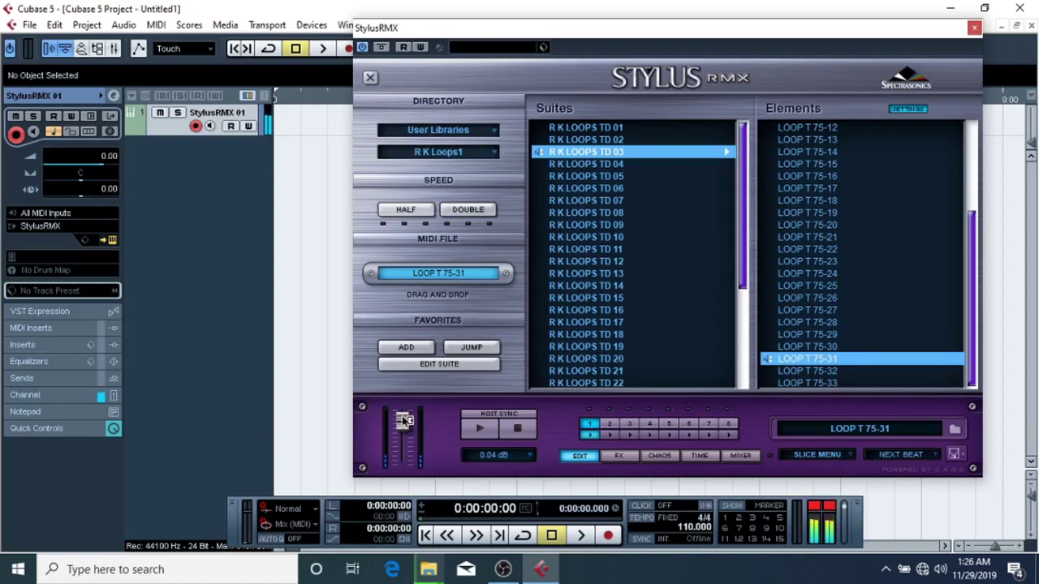
{"action": "left_click", "coordinate": [403, 421]}
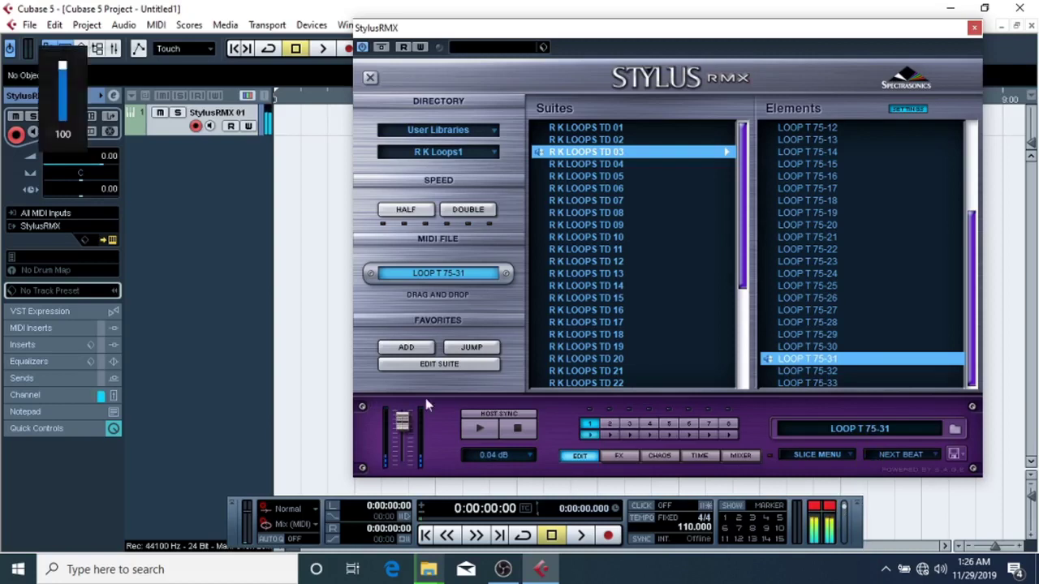
Step: Audition LOOP T 75-32 and 75-33, and select the suite R K LOOPS TD 04
{"action": "left_click", "coordinate": [795, 372]}
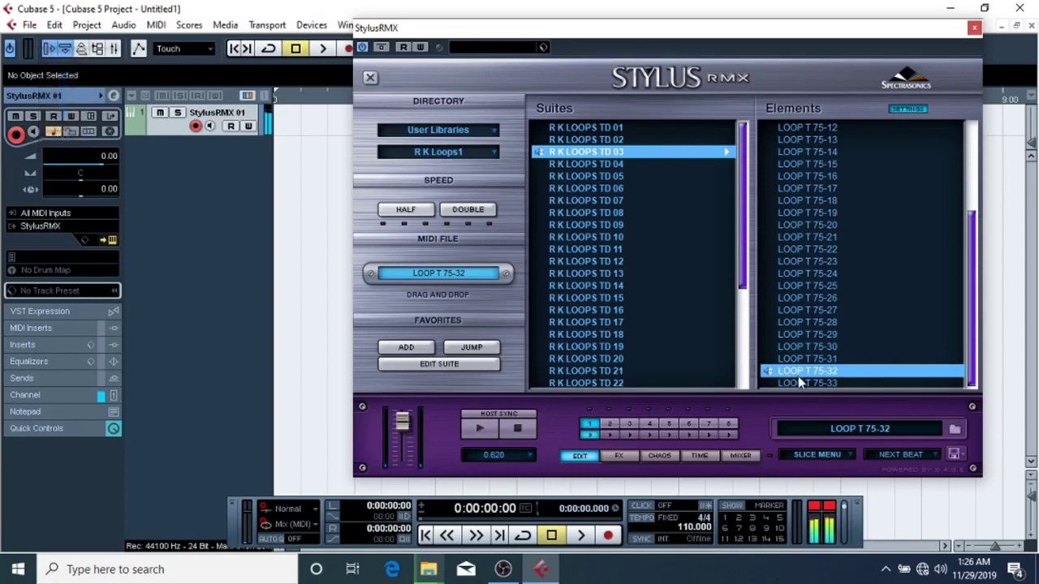
{"action": "key", "text": "Down"}
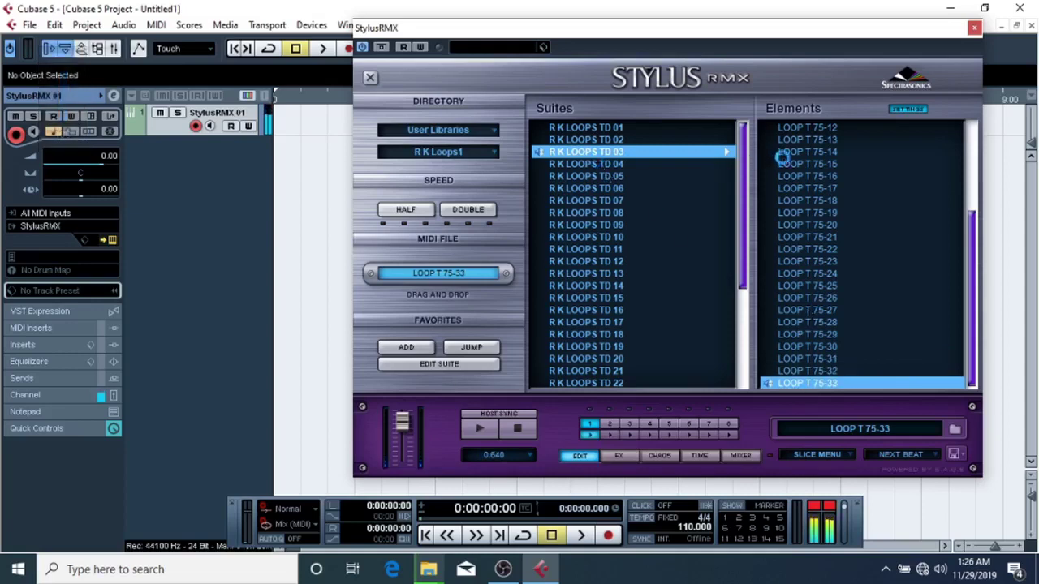
{"action": "key", "text": "Down"}
{"action": "scroll", "coordinate": [593, 244], "scroll_direction": "down", "scroll_amount": 5}
{"action": "scroll", "coordinate": [596, 258], "scroll_direction": "up", "scroll_amount": 5}
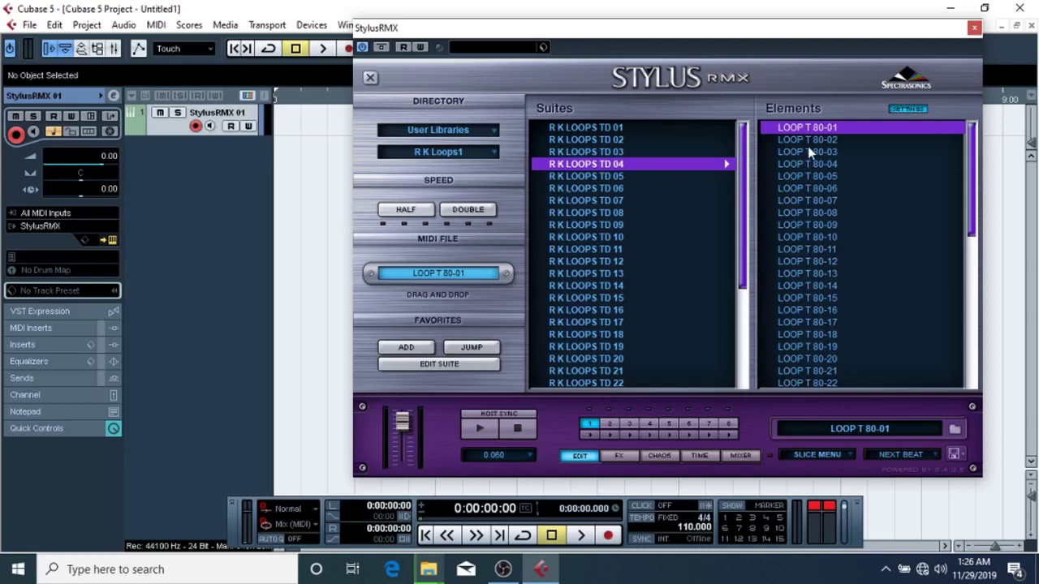
Step: Audition loops of R K LOOPS TD 04, including LOOP T 80-02, 80-10, 80-14, 80-32, 80-46 and 80-50
{"action": "key", "text": "Down"}
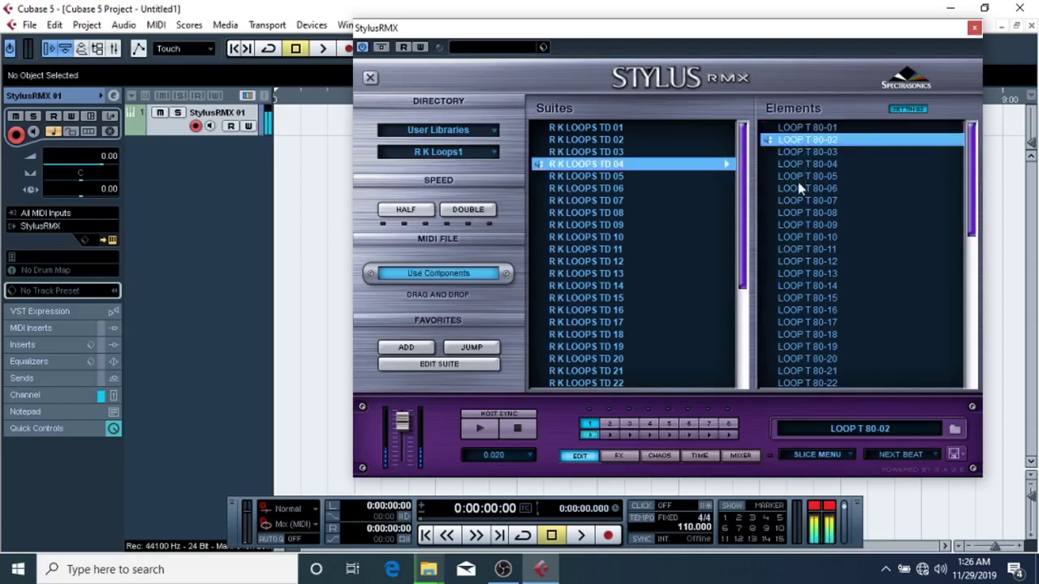
{"action": "left_click", "coordinate": [799, 181]}
{"action": "left_click", "coordinate": [790, 235]}
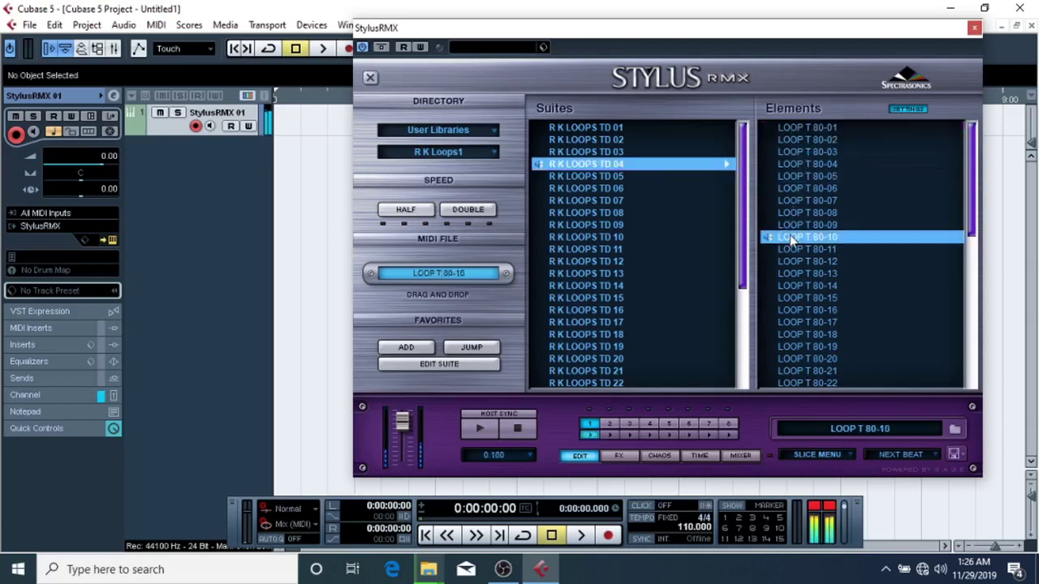
{"action": "left_click", "coordinate": [794, 285]}
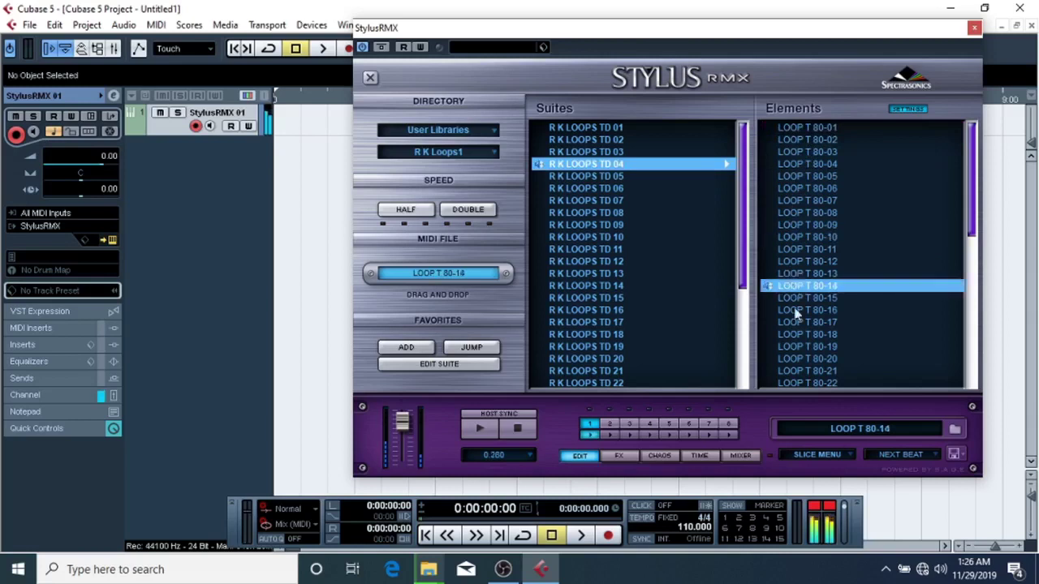
{"action": "scroll", "coordinate": [796, 315], "scroll_direction": "down", "scroll_amount": 5}
{"action": "left_click", "coordinate": [795, 335]}
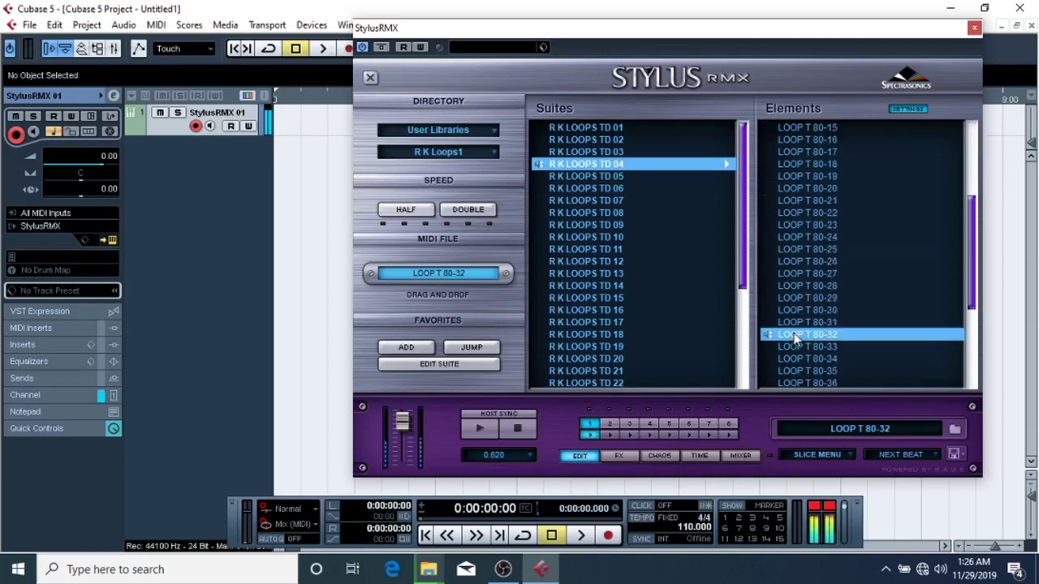
{"action": "scroll", "coordinate": [795, 339], "scroll_direction": "down", "scroll_amount": 5}
{"action": "left_click", "coordinate": [795, 335]}
{"action": "scroll", "coordinate": [794, 336], "scroll_direction": "down", "scroll_amount": 1}
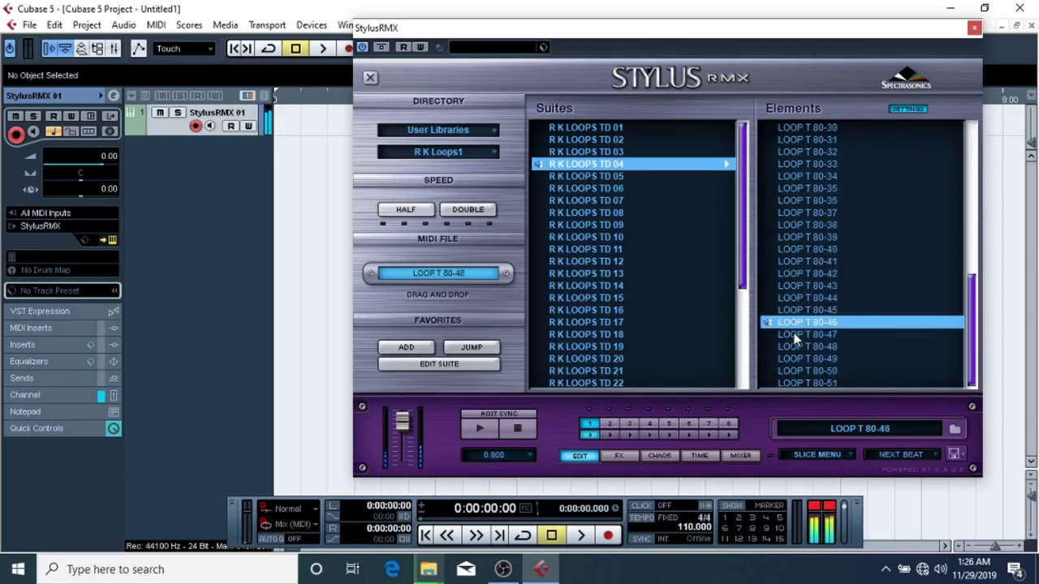
{"action": "left_click", "coordinate": [799, 373]}
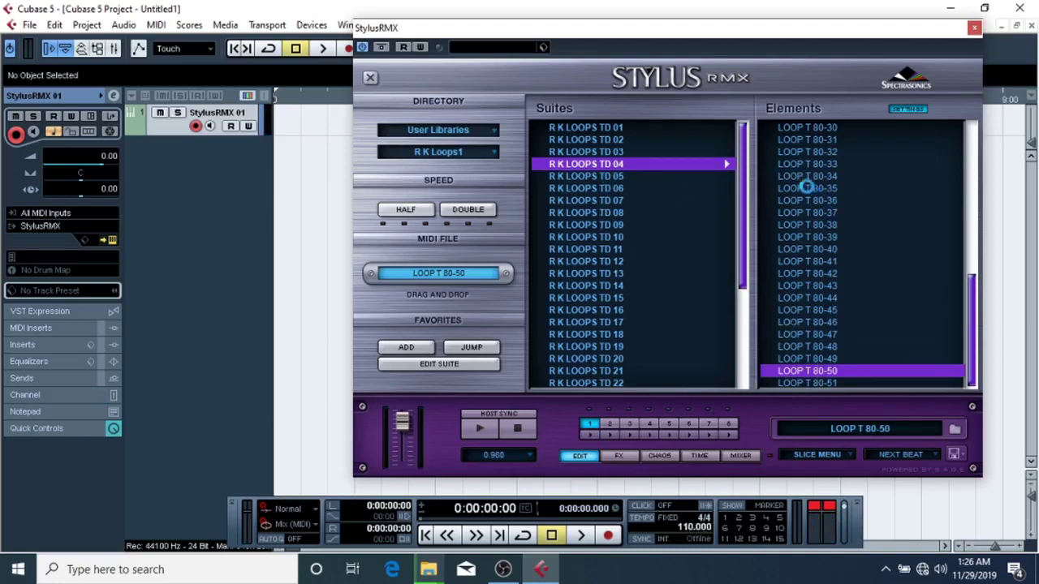
Step: Audition several loops from the R K LOOPS TD 05 suite, including LOOP T 80-56, 80-79, 80-81, 80-84 and 80-86
{"action": "left_click", "coordinate": [806, 190]}
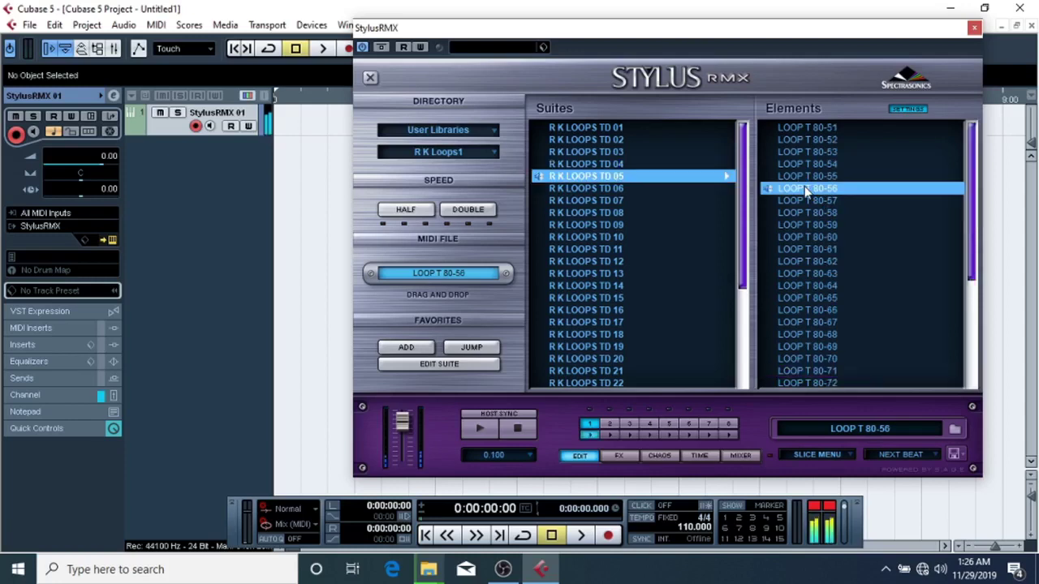
{"action": "left_click", "coordinate": [795, 228]}
{"action": "scroll", "coordinate": [795, 227], "scroll_direction": "down", "scroll_amount": 4}
{"action": "left_click", "coordinate": [786, 288]}
{"action": "scroll", "coordinate": [786, 292], "scroll_direction": "down", "scroll_amount": 3}
{"action": "left_click", "coordinate": [787, 287]}
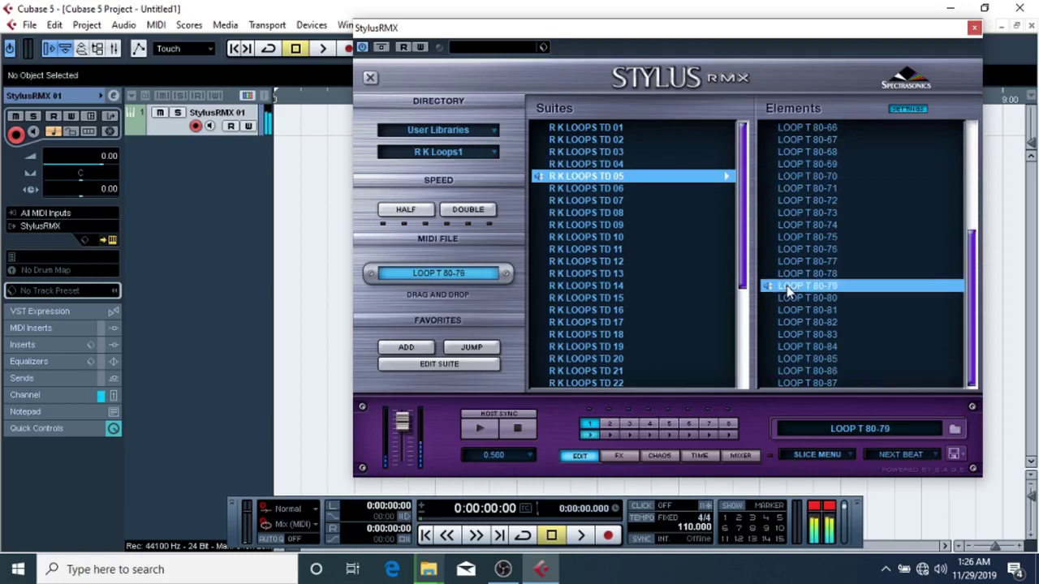
{"action": "left_click", "coordinate": [787, 311]}
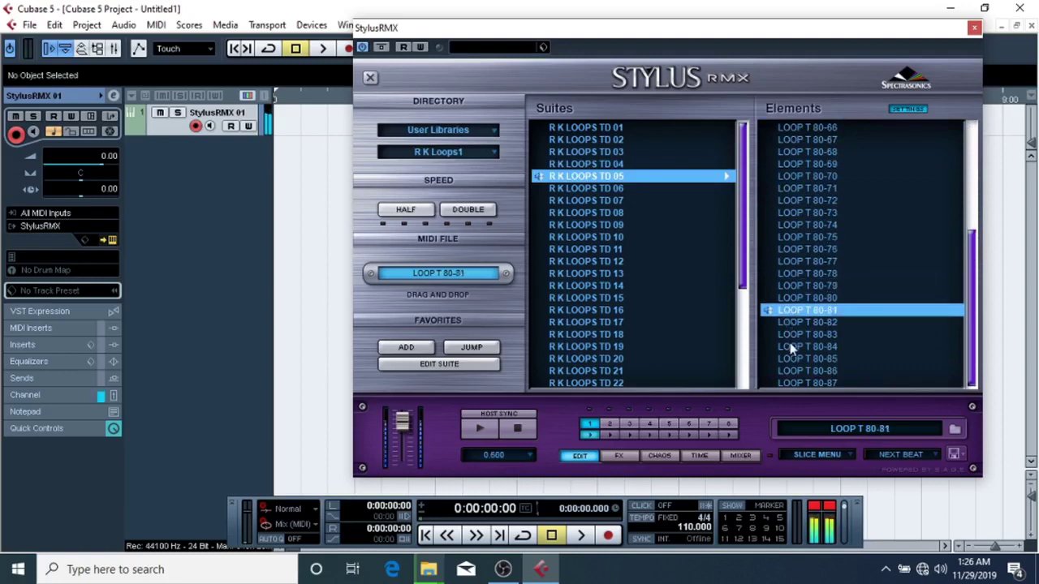
{"action": "left_click", "coordinate": [790, 346]}
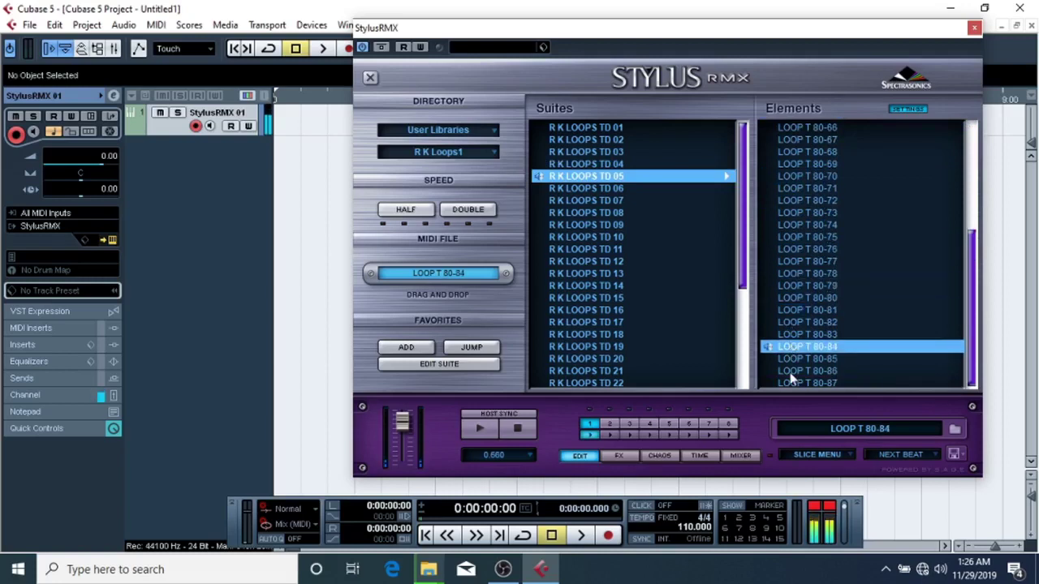
{"action": "left_click", "coordinate": [790, 372]}
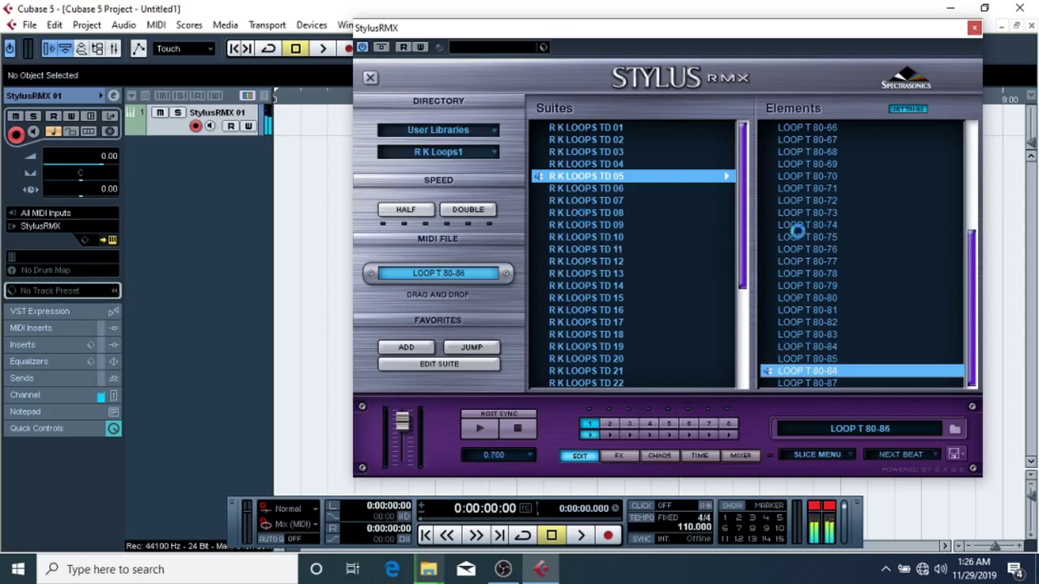
Step: Open the R K LOOPS TD 08 suite and audition one of its 90-series loops
{"action": "key", "text": "Down"}
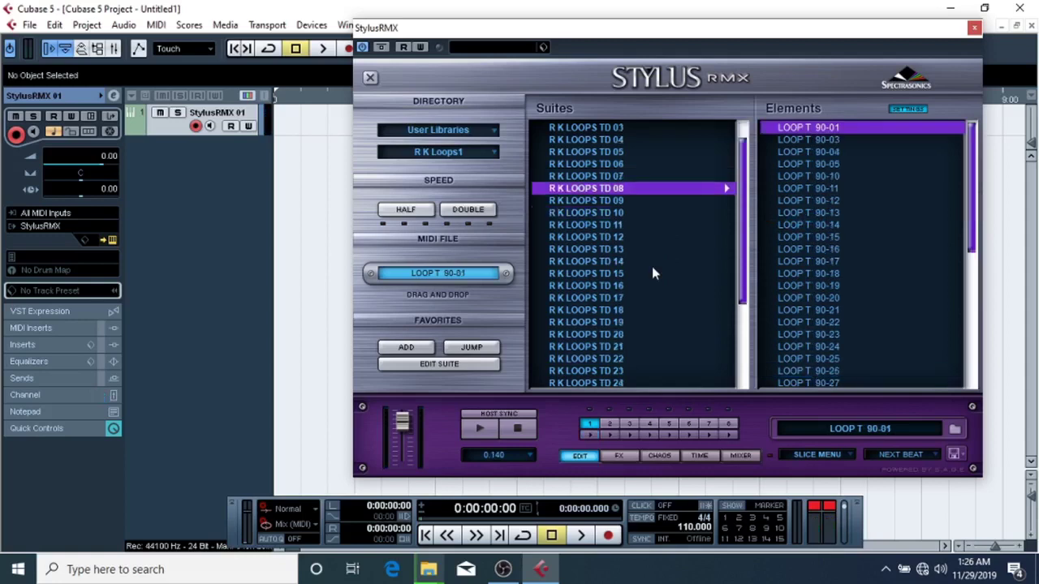
{"action": "scroll", "coordinate": [652, 273], "scroll_direction": "down", "scroll_amount": 4}
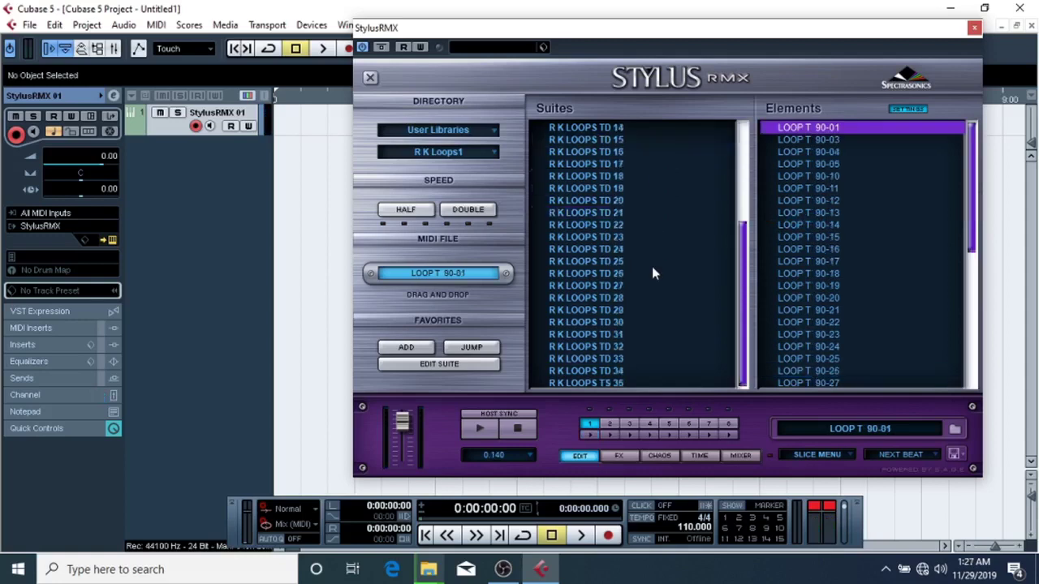
{"action": "left_click", "coordinate": [813, 323]}
Step: Open the R K LOOPS TS 35 suite and audition several loops, including RK LOOP 011, 017, 037 and 039
{"action": "left_click", "coordinate": [602, 380]}
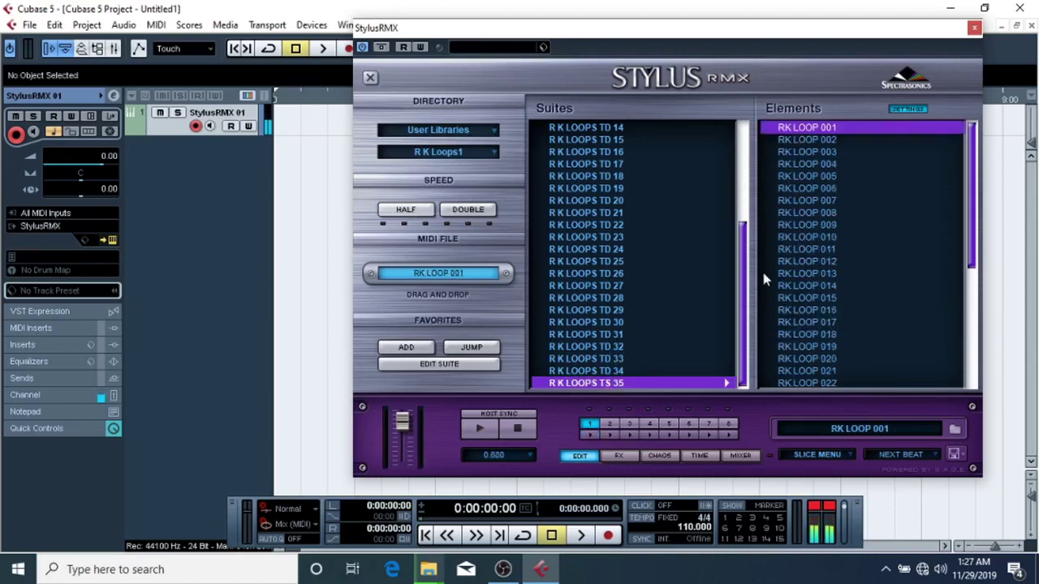
{"action": "left_click", "coordinate": [810, 250]}
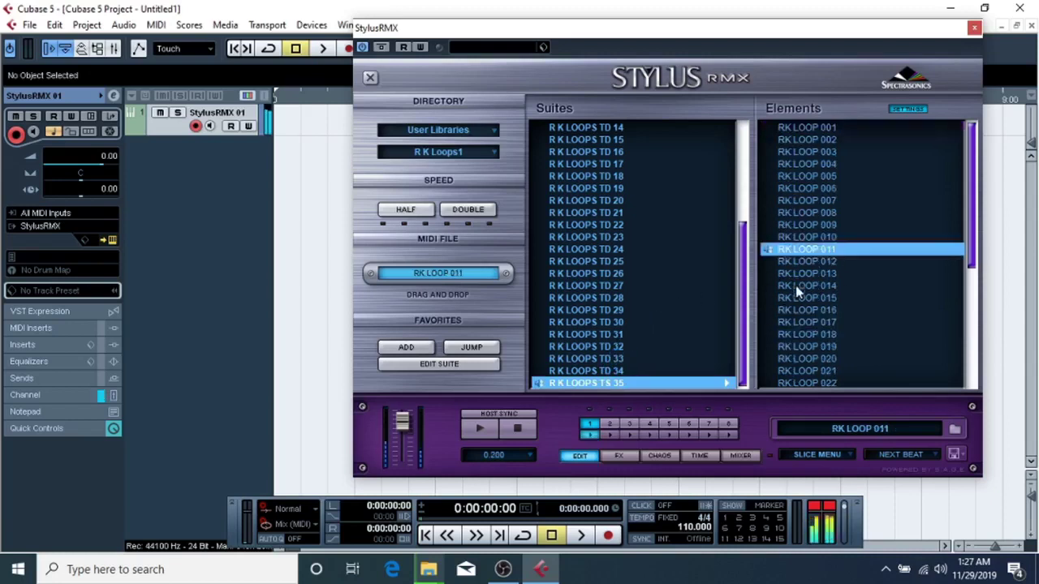
{"action": "left_click", "coordinate": [808, 322]}
{"action": "scroll", "coordinate": [808, 332], "scroll_direction": "down", "scroll_amount": 5}
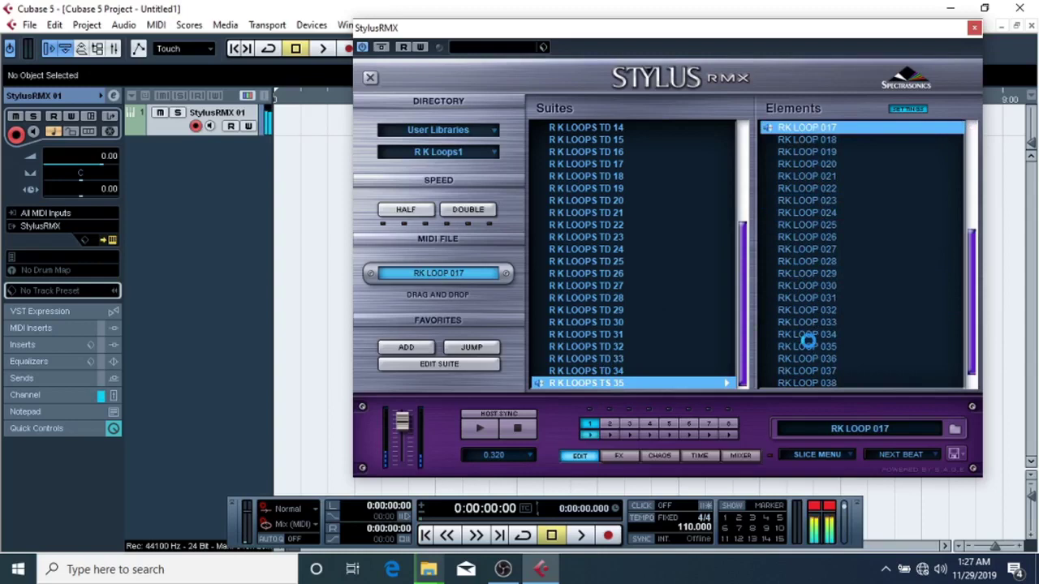
{"action": "left_click", "coordinate": [808, 346]}
{"action": "scroll", "coordinate": [809, 349], "scroll_direction": "down", "scroll_amount": 1}
{"action": "left_click", "coordinate": [809, 347]}
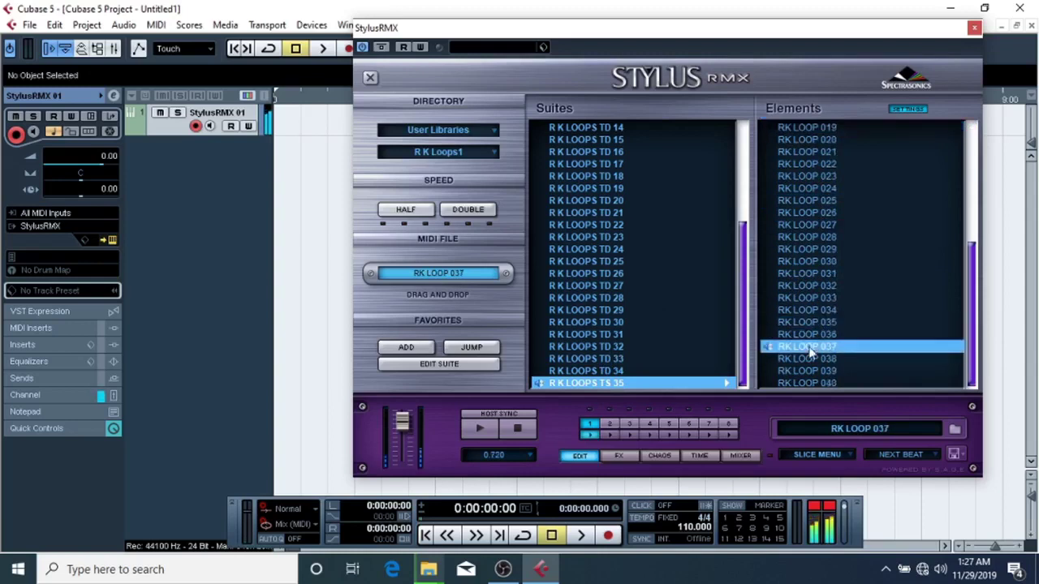
{"action": "left_click", "coordinate": [807, 370]}
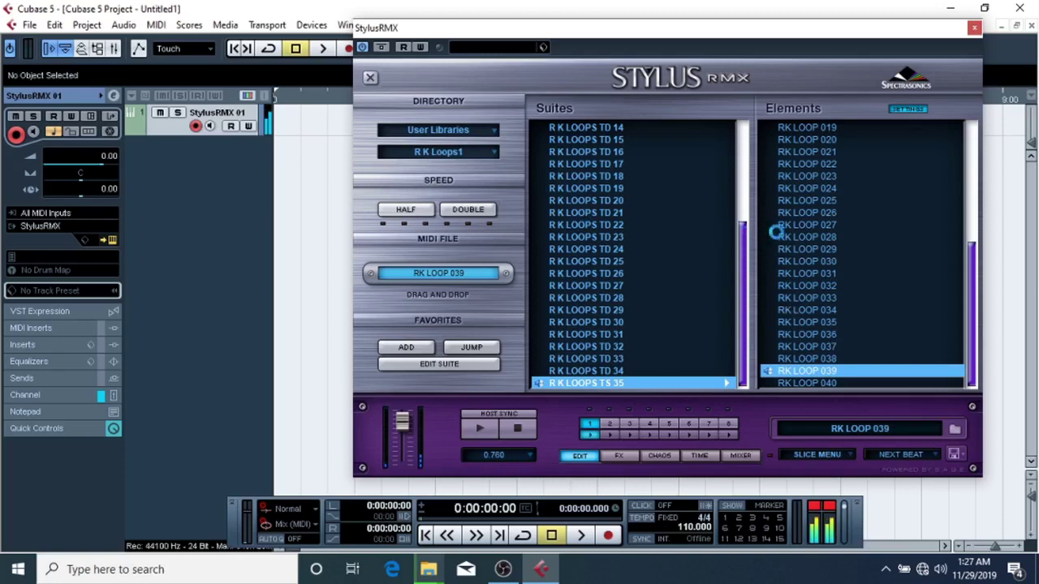
Step: Open the R K LOOPS TD 21 suite and audition its loops, ending on LOOP T 120-18
{"action": "left_click", "coordinate": [636, 212]}
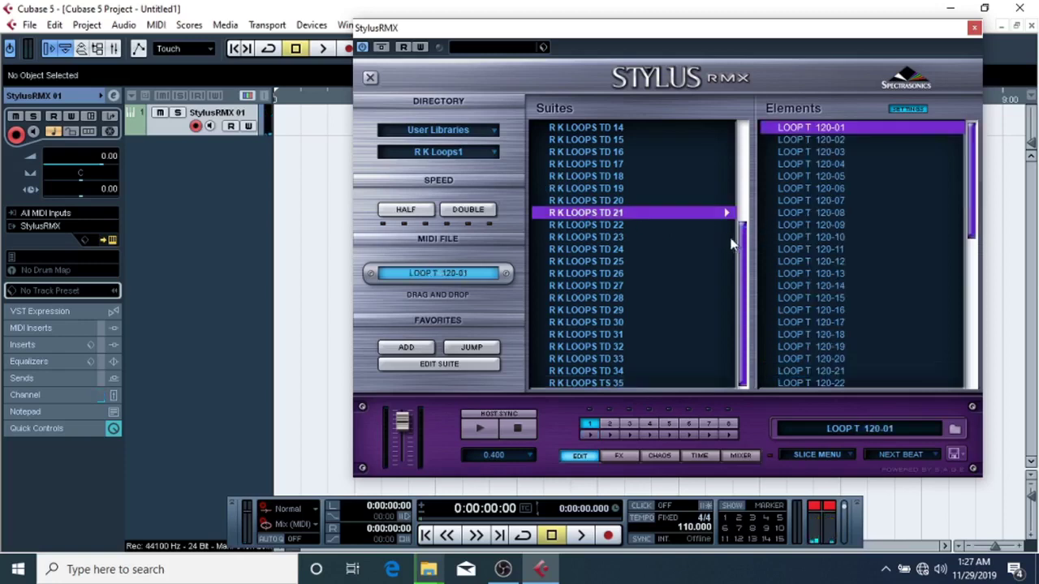
{"action": "left_click", "coordinate": [803, 214]}
{"action": "left_click", "coordinate": [797, 335]}
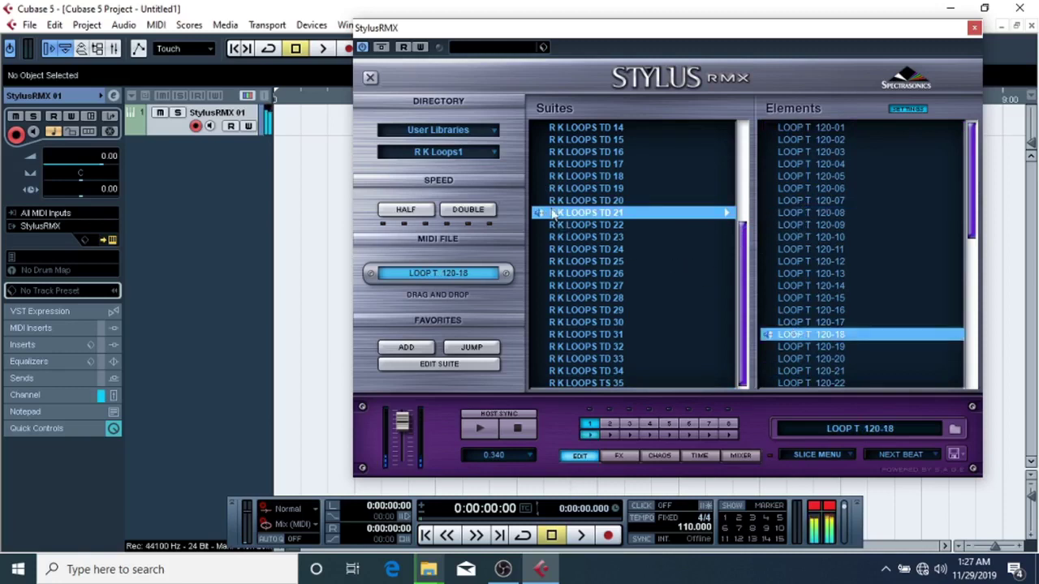
Step: Switch the user library to Instrumental and audition DY1059 and DY1060 in the Agogo suite
{"action": "left_click", "coordinate": [457, 150]}
{"action": "left_click", "coordinate": [771, 341]}
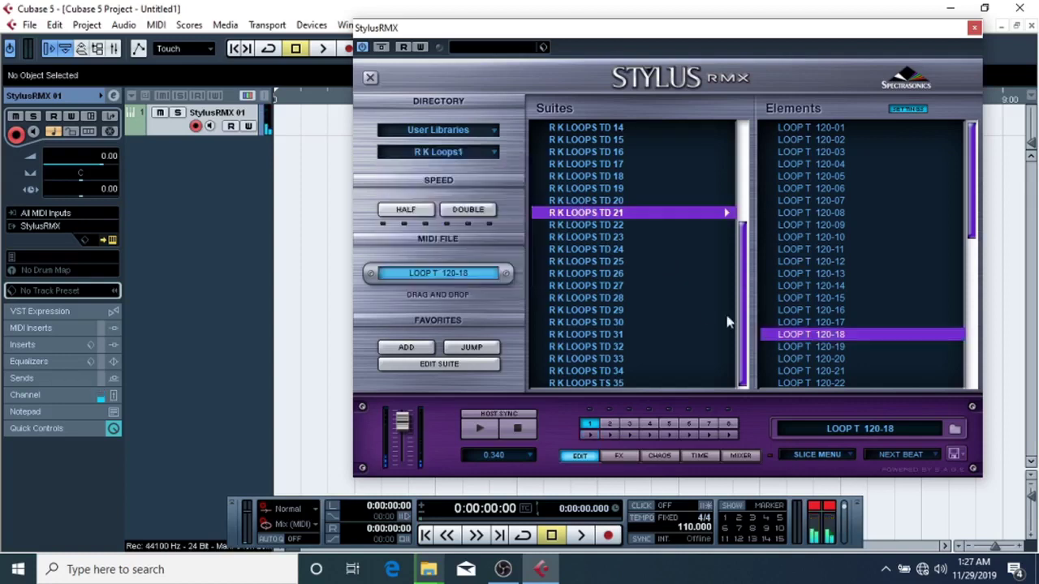
{"action": "left_click", "coordinate": [466, 154]}
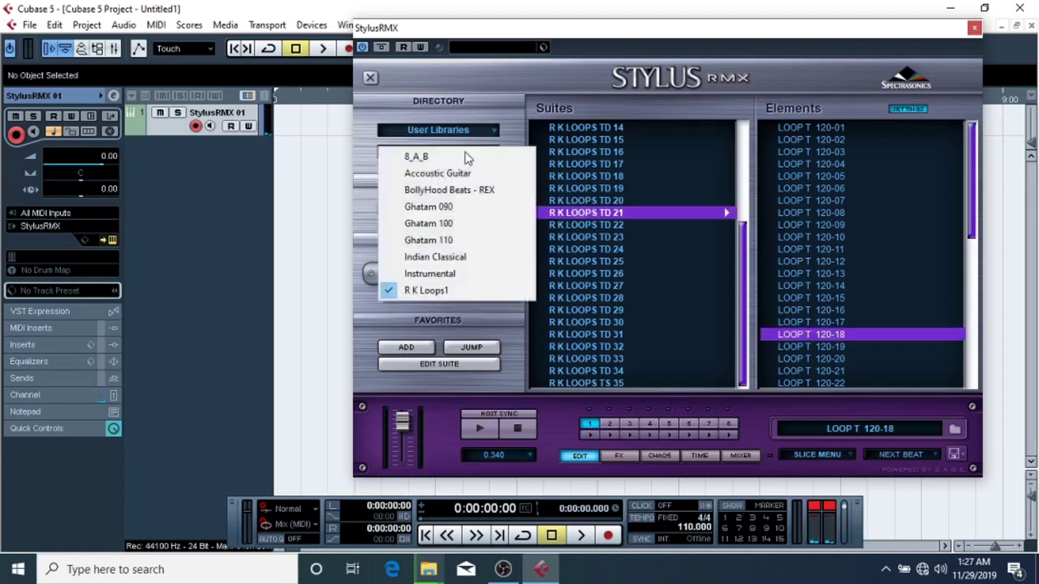
{"action": "left_click", "coordinate": [443, 276]}
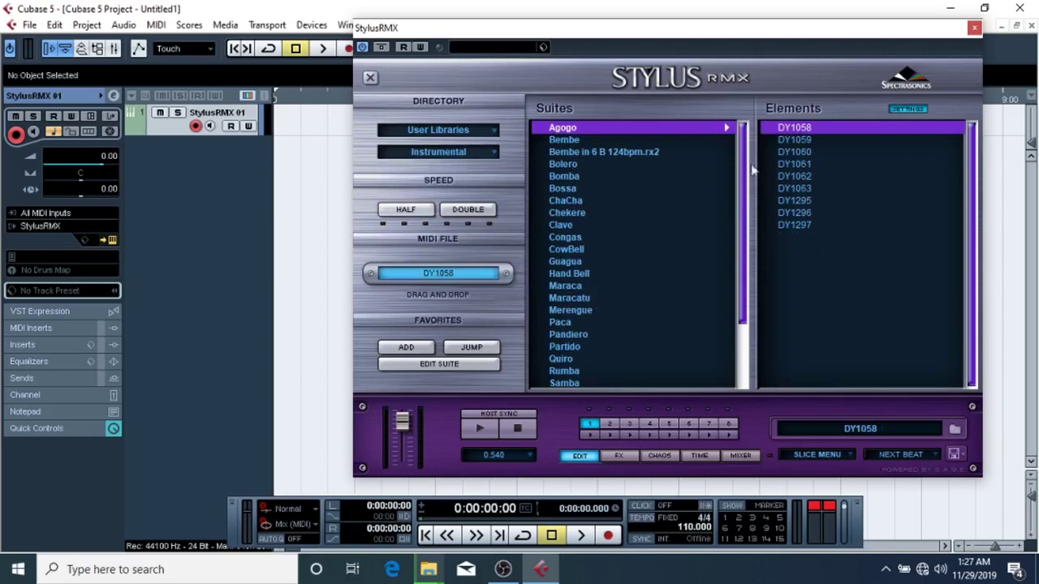
{"action": "left_click", "coordinate": [784, 140]}
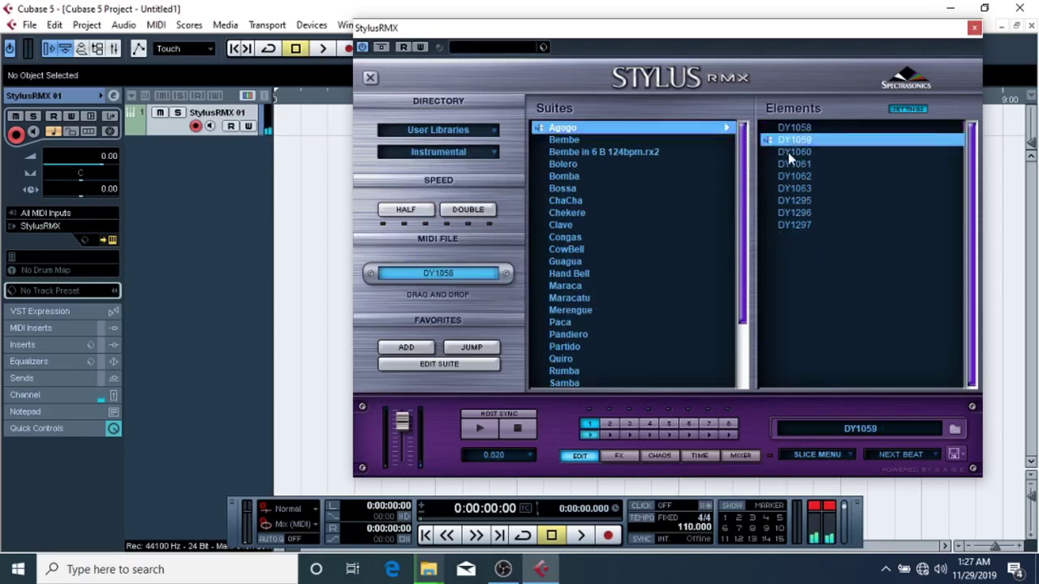
{"action": "left_click", "coordinate": [787, 154]}
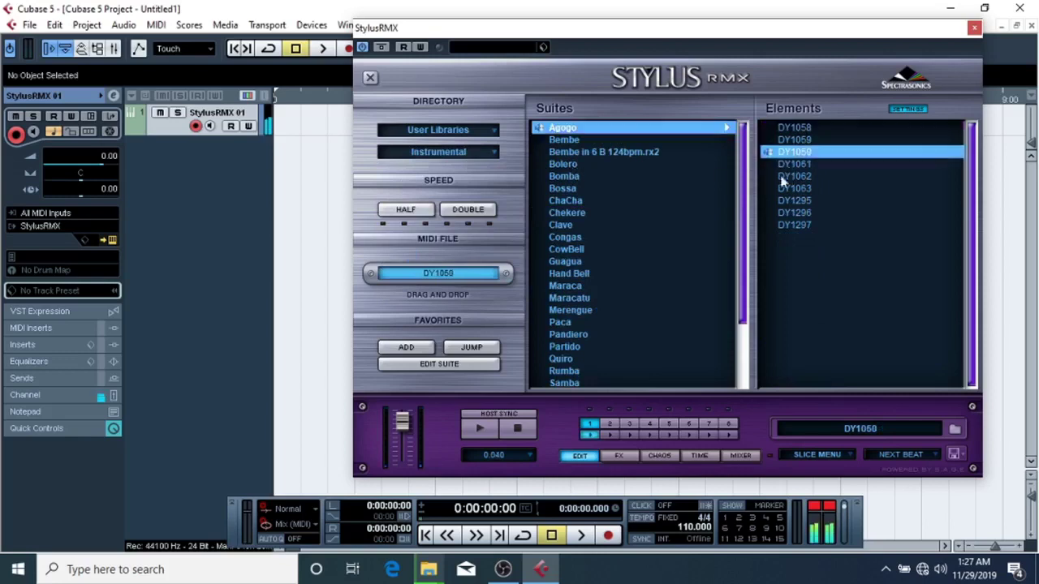
Step: Audition DY1018 in the Bossa suite and DY1119 in the Shaker suite
{"action": "left_click", "coordinate": [702, 153]}
{"action": "left_click", "coordinate": [559, 187]}
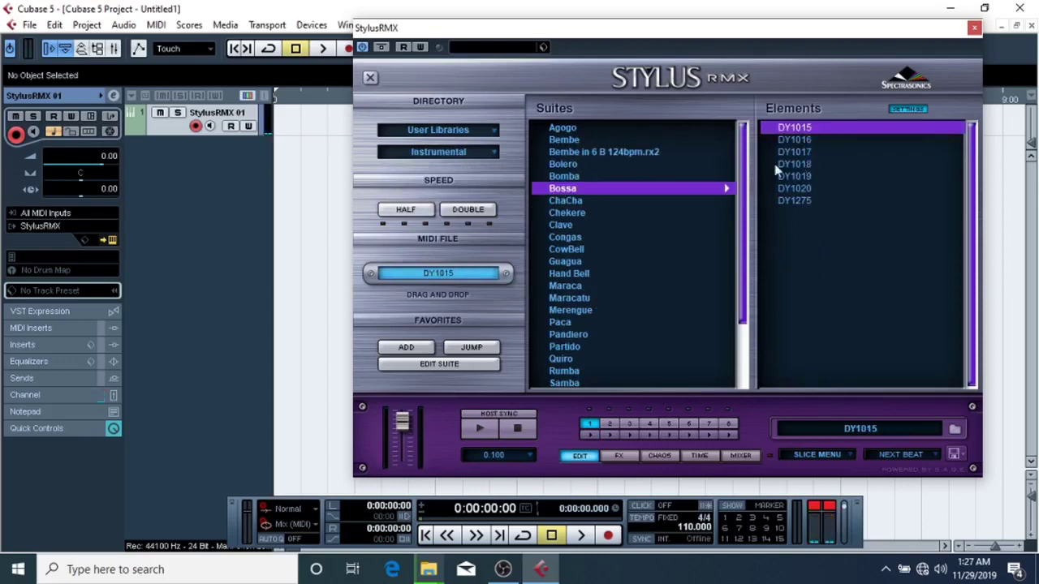
{"action": "left_click", "coordinate": [779, 164]}
{"action": "scroll", "coordinate": [615, 239], "scroll_direction": "down", "scroll_amount": 2}
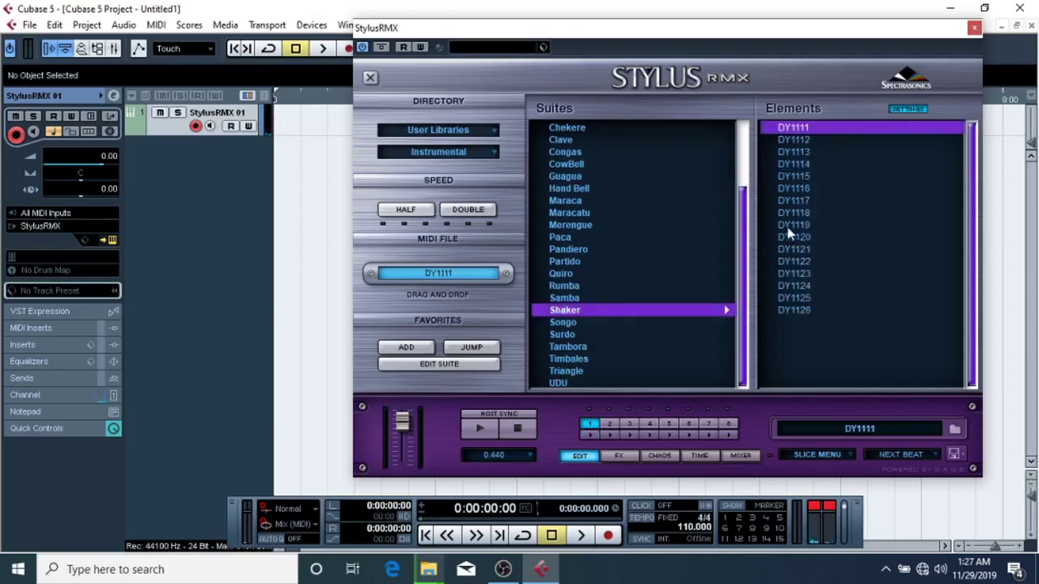
{"action": "left_click", "coordinate": [768, 227]}
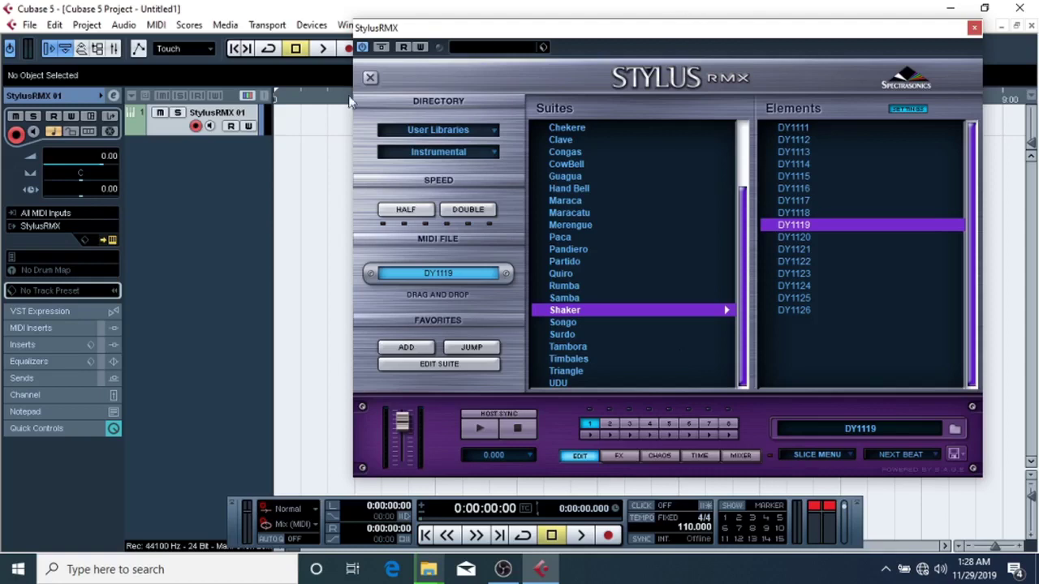
Step: Change the VST Audio System's ASIO driver to ASIO DirectX Full Duplex Driver in the device setup
{"action": "left_click", "coordinate": [305, 25]}
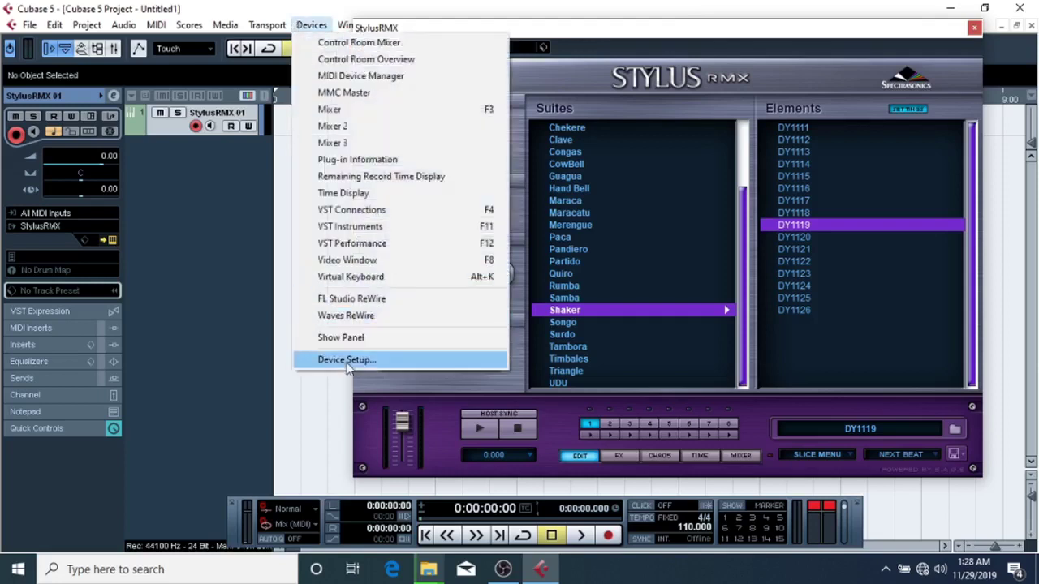
{"action": "left_click", "coordinate": [347, 360]}
{"action": "left_click", "coordinate": [594, 172]}
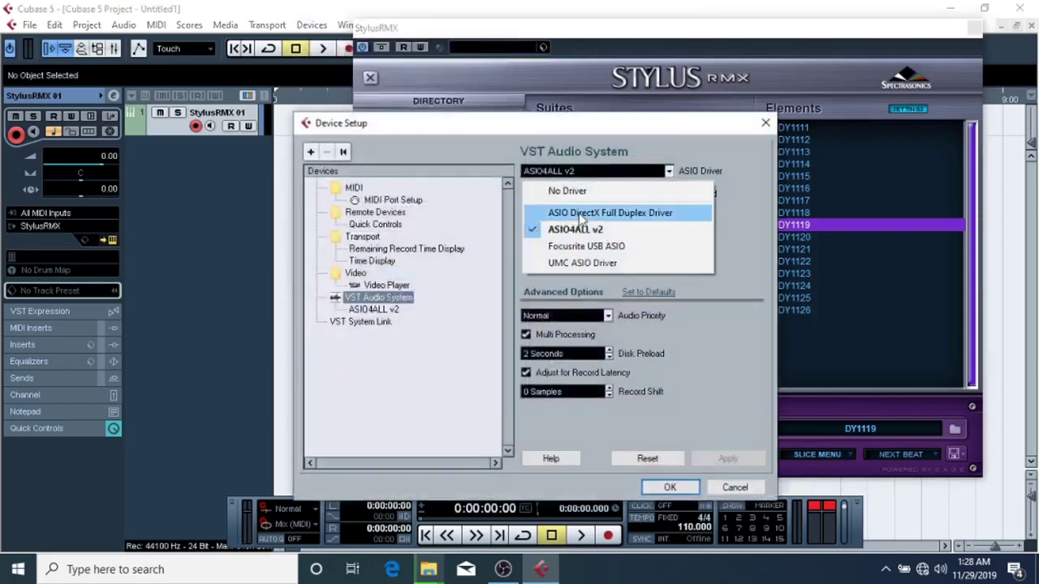
{"action": "left_click", "coordinate": [579, 212]}
{"action": "left_click", "coordinate": [492, 337]}
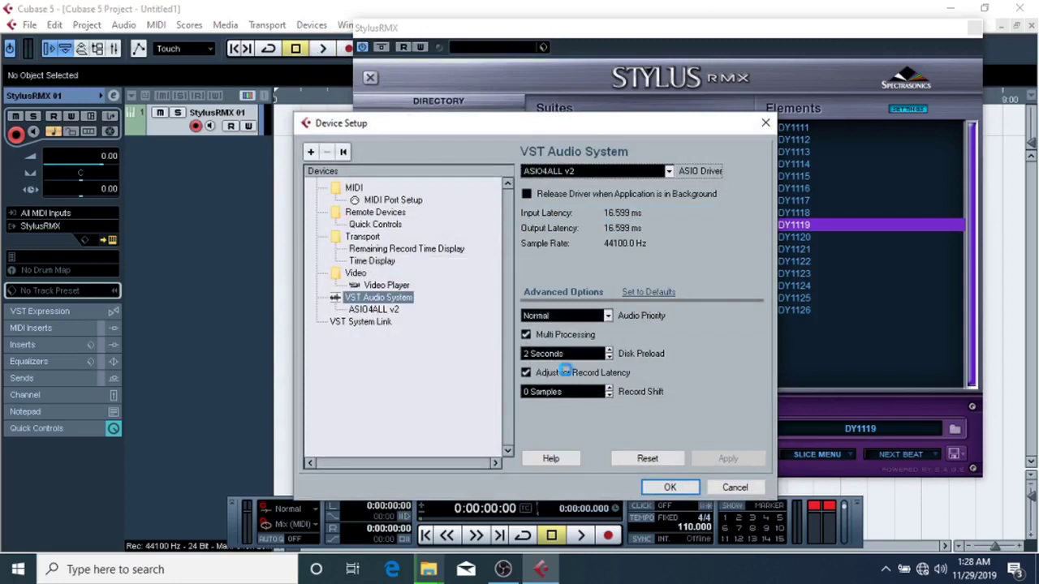
{"action": "left_click", "coordinate": [516, 360]}
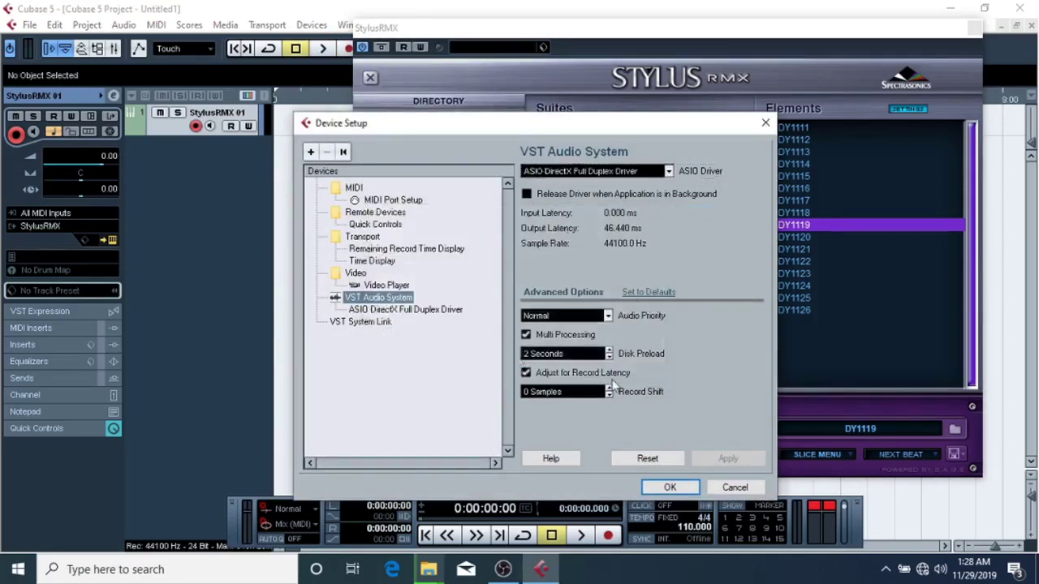
{"action": "left_click", "coordinate": [670, 487]}
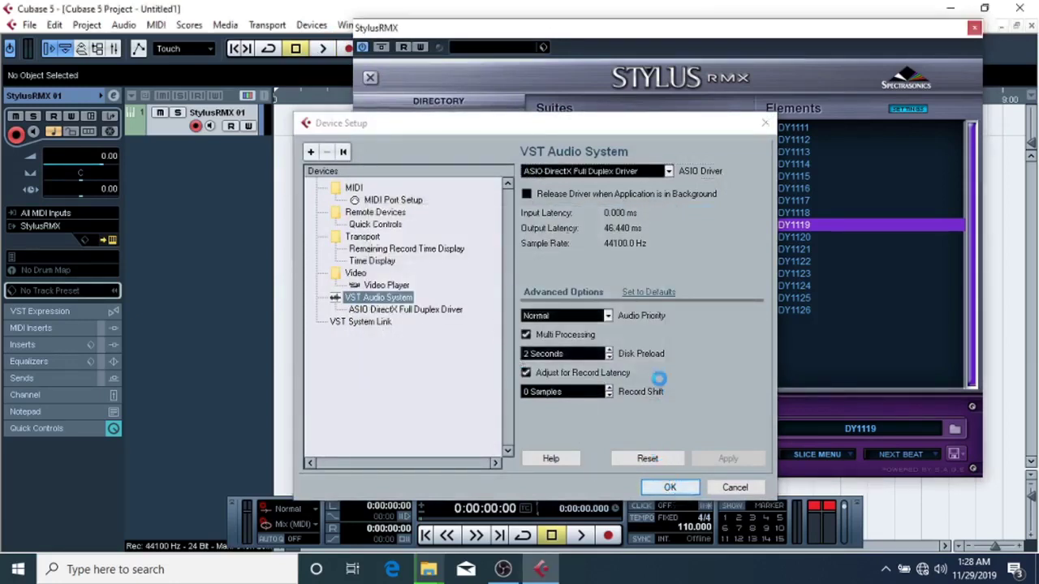
Step: Open the Maracatu suite and audition DY1031 and DY1030
{"action": "left_click", "coordinate": [568, 213]}
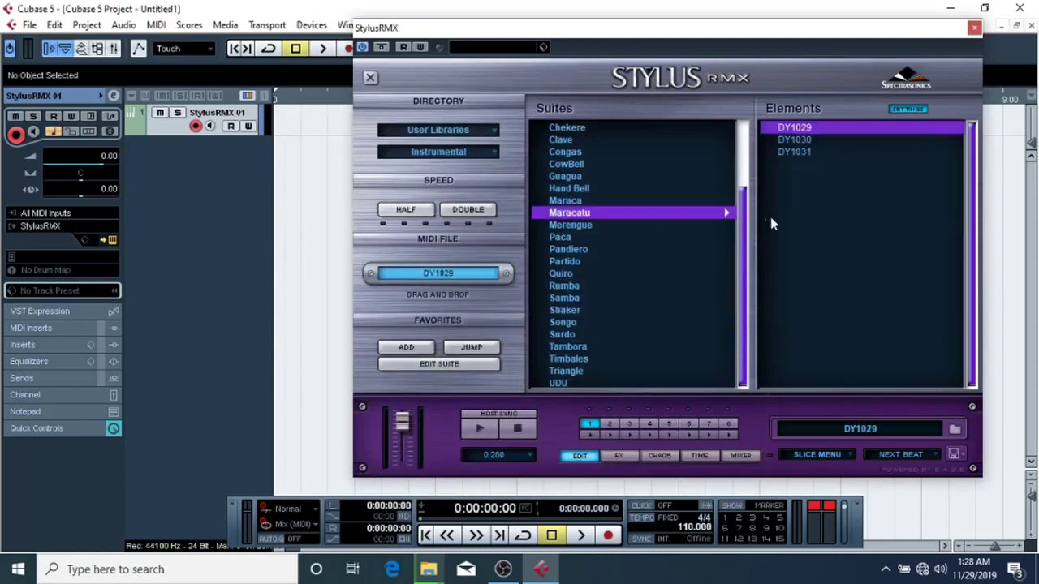
{"action": "left_click", "coordinate": [789, 152]}
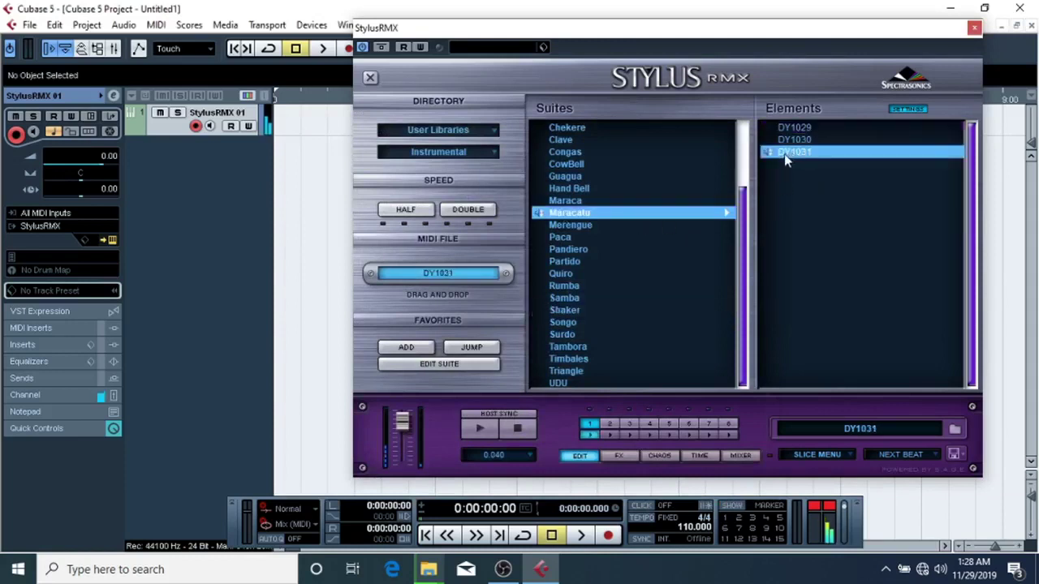
{"action": "left_click", "coordinate": [780, 143]}
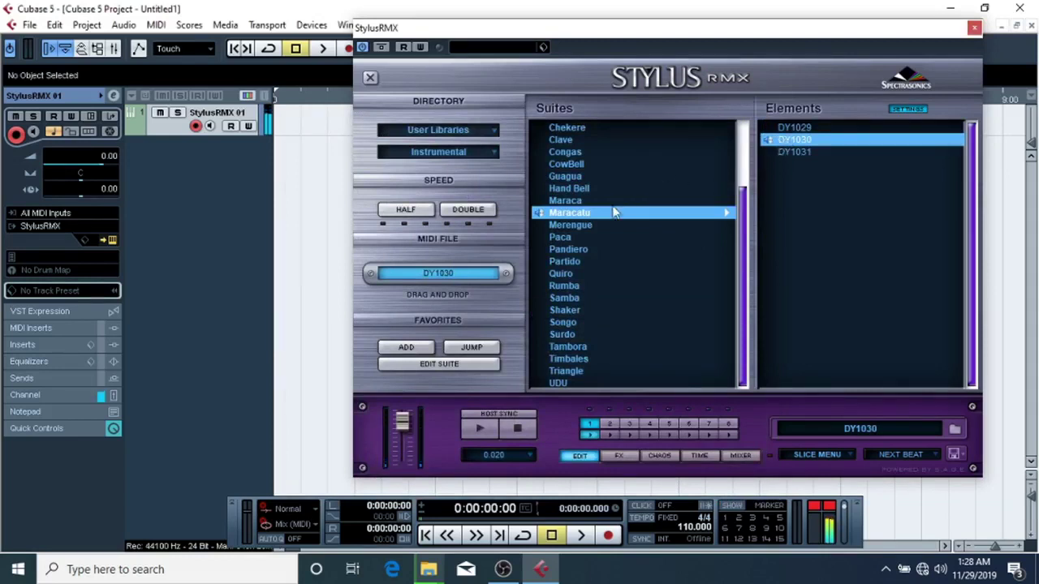
Step: Audition DY1108 in the Pandiero suite and DY1130 in the Surdo suite
{"action": "left_click", "coordinate": [568, 249]}
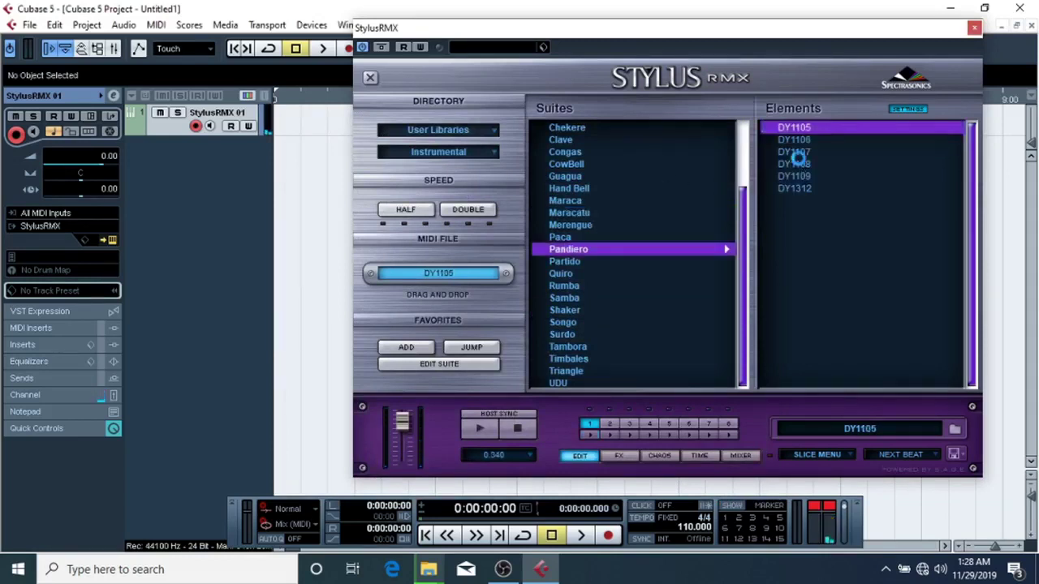
{"action": "left_click", "coordinate": [795, 164]}
{"action": "left_click", "coordinate": [562, 334]}
{"action": "left_click", "coordinate": [808, 166]}
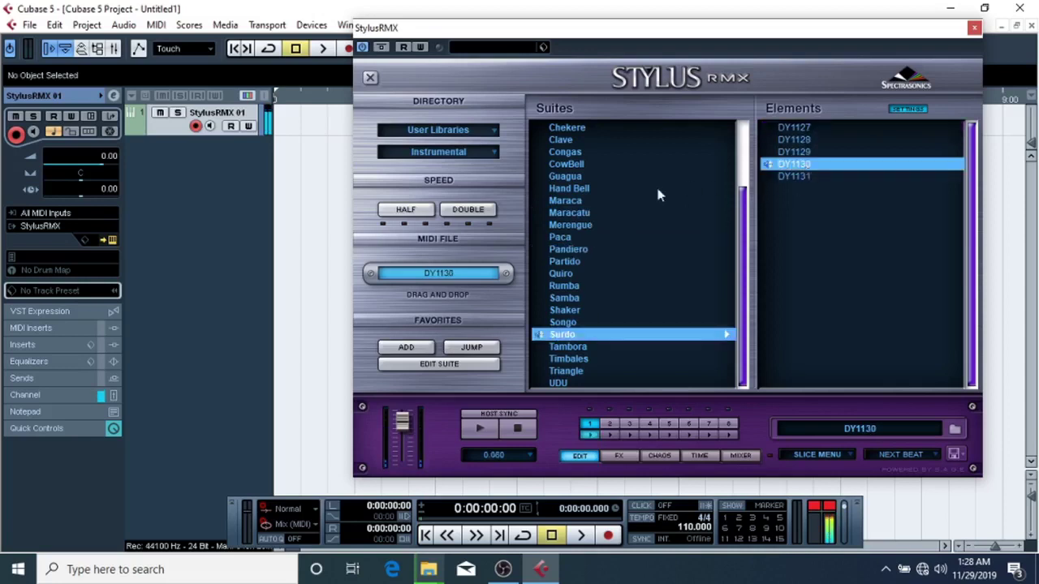
Step: Switch to the R K Loops1 library and audition LOOP T 110-54 and 110-61 from TD 18 and LOOP T 170-01 from TD 33
{"action": "left_click", "coordinate": [455, 152]}
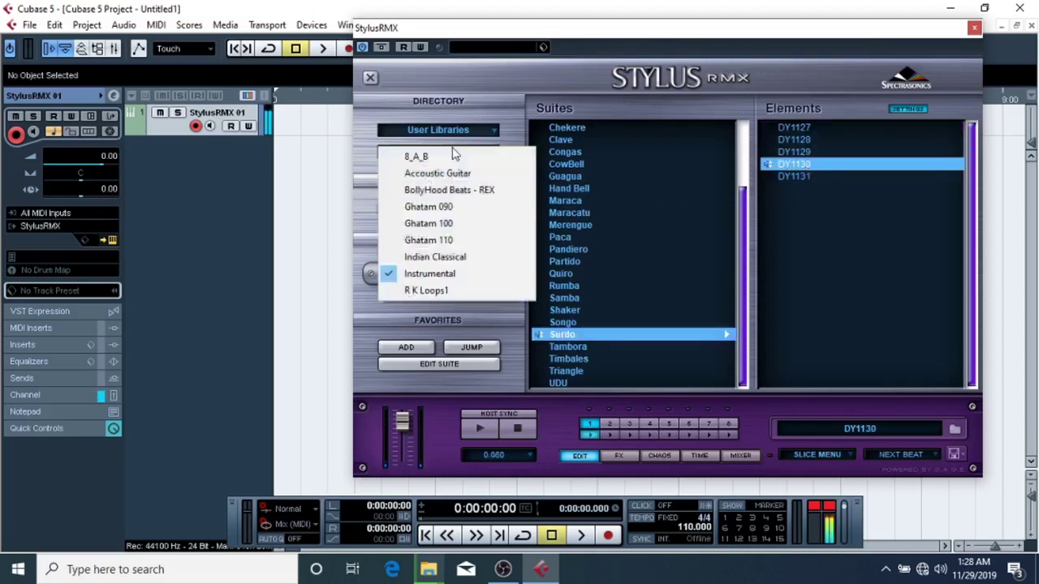
{"action": "left_click", "coordinate": [430, 291]}
{"action": "left_click", "coordinate": [584, 333]}
{"action": "left_click", "coordinate": [812, 165]}
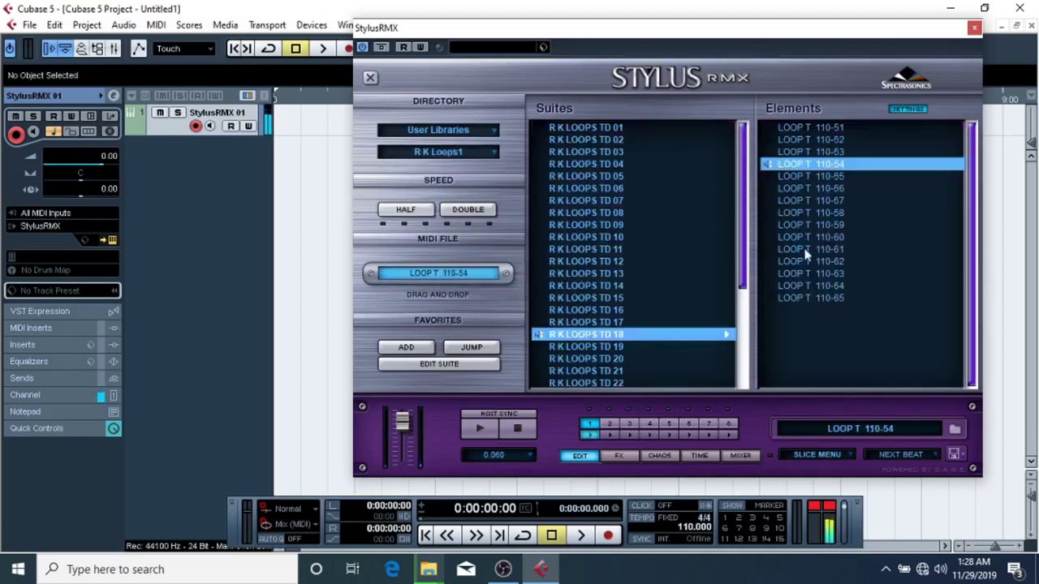
{"action": "left_click", "coordinate": [806, 251]}
{"action": "scroll", "coordinate": [605, 235], "scroll_direction": "down", "scroll_amount": 4}
{"action": "left_click", "coordinate": [586, 358]}
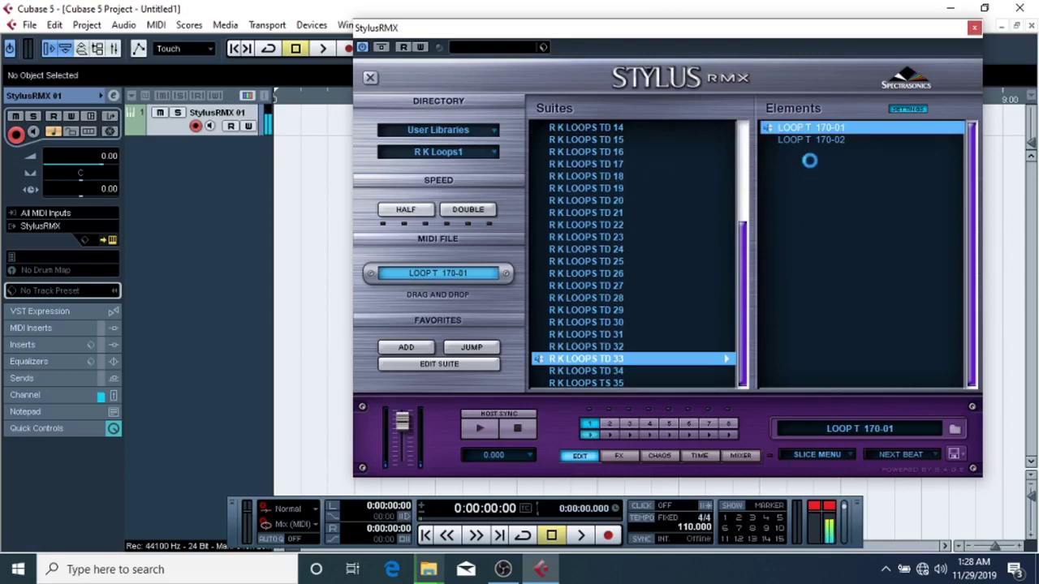
Step: Audition LOOP T 115-04 in the R K LOOPS TD 19 suite and lower the part's level to -1.41 dB
{"action": "left_click", "coordinate": [802, 164]}
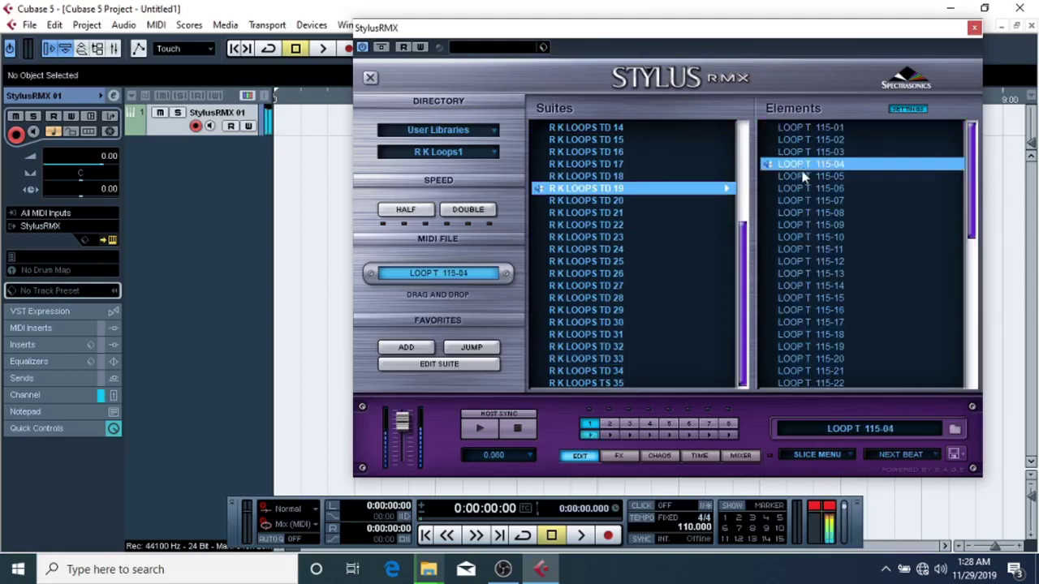
{"action": "scroll", "coordinate": [789, 210], "scroll_direction": "down", "scroll_amount": 3}
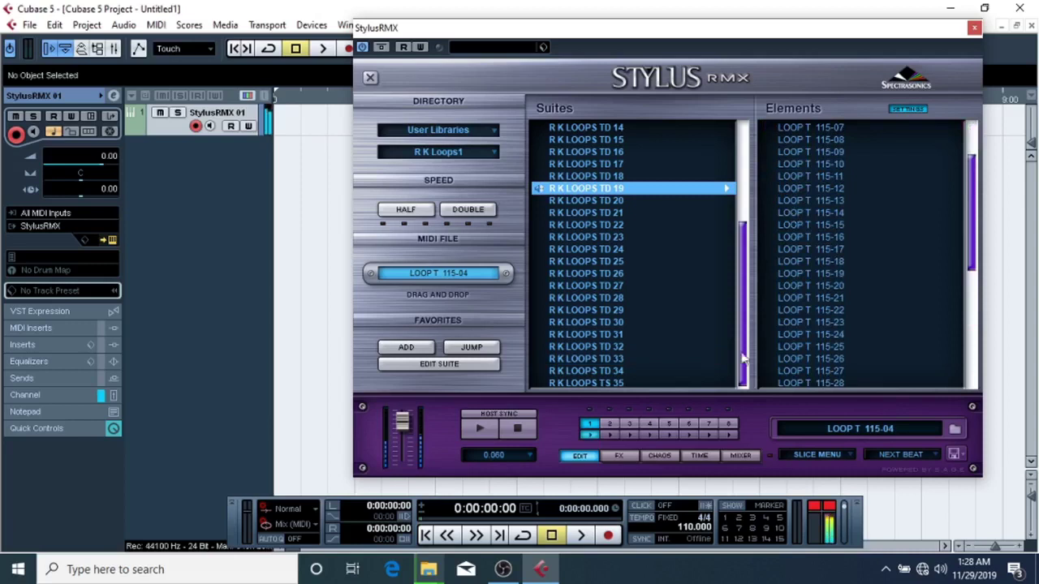
{"action": "scroll", "coordinate": [688, 525], "scroll_direction": "up", "scroll_amount": 2}
{"action": "left_click_drag", "start_coordinate": [400, 423], "coordinate": [406, 428]}
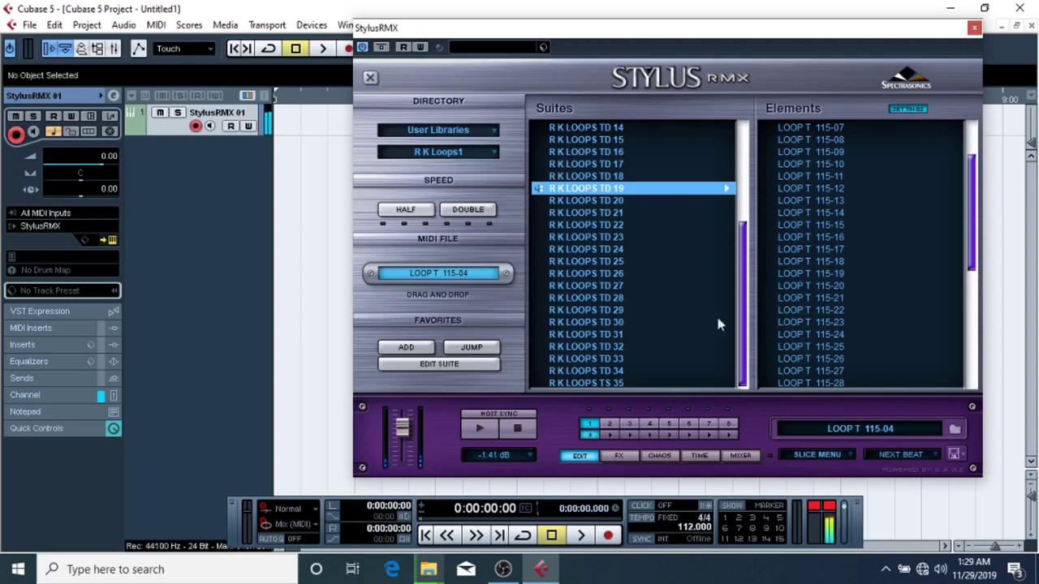
Step: Audition LOOP T 115-21, 115-24, 115-37, 115-39 and 115-35 in the R K LOOPS TD 19 suite
{"action": "left_click", "coordinate": [834, 297]}
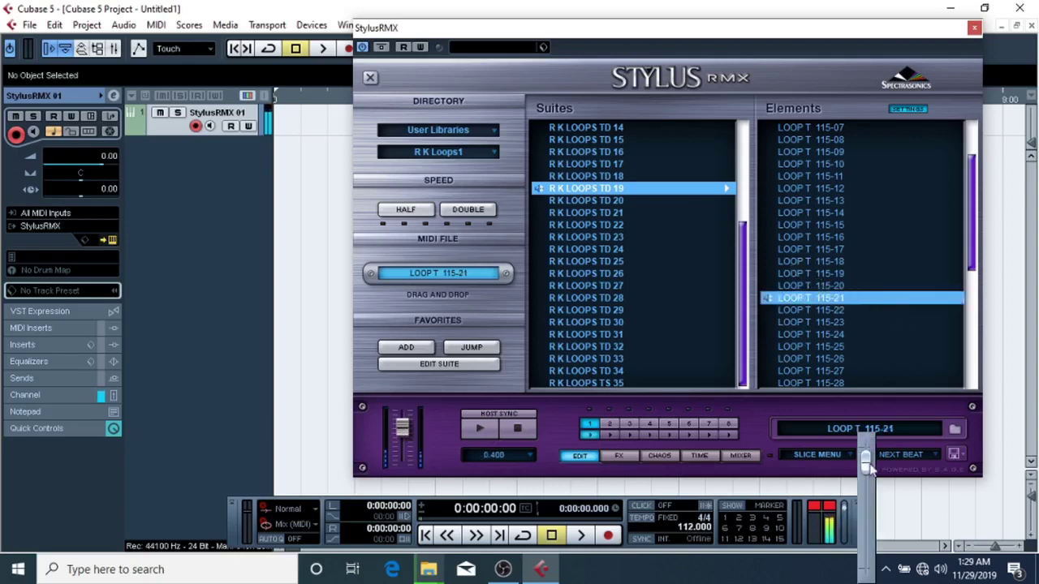
{"action": "left_click", "coordinate": [805, 334]}
{"action": "scroll", "coordinate": [799, 331], "scroll_direction": "down", "scroll_amount": 5}
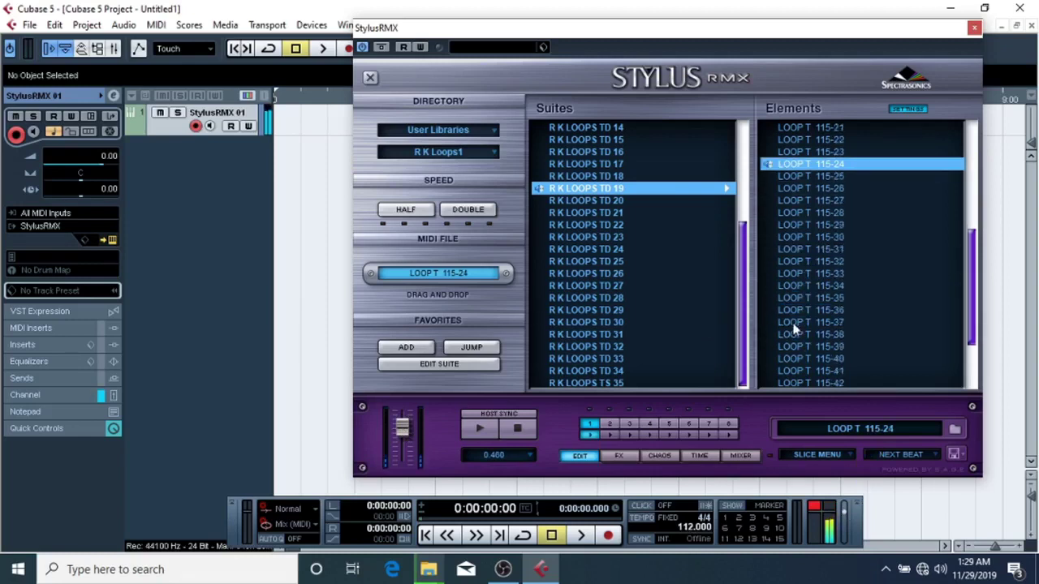
{"action": "left_click", "coordinate": [794, 324]}
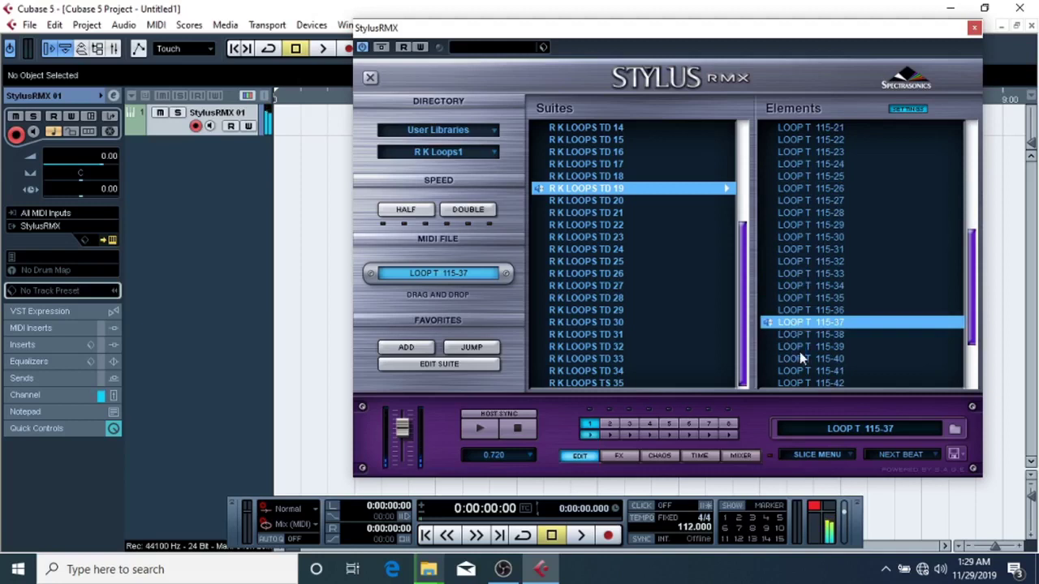
{"action": "left_click", "coordinate": [799, 349]}
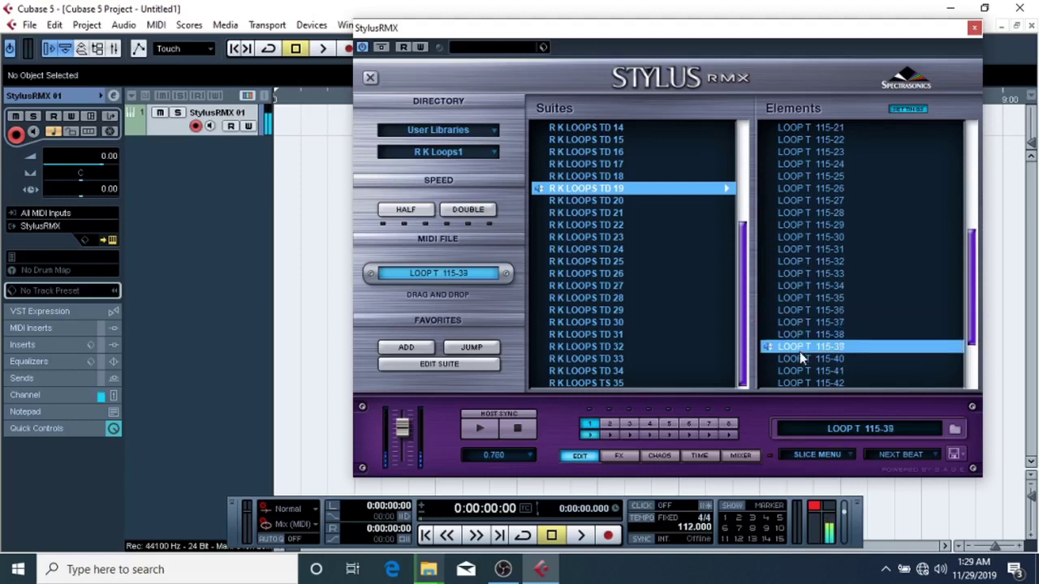
{"action": "left_click", "coordinate": [787, 301]}
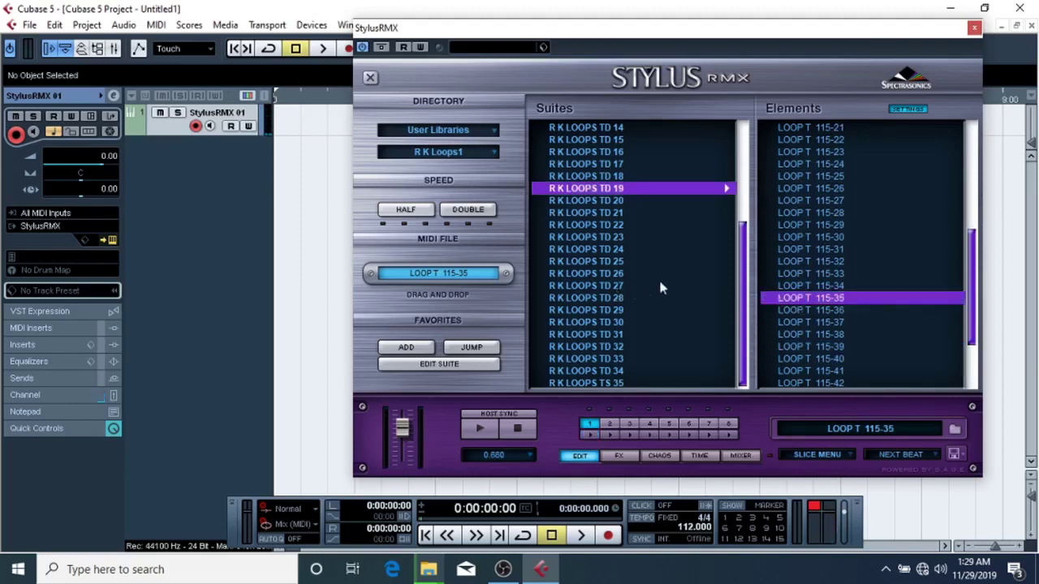
Step: Switch to the 8_A_B library and audition dholk pikp and dholktabla pt 6 in the 6)8-A suite
{"action": "left_click", "coordinate": [468, 154]}
{"action": "left_click", "coordinate": [468, 157]}
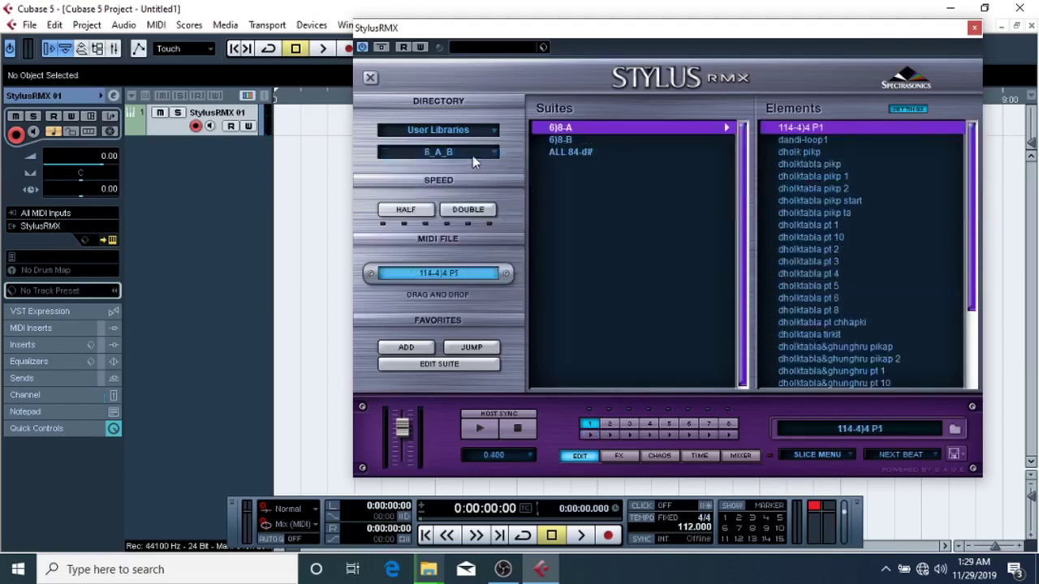
{"action": "left_click", "coordinate": [471, 156]}
{"action": "left_click", "coordinate": [538, 76]}
{"action": "left_click", "coordinate": [796, 152]}
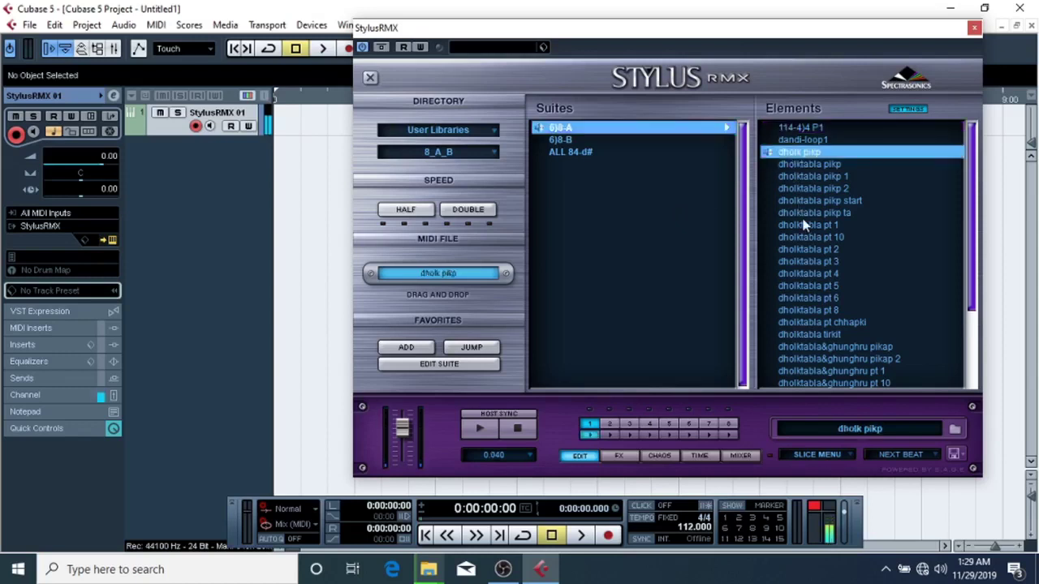
{"action": "left_click", "coordinate": [779, 301]}
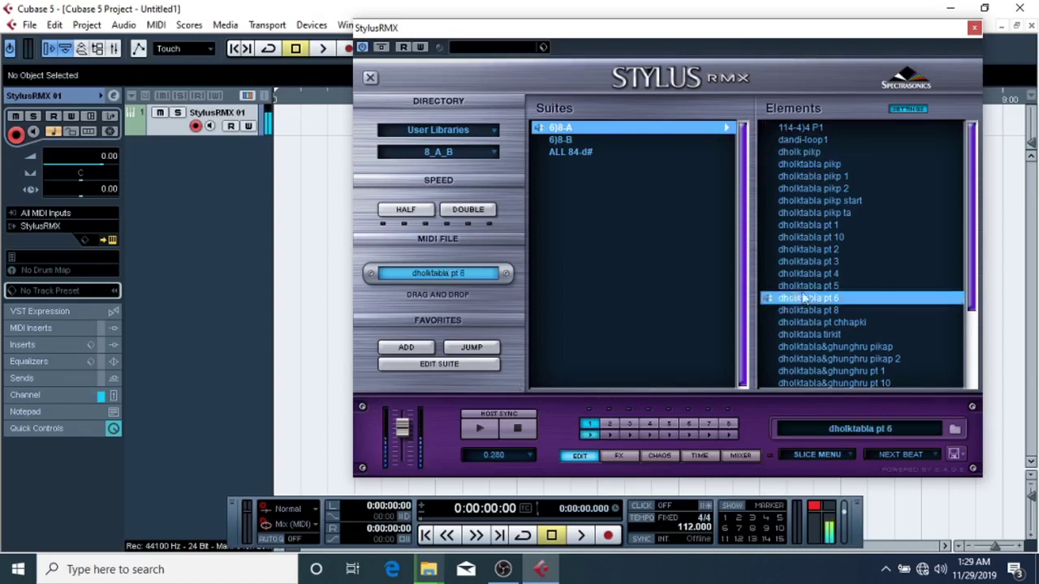
Step: Audition dholktabla&ghunghru pt 8, pt 6, pt chhapki and pt 9, then return to pt 8
{"action": "scroll", "coordinate": [826, 387], "scroll_direction": "down", "scroll_amount": 3}
{"action": "left_click", "coordinate": [836, 360]}
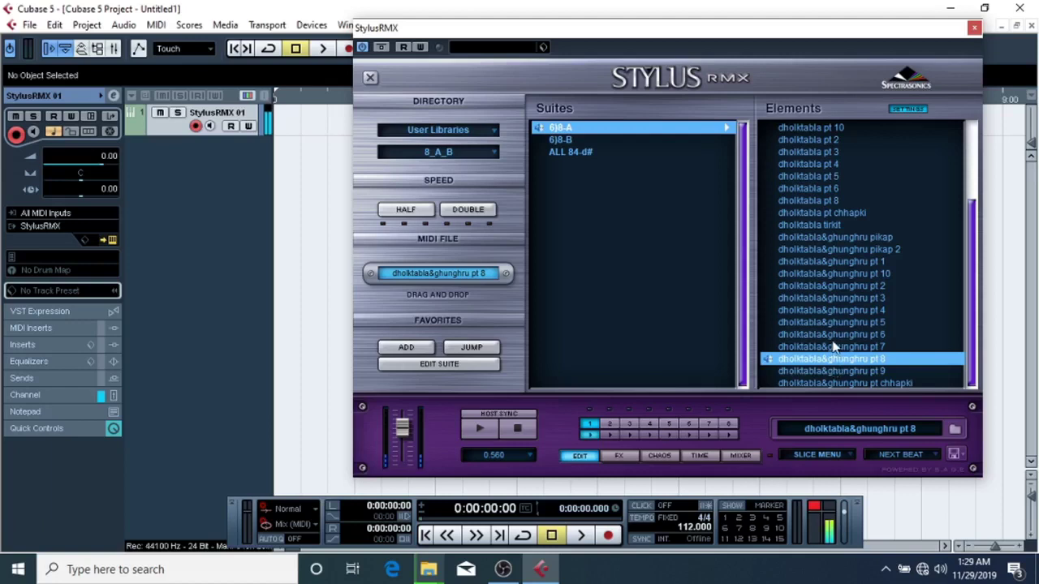
{"action": "left_click", "coordinate": [832, 334]}
{"action": "left_click", "coordinate": [844, 381]}
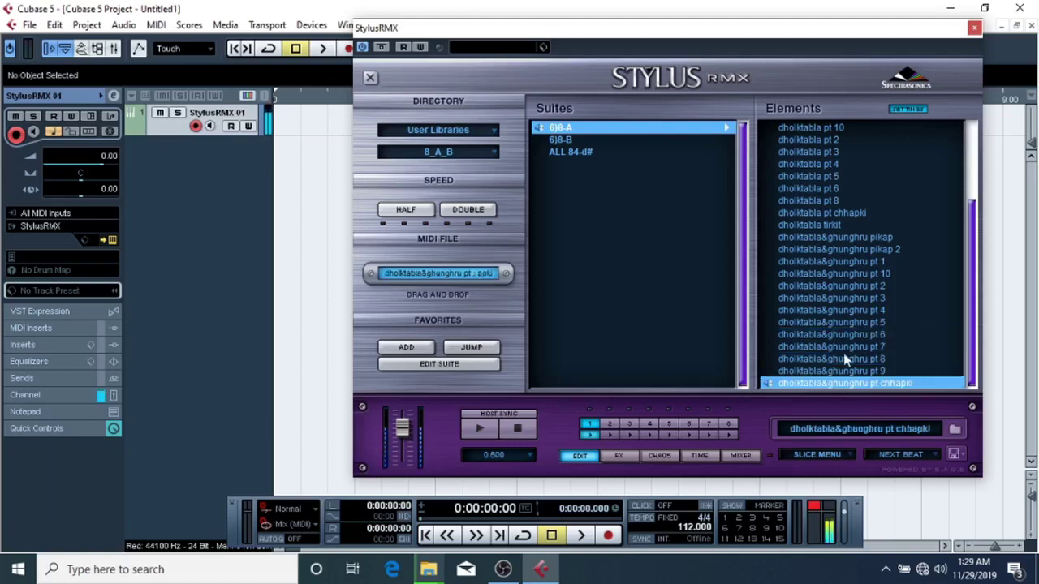
{"action": "left_click", "coordinate": [845, 371]}
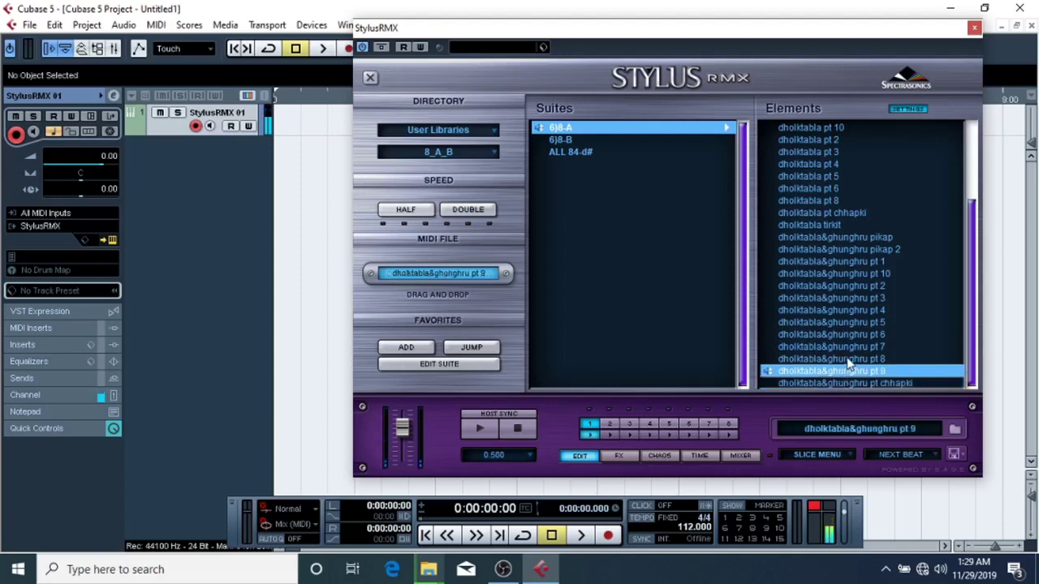
{"action": "left_click", "coordinate": [847, 360]}
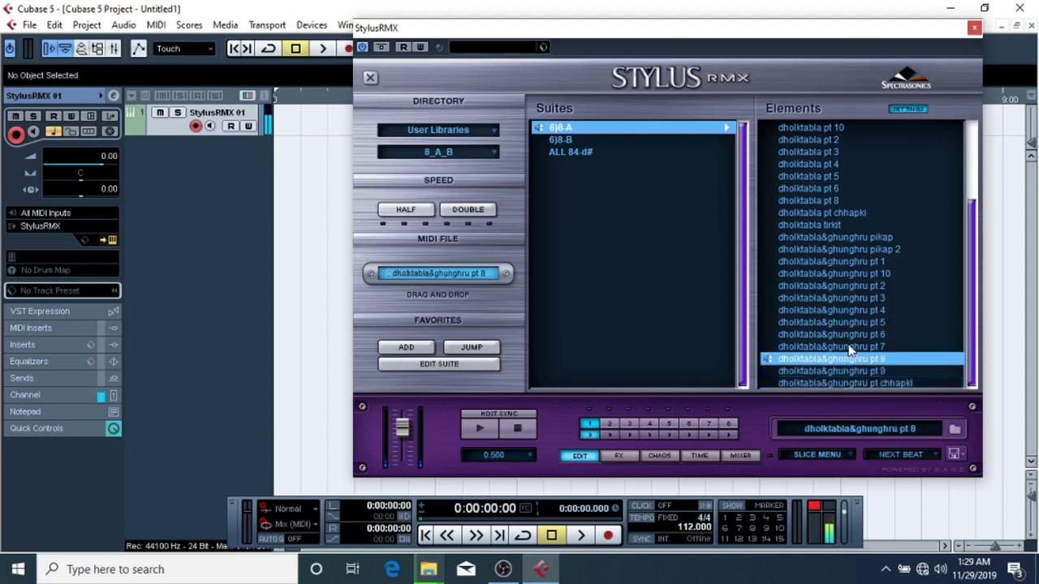
Step: Audition dholktabla&ghunghru pt 7, pt 6, pt 4, pt 3, pt 10, pikap and pikap 2, then stop playback
{"action": "left_click", "coordinate": [850, 348]}
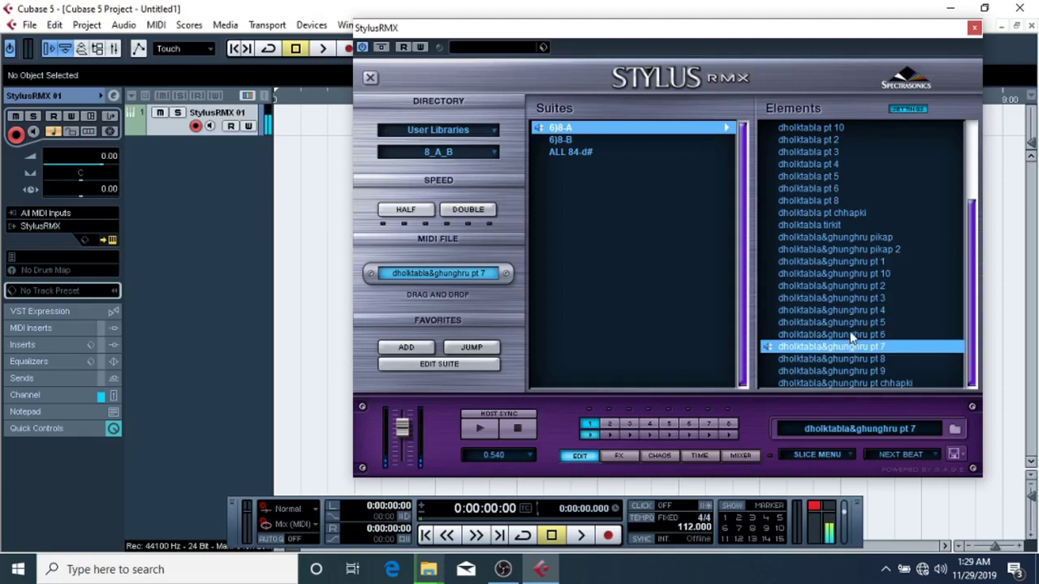
{"action": "left_click", "coordinate": [852, 335]}
{"action": "left_click", "coordinate": [855, 312]}
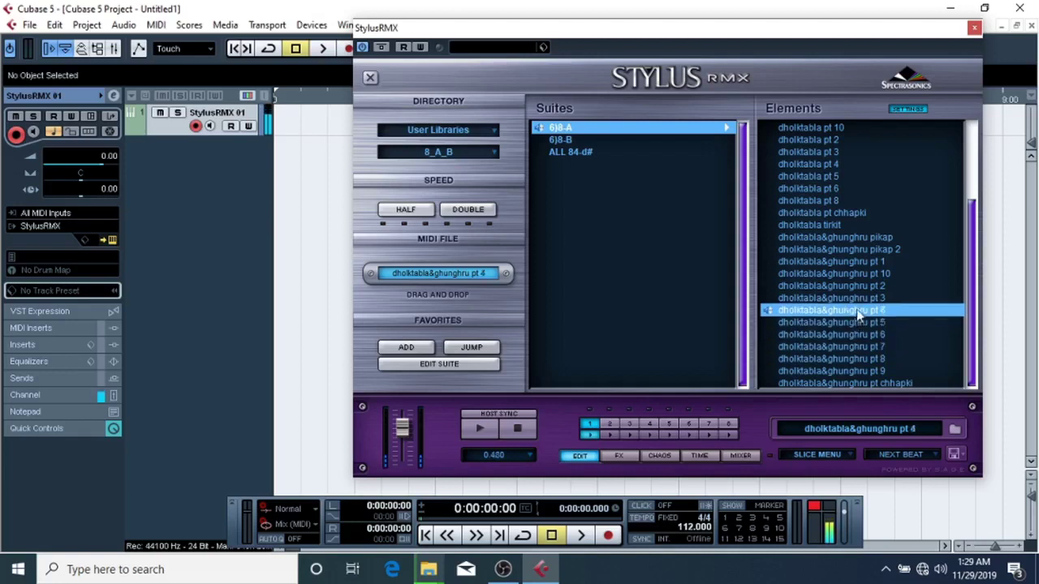
{"action": "left_click", "coordinate": [859, 298]}
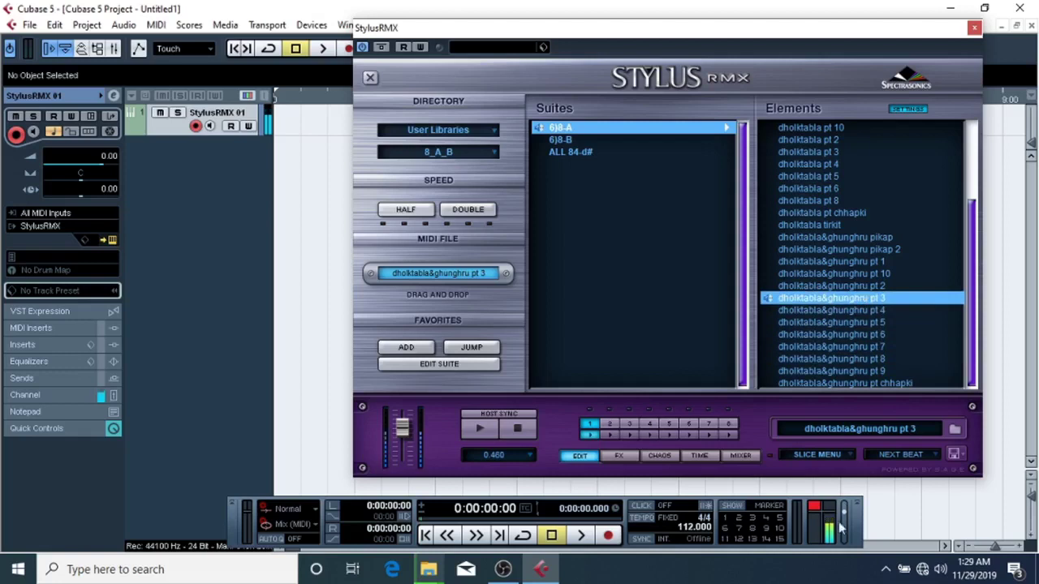
{"action": "left_click", "coordinate": [860, 276]}
{"action": "left_click", "coordinate": [833, 239]}
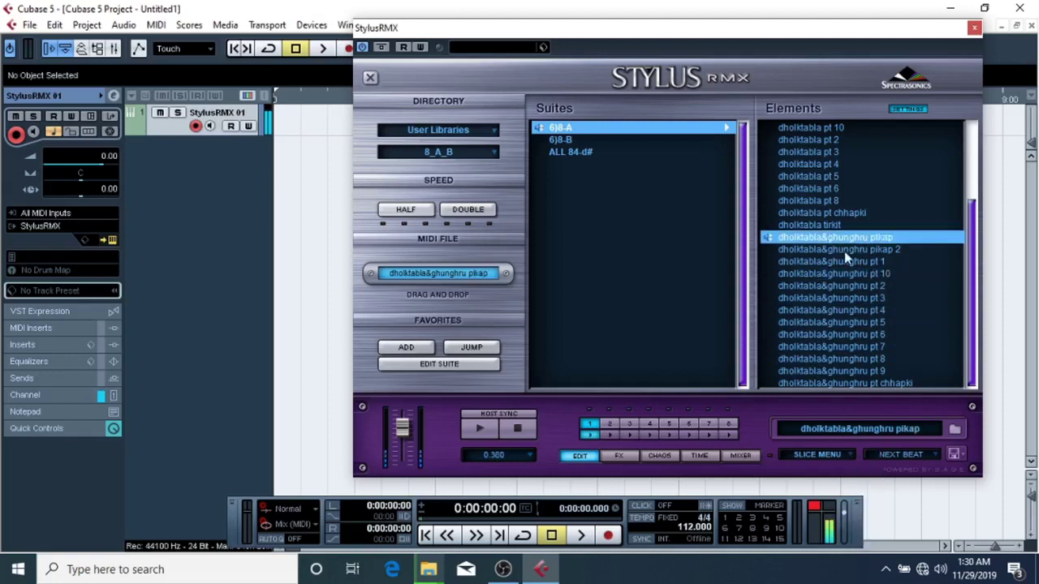
{"action": "left_click", "coordinate": [846, 251]}
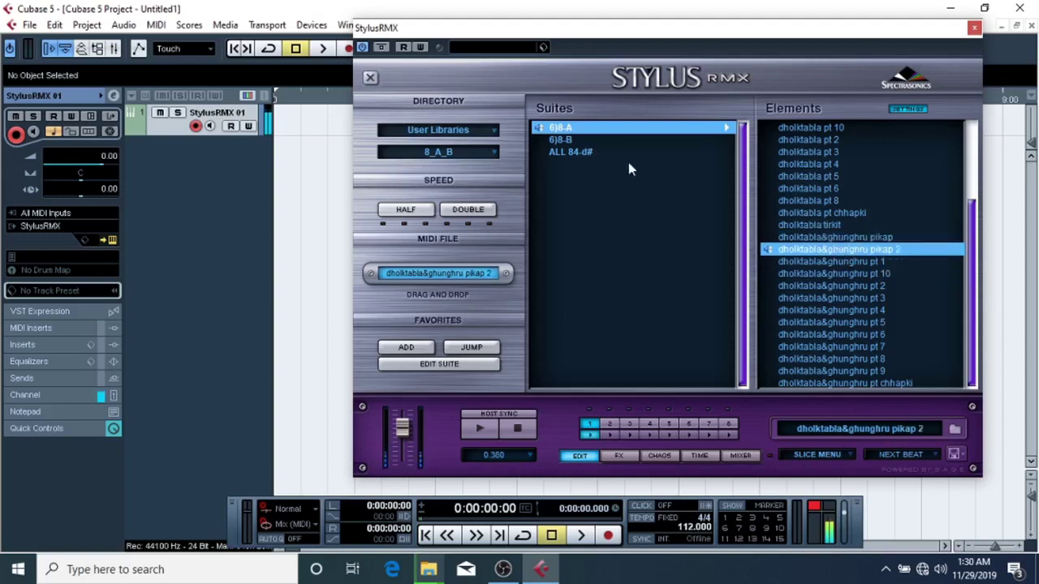
{"action": "left_click", "coordinate": [781, 249]}
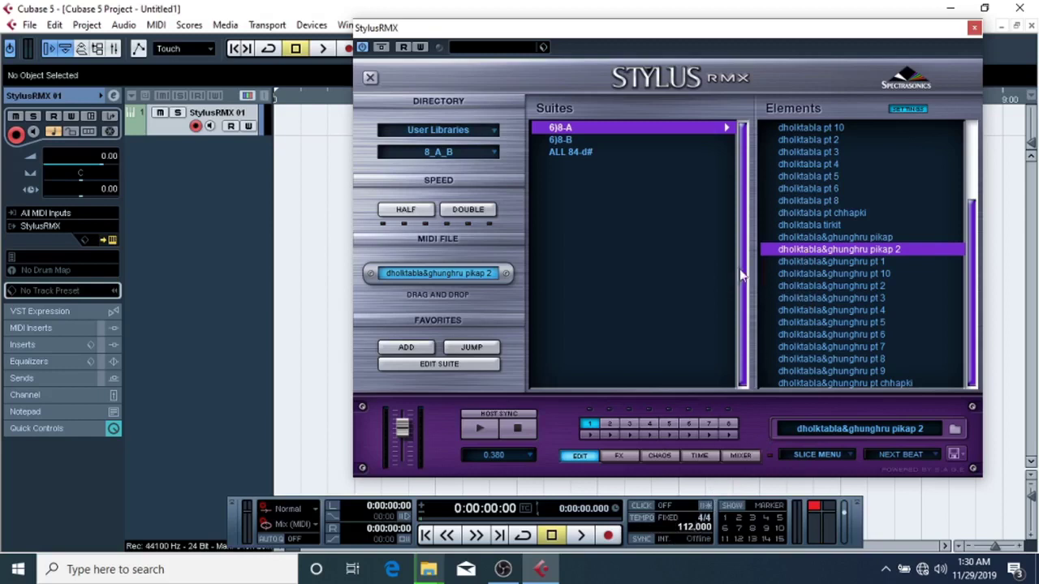
Step: Switch to the Ghatam 100 library and audition Ghatam100 05, 08 and 10 in the 4'4 suite
{"action": "left_click", "coordinate": [458, 152]}
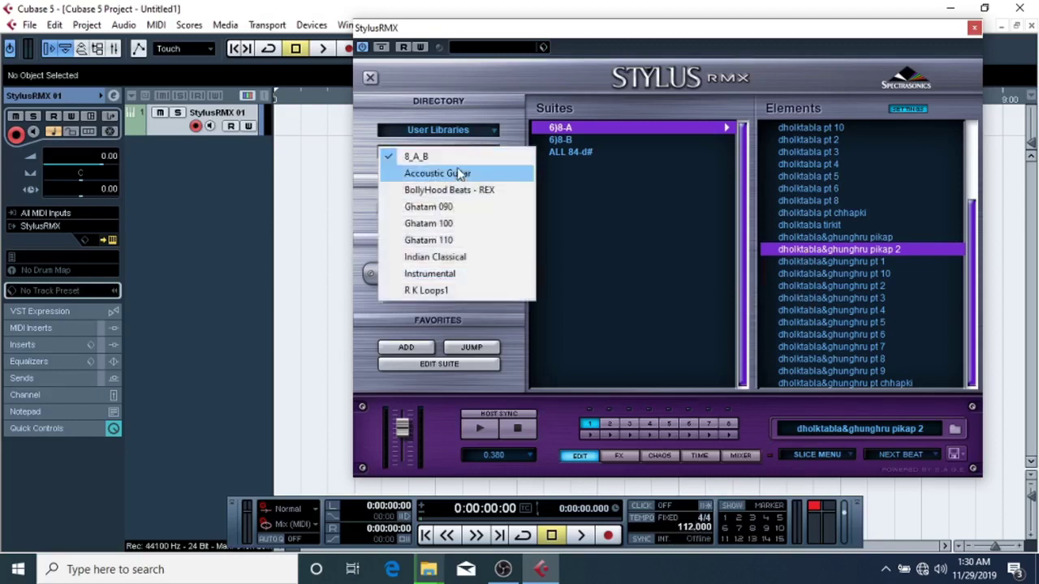
{"action": "left_click", "coordinate": [441, 224]}
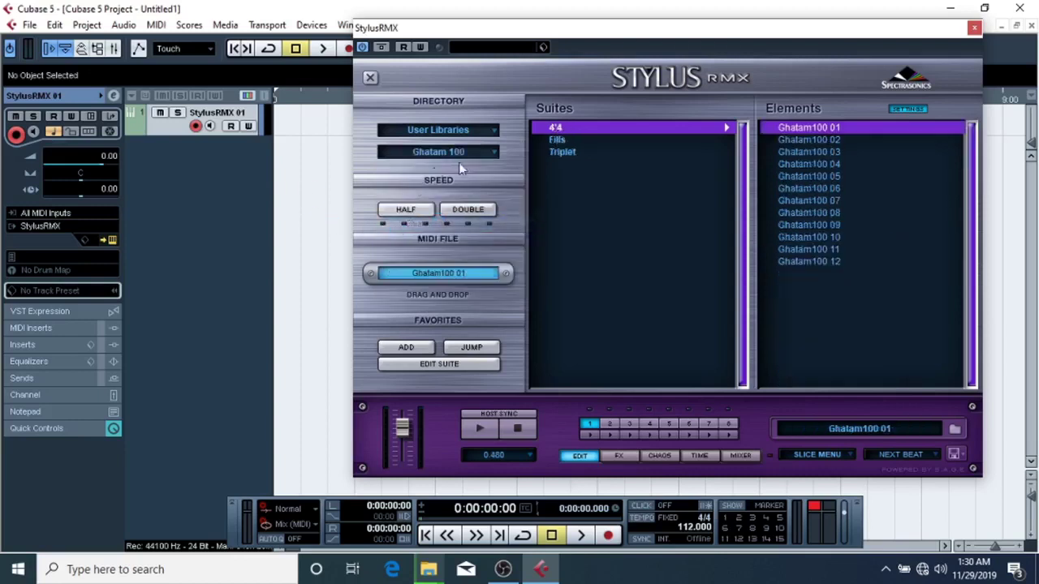
{"action": "left_click", "coordinate": [810, 177]}
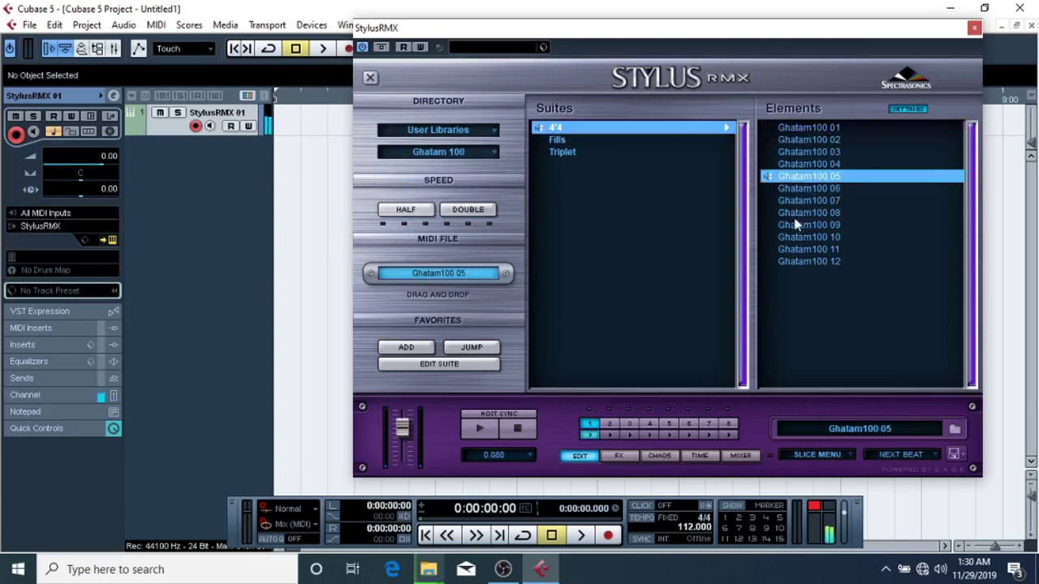
{"action": "left_click", "coordinate": [797, 214]}
{"action": "left_click", "coordinate": [795, 238]}
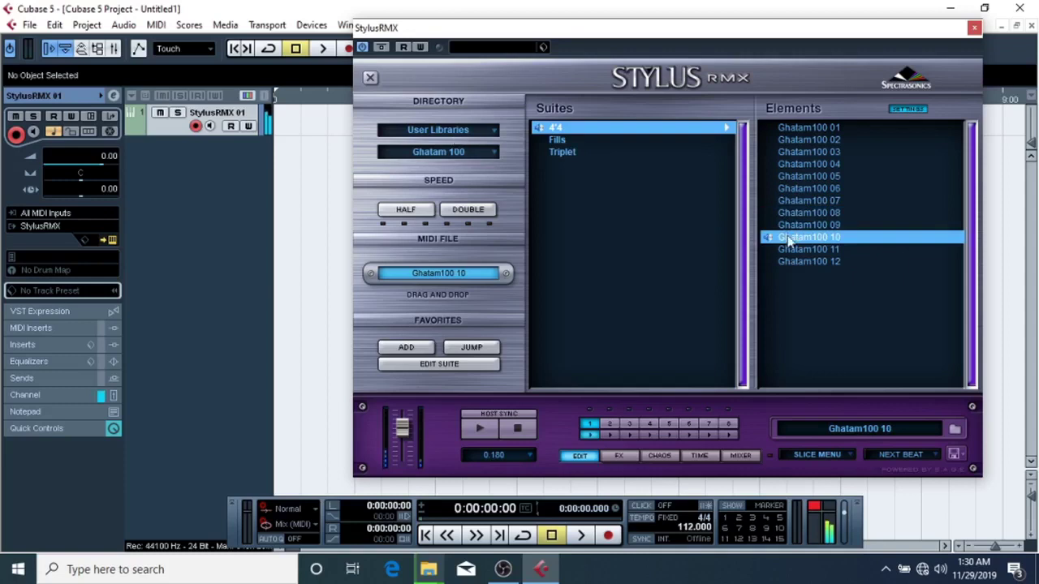
Step: Switch to the Indian Classical library and audition bassdholak090Fill 03, bassdholak110Fill 04, bassdholakFill 03 and bassdholakFill 05 in Bass Dholak fills
{"action": "left_click", "coordinate": [484, 132]}
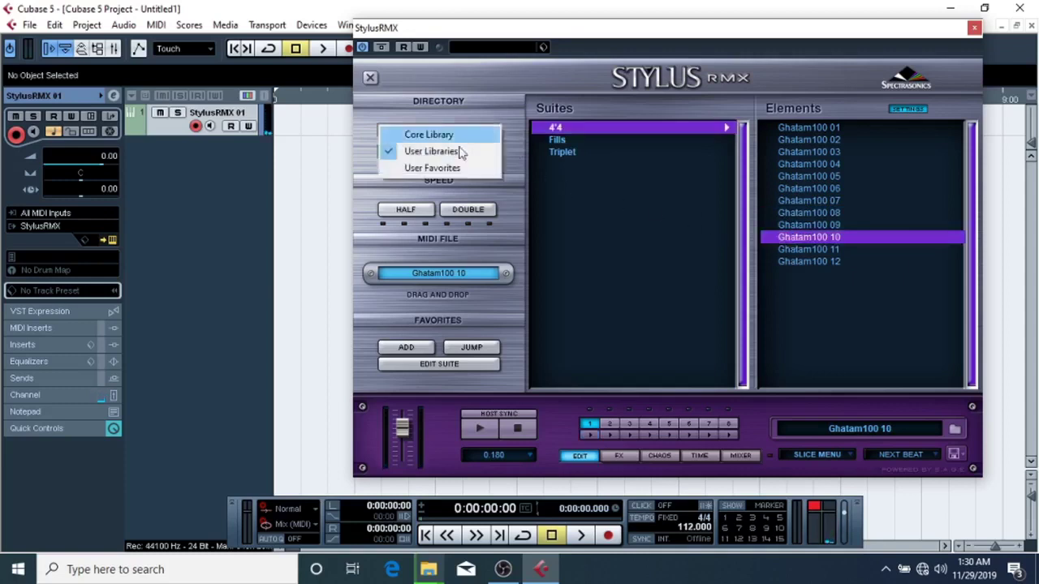
{"action": "left_click", "coordinate": [460, 152]}
{"action": "left_click", "coordinate": [459, 155]}
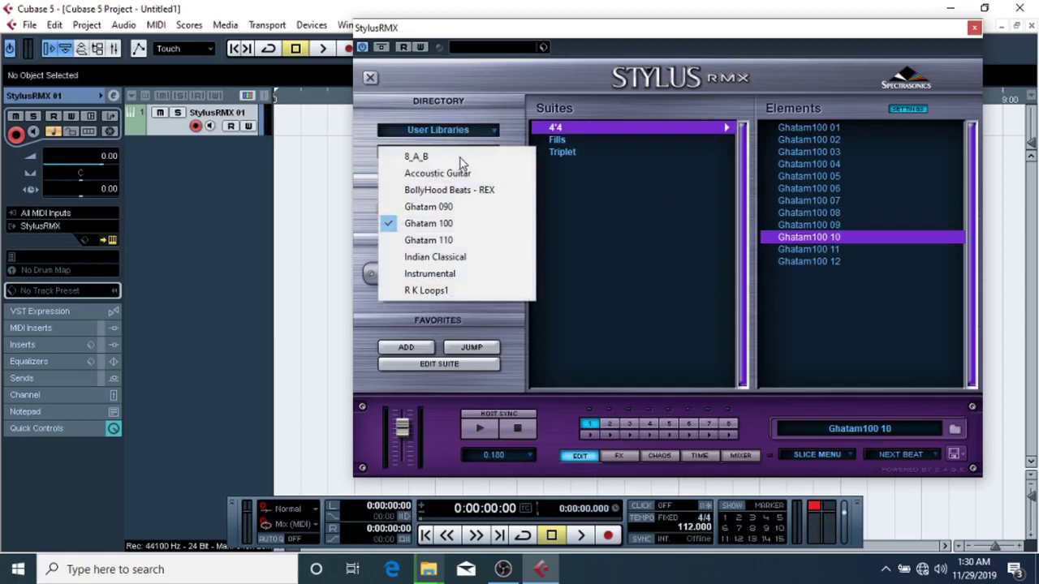
{"action": "left_click", "coordinate": [442, 256]}
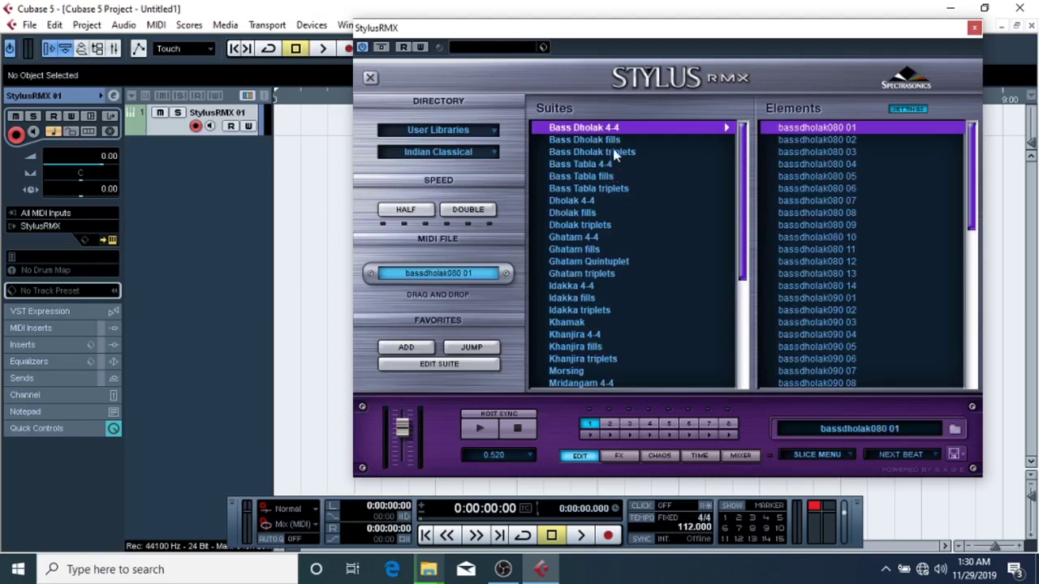
{"action": "left_click", "coordinate": [804, 151]}
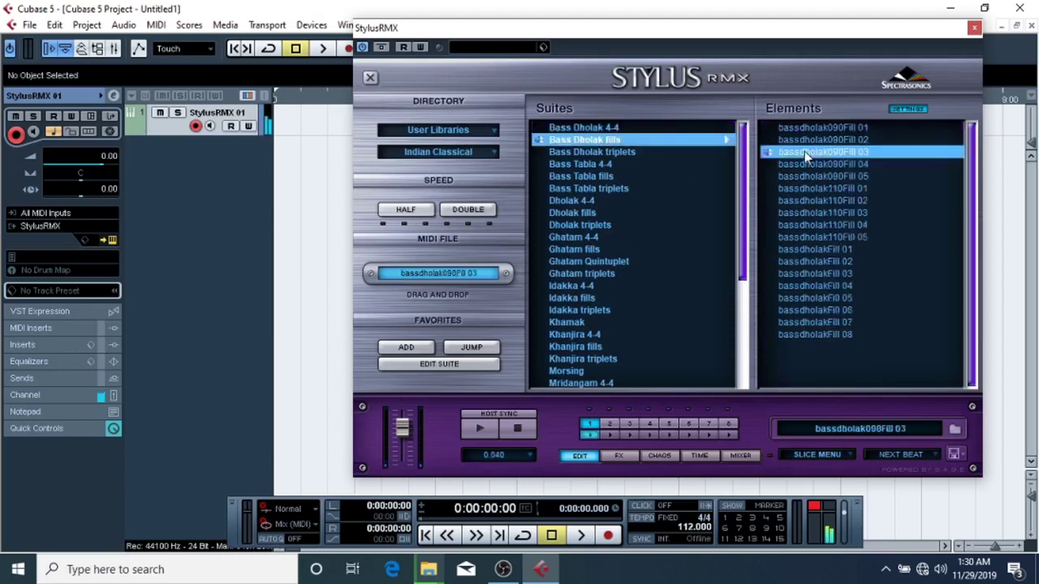
{"action": "left_click", "coordinate": [809, 227]}
{"action": "left_click", "coordinate": [808, 276]}
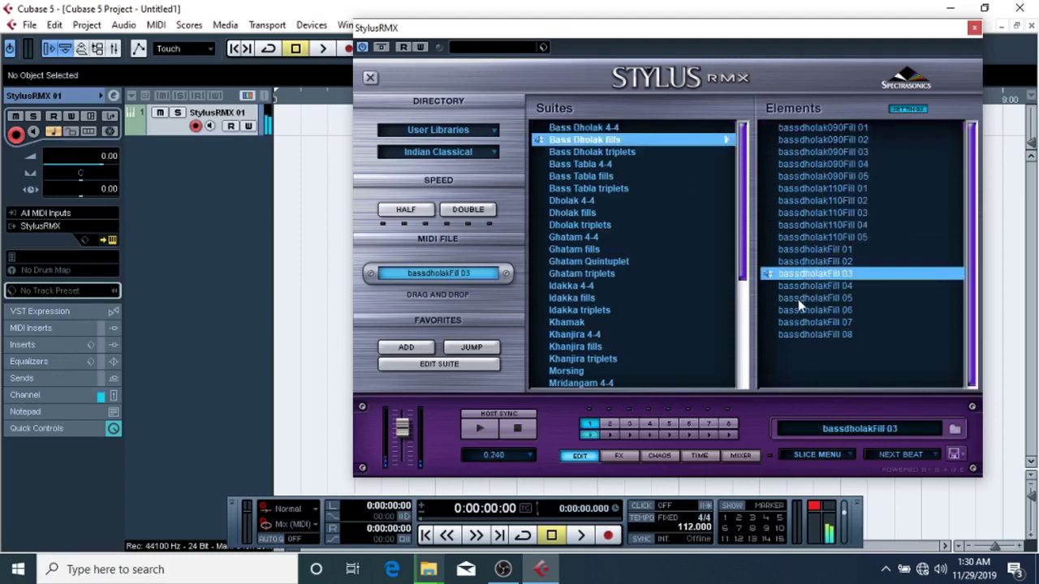
{"action": "left_click", "coordinate": [799, 300]}
Step: Open the tabla 4-4 suite, audition Tabla080 06 and stop playback by reselecting the suite
{"action": "scroll", "coordinate": [662, 266], "scroll_direction": "down", "scroll_amount": 4}
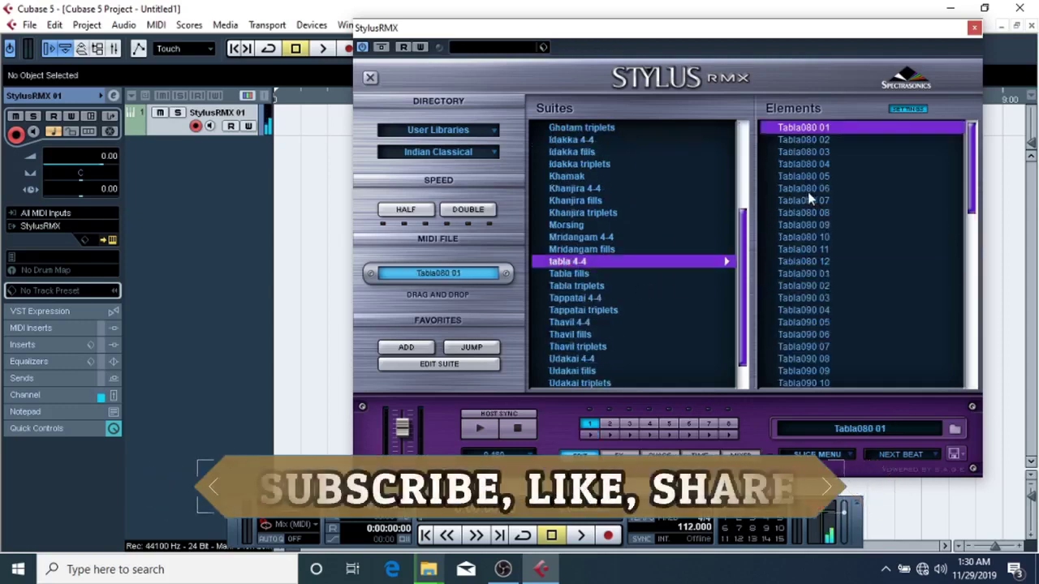
{"action": "left_click", "coordinate": [806, 190]}
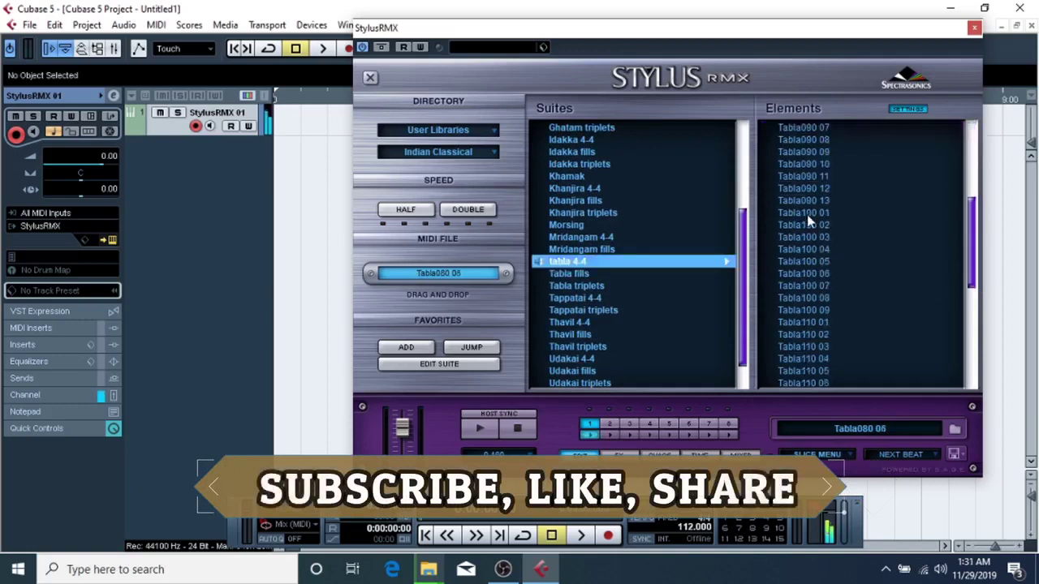
{"action": "scroll", "coordinate": [806, 214], "scroll_direction": "down", "scroll_amount": 2}
{"action": "scroll", "coordinate": [807, 215], "scroll_direction": "up", "scroll_amount": 2}
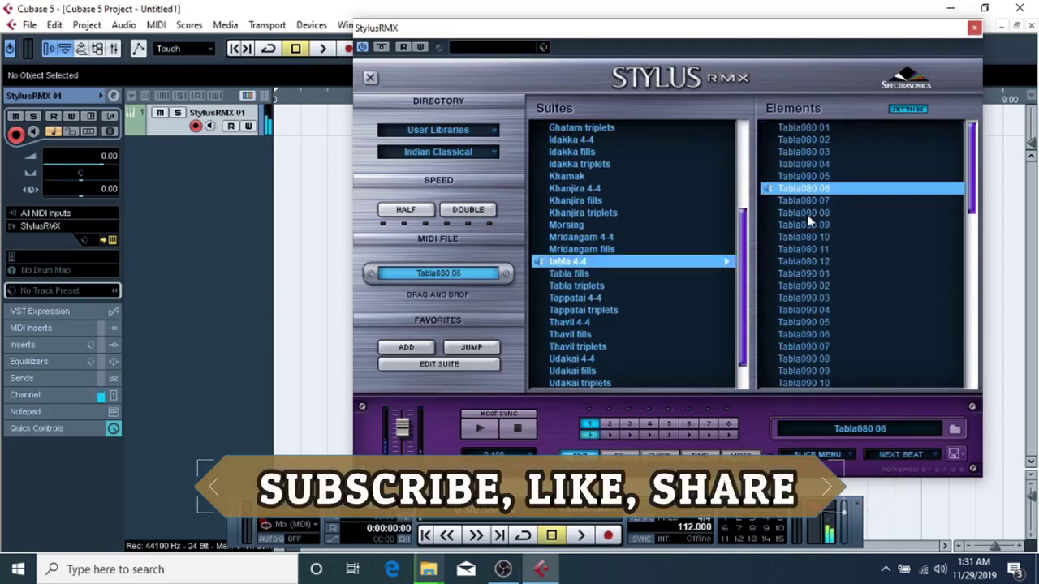
{"action": "left_click", "coordinate": [560, 263]}
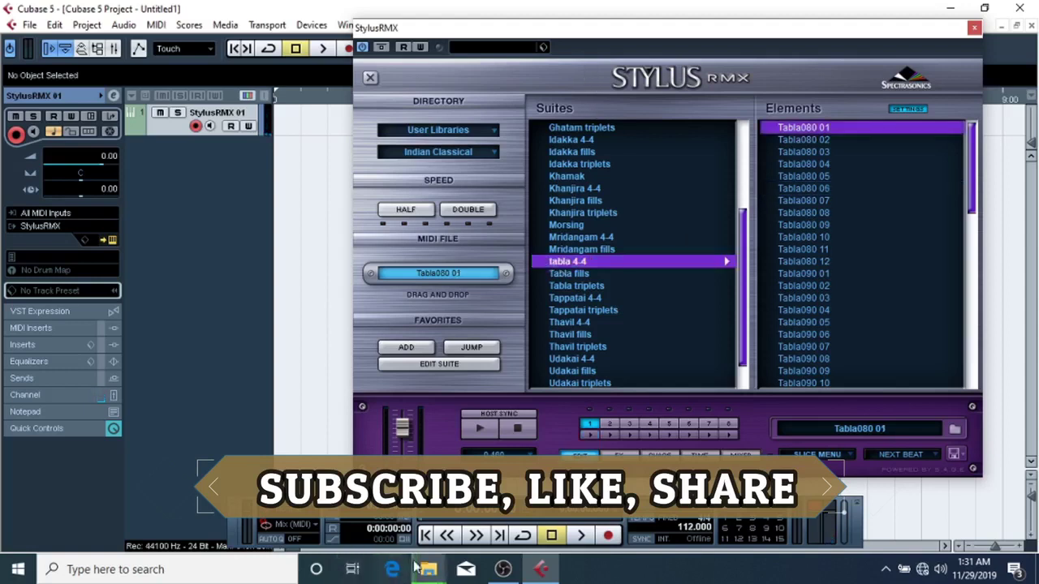
Step: Switch to the File Explorer window showing the progress of the User Libraries copy
{"action": "mouse_move", "coordinate": [429, 569]}
{"action": "left_click", "coordinate": [392, 487]}
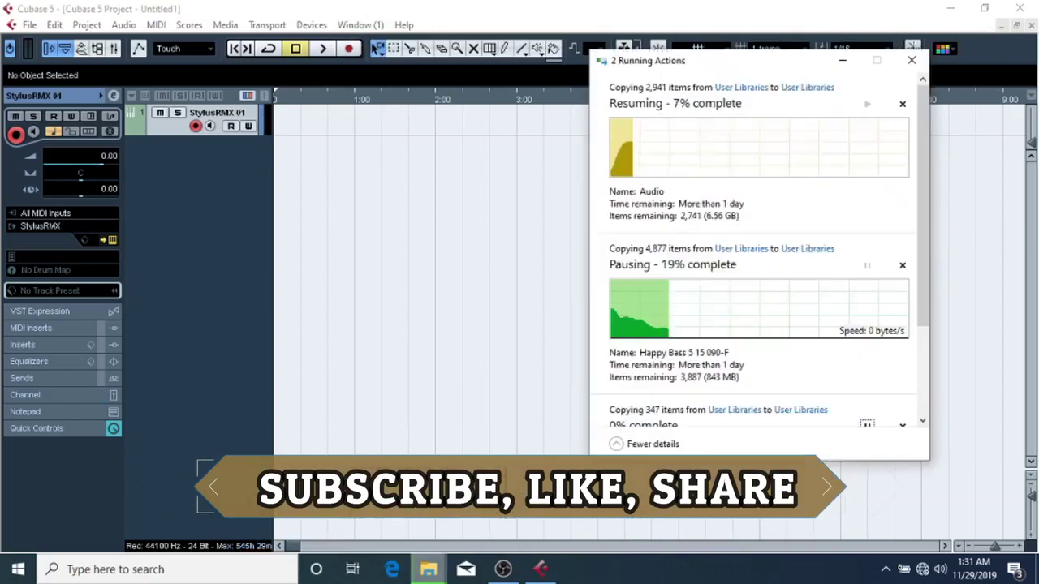
Step: Collapse the details of the User Libraries copy progress and return to the Stylus RMX window in Cubase
{"action": "left_click", "coordinate": [649, 445]}
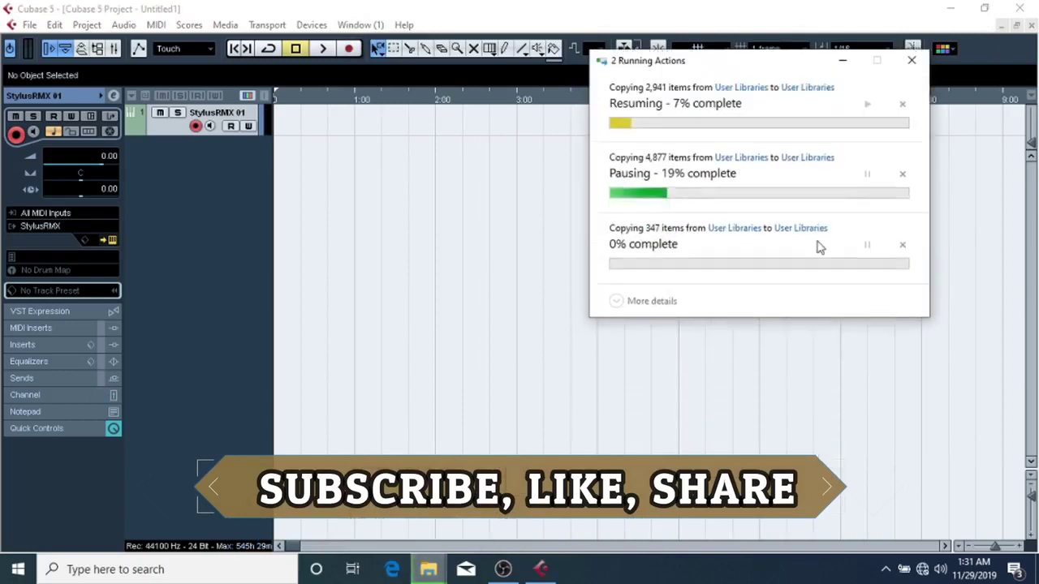
{"action": "left_click", "coordinate": [921, 70]}
{"action": "left_click", "coordinate": [560, 280]}
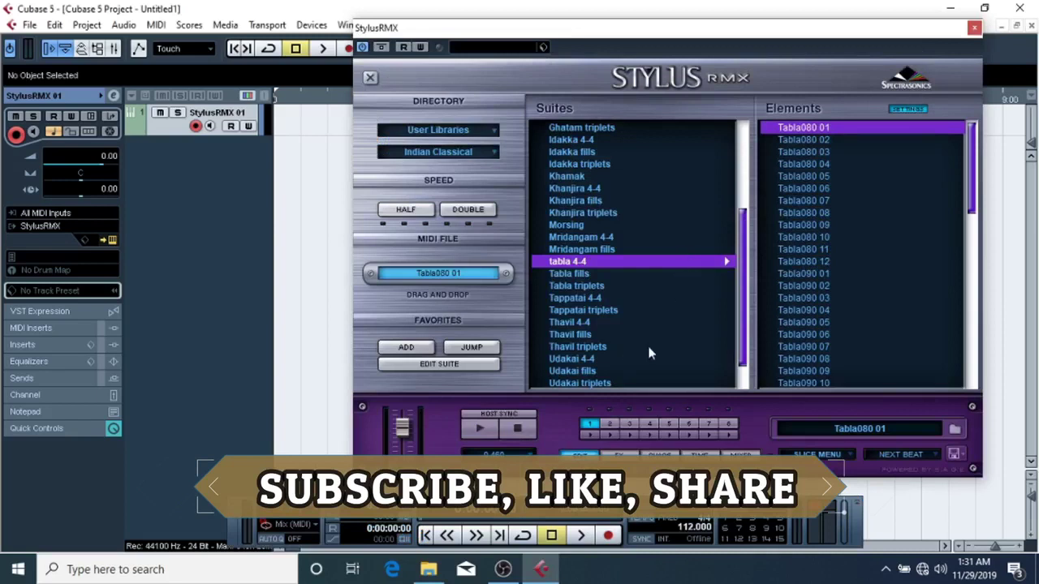
Step: Review the Indian Classical suites and switch the user library to 8_A_B
{"action": "scroll", "coordinate": [629, 285], "scroll_direction": "down", "scroll_amount": 1}
{"action": "scroll", "coordinate": [581, 323], "scroll_direction": "up", "scroll_amount": 1}
{"action": "scroll", "coordinate": [581, 323], "scroll_direction": "up", "scroll_amount": 4}
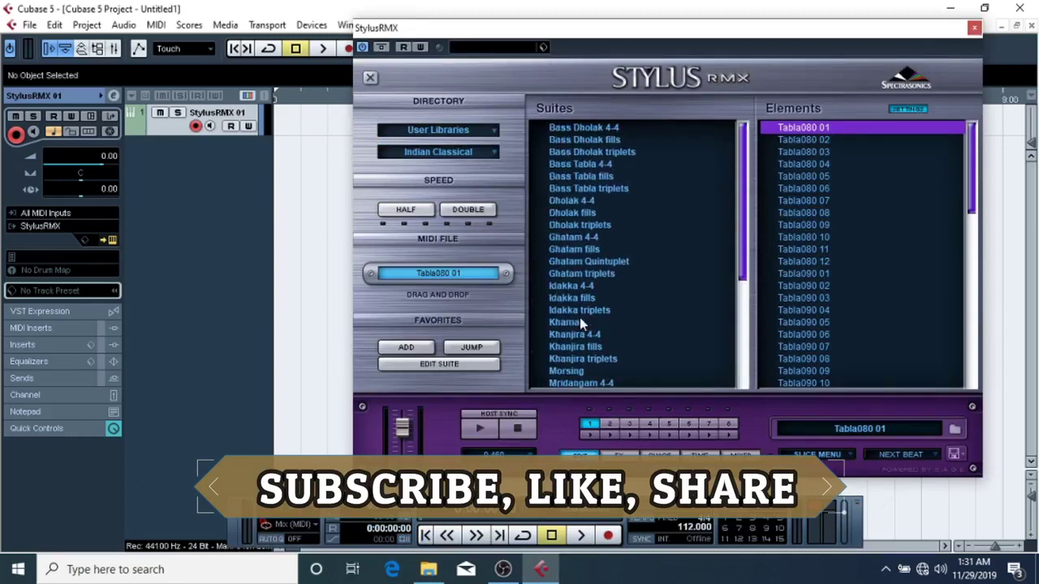
{"action": "left_click", "coordinate": [473, 152]}
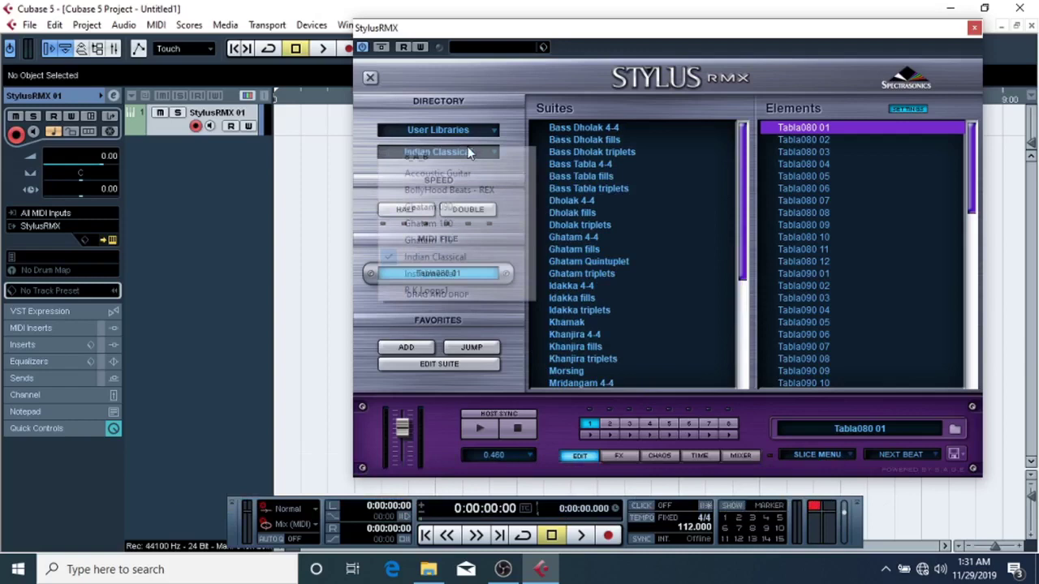
{"action": "left_click", "coordinate": [442, 159]}
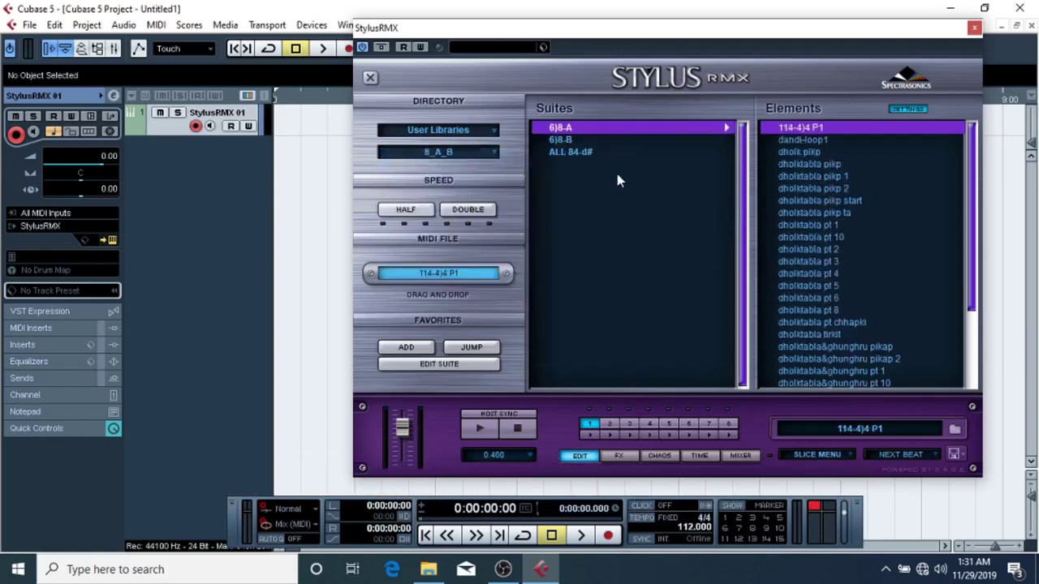
Step: Audition dholktabla&ghunghru pt 6 and pt 8 in the 6)8-A suite
{"action": "left_click_drag", "start_coordinate": [634, 37], "coordinate": [741, 62]}
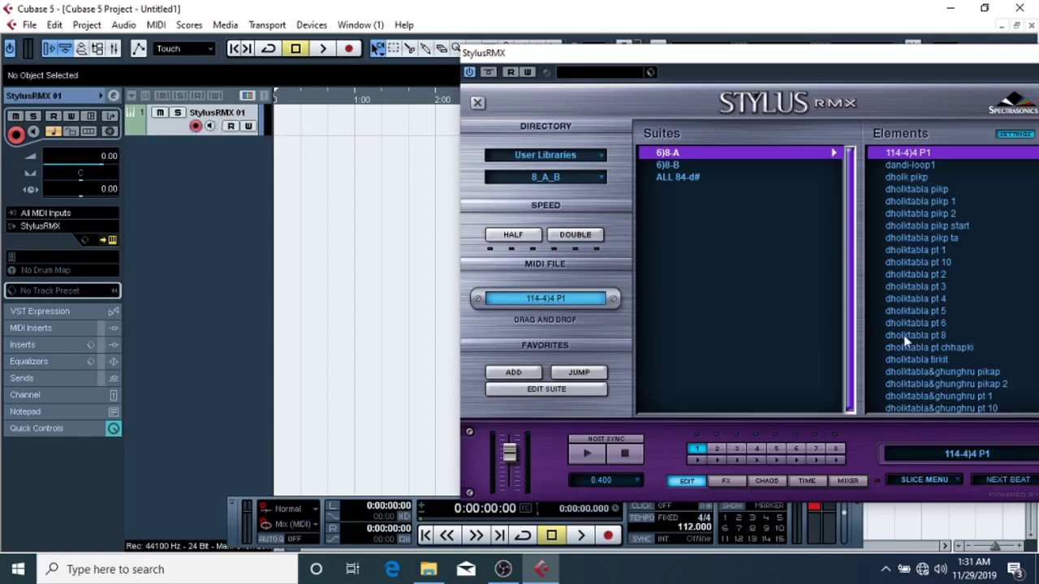
{"action": "scroll", "coordinate": [928, 362], "scroll_direction": "down", "scroll_amount": 3}
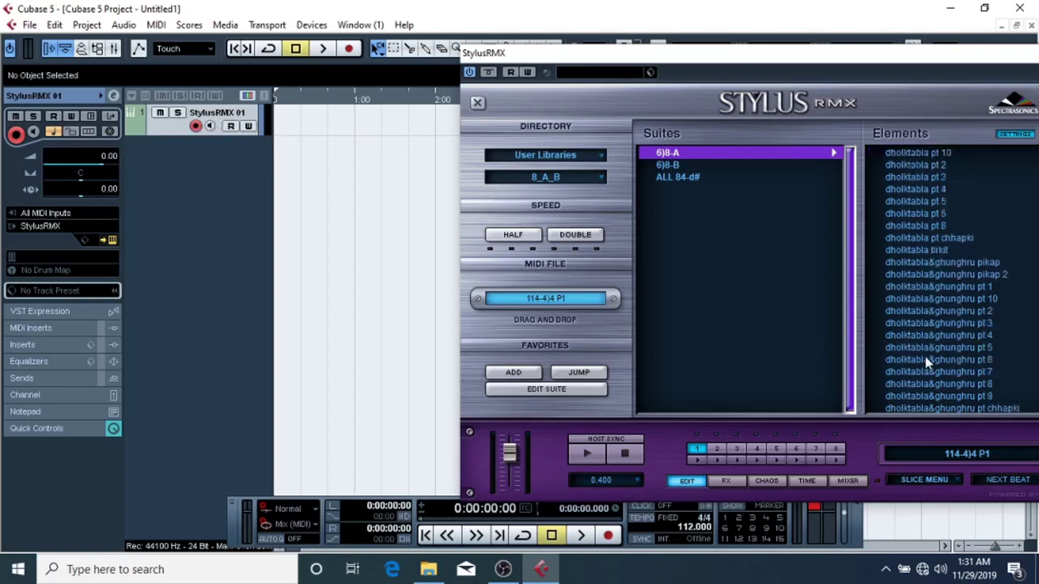
{"action": "left_click", "coordinate": [928, 363]}
{"action": "left_click", "coordinate": [901, 385]}
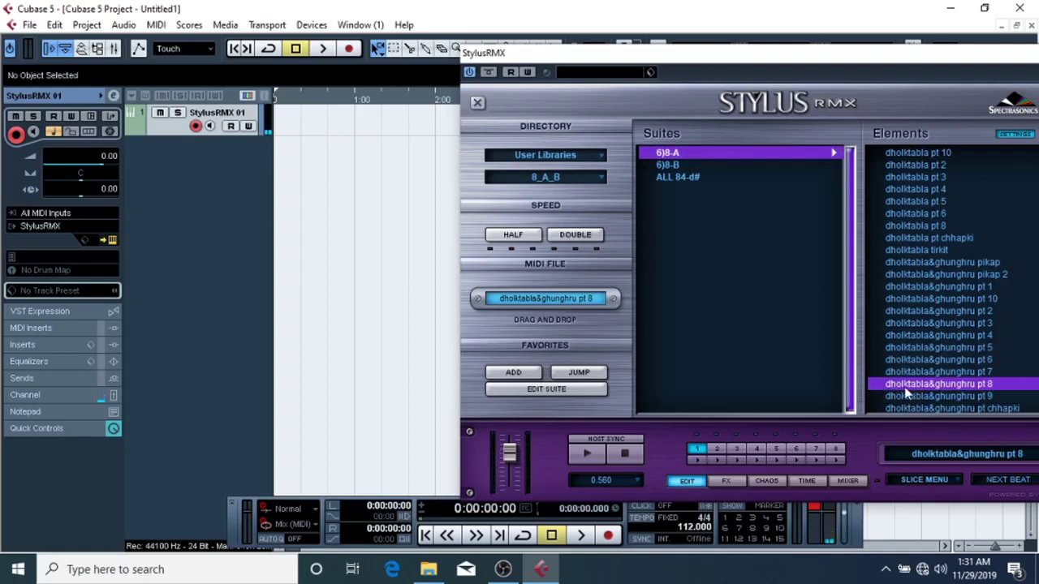
Step: Raise the project tempo to 116 while dholktabla&ghunghru pt 8 plays, and stop the loop
{"action": "left_click_drag", "start_coordinate": [856, 57], "coordinate": [752, 51]}
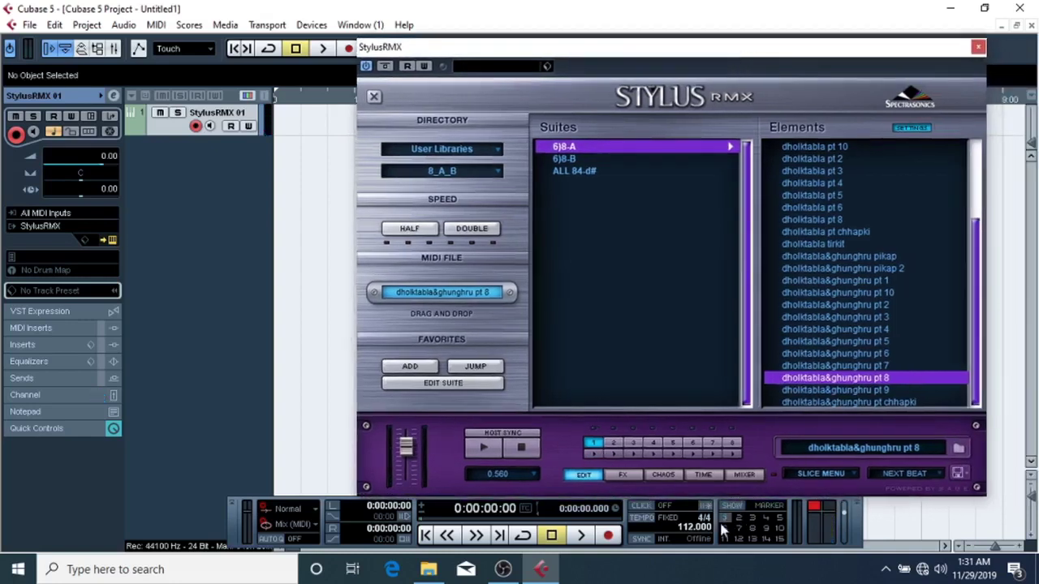
{"action": "left_click", "coordinate": [795, 378]}
{"action": "scroll", "coordinate": [688, 527], "scroll_direction": "up", "scroll_amount": 2}
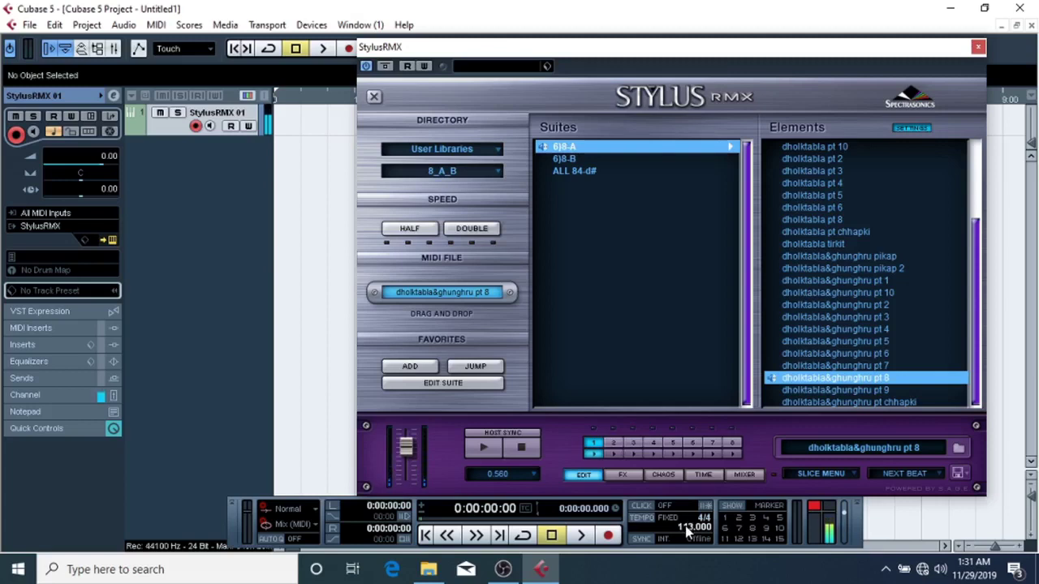
{"action": "scroll", "coordinate": [688, 529], "scroll_direction": "up", "scroll_amount": 1}
{"action": "scroll", "coordinate": [688, 529], "scroll_direction": "up", "scroll_amount": 1}
{"action": "scroll", "coordinate": [689, 529], "scroll_direction": "up", "scroll_amount": 1}
{"action": "left_click", "coordinate": [773, 380]}
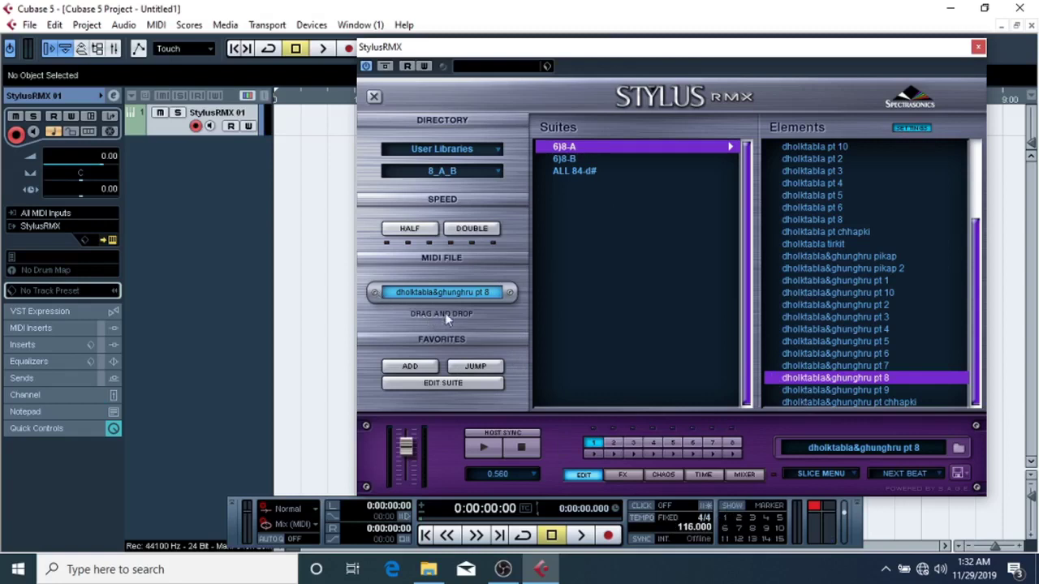
Step: Place the MIDI file of dholktabla&ghunghru pt 8 on the StylusRMX track at the project start and close the plug-in window
{"action": "left_click_drag", "start_coordinate": [439, 56], "coordinate": [620, 60]}
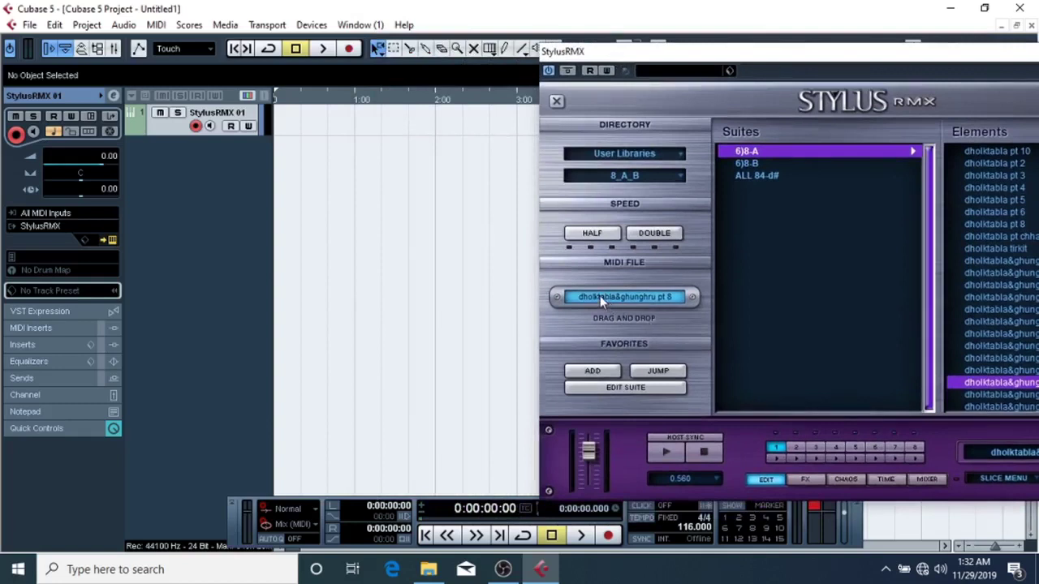
{"action": "left_click_drag", "start_coordinate": [600, 297], "coordinate": [329, 115]}
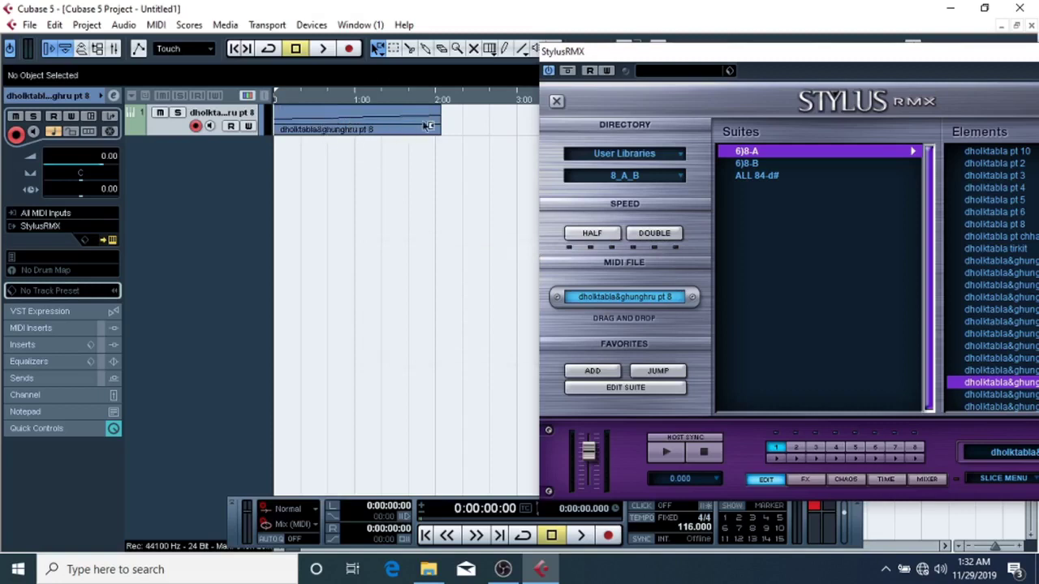
{"action": "left_click_drag", "start_coordinate": [604, 59], "coordinate": [378, 130]}
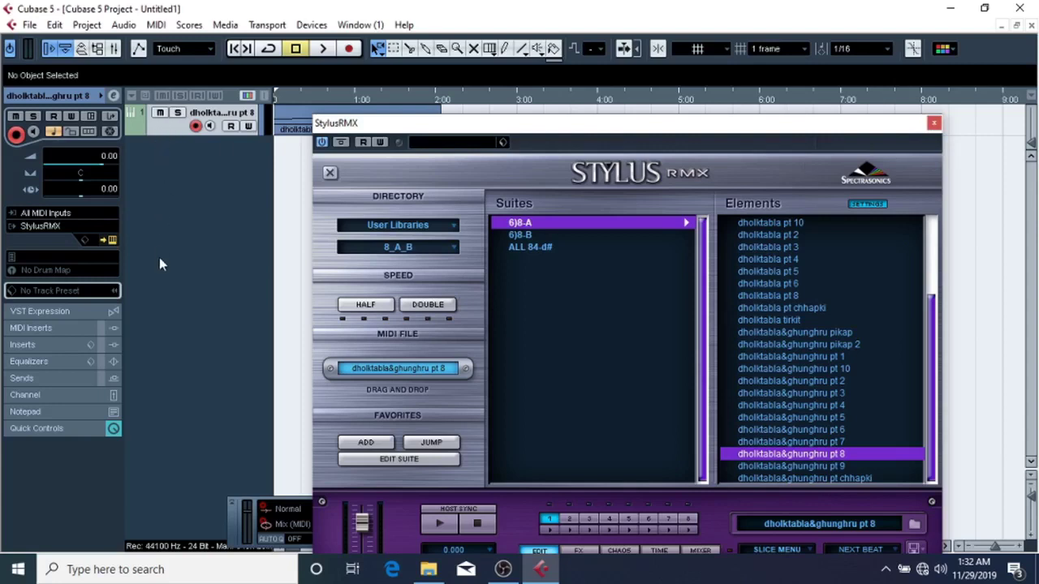
{"action": "left_click", "coordinate": [934, 125]}
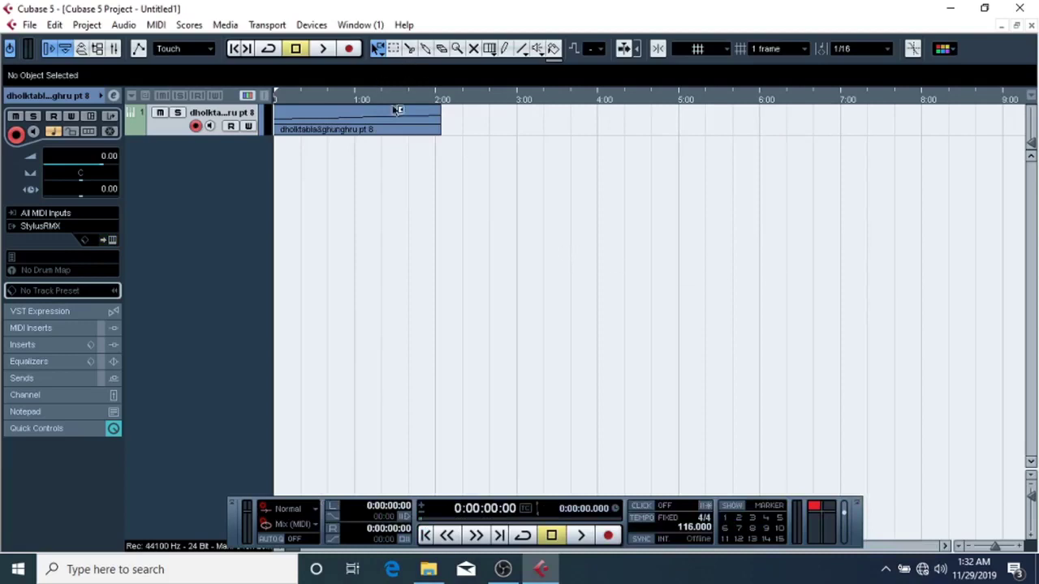
Step: Move the dholktabla&ghunghru pt 8 part to start at 0:00:05:00 and turn on snapping
{"action": "left_click", "coordinate": [378, 49]}
{"action": "left_click", "coordinate": [290, 95]}
{"action": "left_click", "coordinate": [289, 96]}
{"action": "left_click", "coordinate": [275, 97]}
{"action": "key", "text": "g"}
{"action": "key", "text": "g"}
{"action": "key", "text": "g"}
{"action": "key", "text": "g"}
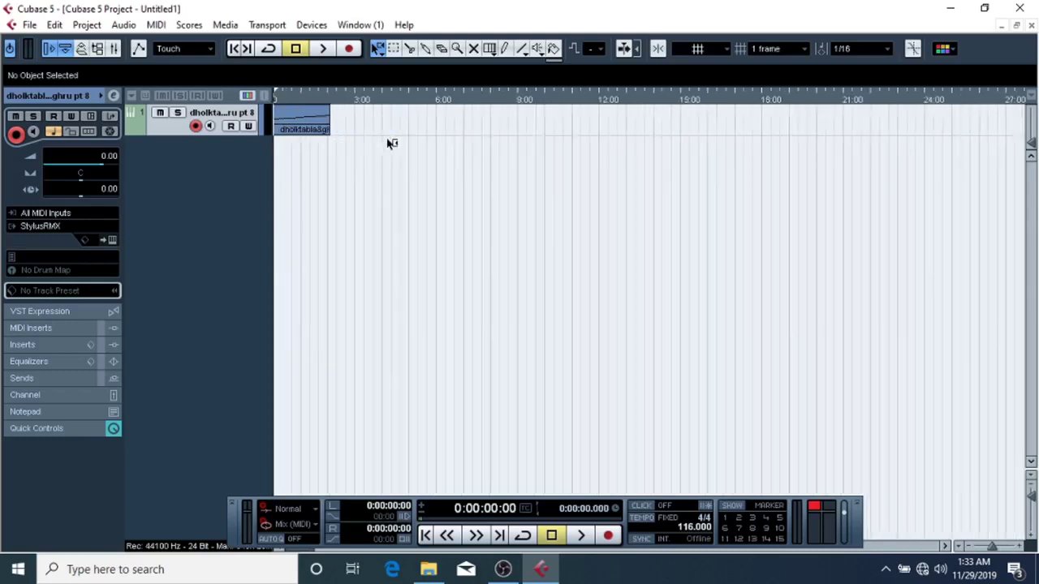
{"action": "left_click_drag", "start_coordinate": [307, 126], "coordinate": [388, 130]}
{"action": "left_click", "coordinate": [658, 49]}
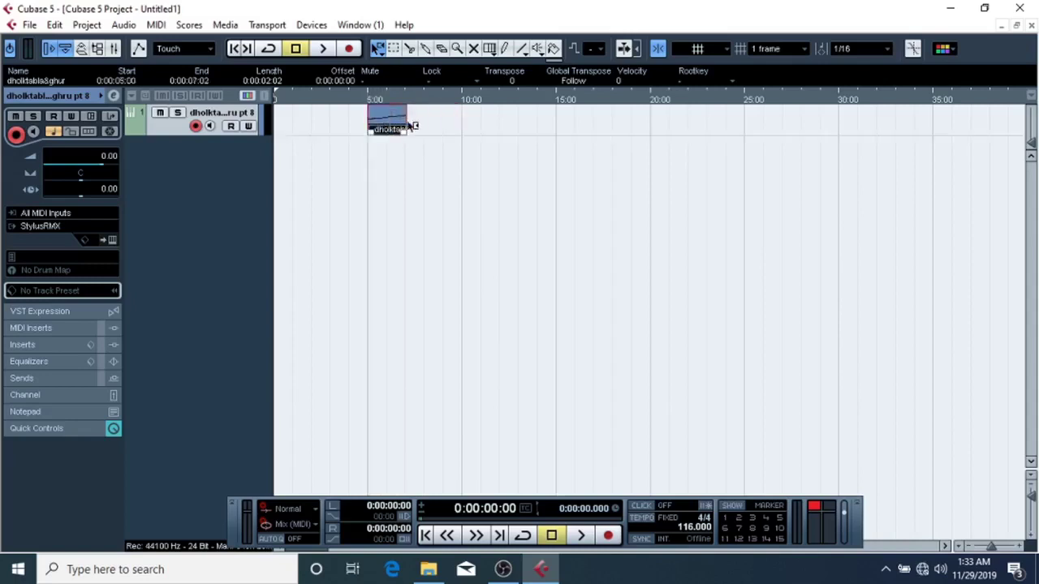
Step: Duplicate the loop part 15 times end to end so the track is filled up to 0:00:38:03
{"action": "key", "text": "ctrl+d"}
{"action": "key", "text": "ctrl+d"}
{"action": "key", "text": "ctrl+d"}
{"action": "key", "text": "ctrl+d"}
{"action": "key", "text": "ctrl+d"}
{"action": "key", "text": "ctrl+d"}
{"action": "key", "text": "ctrl+d"}
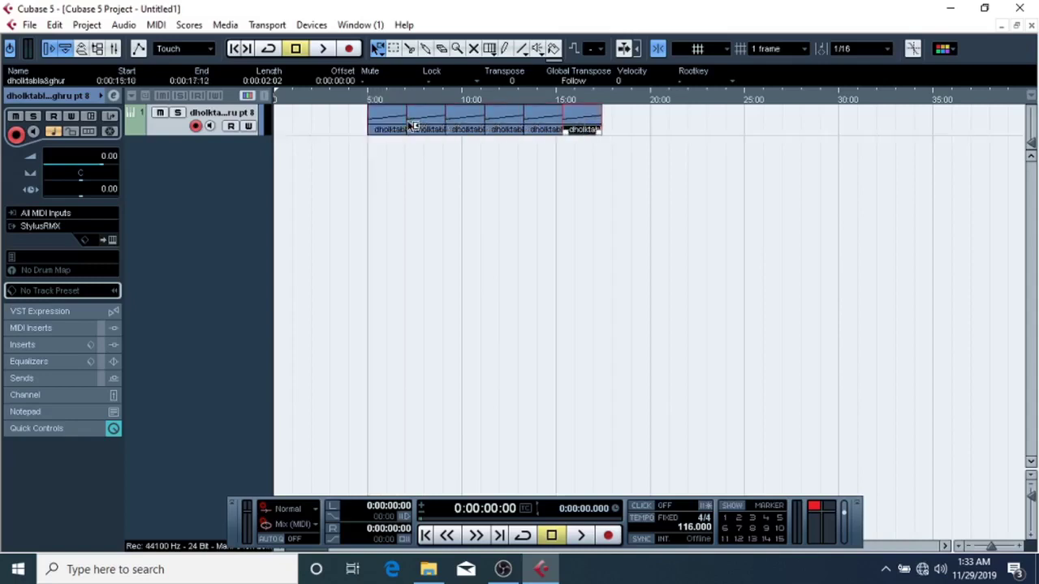
{"action": "key", "text": "ctrl+d"}
{"action": "key", "text": "ctrl+d"}
{"action": "key", "text": "ctrl+d"}
{"action": "key", "text": "ctrl+d"}
{"action": "key", "text": "ctrl+d"}
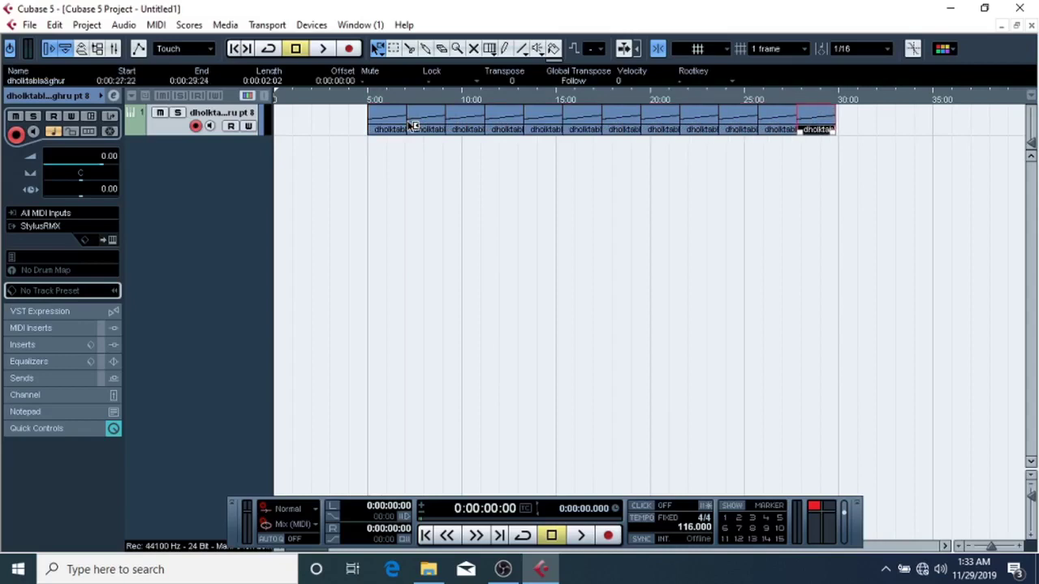
{"action": "key", "text": "ctrl+d"}
{"action": "key", "text": "ctrl+d"}
{"action": "key", "text": "ctrl+d"}
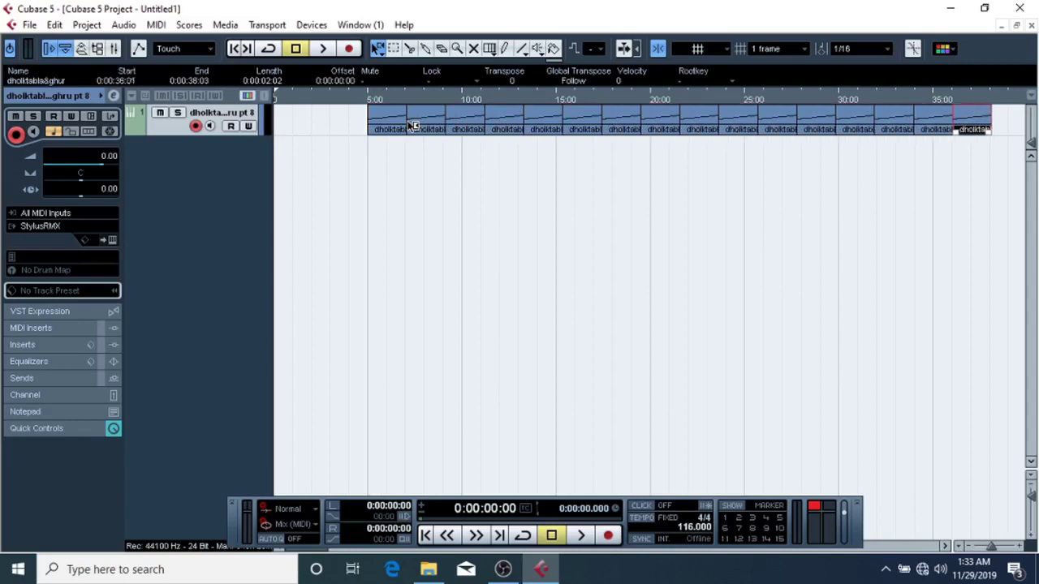
Step: Play the repeated loop parts from just before 5 seconds, replay them from the same point and stop
{"action": "left_click", "coordinate": [367, 99]}
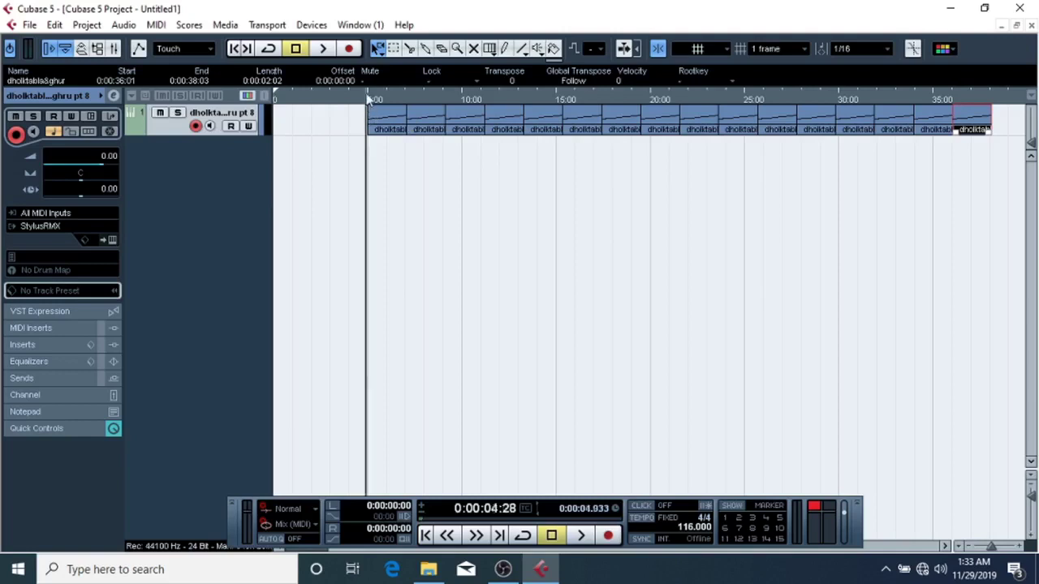
{"action": "key", "text": "space"}
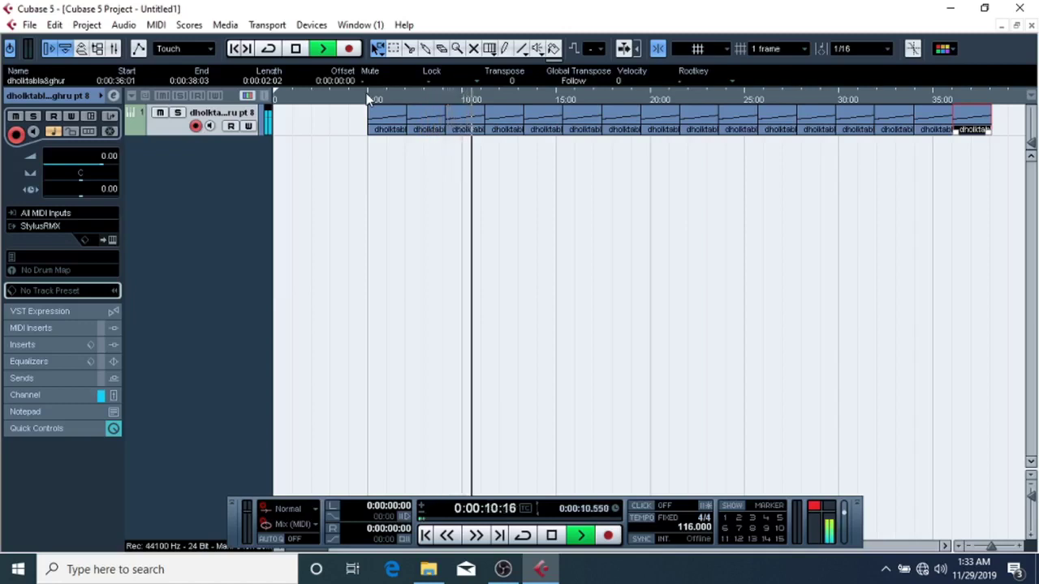
{"action": "key", "text": "space"}
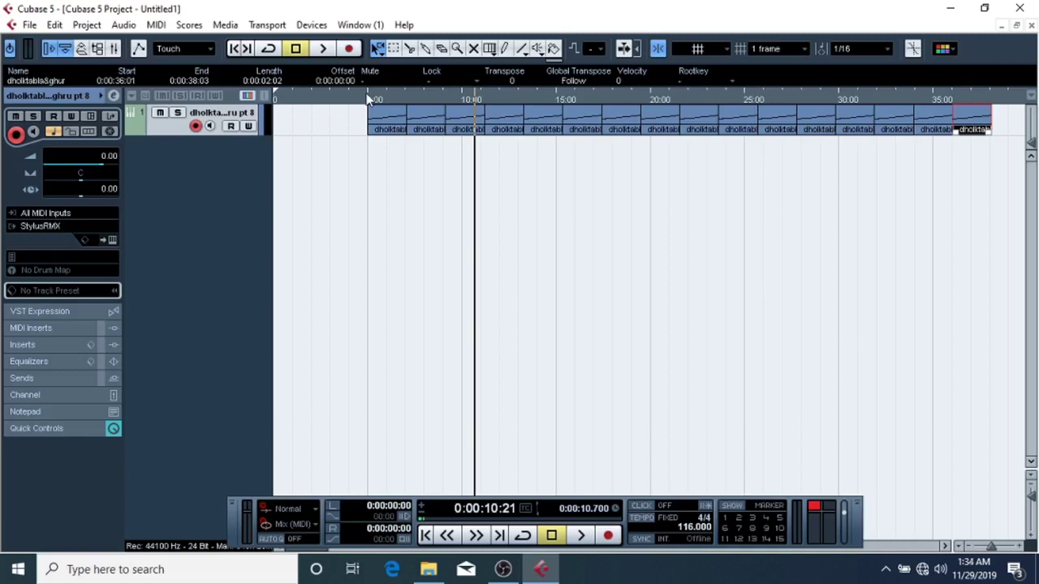
{"action": "key", "text": "KP_Subtract"}
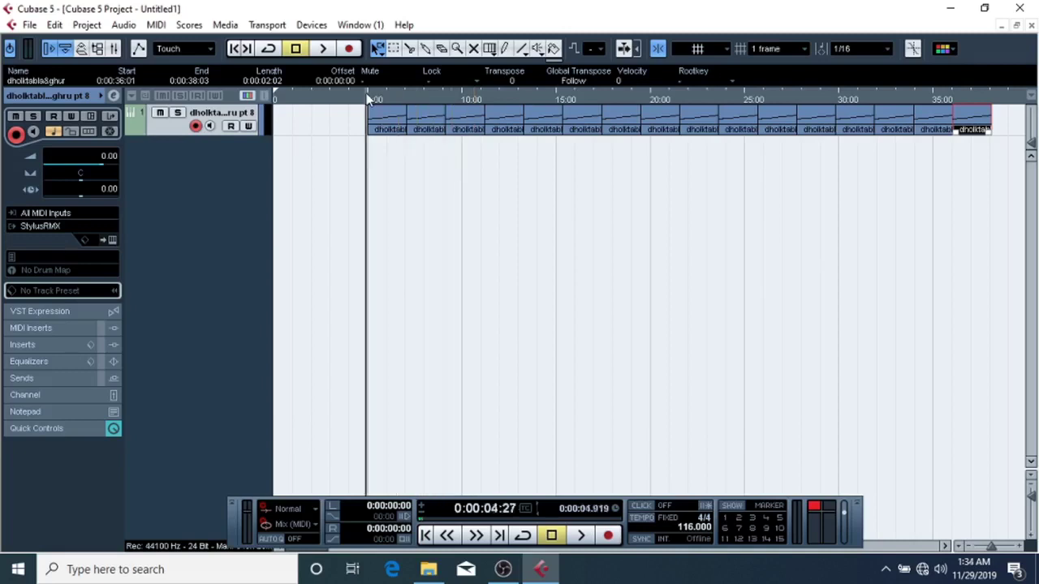
{"action": "key", "text": "space"}
{"action": "key", "text": "space"}
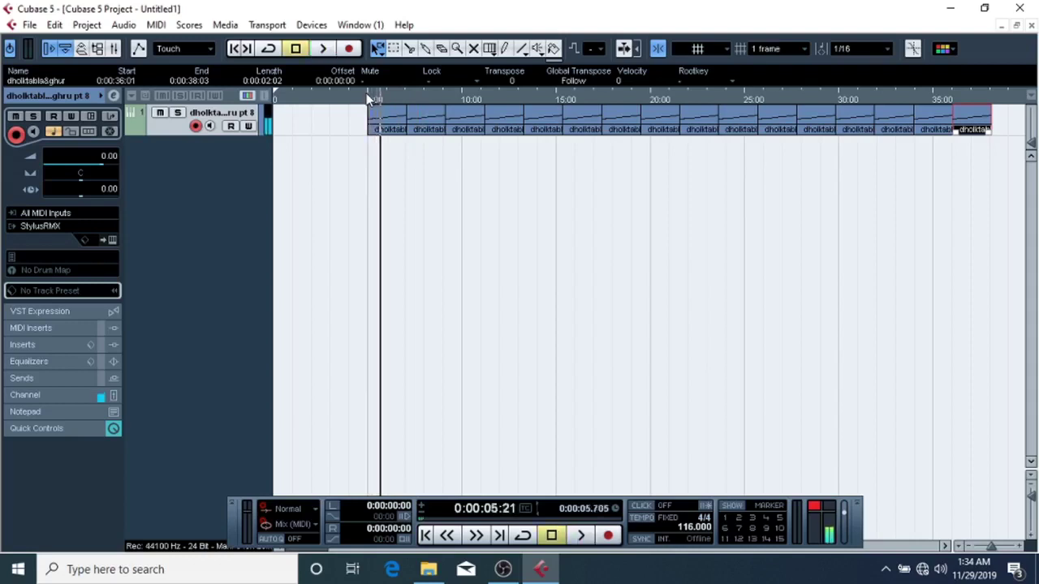
{"action": "key", "text": "space"}
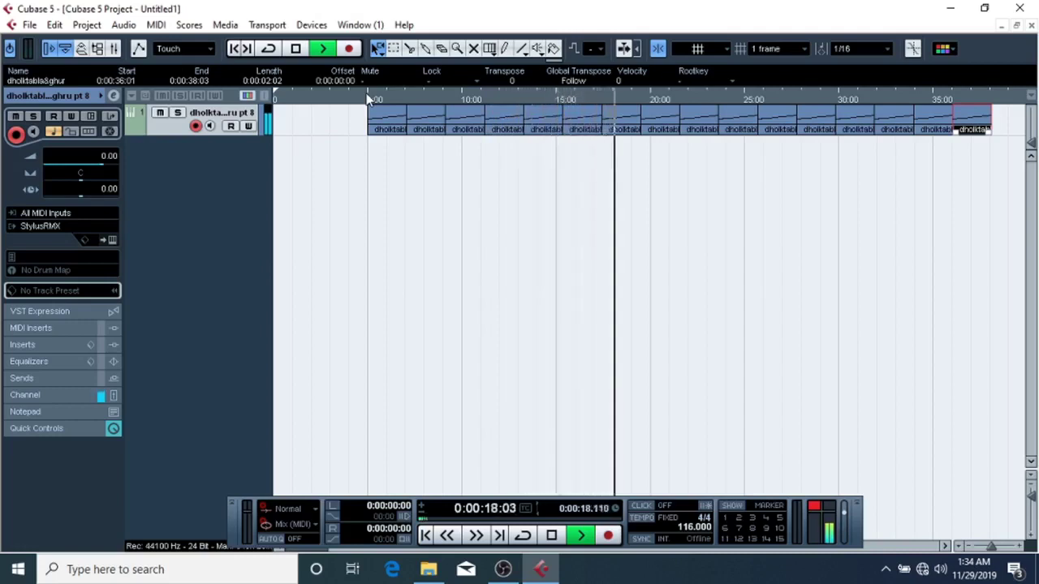
{"action": "key", "text": "space"}
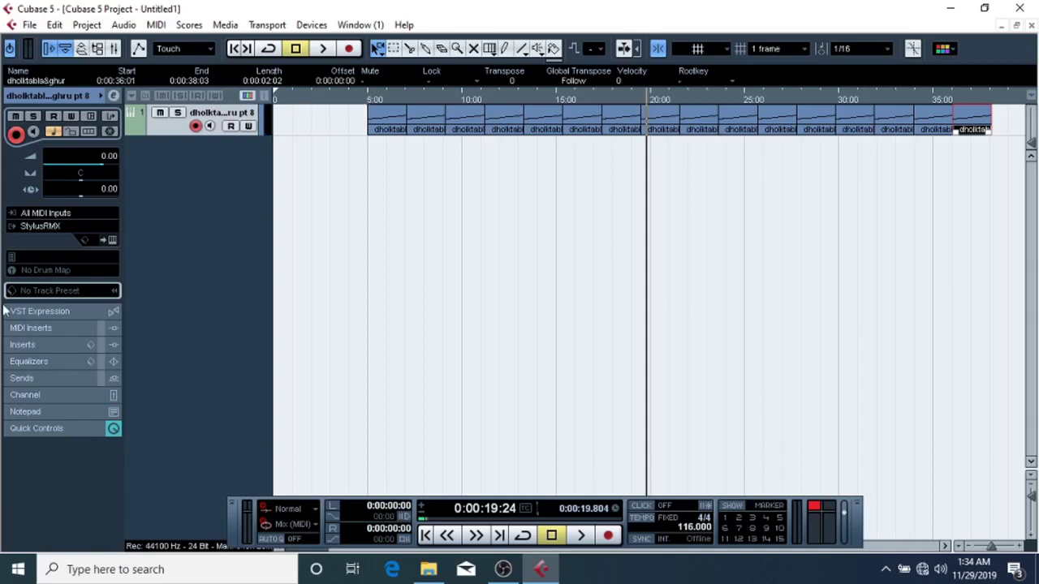
{"action": "right_click", "coordinate": [146, 193]}
{"action": "left_click", "coordinate": [188, 236]}
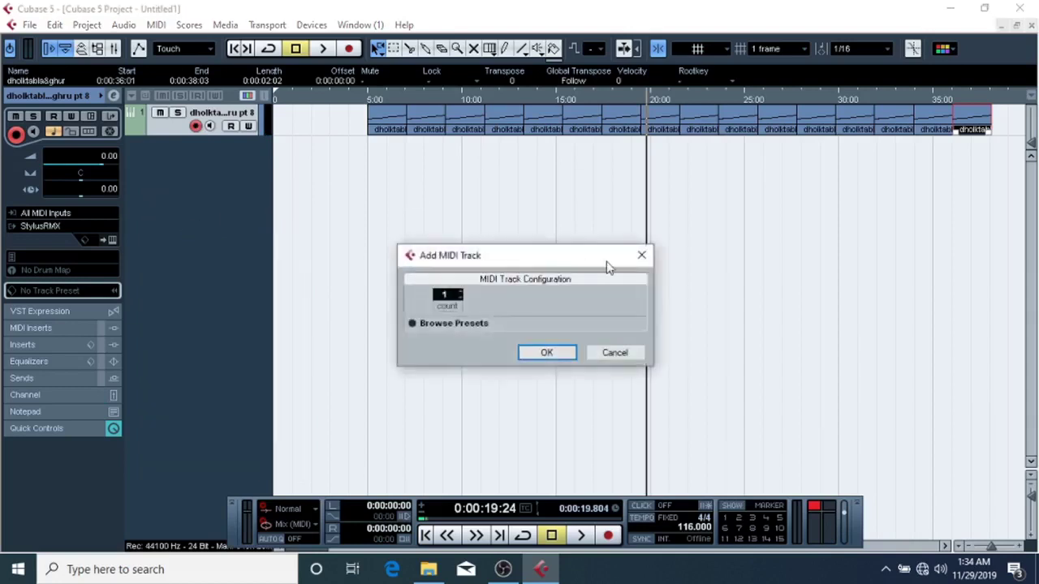
{"action": "left_click", "coordinate": [641, 252]}
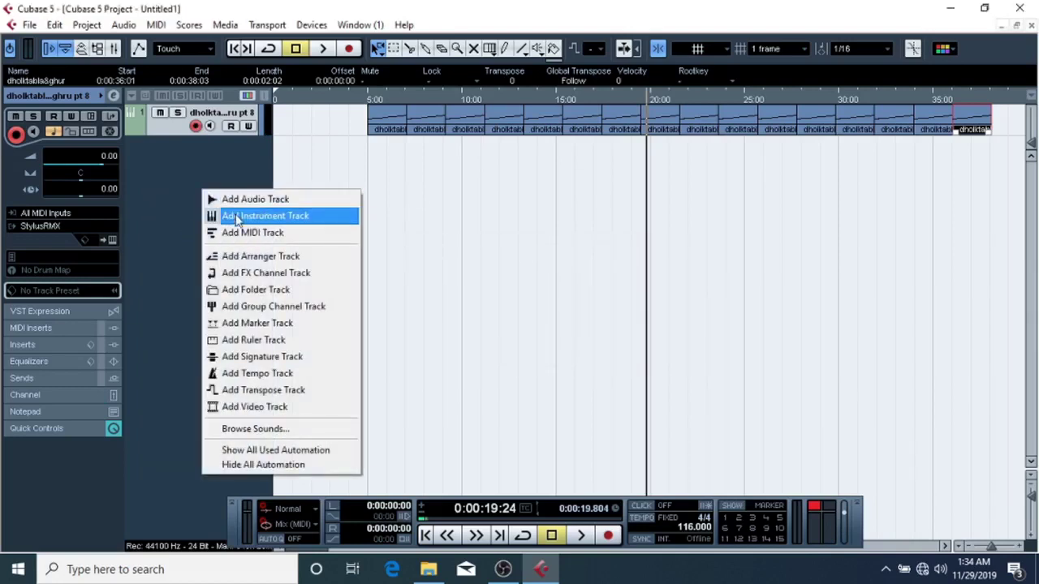
Step: Add a second instrument track using StylusRMX as its VST instrument
{"action": "left_click", "coordinate": [235, 216]}
{"action": "left_click", "coordinate": [511, 297]}
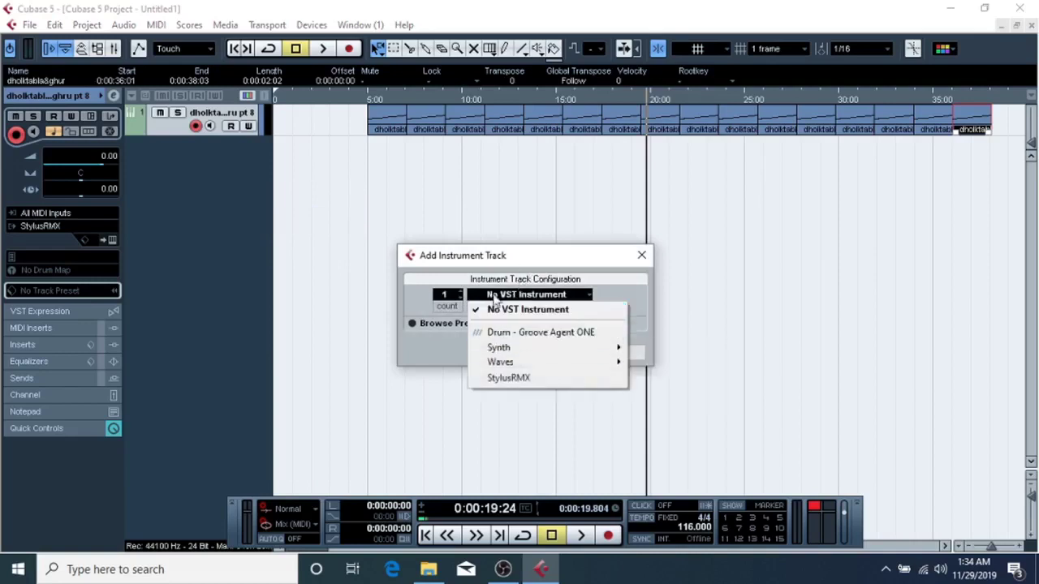
{"action": "left_click", "coordinate": [519, 378]}
{"action": "left_click", "coordinate": [544, 353]}
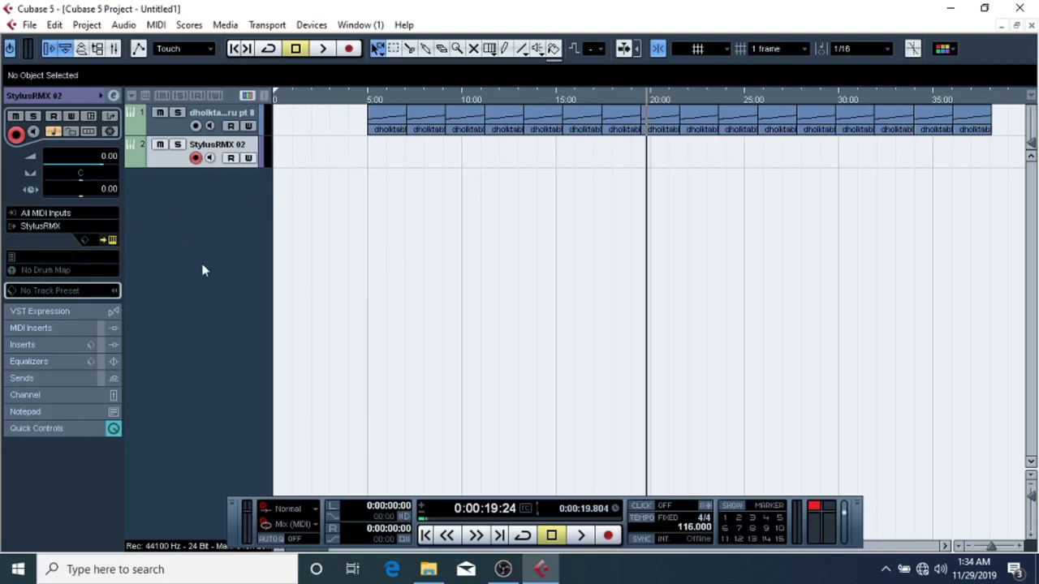
Step: Open the new track's Stylus RMX browser and load the 8_A_B library from User Libraries
{"action": "left_click", "coordinate": [86, 240]}
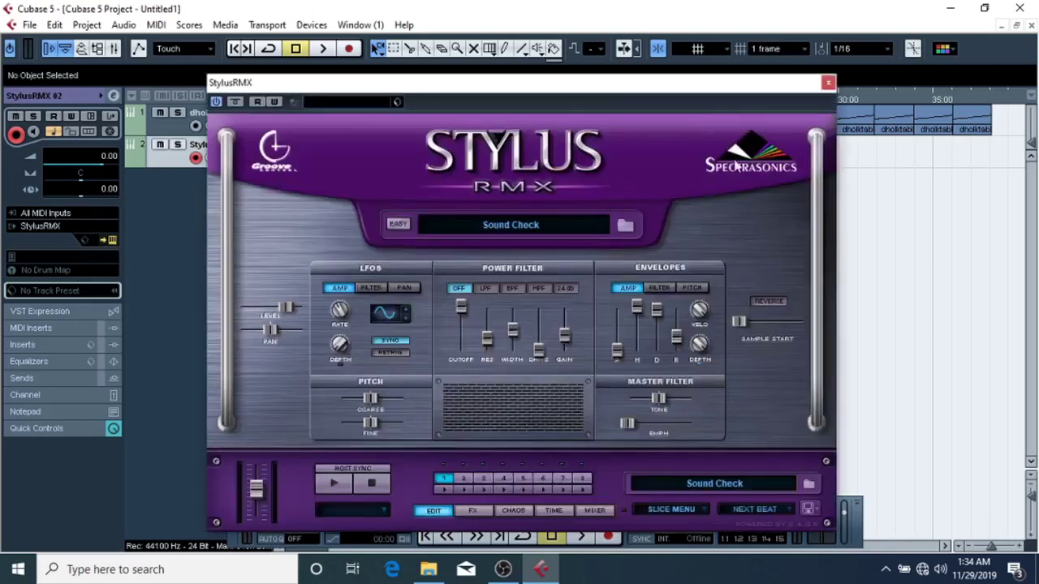
{"action": "left_click", "coordinate": [628, 227]}
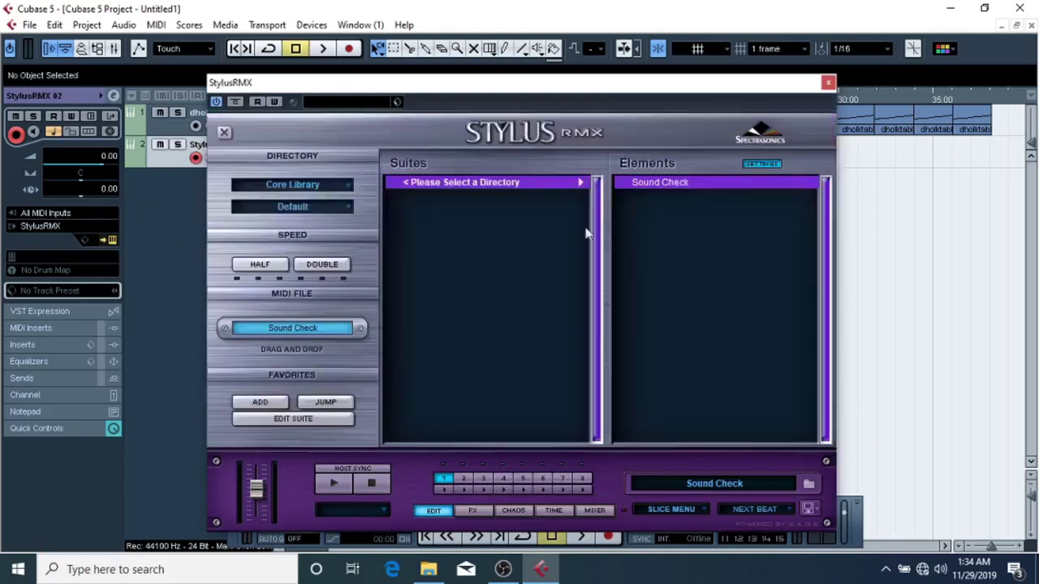
{"action": "left_click", "coordinate": [304, 184]}
{"action": "left_click", "coordinate": [307, 206]}
{"action": "left_click", "coordinate": [318, 204]}
{"action": "left_click", "coordinate": [318, 204]}
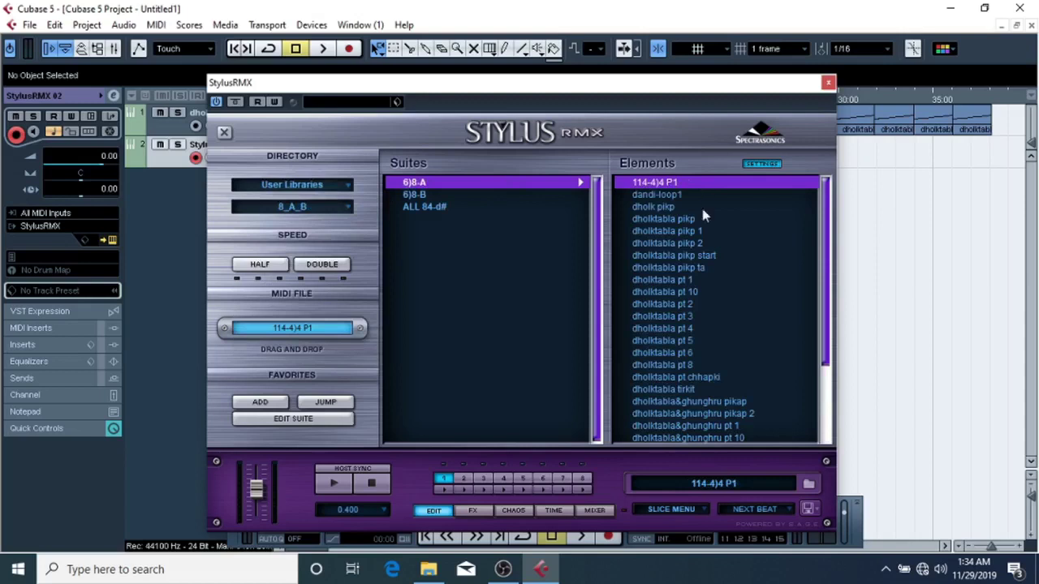
Step: Audition several dholktabla loops in the 6)8-A suite and select dholktabla pikp start
{"action": "scroll", "coordinate": [700, 205], "scroll_direction": "down", "scroll_amount": 3}
{"action": "left_click", "coordinate": [681, 267]}
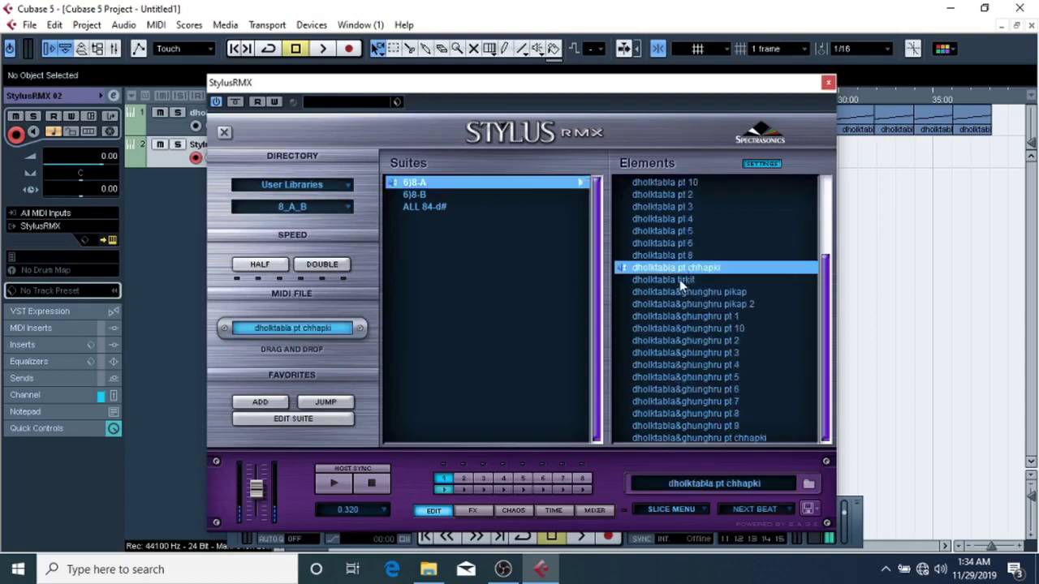
{"action": "left_click", "coordinate": [679, 279]}
{"action": "left_click", "coordinate": [683, 246]}
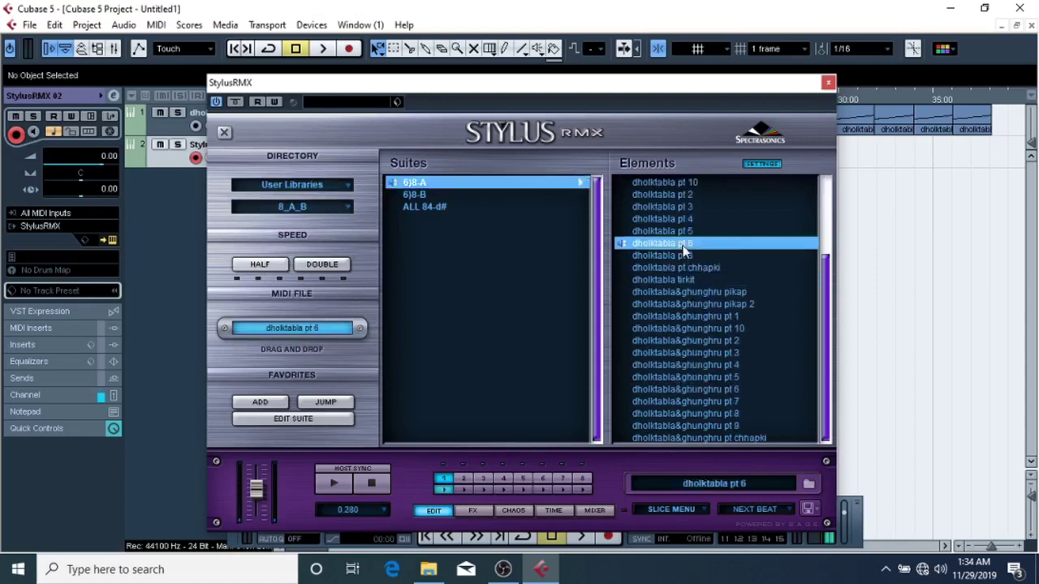
{"action": "scroll", "coordinate": [683, 246], "scroll_direction": "up", "scroll_amount": 3}
{"action": "left_click", "coordinate": [682, 245]}
{"action": "scroll", "coordinate": [683, 245], "scroll_direction": "up", "scroll_amount": 1}
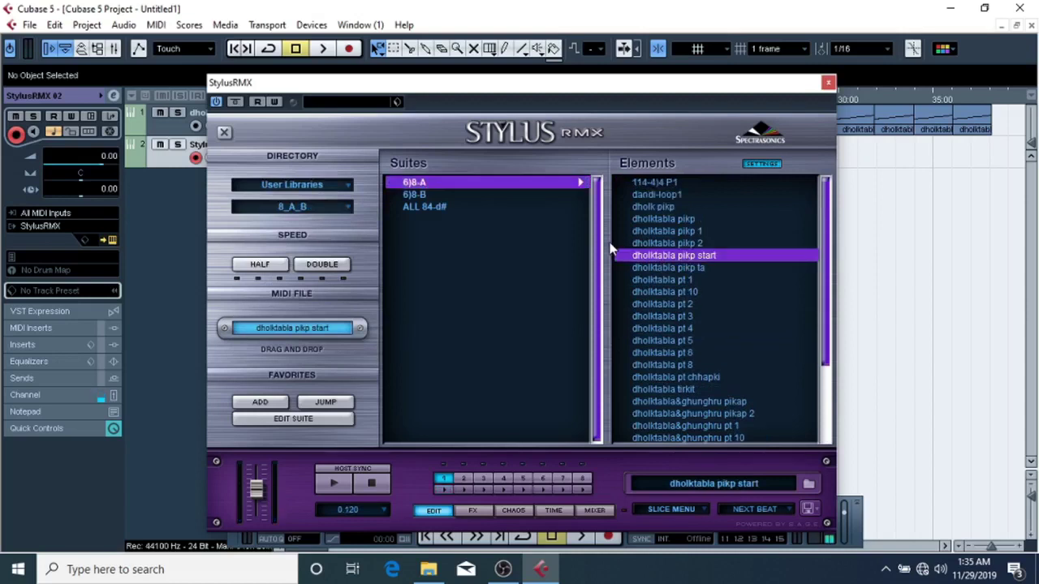
{"action": "left_click_drag", "start_coordinate": [544, 88], "coordinate": [643, 180]}
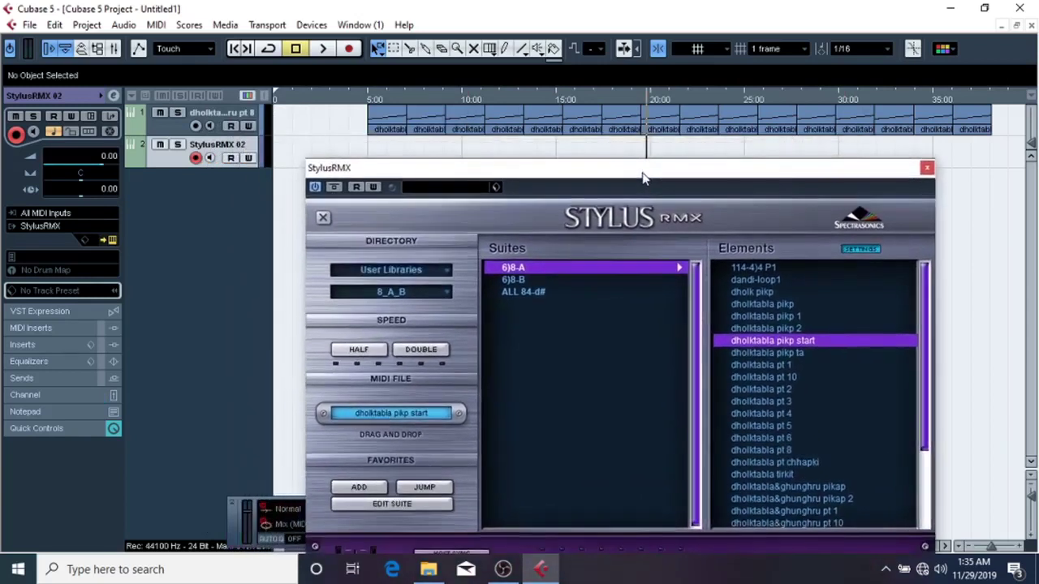
{"action": "left_click", "coordinate": [728, 343]}
Step: Try placing the dholktabla pikp start MIDI loop on track 2 near 15 seconds, and erase the part
{"action": "left_click_drag", "start_coordinate": [488, 170], "coordinate": [821, 134]}
{"action": "left_click_drag", "start_coordinate": [548, 185], "coordinate": [578, 152]}
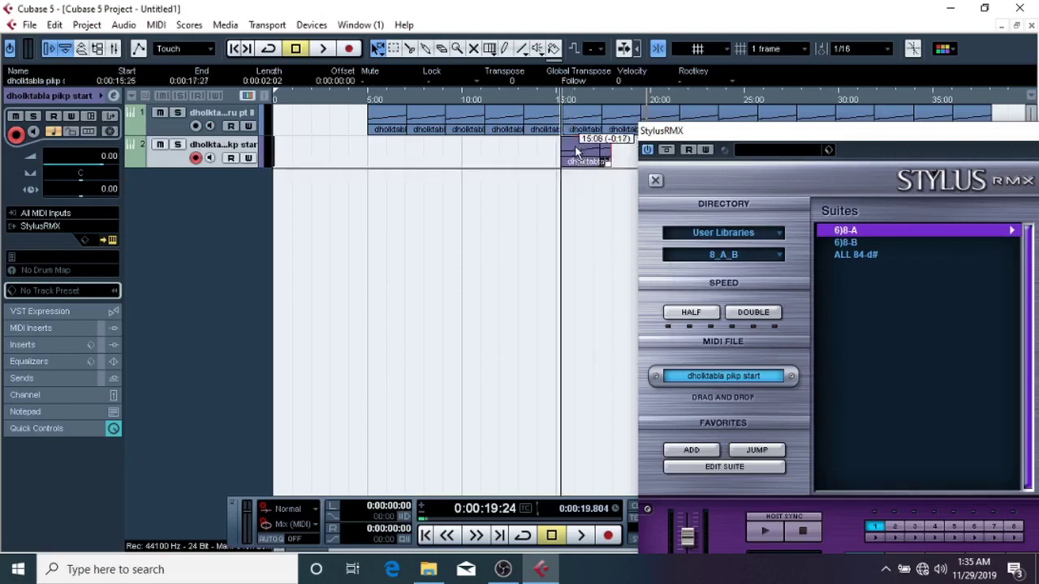
{"action": "left_click", "coordinate": [442, 49]}
{"action": "left_click", "coordinate": [575, 154]}
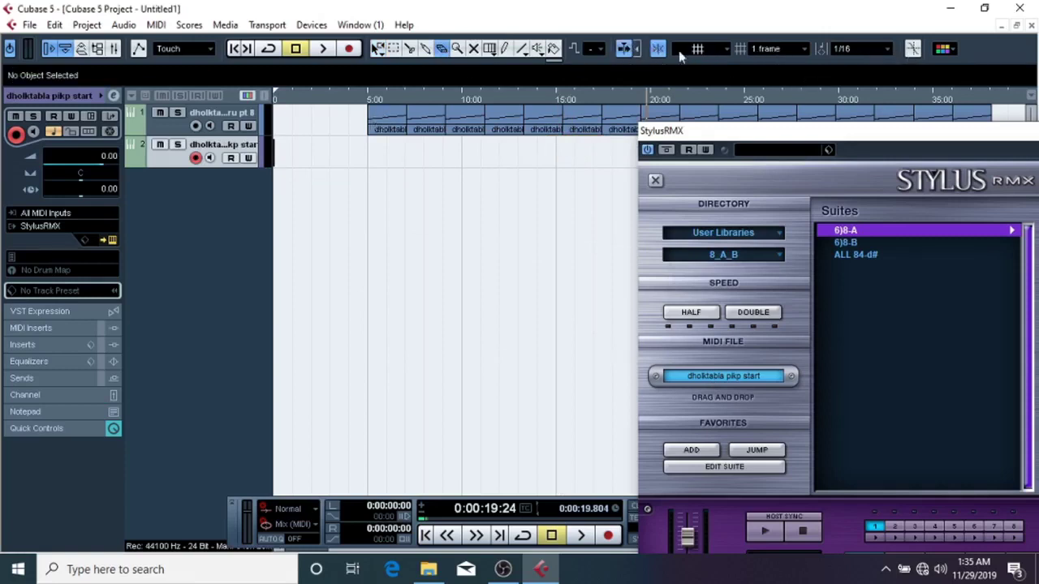
Step: Turn on Snap to Zero Crossing and place the dholktabla pikp start MIDI loop on track 2 beneath track 1's fourth loop part
{"action": "left_click", "coordinate": [913, 49]}
{"action": "left_click", "coordinate": [375, 47]}
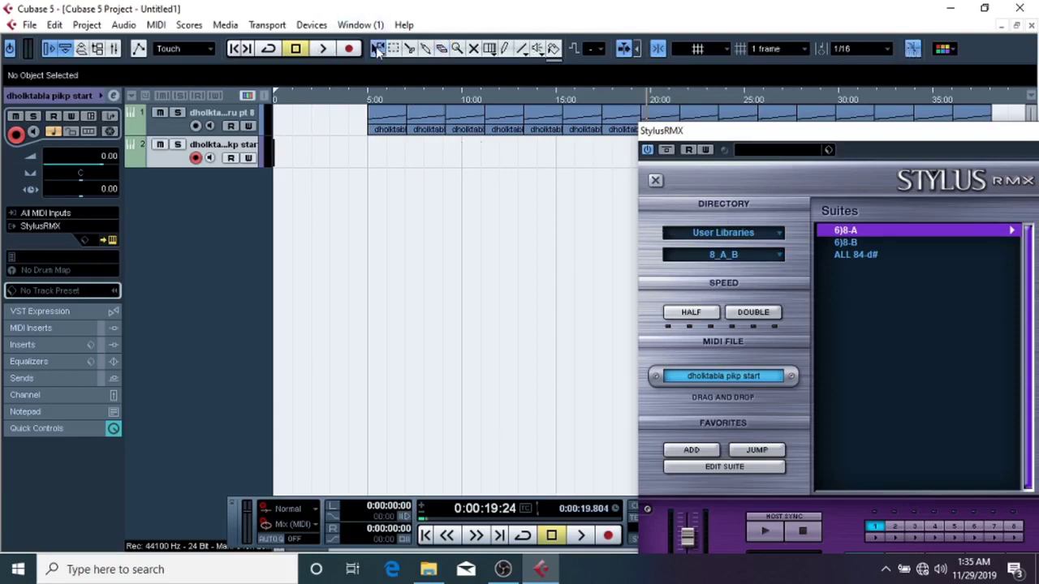
{"action": "left_click_drag", "start_coordinate": [695, 380], "coordinate": [496, 159]}
Step: Erase the track 1 loop part starting at 0:00:11:06, directly above the pikp start part
{"action": "left_click", "coordinate": [493, 128]}
{"action": "left_click", "coordinate": [441, 49]}
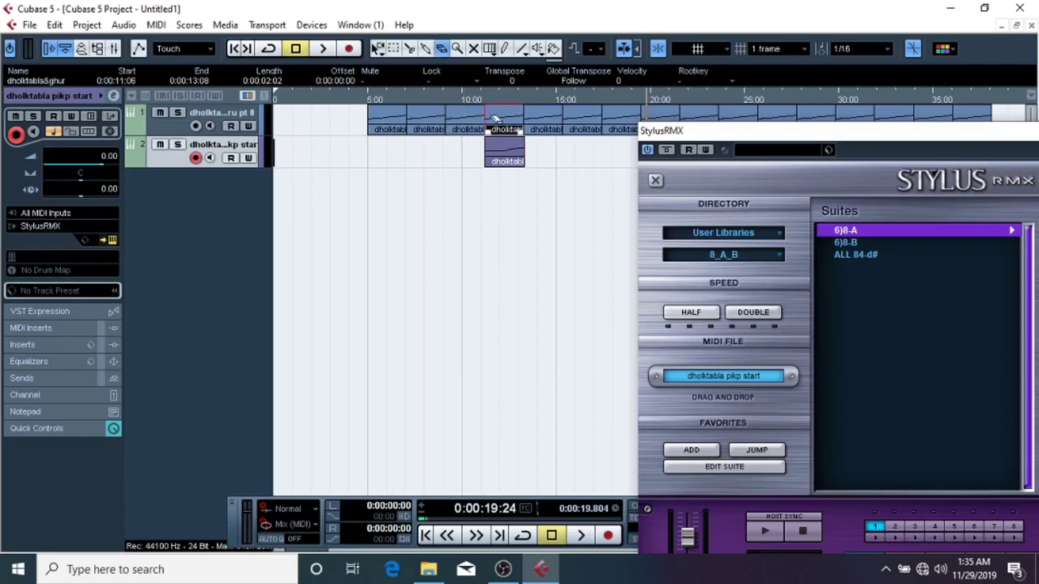
{"action": "left_click", "coordinate": [497, 122]}
Step: Play the arrangement from about 5 seconds through the pikp start part and stop playback
{"action": "left_click", "coordinate": [374, 96]}
{"action": "left_click", "coordinate": [323, 49]}
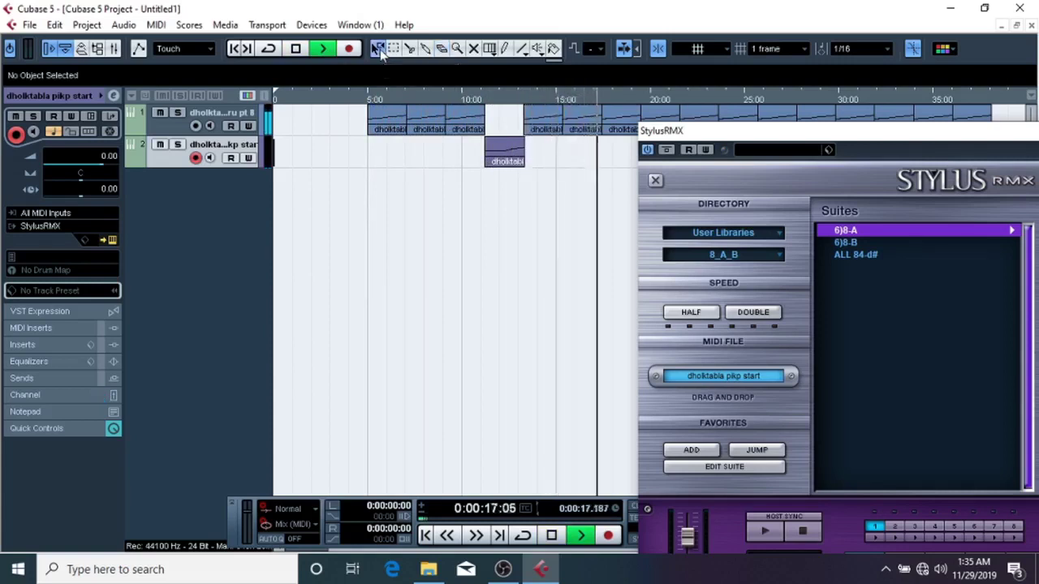
{"action": "key", "text": "space"}
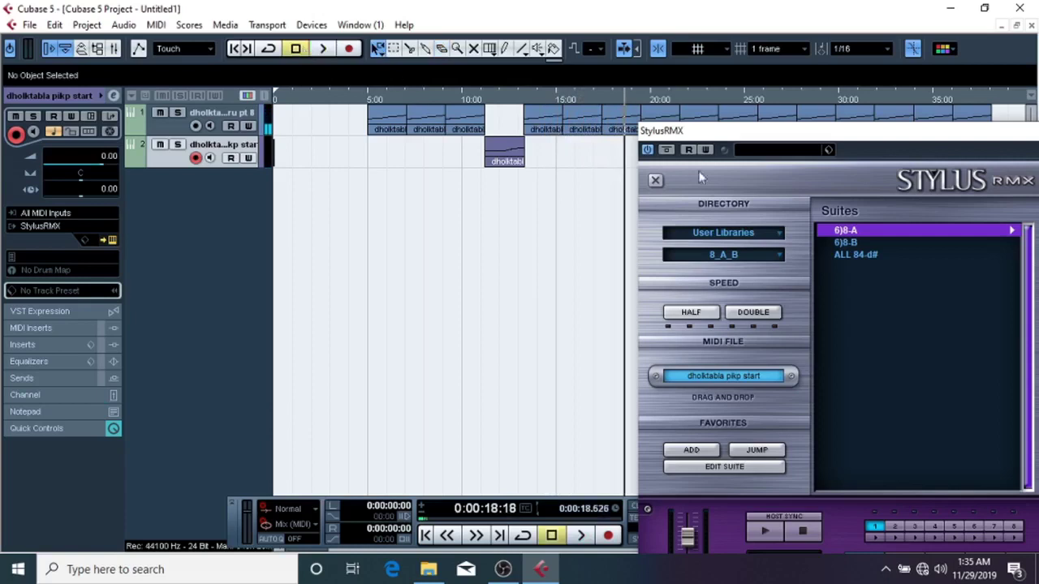
Step: Close the StylusRMX window, replay the arrangement from 0:00:04:28 through the pikp start part and stop
{"action": "left_click_drag", "start_coordinate": [773, 131], "coordinate": [435, 186]}
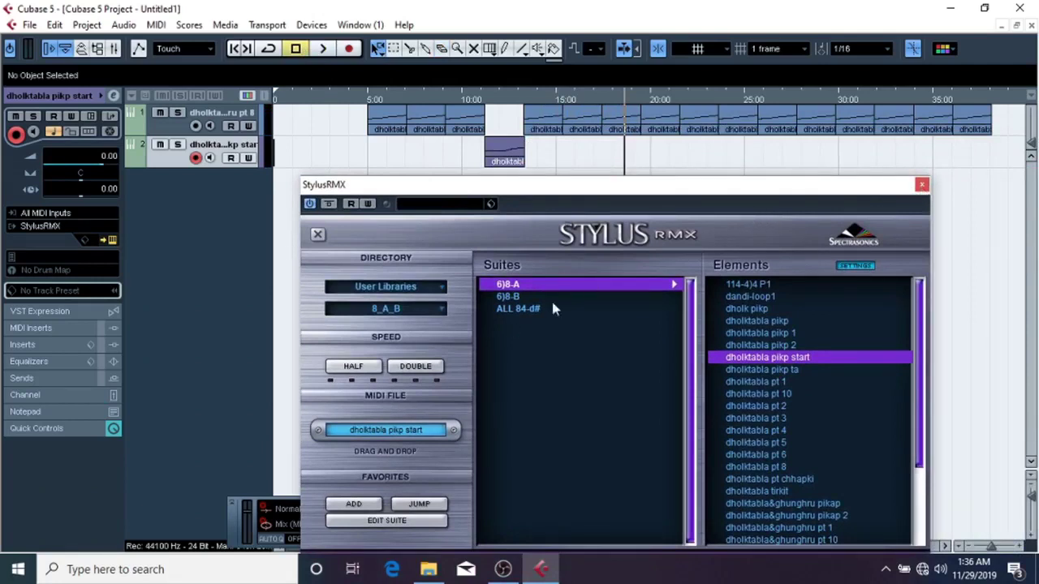
{"action": "key", "text": "ctrl+w"}
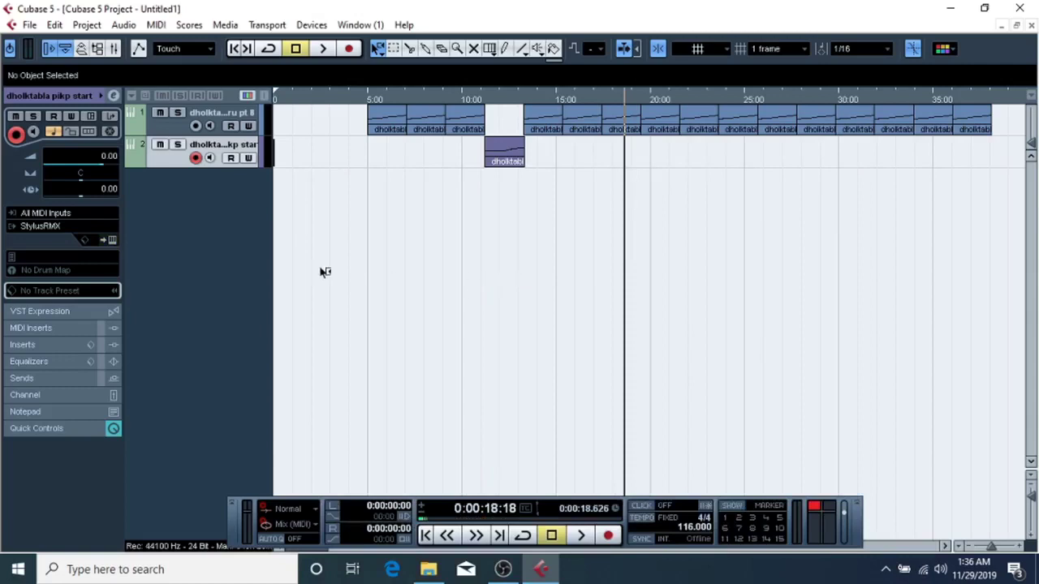
{"action": "left_click", "coordinate": [371, 96]}
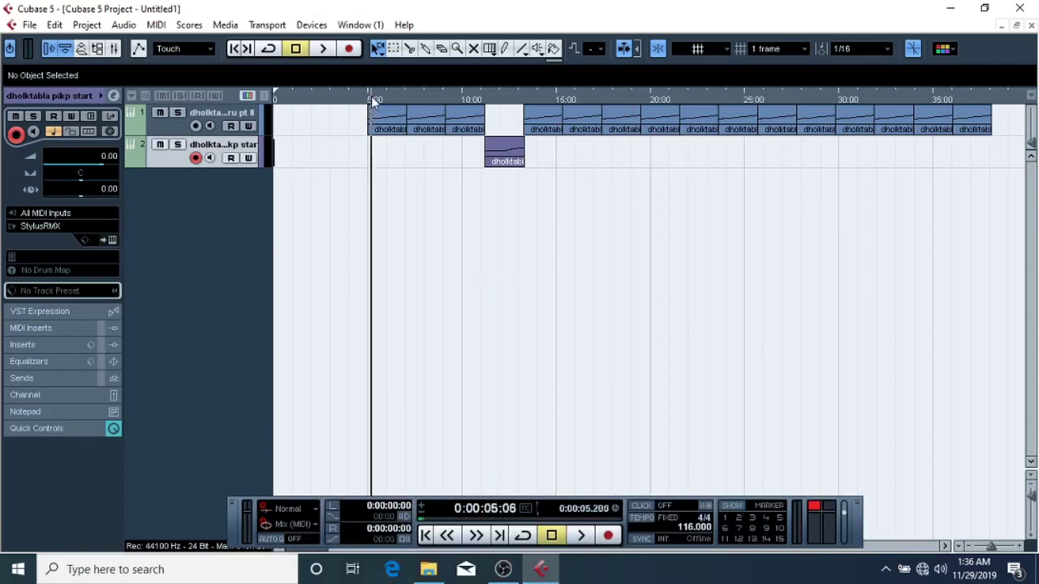
{"action": "left_click", "coordinate": [366, 96]}
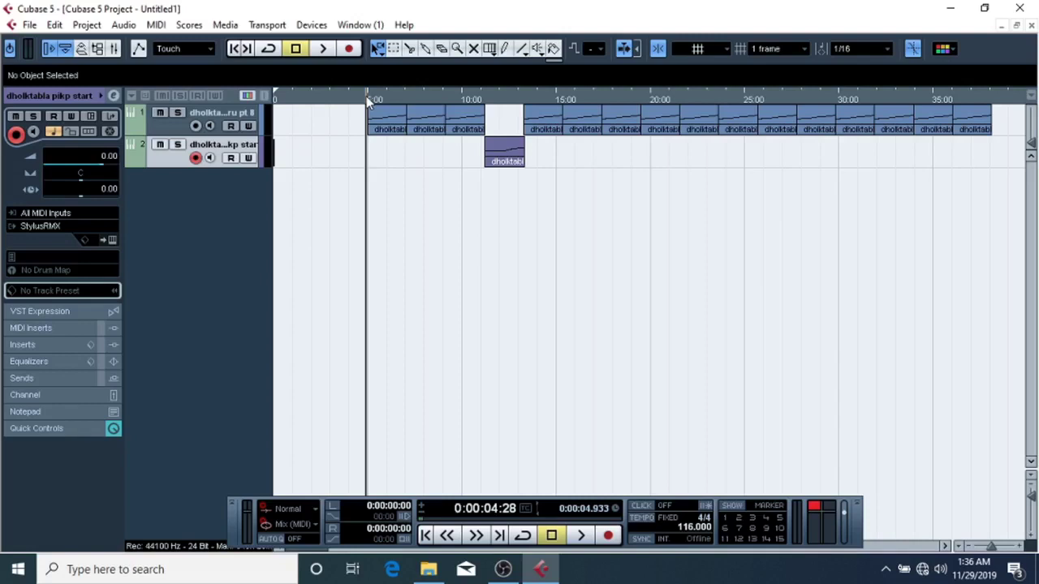
{"action": "key", "text": "space"}
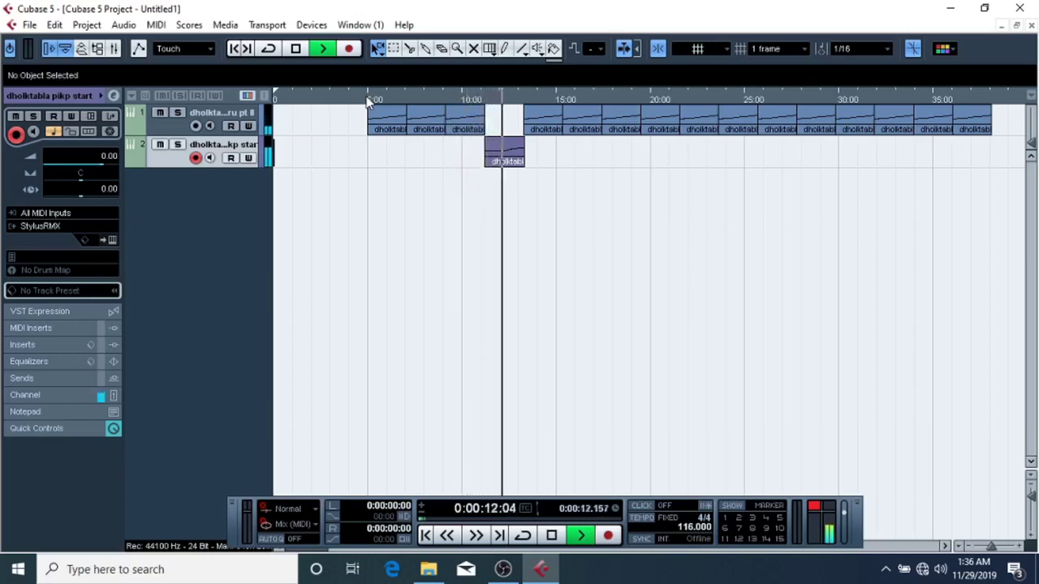
{"action": "key", "text": "space"}
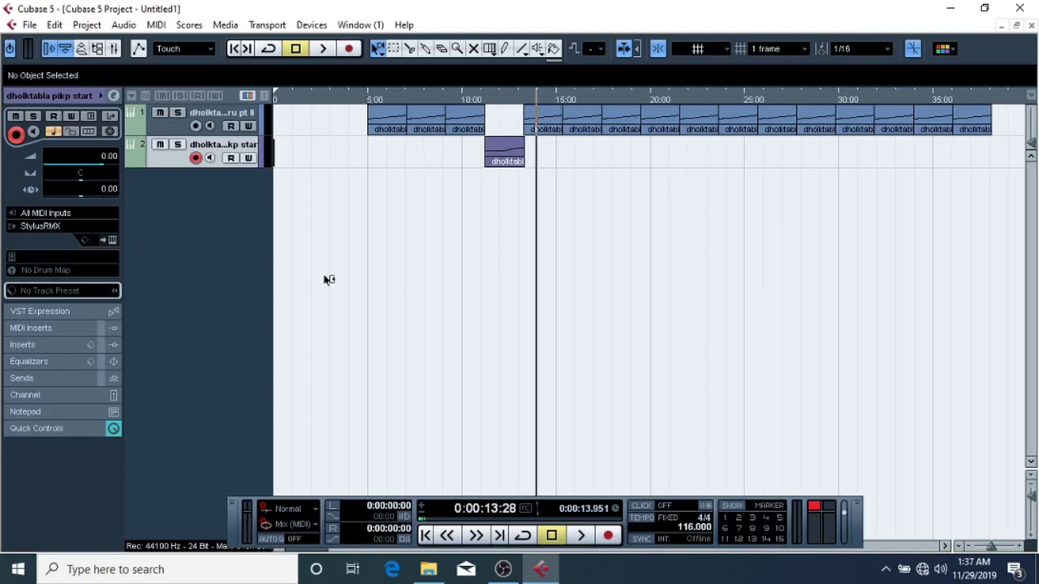
Step: Add several more instrument tracks at once, all with StylusRMX as their VST instrument
{"action": "right_click", "coordinate": [206, 222]}
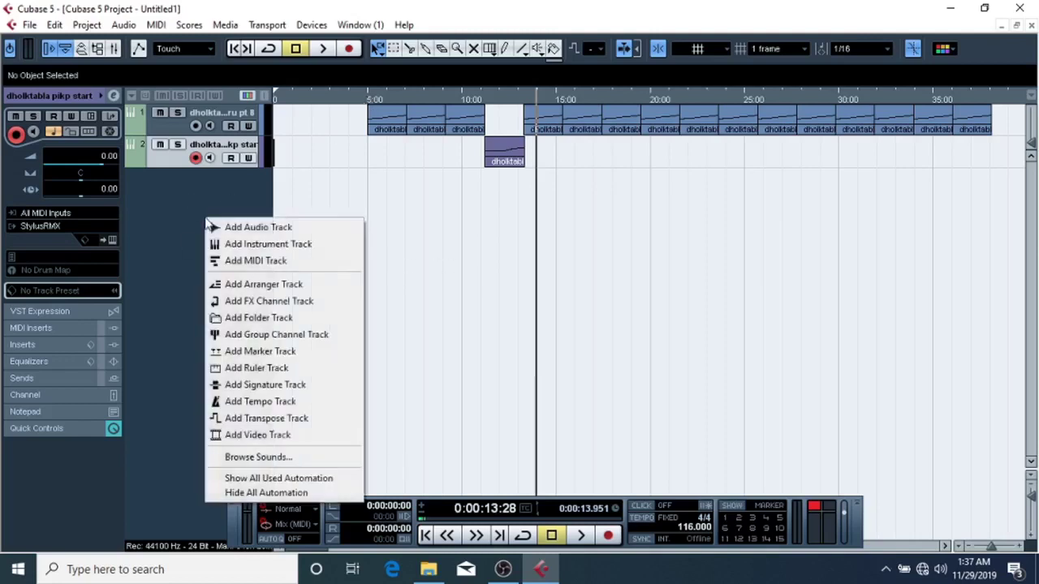
{"action": "left_click", "coordinate": [272, 244]}
{"action": "left_click", "coordinate": [460, 293]}
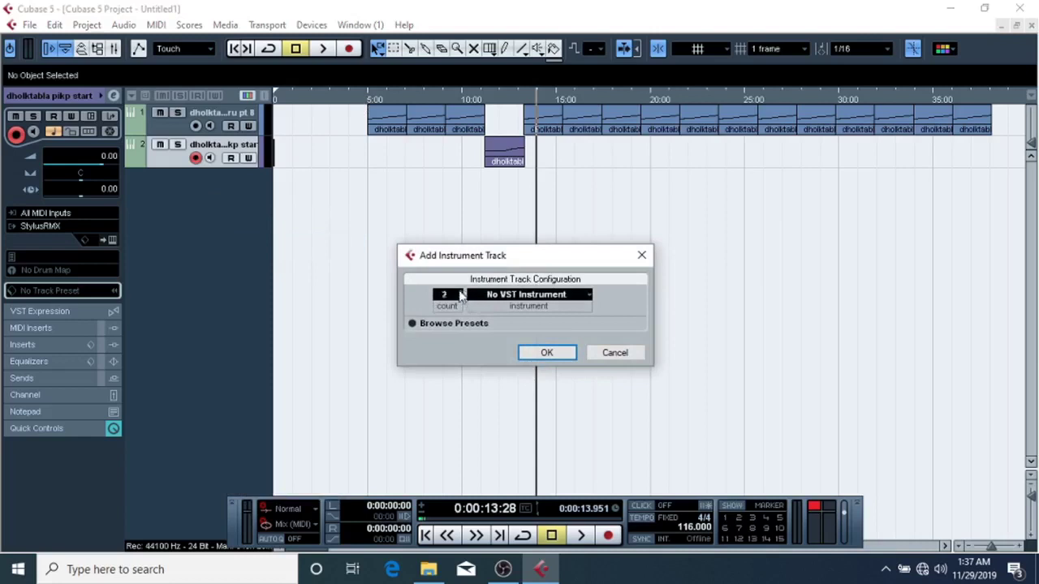
{"action": "left_click", "coordinate": [461, 293]}
{"action": "left_click", "coordinate": [550, 295]}
{"action": "left_click", "coordinate": [509, 379]}
{"action": "left_click", "coordinate": [544, 352]}
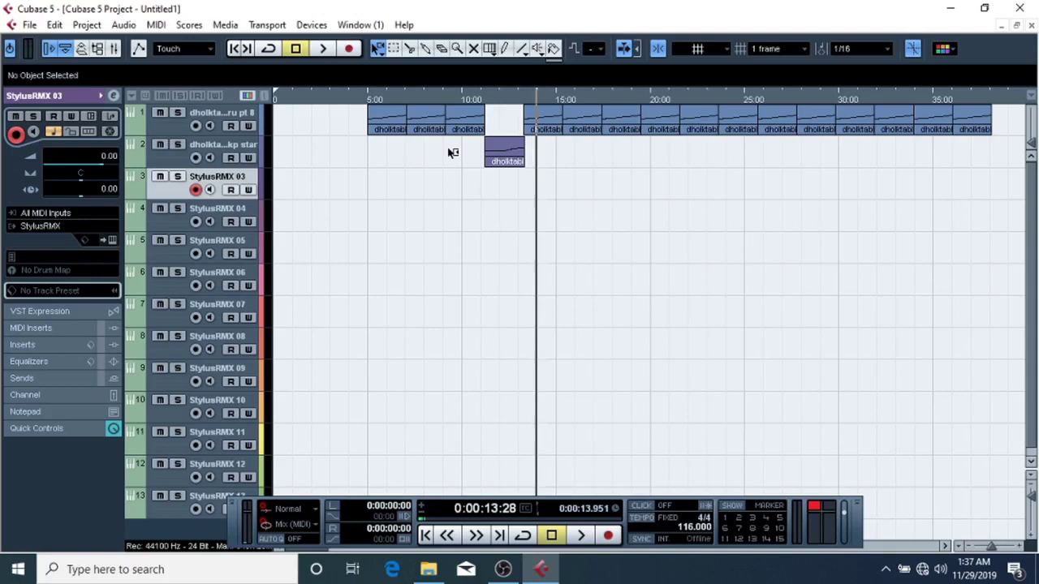
Step: Open the Stylus RMX browser for the StylusRMX 03 track and load the Instrumental library from User Libraries
{"action": "left_click", "coordinate": [112, 241]}
{"action": "left_click", "coordinate": [155, 190]}
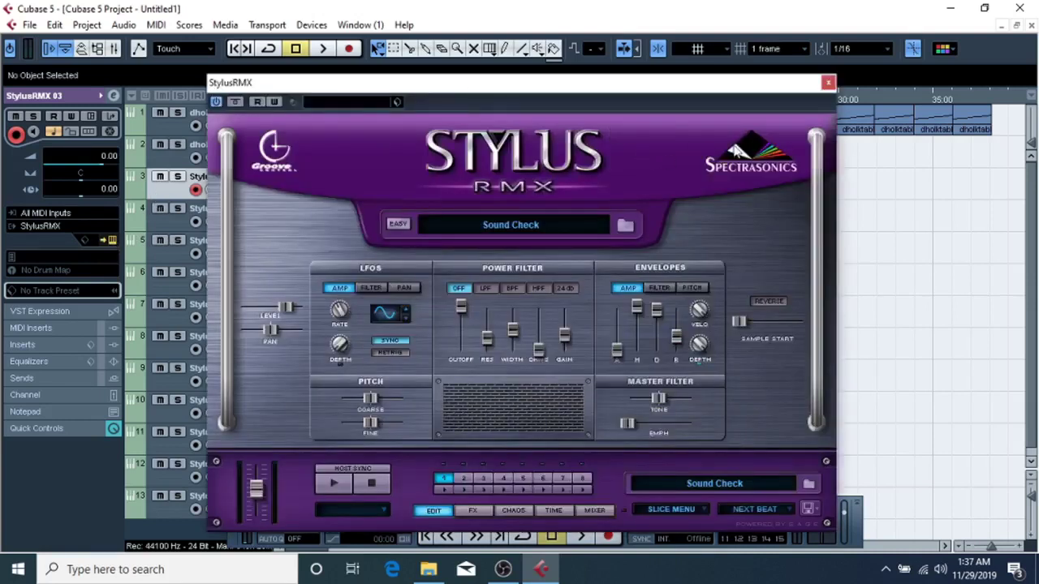
{"action": "left_click", "coordinate": [592, 152]}
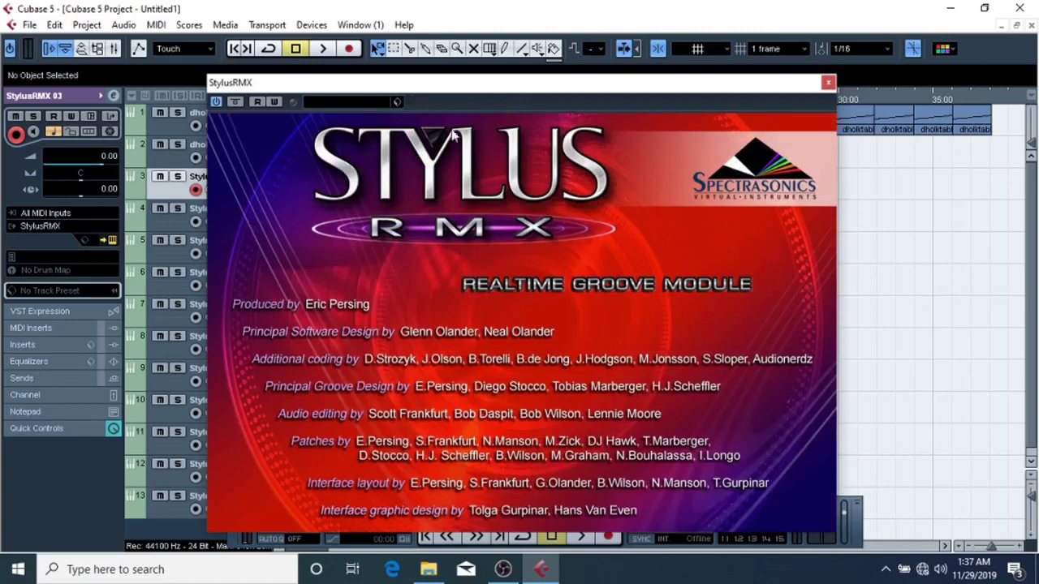
{"action": "left_click", "coordinate": [762, 170]}
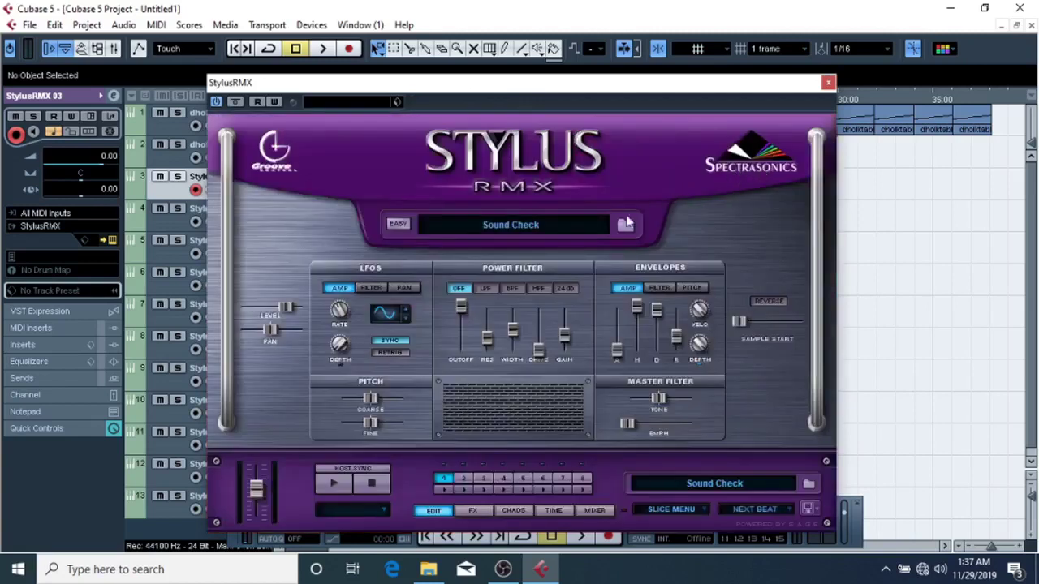
{"action": "left_click", "coordinate": [625, 225]}
{"action": "left_click", "coordinate": [318, 185]}
{"action": "left_click", "coordinate": [293, 204]}
{"action": "left_click", "coordinate": [327, 209]}
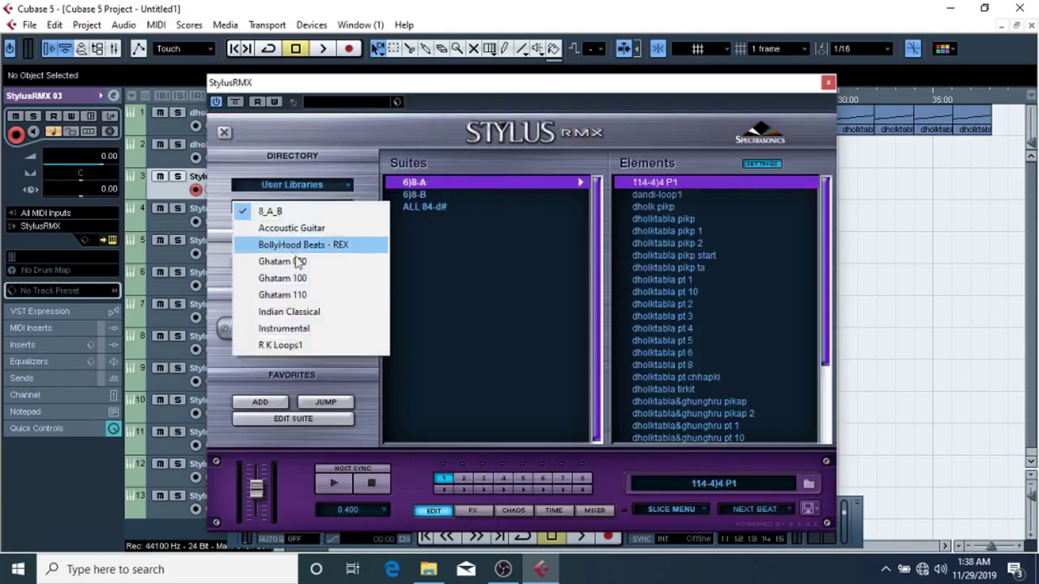
{"action": "left_click", "coordinate": [291, 328]}
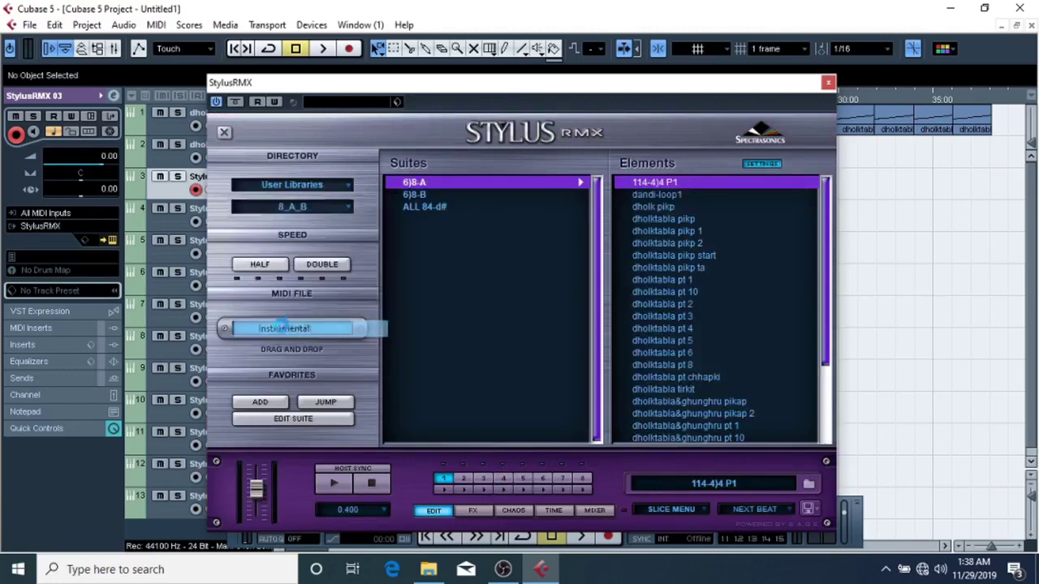
Step: Audition loops in the Congas and Shaker suites of the Instrumental library, and open the Rumba suite
{"action": "left_click", "coordinate": [405, 291]}
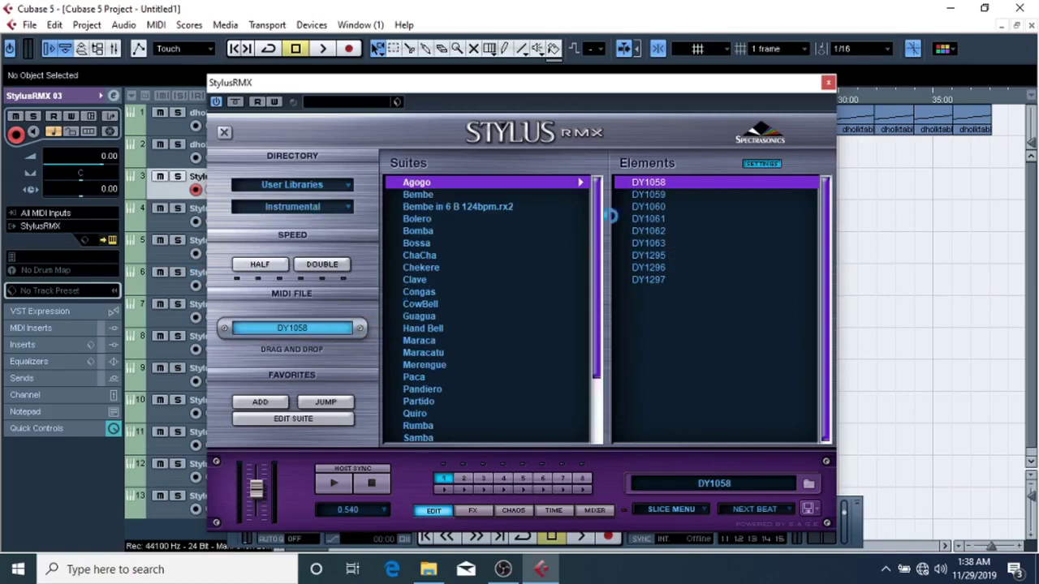
{"action": "left_click", "coordinate": [652, 219]}
{"action": "scroll", "coordinate": [651, 225], "scroll_direction": "down", "scroll_amount": 1}
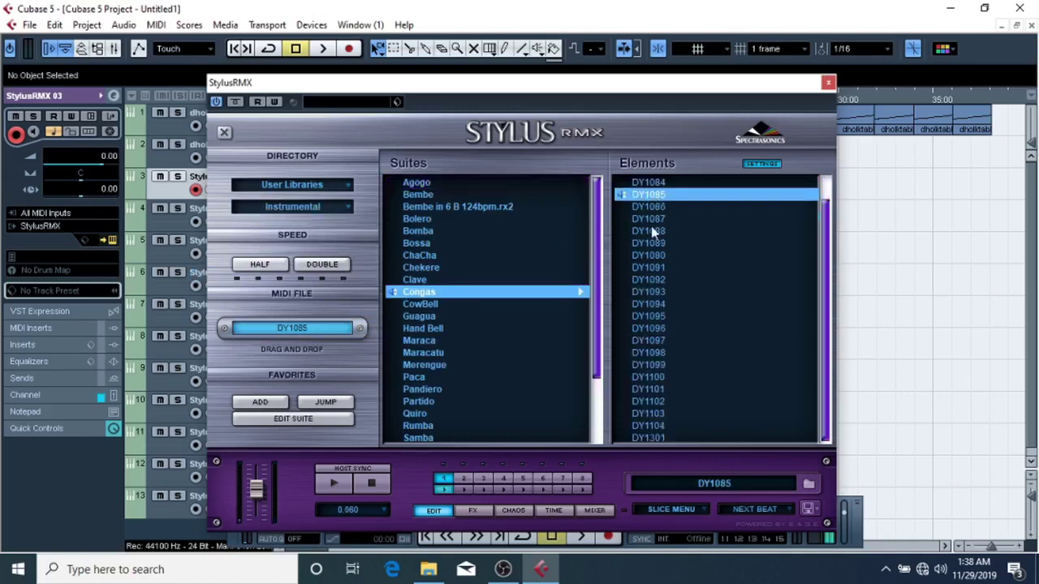
{"action": "scroll", "coordinate": [418, 284], "scroll_direction": "down", "scroll_amount": 3}
{"action": "left_click", "coordinate": [445, 365]}
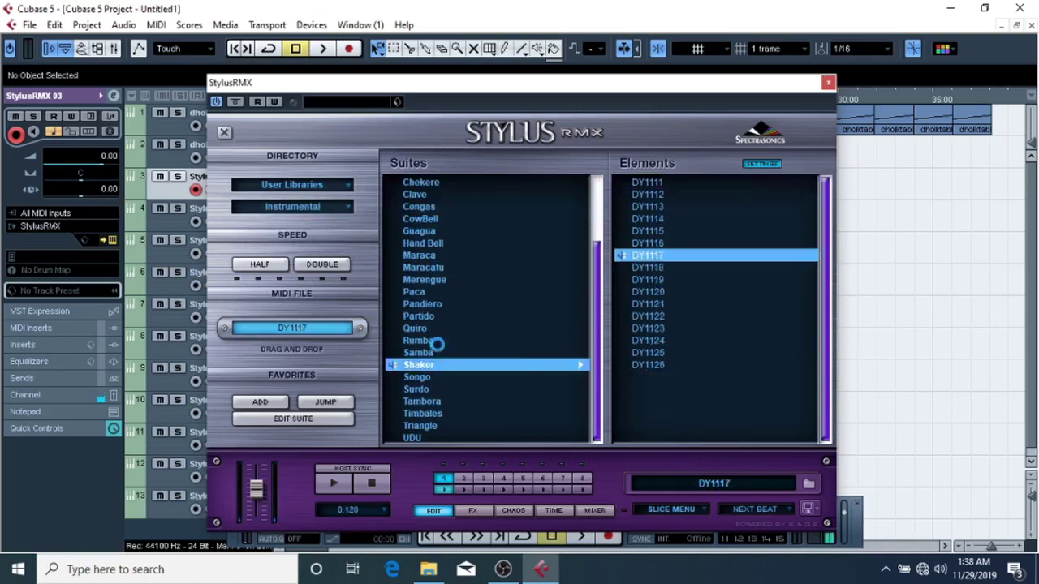
{"action": "left_click", "coordinate": [429, 341]}
Step: Load the Accoustic Guitar library and audition Acoustic 1 126 E from the Accoustic Guitar 3 suite
{"action": "left_click", "coordinate": [330, 208]}
{"action": "left_click", "coordinate": [313, 227]}
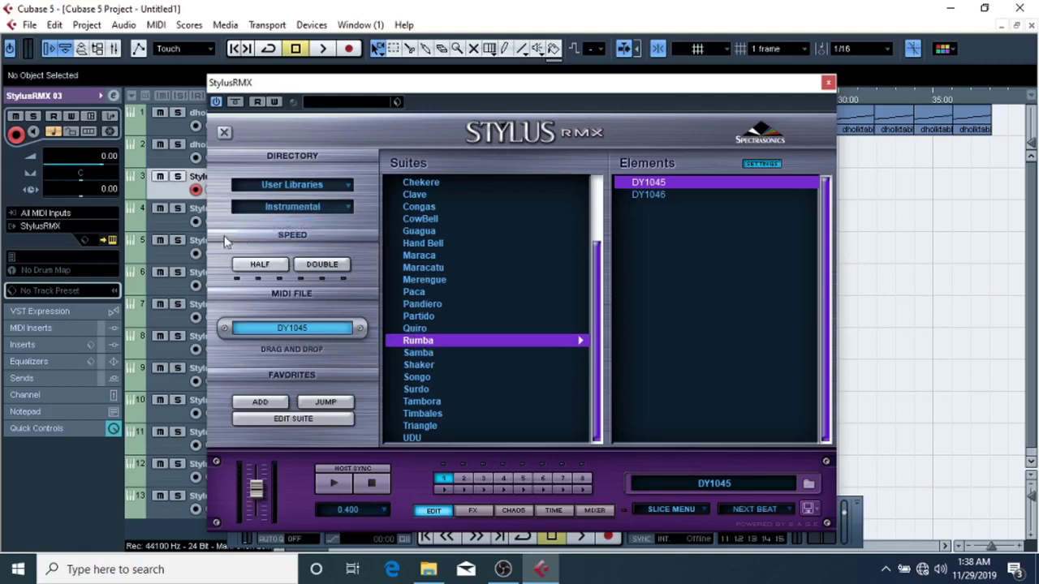
{"action": "left_click", "coordinate": [454, 207]}
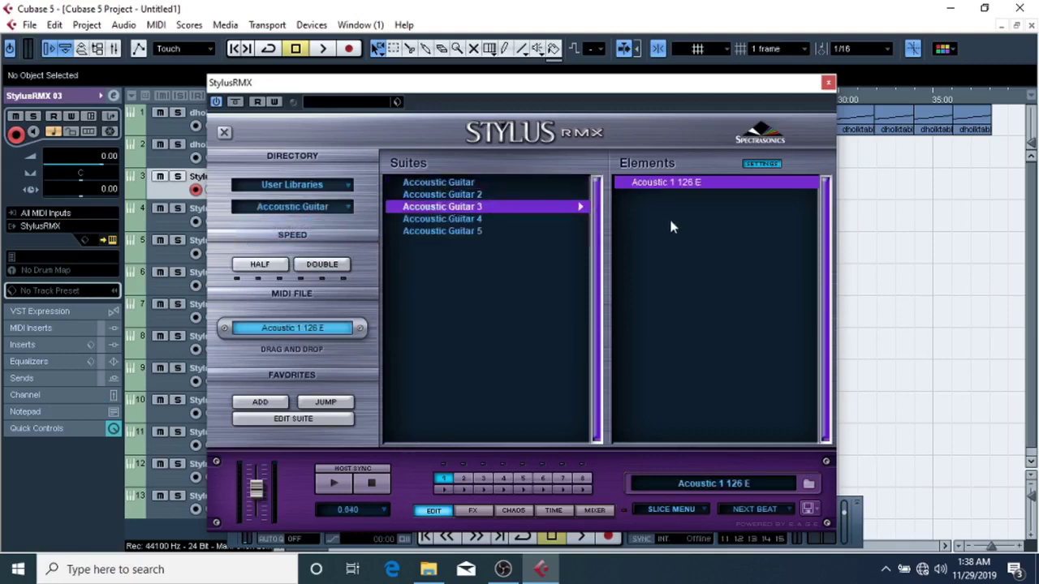
{"action": "left_click", "coordinate": [664, 188]}
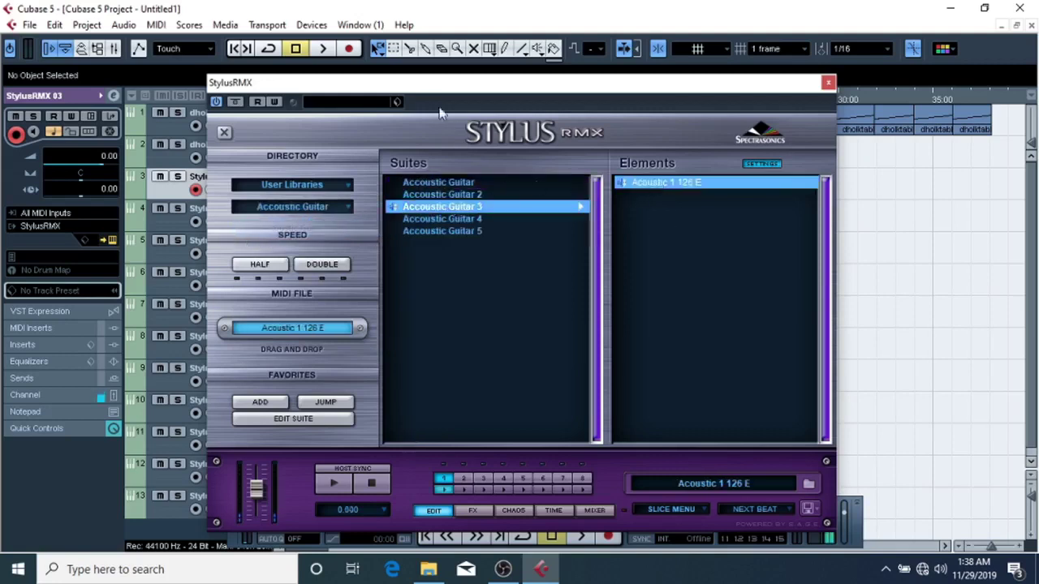
{"action": "left_click_drag", "start_coordinate": [424, 87], "coordinate": [532, 91]}
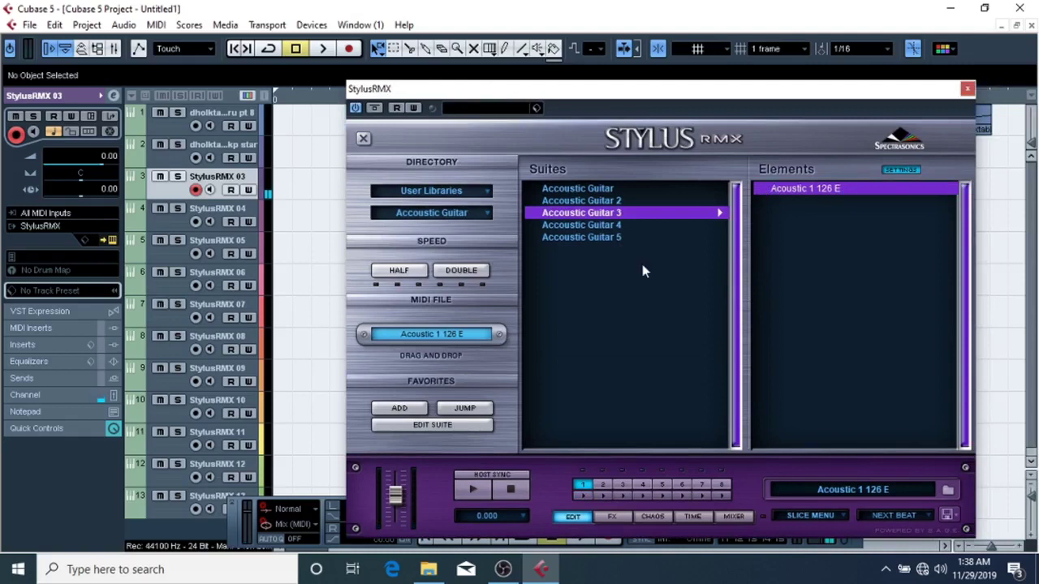
Step: Select the Accoustic Guitar 4 suite and audition its Acoustic 1 128 Am loop
{"action": "left_click", "coordinate": [573, 225]}
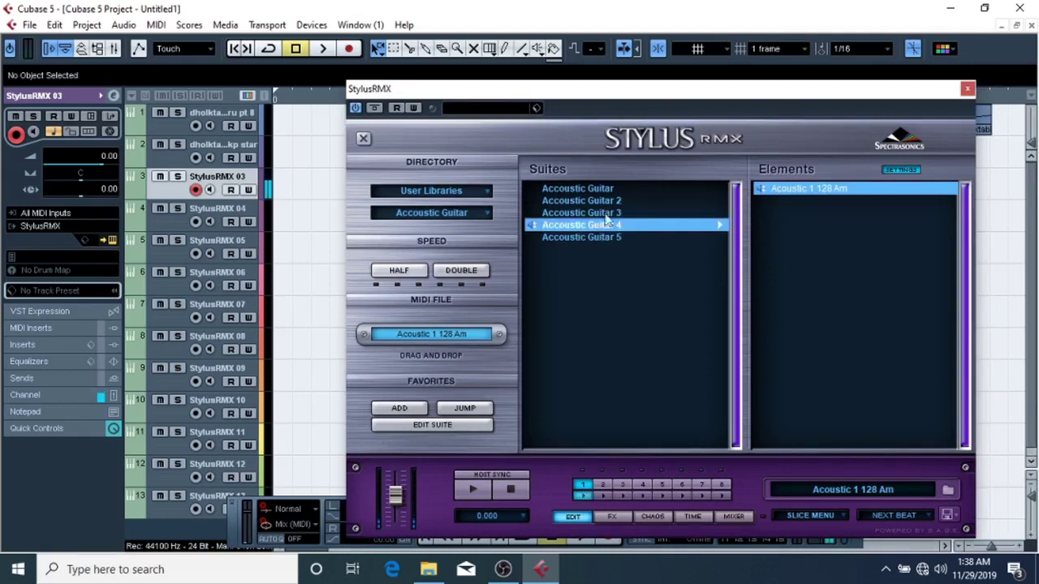
{"action": "left_click_drag", "start_coordinate": [614, 91], "coordinate": [619, 66]}
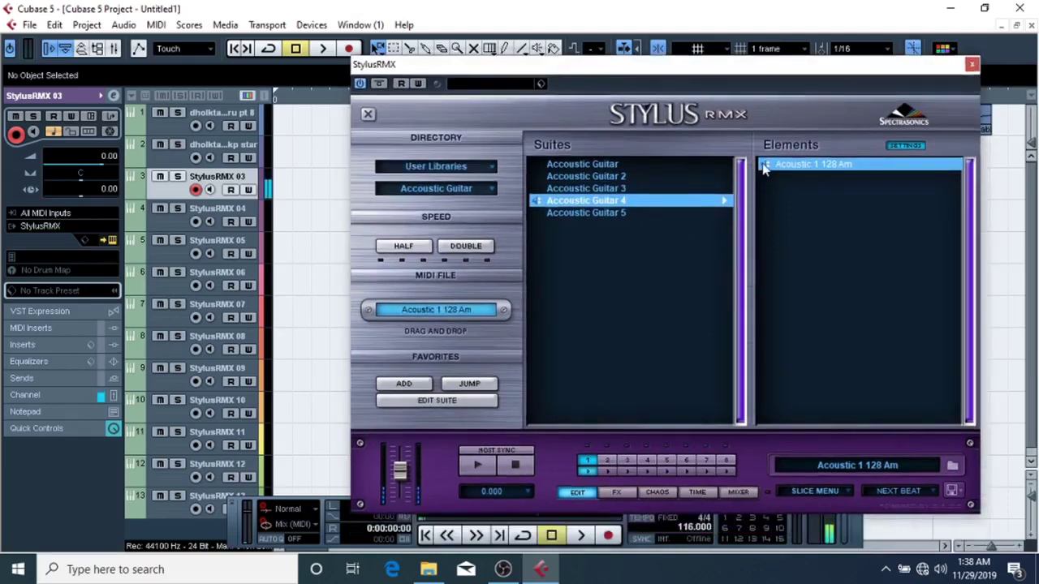
{"action": "left_click", "coordinate": [726, 200]}
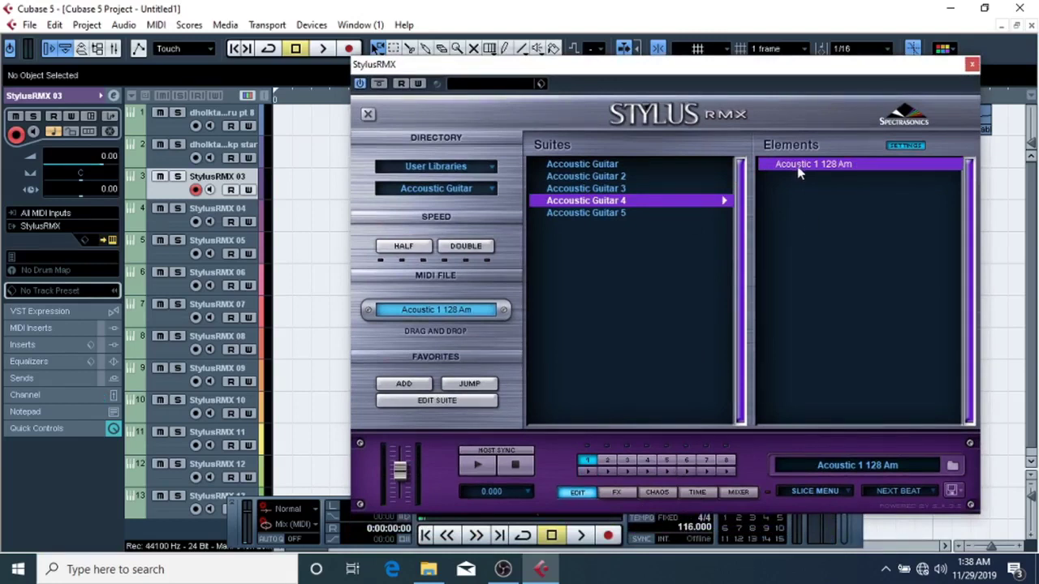
Step: Place the Acoustic 1 128 Am MIDI loop on track 3 at 0:00:05:00, aligned with the first dholktabla part
{"action": "left_click_drag", "start_coordinate": [483, 68], "coordinate": [692, 74]}
{"action": "left_click_drag", "start_coordinate": [612, 320], "coordinate": [389, 174]}
{"action": "left_click", "coordinate": [417, 184]}
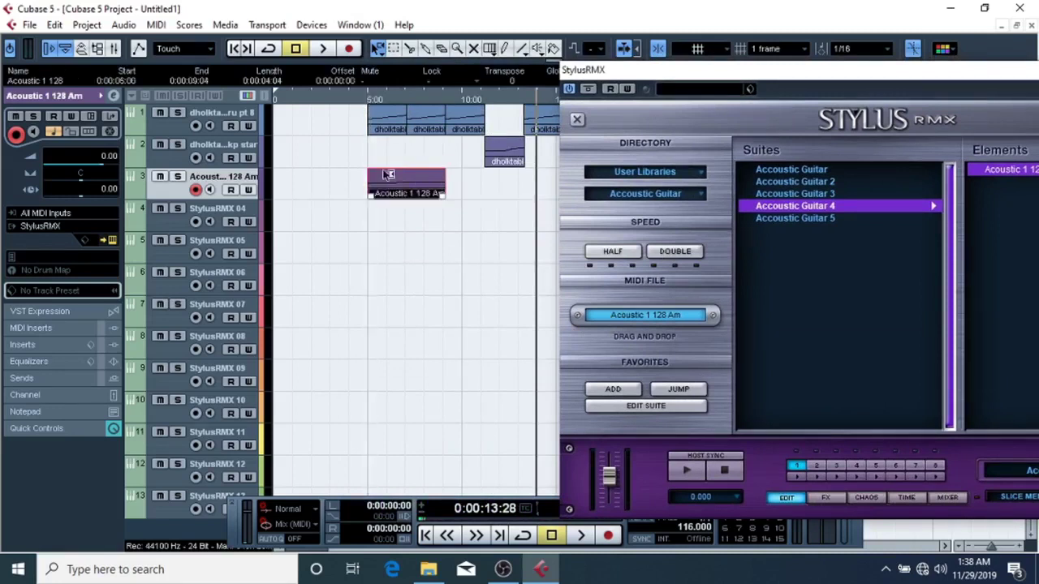
Step: Play the dholktabla and Acoustic 1 128 Am loops together from the start of the first loops, at about 5 seconds
{"action": "left_click", "coordinate": [367, 99]}
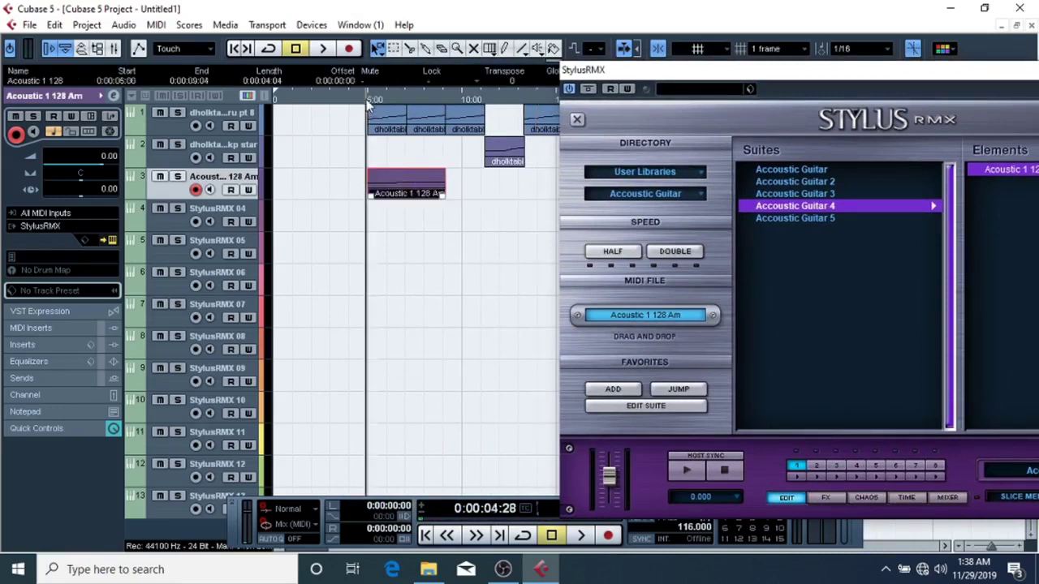
{"action": "key", "text": "space"}
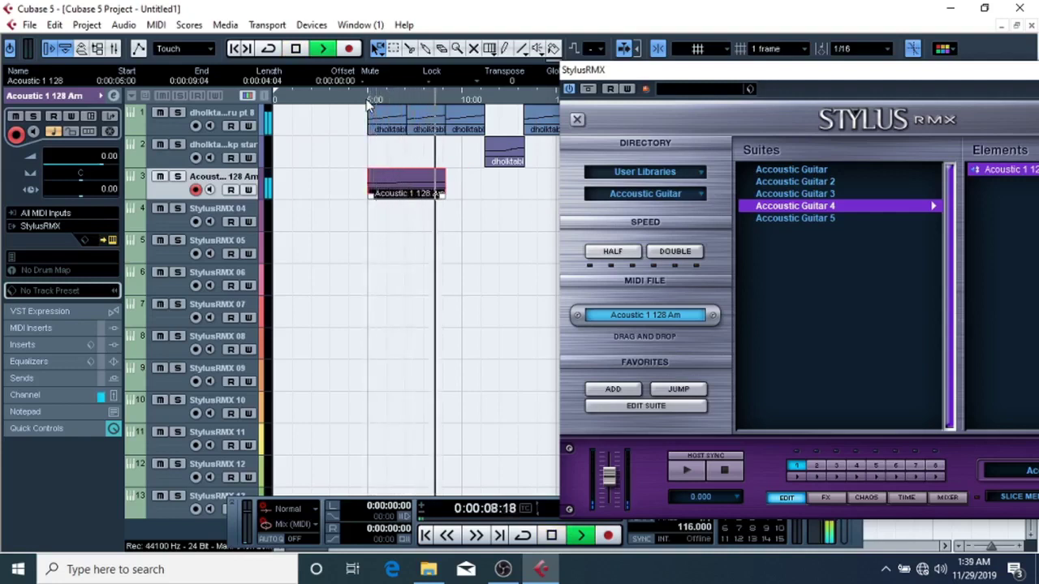
{"action": "key", "text": "space"}
{"action": "left_click", "coordinate": [368, 99]}
Step: Move the Acoustic 1 128 Am part on track 3 to the project start and duplicate it directly after itself
{"action": "left_click_drag", "start_coordinate": [607, 73], "coordinate": [619, 152]}
{"action": "left_click_drag", "start_coordinate": [410, 185], "coordinate": [341, 191]}
{"action": "key", "text": "ctrl+d"}
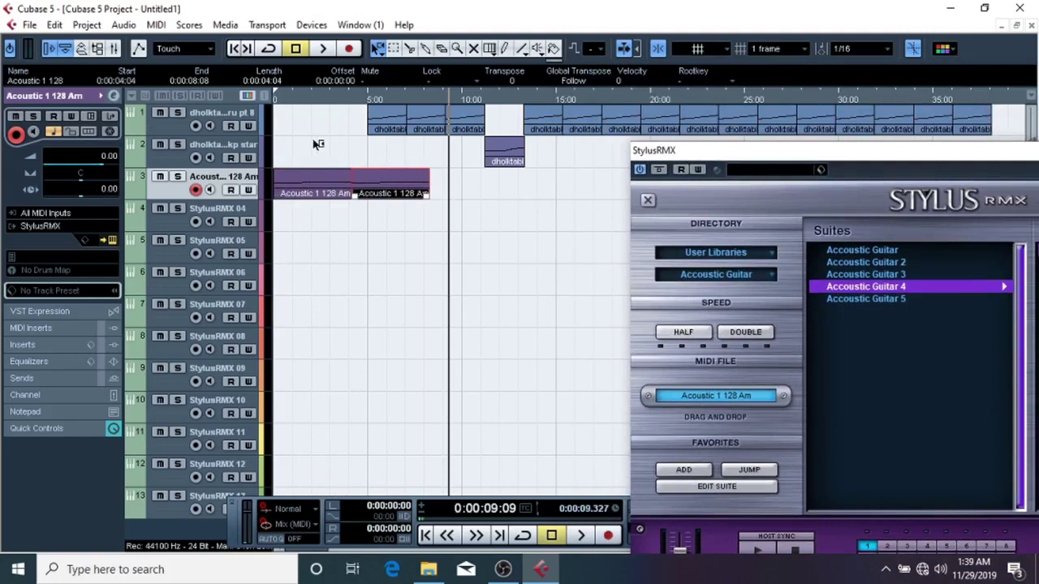
Step: Play the arrangement from the project start to check the transition from the guitar into the dholktabla loops
{"action": "left_click", "coordinate": [268, 94]}
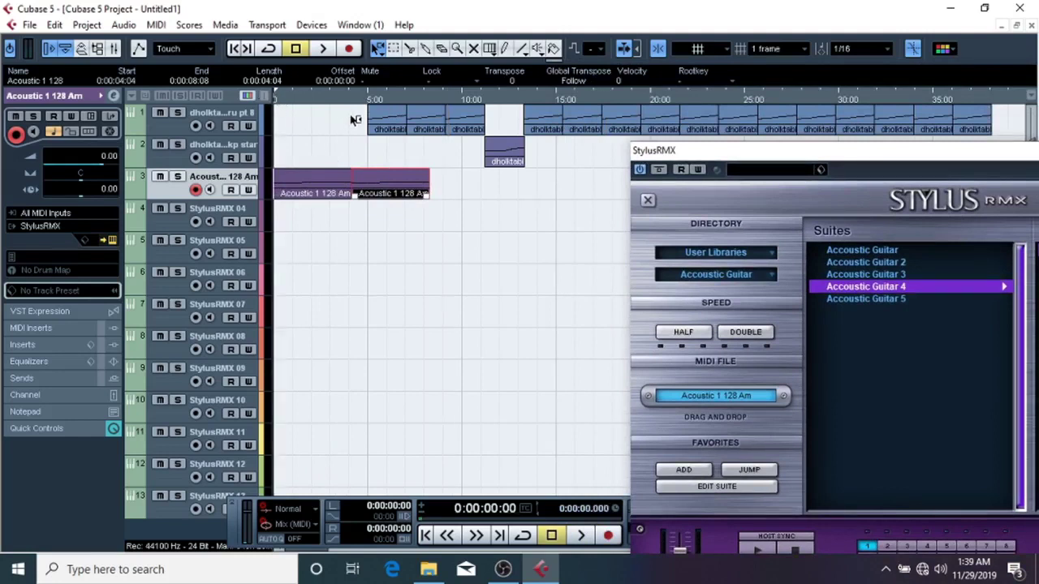
{"action": "key", "text": "space"}
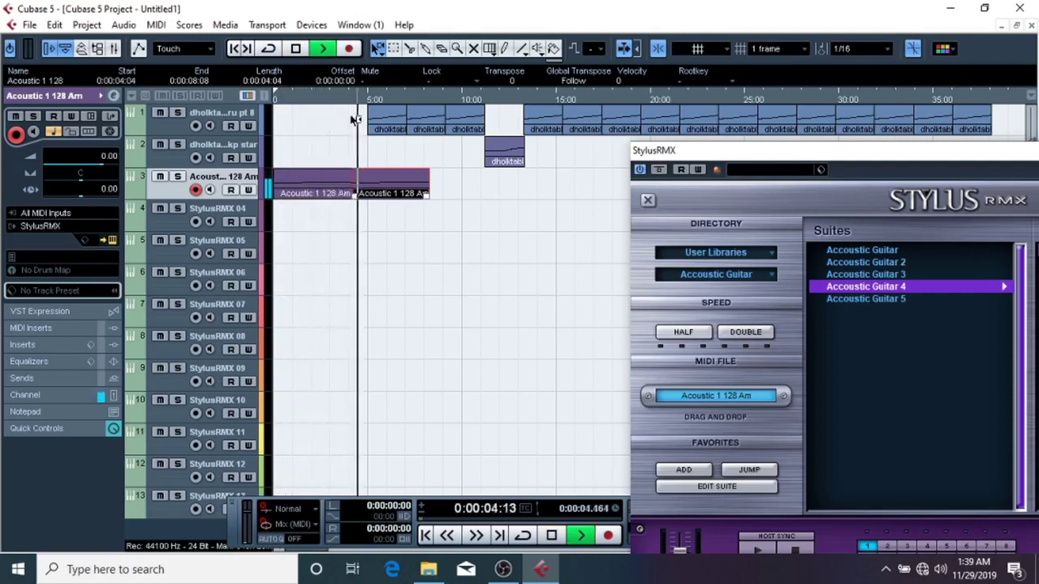
{"action": "key", "text": "space"}
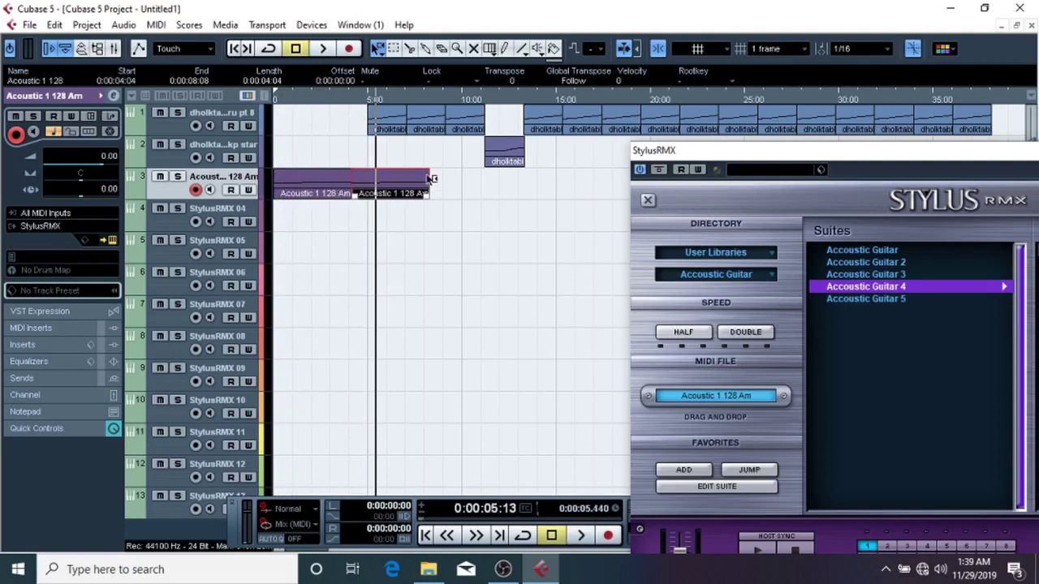
Step: Shorten the duplicated guitar part to end at 0:00:05:01, where the dholktabla begins, and play the intro from the start
{"action": "left_click_drag", "start_coordinate": [428, 193], "coordinate": [362, 193]}
{"action": "left_click", "coordinate": [325, 106]}
{"action": "left_click", "coordinate": [280, 105]}
{"action": "key", "text": "space"}
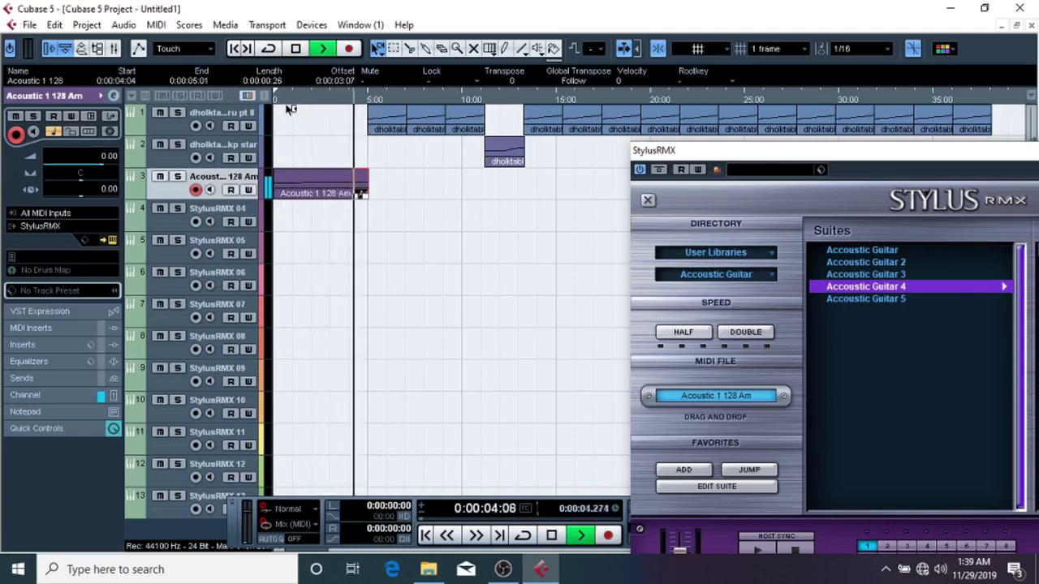
{"action": "key", "text": "space"}
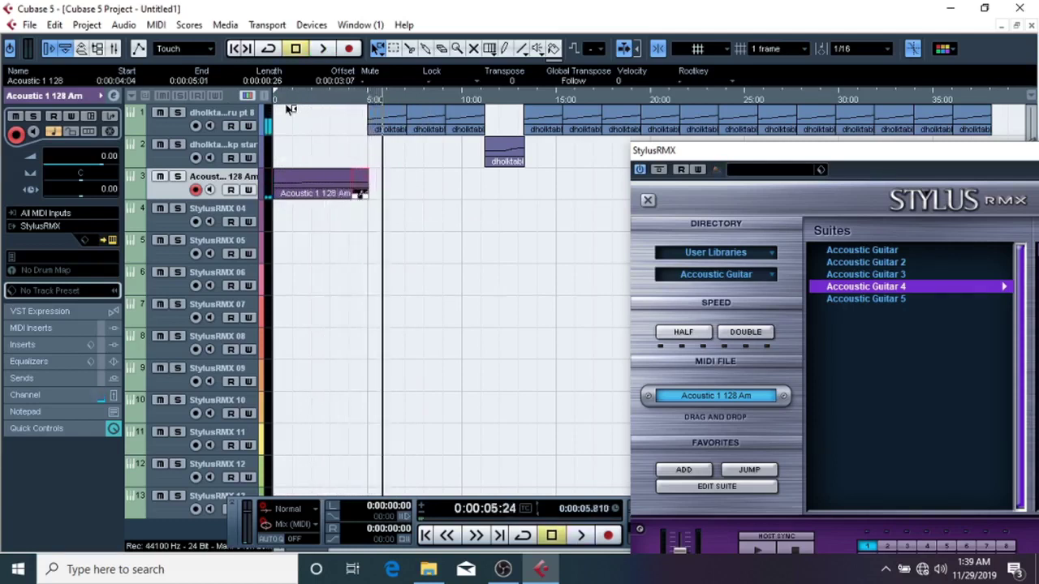
{"action": "left_click", "coordinate": [414, 170]}
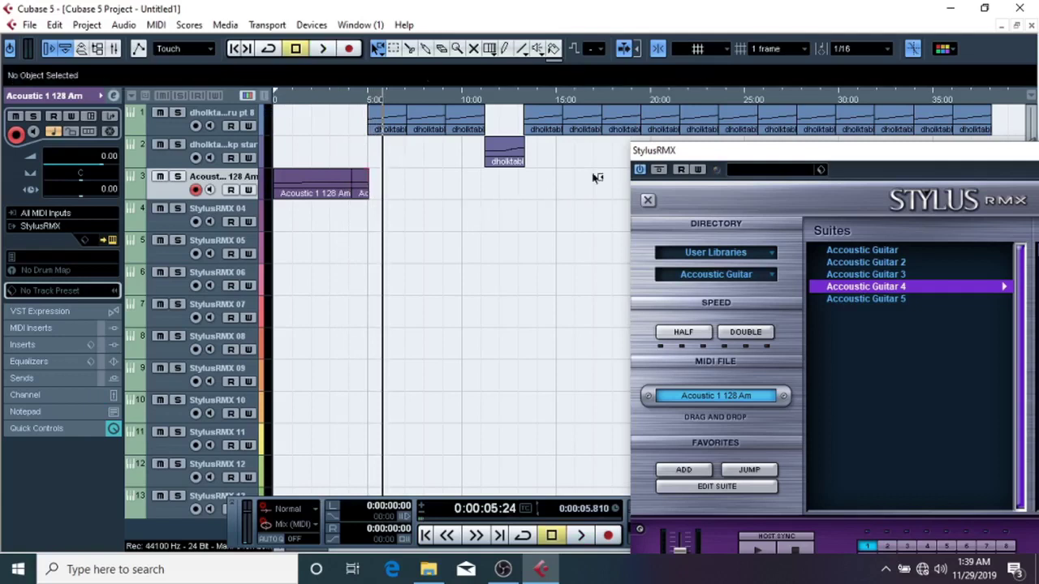
Step: Audition Acoustic 1 131 A from the Accoustic Guitar 5 suite and Acoustic 1 128 Am from the Accoustic Guitar 4 suite
{"action": "left_click_drag", "start_coordinate": [750, 156], "coordinate": [562, 89]}
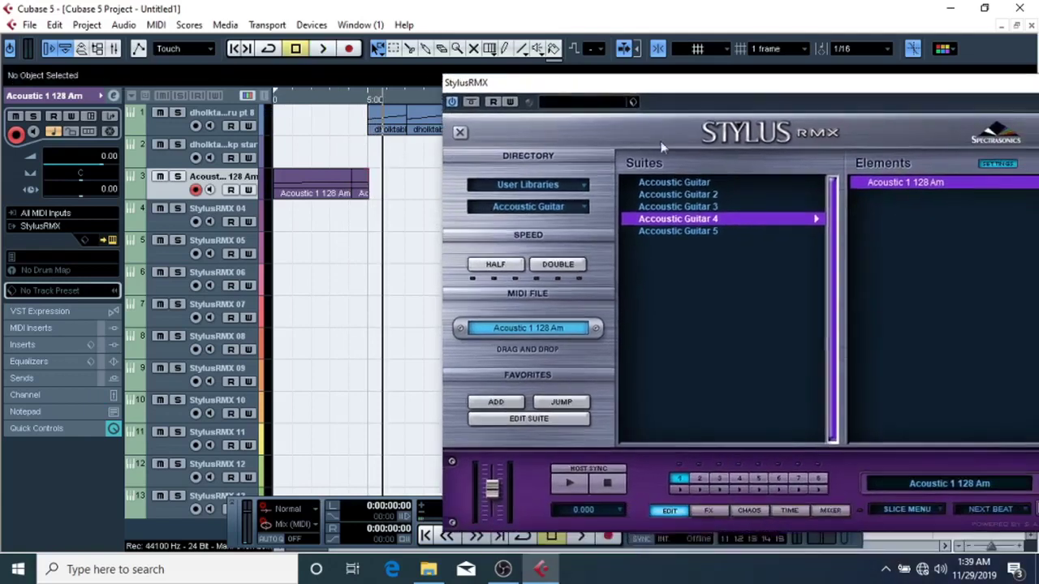
{"action": "left_click", "coordinate": [695, 188]}
{"action": "left_click", "coordinate": [740, 233]}
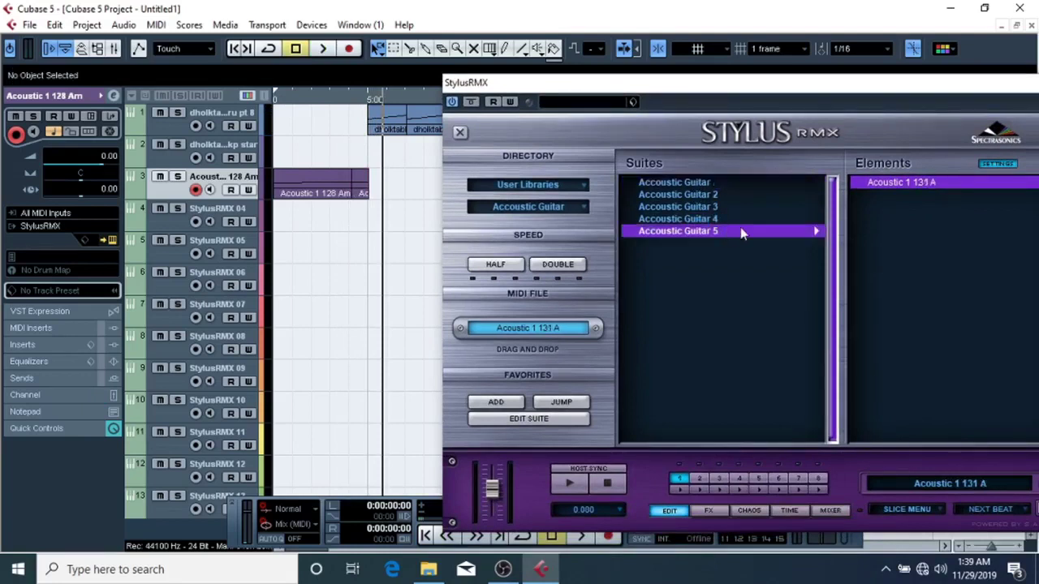
{"action": "left_click", "coordinate": [867, 188]}
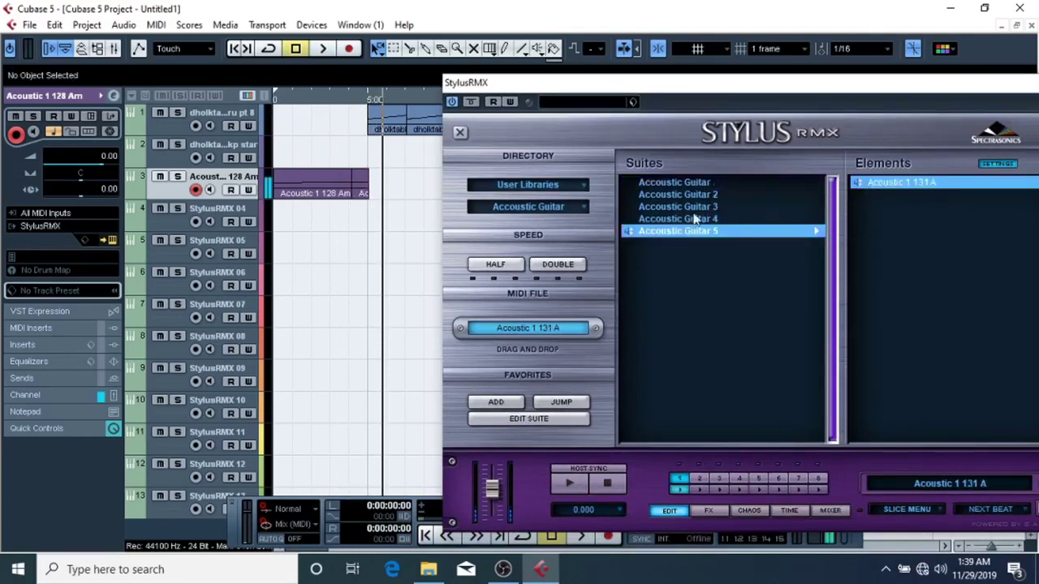
{"action": "left_click", "coordinate": [766, 219]}
{"action": "left_click", "coordinate": [870, 187]}
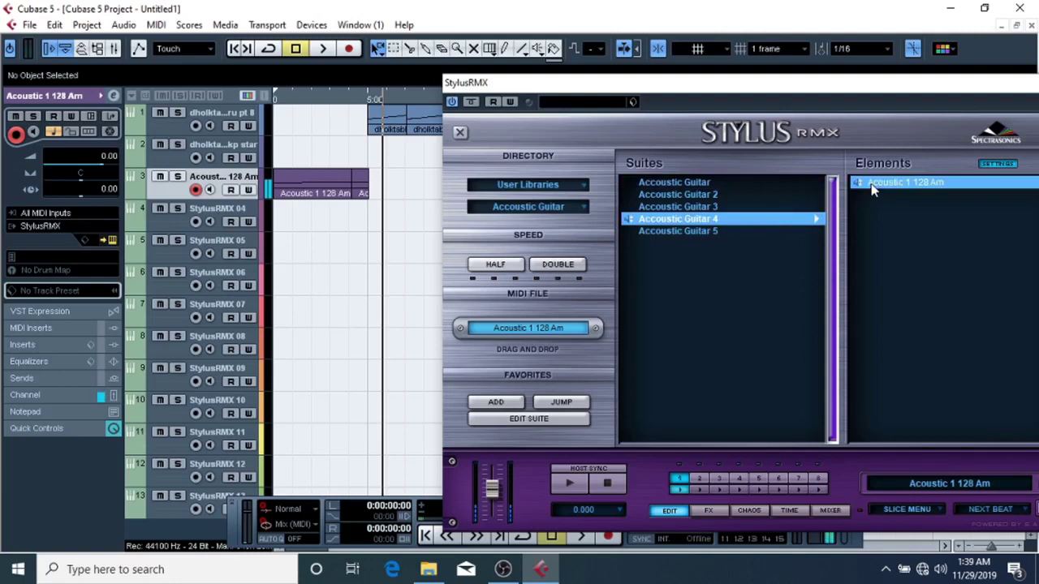
{"action": "left_click", "coordinate": [873, 187]}
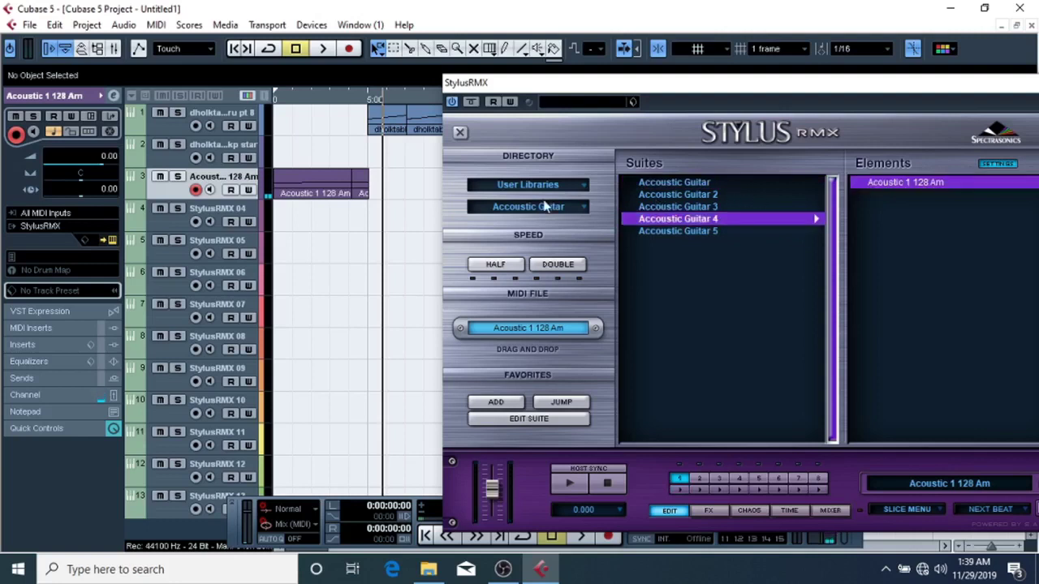
Step: Close the StylusRMX plug-in window, reopen it for the Acoustic 1 128 Am track, and close it again
{"action": "left_click_drag", "start_coordinate": [704, 84], "coordinate": [456, 125]}
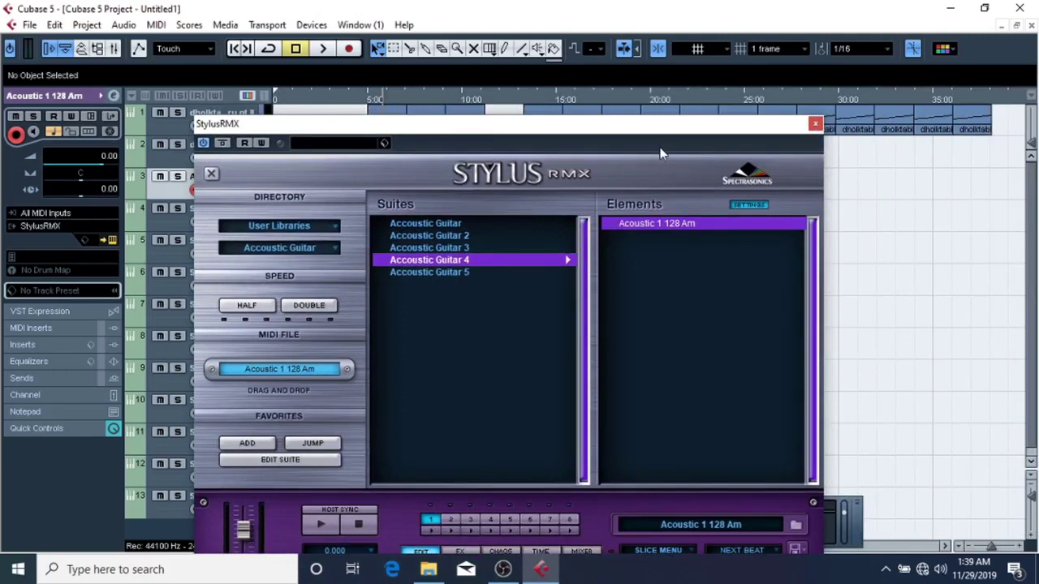
{"action": "left_click", "coordinate": [814, 124]}
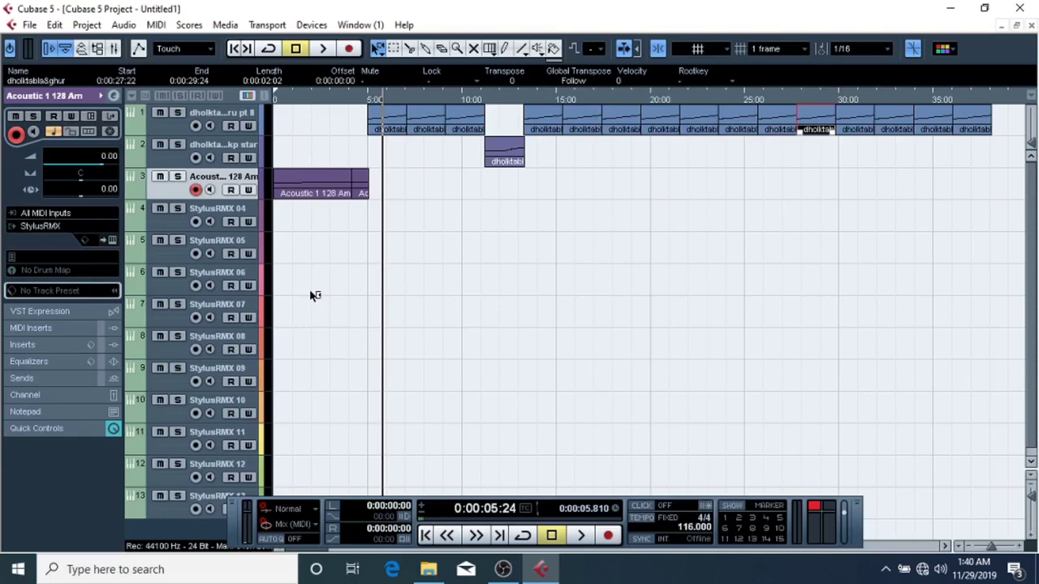
{"action": "left_click", "coordinate": [112, 240]}
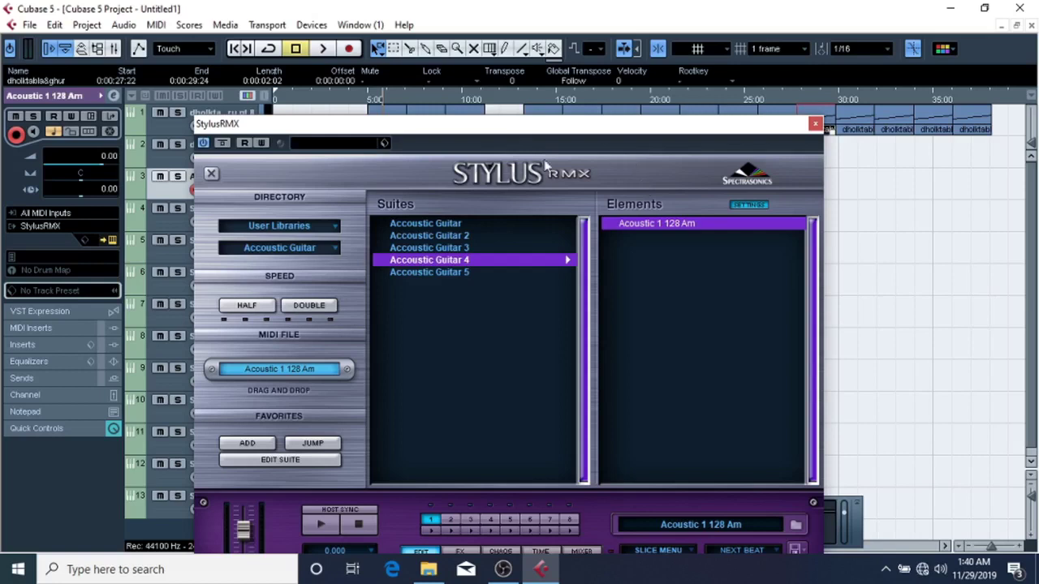
{"action": "left_click_drag", "start_coordinate": [638, 126], "coordinate": [745, 110]}
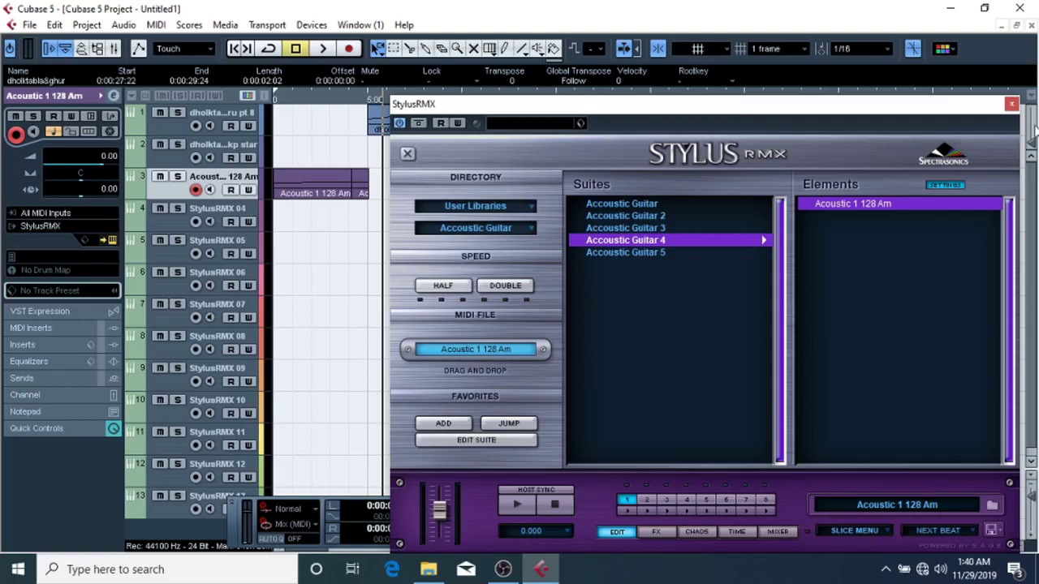
{"action": "left_click", "coordinate": [1011, 105]}
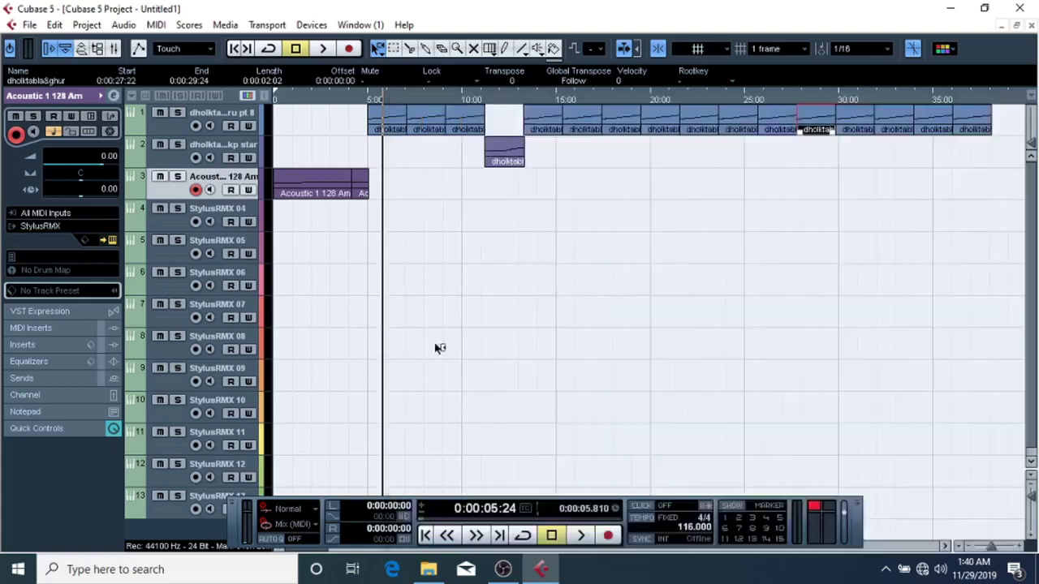
Step: Delete the last five dholktabla loops on track 1, from 0:00:27:22 onward
{"action": "scroll", "coordinate": [157, 473], "scroll_direction": "down", "scroll_amount": 1}
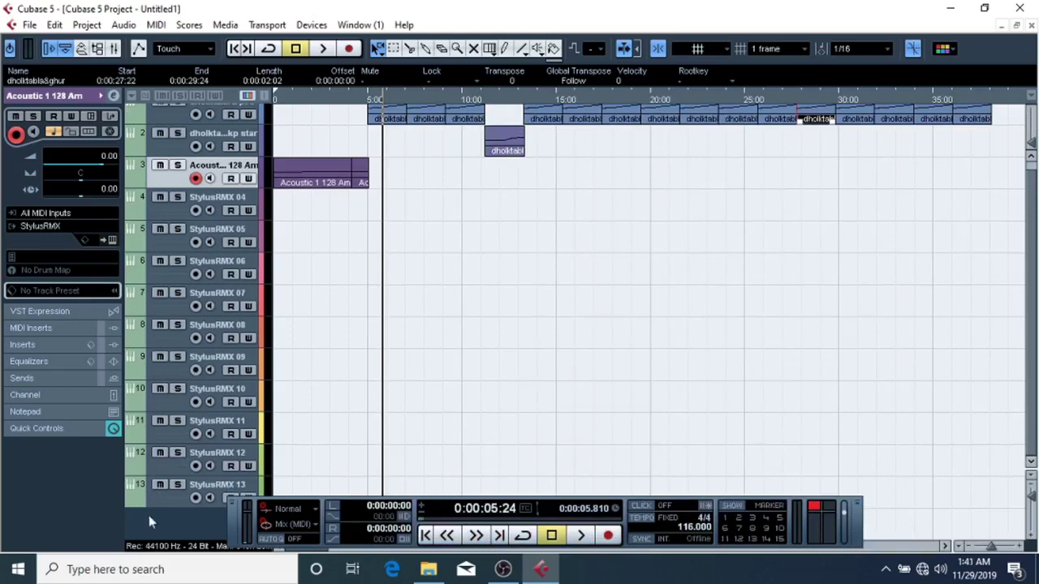
{"action": "left_click", "coordinate": [159, 505]}
{"action": "key", "text": "Delete"}
{"action": "key", "text": "Delete"}
{"action": "key", "text": "Delete"}
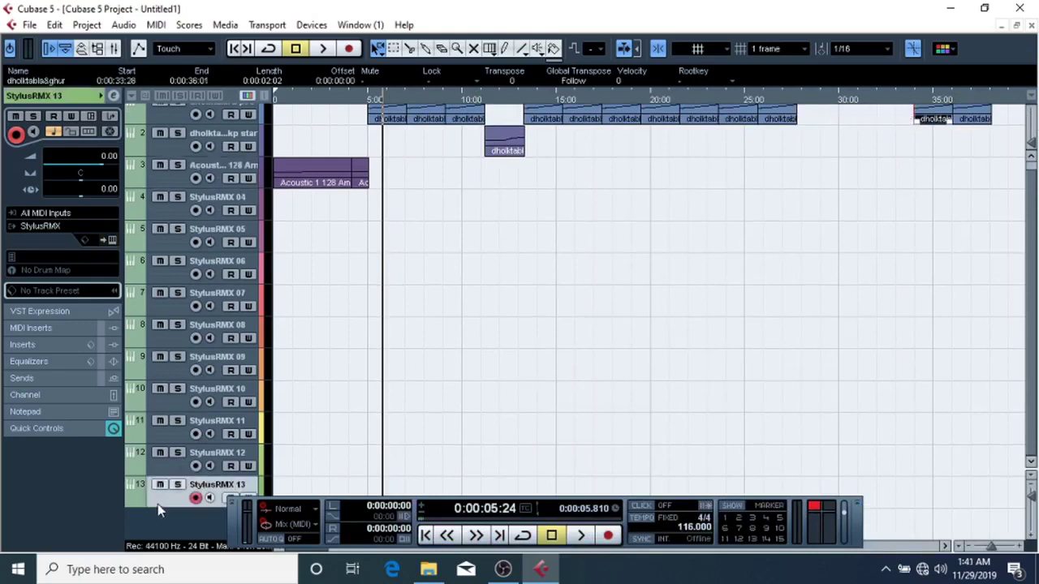
{"action": "scroll", "coordinate": [502, 299], "scroll_direction": "up", "scroll_amount": 1}
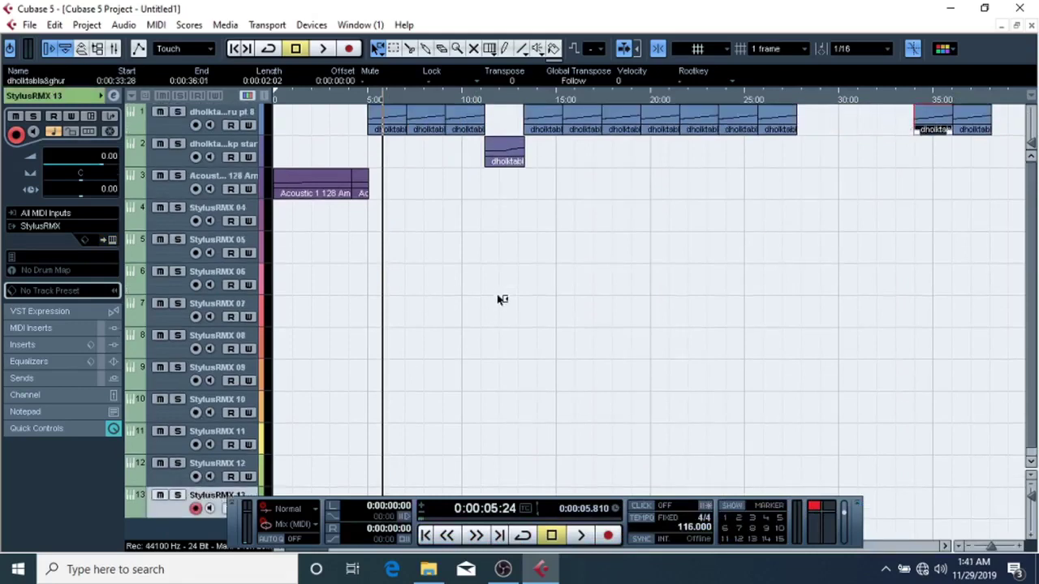
{"action": "key", "text": "Delete"}
{"action": "key", "text": "Delete"}
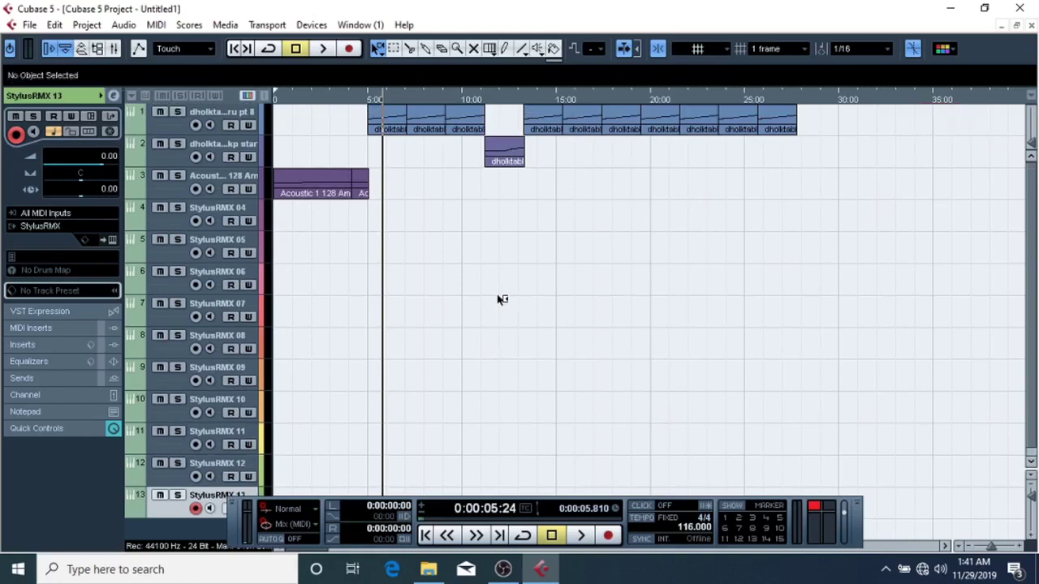
Step: Remove the empty StylusRMX 13 track from the project
{"action": "scroll", "coordinate": [470, 301], "scroll_direction": "down", "scroll_amount": 1}
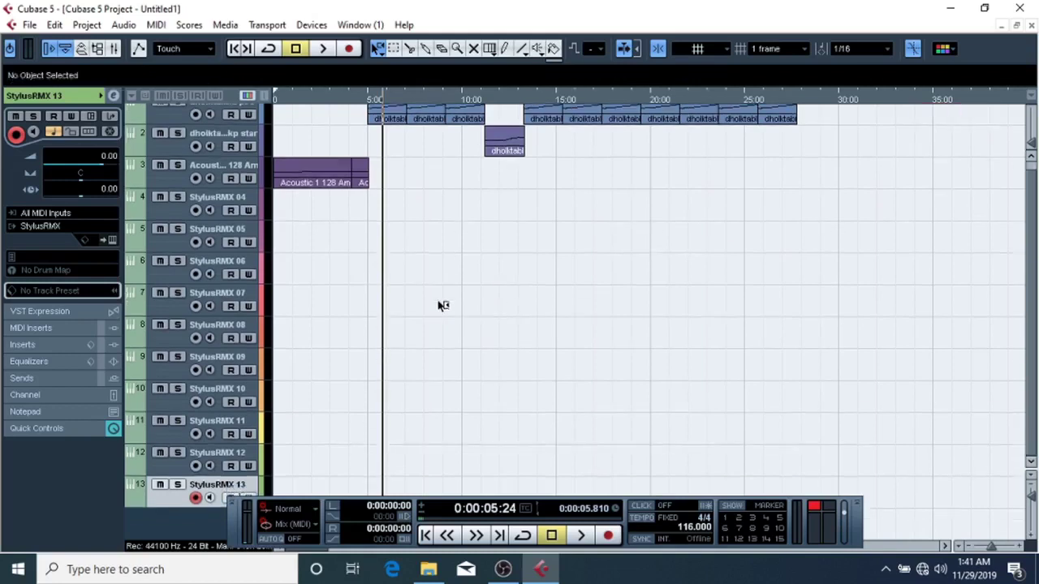
{"action": "right_click", "coordinate": [179, 499]}
{"action": "left_click", "coordinate": [235, 357]}
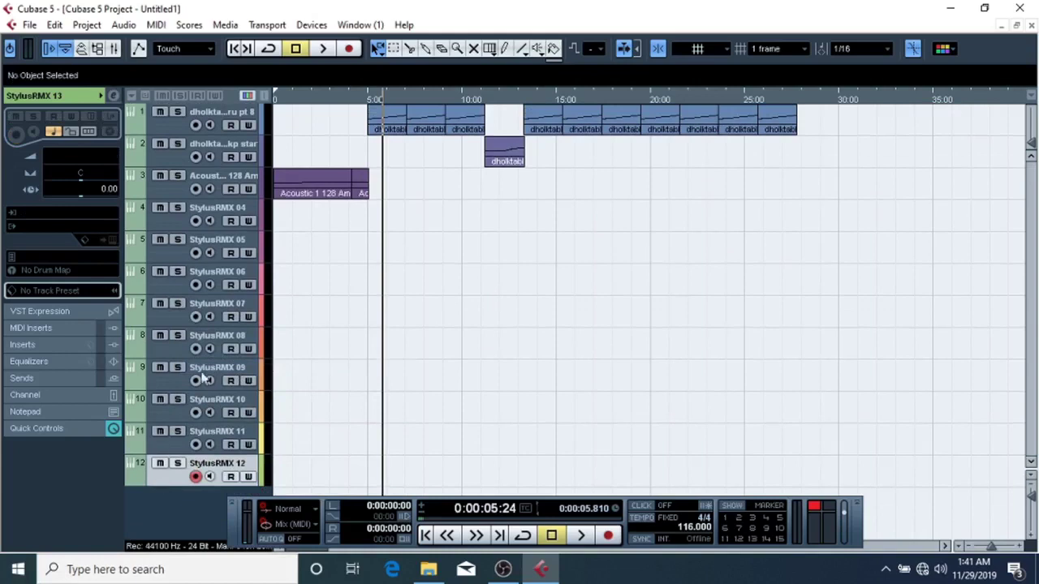
Step: Add one stereo audio track below StylusRMX 12
{"action": "right_click", "coordinate": [181, 475]}
{"action": "right_click", "coordinate": [169, 521]}
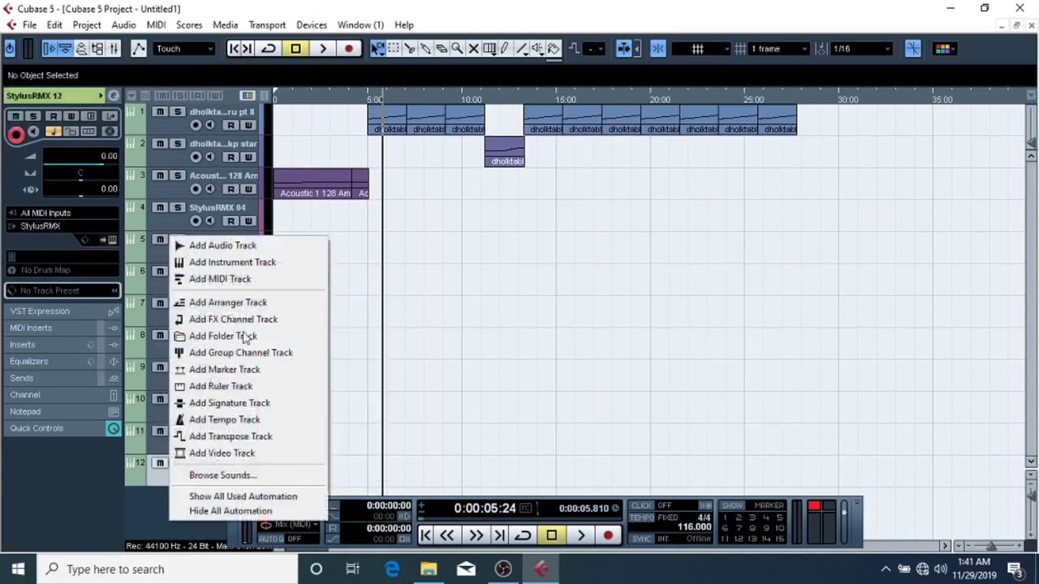
{"action": "left_click", "coordinate": [260, 245]}
{"action": "left_click", "coordinate": [536, 353]}
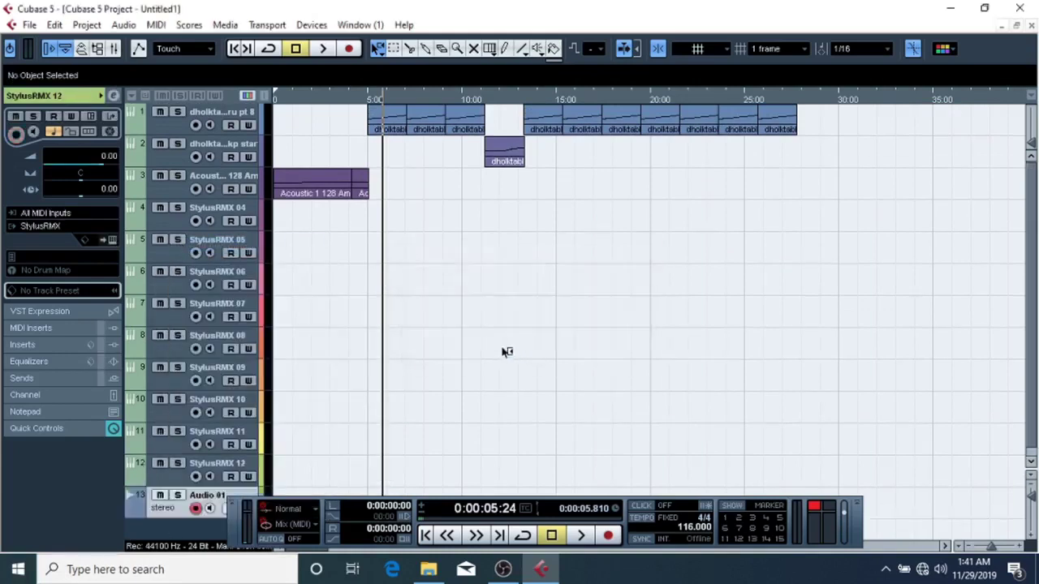
Step: Record a take of about 5 seconds on the Audio 01 track from 0:00:05:24, then extend the recorded clip's end slightly
{"action": "left_click", "coordinate": [349, 48]}
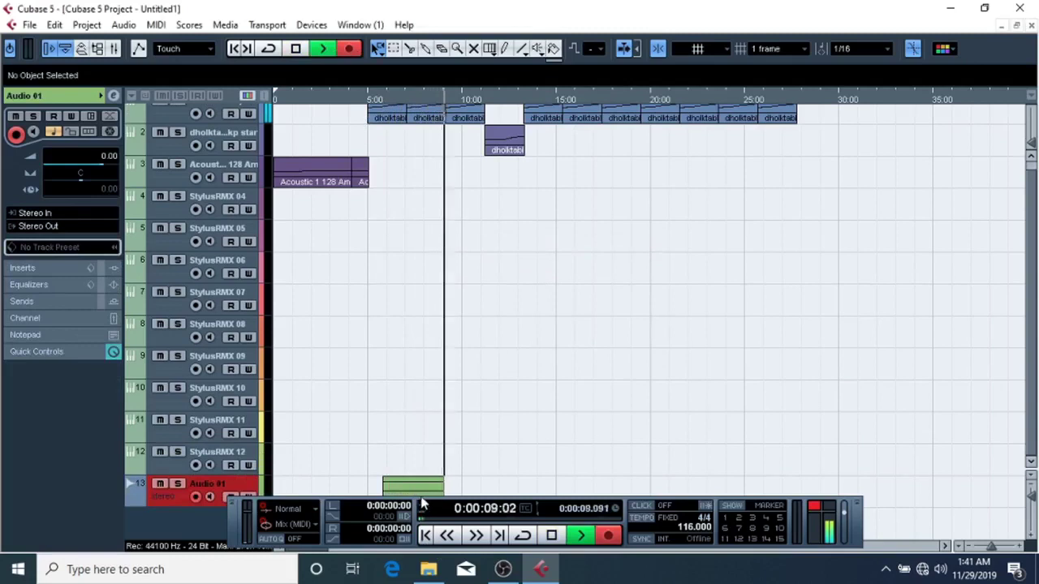
{"action": "left_click_drag", "start_coordinate": [422, 498], "coordinate": [554, 116]}
{"action": "left_click", "coordinate": [296, 49]}
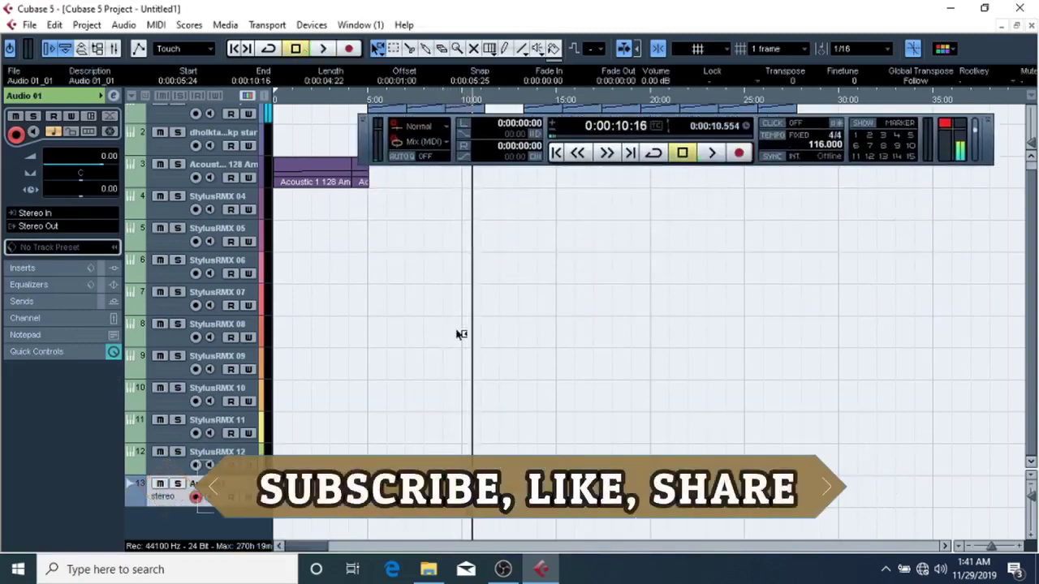
{"action": "left_click_drag", "start_coordinate": [476, 491], "coordinate": [495, 491]}
{"action": "left_click", "coordinate": [428, 451]}
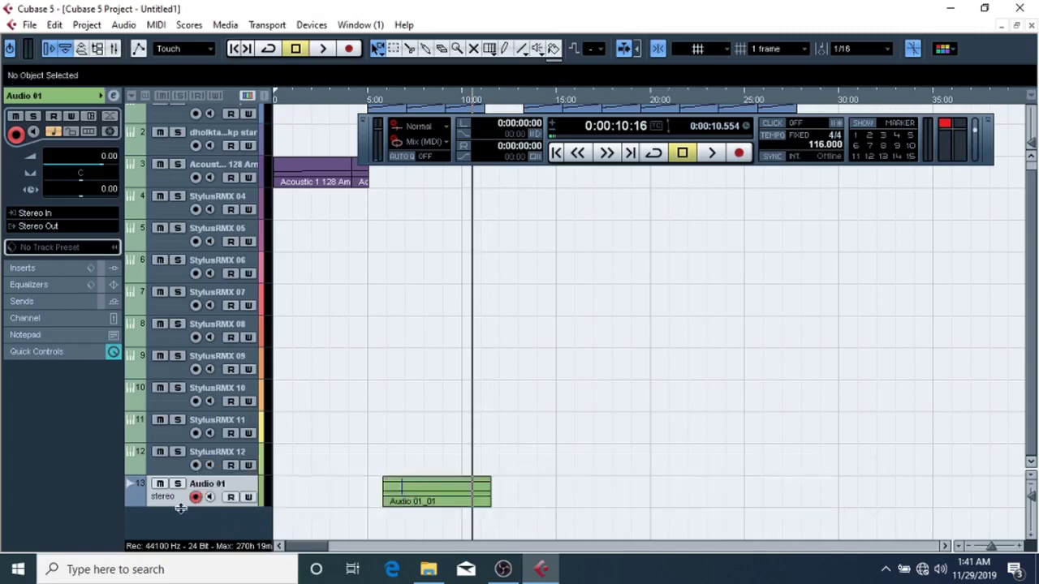
Step: Increase the height of the Audio 01 track, keeping the project window maximized
{"action": "left_click_drag", "start_coordinate": [180, 508], "coordinate": [186, 512]}
{"action": "left_click", "coordinate": [196, 511]}
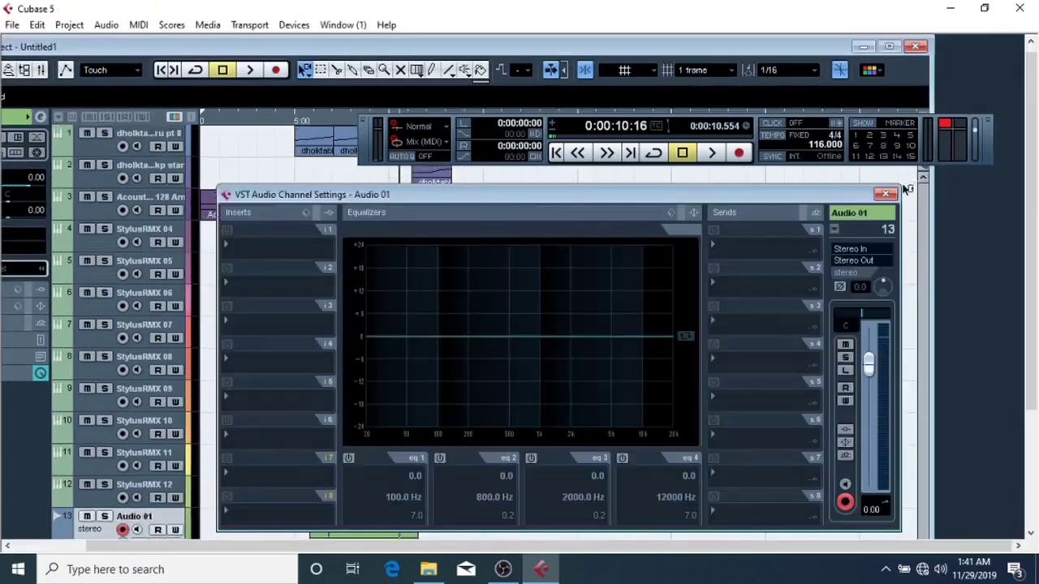
{"action": "left_click", "coordinate": [894, 195]}
{"action": "double_click", "coordinate": [649, 47]}
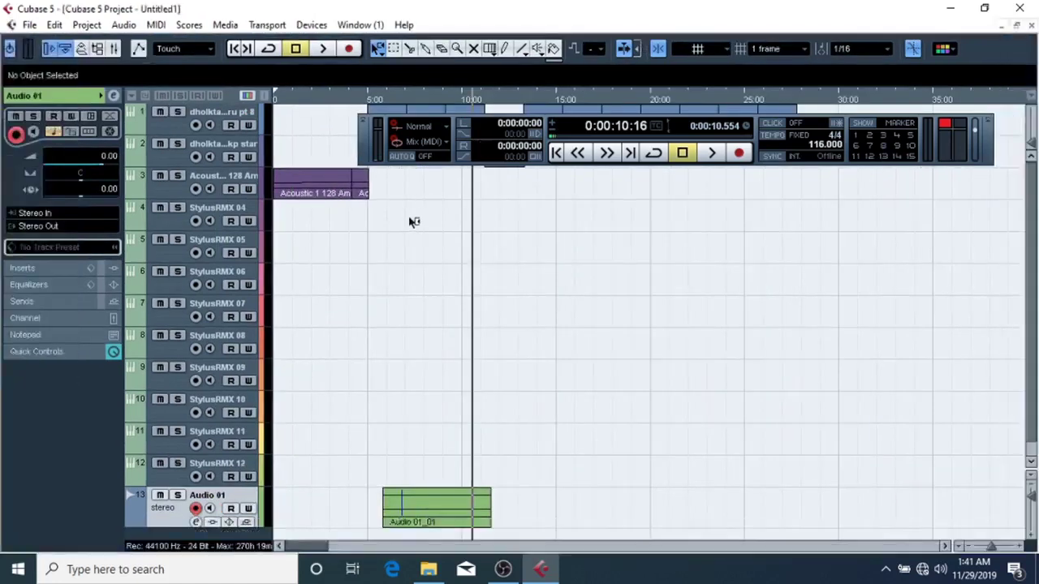
Step: Move the Transport panel clear of the arranged loops and set the project cursor to 0:00:04:29
{"action": "left_click_drag", "start_coordinate": [388, 121], "coordinate": [517, 63]}
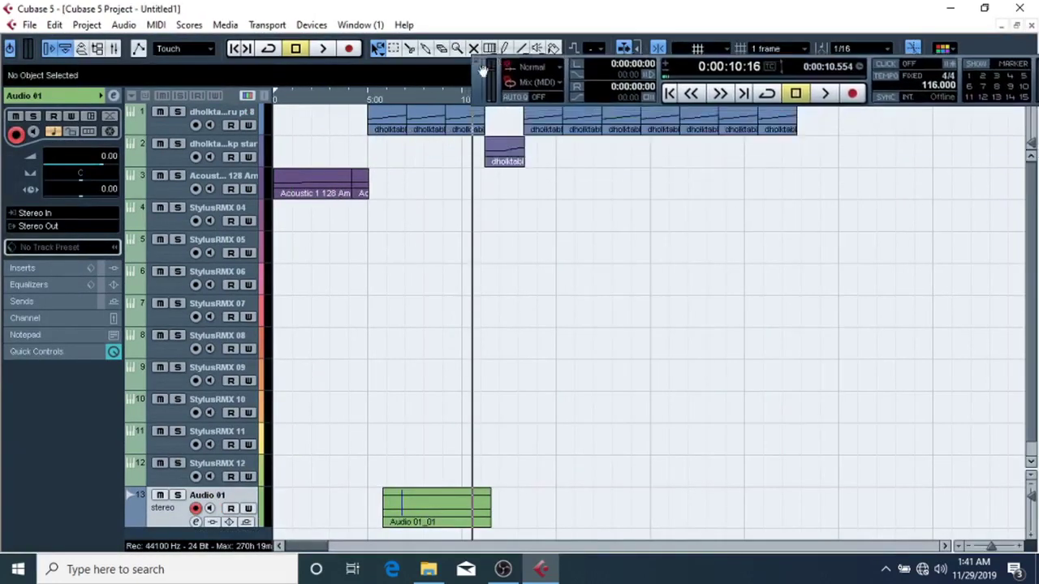
{"action": "left_click", "coordinate": [372, 94]}
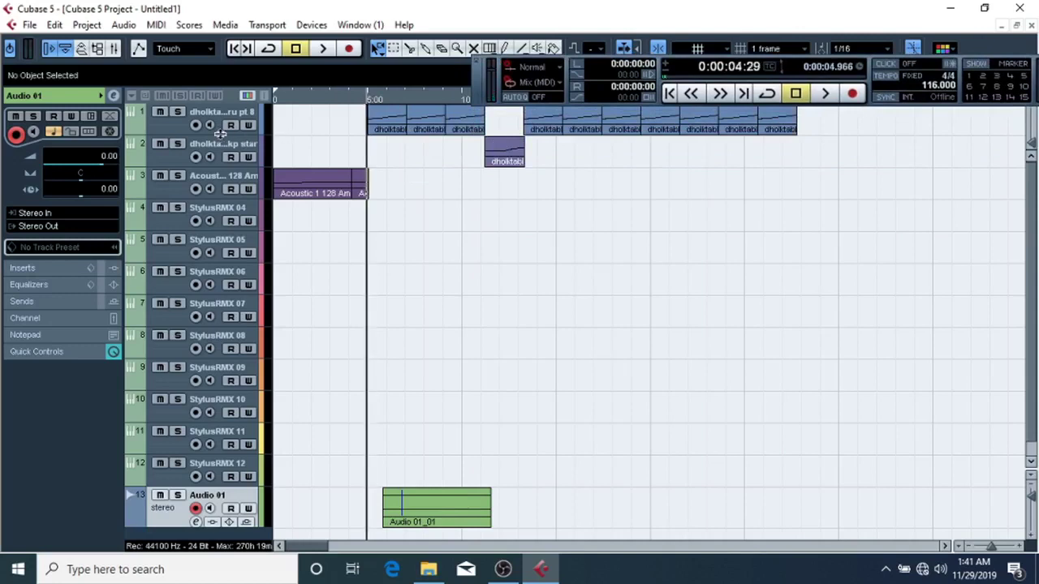
{"action": "scroll", "coordinate": [460, 221], "scroll_direction": "down", "scroll_amount": 1}
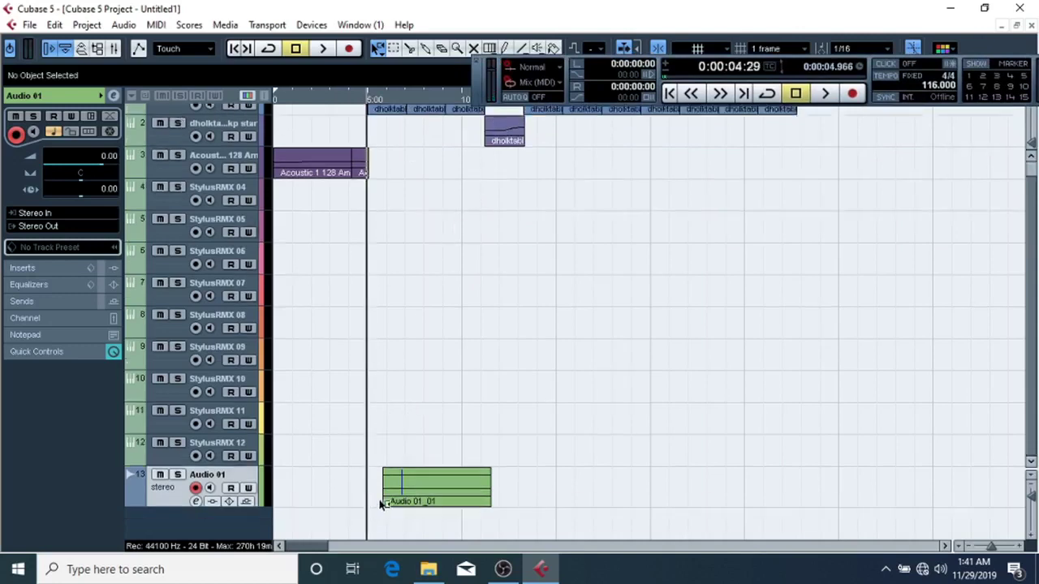
Step: Increase the height of the Audio 01 track further and compare its recorded clip with the dholktabla and acoustic loops above
{"action": "left_click_drag", "start_coordinate": [175, 506], "coordinate": [179, 529]}
{"action": "scroll", "coordinate": [476, 408], "scroll_direction": "up", "scroll_amount": 1}
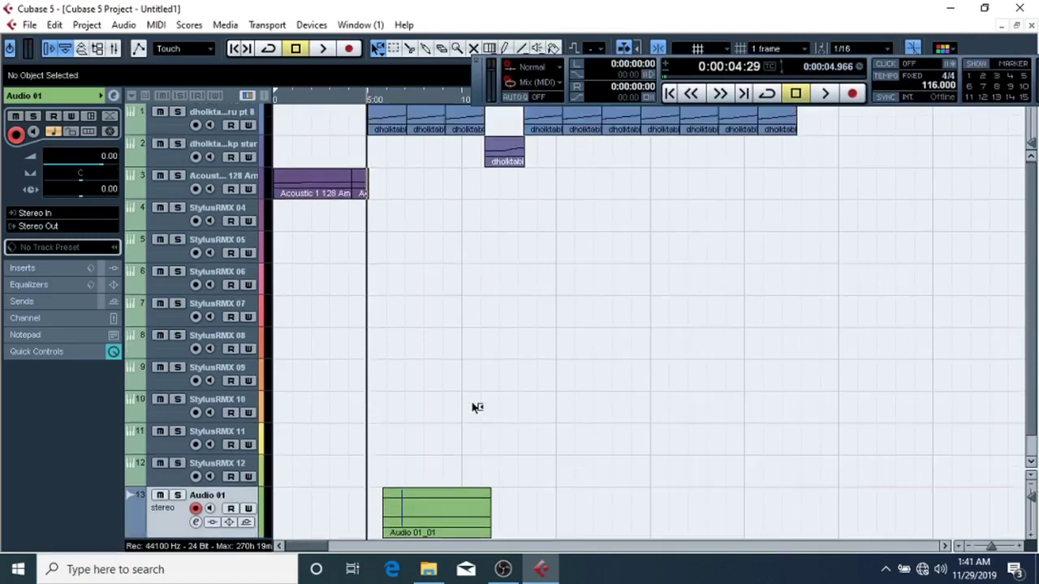
{"action": "scroll", "coordinate": [470, 410], "scroll_direction": "down", "scroll_amount": 1}
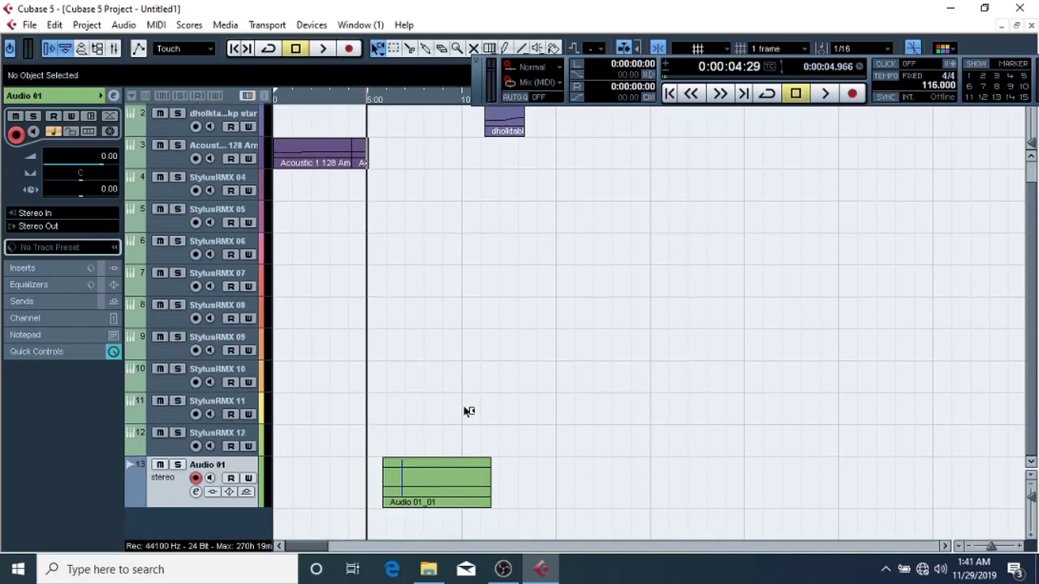
{"action": "scroll", "coordinate": [469, 412], "scroll_direction": "up", "scroll_amount": 1}
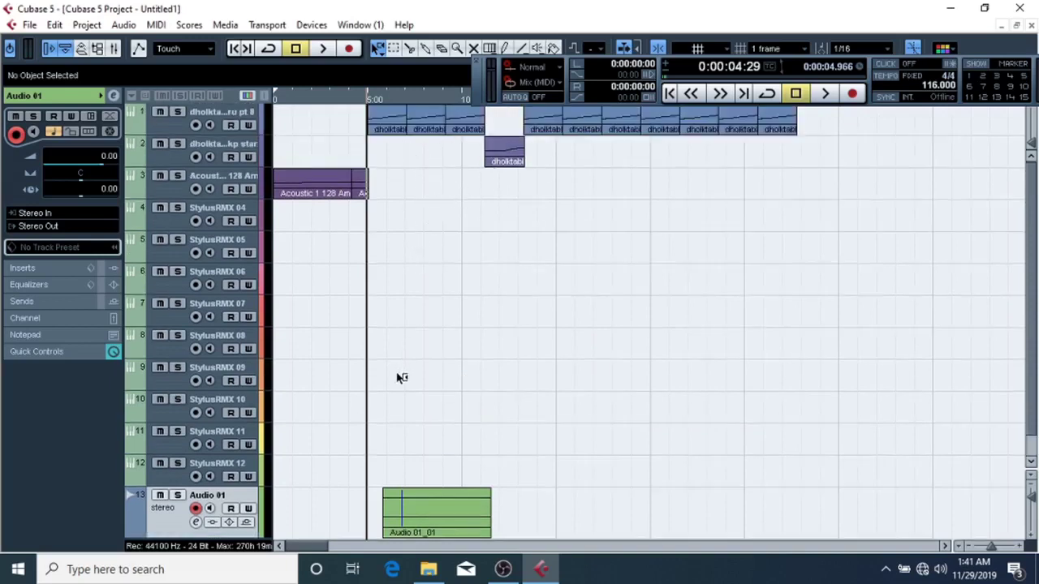
{"action": "scroll", "coordinate": [401, 377], "scroll_direction": "down", "scroll_amount": 1}
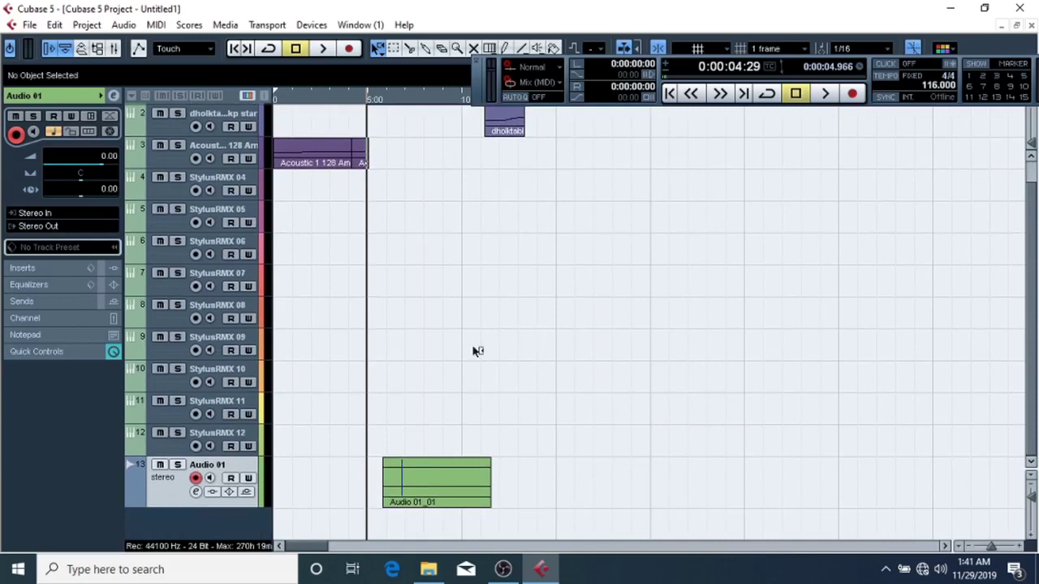
{"action": "scroll", "coordinate": [377, 292], "scroll_direction": "up", "scroll_amount": 1}
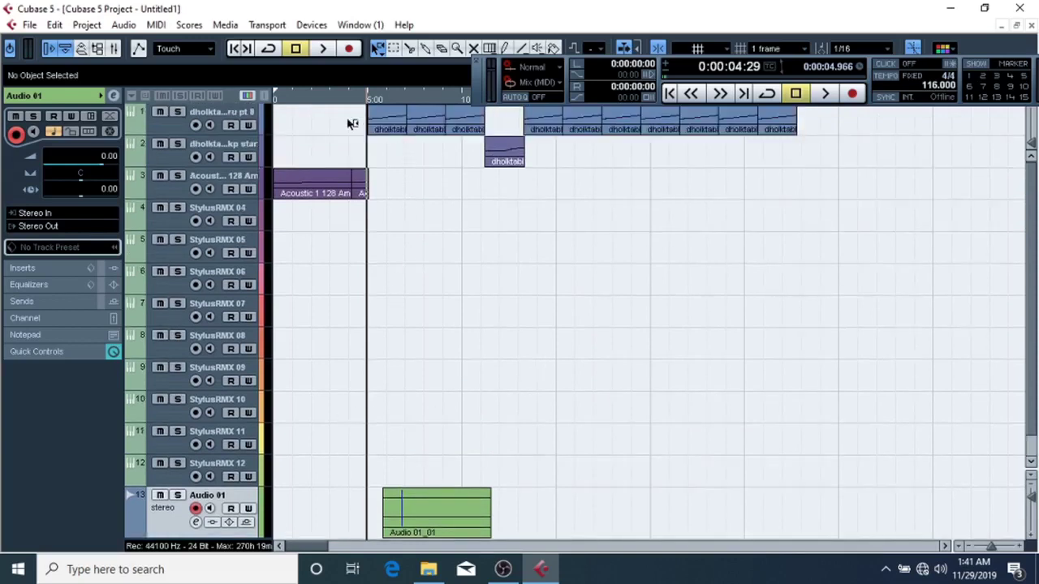
{"action": "left_click_drag", "start_coordinate": [870, 125], "coordinate": [352, 156]}
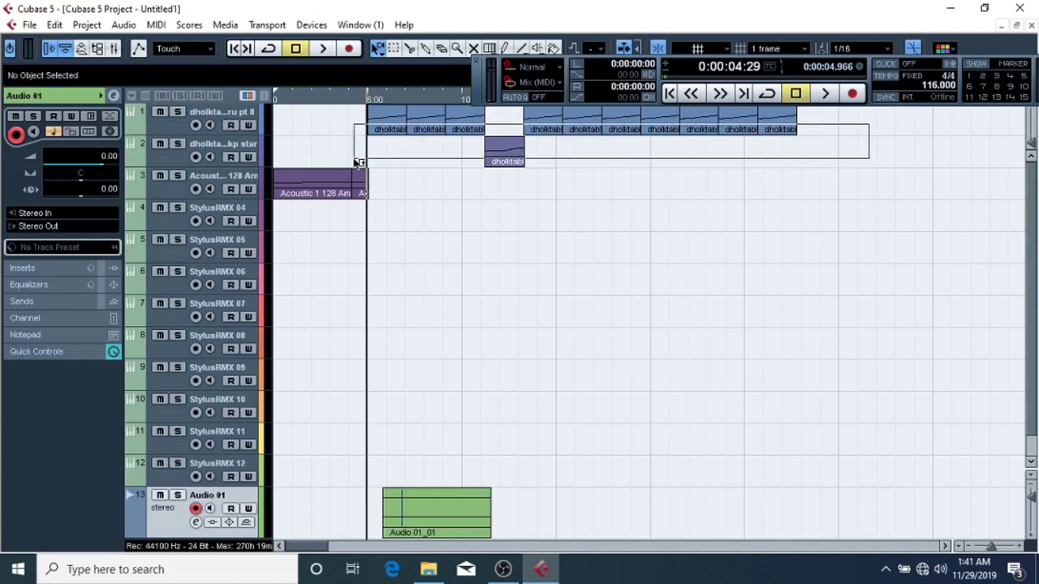
{"action": "scroll", "coordinate": [599, 203], "scroll_direction": "down", "scroll_amount": 1}
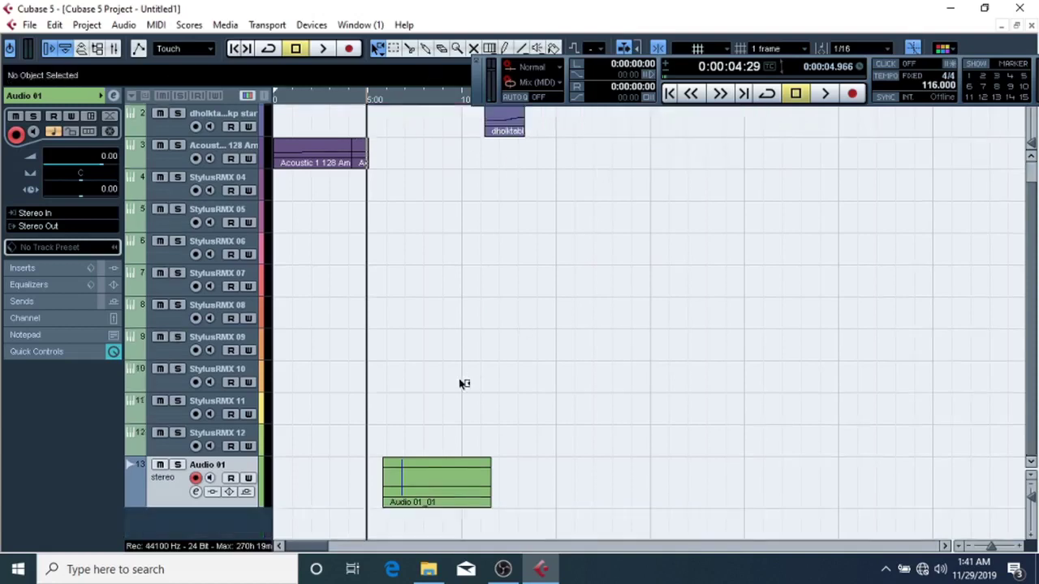
{"action": "scroll", "coordinate": [411, 339], "scroll_direction": "up", "scroll_amount": 1}
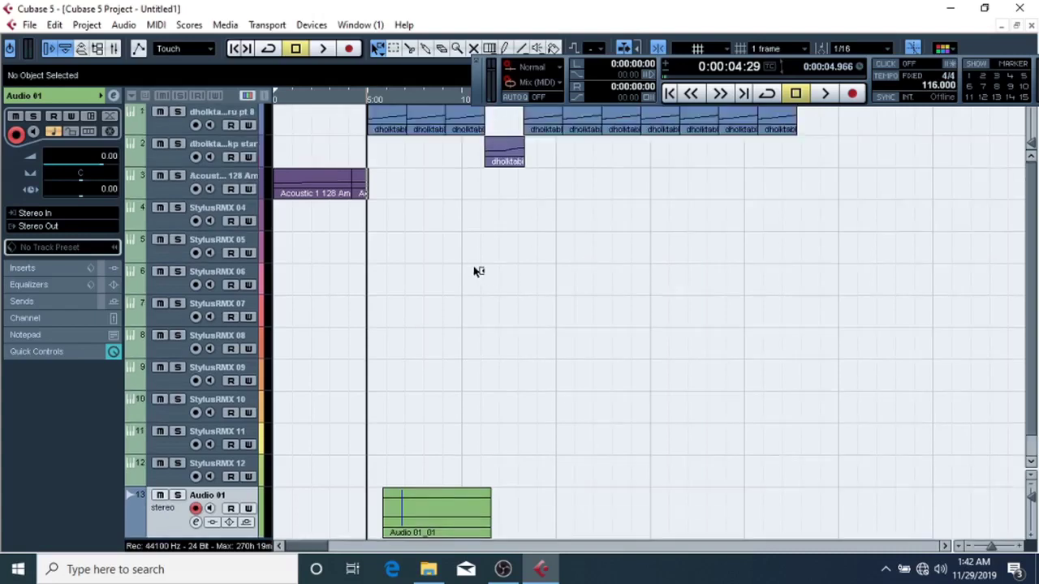
Step: Remove the Audio 01 track together with its recorded clip
{"action": "scroll", "coordinate": [455, 292], "scroll_direction": "down", "scroll_amount": 1}
{"action": "right_click", "coordinate": [156, 486]}
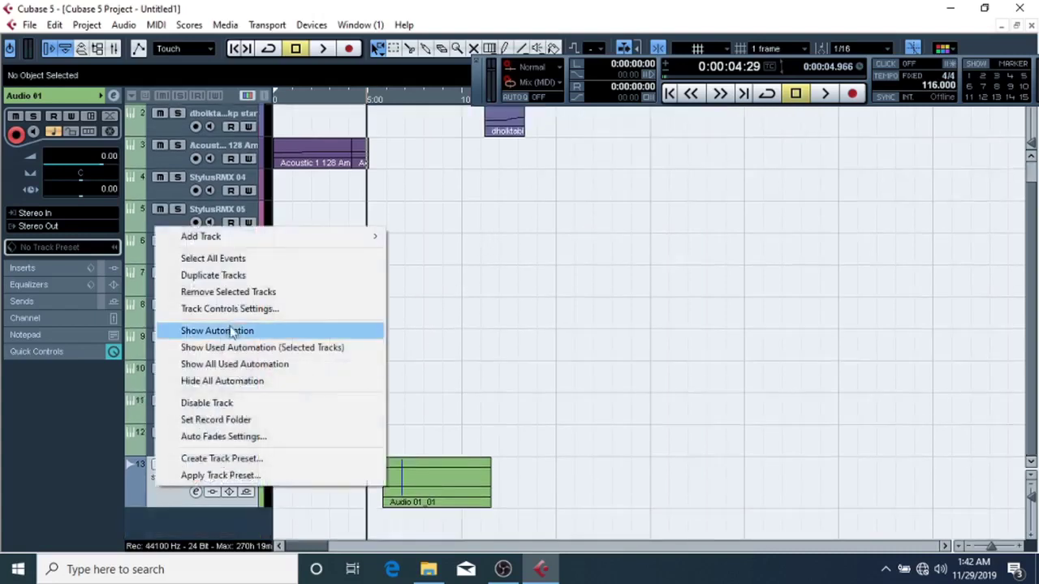
{"action": "left_click", "coordinate": [235, 292]}
Step: Remove the empty instrument tracks one at a time, from StylusRMX 12 up to StylusRMX 04
{"action": "right_click", "coordinate": [174, 478]}
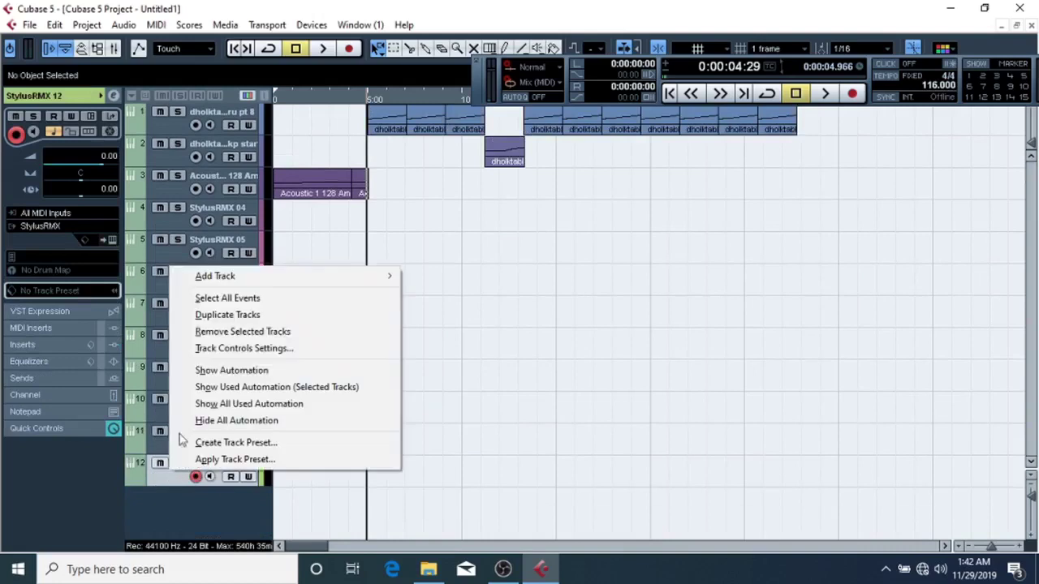
{"action": "left_click", "coordinate": [203, 331]}
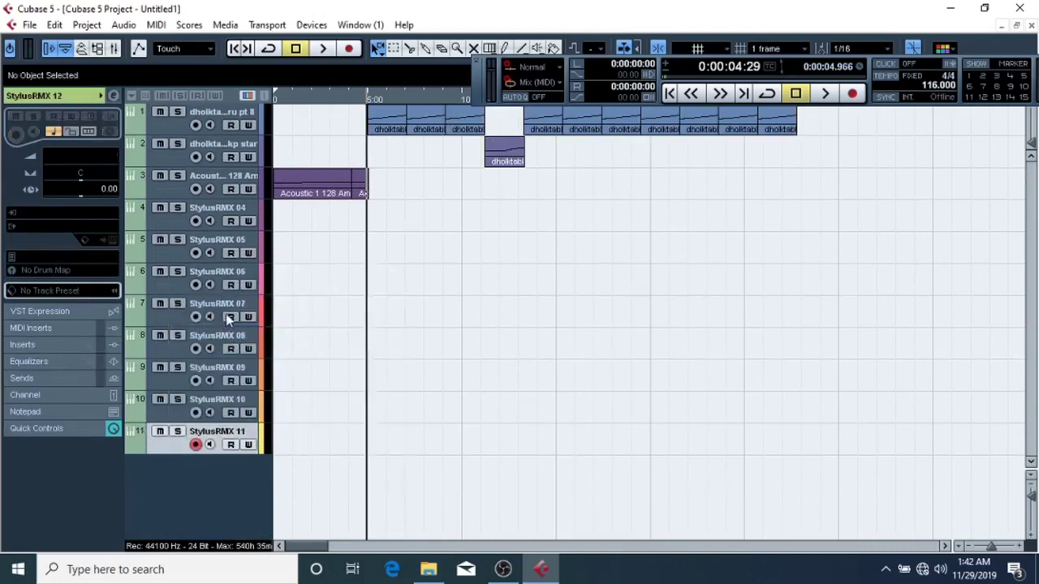
{"action": "right_click", "coordinate": [182, 434]}
{"action": "left_click", "coordinate": [236, 303]}
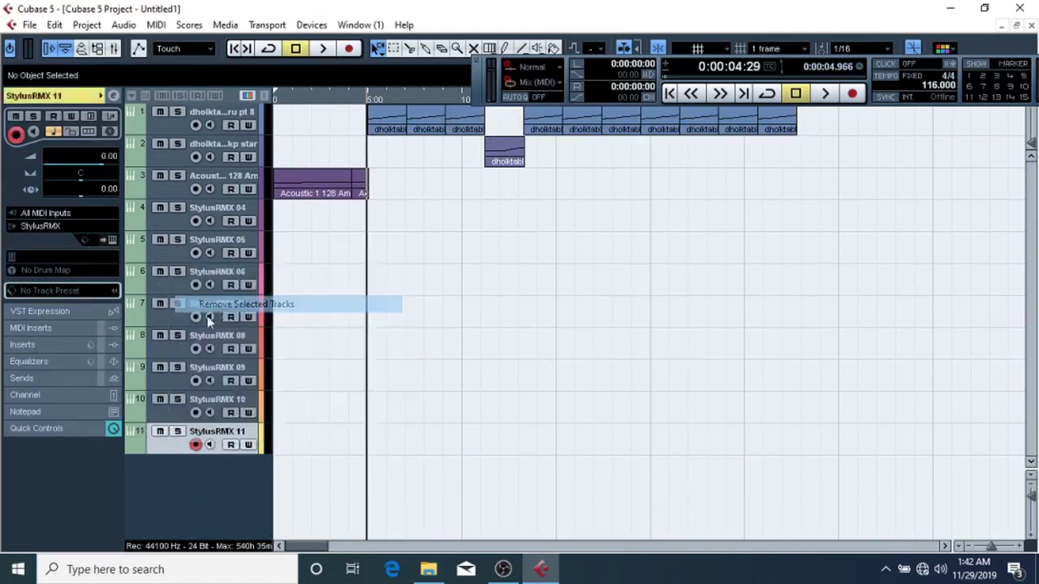
{"action": "right_click", "coordinate": [173, 420]}
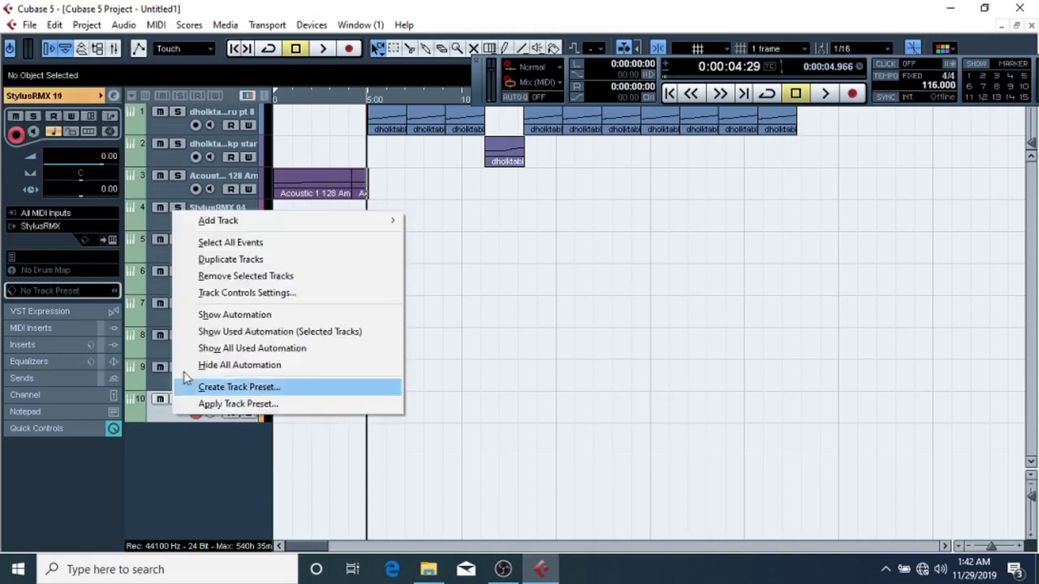
{"action": "left_click", "coordinate": [228, 273]}
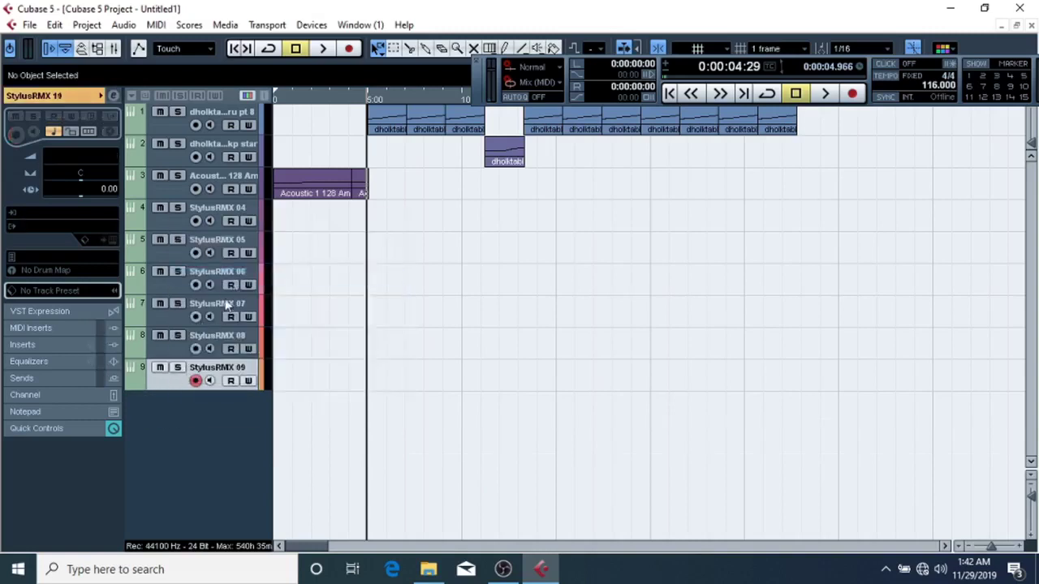
{"action": "right_click", "coordinate": [174, 380]}
{"action": "left_click", "coordinate": [240, 240]}
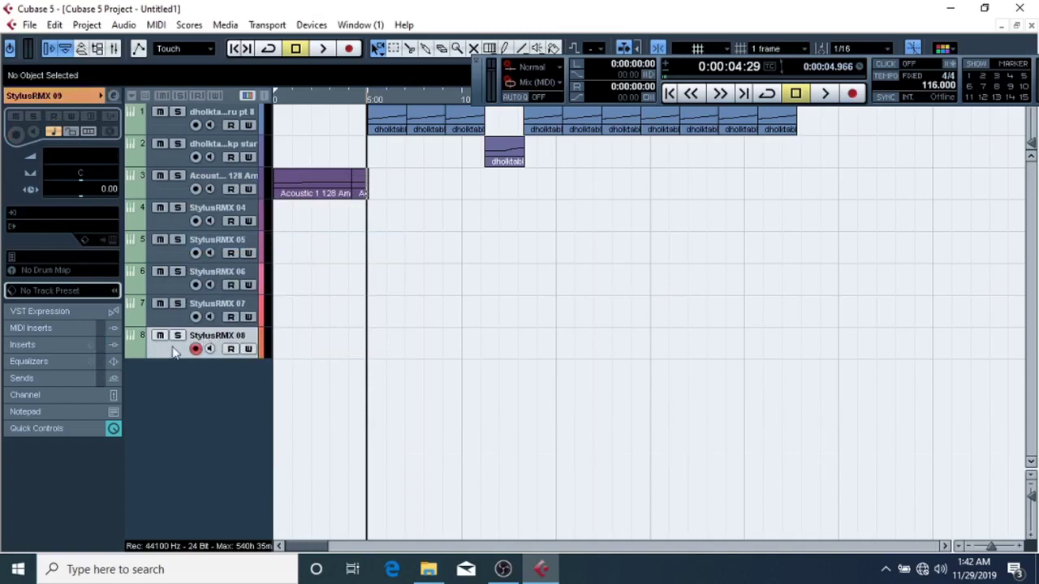
{"action": "right_click", "coordinate": [173, 346]}
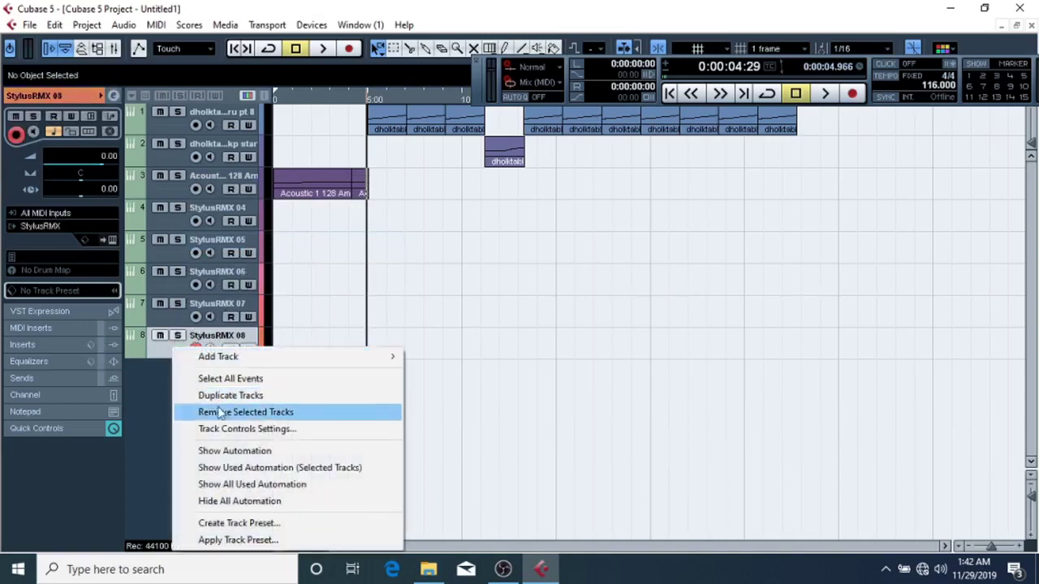
{"action": "left_click", "coordinate": [221, 414]}
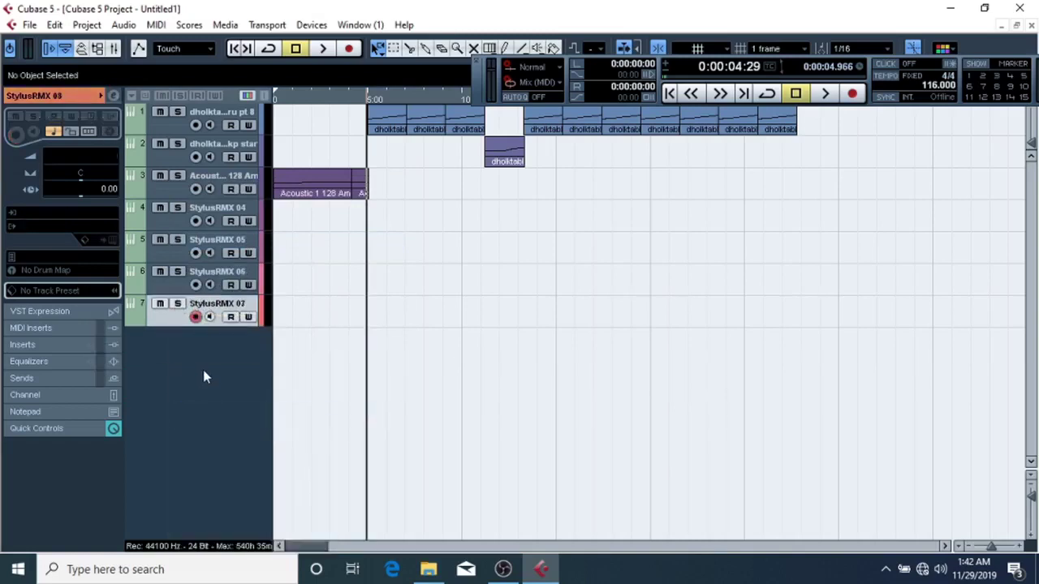
{"action": "right_click", "coordinate": [203, 377]}
{"action": "left_click", "coordinate": [215, 381]}
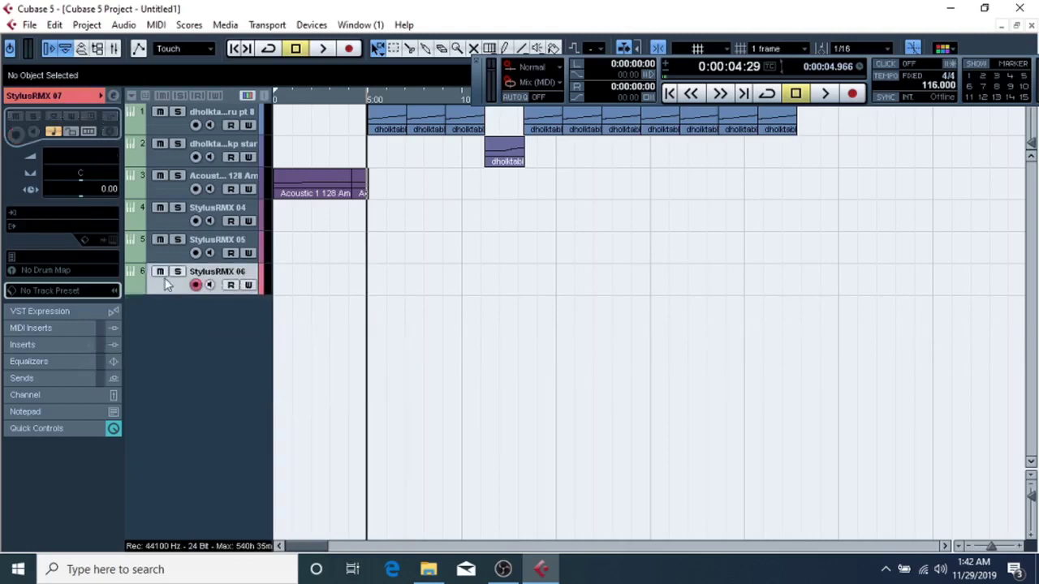
{"action": "right_click", "coordinate": [196, 283]}
{"action": "left_click", "coordinate": [204, 344]}
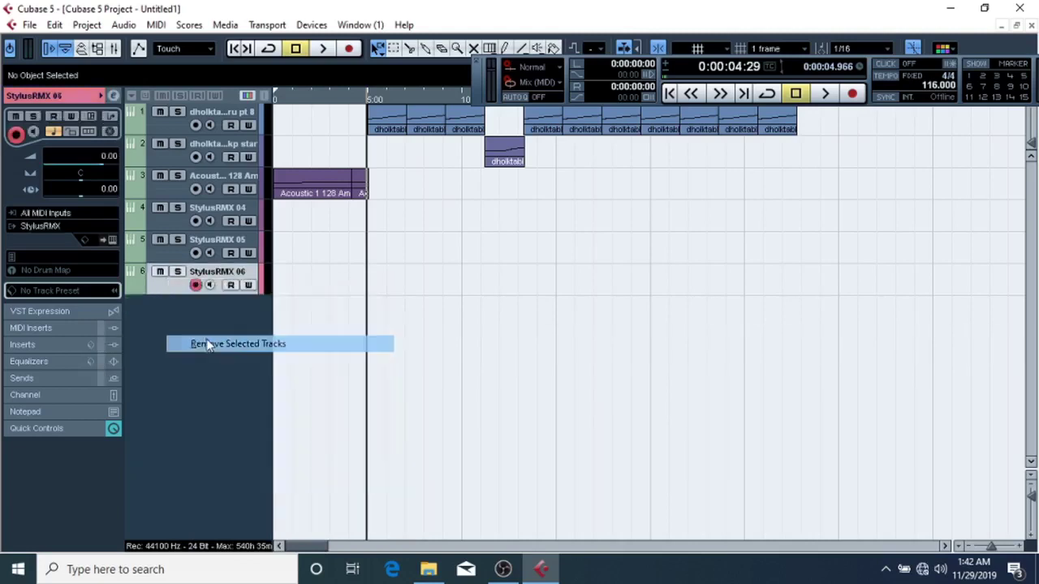
{"action": "right_click", "coordinate": [208, 315]}
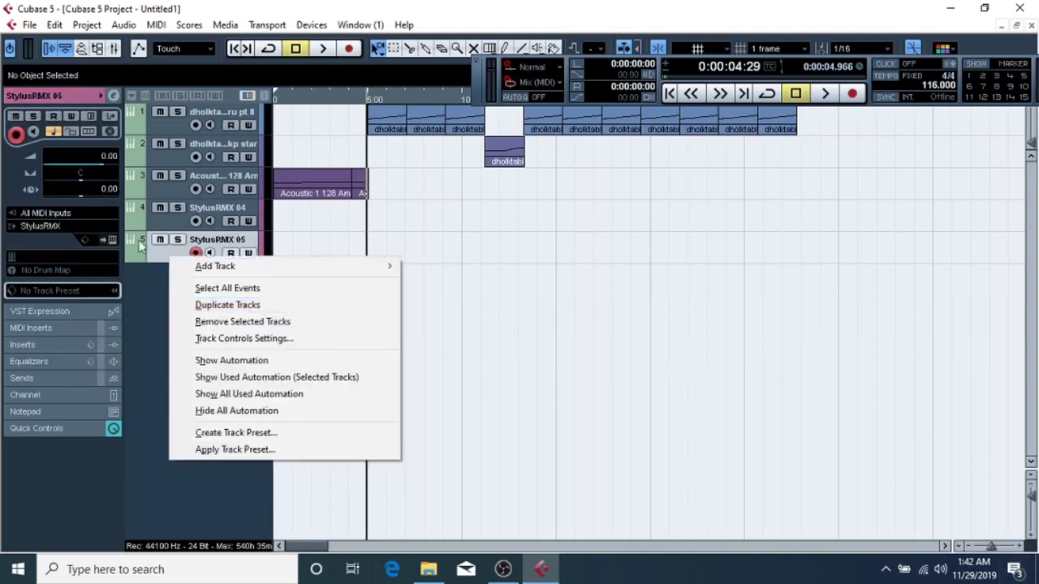
{"action": "left_click", "coordinate": [219, 322]}
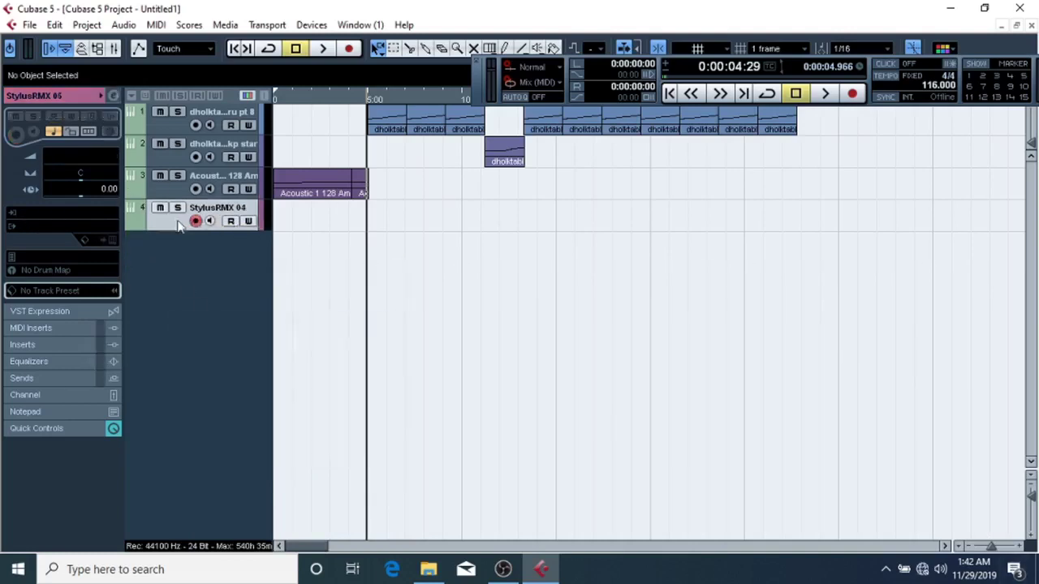
{"action": "right_click", "coordinate": [174, 216]}
{"action": "left_click", "coordinate": [223, 283]}
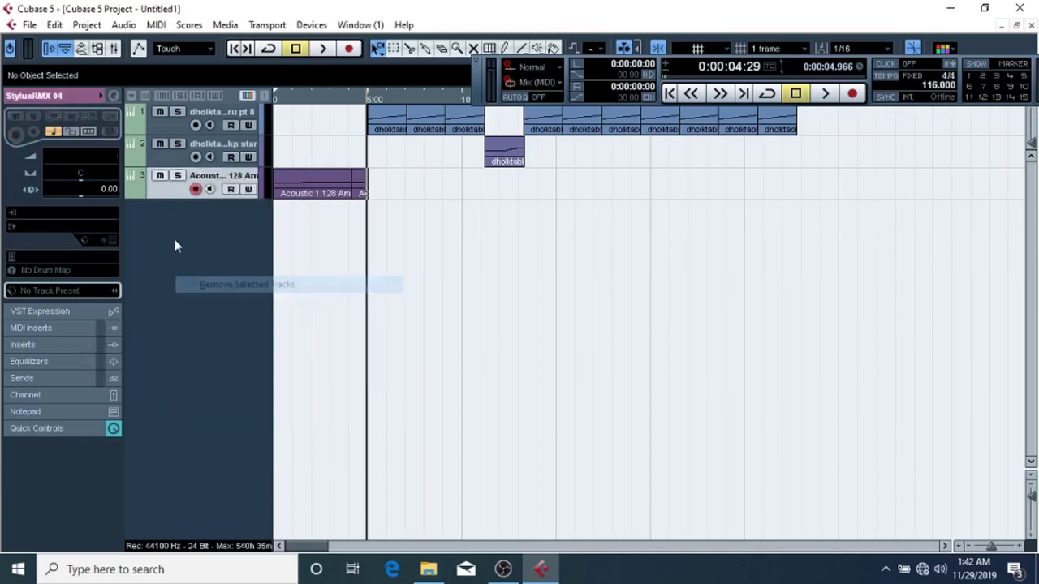
Step: Remove the Acoustic 1 128 Am track and both dholktabla tracks with their loops
{"action": "right_click", "coordinate": [174, 193]}
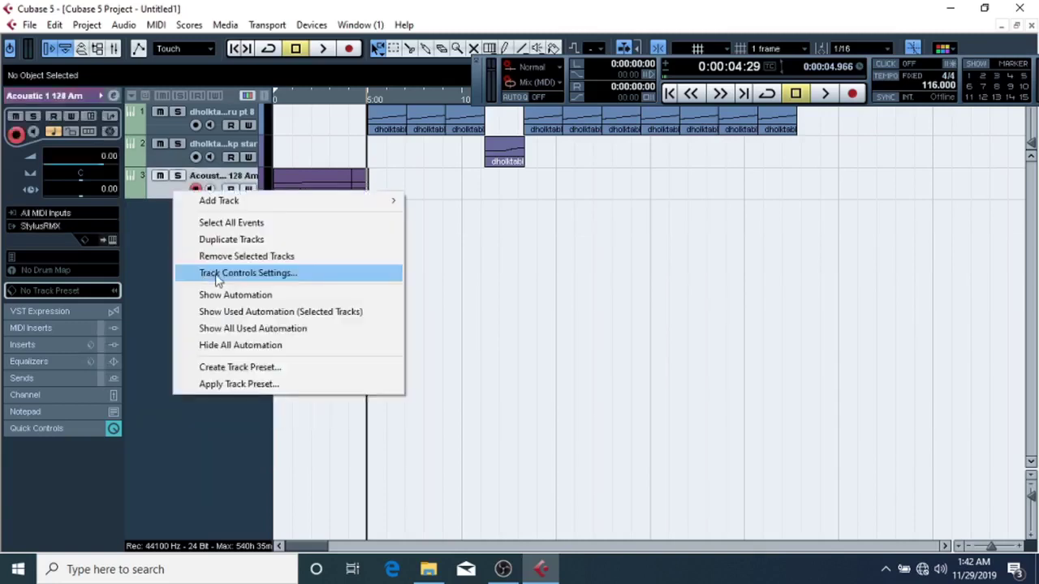
{"action": "left_click", "coordinate": [216, 254]}
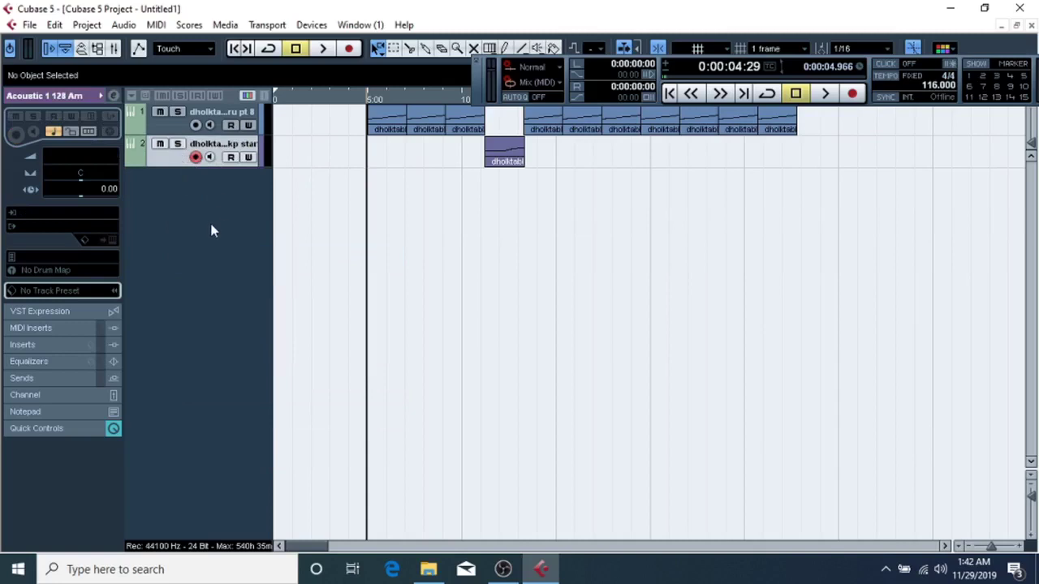
{"action": "right_click", "coordinate": [179, 157]}
{"action": "left_click", "coordinate": [245, 220]}
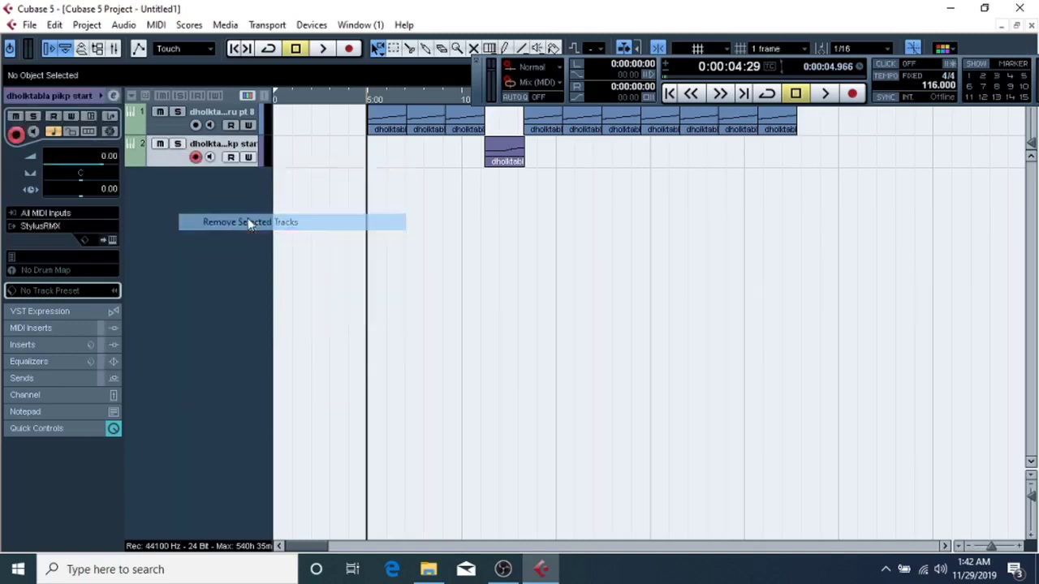
{"action": "right_click", "coordinate": [170, 123]}
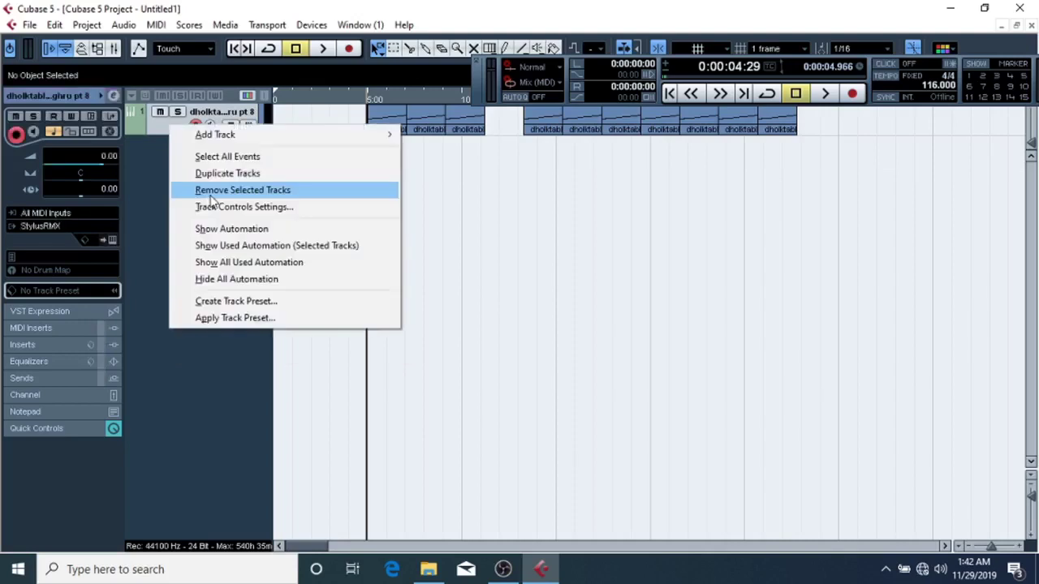
{"action": "key", "text": "Escape"}
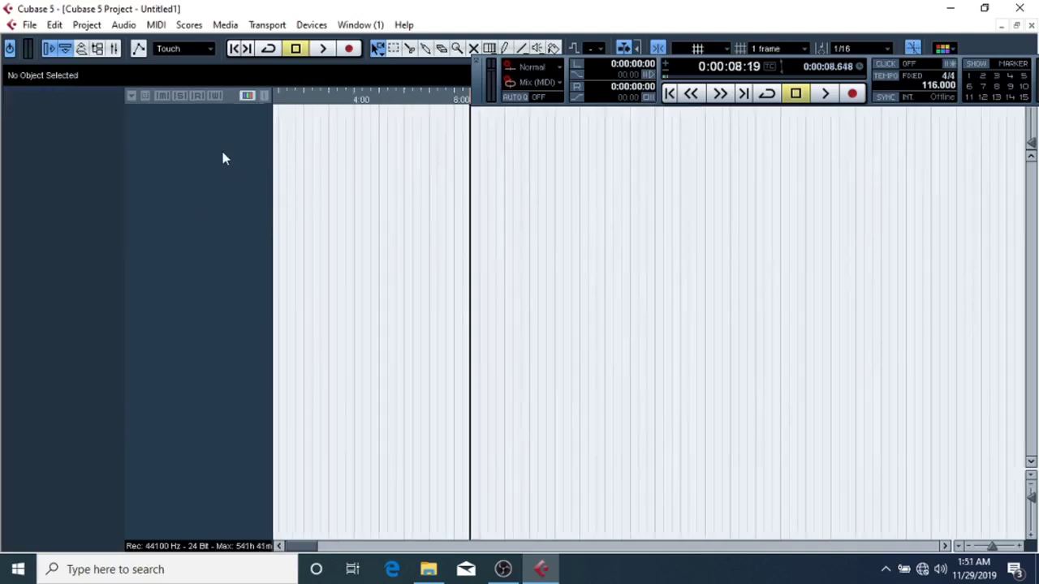
Step: Add one instrument track with StylusRMX as its VST instrument
{"action": "right_click", "coordinate": [224, 158]}
{"action": "left_click", "coordinate": [250, 177]}
{"action": "left_click", "coordinate": [509, 296]}
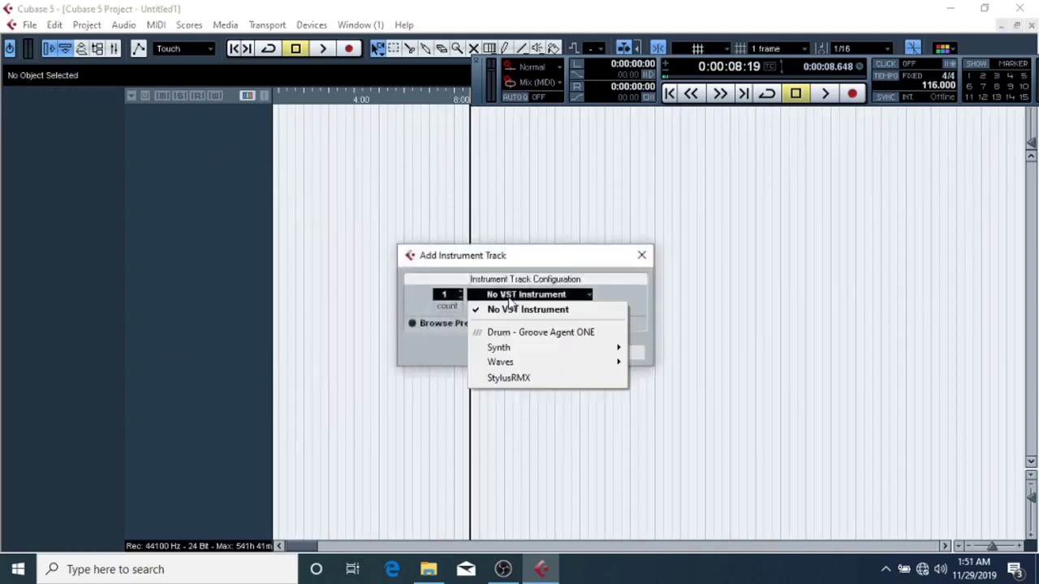
{"action": "left_click", "coordinate": [511, 378]}
{"action": "left_click", "coordinate": [542, 351]}
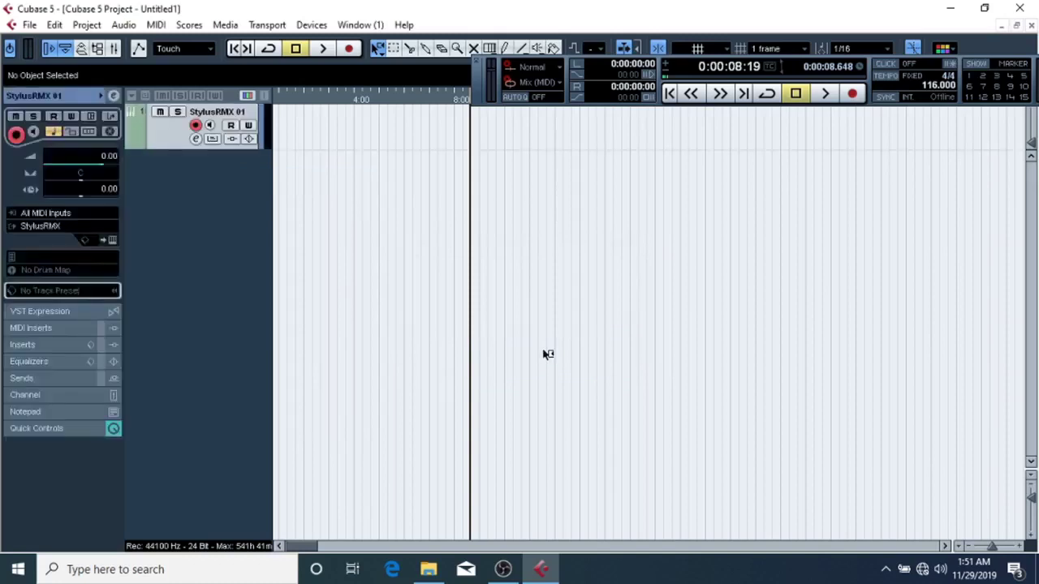
Step: Add one stereo audio track and one stereo group channel track below the StylusRMX 01 track
{"action": "right_click", "coordinate": [218, 218]}
{"action": "left_click", "coordinate": [243, 229]}
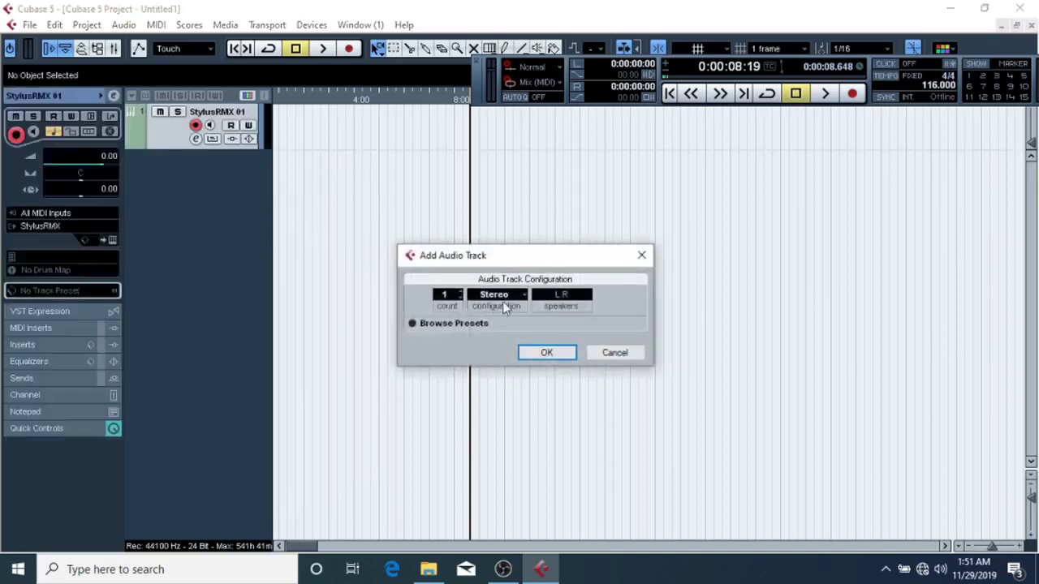
{"action": "left_click", "coordinate": [546, 356]}
{"action": "right_click", "coordinate": [196, 215]}
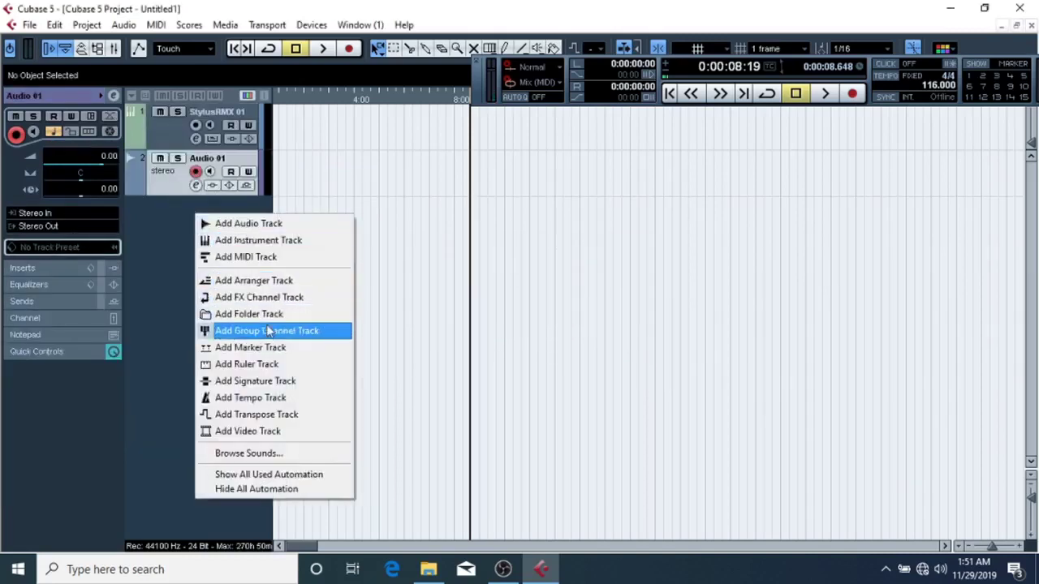
{"action": "left_click", "coordinate": [229, 331]}
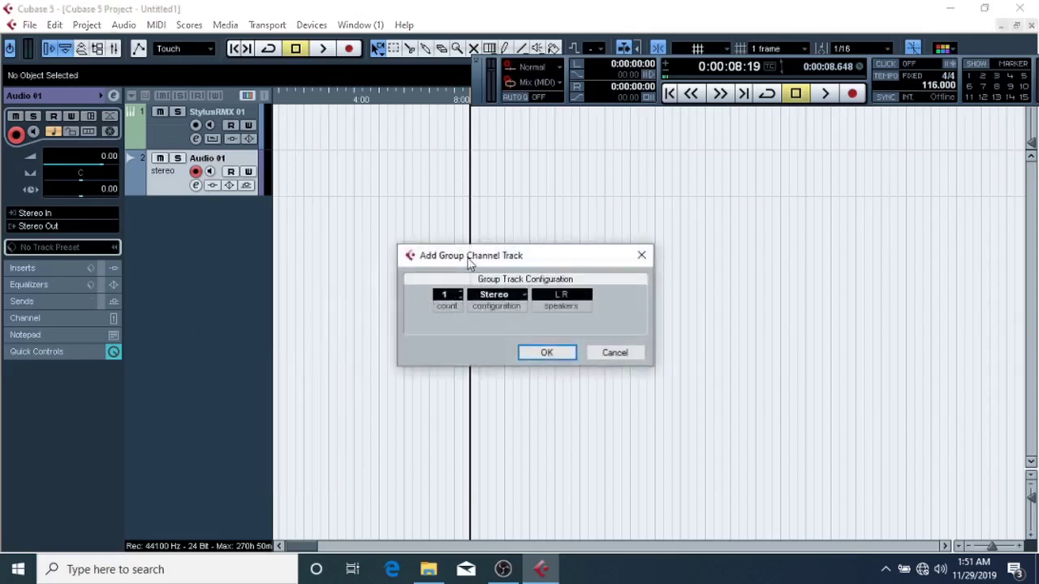
{"action": "left_click", "coordinate": [546, 351]}
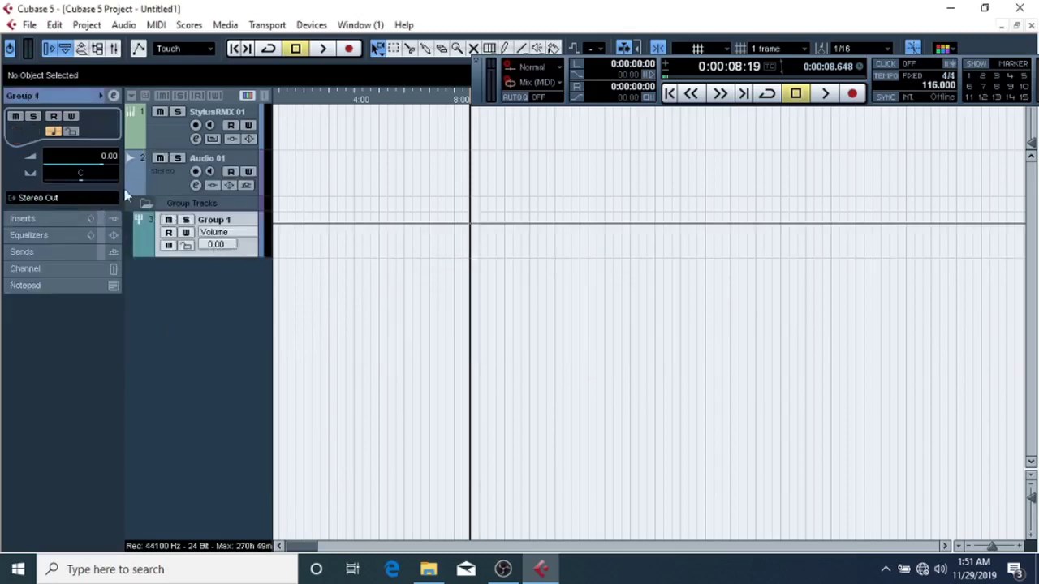
Step: Review the output routing choices in the StylusRMX 01 channel settings and keep Stereo Out selected
{"action": "left_click", "coordinate": [166, 177]}
{"action": "left_click", "coordinate": [164, 148]}
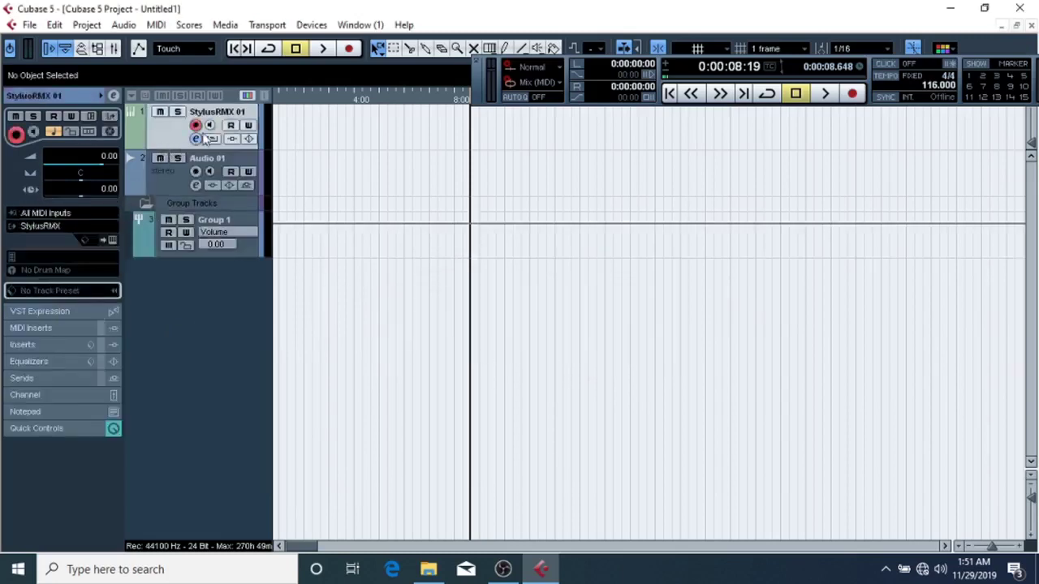
{"action": "left_click", "coordinate": [199, 138]}
{"action": "left_click", "coordinate": [854, 261]}
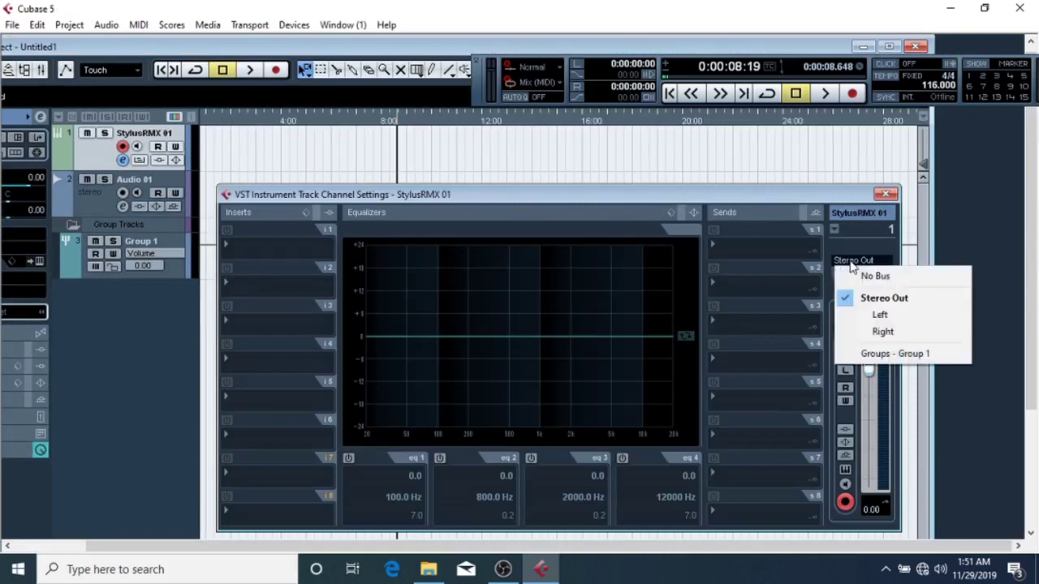
{"action": "left_click", "coordinate": [860, 297]}
{"action": "left_click", "coordinate": [887, 193]}
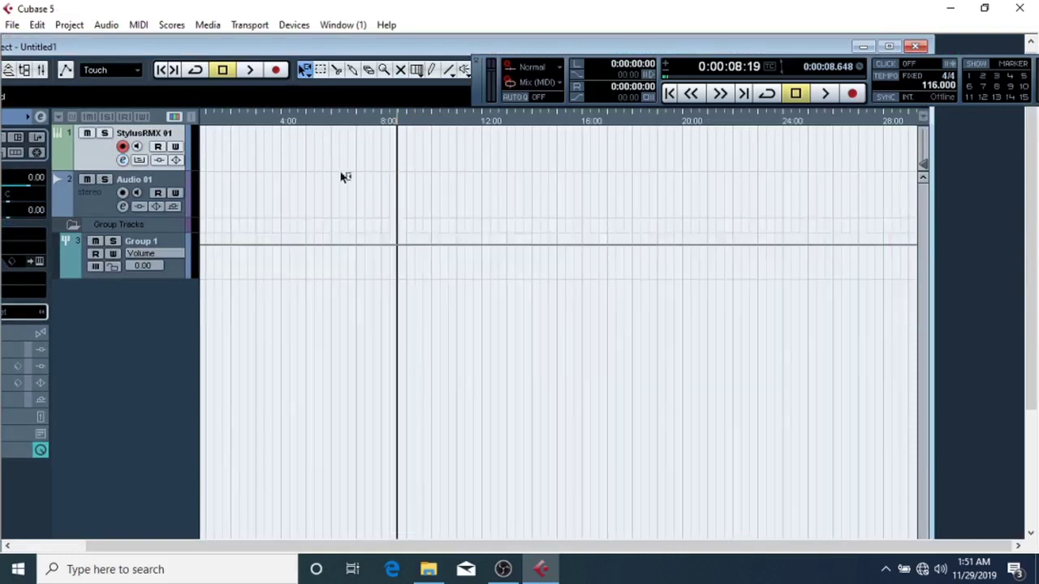
{"action": "double_click", "coordinate": [258, 50]}
{"action": "left_click", "coordinate": [180, 175]}
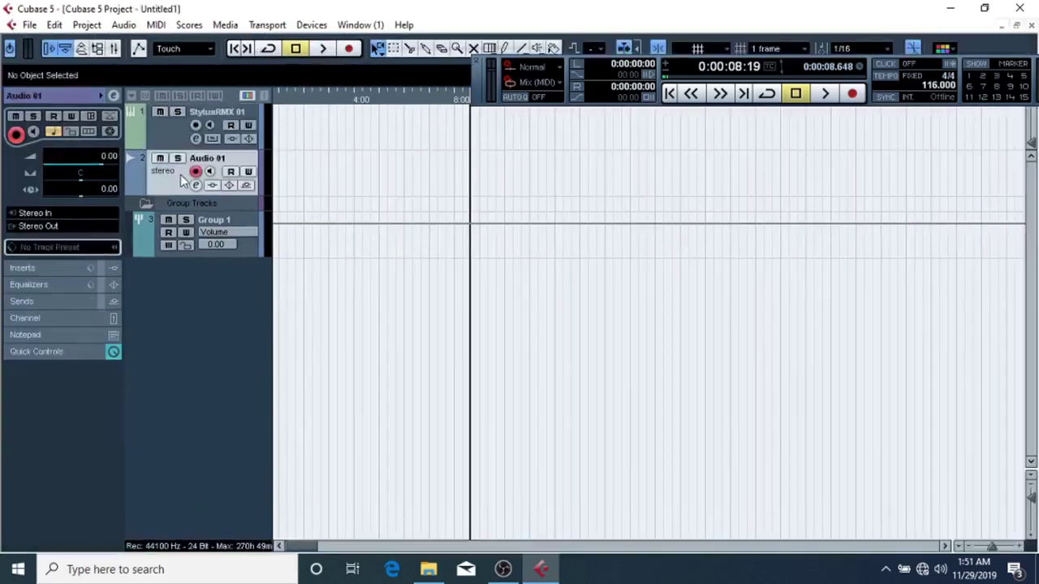
Step: Route the StylusRMX 01 channel's output to Group 1 in its channel settings
{"action": "left_click", "coordinate": [177, 140]}
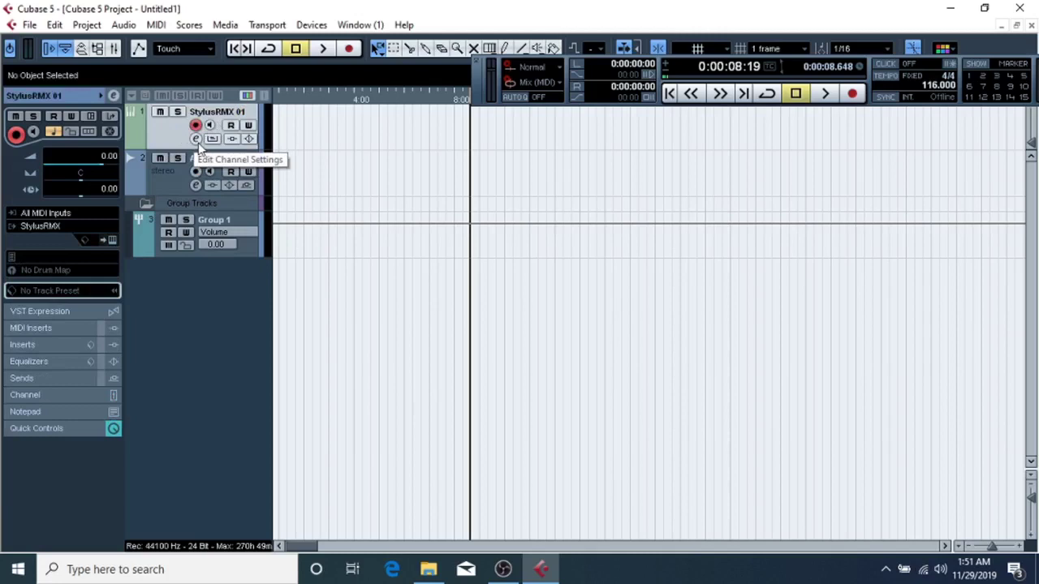
{"action": "left_click", "coordinate": [196, 140]}
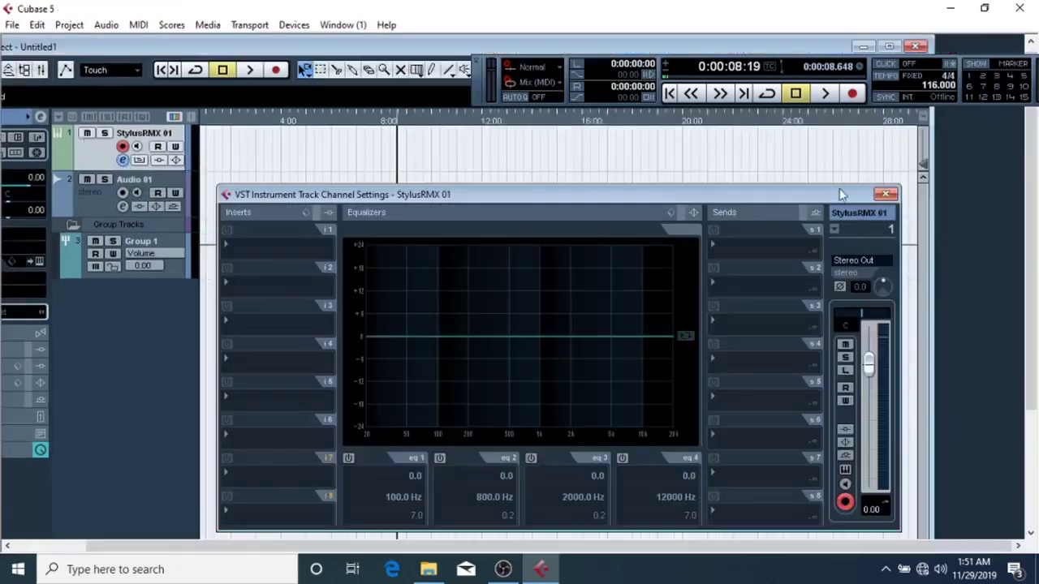
{"action": "left_click_drag", "start_coordinate": [852, 195], "coordinate": [657, 121]}
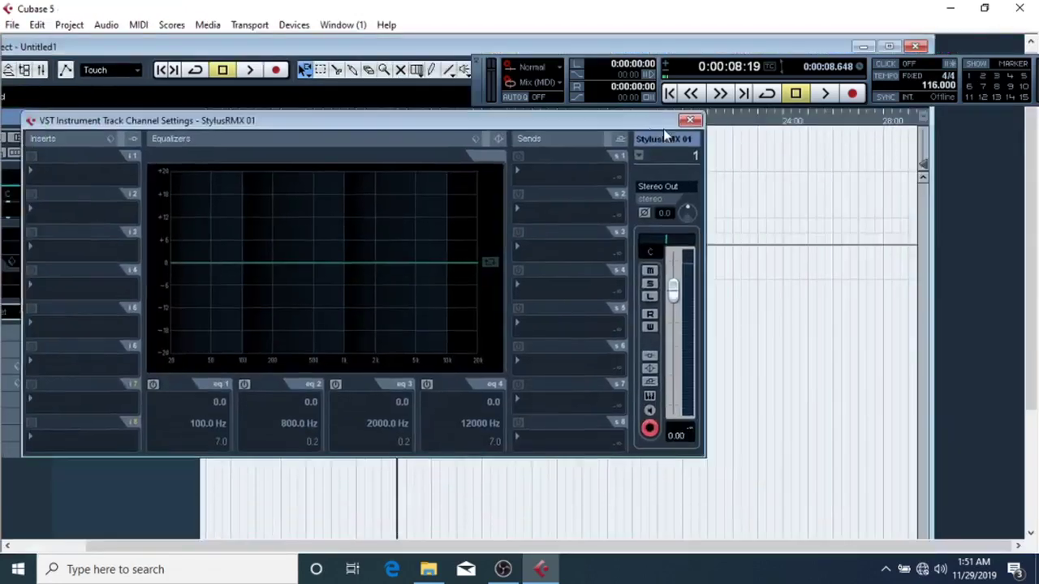
{"action": "left_click", "coordinate": [674, 186]}
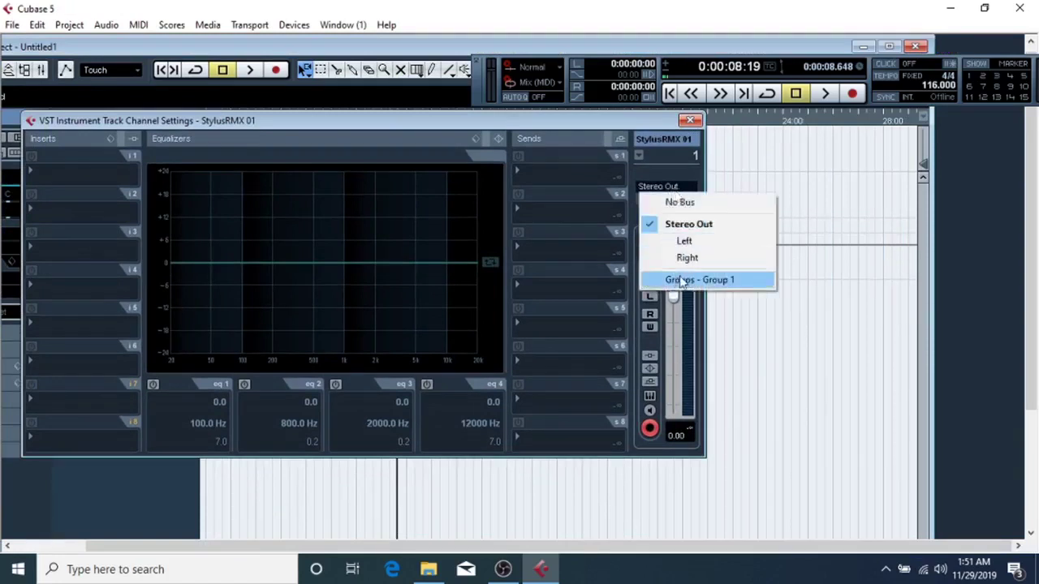
{"action": "left_click", "coordinate": [680, 281]}
{"action": "left_click", "coordinate": [688, 120]}
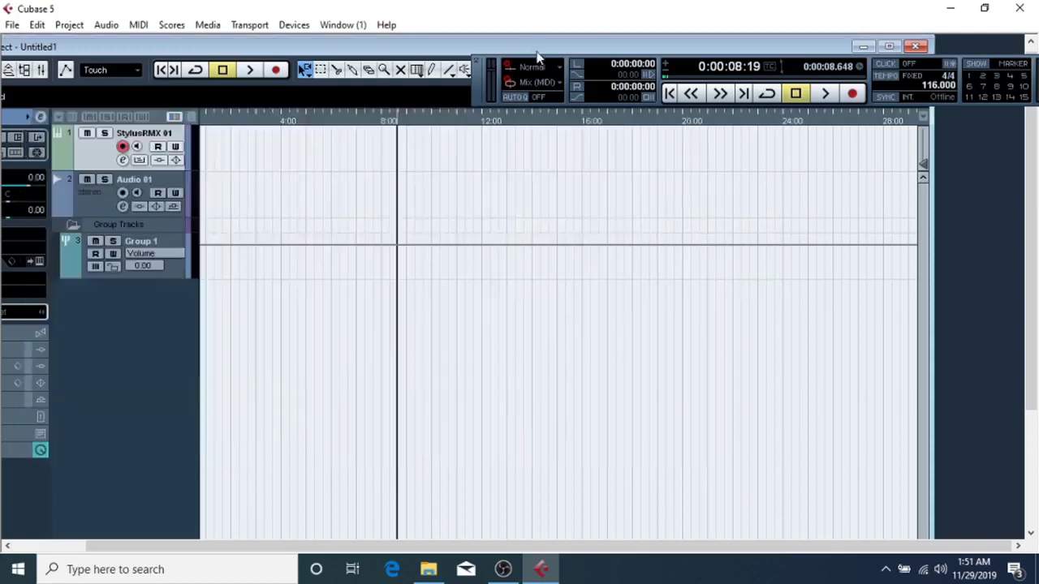
{"action": "double_click", "coordinate": [527, 48]}
Step: Route the Audio 01 channel's output to Group 1 and move the playhead back near the project start
{"action": "left_click", "coordinate": [164, 174]}
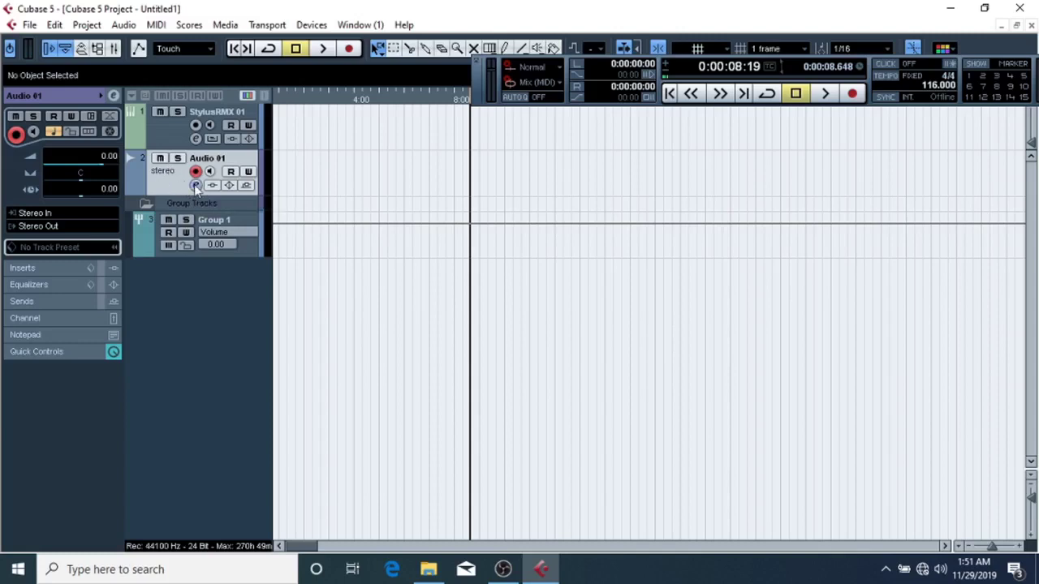
{"action": "left_click", "coordinate": [195, 185]}
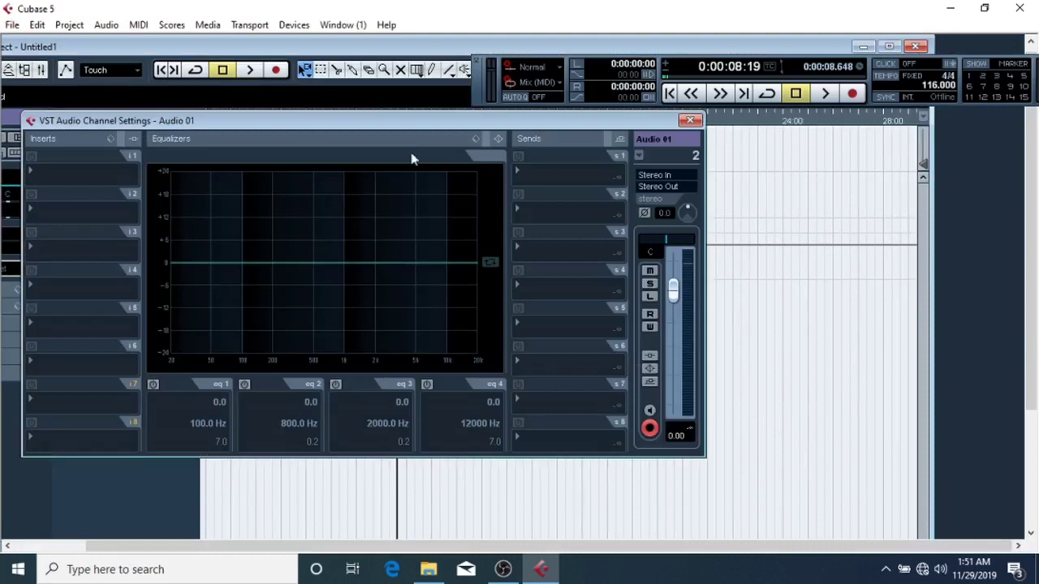
{"action": "left_click", "coordinate": [654, 186]}
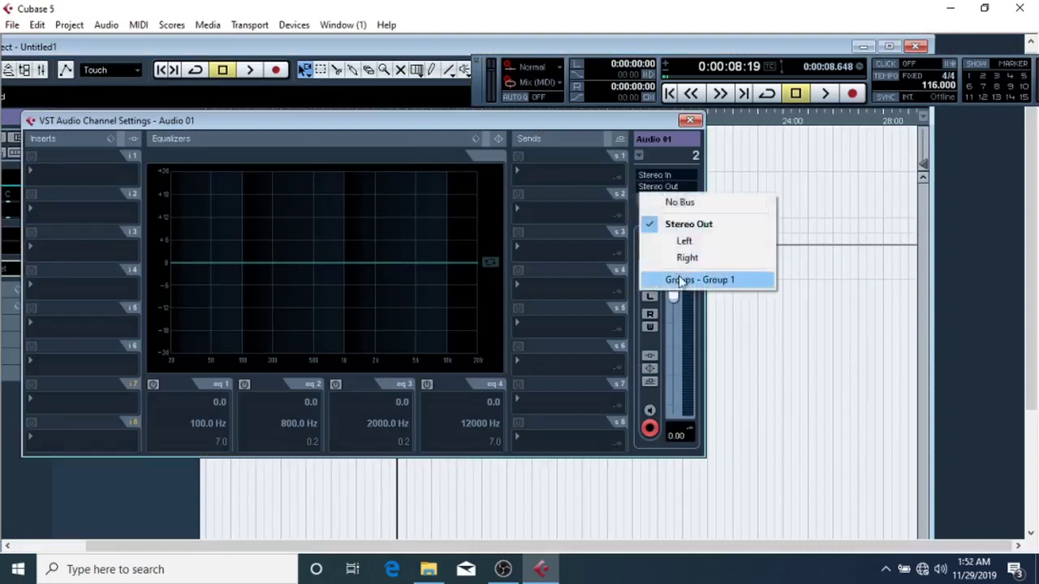
{"action": "left_click", "coordinate": [712, 279]}
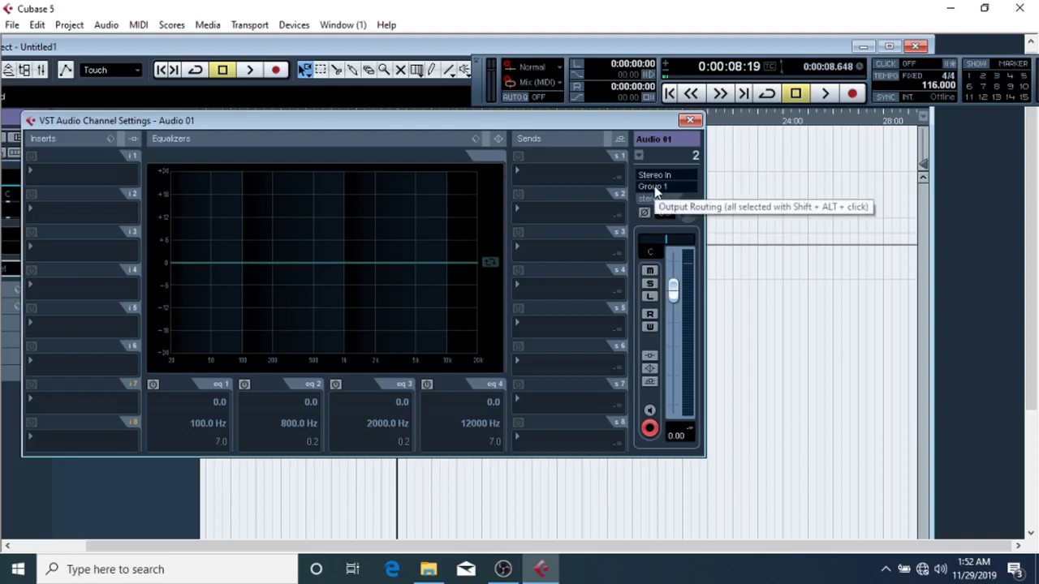
{"action": "left_click", "coordinate": [689, 120]}
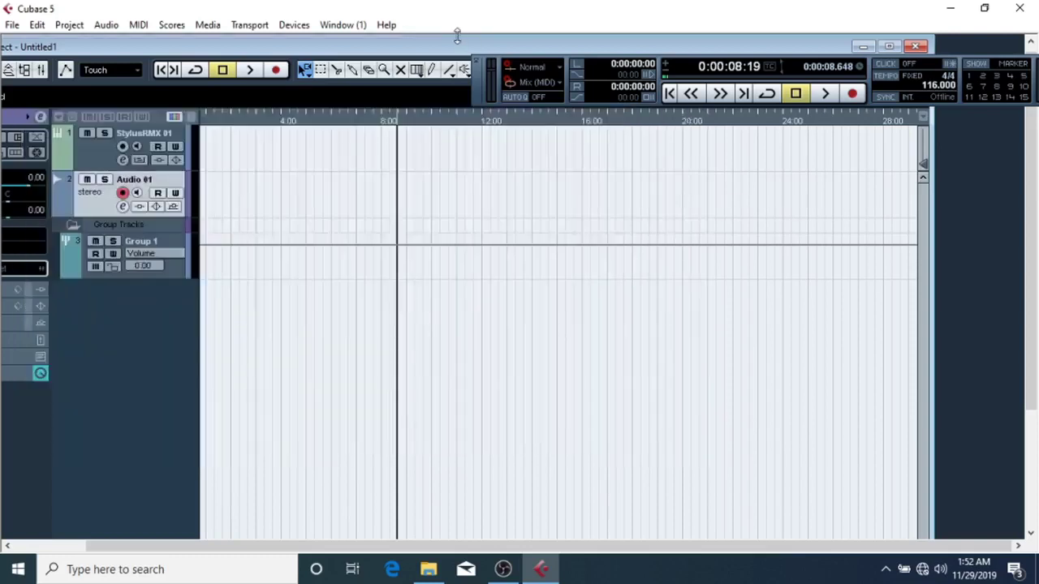
{"action": "double_click", "coordinate": [452, 47]}
{"action": "left_click_drag", "start_coordinate": [307, 104], "coordinate": [289, 103]}
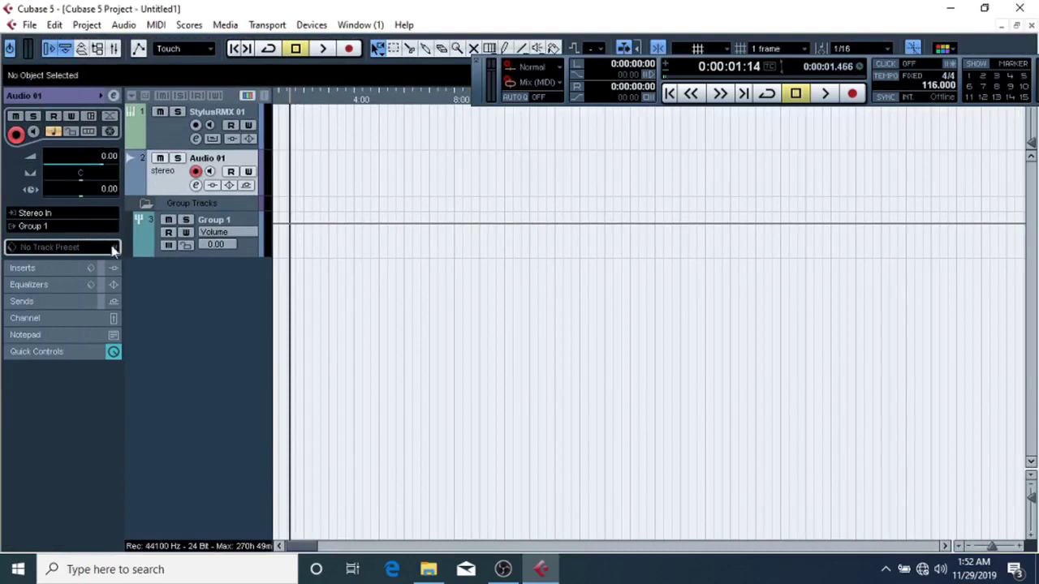
Step: Open the StylusRMX instrument window for the StylusRMX 01 track and place it clear of the track list
{"action": "left_click", "coordinate": [169, 144]}
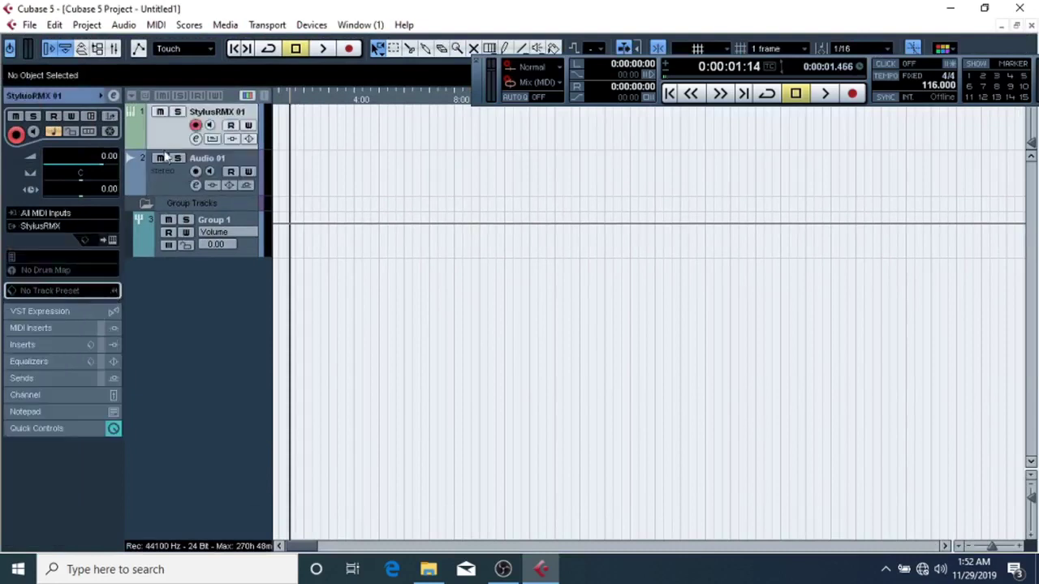
{"action": "left_click", "coordinate": [113, 240]}
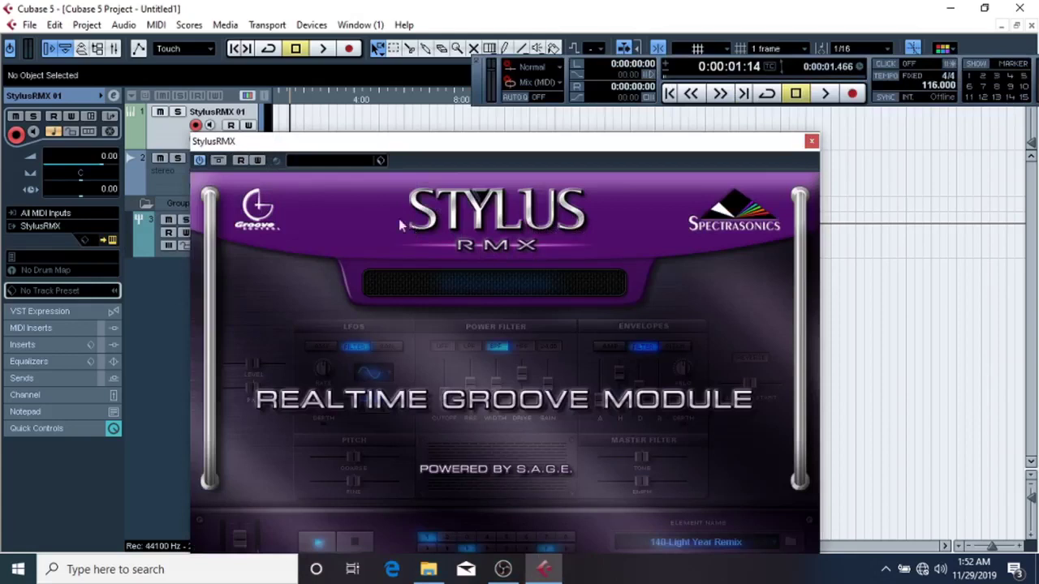
{"action": "left_click_drag", "start_coordinate": [276, 149], "coordinate": [468, 157]}
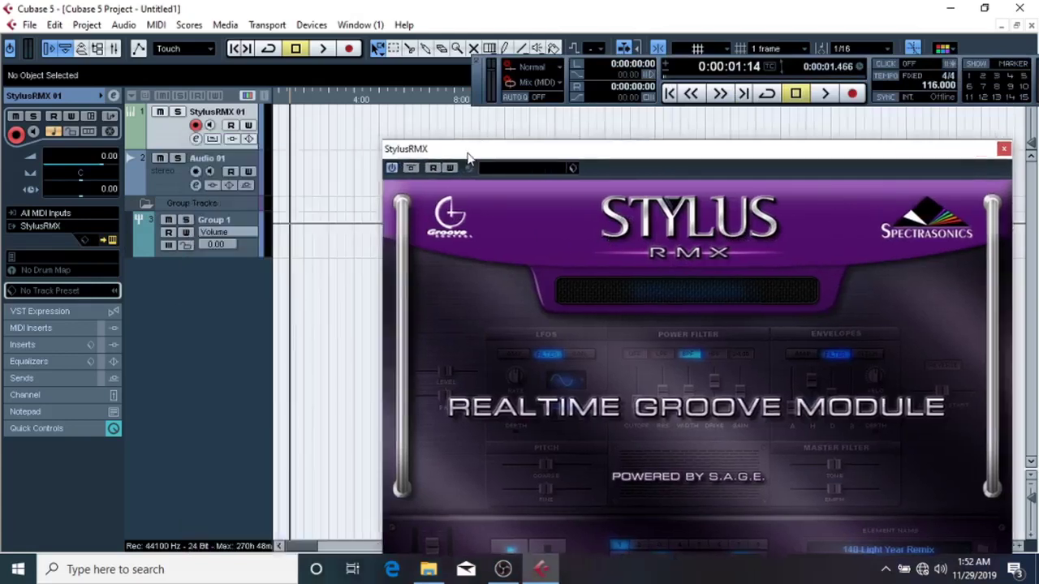
Step: Add seven more stereo audio tracks below the StylusRMX 01 track
{"action": "right_click", "coordinate": [192, 304]}
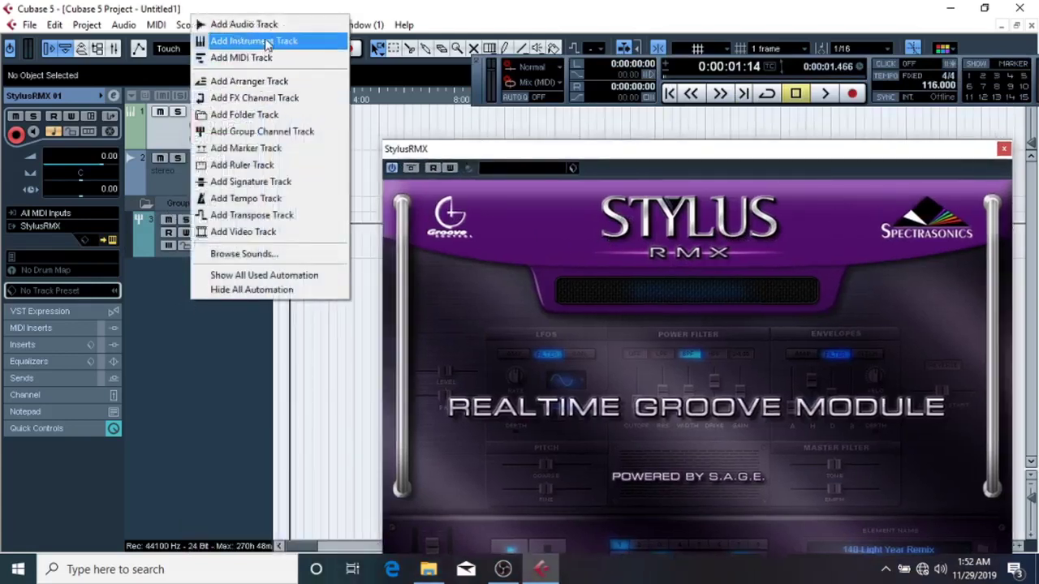
{"action": "left_click", "coordinate": [260, 23]}
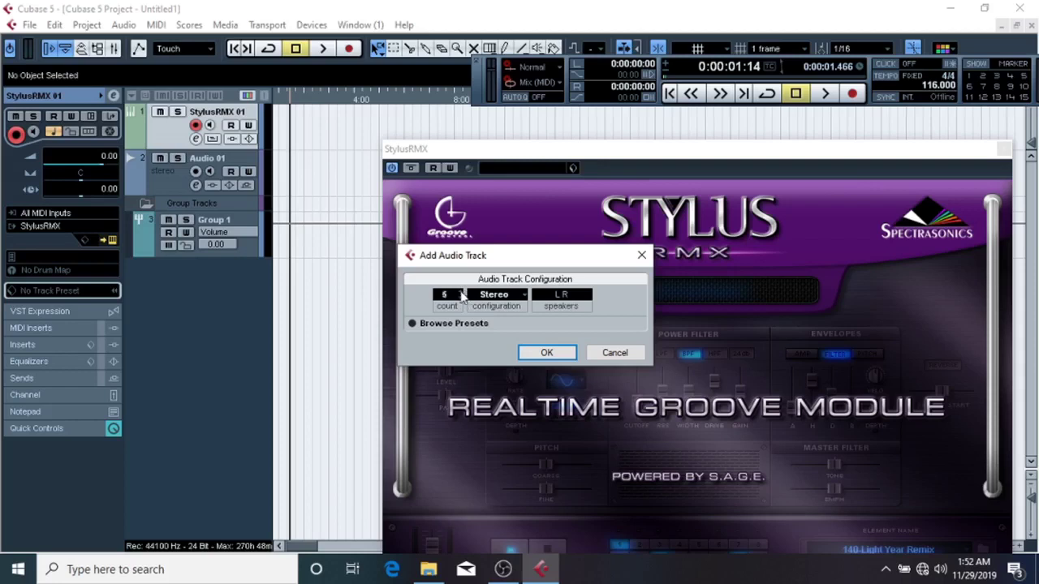
{"action": "left_click", "coordinate": [547, 352]}
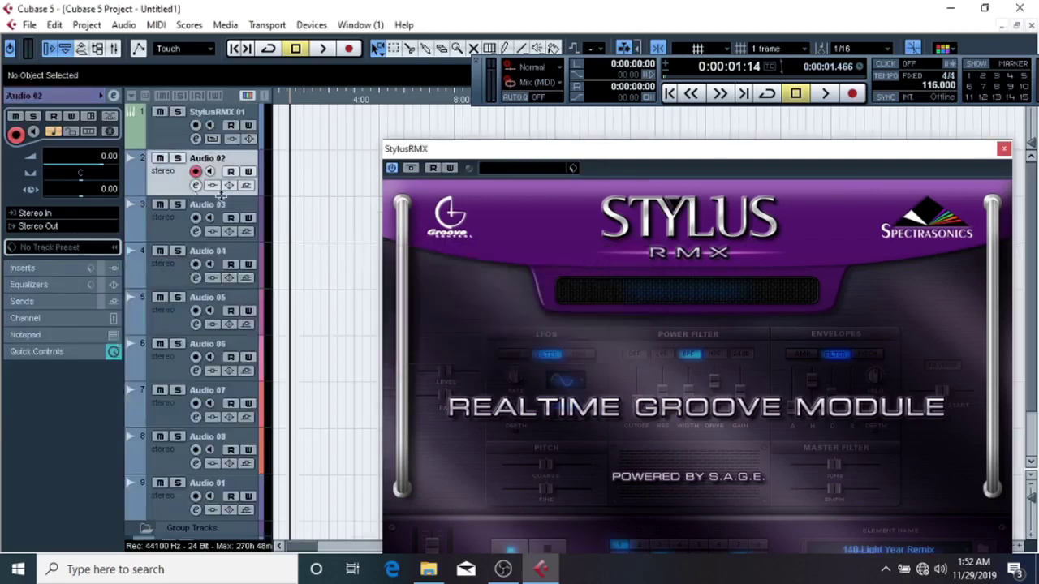
{"action": "scroll", "coordinate": [303, 278], "scroll_direction": "down", "scroll_amount": 2}
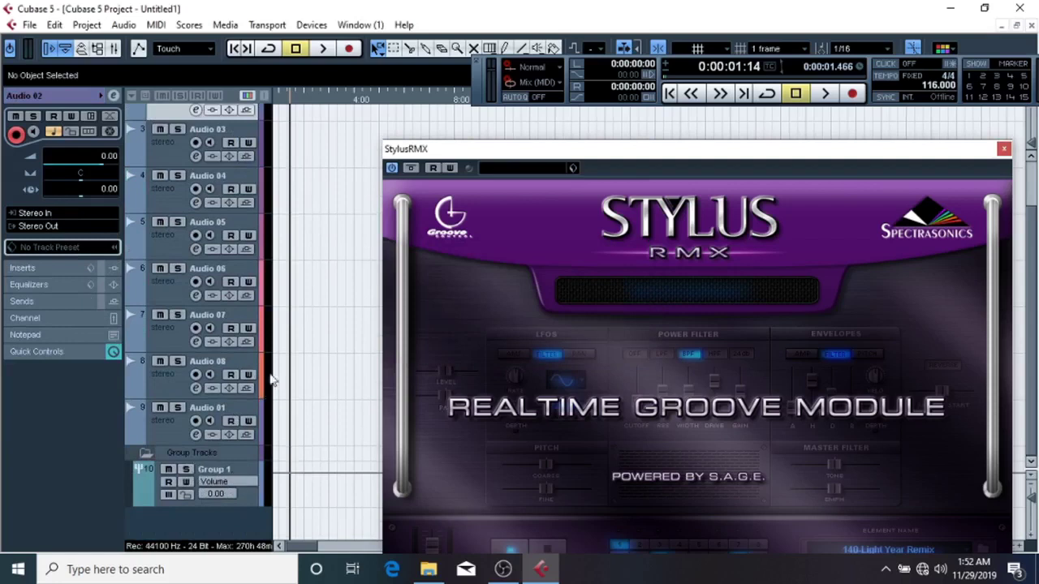
{"action": "scroll", "coordinate": [294, 358], "scroll_direction": "up", "scroll_amount": 2}
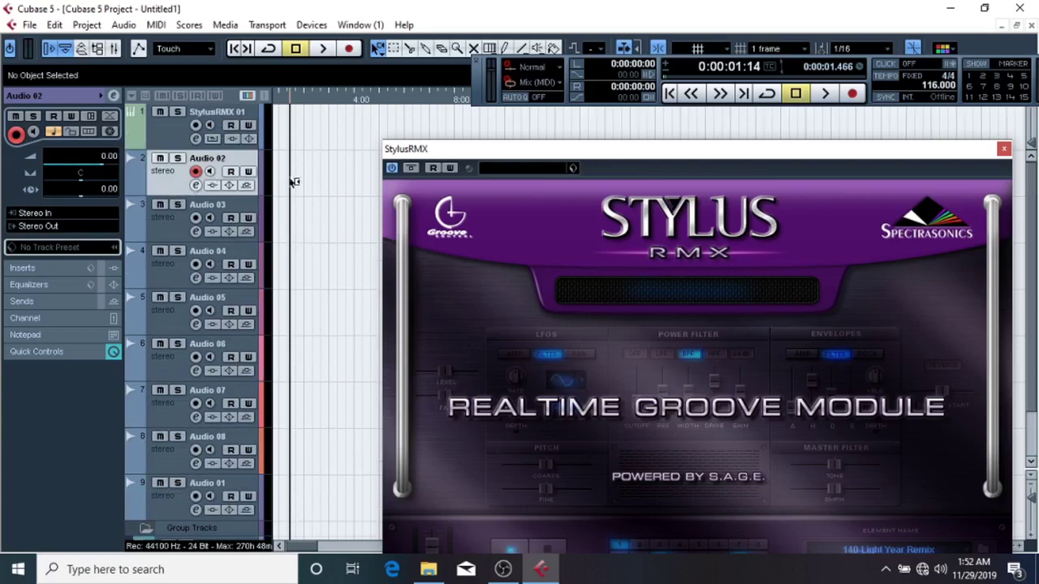
Step: Check the Audio 01 channel settings and move the Audio 01 track directly below StylusRMX 01
{"action": "scroll", "coordinate": [294, 203], "scroll_direction": "down", "scroll_amount": 2}
{"action": "left_click", "coordinate": [208, 422]}
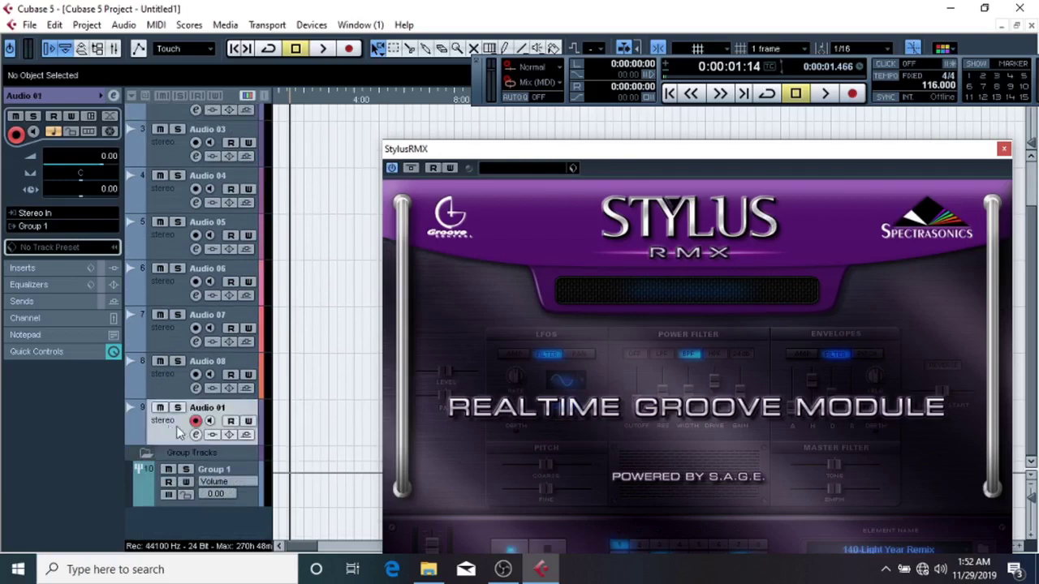
{"action": "left_click", "coordinate": [196, 435]}
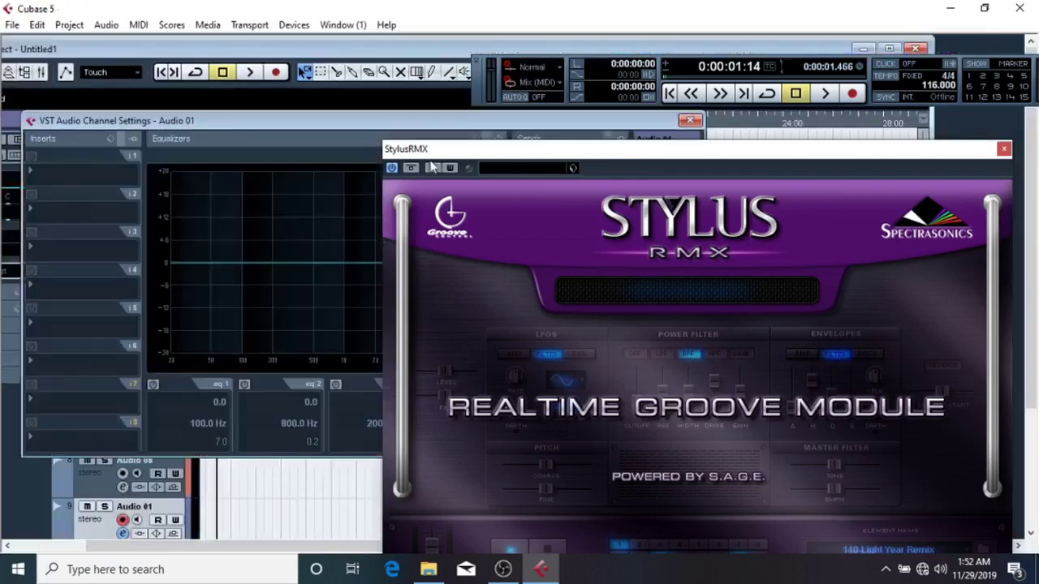
{"action": "left_click_drag", "start_coordinate": [461, 150], "coordinate": [550, 254]}
{"action": "left_click", "coordinate": [691, 121]}
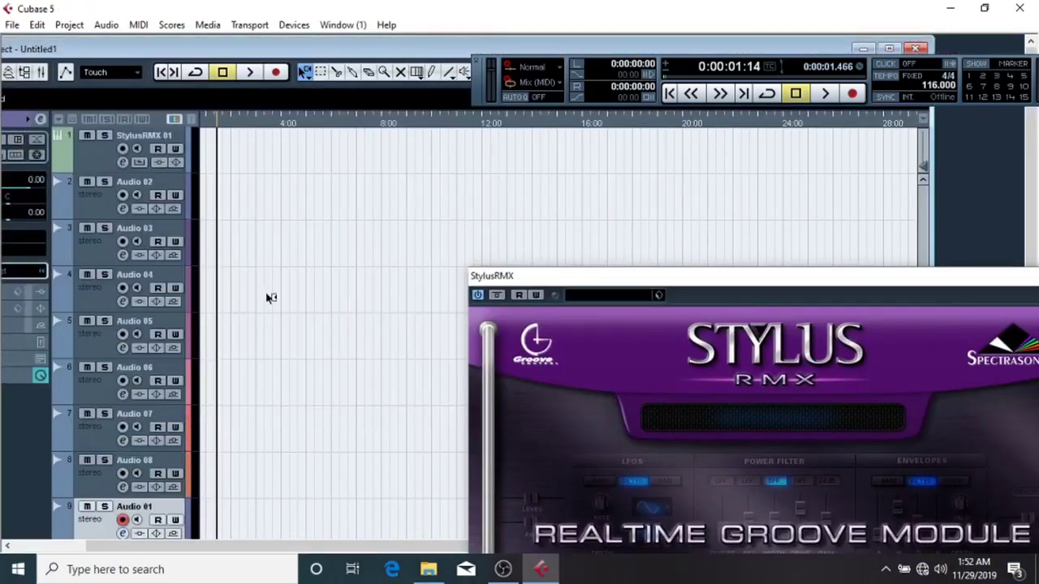
{"action": "left_click_drag", "start_coordinate": [111, 505], "coordinate": [166, 207]}
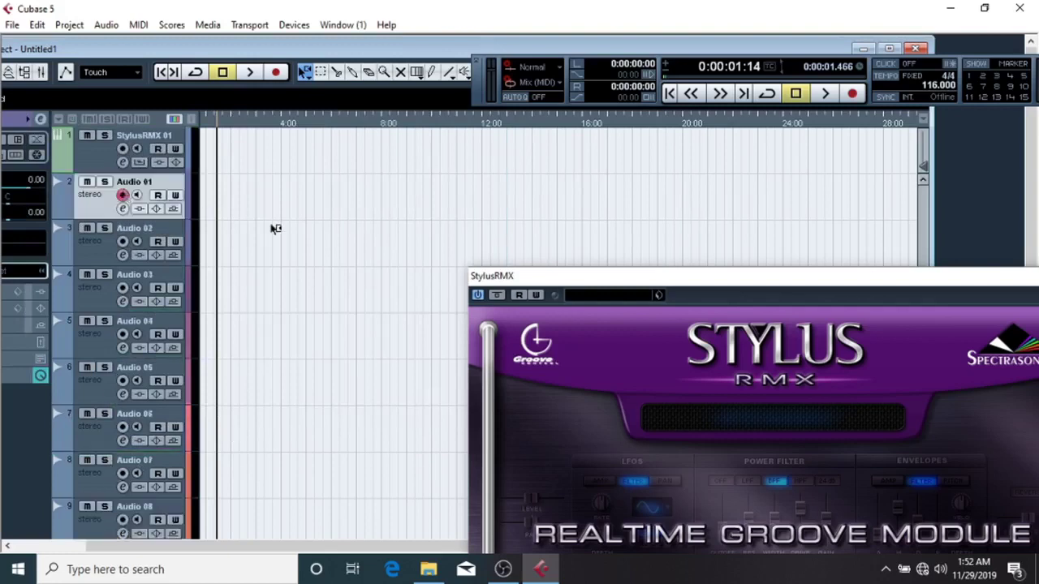
Step: Browse the Accoustic Guitar user library in Stylus RMX and select the Accoustic Guitar 2 suite
{"action": "left_click_drag", "start_coordinate": [625, 288], "coordinate": [426, 196]}
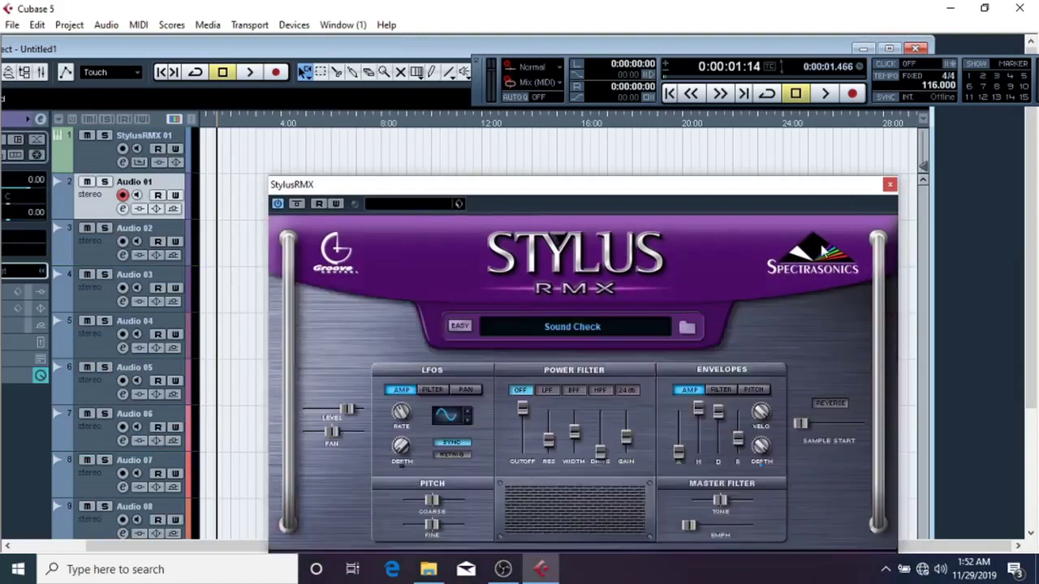
{"action": "left_click", "coordinate": [688, 327]}
{"action": "left_click", "coordinate": [386, 314]}
{"action": "left_click", "coordinate": [387, 242]}
{"action": "left_click", "coordinate": [368, 293]}
{"action": "left_click", "coordinate": [338, 309]}
{"action": "left_click", "coordinate": [387, 313]}
{"action": "left_click", "coordinate": [336, 329]}
{"action": "left_click", "coordinate": [485, 297]}
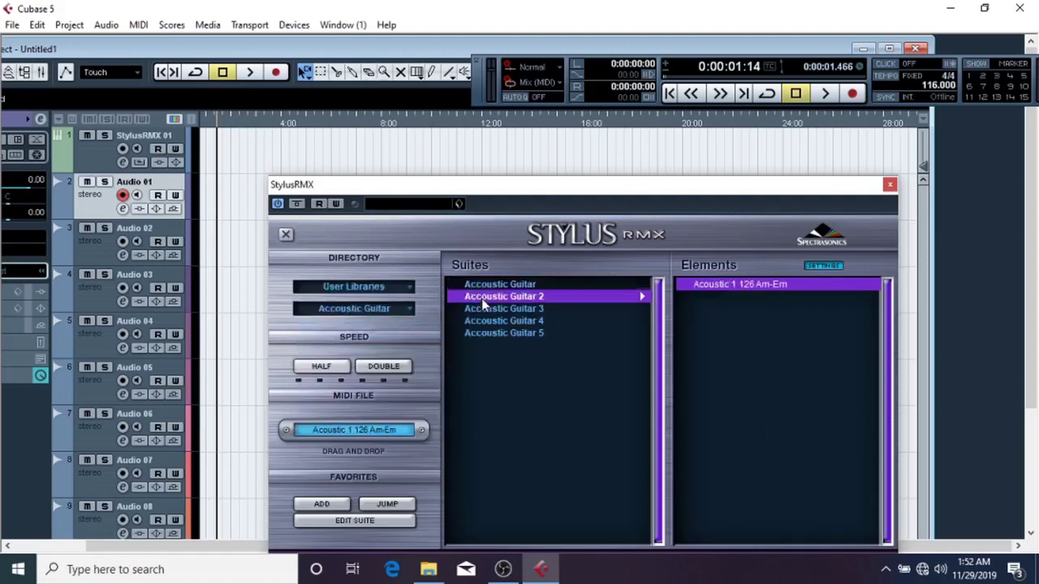
Step: Try recording onto the Audio 01 track while playing the Acoustic 1 126 Am-Em element in Stylus RMX
{"action": "left_click", "coordinate": [277, 72]}
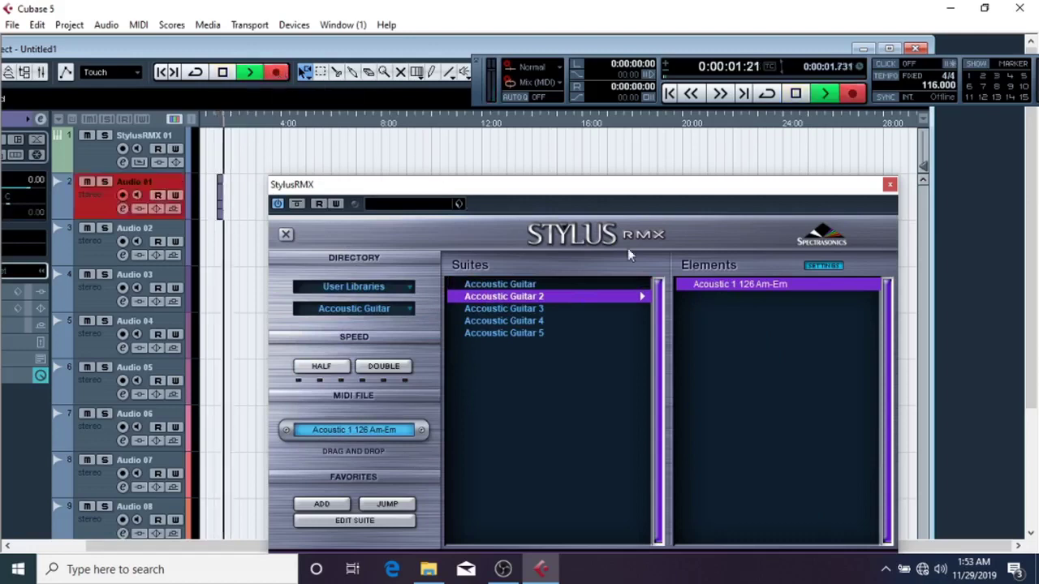
{"action": "left_click", "coordinate": [694, 285]}
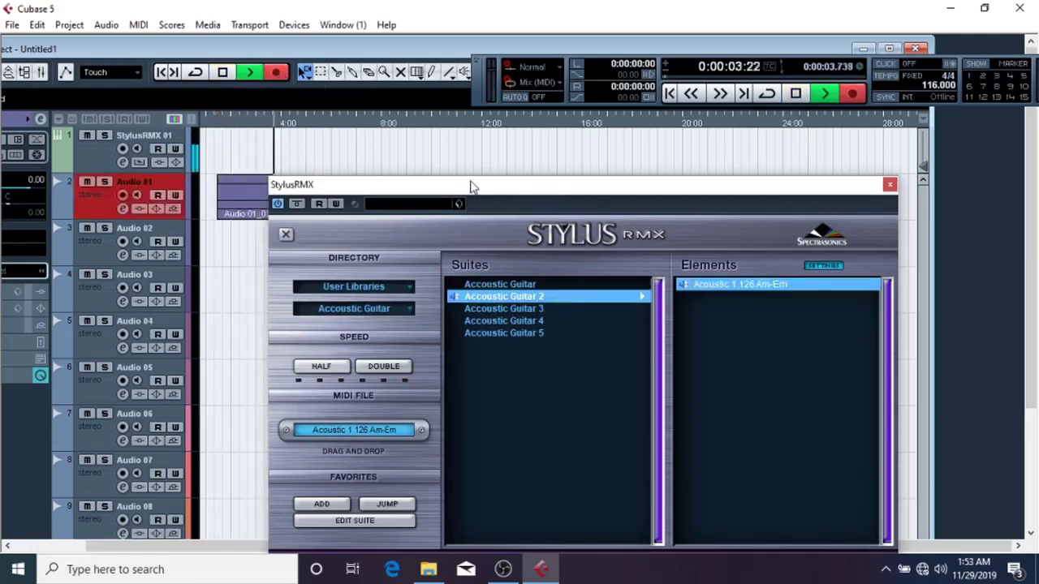
{"action": "left_click_drag", "start_coordinate": [473, 185], "coordinate": [556, 228]}
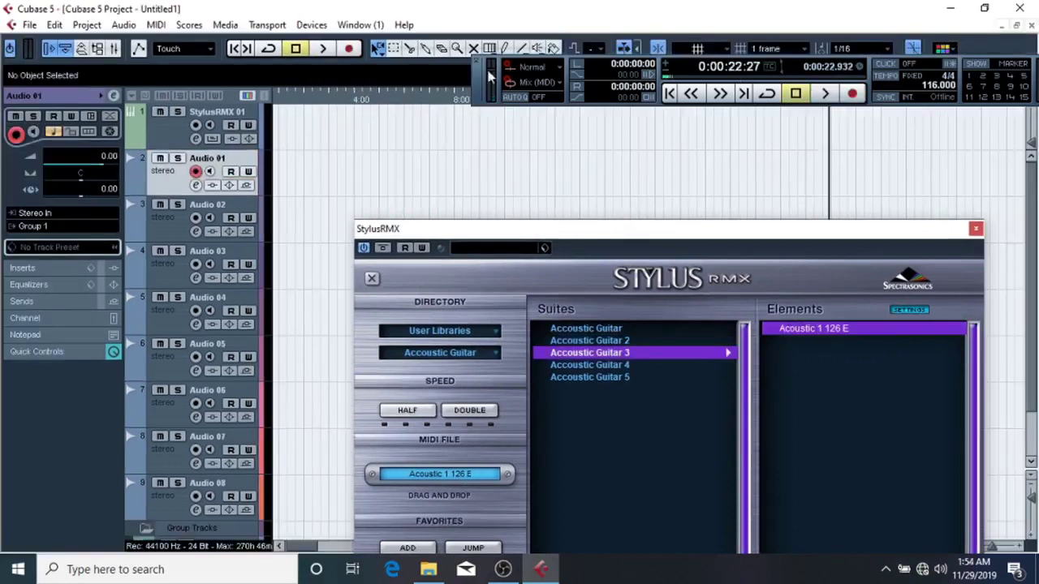
Step: Set the ASIO driver of the VST Audio System to ASIO4ALL v2 in the device setup and apply it
{"action": "left_click", "coordinate": [286, 89]}
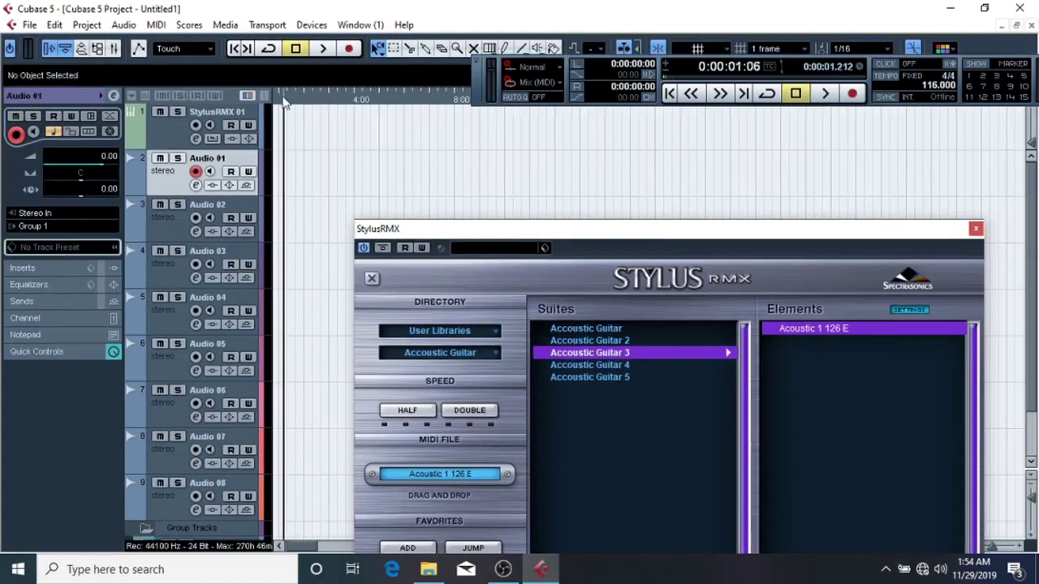
{"action": "left_click", "coordinate": [312, 25]}
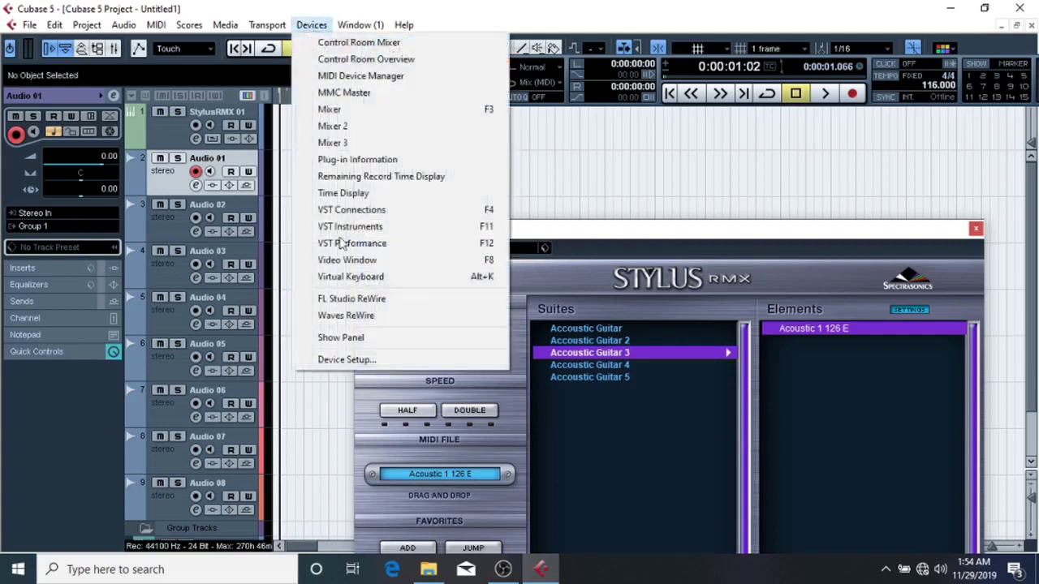
{"action": "left_click", "coordinate": [335, 359]}
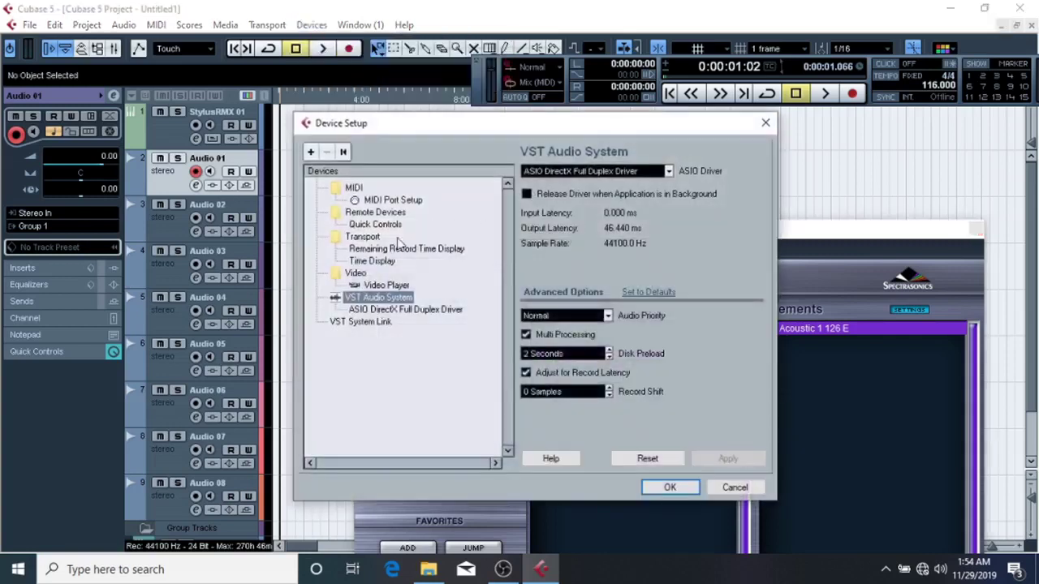
{"action": "left_click", "coordinate": [550, 172]}
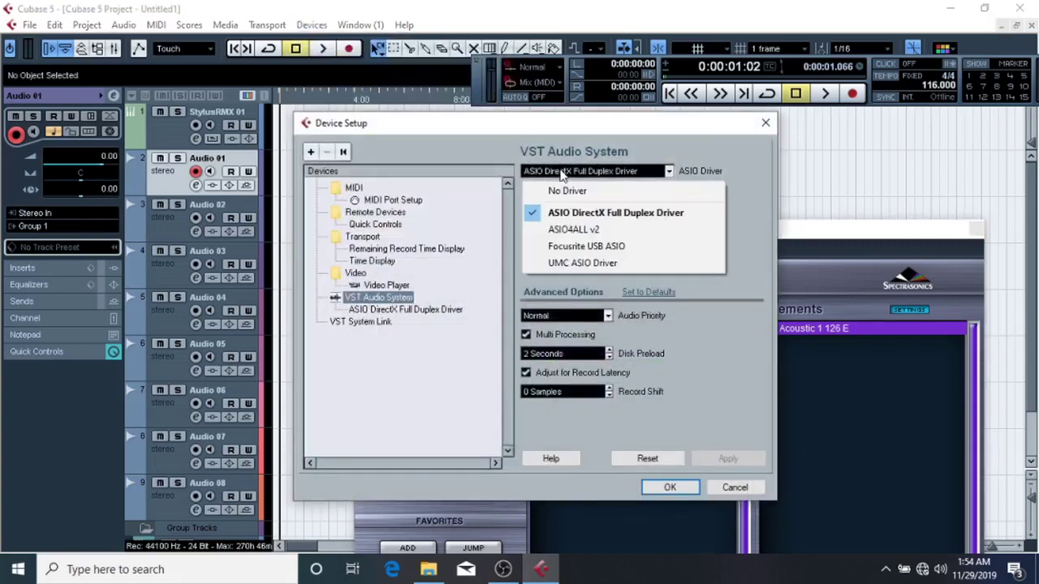
{"action": "left_click", "coordinate": [591, 230]}
{"action": "left_click", "coordinate": [489, 337]}
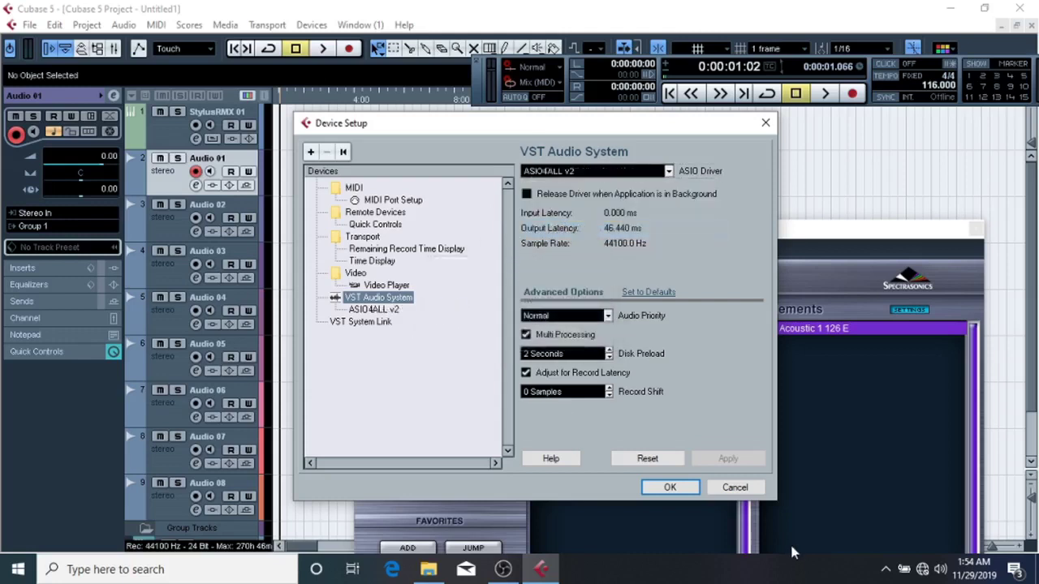
{"action": "left_click", "coordinate": [670, 487]}
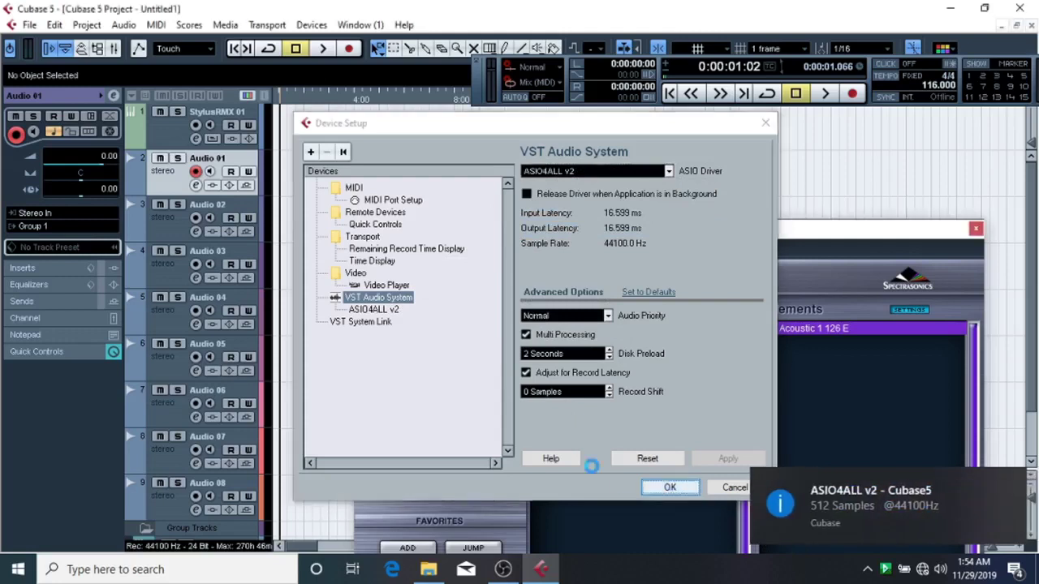
Step: Move the StylusRMX window off the tracks and place the project cursor at 0:00:00:10
{"action": "left_click_drag", "start_coordinate": [493, 235], "coordinate": [544, 97]}
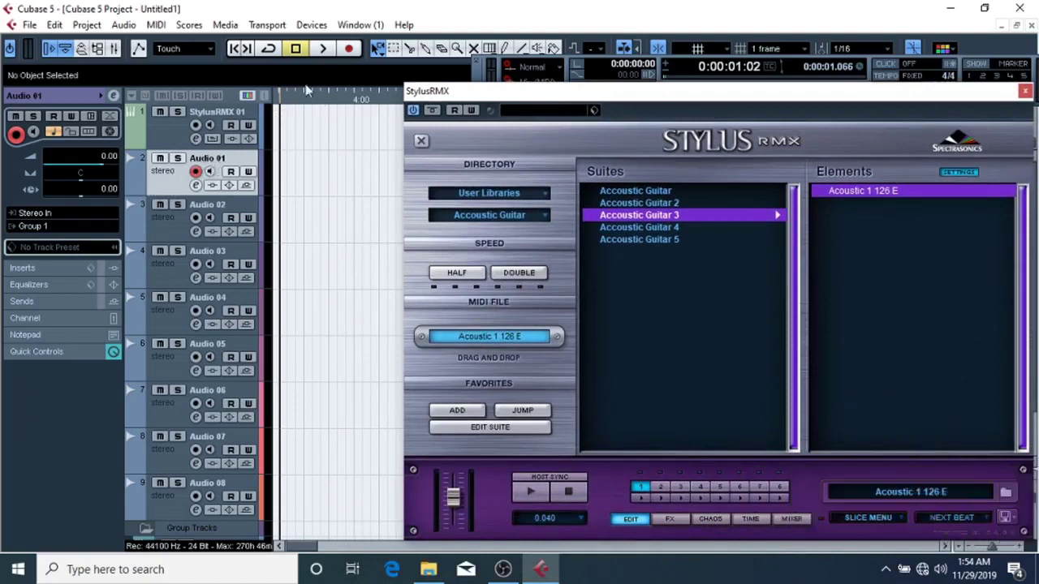
{"action": "left_click_drag", "start_coordinate": [437, 96], "coordinate": [661, 15]}
{"action": "left_click", "coordinate": [320, 104]}
{"action": "left_click_drag", "start_coordinate": [323, 106], "coordinate": [430, 160]}
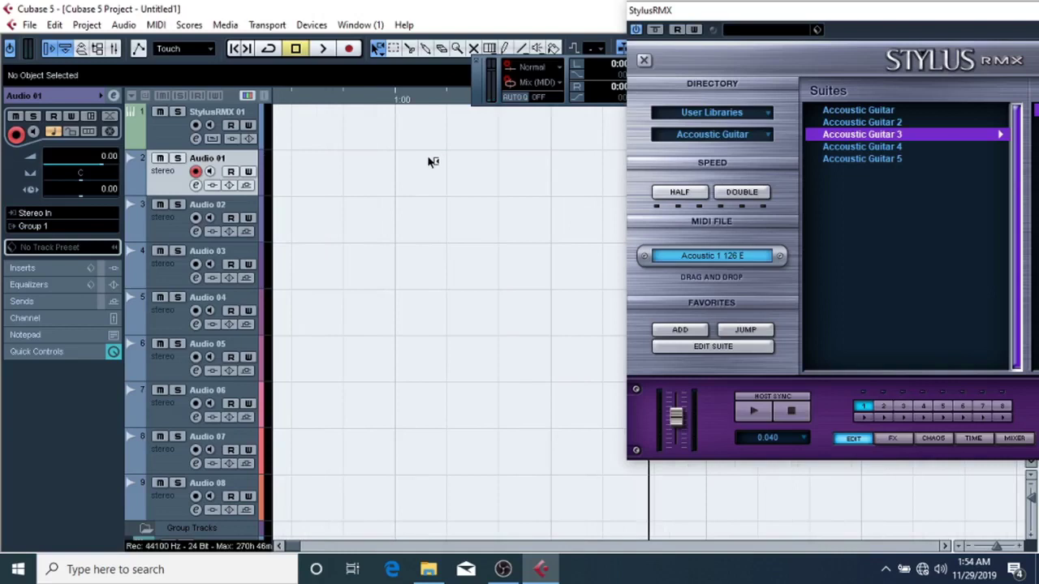
{"action": "left_click", "coordinate": [294, 105]}
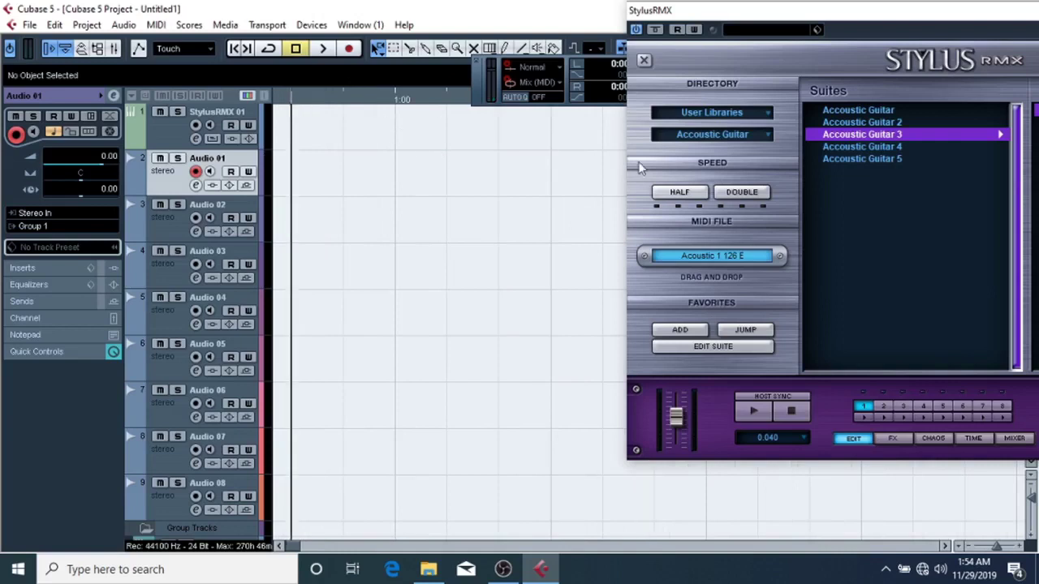
Step: Audition the Accoustic Guitar 4 and 5 suites in Stylus RMX and play the Acoustic 1 126 Am element of the Accoustic Guitar suite
{"action": "left_click_drag", "start_coordinate": [780, 25], "coordinate": [481, 192]}
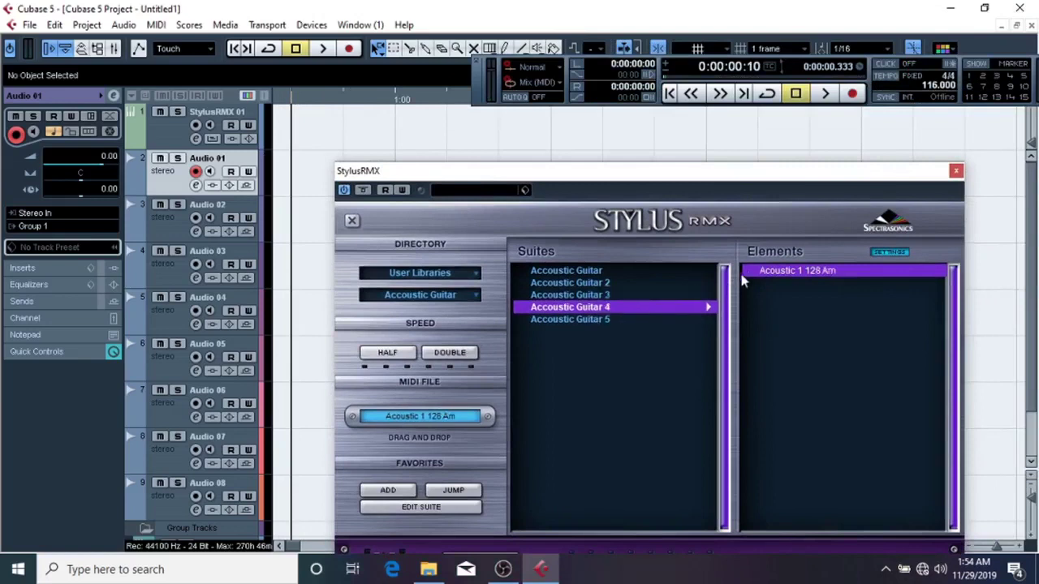
{"action": "left_click", "coordinate": [596, 307]}
{"action": "left_click", "coordinate": [572, 321]}
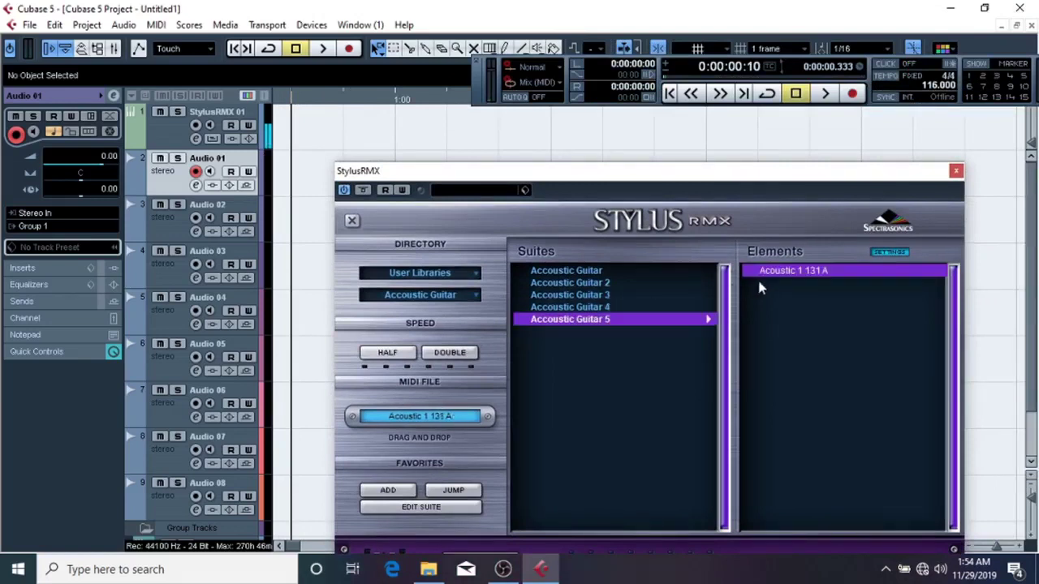
{"action": "left_click", "coordinate": [765, 274]}
{"action": "left_click", "coordinate": [613, 312]}
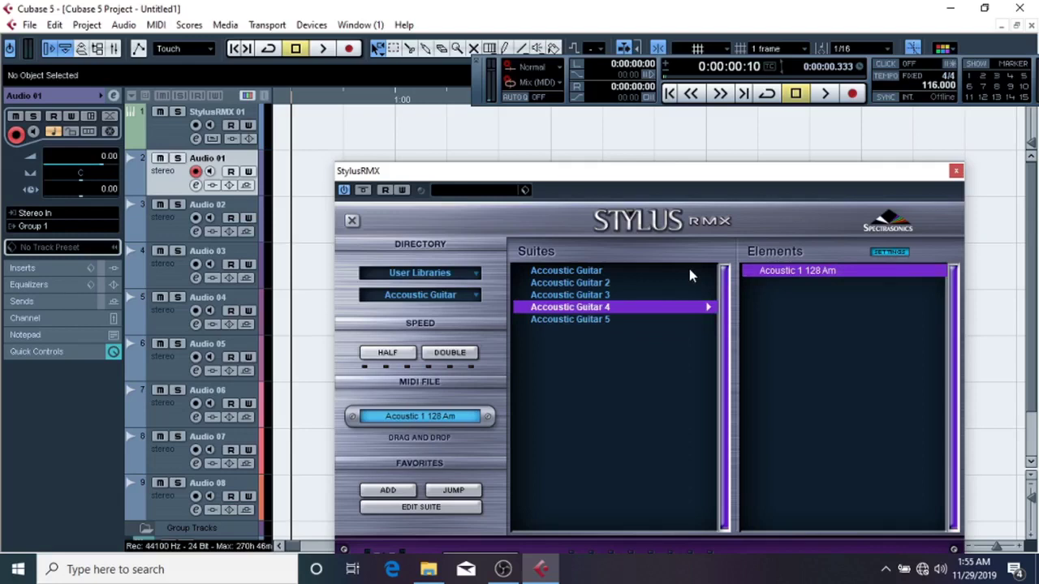
{"action": "left_click", "coordinate": [566, 273]}
{"action": "left_click", "coordinate": [759, 275]}
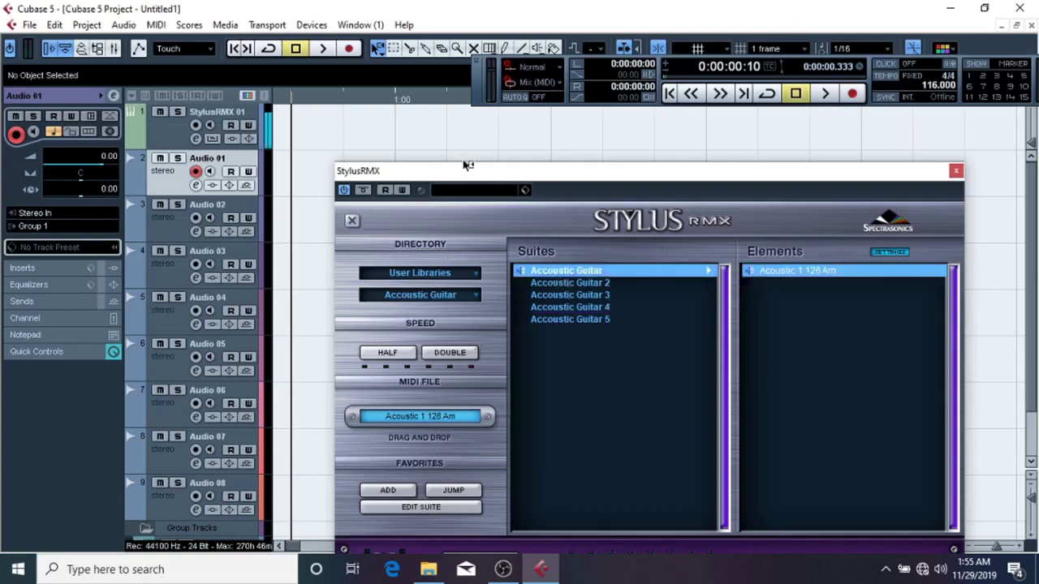
Step: Record about 6 seconds of the playing guitar loop onto Audio 01, stop the loop, and return the project cursor to 0:00:00:09
{"action": "left_click", "coordinate": [348, 49]}
{"action": "left_click_drag", "start_coordinate": [397, 178], "coordinate": [432, 249]}
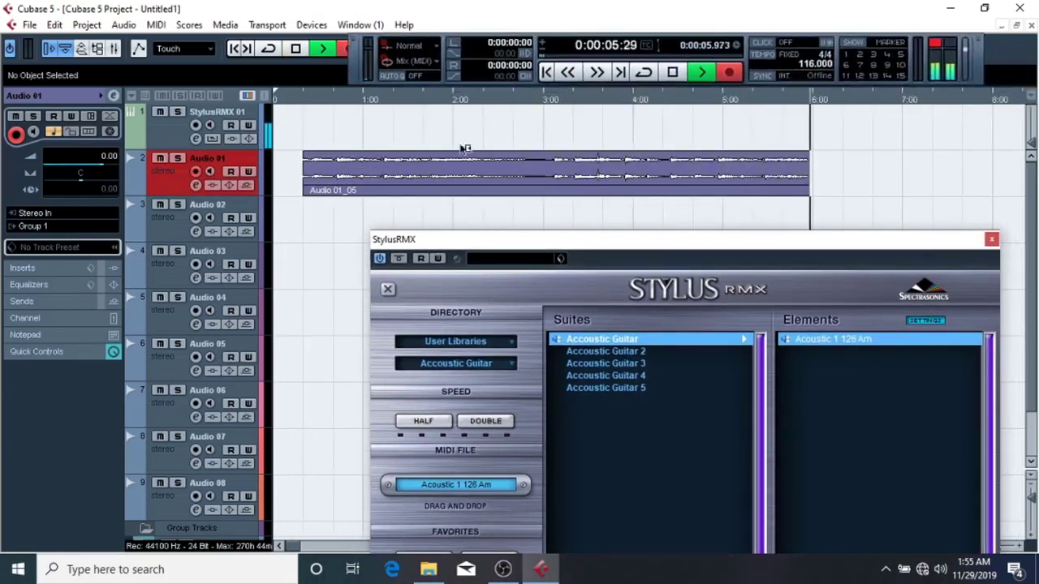
{"action": "key", "text": "space"}
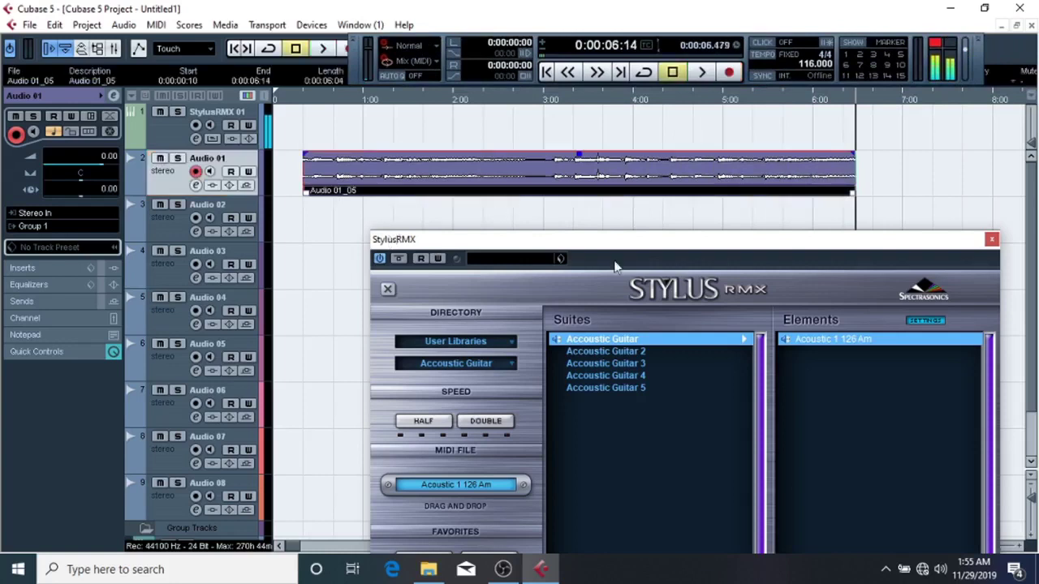
{"action": "left_click", "coordinate": [801, 341]}
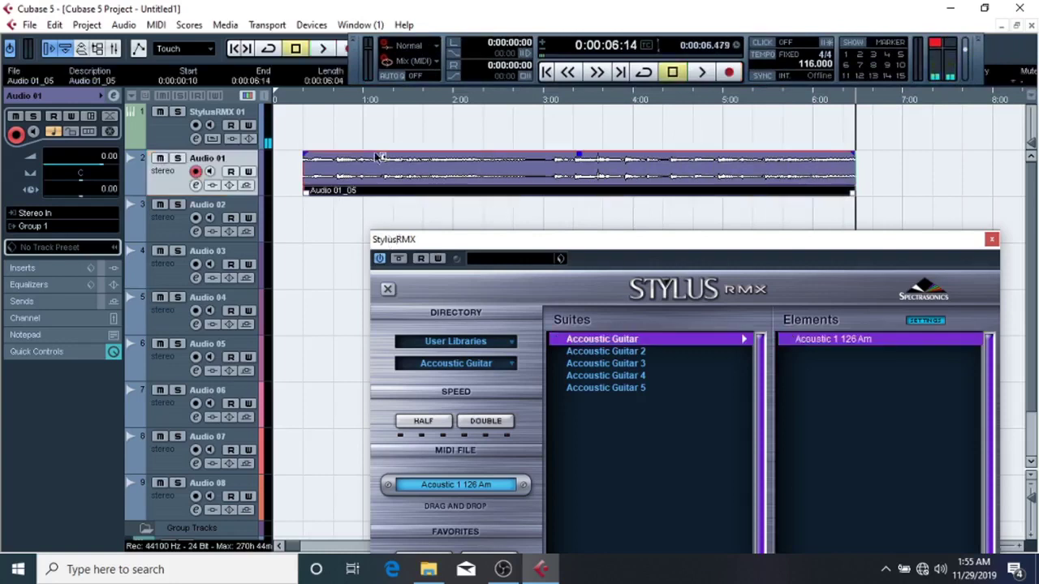
{"action": "left_click", "coordinate": [306, 102]}
{"action": "left_click", "coordinate": [302, 100]}
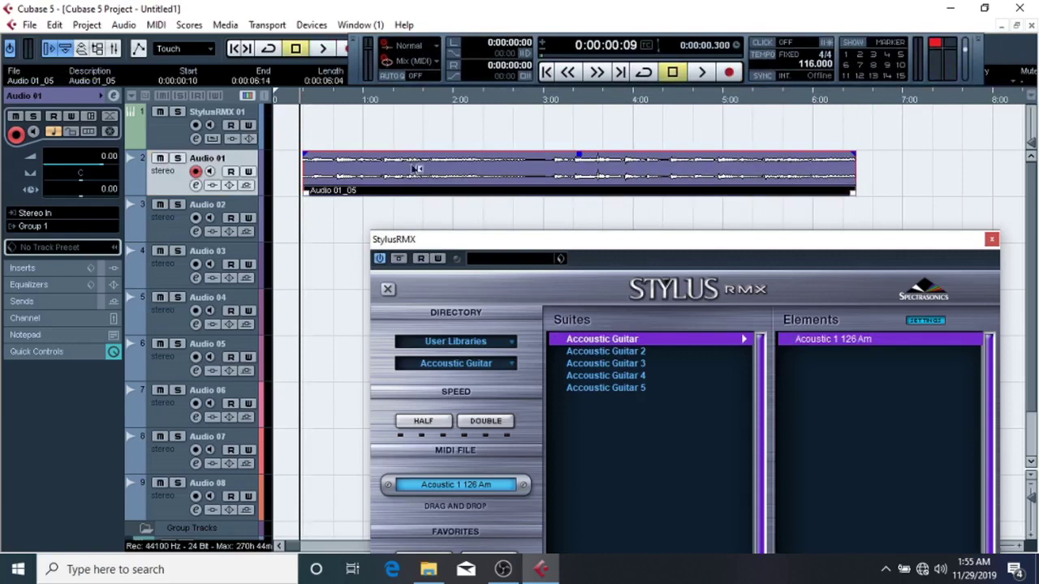
Step: Route the output of the Audio 02 track to Group 1 in its channel settings
{"action": "left_click", "coordinate": [181, 234]}
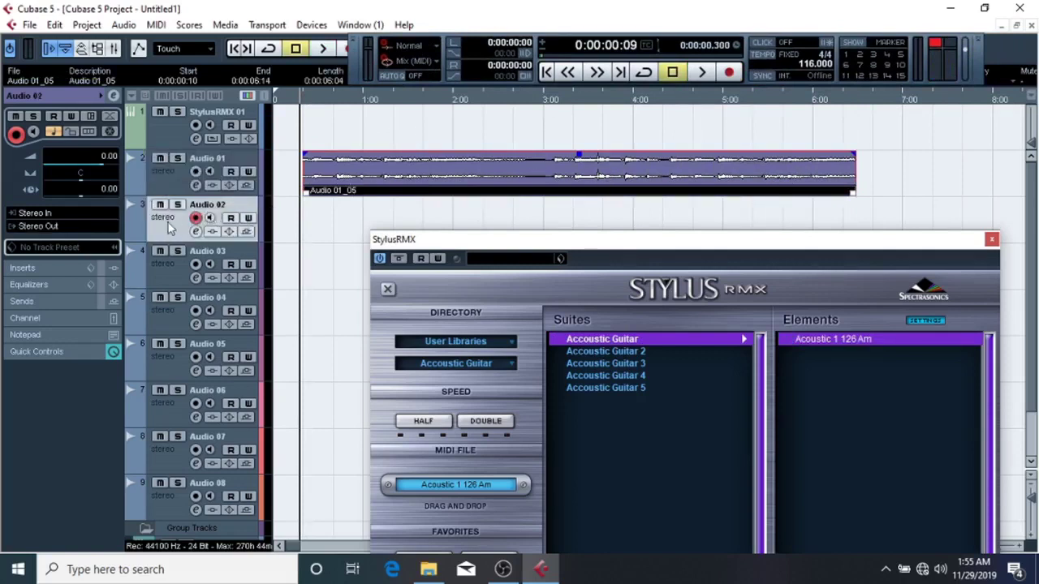
{"action": "left_click", "coordinate": [195, 232]}
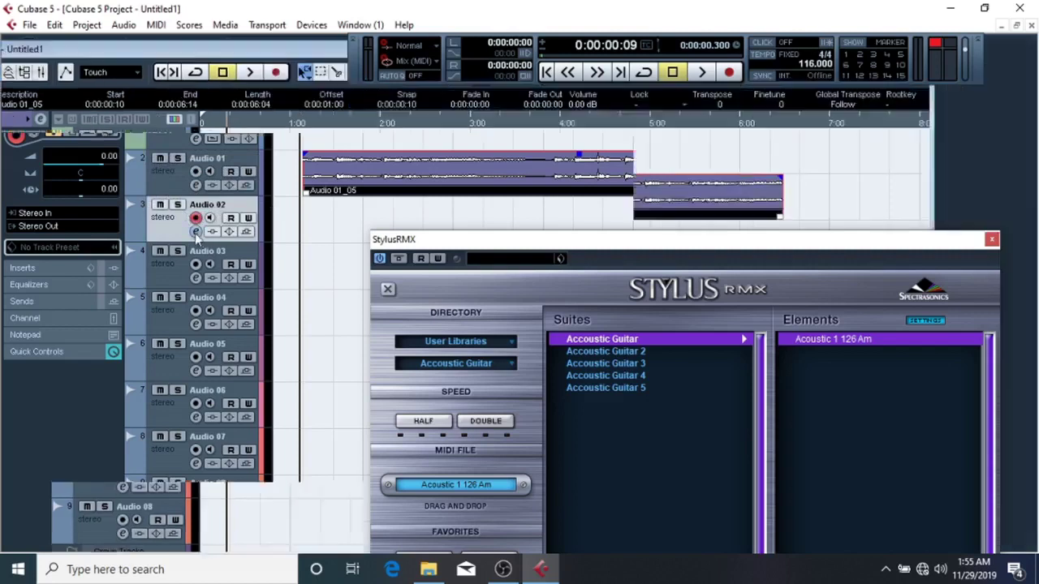
{"action": "left_click", "coordinate": [647, 188]}
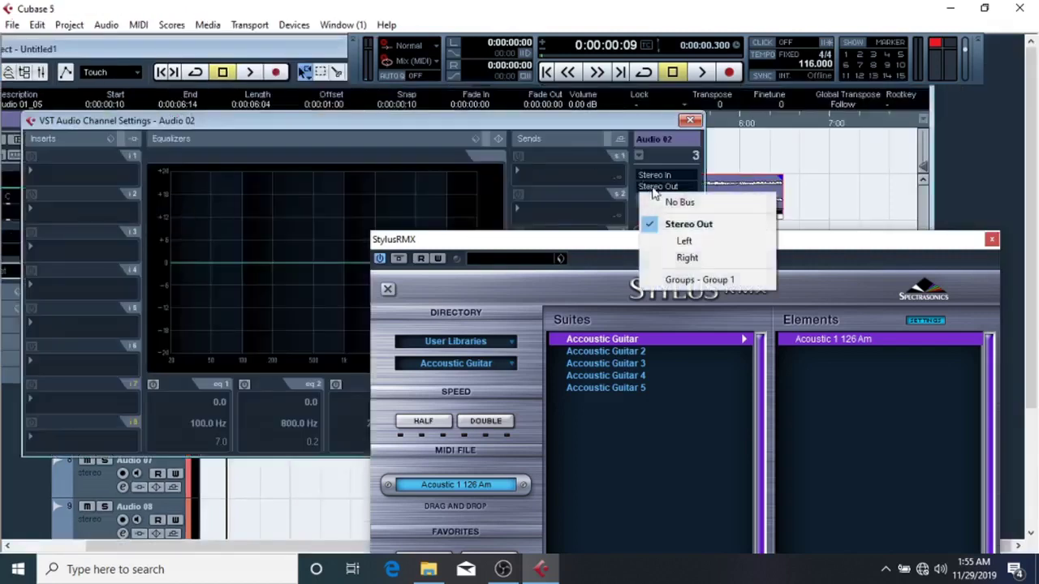
{"action": "left_click", "coordinate": [682, 279]}
{"action": "left_click", "coordinate": [690, 120]}
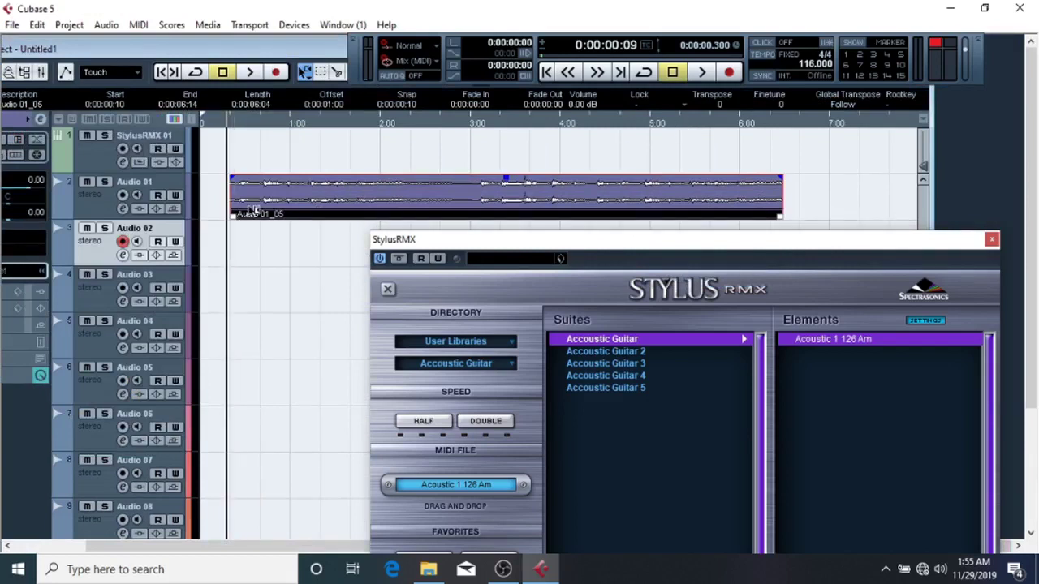
Step: Load the 8_A_B user library in Stylus RMX and preview the dholktabla pikp 1 and dholktabla pikp 2 elements
{"action": "left_click", "coordinate": [488, 367]}
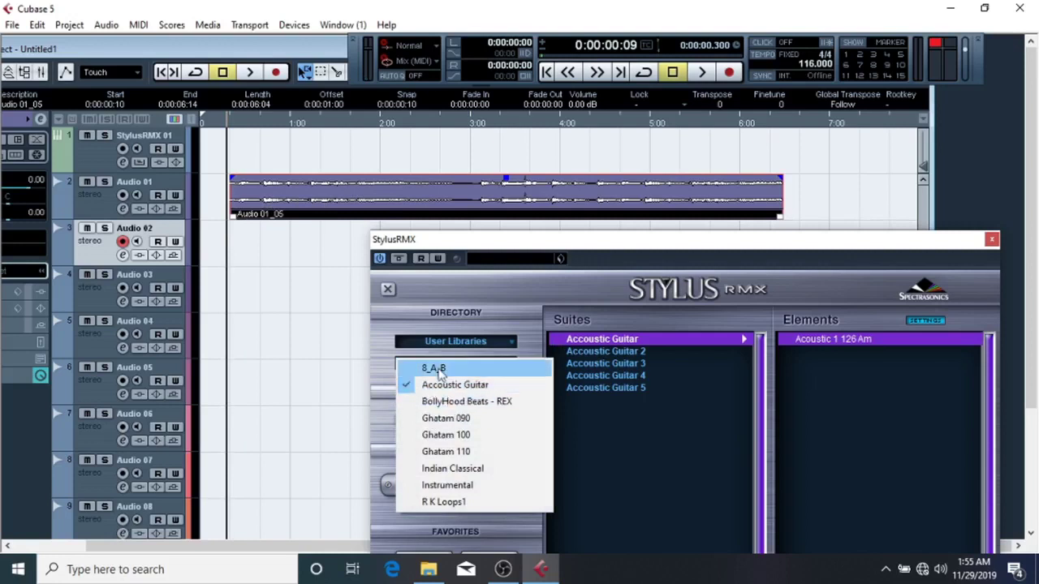
{"action": "left_click", "coordinate": [435, 369]}
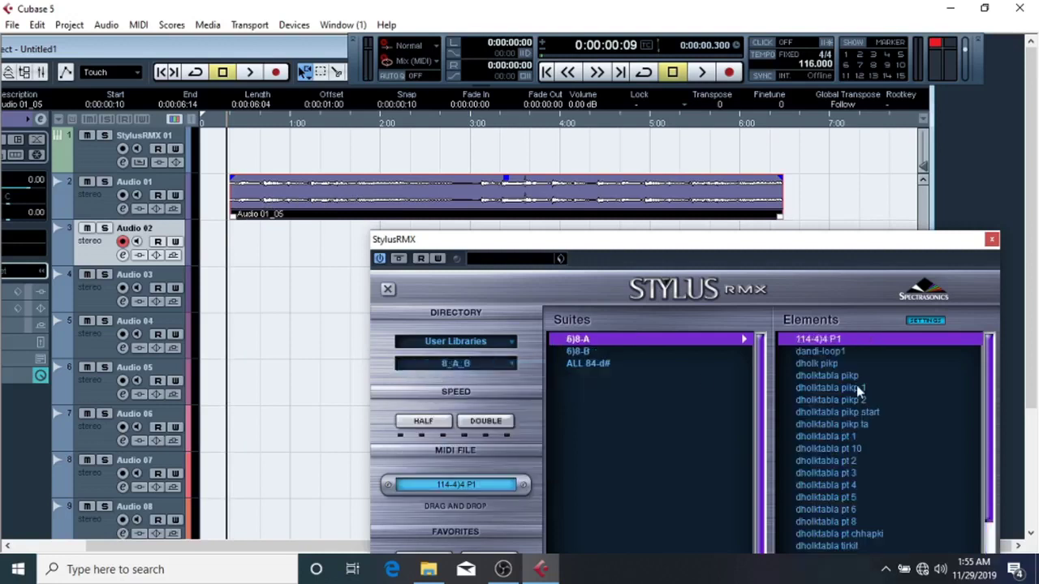
{"action": "left_click", "coordinate": [856, 386]}
{"action": "left_click_drag", "start_coordinate": [801, 251], "coordinate": [768, 147]}
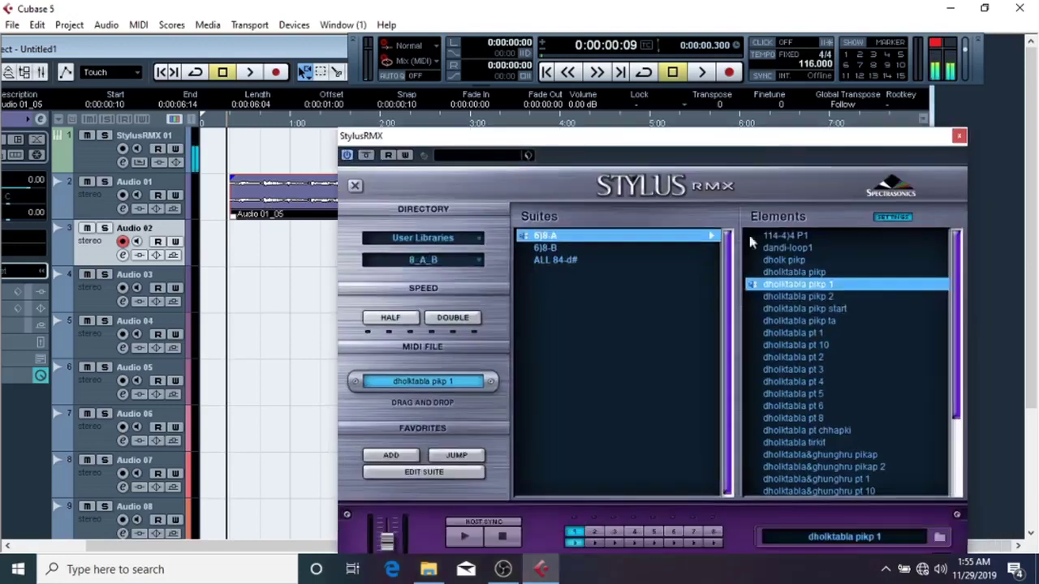
{"action": "left_click", "coordinate": [767, 293]}
Step: Audition several dholktabla&ghunghru elements of the 6)8-A suite and select dholktabla&ghunghru pt 8
{"action": "scroll", "coordinate": [771, 308], "scroll_direction": "down", "scroll_amount": 3}
{"action": "left_click", "coordinate": [787, 359]}
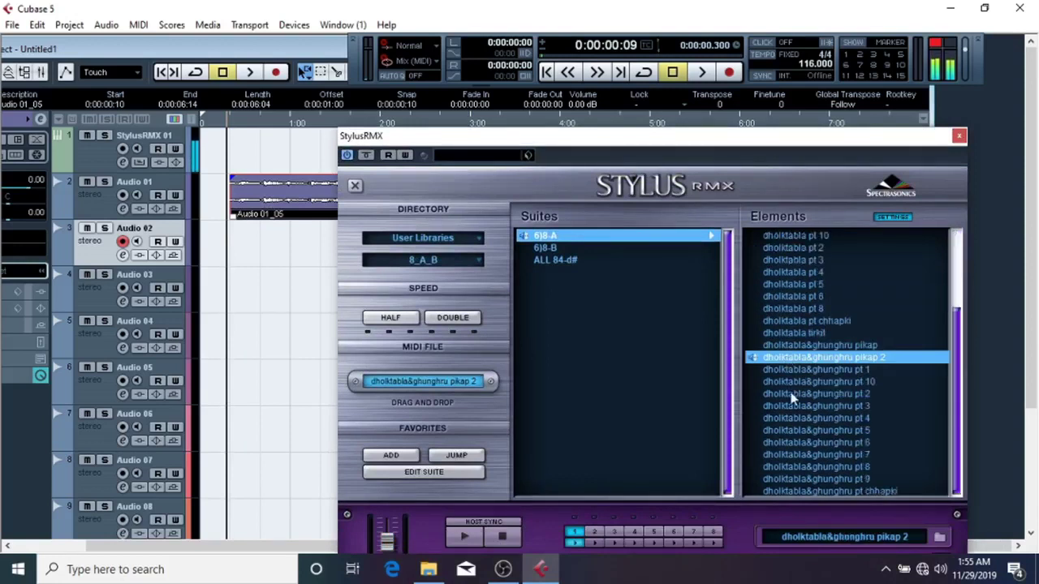
{"action": "left_click", "coordinate": [789, 394]}
{"action": "left_click", "coordinate": [794, 418]}
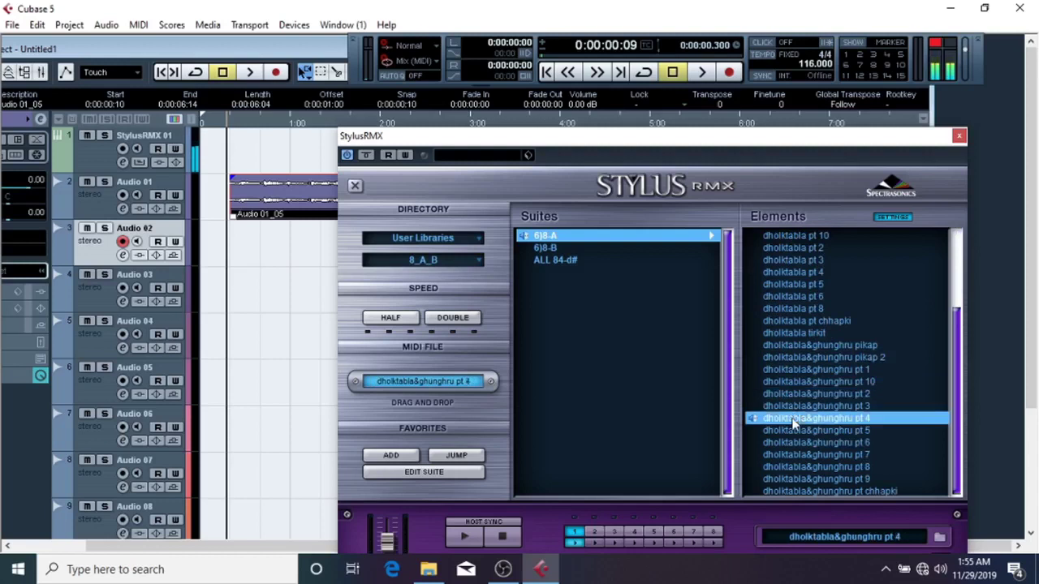
{"action": "left_click", "coordinate": [800, 457]}
{"action": "left_click", "coordinate": [809, 480]}
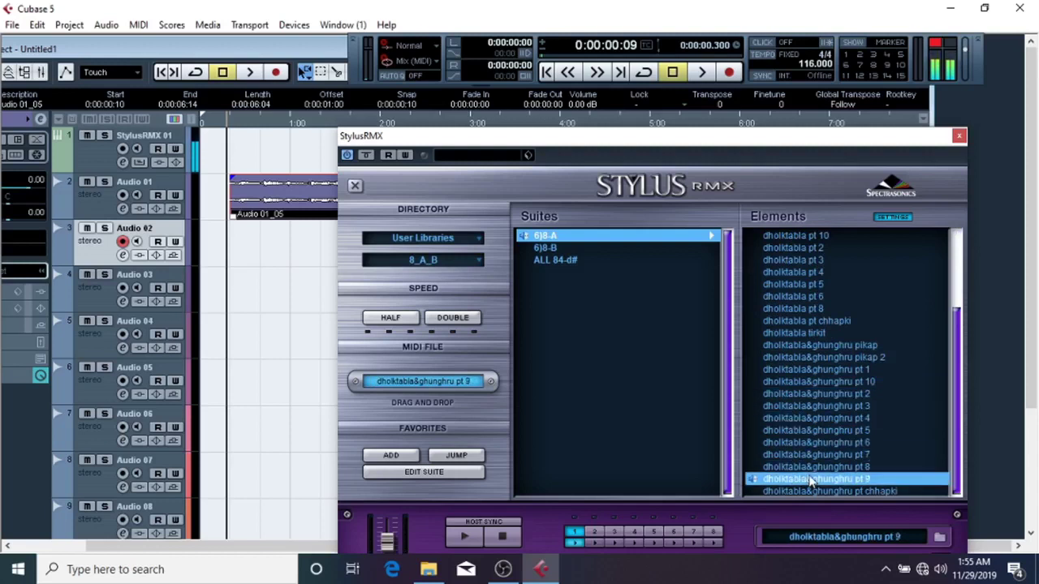
{"action": "left_click", "coordinate": [785, 468]}
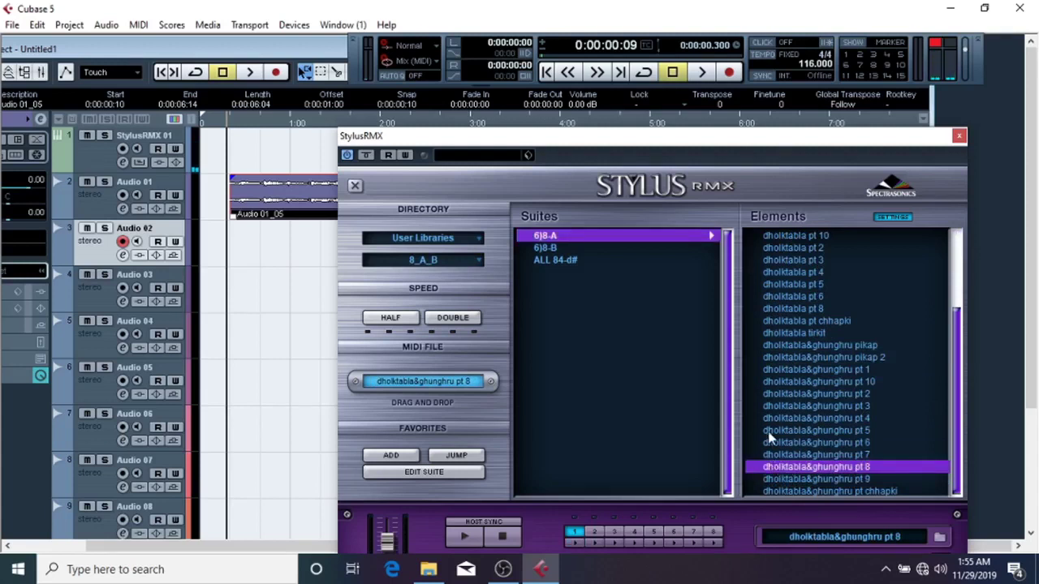
Step: Record about 8 seconds of the dholktabla&ghunghru pt 8 loop onto Audio 02 and stop the loop in Stylus RMX
{"action": "left_click_drag", "start_coordinate": [568, 129], "coordinate": [683, 98]}
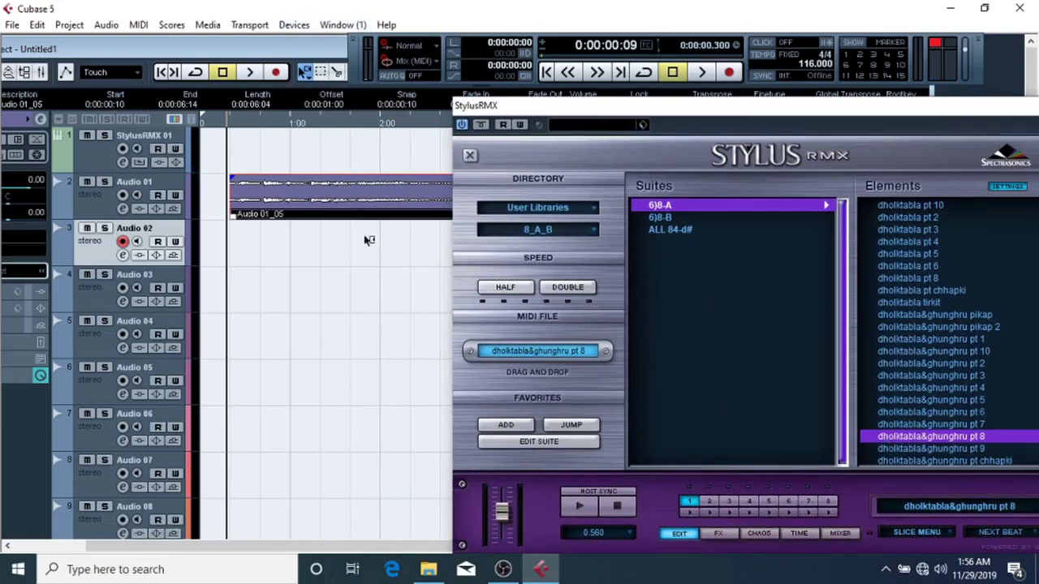
{"action": "left_click", "coordinate": [276, 73]}
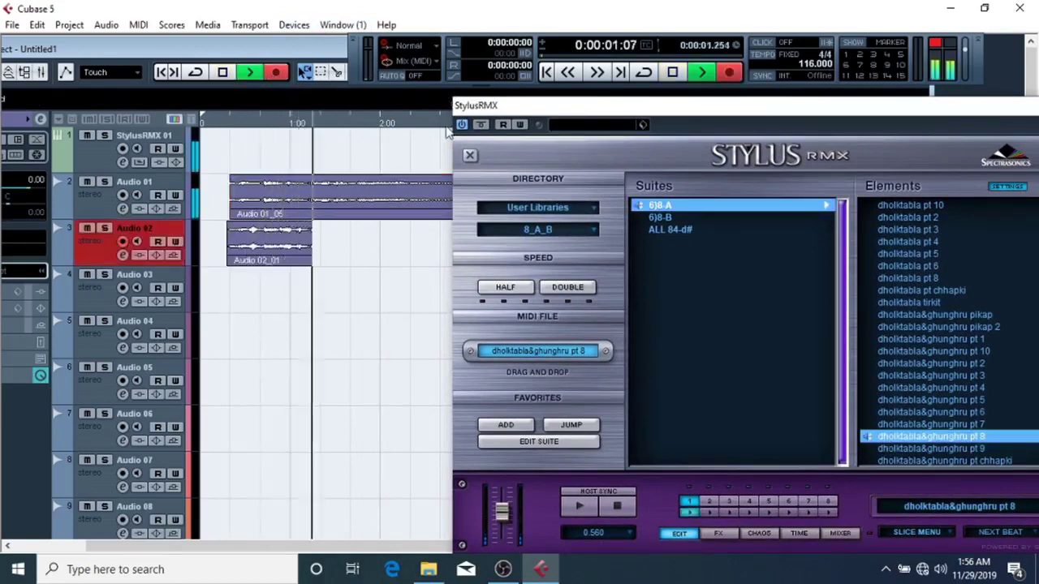
{"action": "left_click_drag", "start_coordinate": [516, 114], "coordinate": [667, 272]}
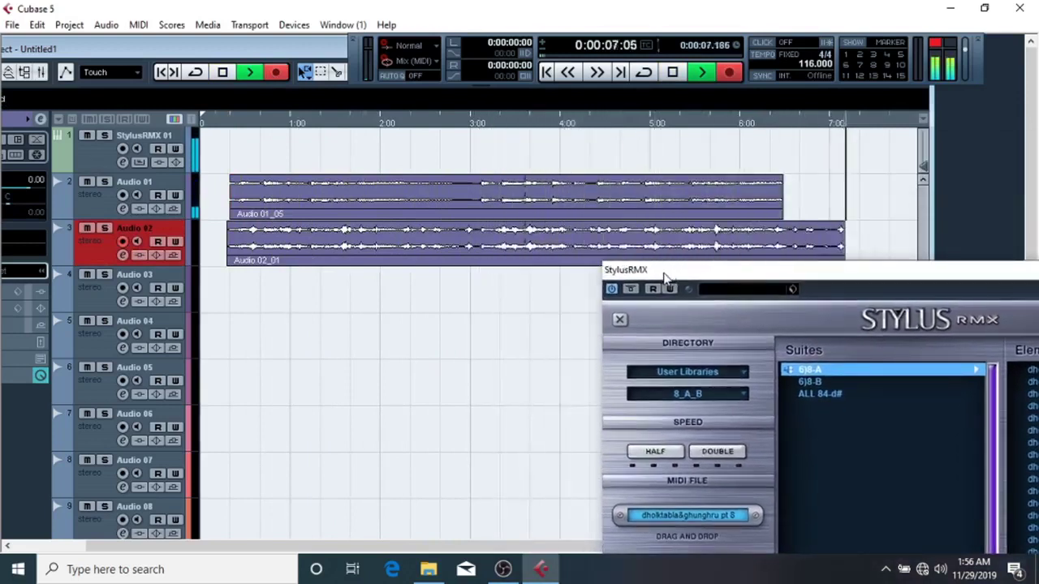
{"action": "left_click_drag", "start_coordinate": [667, 272], "coordinate": [261, 305]}
{"action": "key", "text": "space"}
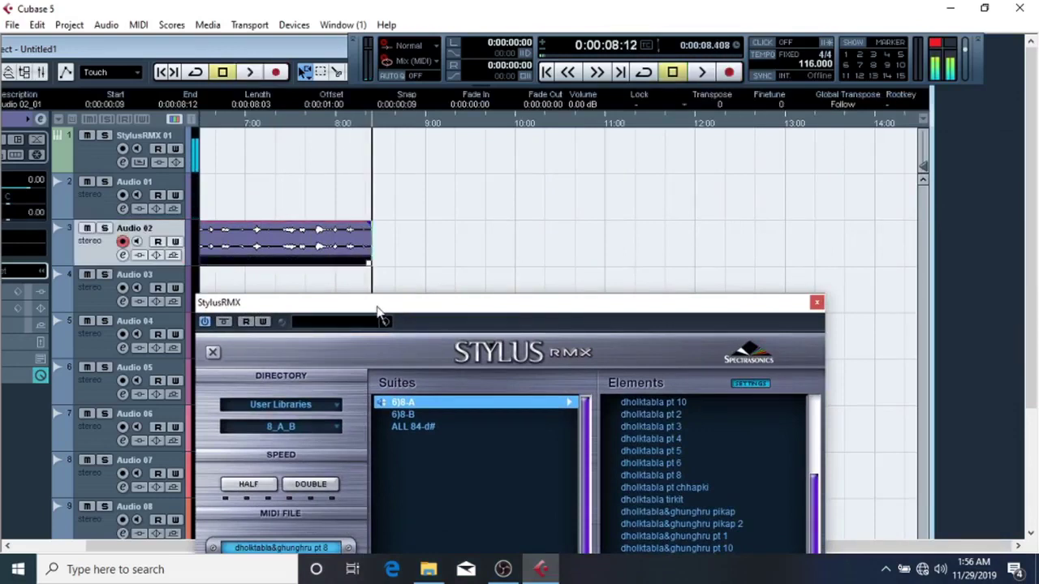
{"action": "left_click_drag", "start_coordinate": [412, 307], "coordinate": [661, 225]}
{"action": "left_click_drag", "start_coordinate": [822, 249], "coordinate": [695, 102]}
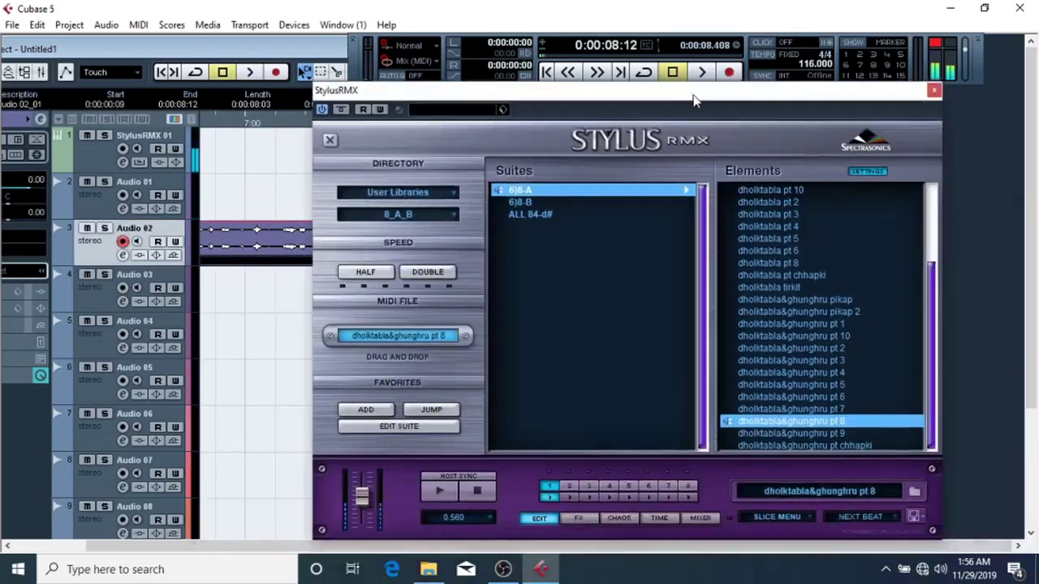
{"action": "left_click", "coordinate": [735, 422]}
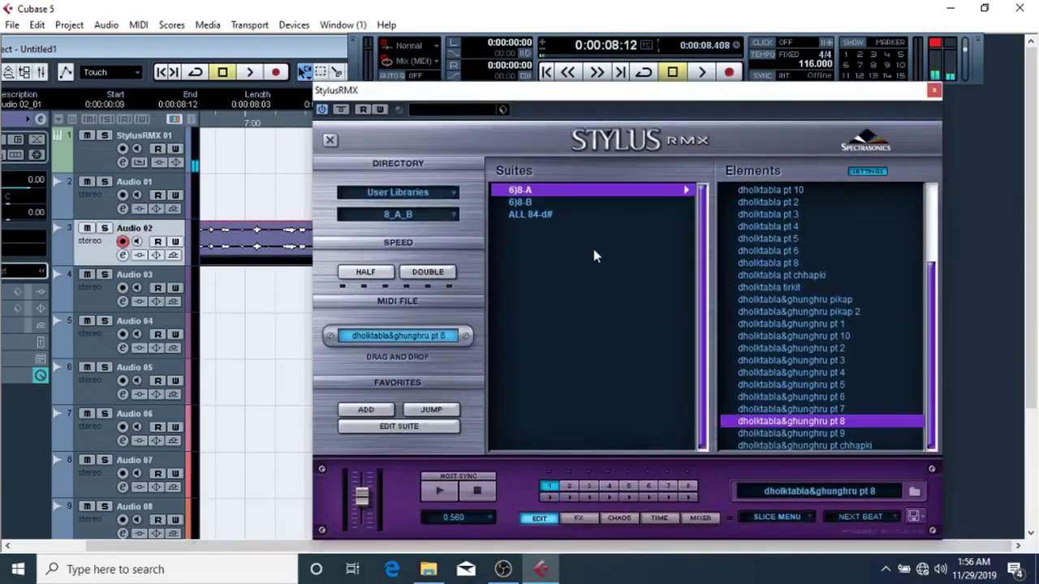
{"action": "left_click_drag", "start_coordinate": [491, 92], "coordinate": [407, 169]}
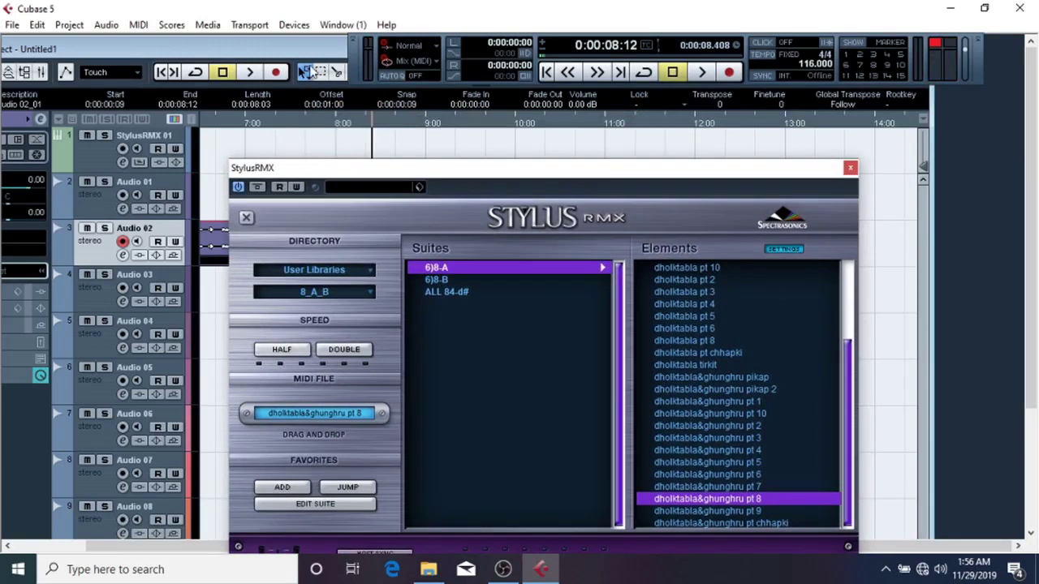
Step: Play back the Audio 01 and Audio 02 recordings together, and return the cursor to the start of the clips
{"action": "left_click", "coordinate": [307, 50]}
{"action": "double_click", "coordinate": [305, 49]}
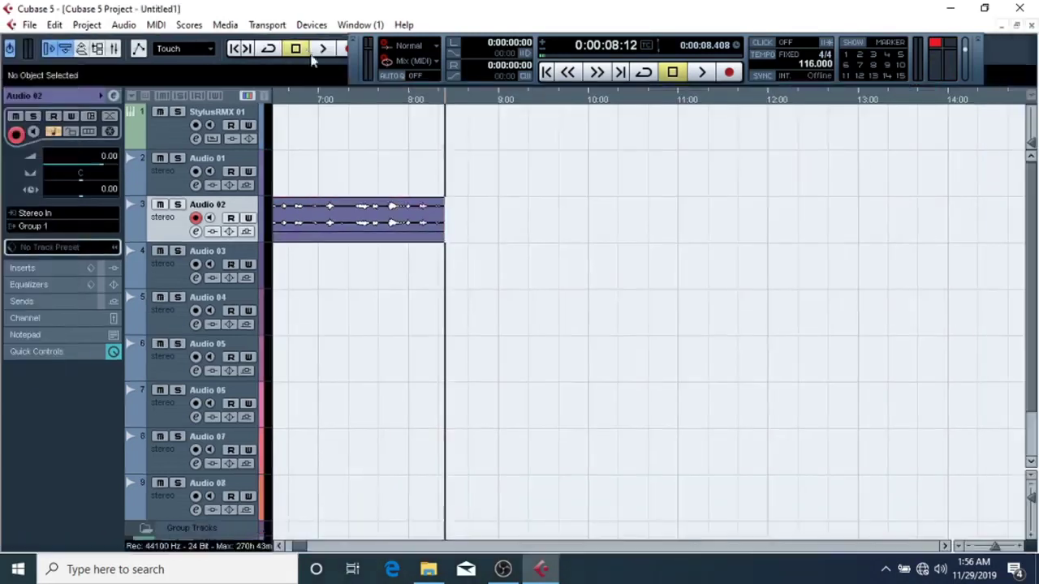
{"action": "key", "text": "g"}
{"action": "key", "text": "g"}
{"action": "key", "text": "g"}
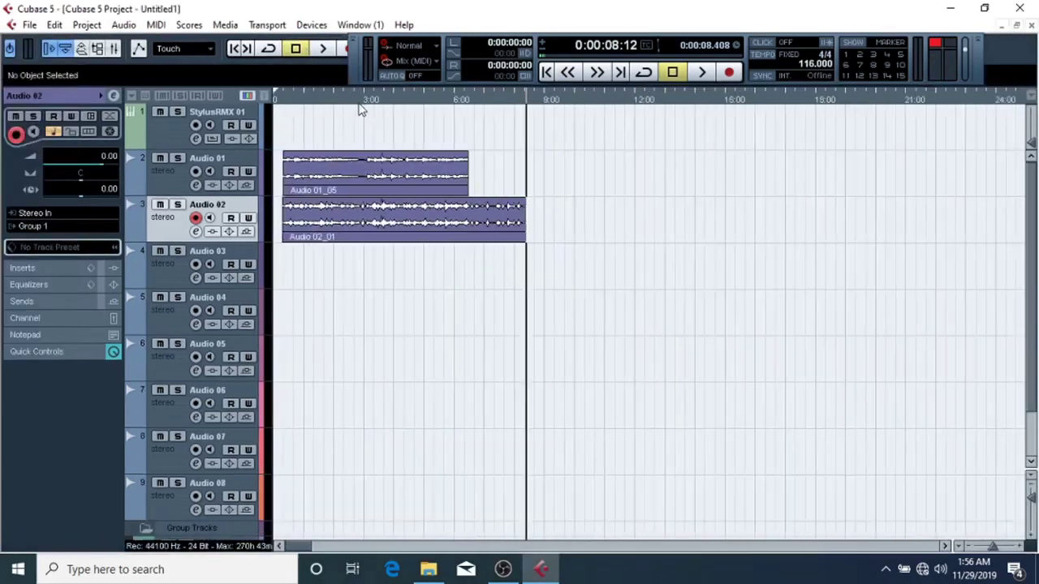
{"action": "left_click", "coordinate": [288, 100]}
{"action": "key", "text": "space"}
{"action": "key", "text": "h"}
{"action": "key", "text": "h"}
{"action": "key", "text": "h"}
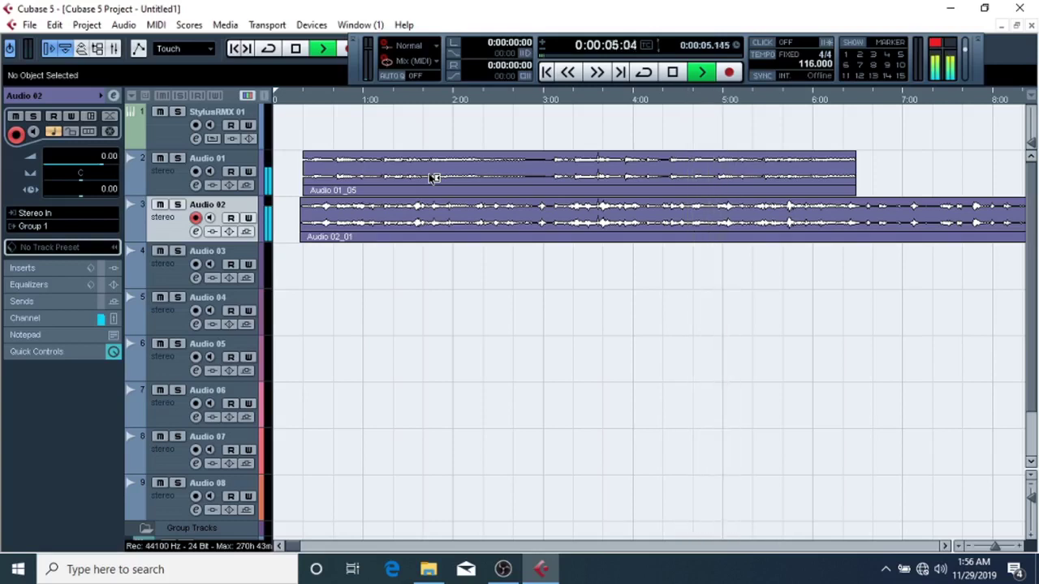
{"action": "key", "text": "space"}
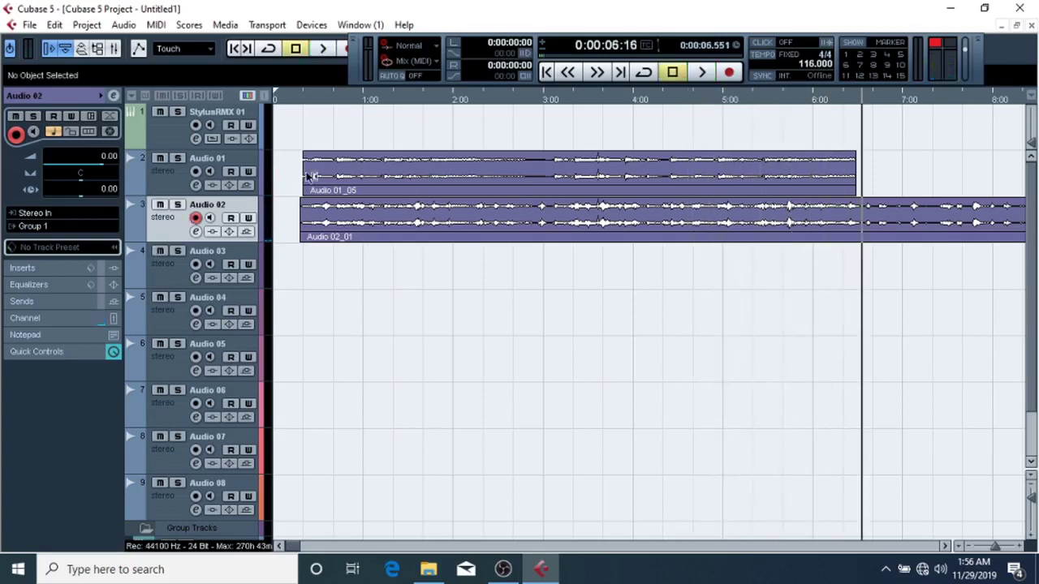
{"action": "left_click", "coordinate": [308, 99]}
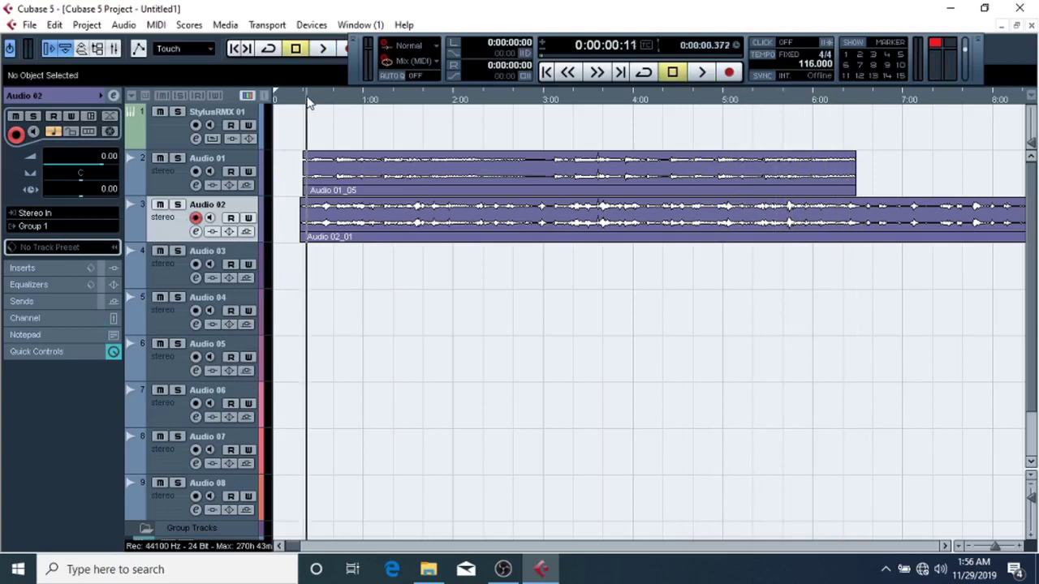
Step: Color the Audio 01 track orange-red and the Audio 02 track green
{"action": "left_click", "coordinate": [261, 170]}
{"action": "left_click", "coordinate": [279, 194]}
{"action": "left_click", "coordinate": [262, 234]}
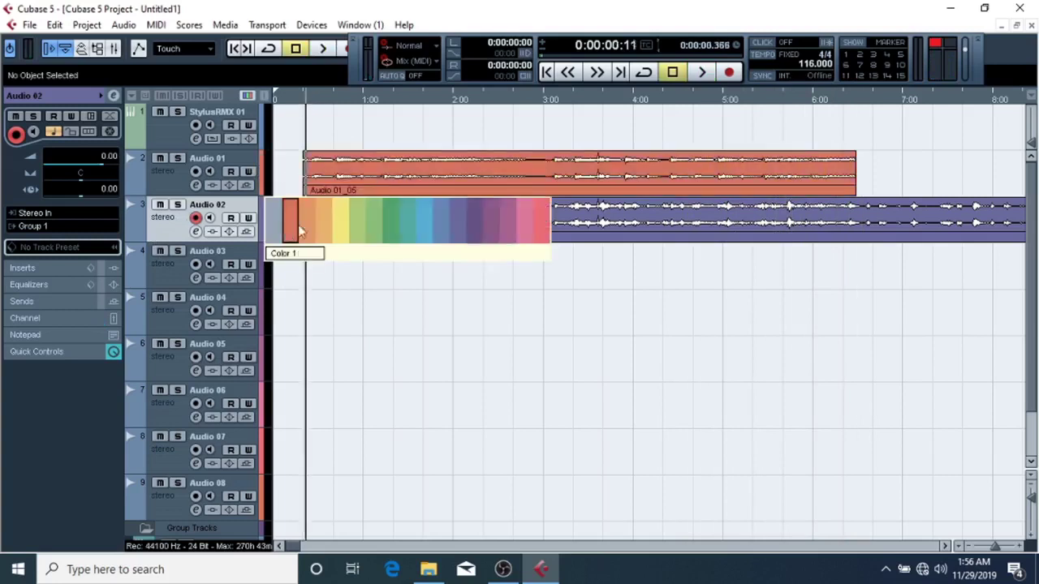
{"action": "left_click", "coordinate": [384, 219]}
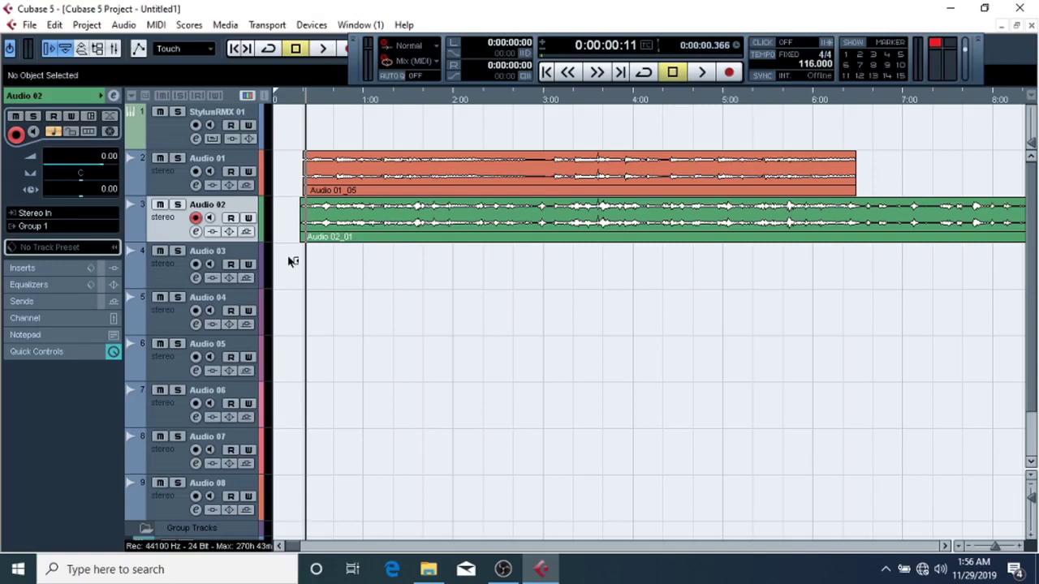
Step: Select the Audio 03 track and route its output to Group 1 in its channel settings
{"action": "left_click", "coordinate": [182, 276]}
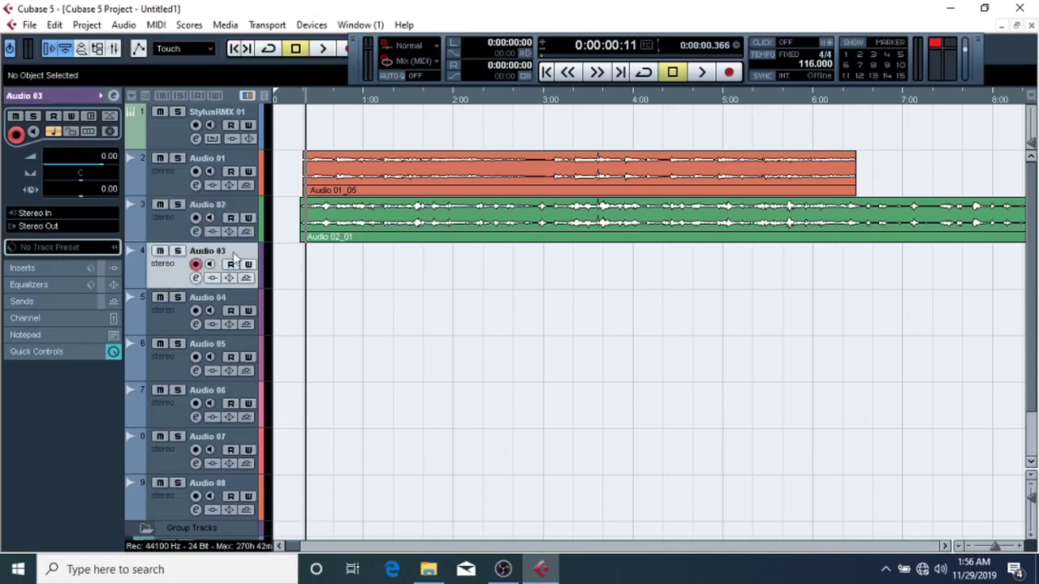
{"action": "left_click", "coordinate": [196, 277]}
{"action": "left_click", "coordinate": [652, 187]}
{"action": "left_click", "coordinate": [686, 278]}
{"action": "left_click", "coordinate": [689, 121]}
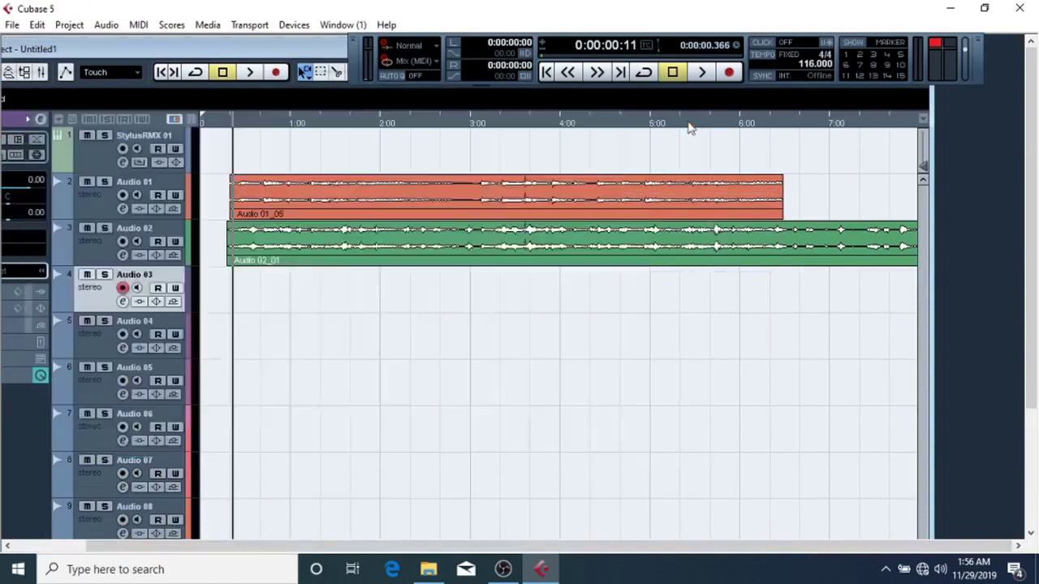
Step: Reopen Stylus RMX with Audio 03 selected for recording and load the R K Loops1 user library
{"action": "left_click", "coordinate": [109, 164]}
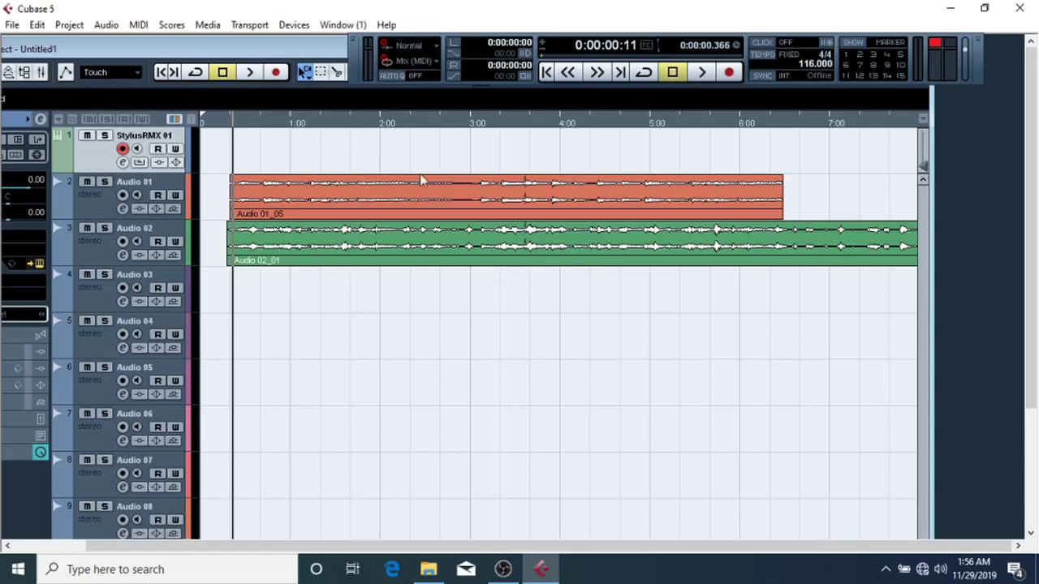
{"action": "left_click", "coordinate": [100, 293]}
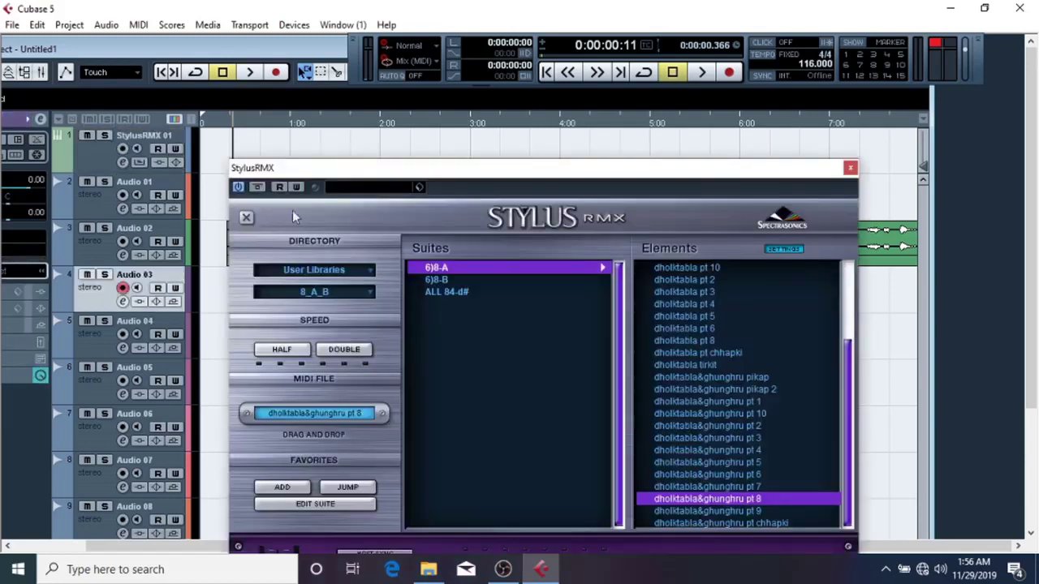
{"action": "left_click_drag", "start_coordinate": [307, 179], "coordinate": [453, 116]}
{"action": "left_click", "coordinate": [434, 219]}
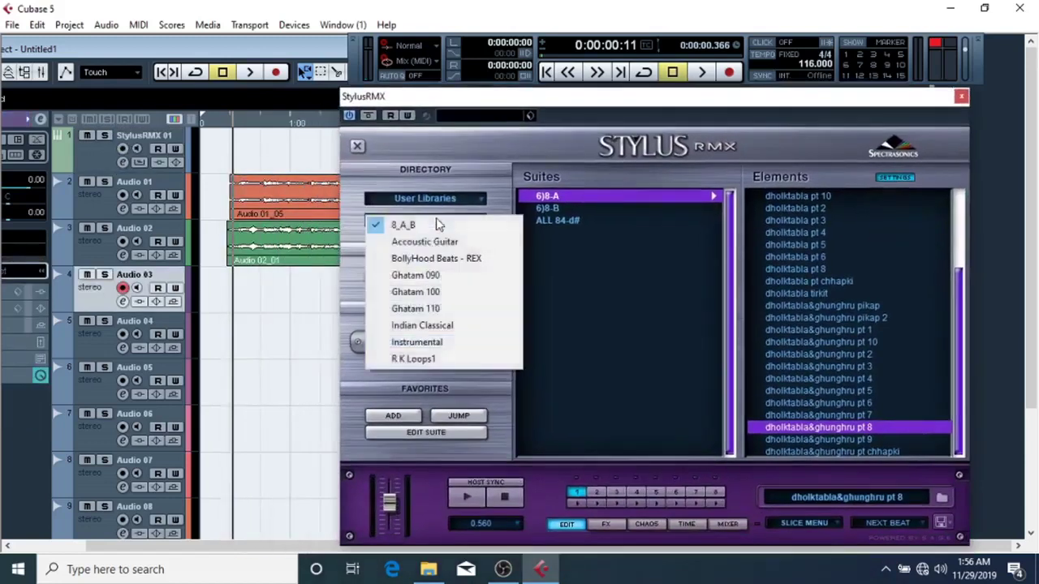
{"action": "left_click", "coordinate": [398, 327]}
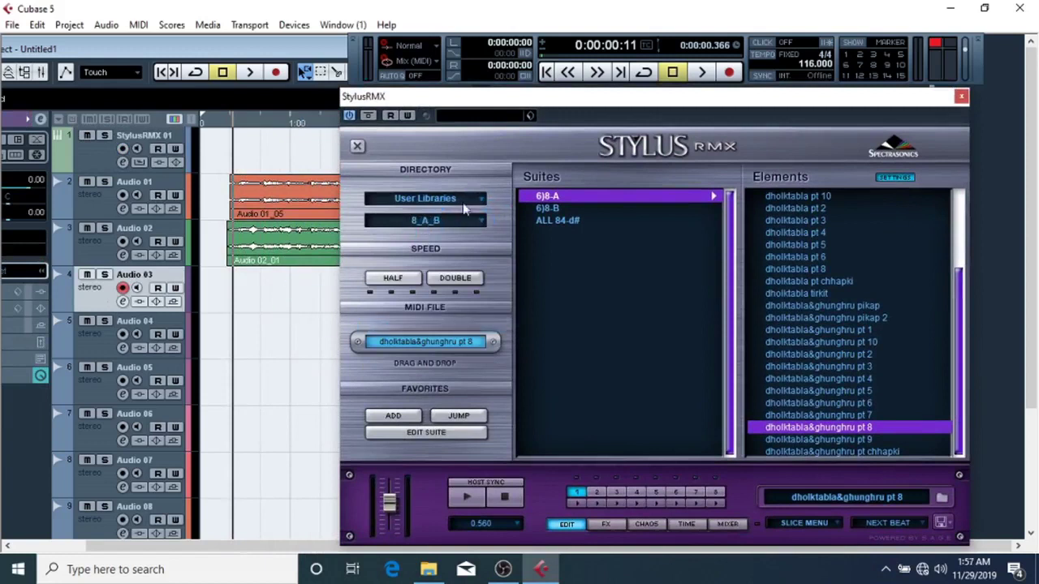
{"action": "left_click", "coordinate": [462, 224]}
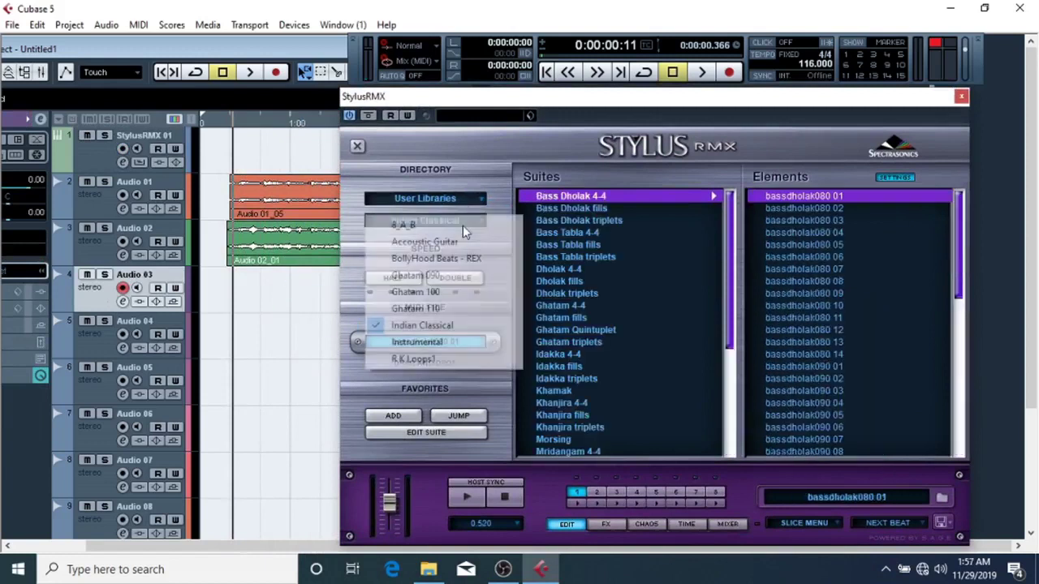
{"action": "left_click", "coordinate": [430, 363]}
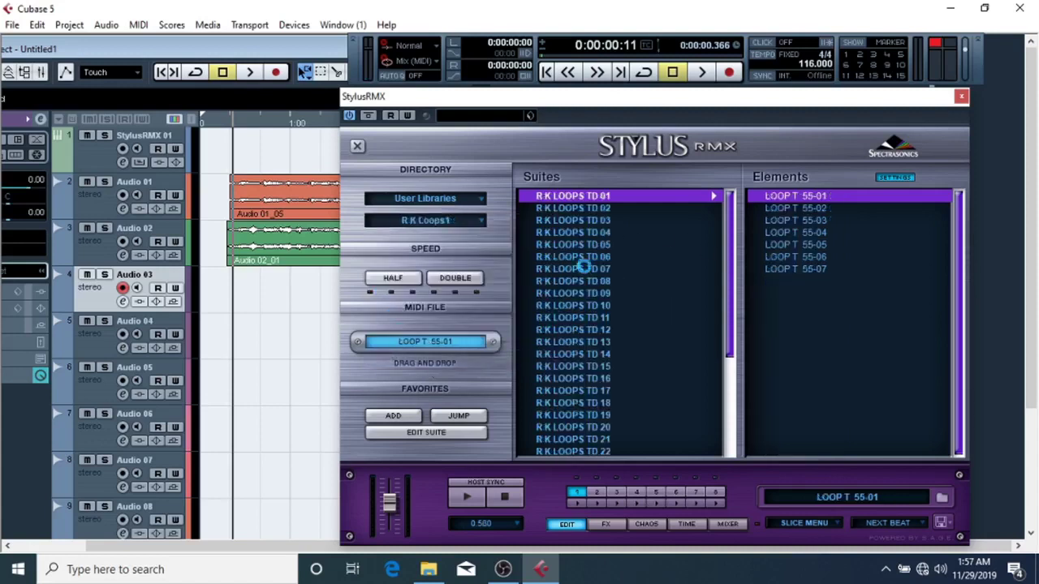
Step: Audition elements of the R K LOOPS TD 07 and TD 26 suites and select LOOP T 135-05 in TD 26
{"action": "left_click", "coordinate": [788, 234]}
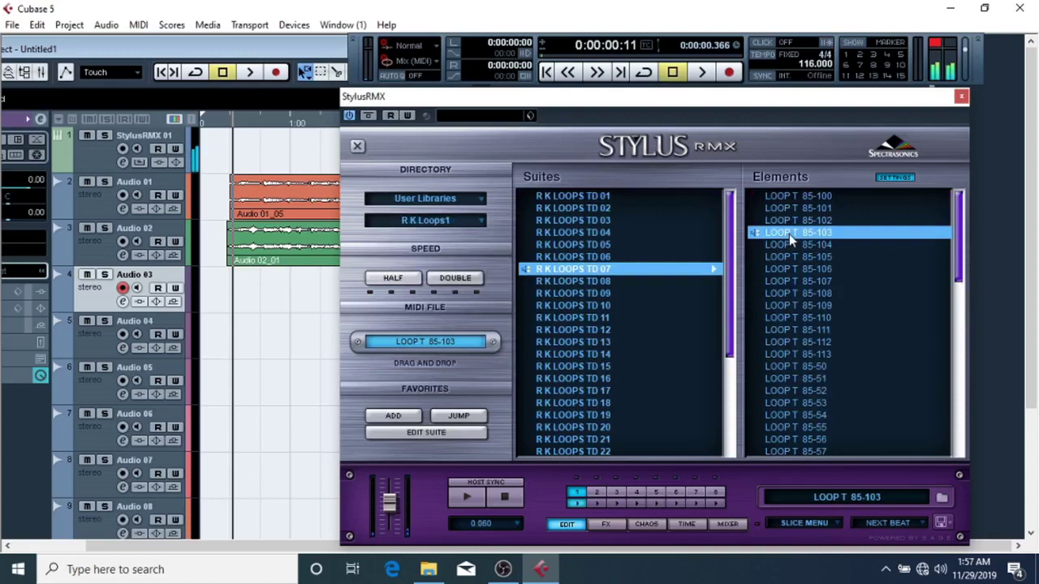
{"action": "left_click", "coordinate": [788, 276]}
{"action": "scroll", "coordinate": [647, 281], "scroll_direction": "down", "scroll_amount": 4}
{"action": "left_click", "coordinate": [573, 355]}
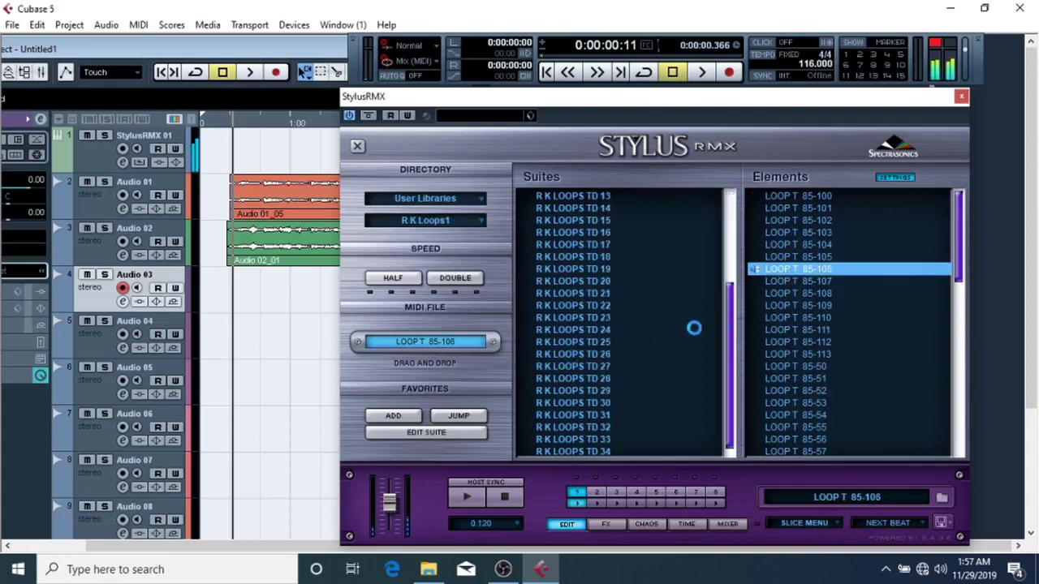
{"action": "left_click", "coordinate": [810, 295]}
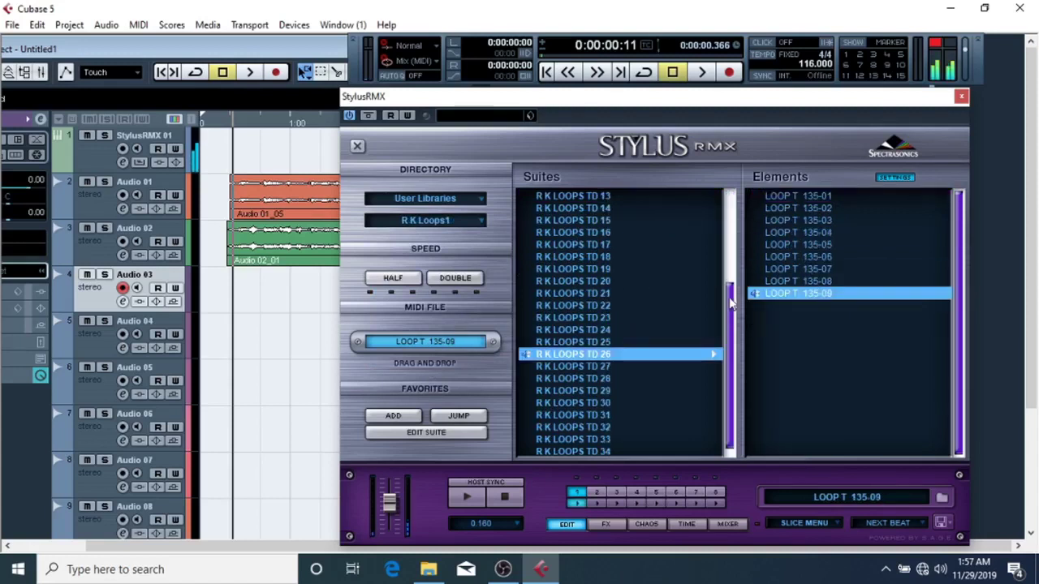
{"action": "scroll", "coordinate": [728, 301], "scroll_direction": "down", "scroll_amount": 1}
{"action": "key", "text": "Up"}
{"action": "key", "text": "Up"}
{"action": "key", "text": "Up"}
{"action": "key", "text": "Up"}
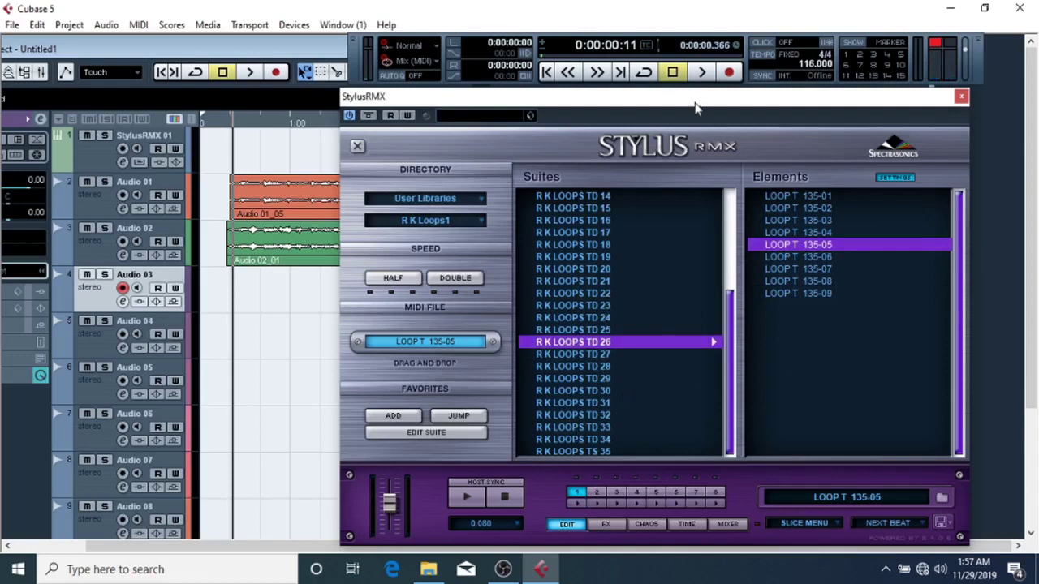
Step: Record about 7 seconds of the LOOP T 135-05 loop onto Audio 03 and stop the loop in Stylus RMX
{"action": "left_click_drag", "start_coordinate": [694, 103], "coordinate": [705, 34]}
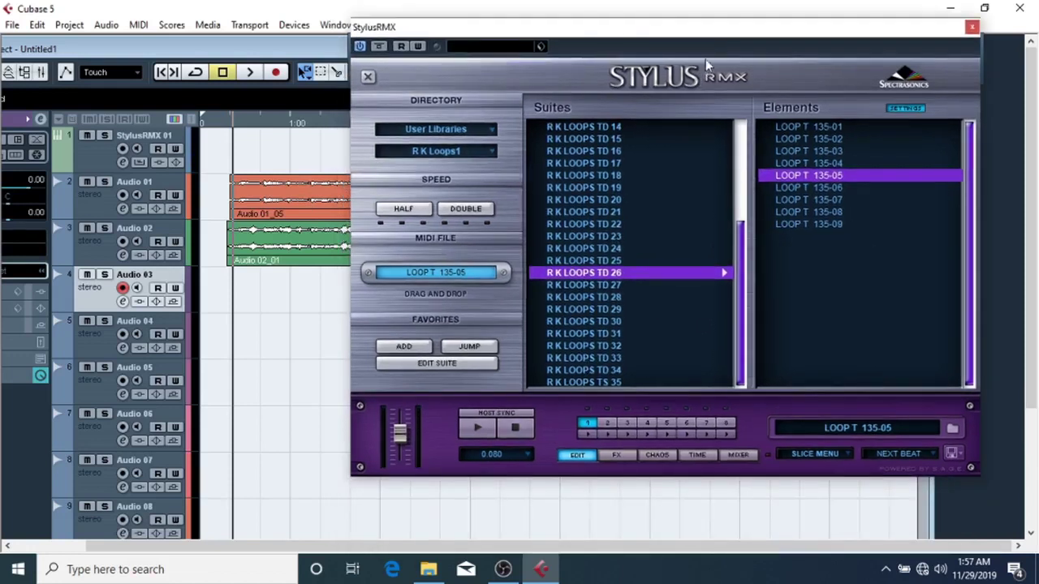
{"action": "left_click_drag", "start_coordinate": [726, 42], "coordinate": [827, 171]}
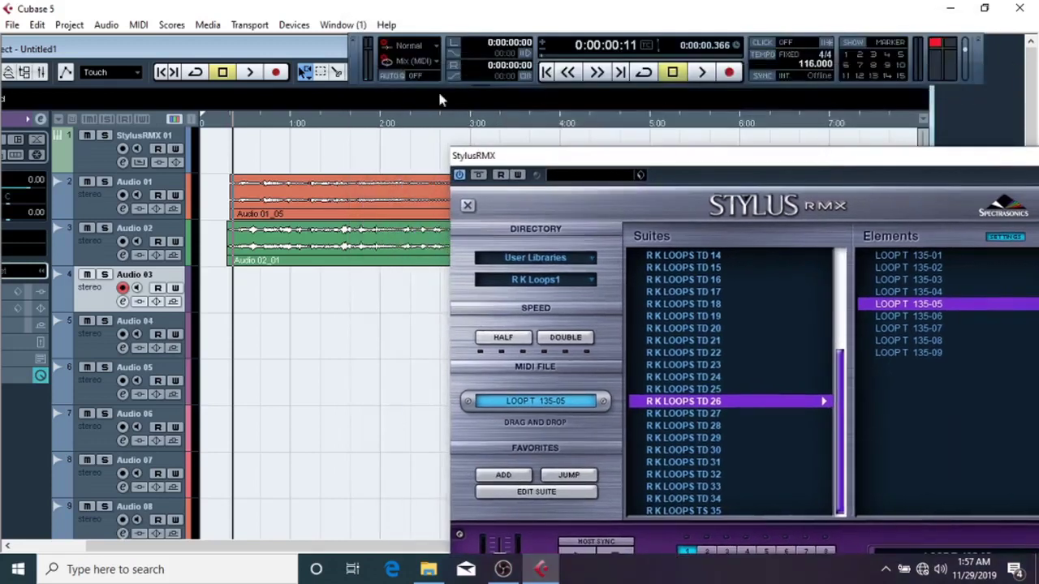
{"action": "double_click", "coordinate": [317, 50]}
{"action": "left_click_drag", "start_coordinate": [496, 160], "coordinate": [550, 172]}
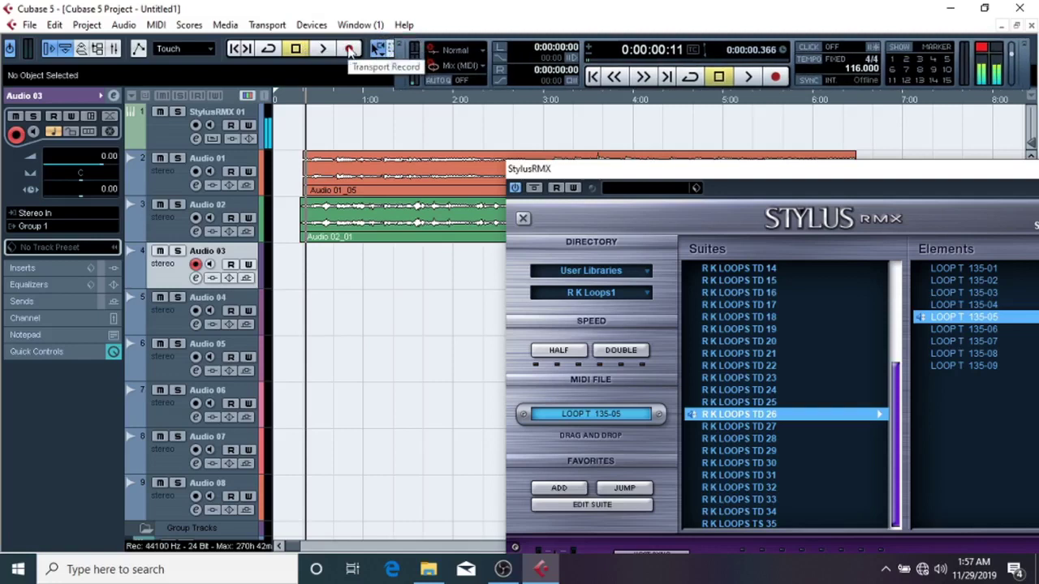
{"action": "left_click", "coordinate": [349, 49]}
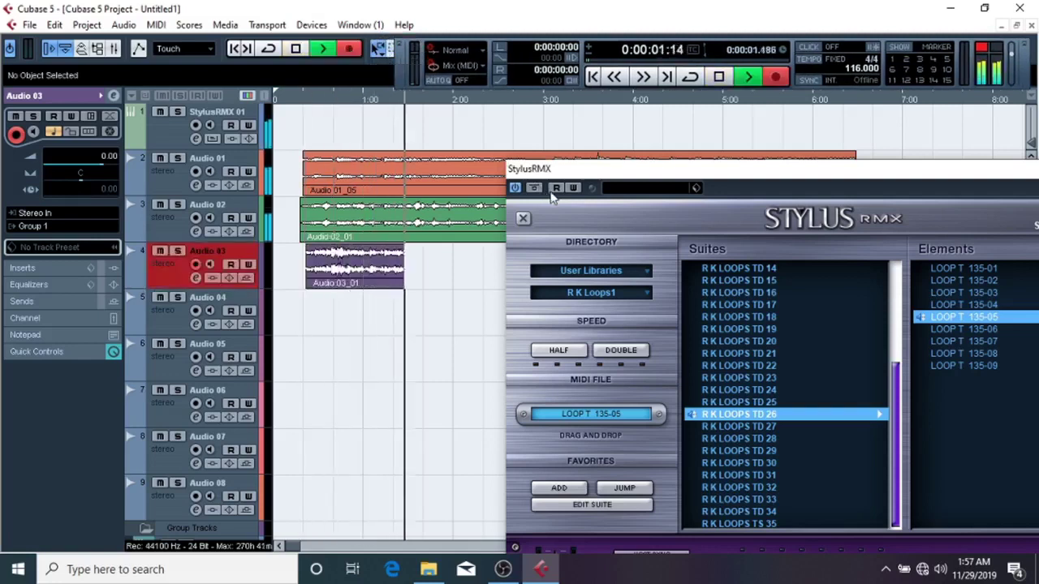
{"action": "left_click_drag", "start_coordinate": [572, 179], "coordinate": [3, 145]}
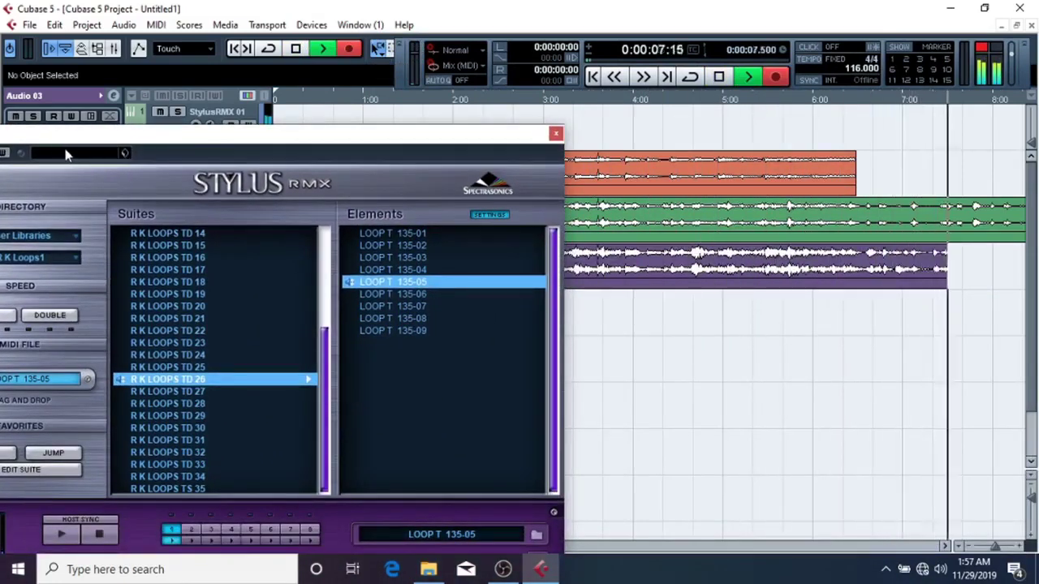
{"action": "key", "text": "space"}
{"action": "key", "text": "space"}
{"action": "key", "text": "space"}
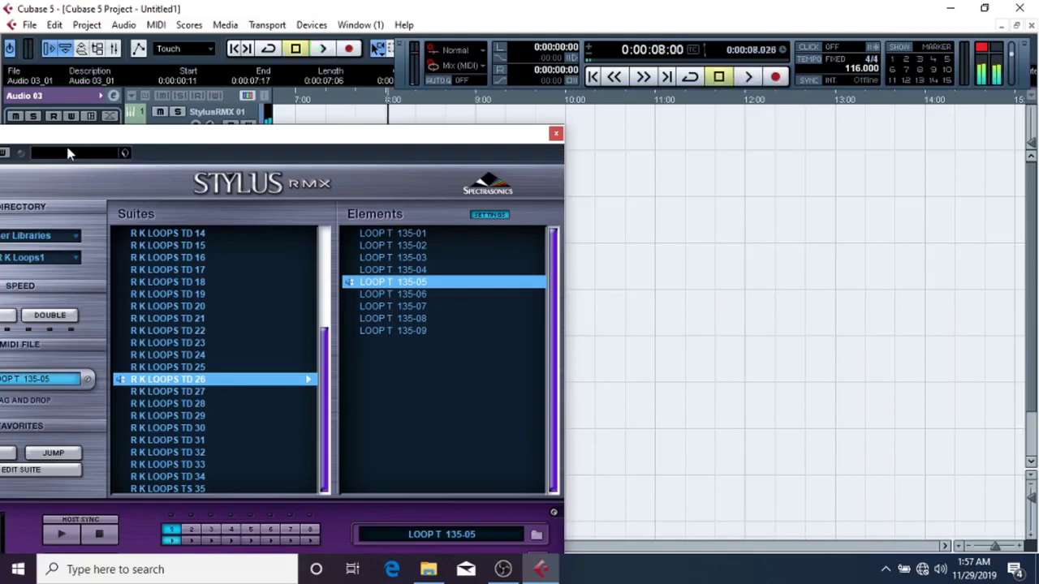
{"action": "left_click_drag", "start_coordinate": [71, 143], "coordinate": [737, 135]}
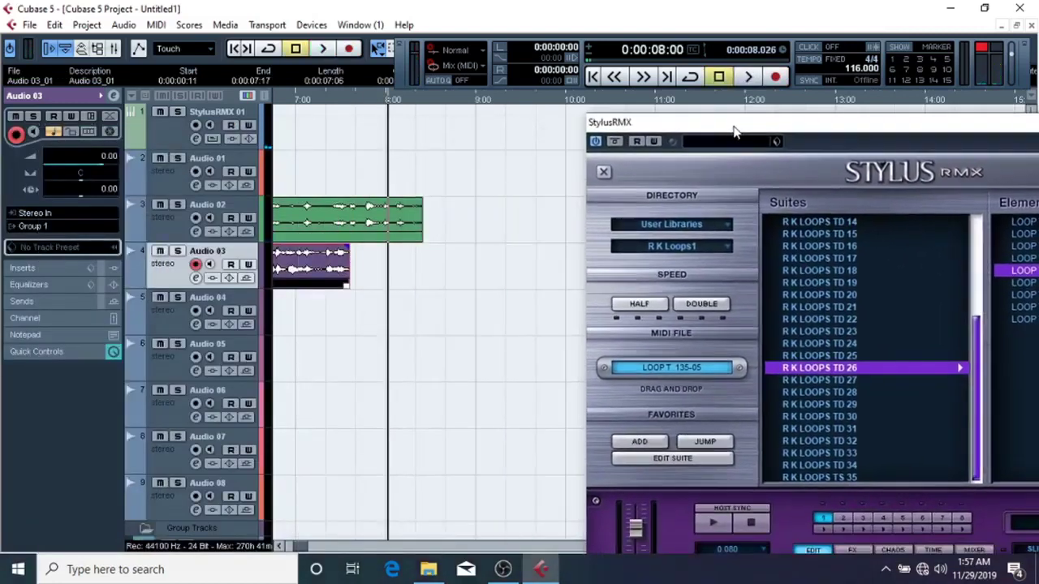
Step: Color the Audio 04 track light blue
{"action": "scroll", "coordinate": [503, 141], "scroll_direction": "down", "scroll_amount": 5}
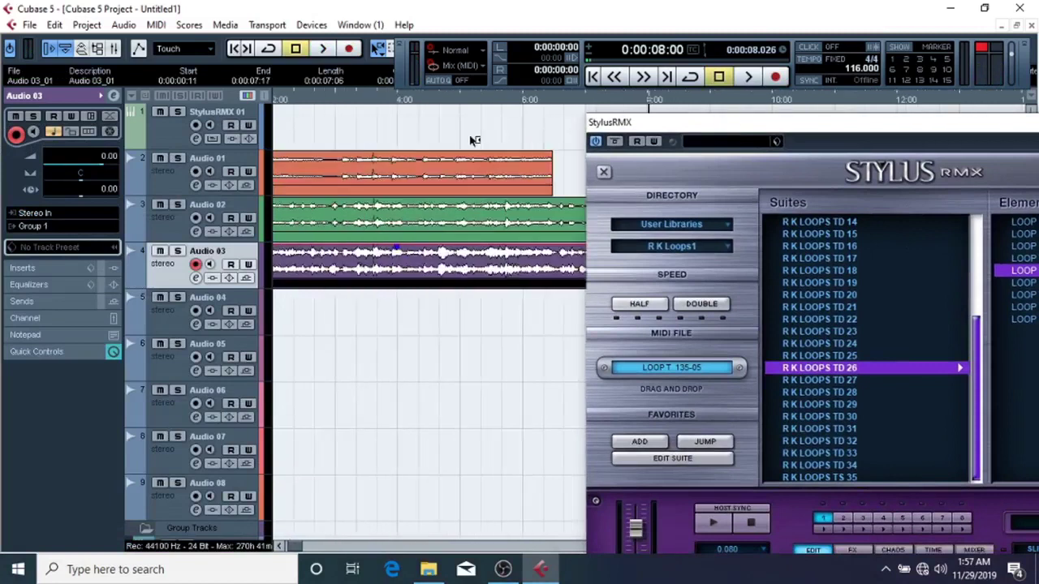
{"action": "left_click", "coordinate": [261, 319]}
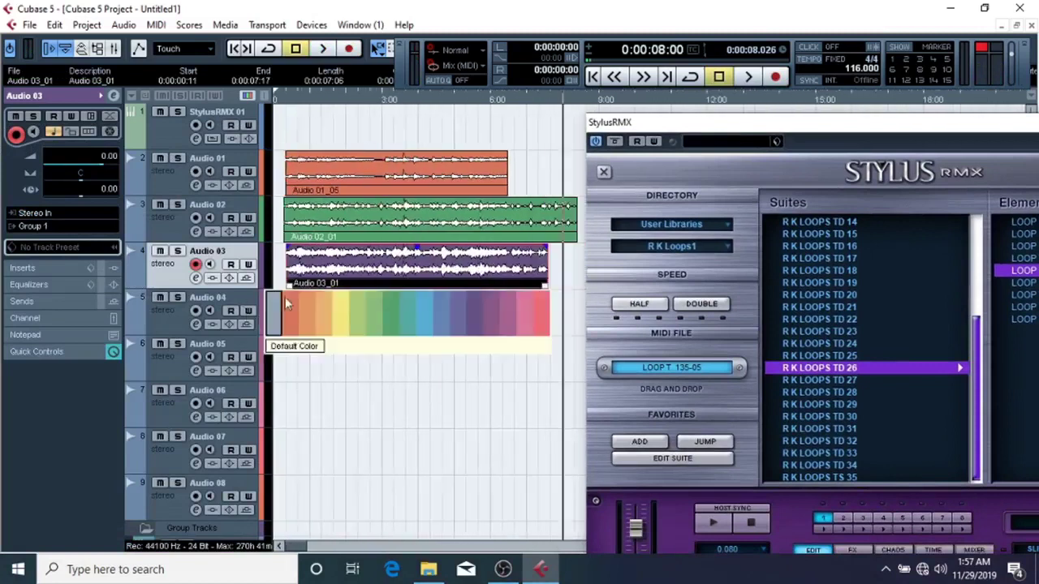
{"action": "left_click", "coordinate": [425, 310]}
Step: Load the BollyHood Beats - REX library and preview the perc mix no duff-a element of the 004 Bollyhood Beats 060bpm suite
{"action": "left_click", "coordinate": [691, 246]}
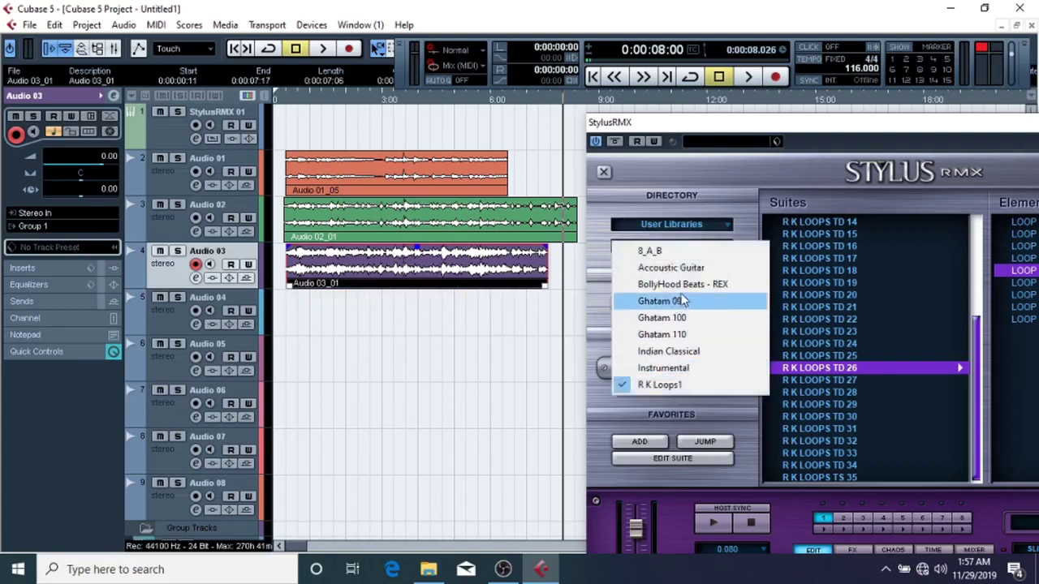
{"action": "left_click", "coordinate": [684, 285]}
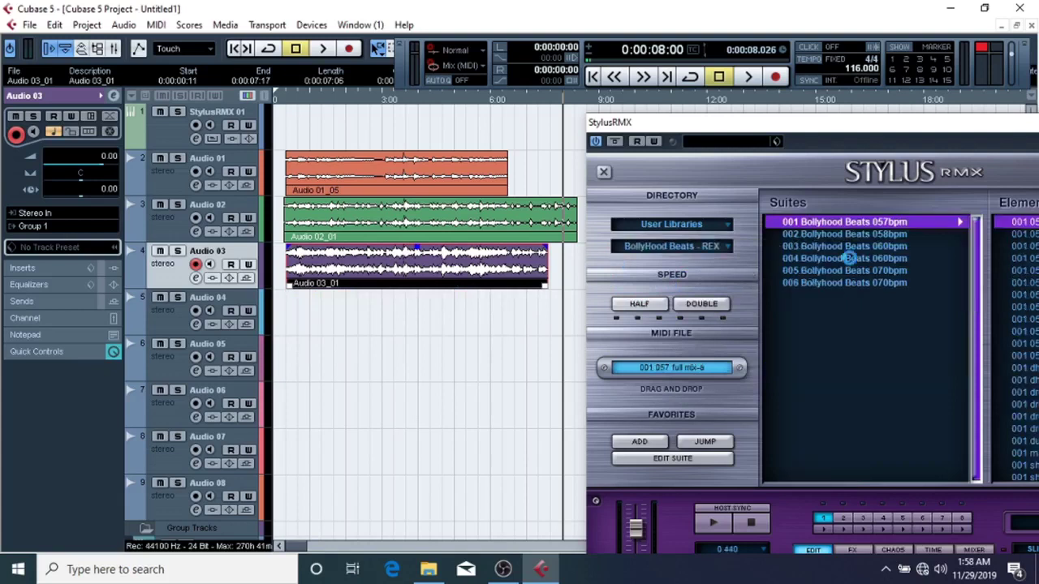
{"action": "left_click", "coordinate": [933, 258]}
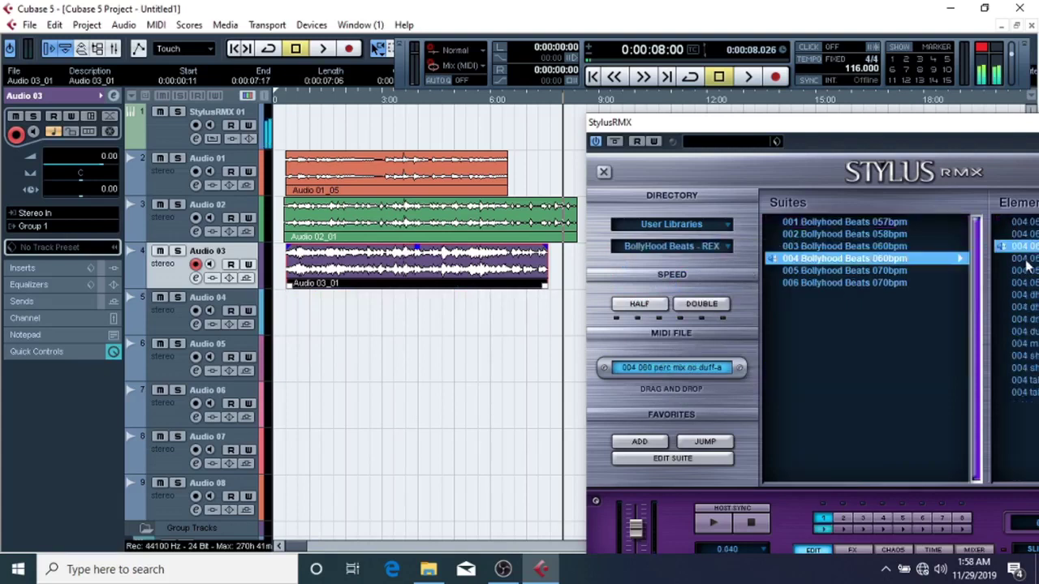
{"action": "left_click", "coordinate": [299, 115]}
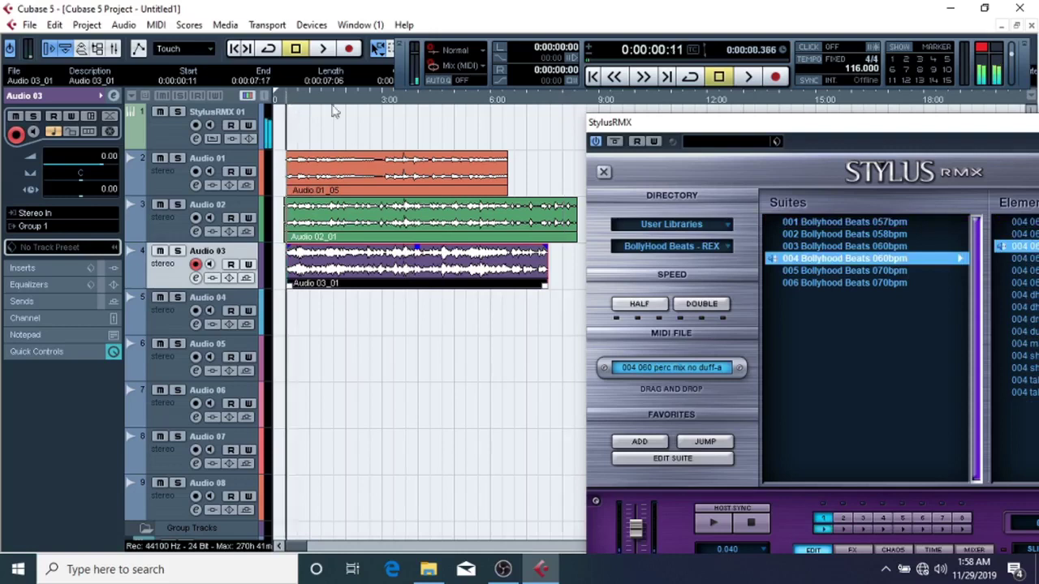
{"action": "left_click", "coordinate": [752, 393]}
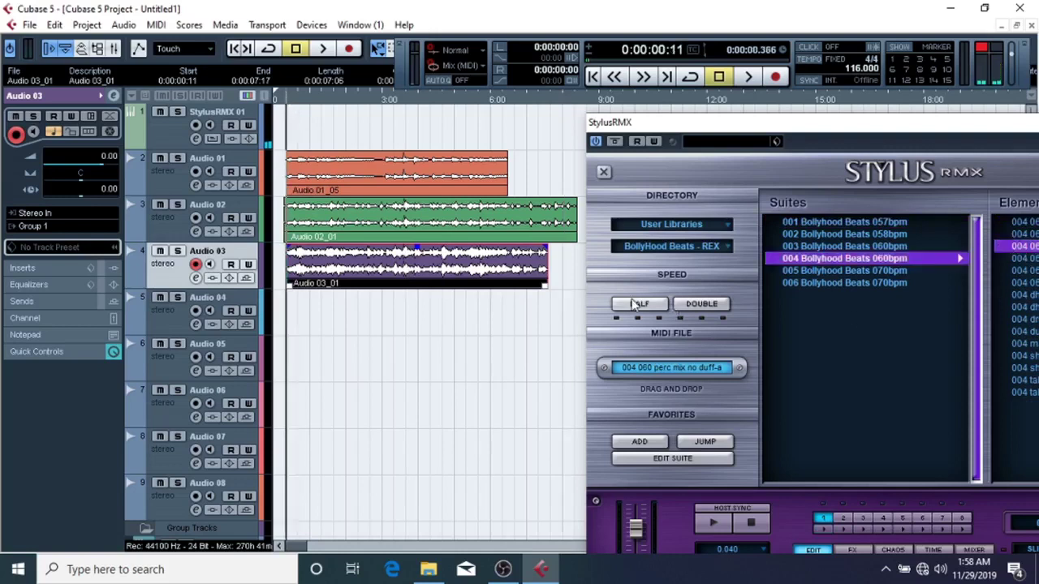
Step: Record about 15 seconds of the 004 060 perc mix with duff-a loop onto Audio 04 and close Stylus RMX
{"action": "left_click", "coordinate": [278, 98]}
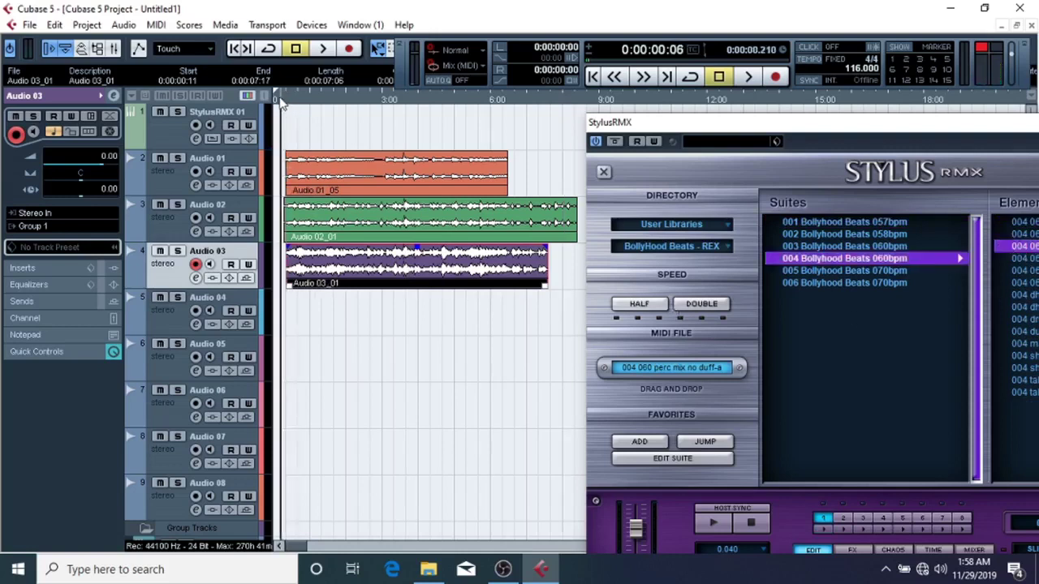
{"action": "left_click", "coordinate": [160, 323]}
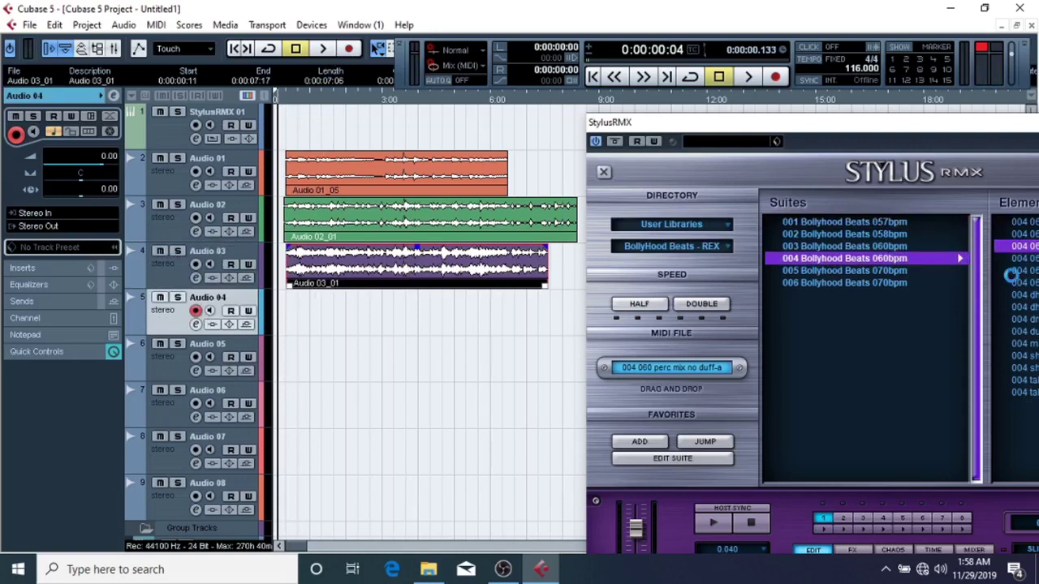
{"action": "key", "text": "KP_Multiply"}
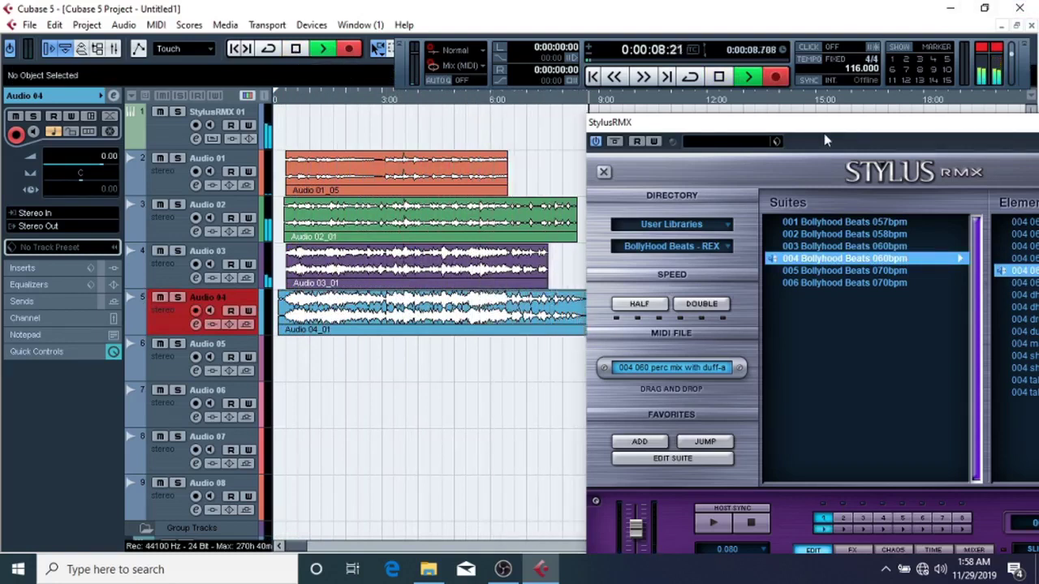
{"action": "left_click_drag", "start_coordinate": [720, 135], "coordinate": [228, 326]}
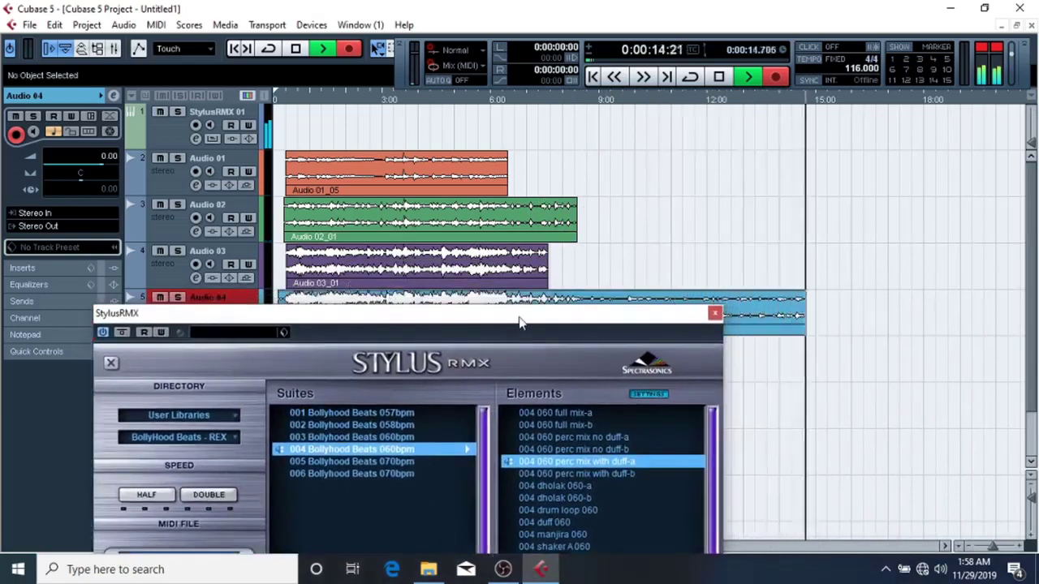
{"action": "key", "text": "space"}
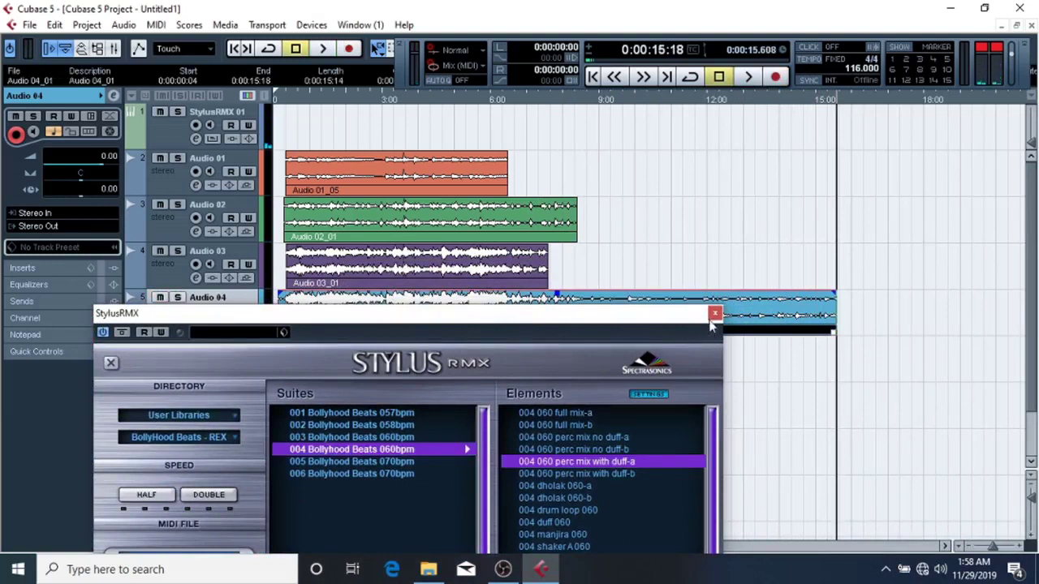
{"action": "left_click", "coordinate": [714, 313]}
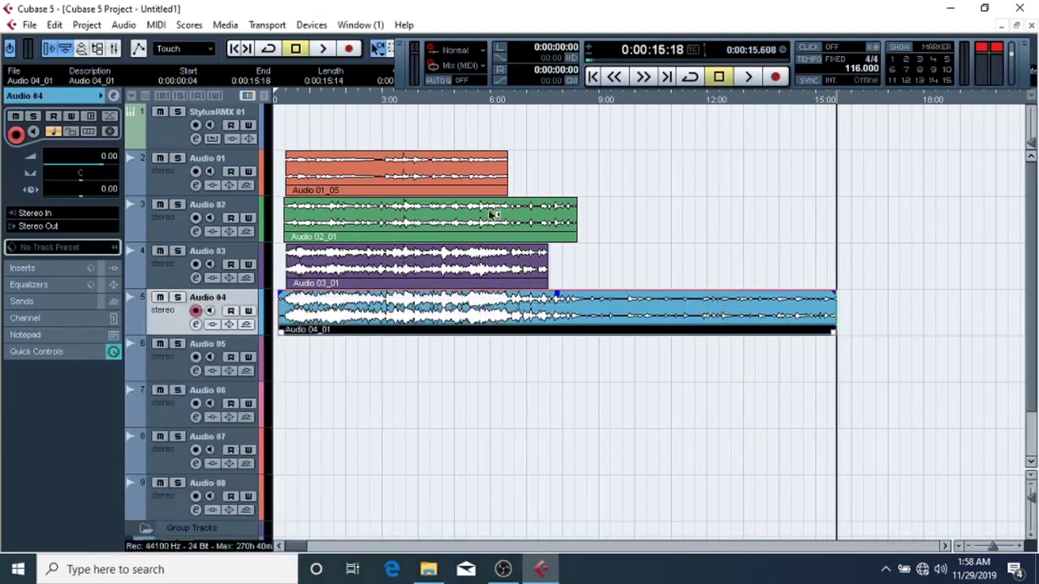
{"action": "scroll", "coordinate": [509, 265], "scroll_direction": "down", "scroll_amount": 3}
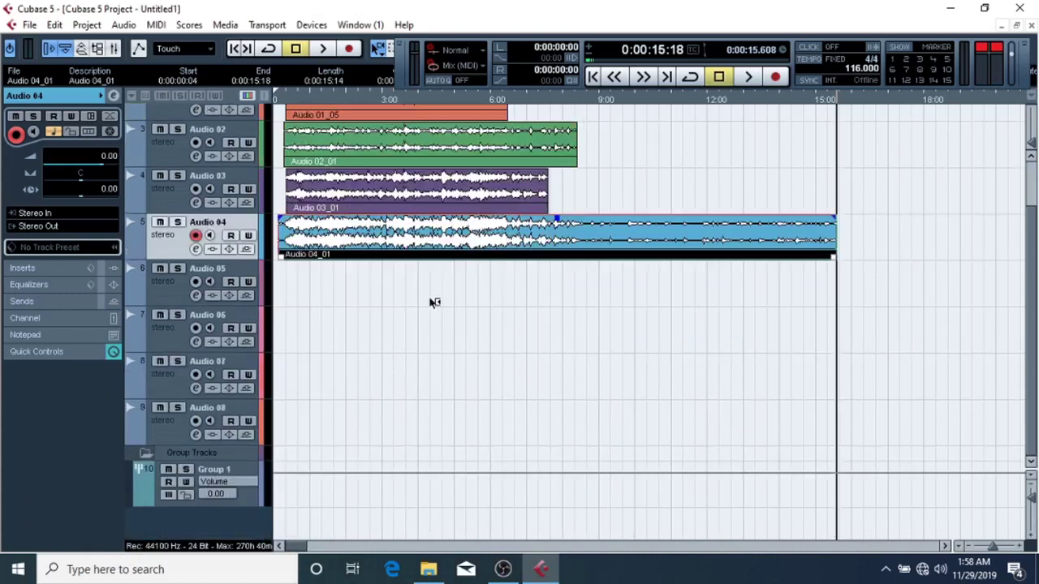
{"action": "scroll", "coordinate": [435, 302], "scroll_direction": "up", "scroll_amount": 3}
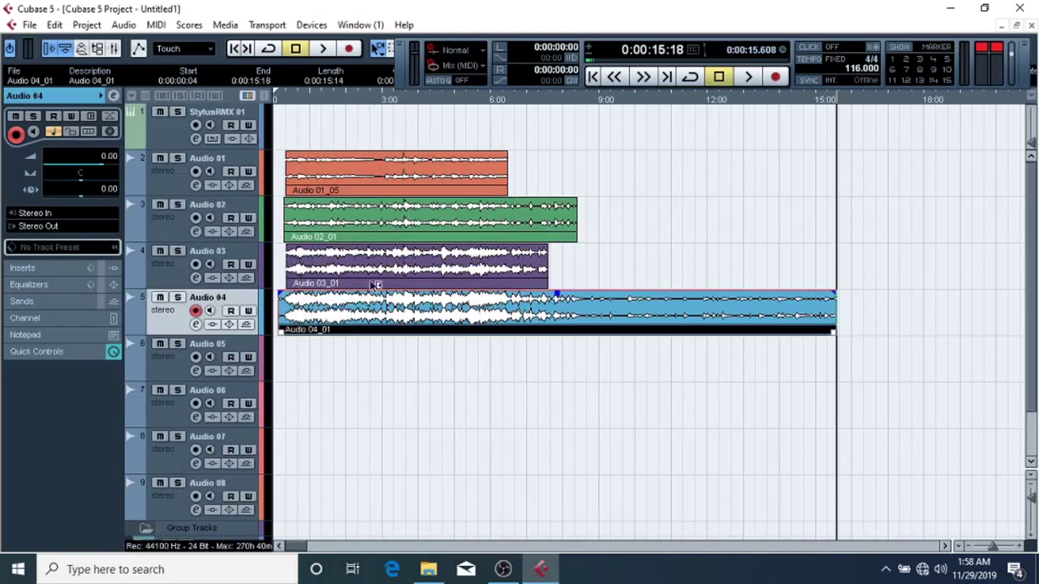
{"action": "left_click", "coordinate": [317, 177]}
{"action": "left_click", "coordinate": [316, 216]}
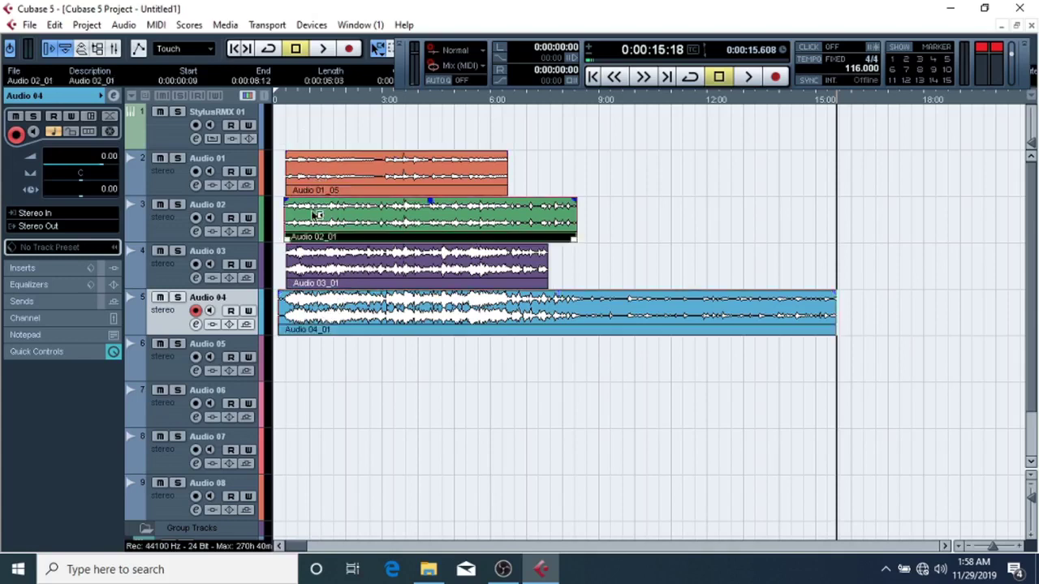
{"action": "left_click", "coordinate": [317, 259]}
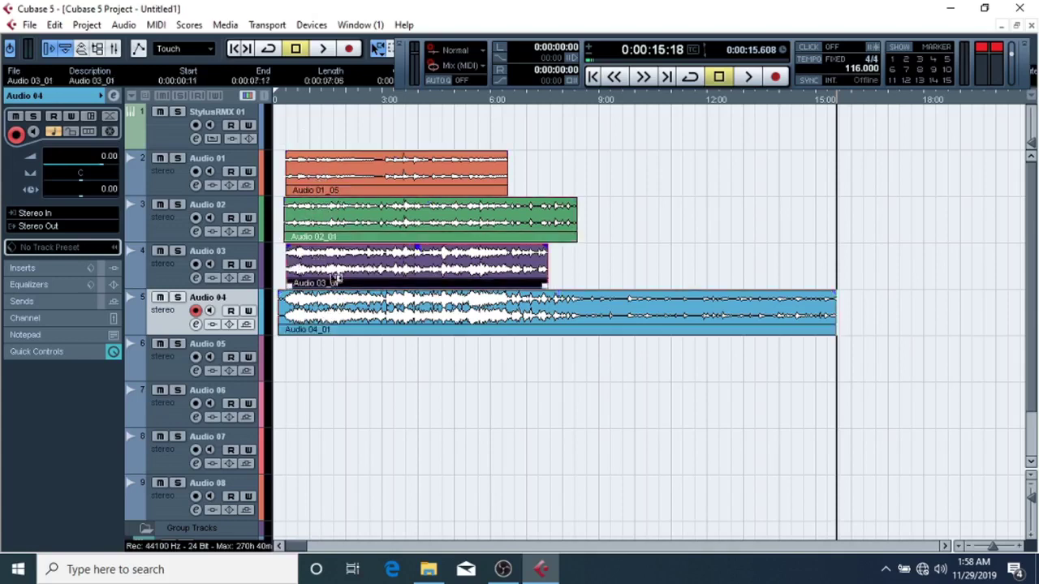
{"action": "left_click_drag", "start_coordinate": [325, 133], "coordinate": [331, 274]}
{"action": "left_click", "coordinate": [596, 257]}
Step: Add two stereo group channel tracks to the project
{"action": "scroll", "coordinate": [598, 256], "scroll_direction": "down", "scroll_amount": 3}
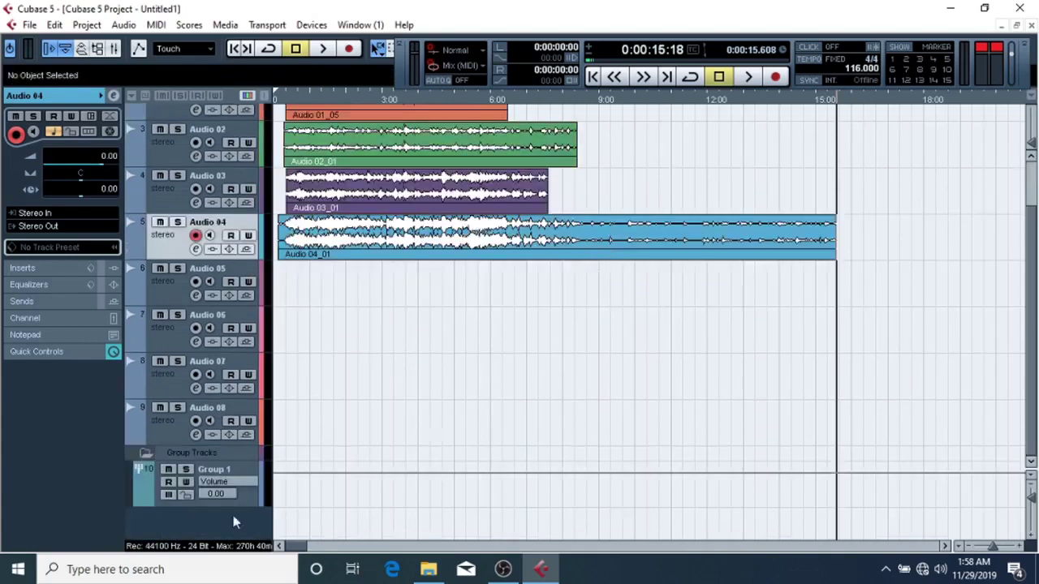
{"action": "left_click", "coordinate": [247, 505]}
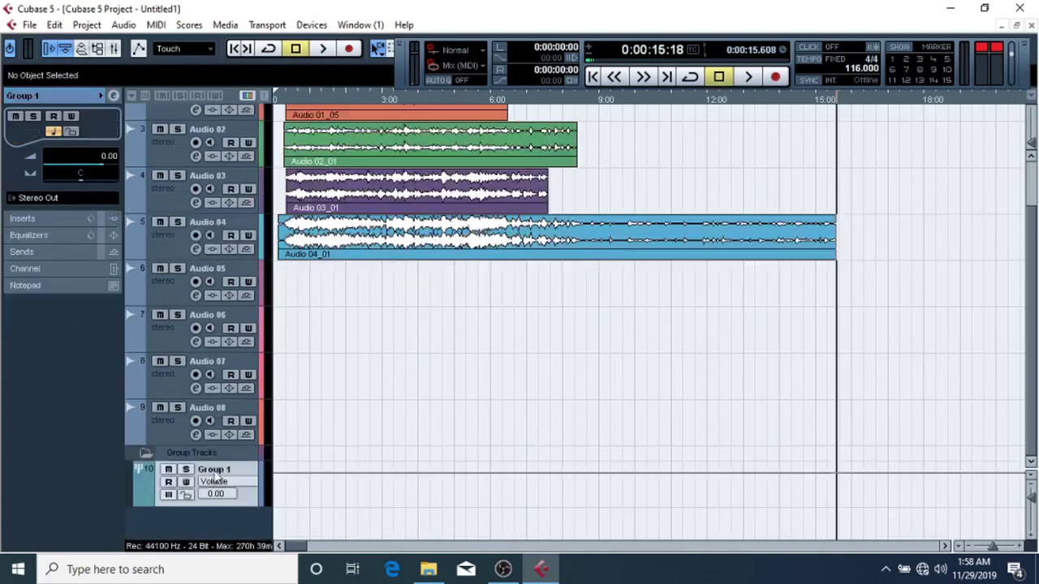
{"action": "right_click", "coordinate": [199, 520]}
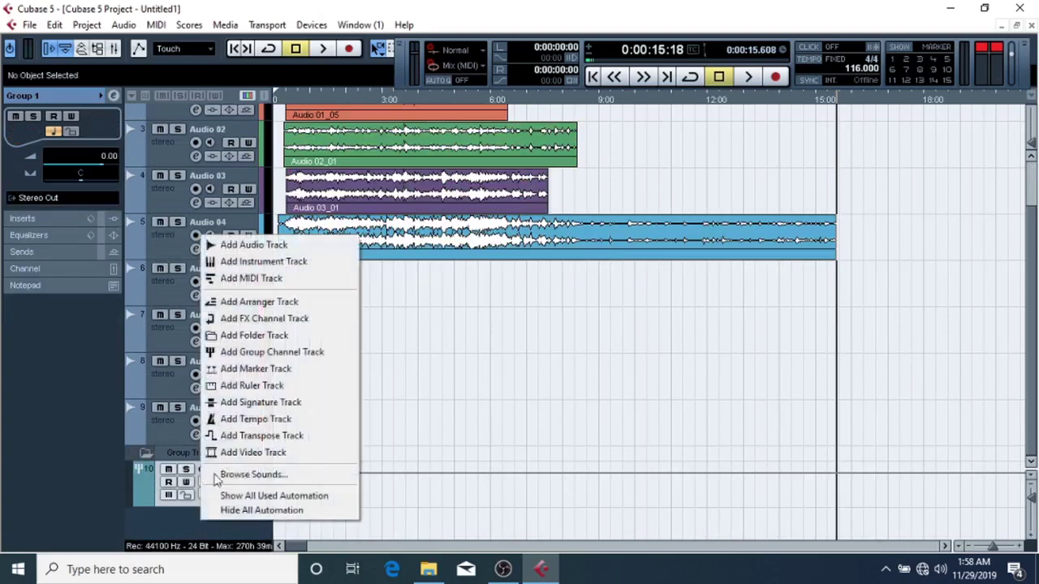
{"action": "left_click", "coordinate": [272, 352]}
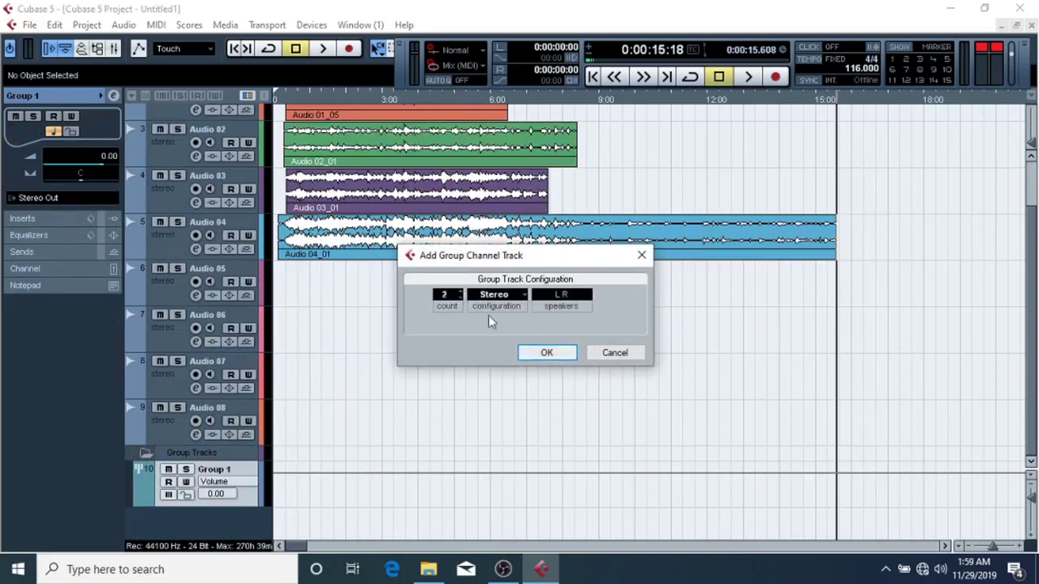
{"action": "left_click", "coordinate": [545, 353]}
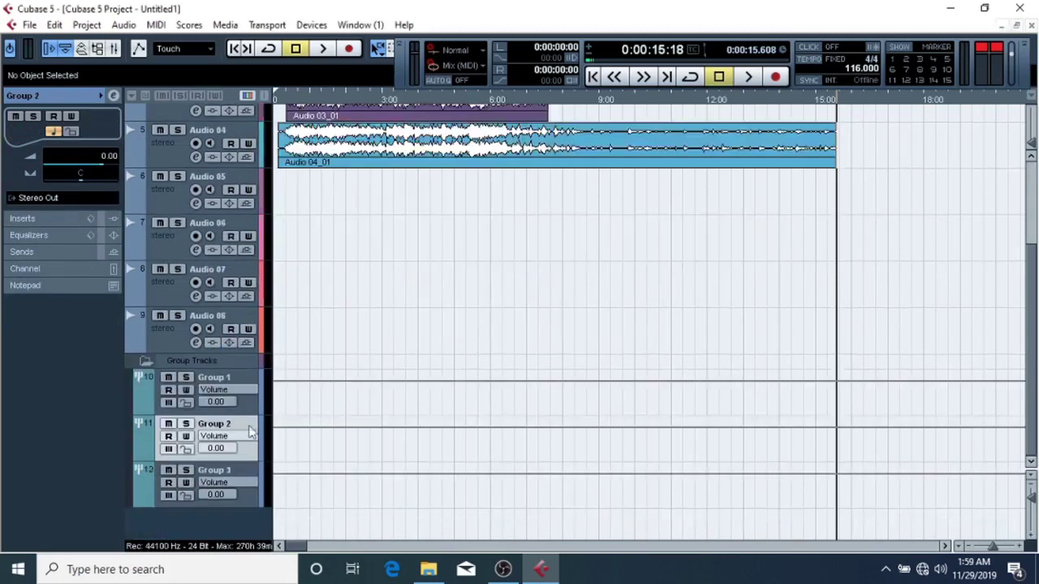
Step: Route the output of the Audio 02 track to Group 2 in its channel settings
{"action": "scroll", "coordinate": [367, 347], "scroll_direction": "up", "scroll_amount": 4}
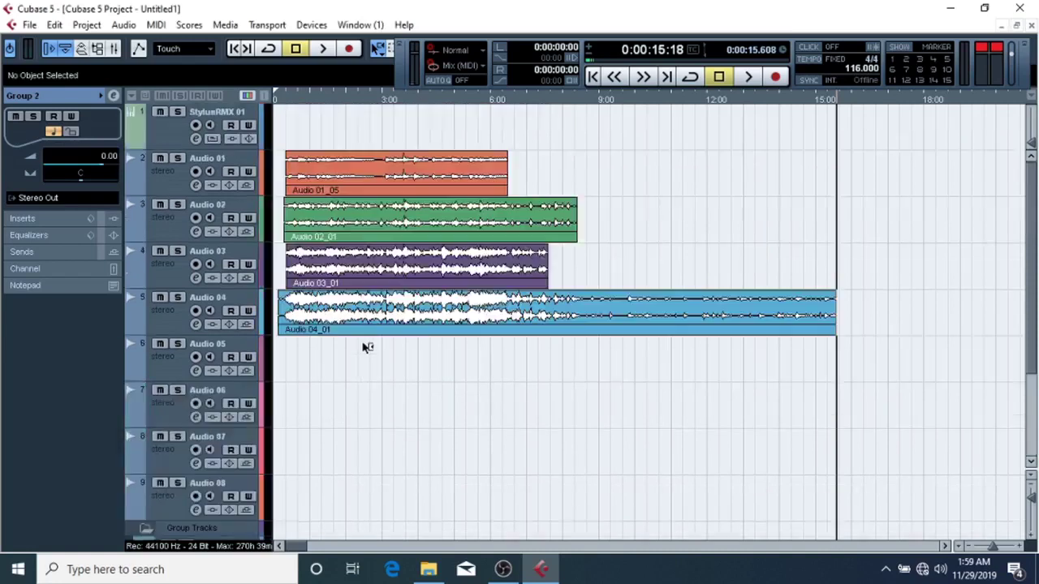
{"action": "left_click", "coordinate": [180, 225]}
{"action": "left_click", "coordinate": [195, 231]}
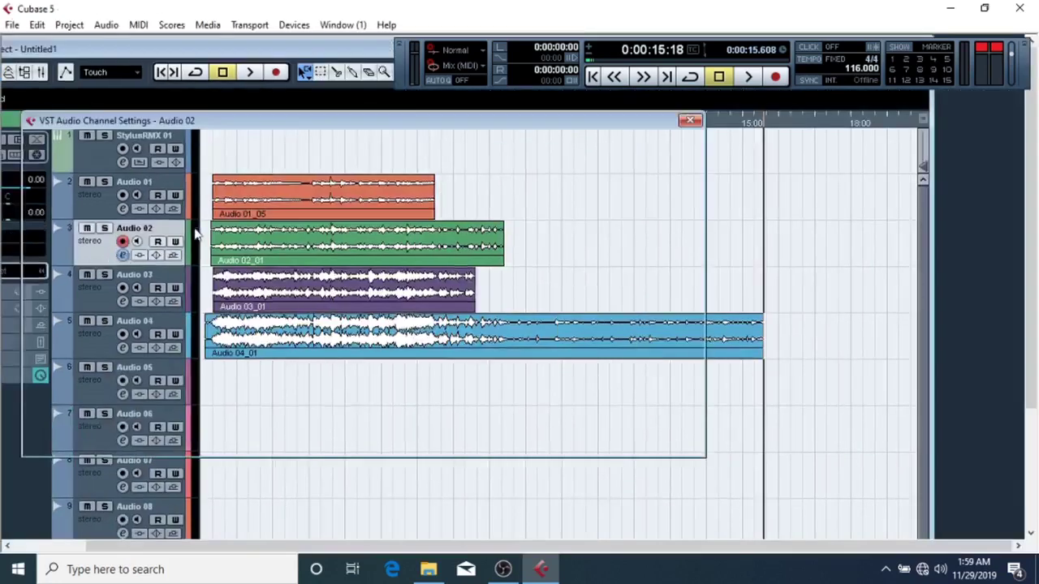
{"action": "left_click", "coordinate": [660, 199]}
{"action": "mouse_move", "coordinate": [689, 280]}
{"action": "left_click", "coordinate": [814, 298]}
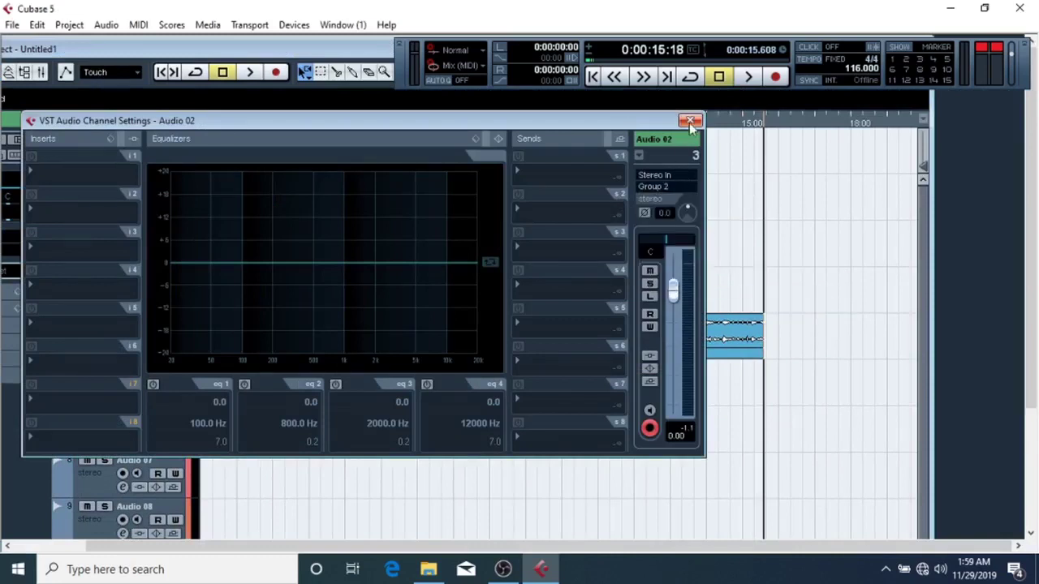
{"action": "left_click", "coordinate": [689, 120]}
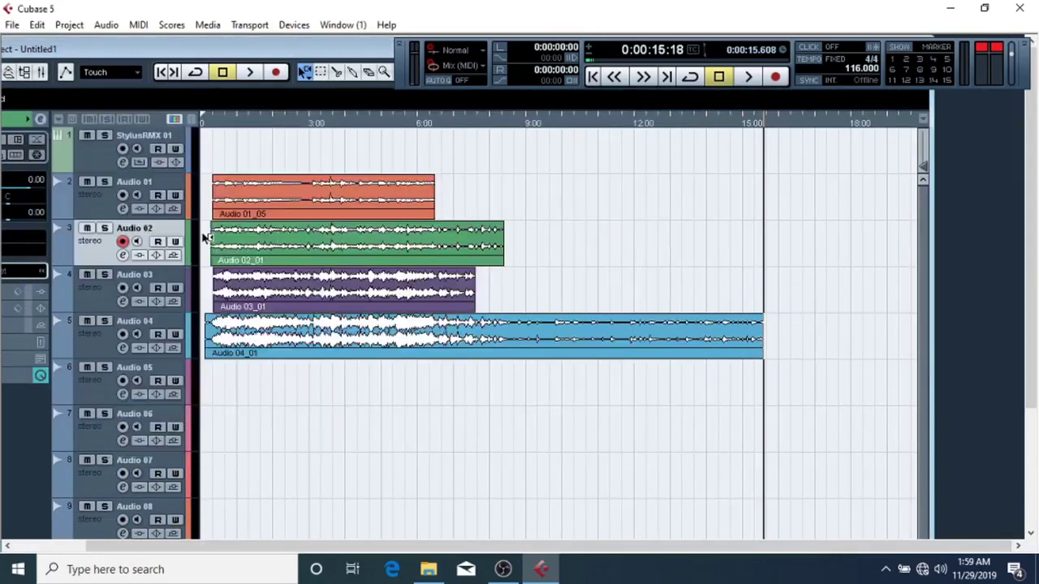
Step: Delete the recorded clip on Audio 04 and return the playhead to near the project start
{"action": "left_click", "coordinate": [231, 328]}
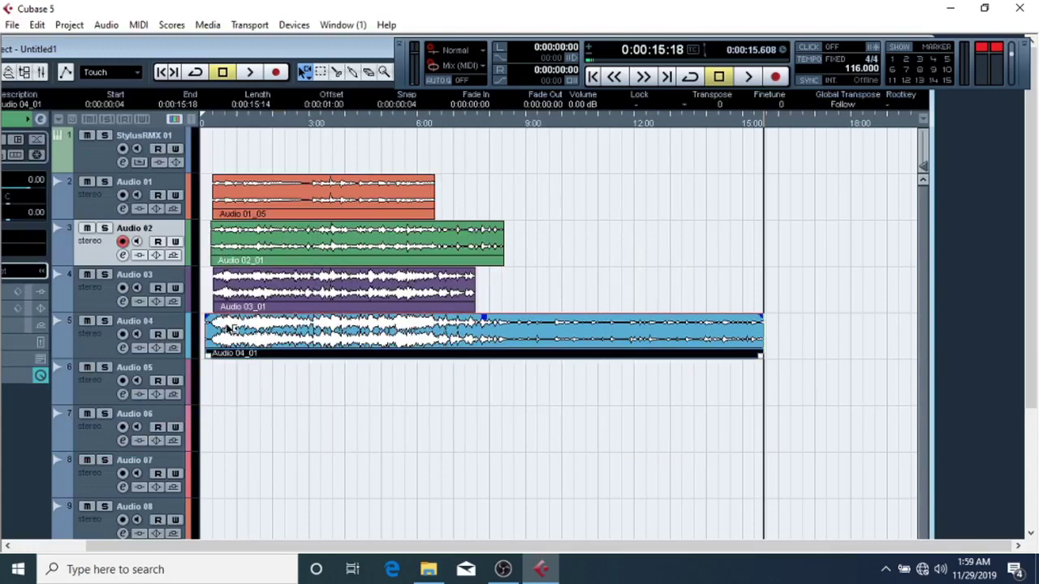
{"action": "key", "text": "Delete"}
{"action": "left_click_drag", "start_coordinate": [227, 128], "coordinate": [204, 128]}
Step: Route the output of Audio 04 to Group 2 in its channel settings and maximize the project window
{"action": "left_click", "coordinate": [93, 345]}
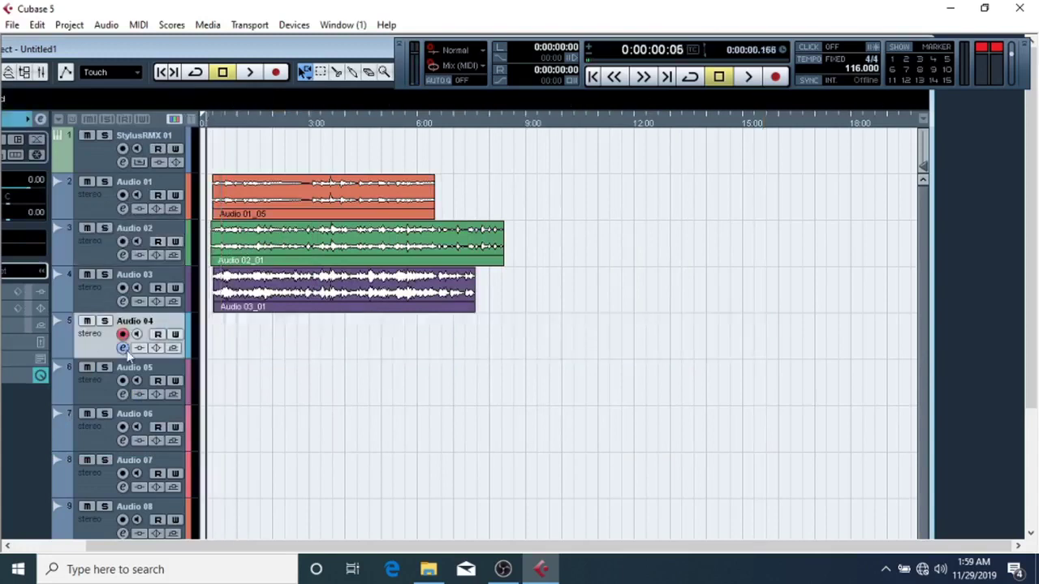
{"action": "left_click", "coordinate": [122, 347]}
{"action": "left_click", "coordinate": [655, 189]}
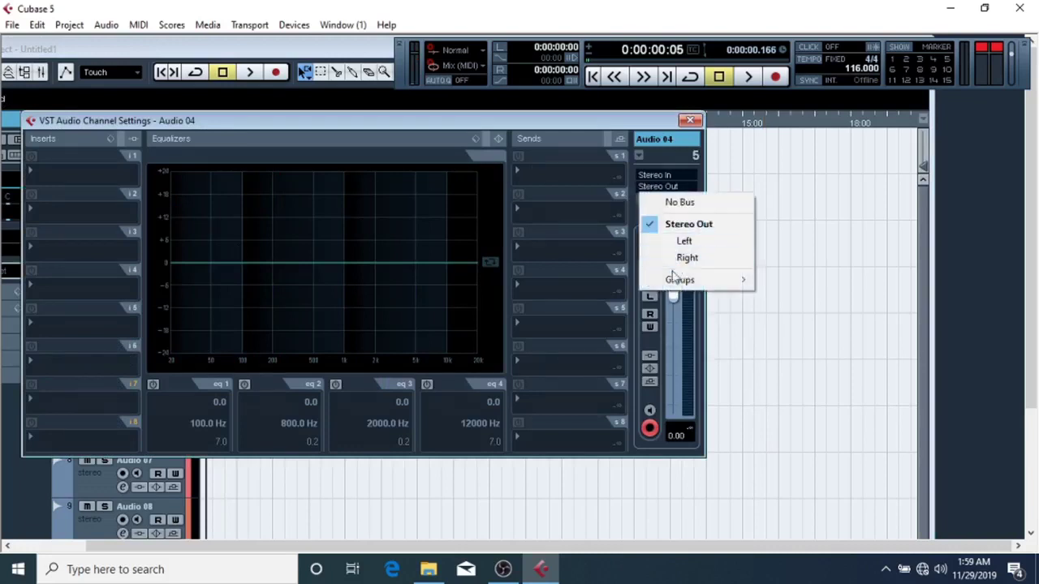
{"action": "mouse_move", "coordinate": [677, 279]}
{"action": "left_click", "coordinate": [806, 315]}
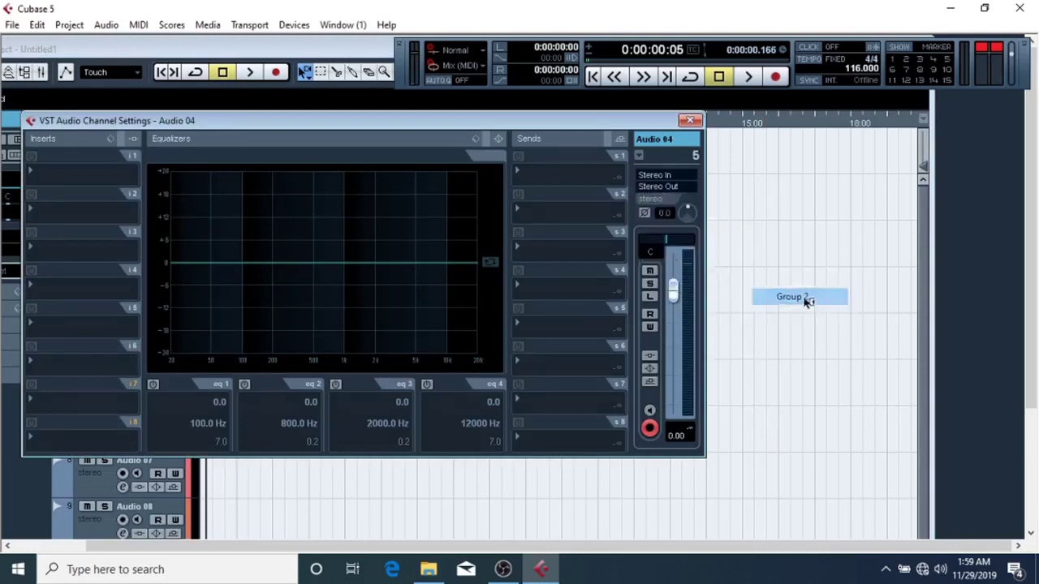
{"action": "left_click", "coordinate": [690, 120]}
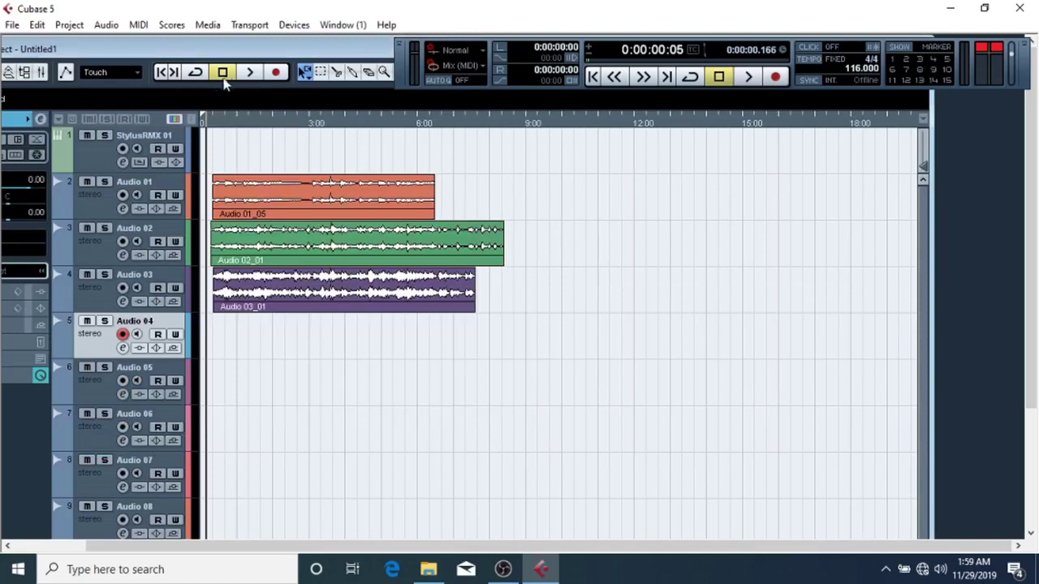
{"action": "double_click", "coordinate": [255, 50]}
Step: Record about 3 seconds of the 004 060 perc mix no duff-b loop from Stylus RMX onto Audio 04
{"action": "left_click", "coordinate": [175, 138]}
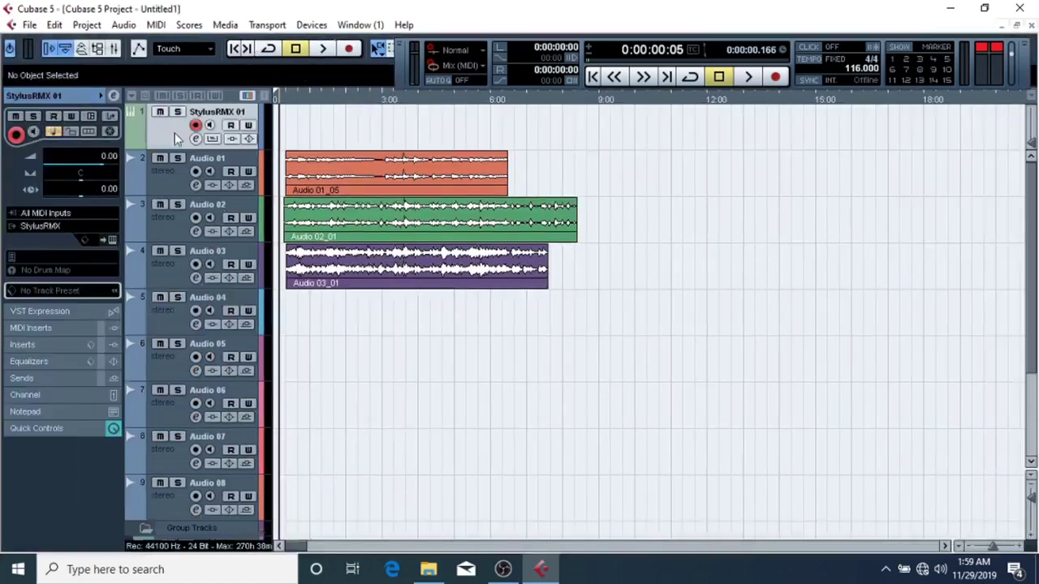
{"action": "left_click", "coordinate": [161, 329]}
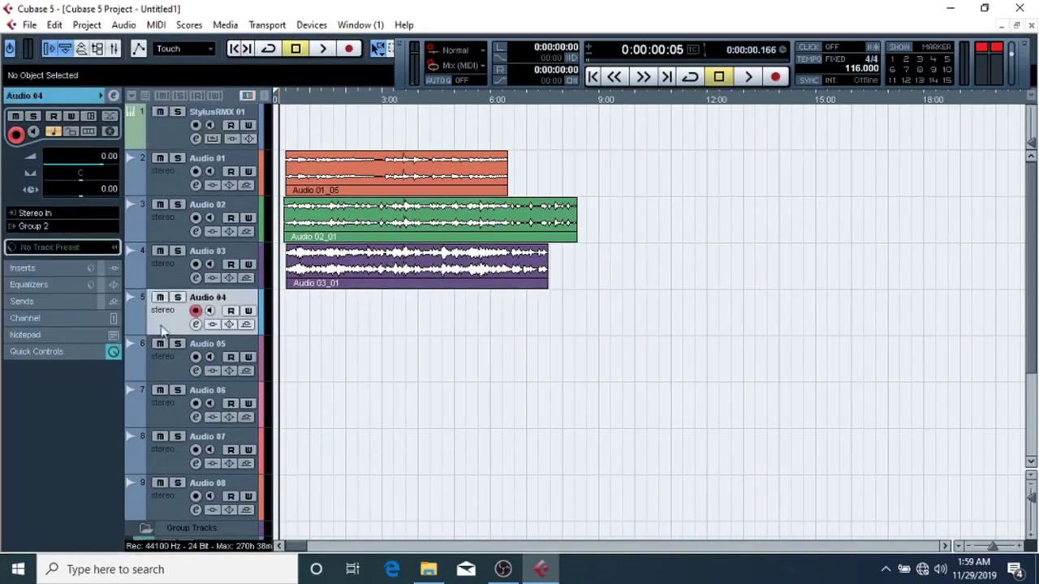
{"action": "left_click", "coordinate": [161, 141]}
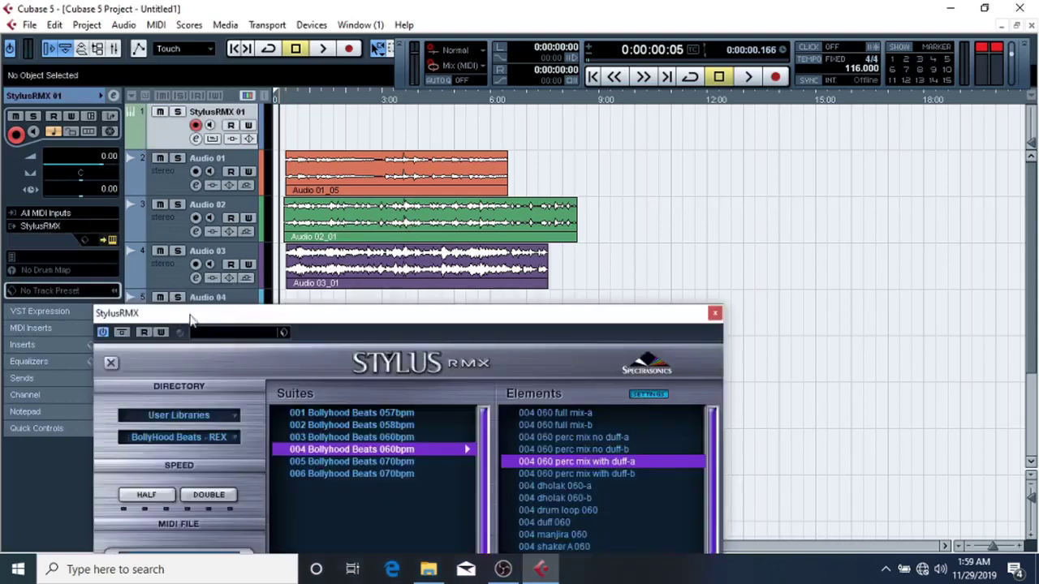
{"action": "left_click_drag", "start_coordinate": [172, 317], "coordinate": [440, 260]}
{"action": "left_click", "coordinate": [181, 318]}
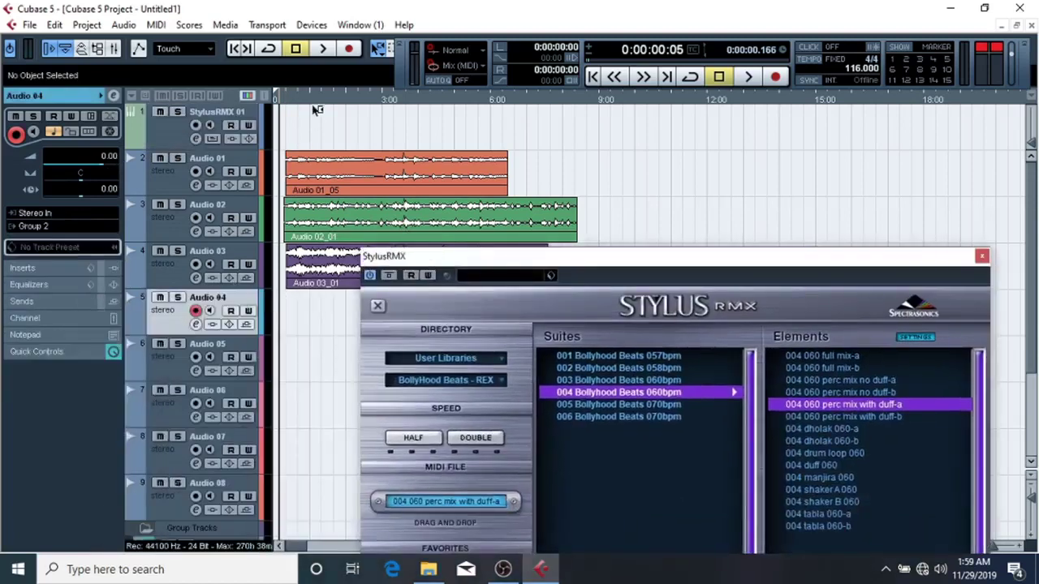
{"action": "left_click", "coordinate": [810, 394]}
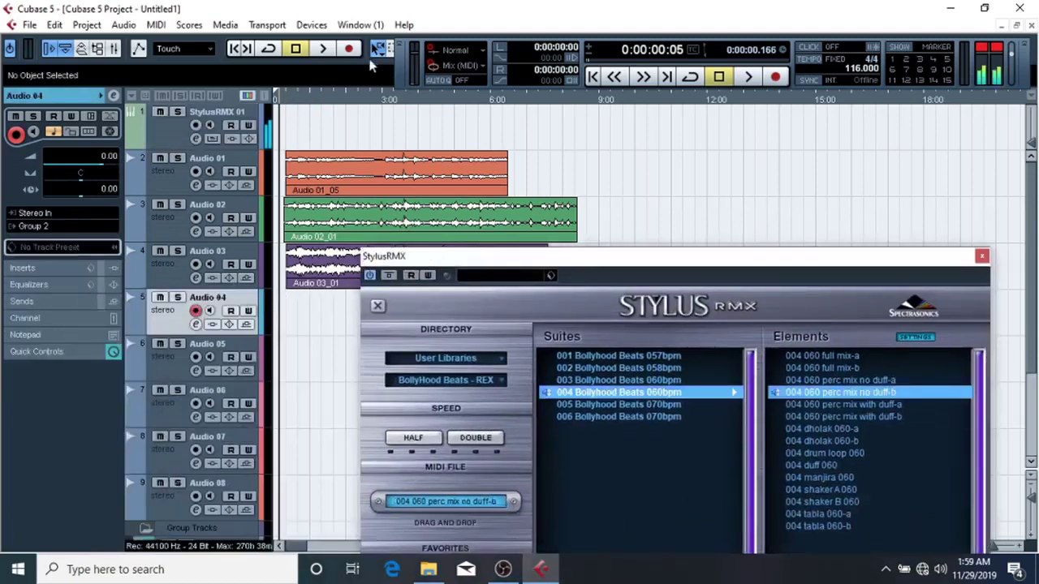
{"action": "left_click", "coordinate": [348, 48]}
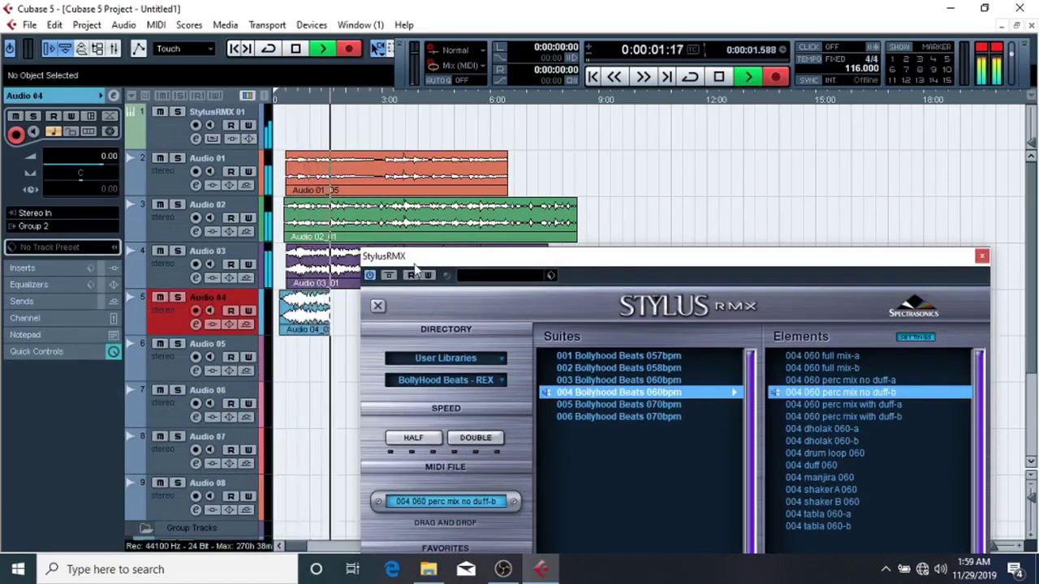
{"action": "left_click_drag", "start_coordinate": [405, 257], "coordinate": [486, 193]}
{"action": "key", "text": "space"}
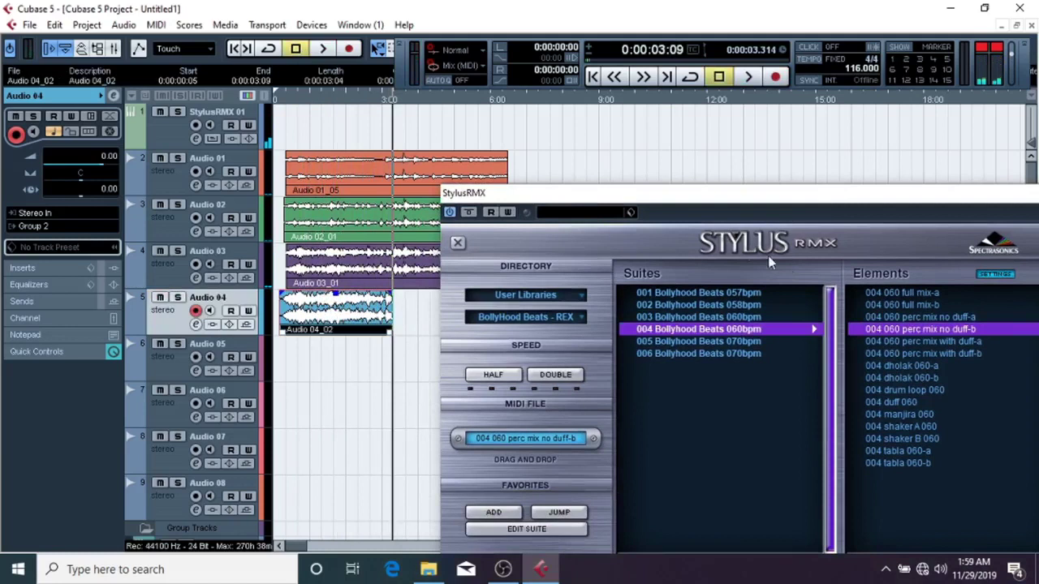
Step: Close the Stylus RMX window after viewing Audio 04's channel settings, and maximize the project window
{"action": "left_click", "coordinate": [196, 323]}
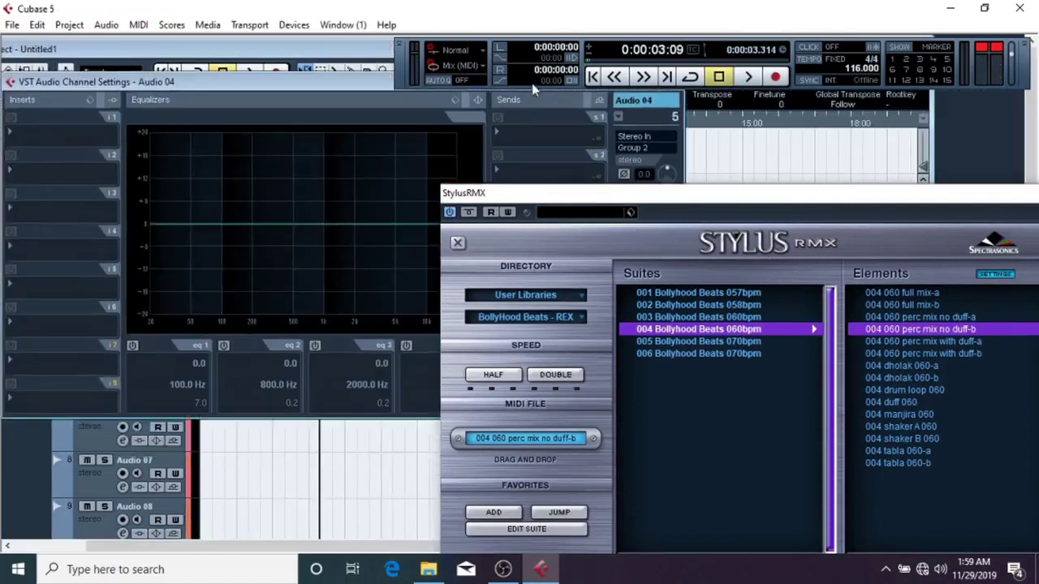
{"action": "left_click_drag", "start_coordinate": [680, 123], "coordinate": [607, 151]}
{"action": "left_click", "coordinate": [617, 149]}
{"action": "left_click_drag", "start_coordinate": [699, 197], "coordinate": [213, 289]}
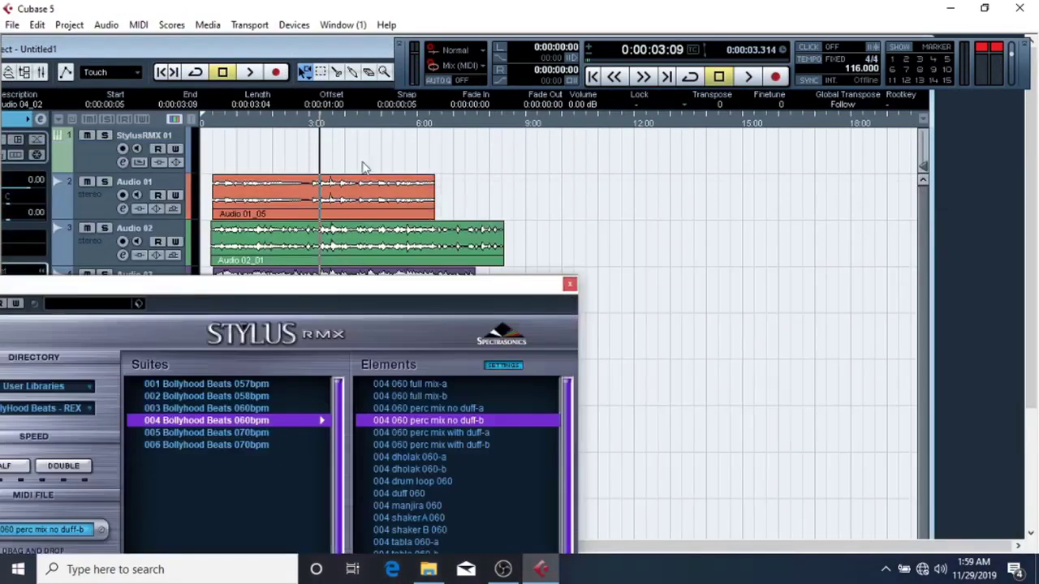
{"action": "left_click", "coordinate": [362, 166]}
{"action": "double_click", "coordinate": [338, 50]}
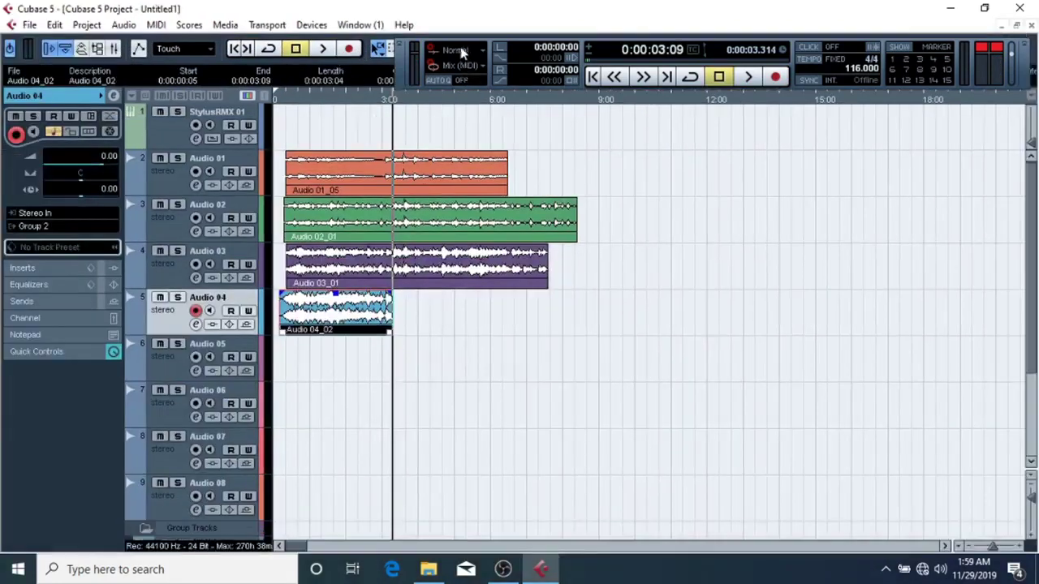
Step: Move the Transport panel below the recorded clips so it no longer covers the toolbar
{"action": "left_click_drag", "start_coordinate": [493, 49], "coordinate": [428, 111]}
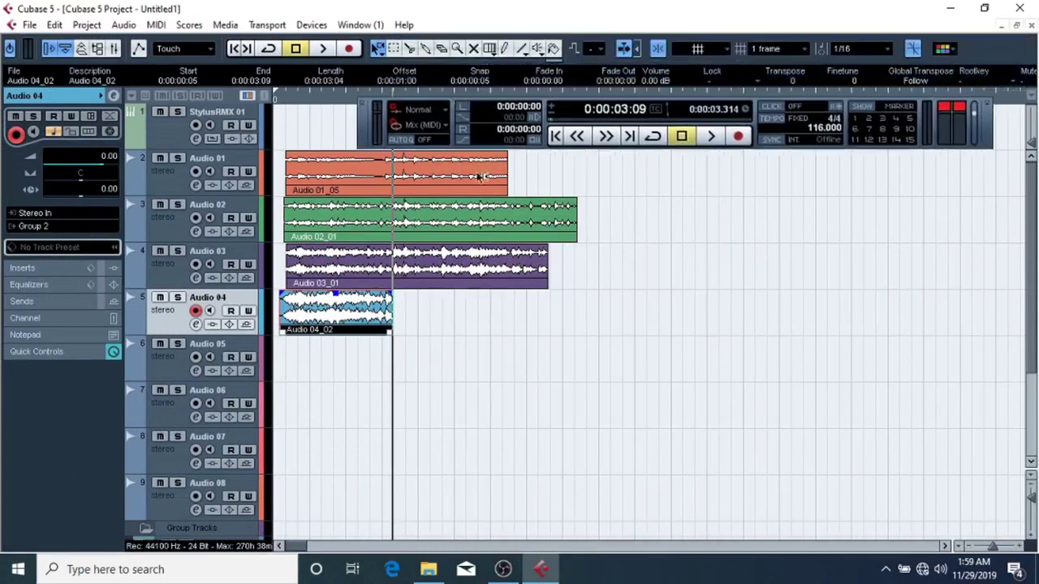
{"action": "left_click", "coordinate": [609, 189]}
{"action": "left_click_drag", "start_coordinate": [545, 106], "coordinate": [428, 497]}
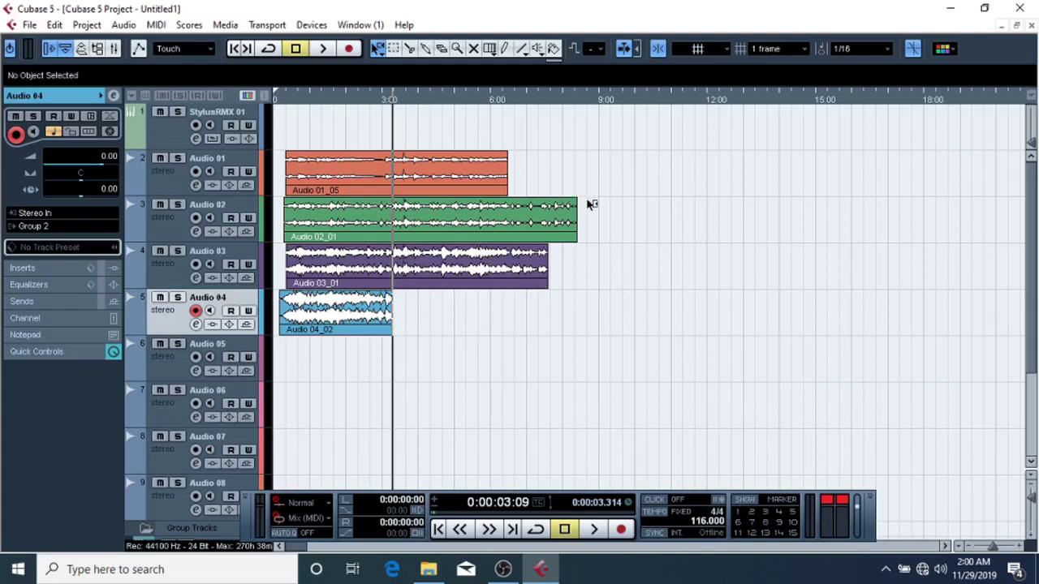
{"action": "left_click_drag", "start_coordinate": [295, 133], "coordinate": [693, 324]}
{"action": "left_click", "coordinate": [693, 275]}
{"action": "left_click_drag", "start_coordinate": [291, 130], "coordinate": [540, 414]}
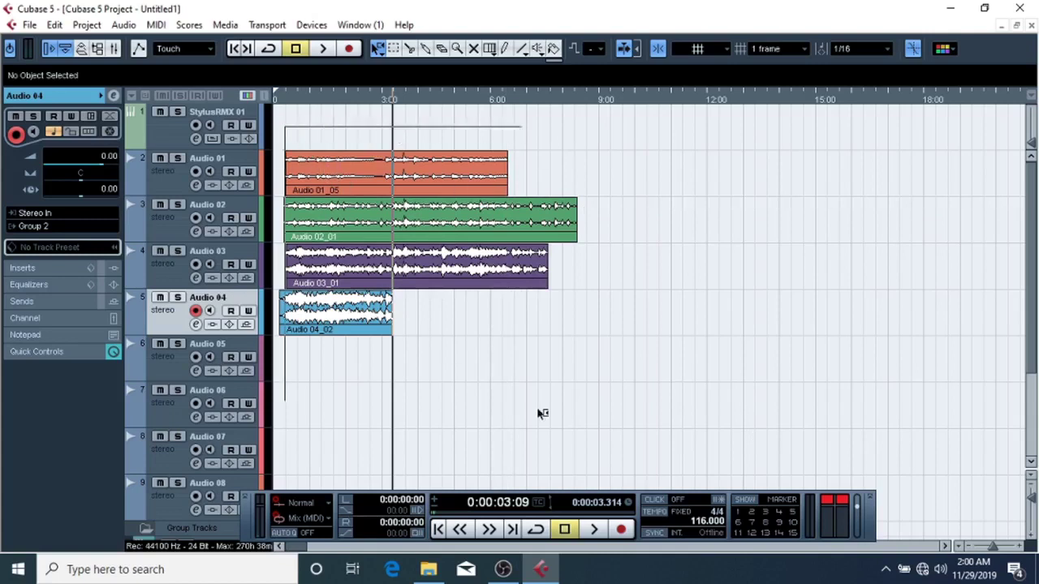
{"action": "left_click", "coordinate": [674, 268]}
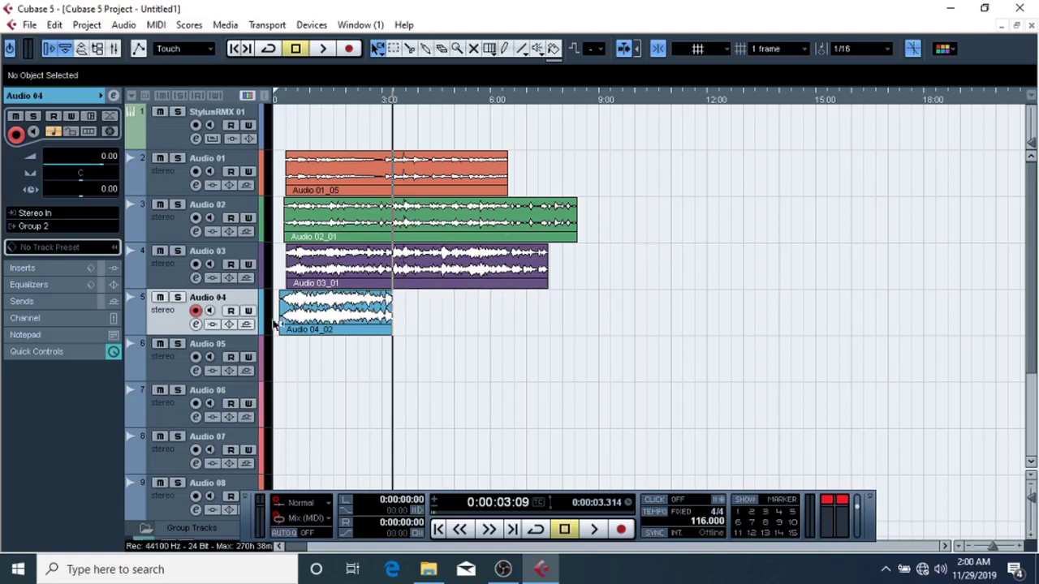
{"action": "left_click", "coordinate": [161, 272]}
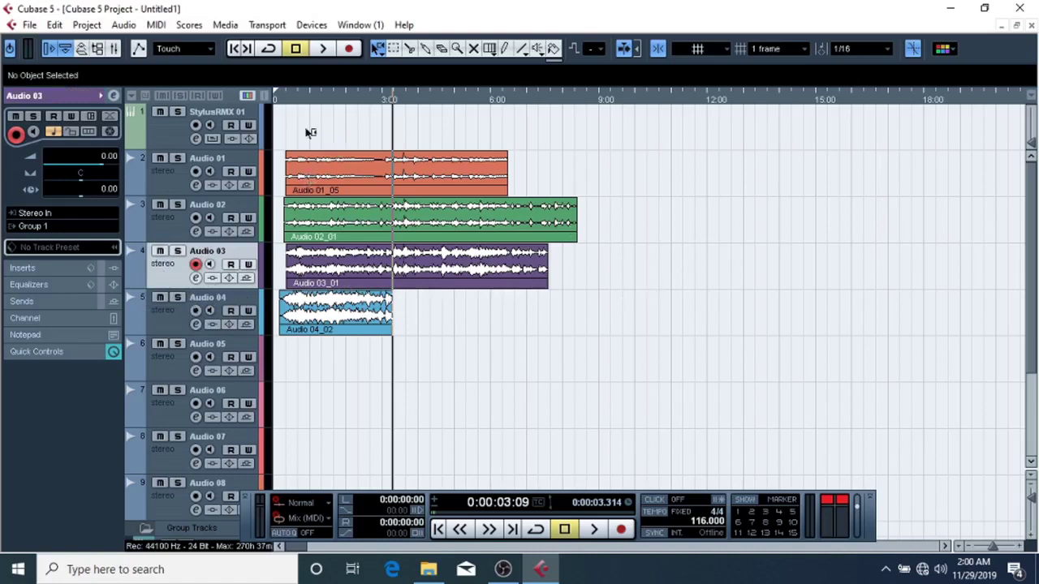
{"action": "left_click_drag", "start_coordinate": [281, 131], "coordinate": [609, 314]}
{"action": "left_click", "coordinate": [608, 314]}
{"action": "left_click_drag", "start_coordinate": [283, 135], "coordinate": [462, 414]}
{"action": "left_click", "coordinate": [534, 313]}
{"action": "left_click_drag", "start_coordinate": [278, 128], "coordinate": [527, 386]}
{"action": "left_click", "coordinate": [539, 331]}
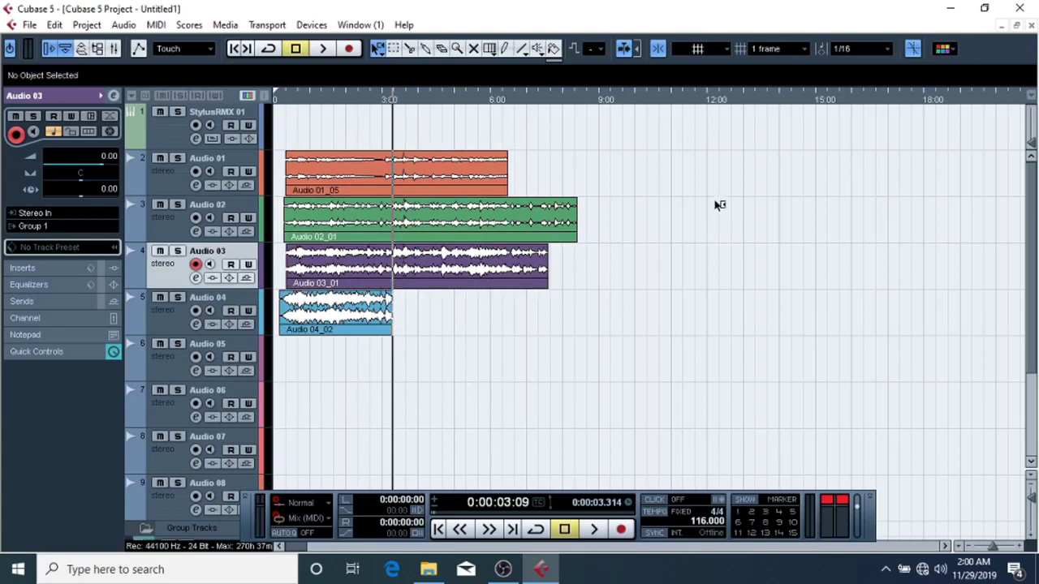